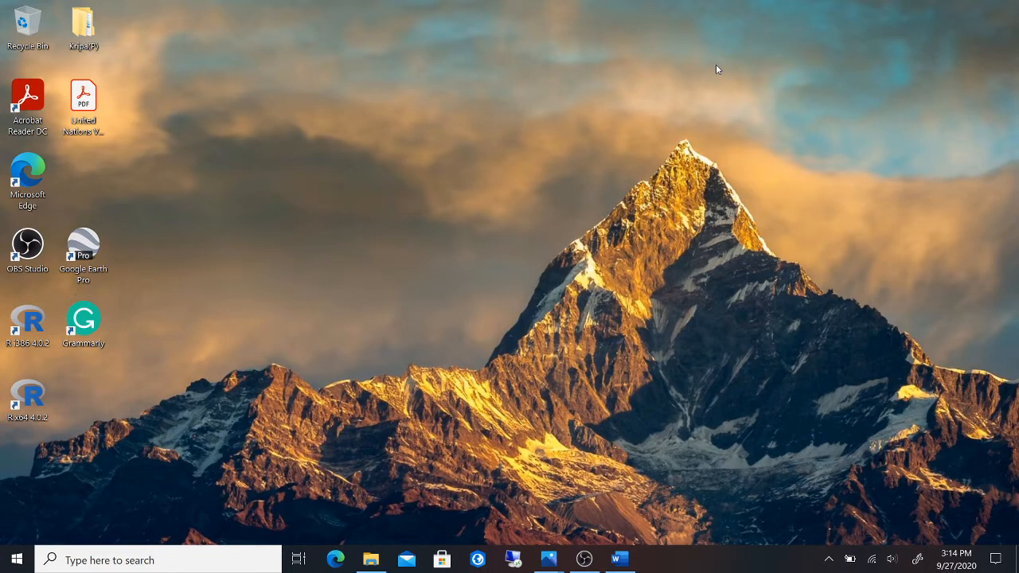
- Bring up the GEOG_3100_Lab_06 document in Word and check the Lab 6 folder in File Explorer, closing the folder window when done
{"action": "left_click", "coordinate": [621, 559]}
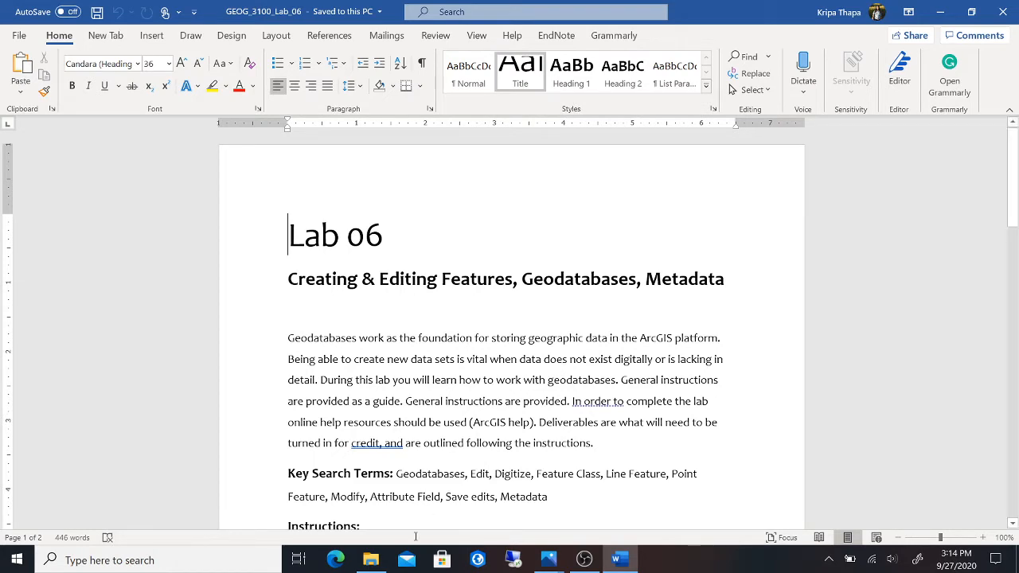
{"action": "left_click", "coordinate": [371, 561]}
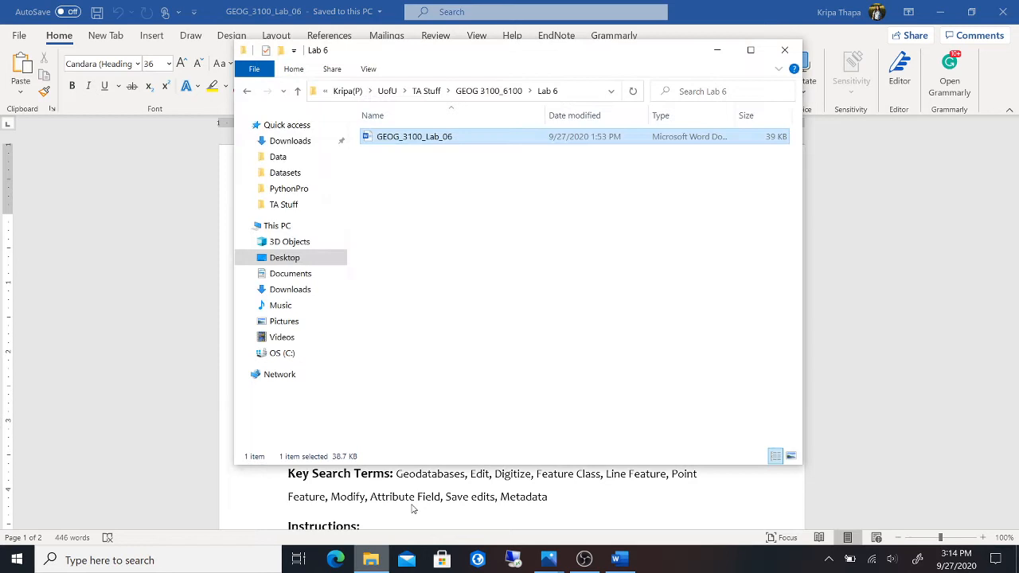
{"action": "left_click", "coordinate": [503, 92]}
{"action": "double_click", "coordinate": [436, 219]}
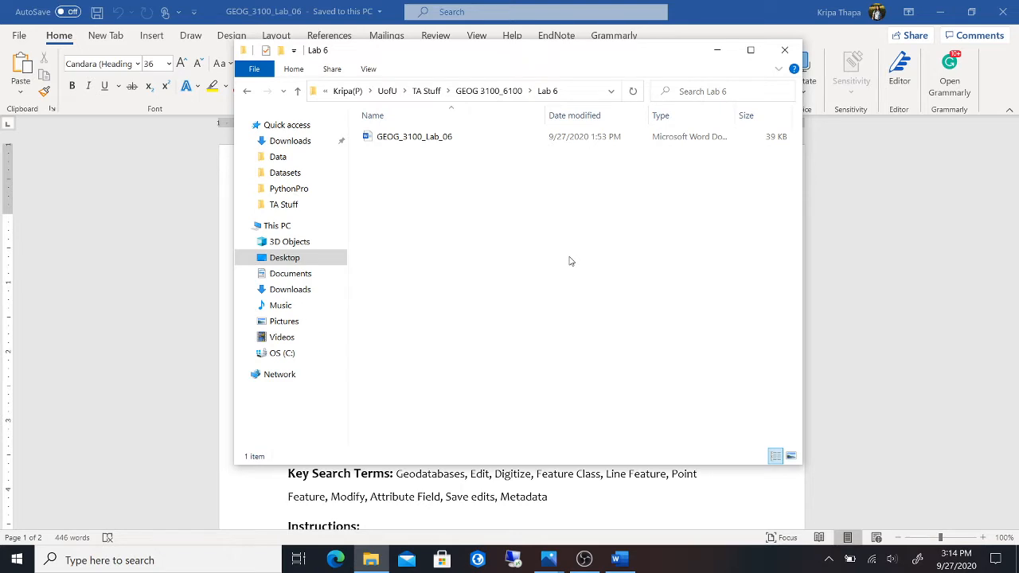
{"action": "left_click", "coordinate": [784, 50]}
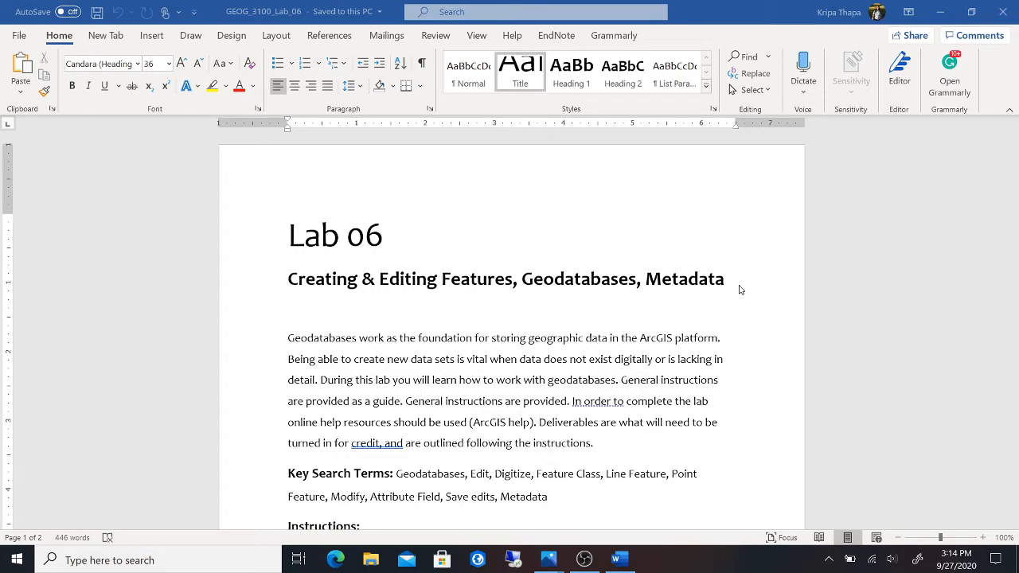
- Read through the Lab 06 introduction, key search terms and numbered instructions on creating the Great Salt Lake map
{"action": "scroll", "coordinate": [738, 290], "scroll_direction": "down", "scroll_amount": 1}
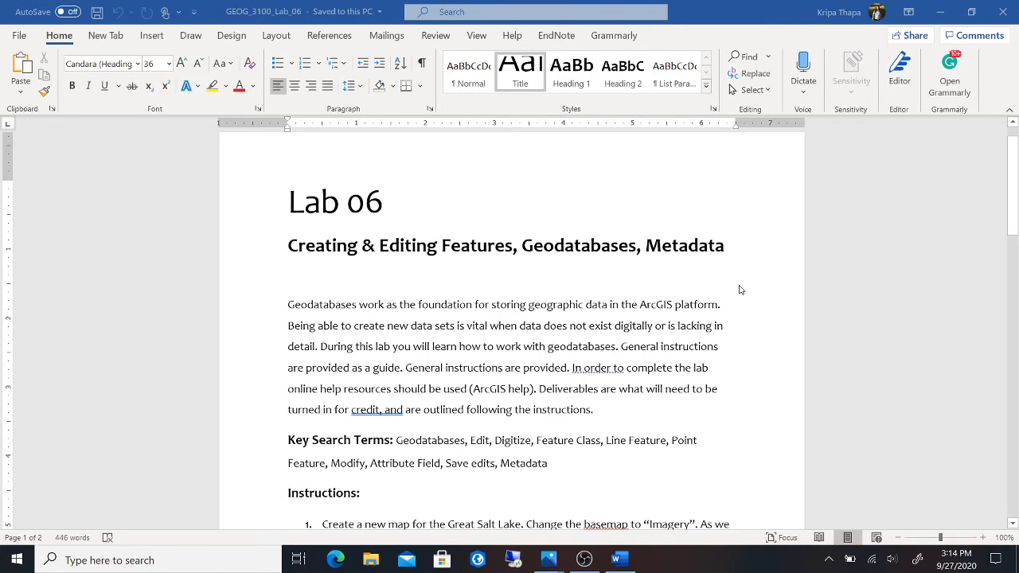
{"action": "scroll", "coordinate": [738, 290], "scroll_direction": "down", "scroll_amount": 5}
{"action": "scroll", "coordinate": [739, 290], "scroll_direction": "up", "scroll_amount": 4}
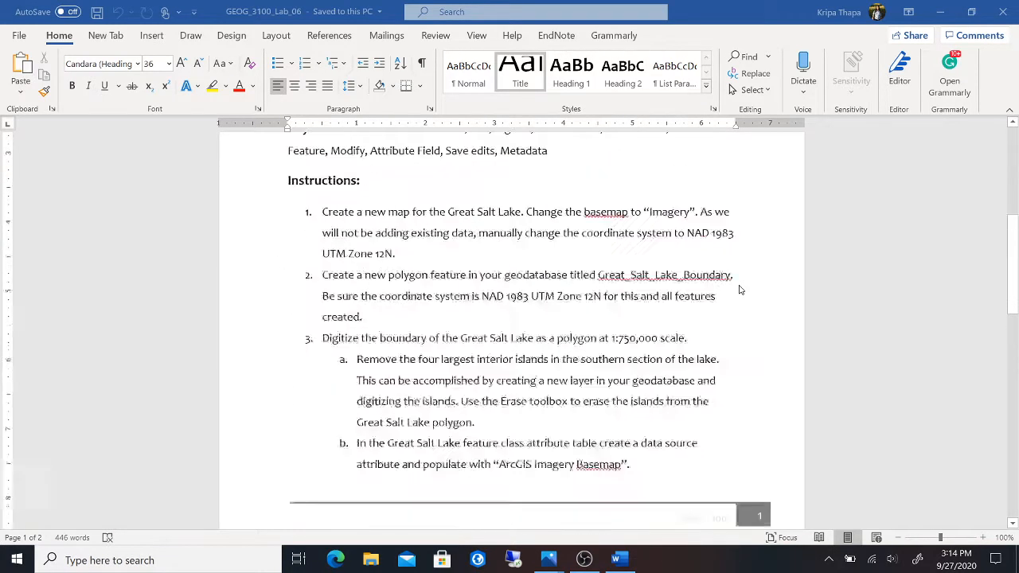
{"action": "scroll", "coordinate": [739, 290], "scroll_direction": "up", "scroll_amount": 3}
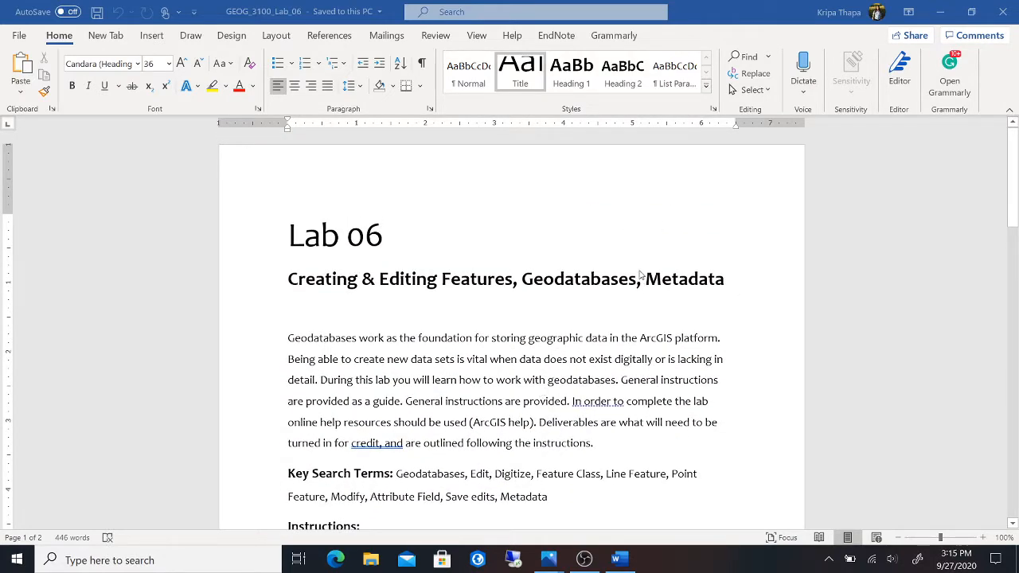
{"action": "scroll", "coordinate": [620, 413], "scroll_direction": "down", "scroll_amount": 7}
{"action": "scroll", "coordinate": [622, 418], "scroll_direction": "up", "scroll_amount": 5}
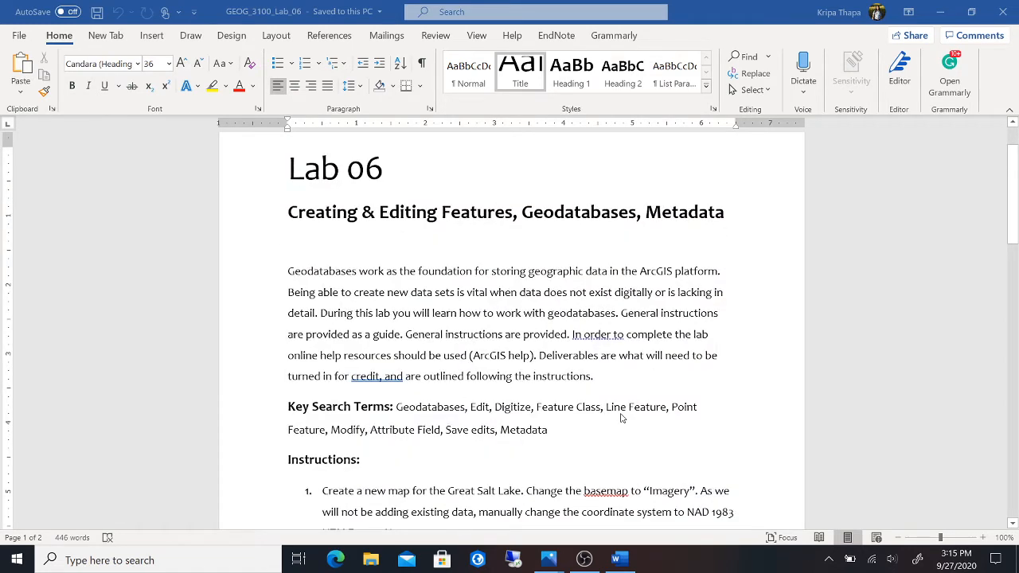
{"action": "scroll", "coordinate": [622, 417], "scroll_direction": "down", "scroll_amount": 1}
{"action": "scroll", "coordinate": [621, 418], "scroll_direction": "down", "scroll_amount": 3}
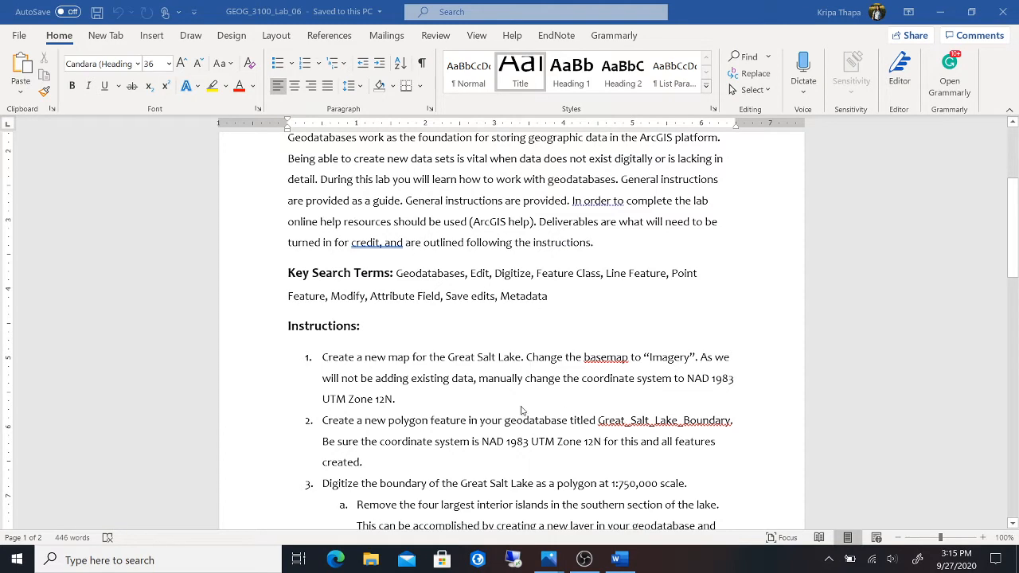
- Switch to ArcGIS Pro and start a new project from the blank Map template, naming it Lab 6 plus the student's first name
{"action": "left_click", "coordinate": [478, 560]}
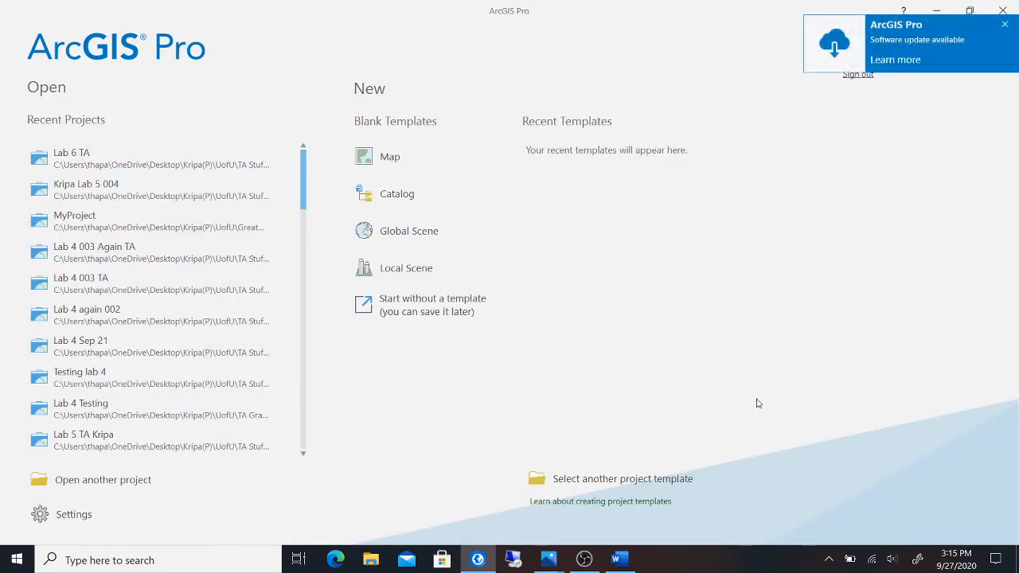
{"action": "left_click", "coordinate": [410, 165]}
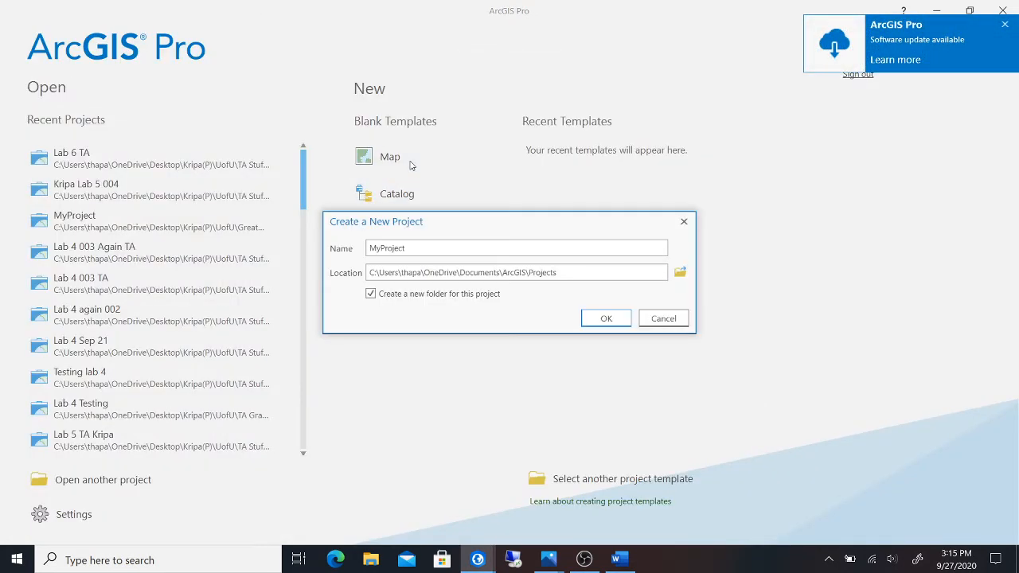
{"action": "left_click_drag", "start_coordinate": [462, 252], "coordinate": [356, 250]}
{"action": "type", "text": "Lab "}
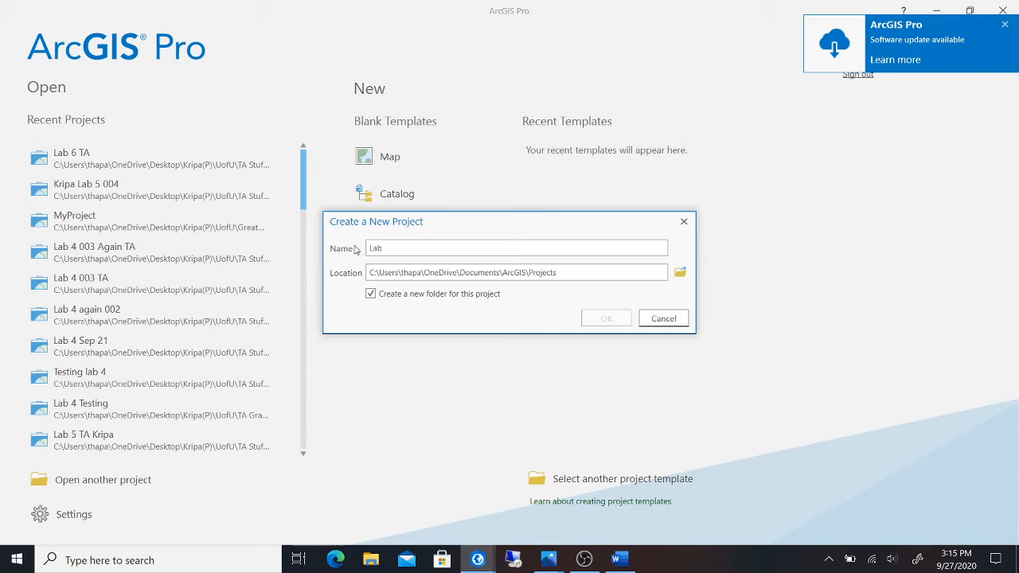
{"action": "type", "text": "6 Ki"}
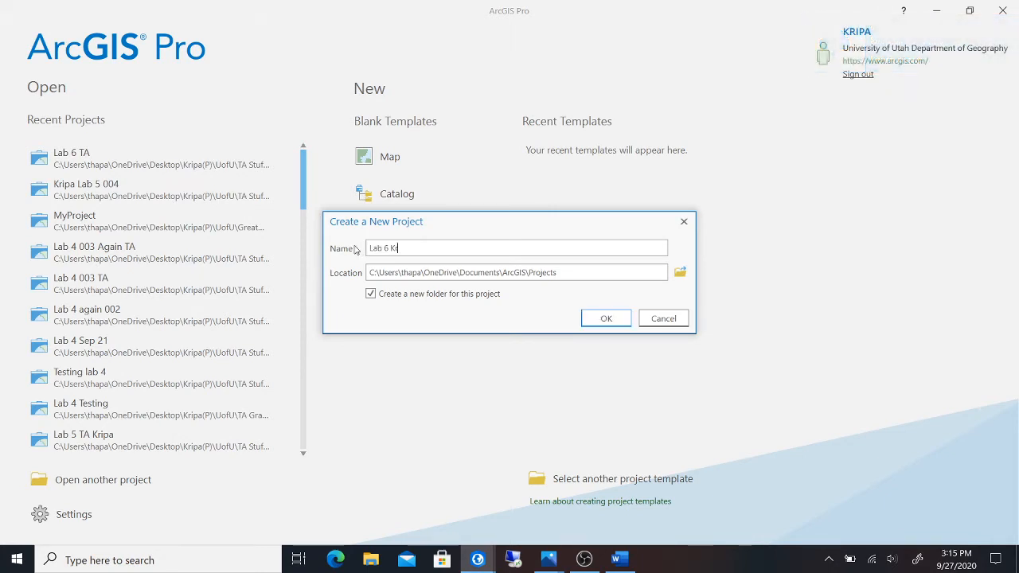
{"action": "type", "text": "ripa"}
- Set the project location to the Lab 6 folder in UofU, TA Stuff, GEOG 3100_6100 on the Desktop, and create the project
{"action": "left_click", "coordinate": [680, 273]}
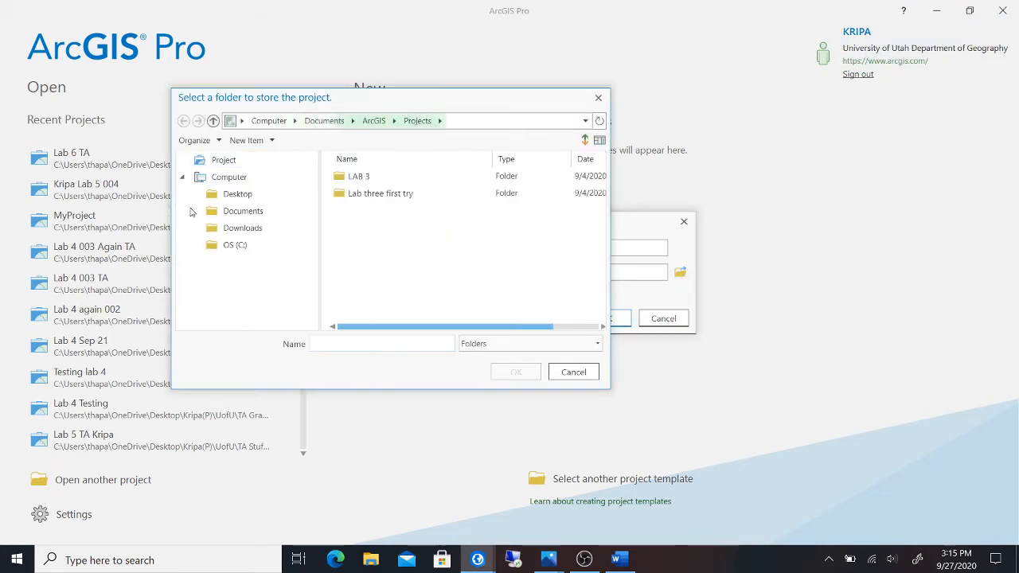
{"action": "left_click", "coordinate": [237, 193]}
{"action": "double_click", "coordinate": [401, 175]}
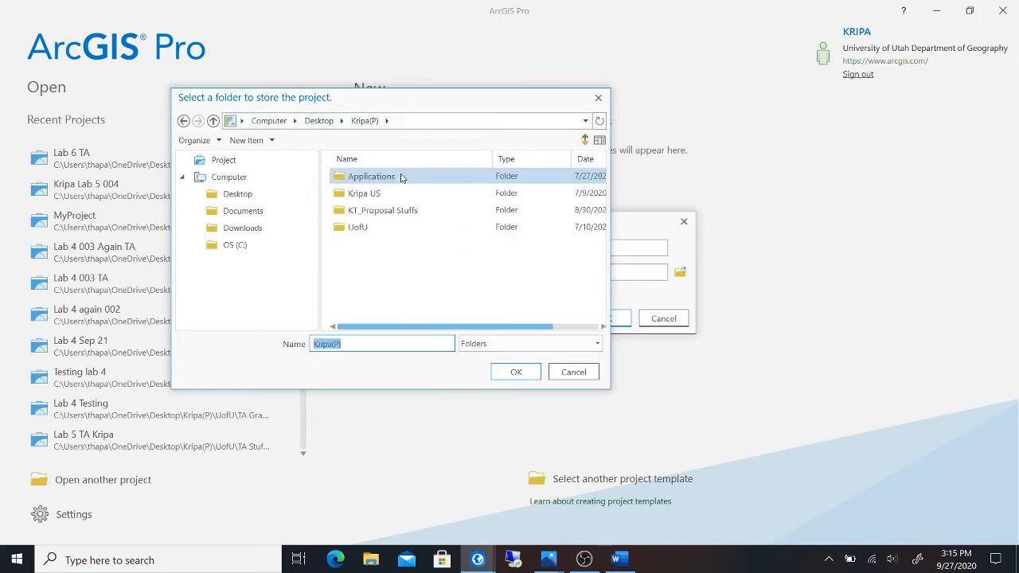
{"action": "double_click", "coordinate": [439, 231]}
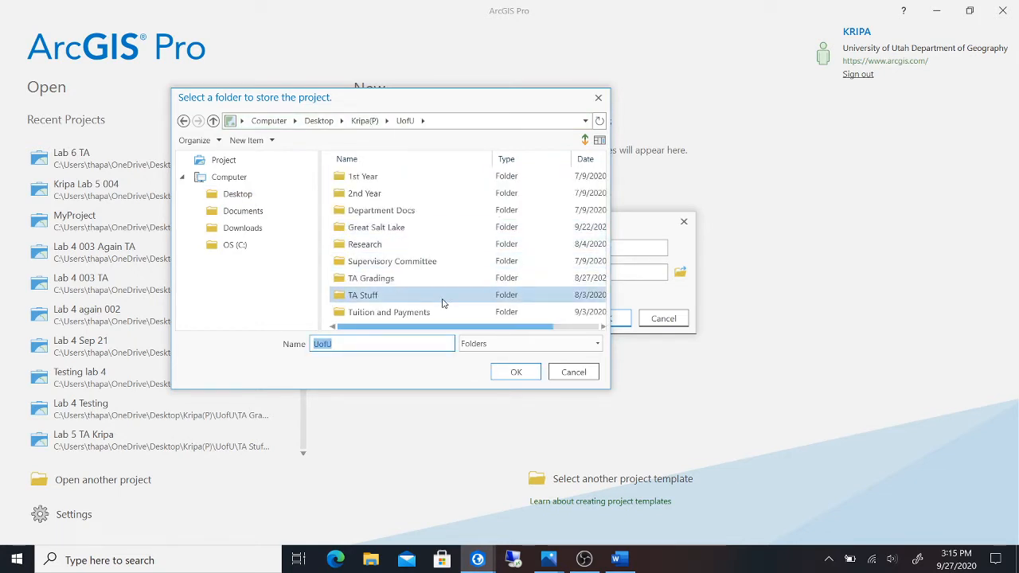
{"action": "double_click", "coordinate": [403, 293]}
{"action": "double_click", "coordinate": [455, 178]}
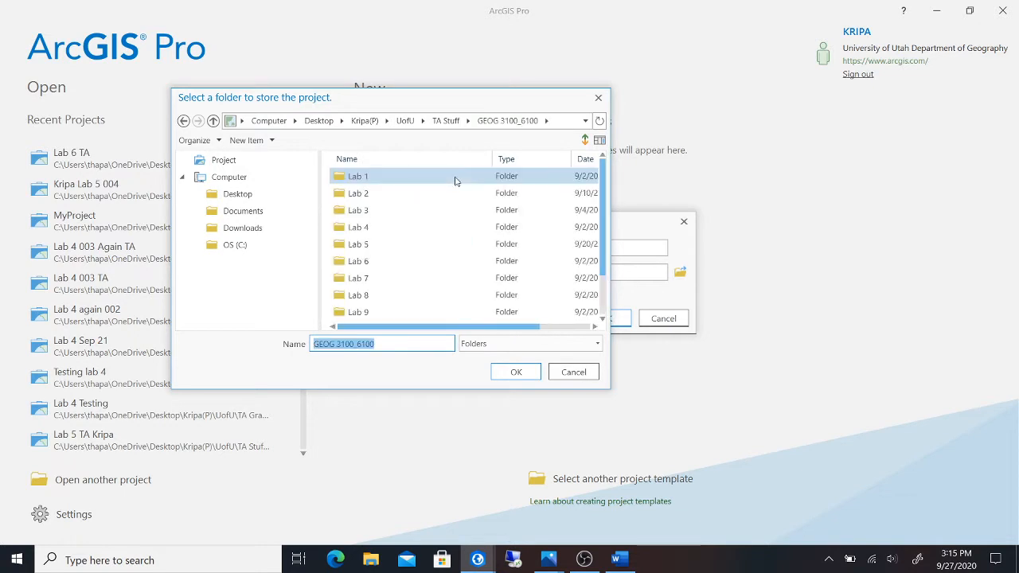
{"action": "left_click", "coordinate": [400, 261]}
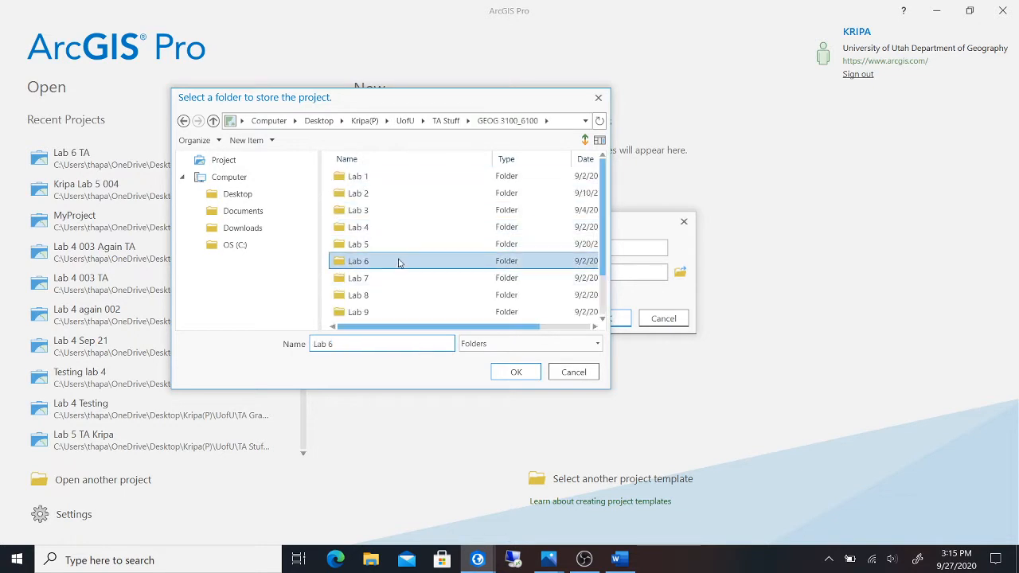
{"action": "left_click", "coordinate": [516, 374]}
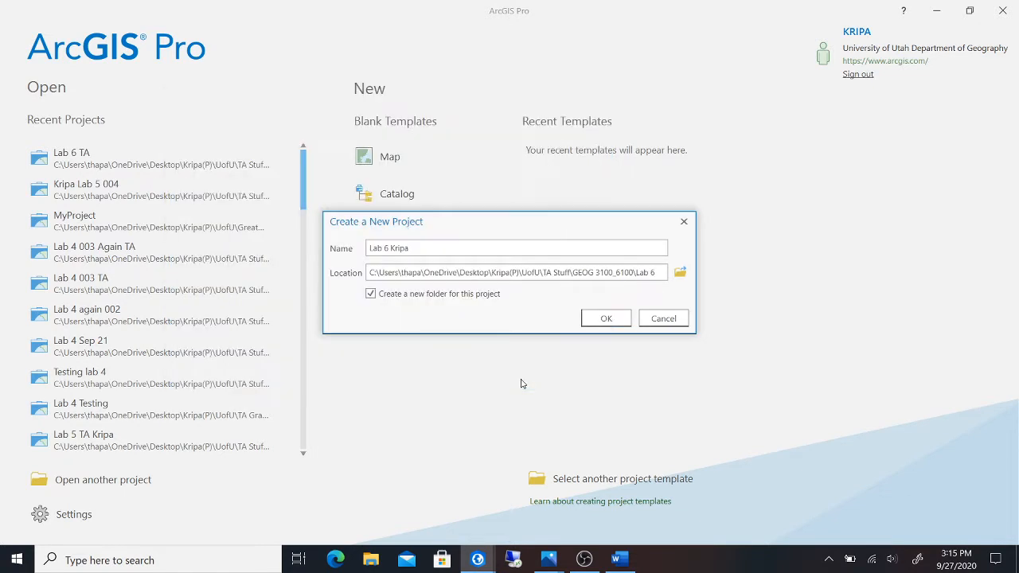
{"action": "left_click", "coordinate": [605, 319]}
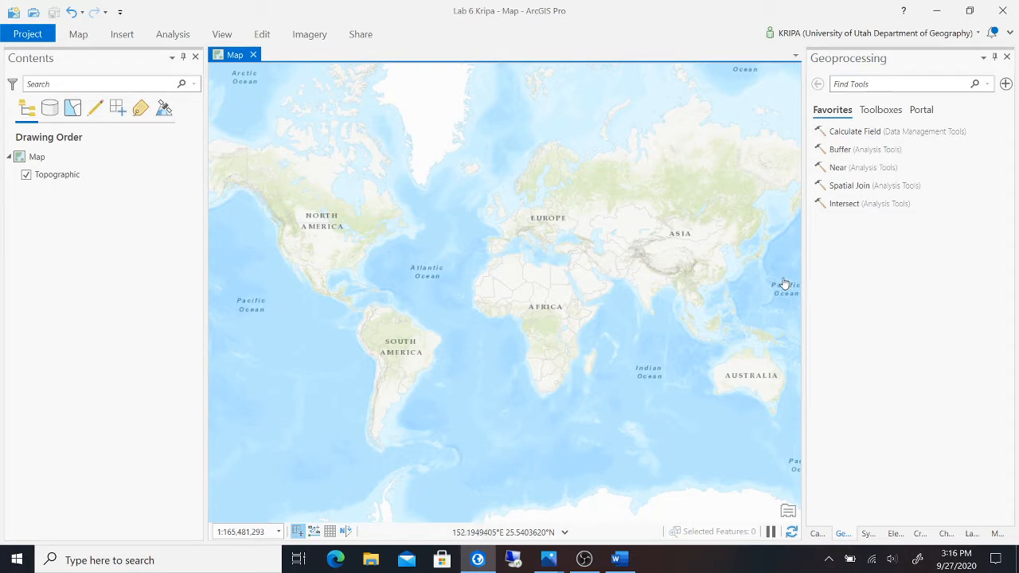
- Show the project's Catalog contents, and check the basemap instruction in the Word document before returning to ArcGIS Pro
{"action": "left_click", "coordinate": [816, 533]}
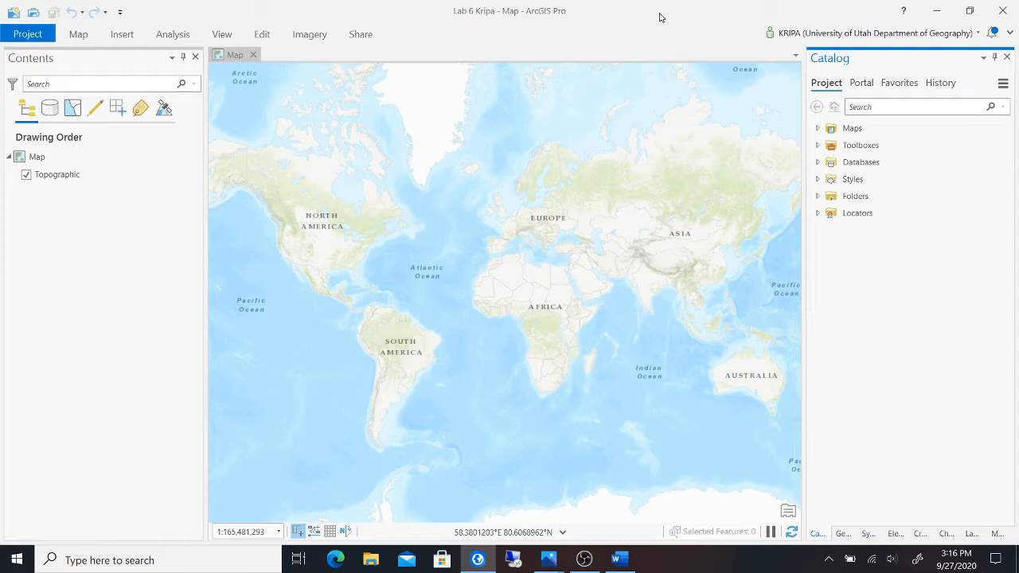
{"action": "left_click", "coordinate": [77, 36]}
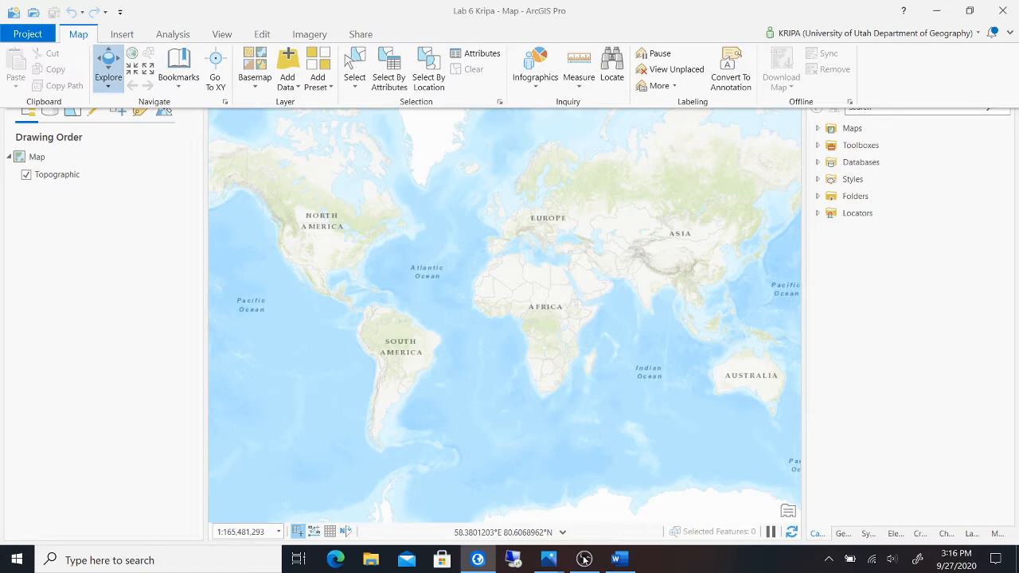
{"action": "left_click", "coordinate": [619, 560]}
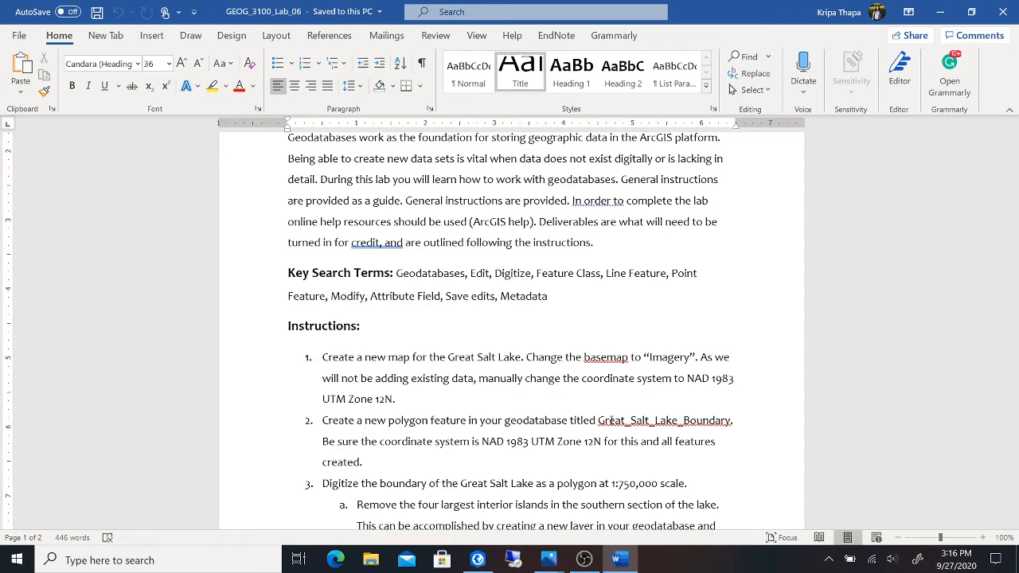
{"action": "left_click", "coordinate": [477, 560]}
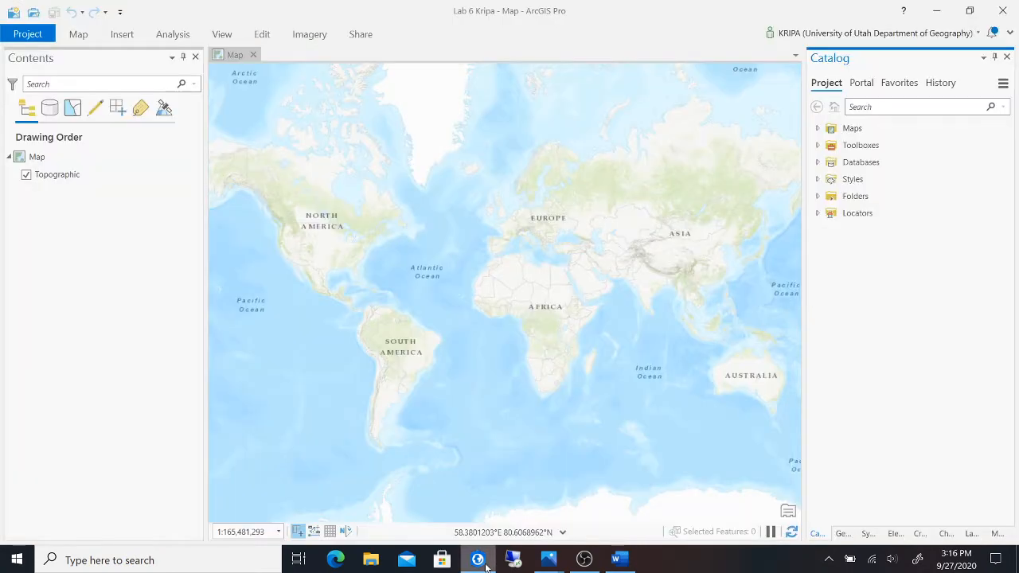
- Centre the map on North America and change the basemap to Imagery
{"action": "scroll", "coordinate": [377, 204], "scroll_direction": "up", "scroll_amount": 2}
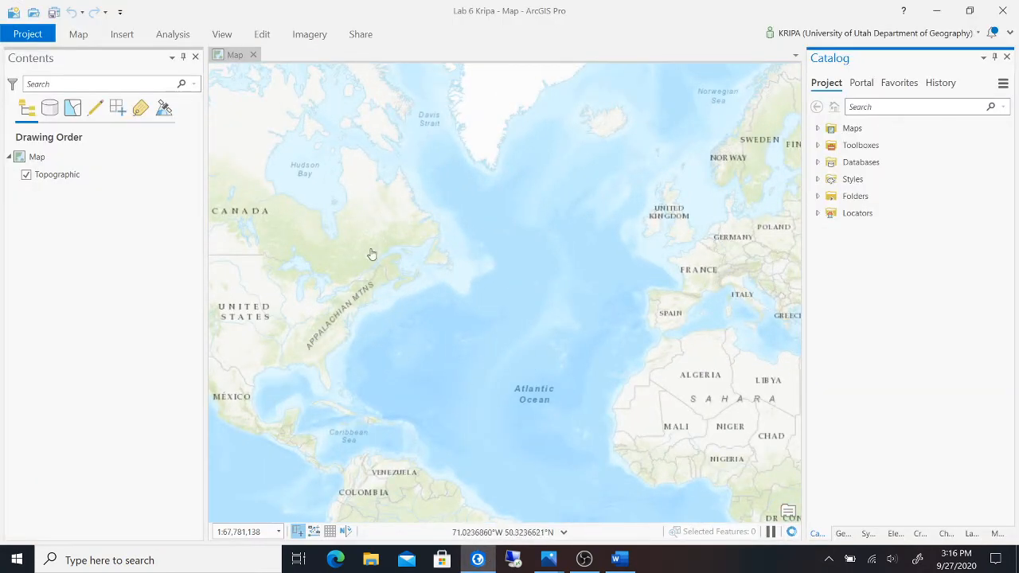
{"action": "left_click_drag", "start_coordinate": [371, 254], "coordinate": [632, 212]}
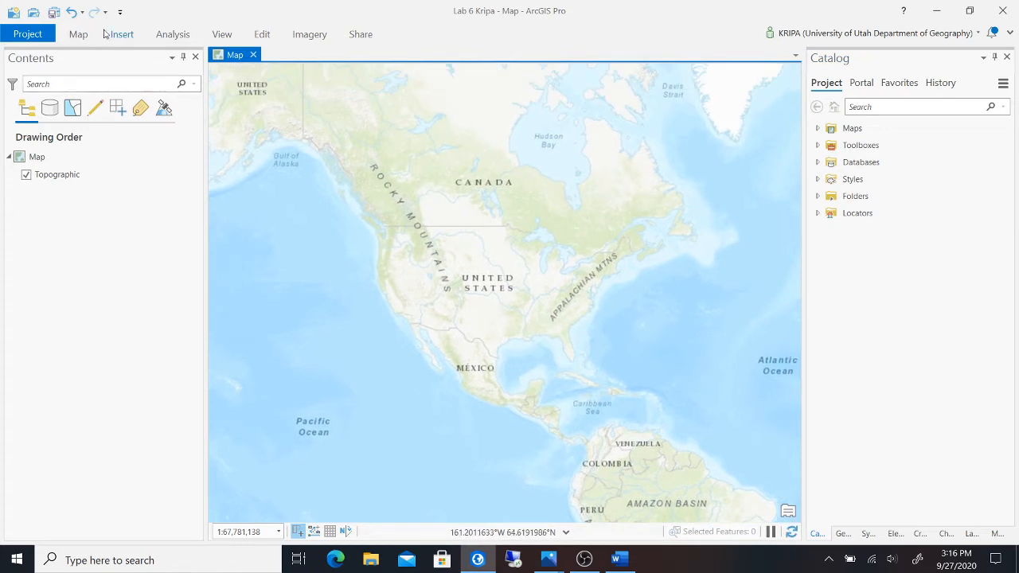
{"action": "left_click", "coordinate": [77, 35]}
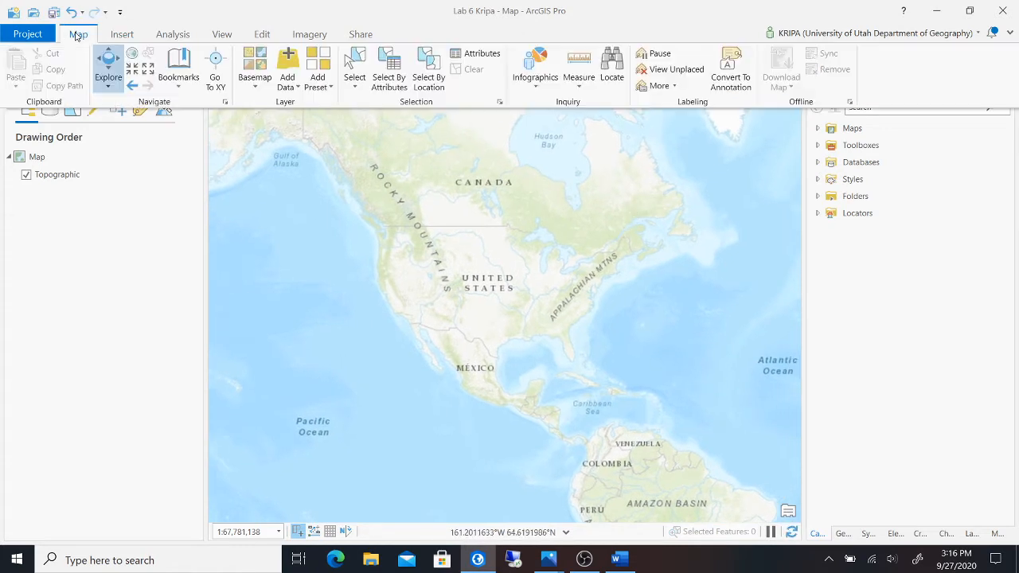
{"action": "left_click", "coordinate": [257, 88]}
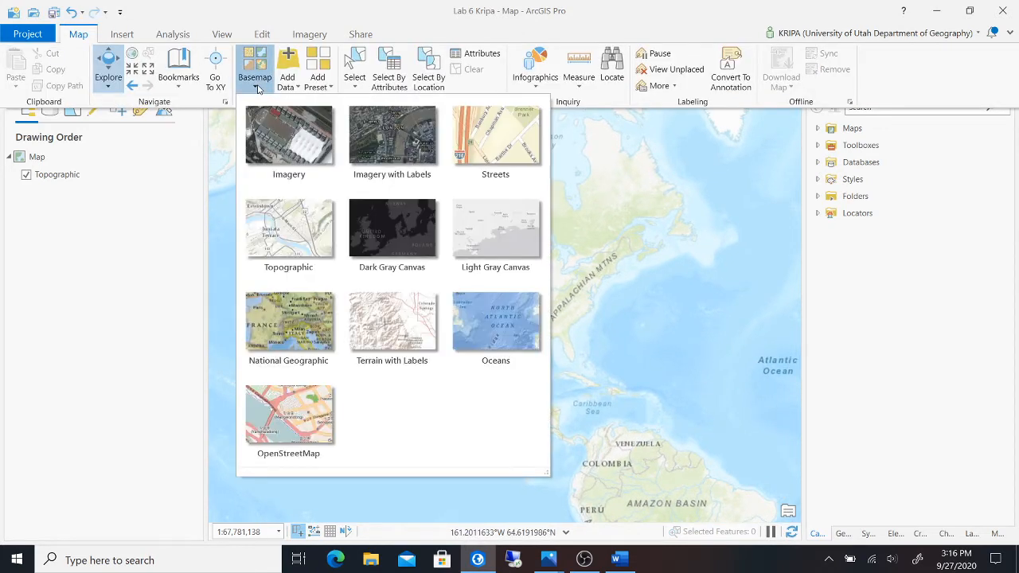
{"action": "left_click", "coordinate": [277, 144]}
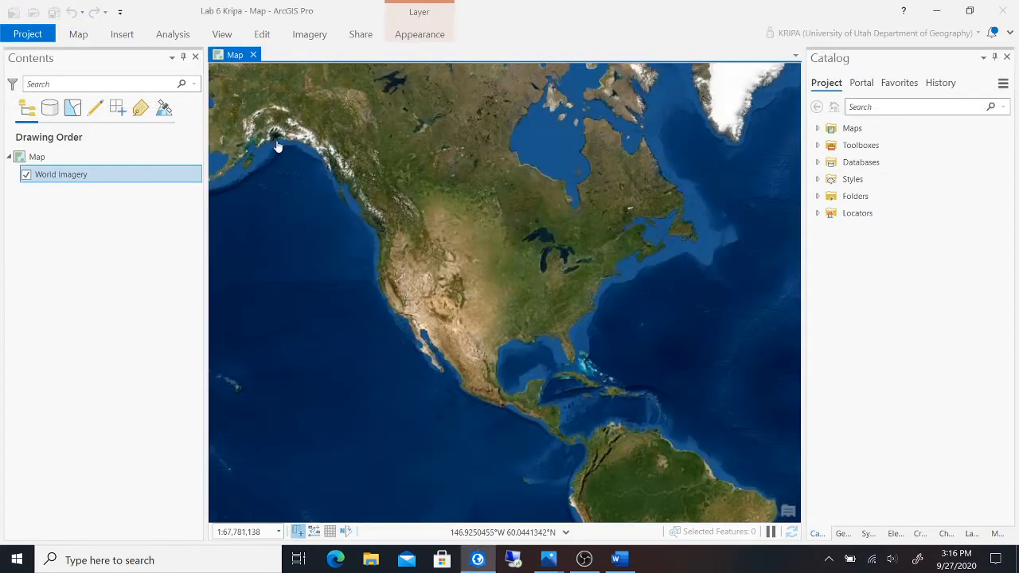
- Frame the whole Great Salt Lake in Utah in the map at a scale of about 1:1,221,000
{"action": "scroll", "coordinate": [527, 295], "scroll_direction": "up", "scroll_amount": 5}
{"action": "left_click_drag", "start_coordinate": [617, 277], "coordinate": [681, 282]}
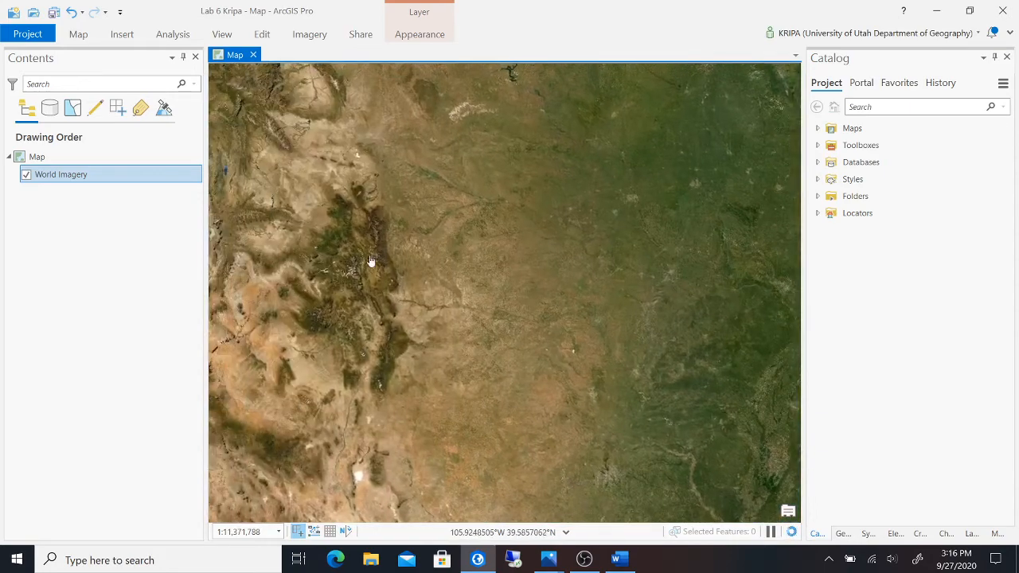
{"action": "scroll", "coordinate": [371, 262], "scroll_direction": "up", "scroll_amount": 4}
{"action": "left_click_drag", "start_coordinate": [370, 262], "coordinate": [534, 246]}
{"action": "left_click_drag", "start_coordinate": [305, 254], "coordinate": [542, 247]}
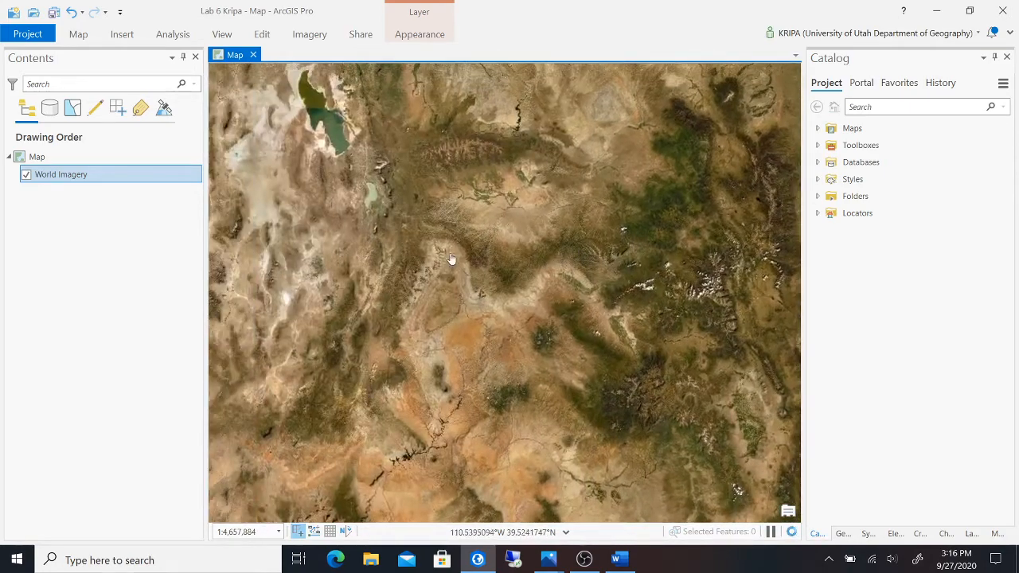
{"action": "left_click_drag", "start_coordinate": [452, 263], "coordinate": [584, 359]}
{"action": "scroll", "coordinate": [583, 359], "scroll_direction": "up", "scroll_amount": 3}
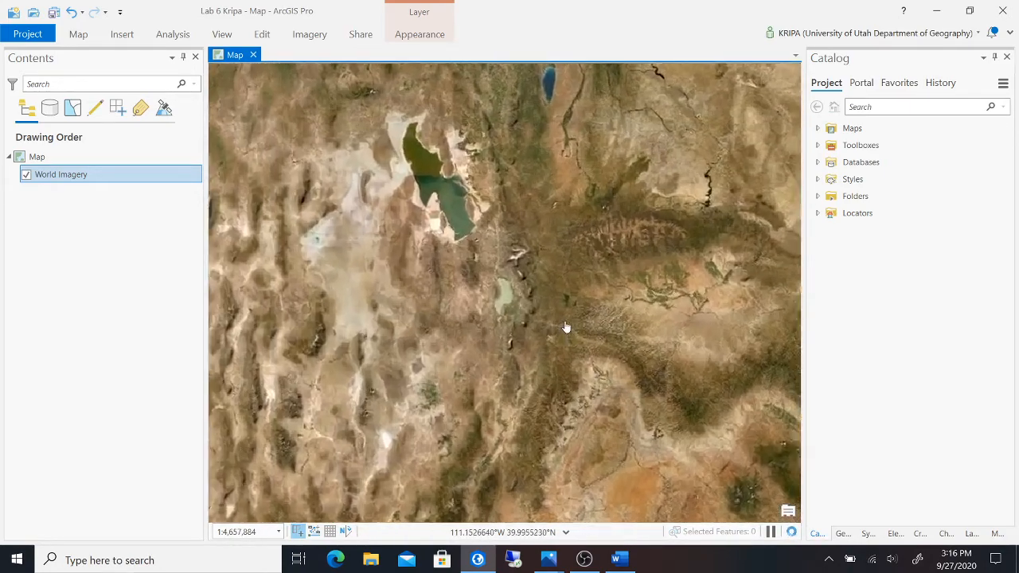
{"action": "left_click_drag", "start_coordinate": [474, 211], "coordinate": [669, 309]}
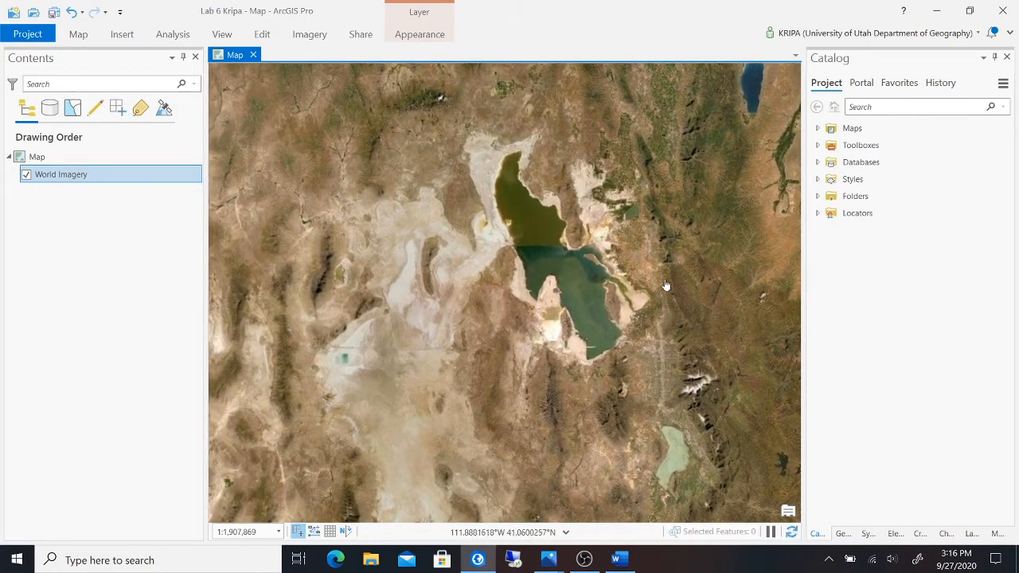
{"action": "scroll", "coordinate": [668, 290], "scroll_direction": "up", "scroll_amount": 2}
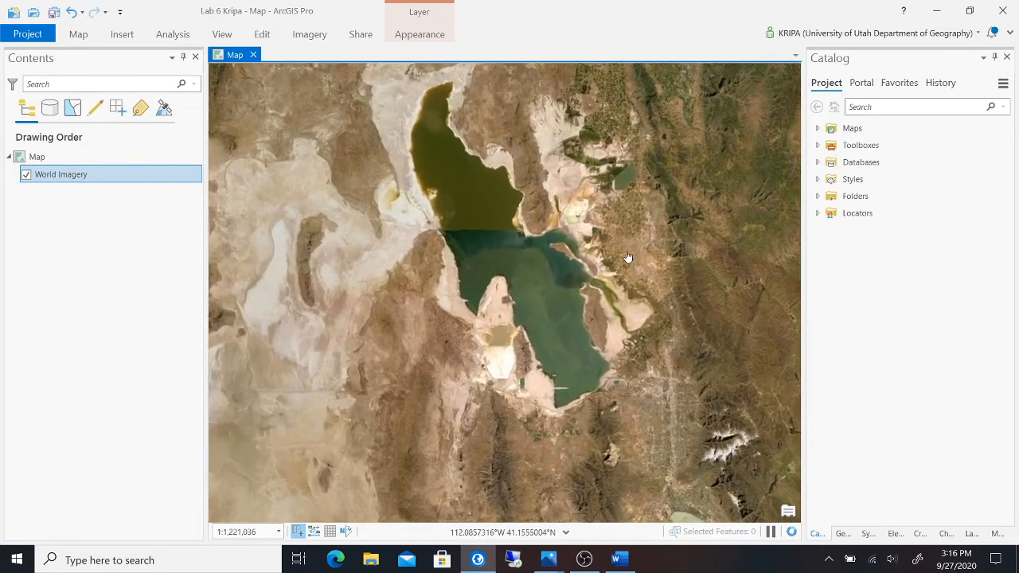
{"action": "scroll", "coordinate": [642, 289], "scroll_direction": "up", "scroll_amount": 1}
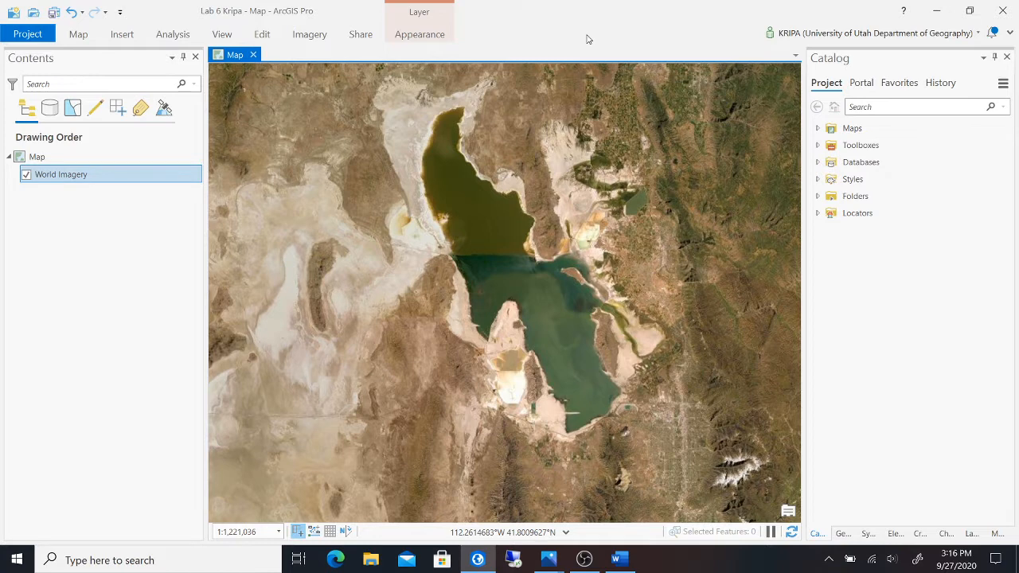
- Open the coordinate system settings in the properties of the map
{"action": "mouse_move", "coordinate": [610, 180]}
{"action": "left_mouse_down"}
{"action": "mouse_move", "coordinate": [597, 175]}
{"action": "mouse_move", "coordinate": [595, 191]}
{"action": "left_mouse_up"}
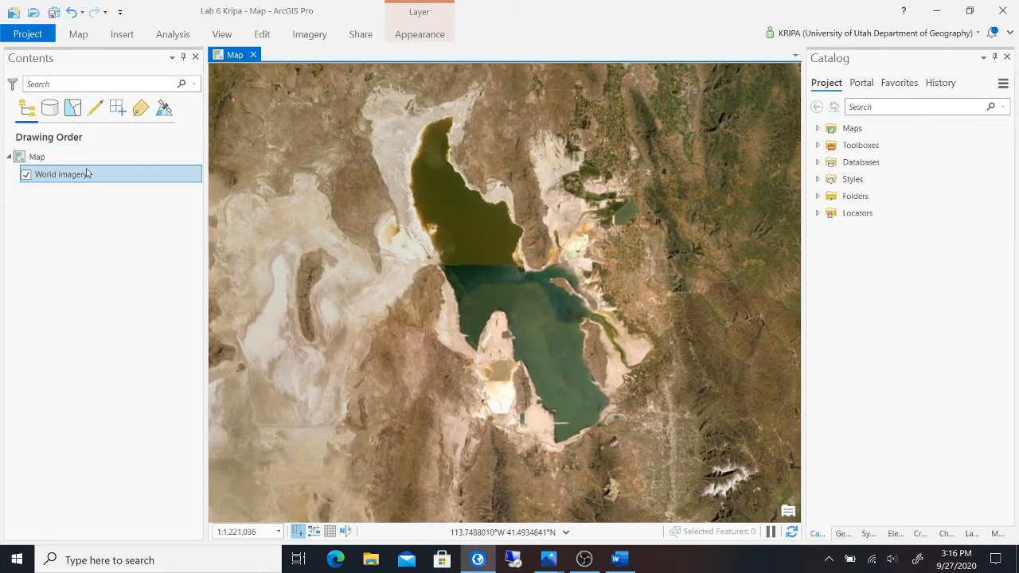
{"action": "left_click", "coordinate": [113, 163]}
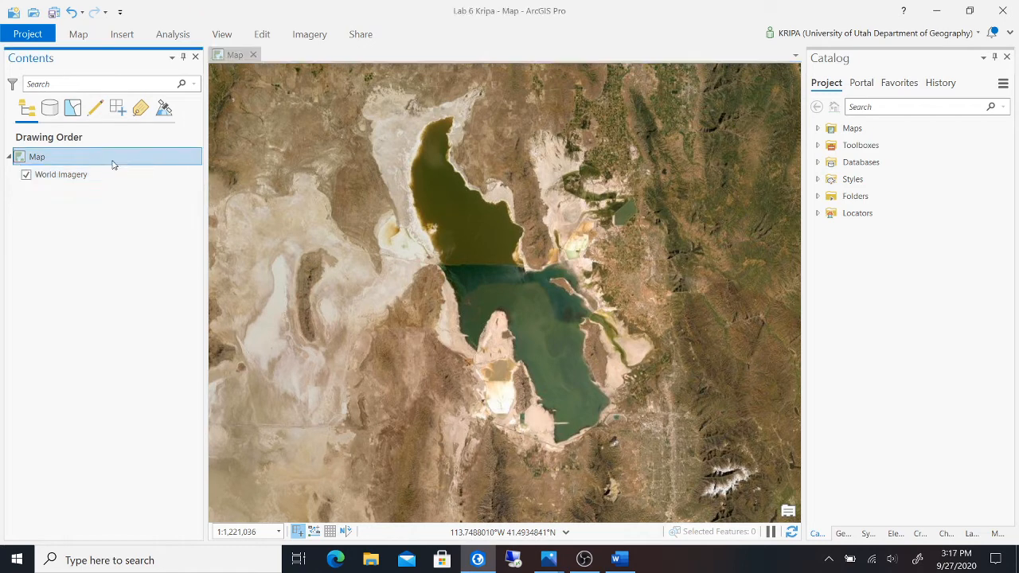
{"action": "right_click", "coordinate": [121, 162]}
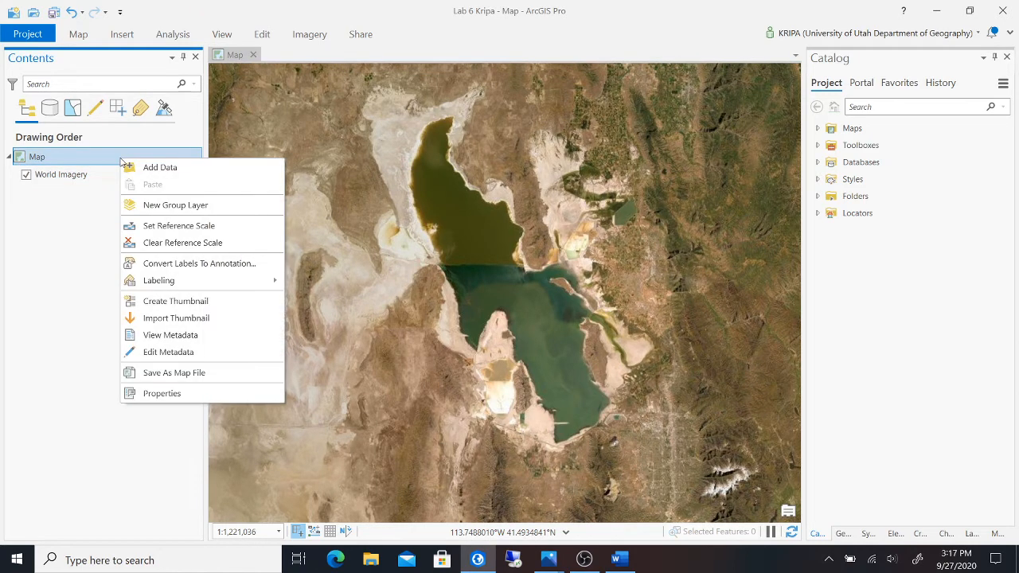
{"action": "left_click", "coordinate": [148, 394]}
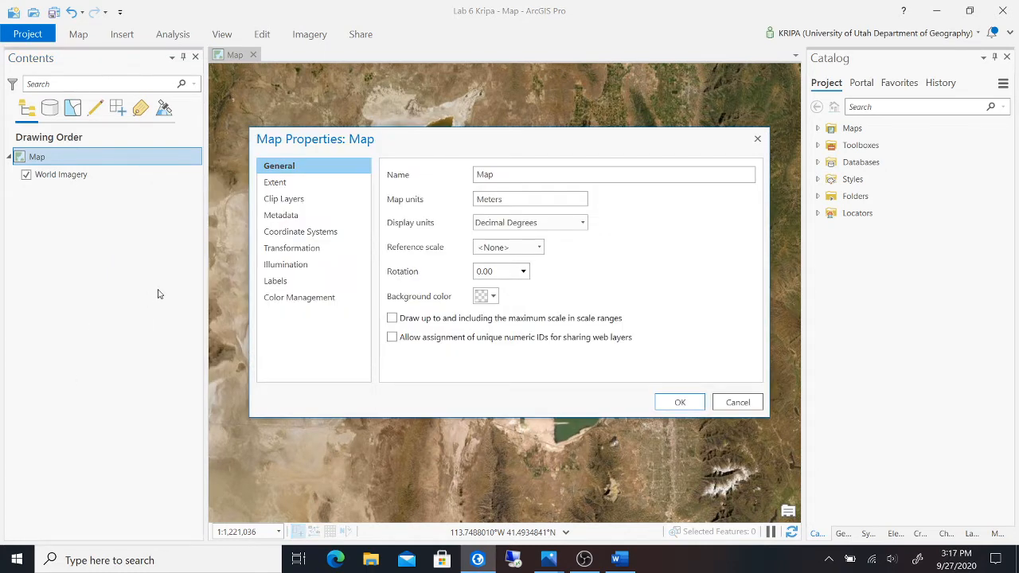
{"action": "left_click", "coordinate": [304, 231]}
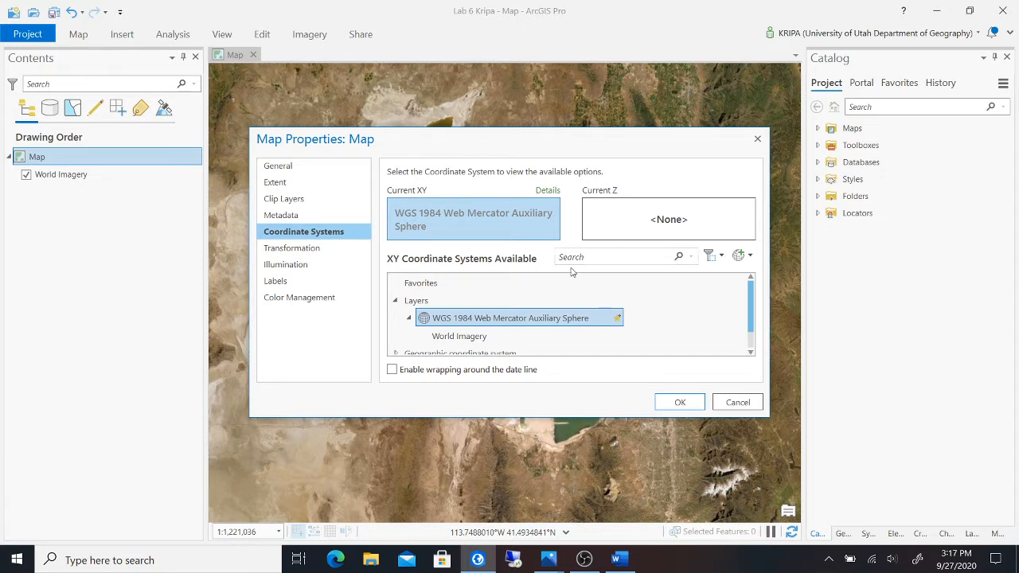
- Expand the projected coordinate systems down to the UTM group and find its NAD 1983 category
{"action": "scroll", "coordinate": [543, 295], "scroll_direction": "down", "scroll_amount": 1}
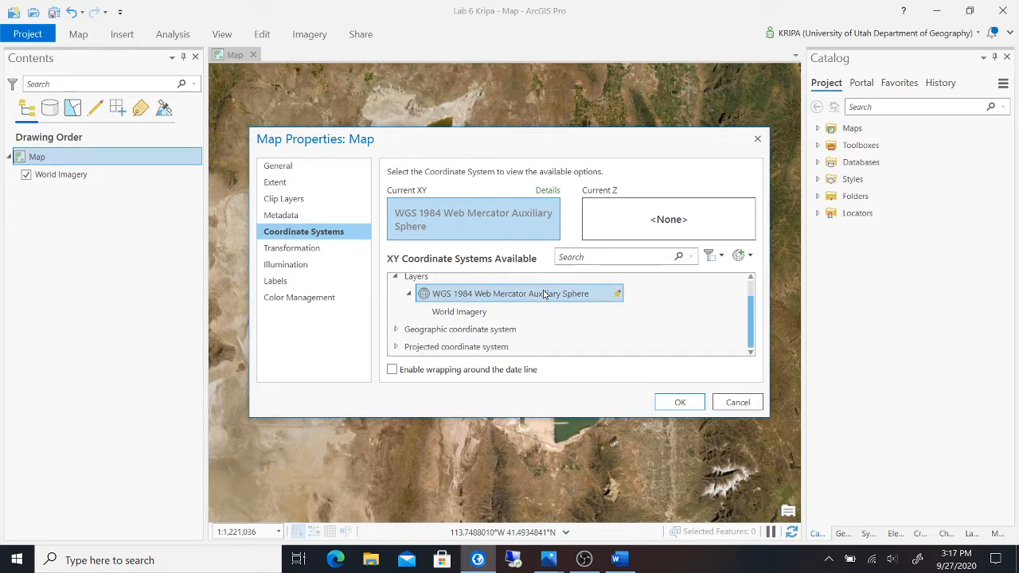
{"action": "left_click", "coordinate": [395, 347]}
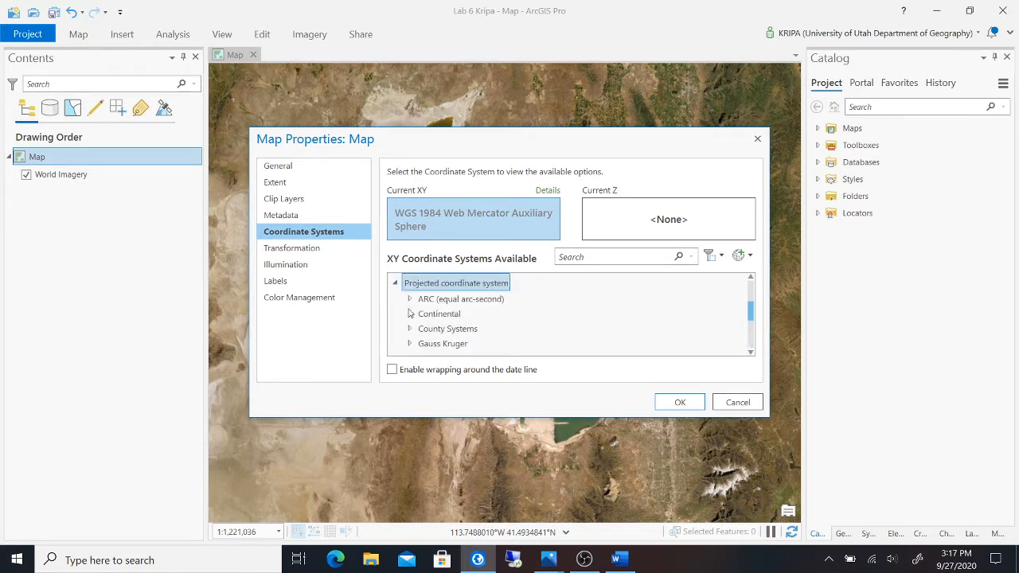
{"action": "scroll", "coordinate": [494, 320], "scroll_direction": "down", "scroll_amount": 3}
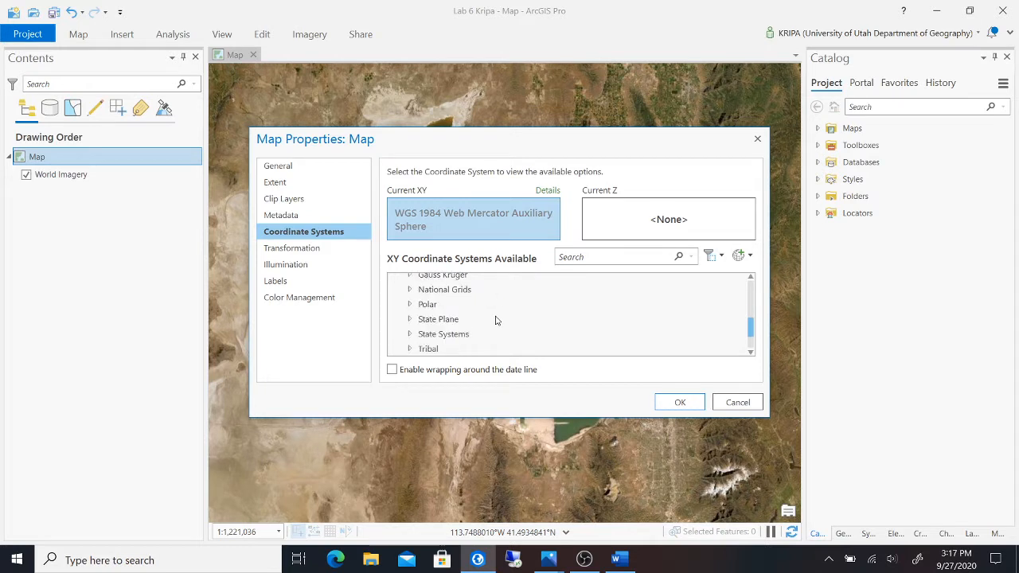
{"action": "scroll", "coordinate": [495, 321], "scroll_direction": "down", "scroll_amount": 2}
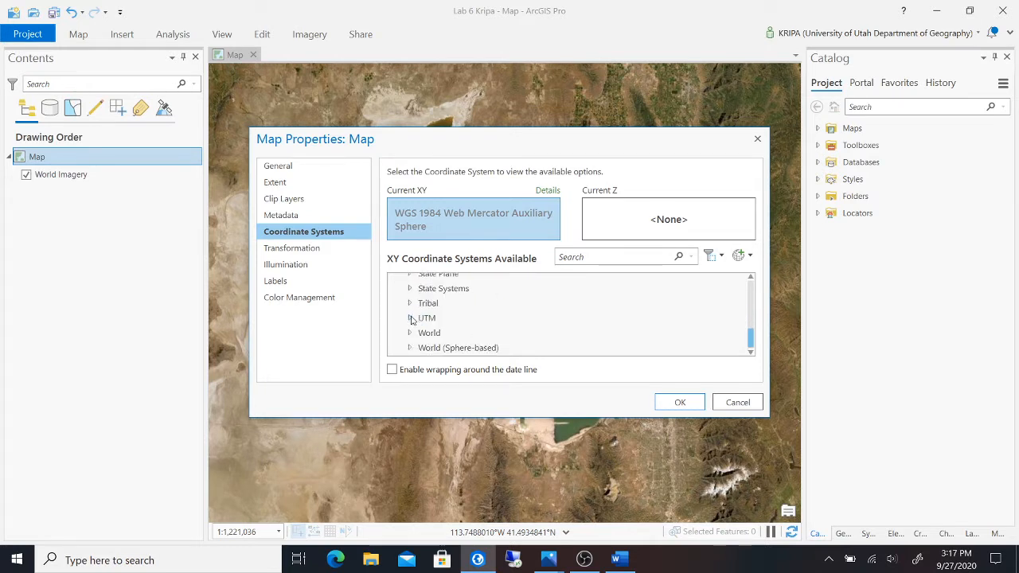
{"action": "left_click", "coordinate": [409, 318]}
{"action": "scroll", "coordinate": [500, 317], "scroll_direction": "down", "scroll_amount": 2}
{"action": "scroll", "coordinate": [500, 317], "scroll_direction": "up", "scroll_amount": 2}
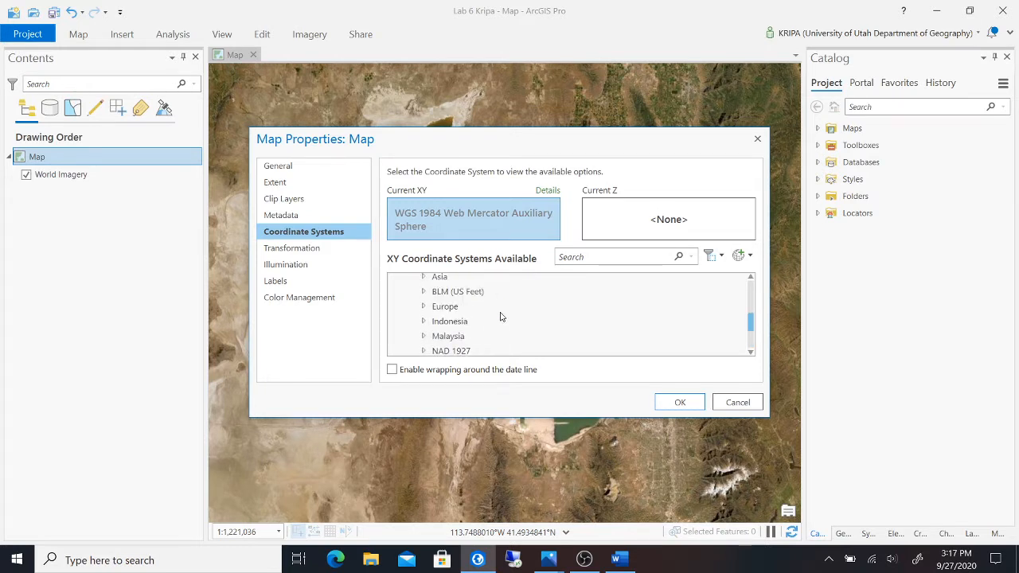
{"action": "scroll", "coordinate": [500, 317], "scroll_direction": "down", "scroll_amount": 1}
{"action": "scroll", "coordinate": [500, 317], "scroll_direction": "down", "scroll_amount": 1}
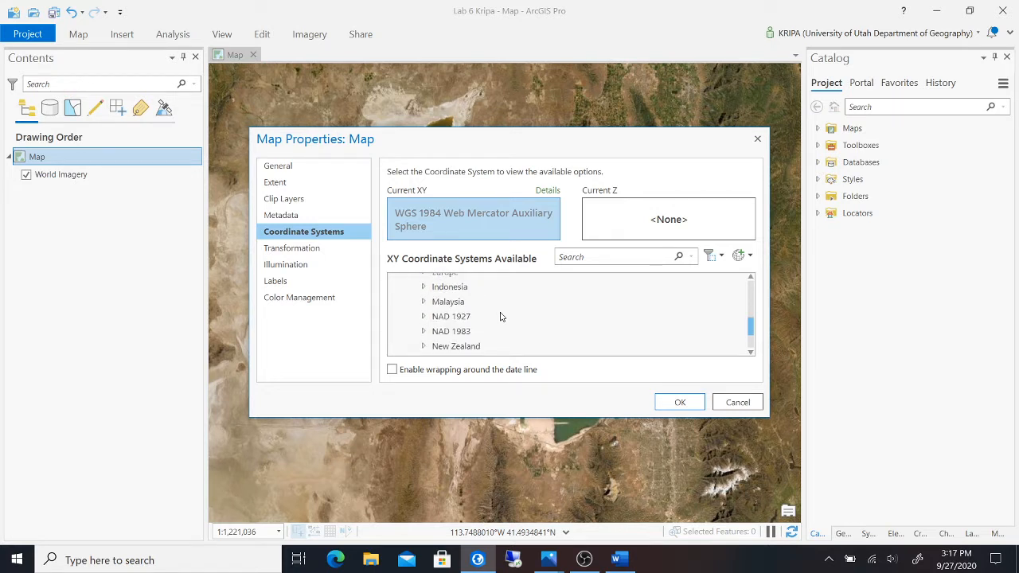
- Set the map's coordinate system to NAD 1983 UTM Zone 12N and save the project
{"action": "left_click", "coordinate": [422, 331]}
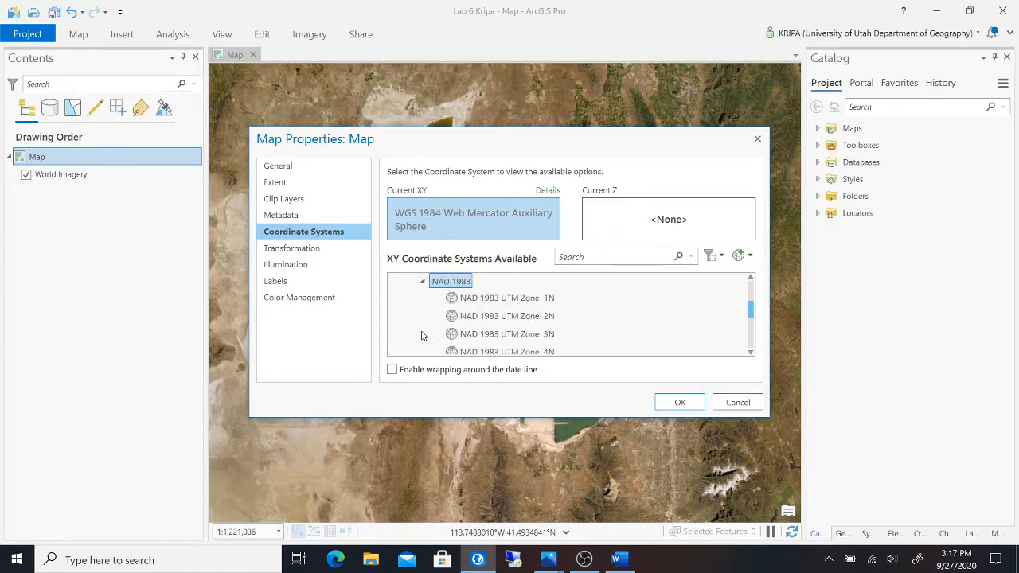
{"action": "scroll", "coordinate": [557, 318], "scroll_direction": "down", "scroll_amount": 2}
{"action": "scroll", "coordinate": [547, 320], "scroll_direction": "down", "scroll_amount": 3}
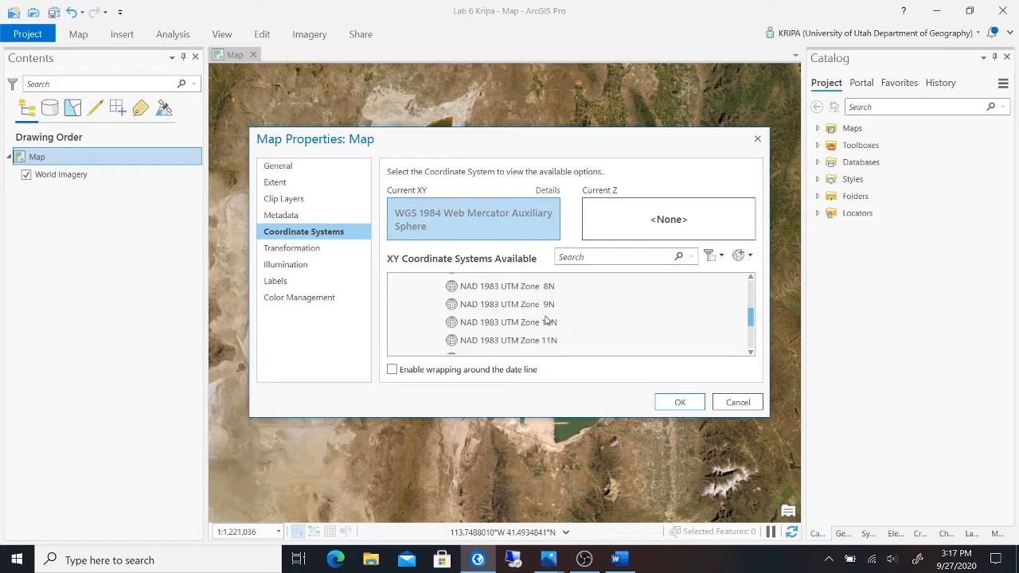
{"action": "left_click", "coordinate": [523, 295]}
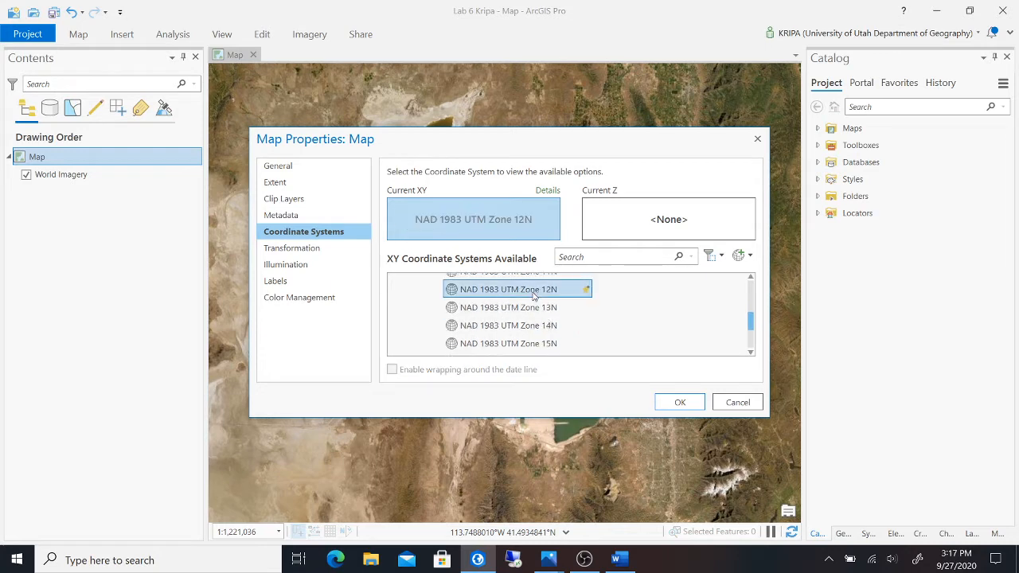
{"action": "left_click", "coordinate": [678, 403]}
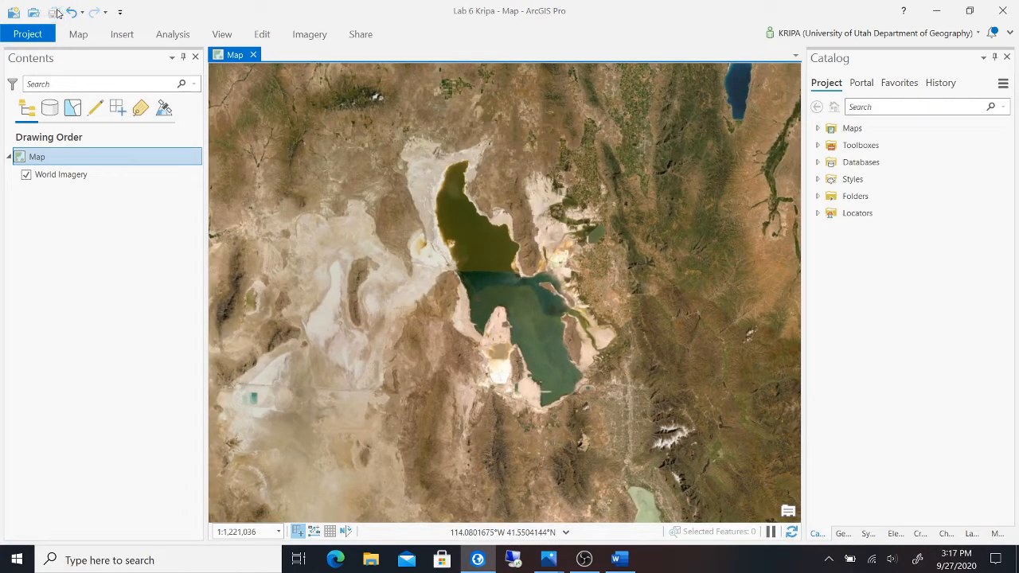
{"action": "left_click", "coordinate": [56, 12]}
- Check the Word document's instructions for creating and digitizing the Great_Salt_Lake_Boundary polygon feature, and return to ArcGIS Pro
{"action": "left_click", "coordinate": [82, 35]}
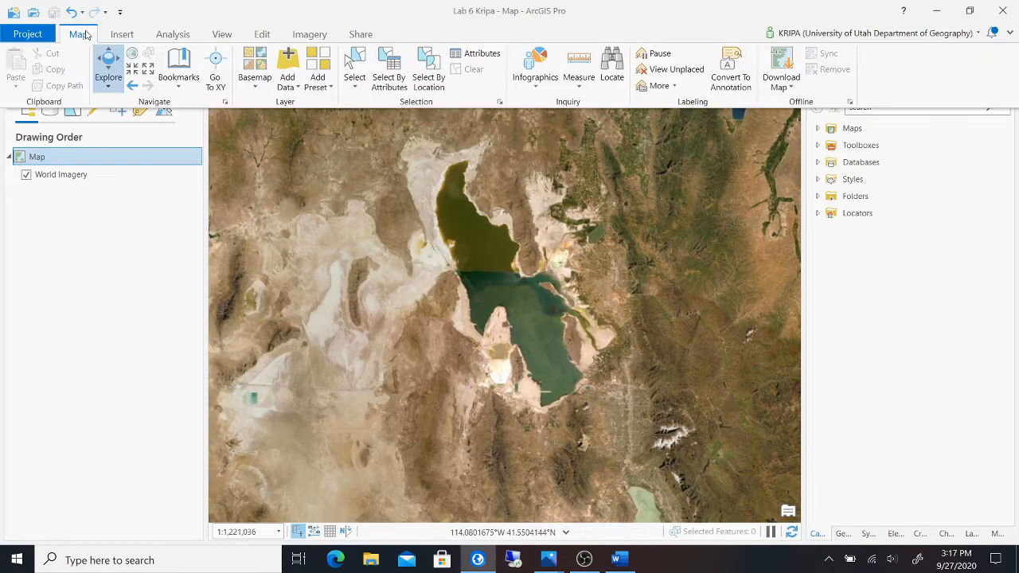
{"action": "left_click", "coordinate": [619, 560]}
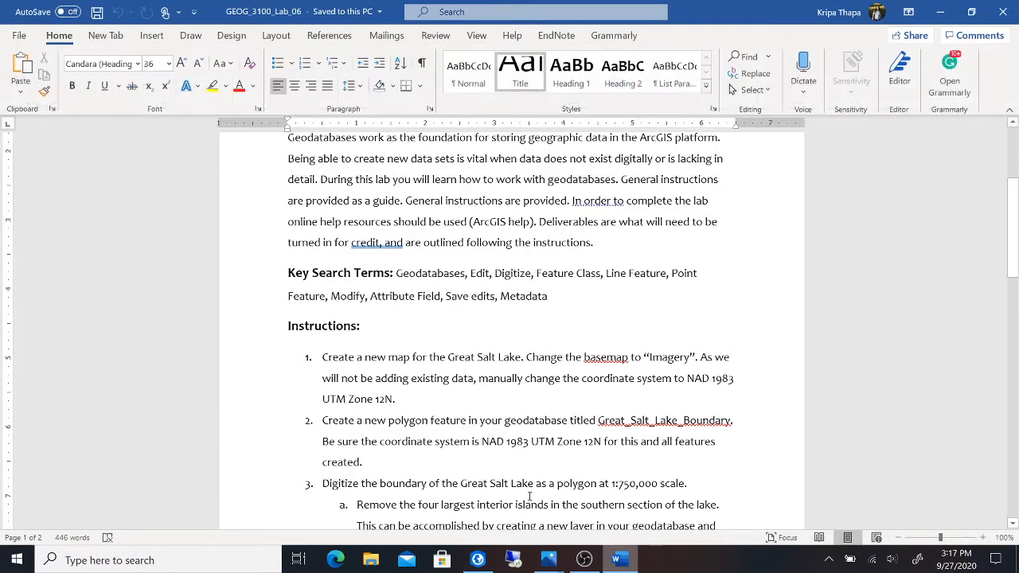
{"action": "scroll", "coordinate": [587, 409], "scroll_direction": "down", "scroll_amount": 3}
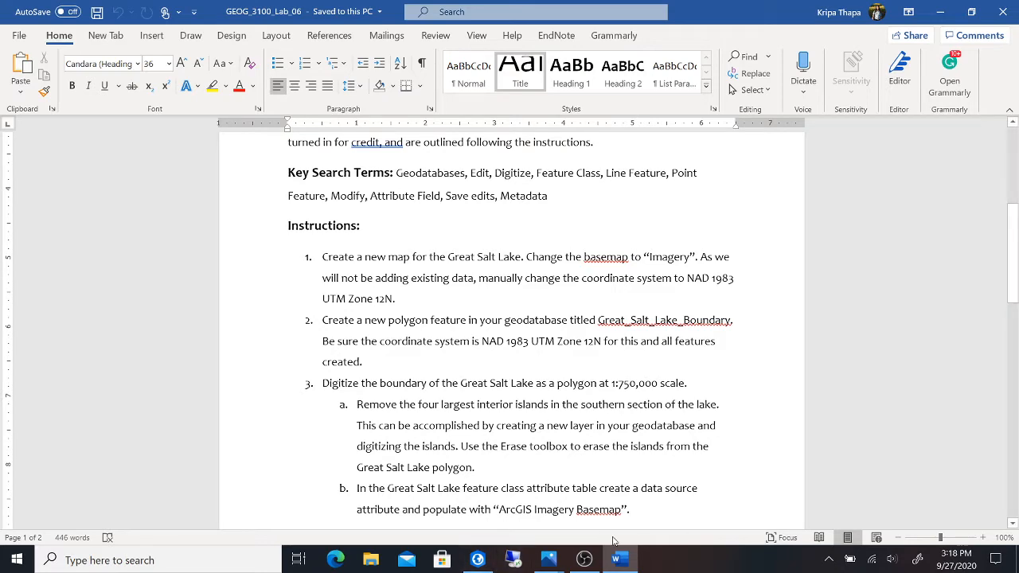
{"action": "left_click", "coordinate": [477, 560]}
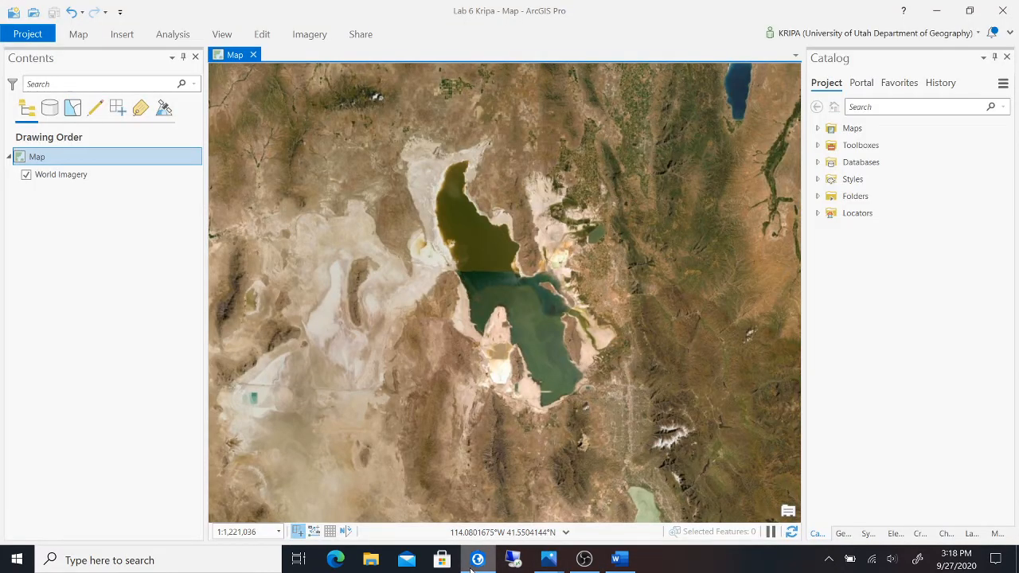
- Undock the Catalog pane so that it floats over the map
{"action": "left_click", "coordinate": [88, 37]}
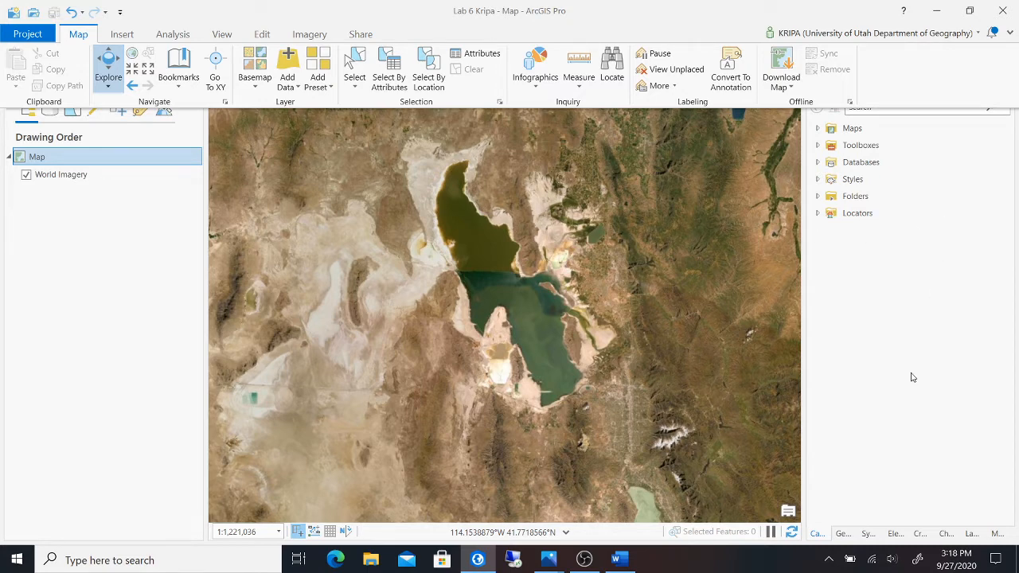
{"action": "left_click", "coordinate": [858, 480]}
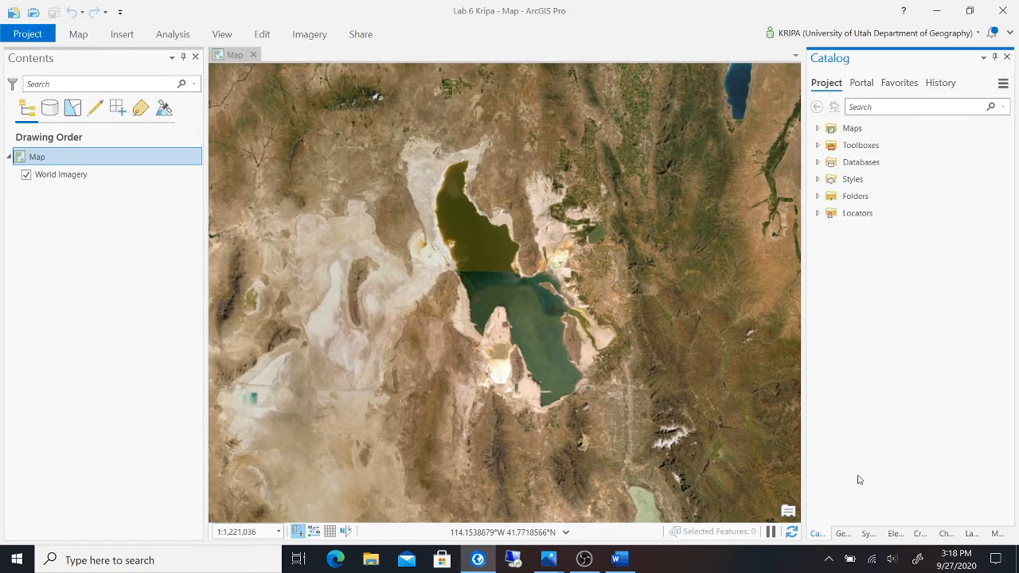
{"action": "mouse_move", "coordinate": [923, 57]}
{"action": "left_mouse_down"}
{"action": "mouse_move", "coordinate": [924, 79]}
{"action": "mouse_move", "coordinate": [928, 66]}
{"action": "left_mouse_up"}
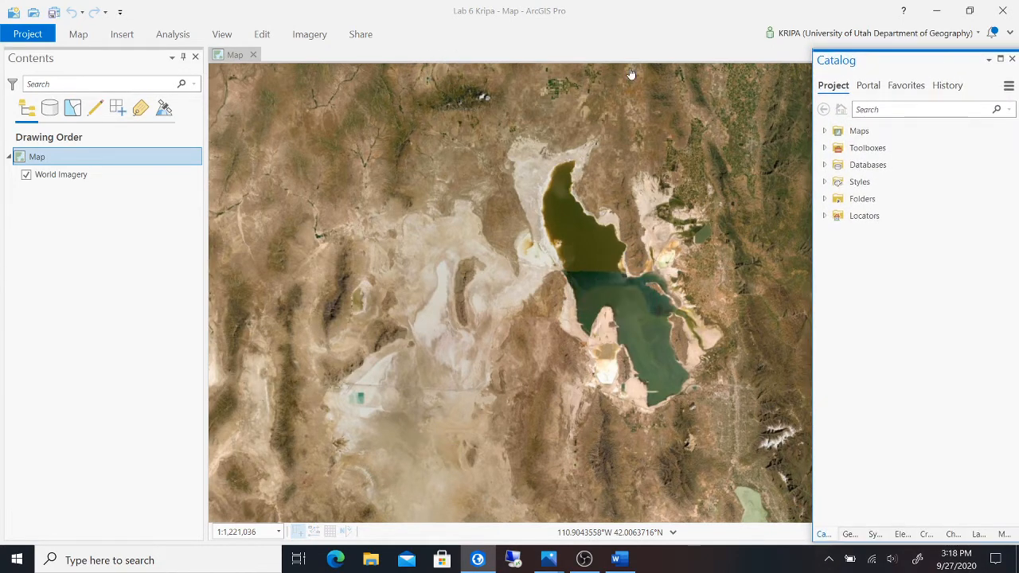
{"action": "left_click", "coordinate": [79, 40]}
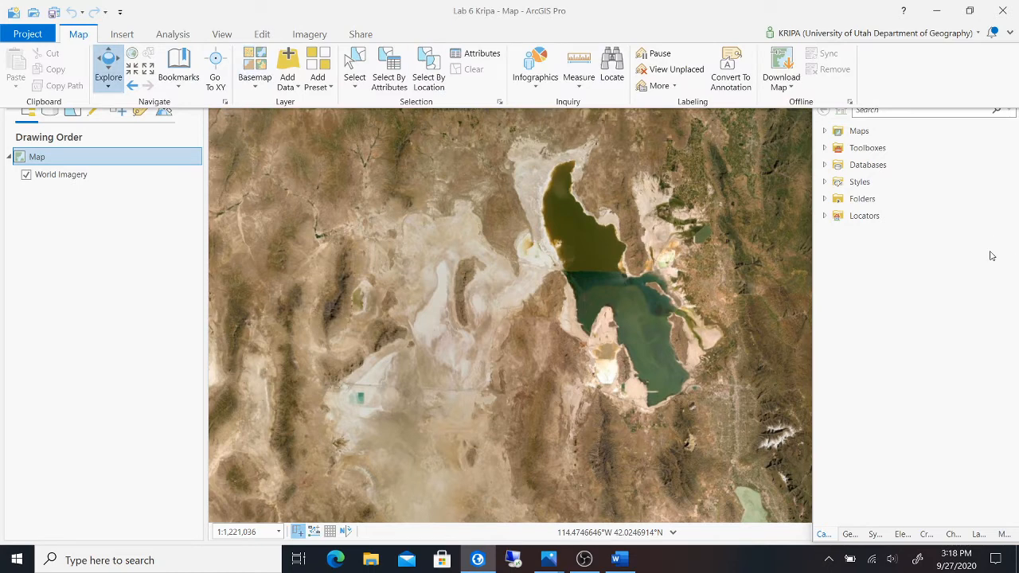
{"action": "left_click", "coordinate": [934, 195]}
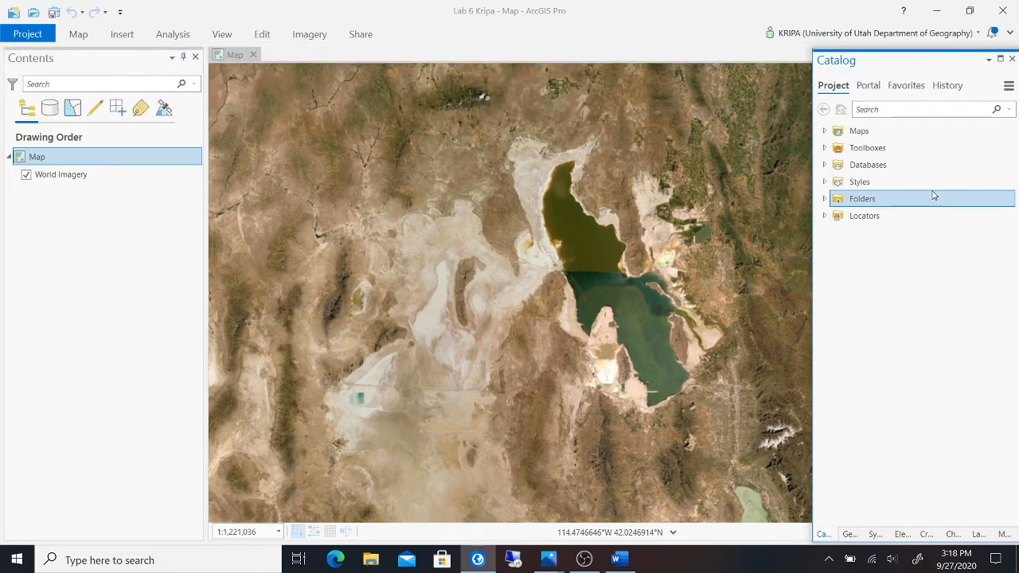
- Close the Catalog pane and reopen it
{"action": "left_click", "coordinate": [1012, 60]}
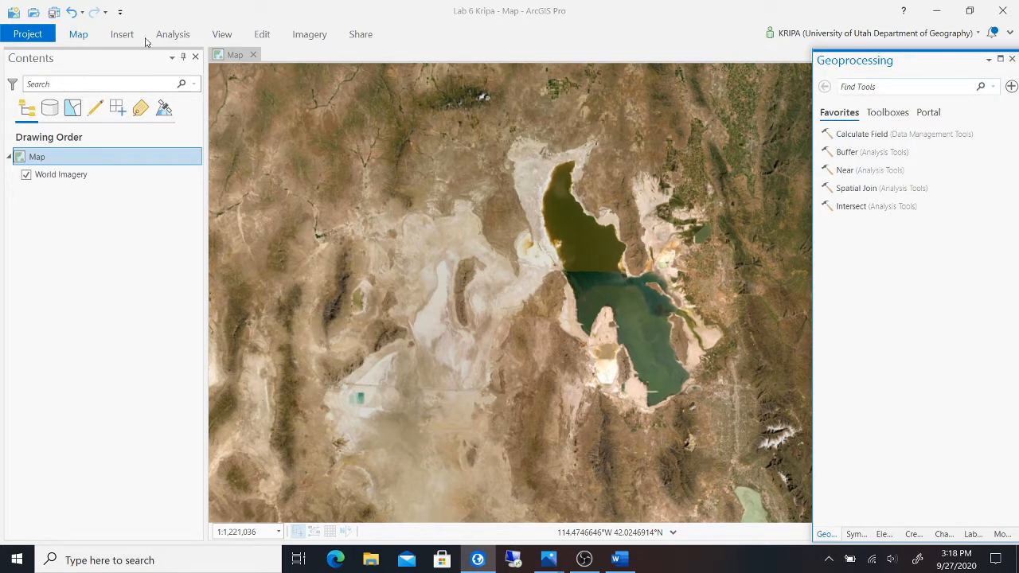
{"action": "left_click", "coordinate": [222, 37]}
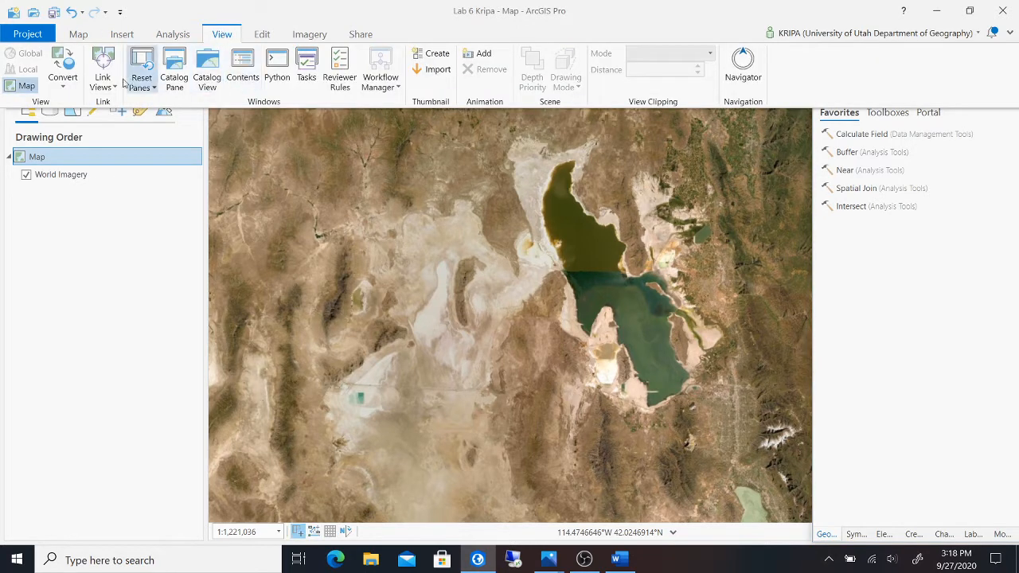
{"action": "left_click", "coordinate": [172, 79]}
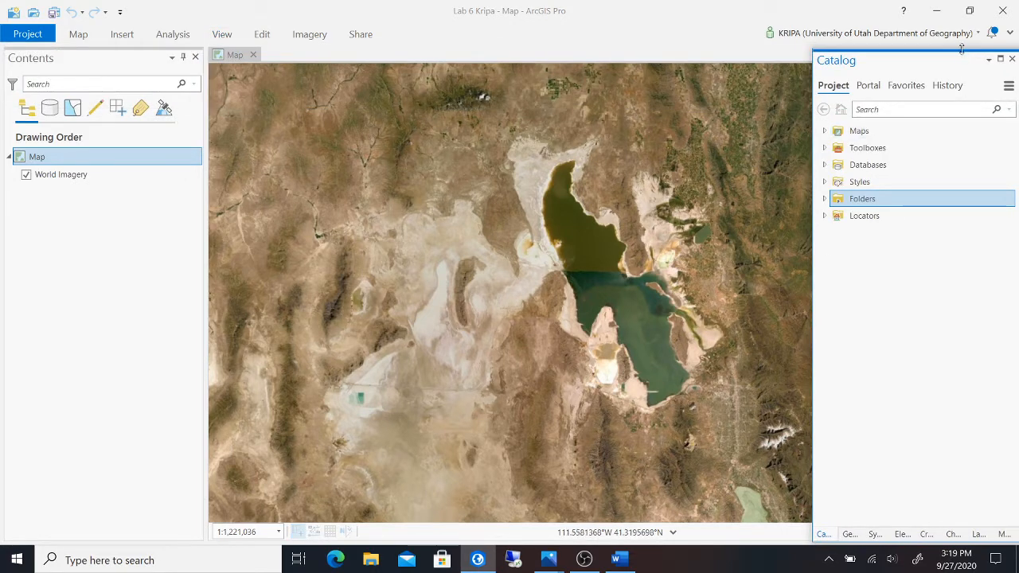
- Shorten the floating Catalog pane from both its upper and lower edges
{"action": "mouse_move", "coordinate": [963, 49]}
{"action": "left_mouse_down"}
{"action": "mouse_move", "coordinate": [961, 71]}
{"action": "mouse_move", "coordinate": [961, 63]}
{"action": "left_mouse_up"}
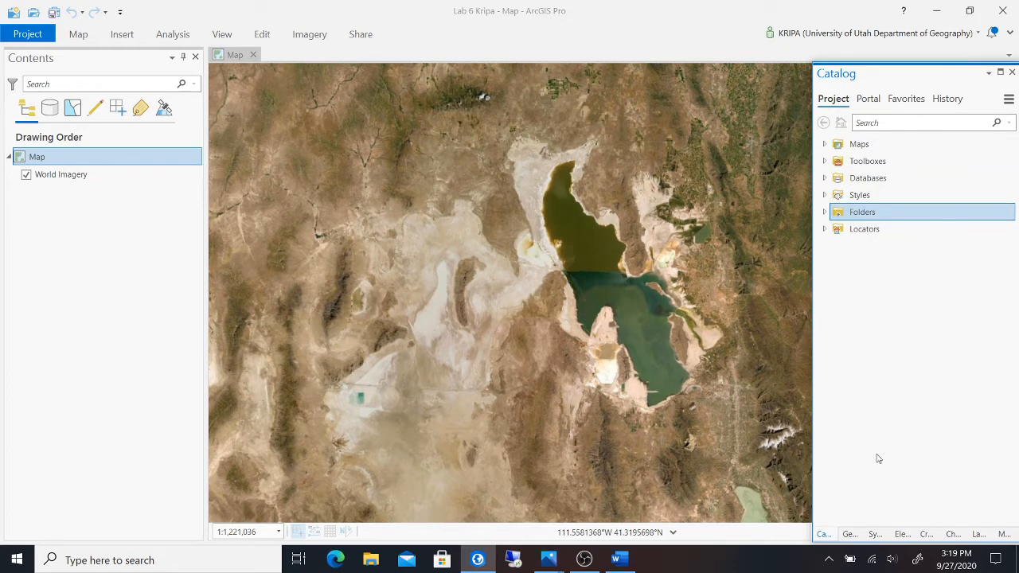
{"action": "mouse_move", "coordinate": [937, 543]}
{"action": "left_mouse_down"}
{"action": "mouse_move", "coordinate": [945, 500]}
{"action": "mouse_move", "coordinate": [950, 530]}
{"action": "left_mouse_up"}
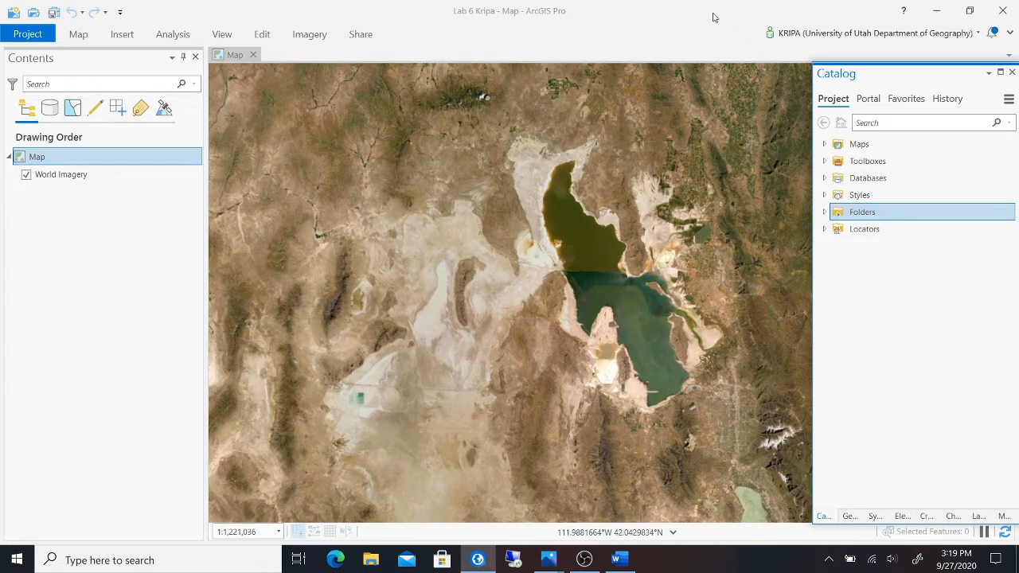
{"action": "left_click", "coordinate": [78, 35]}
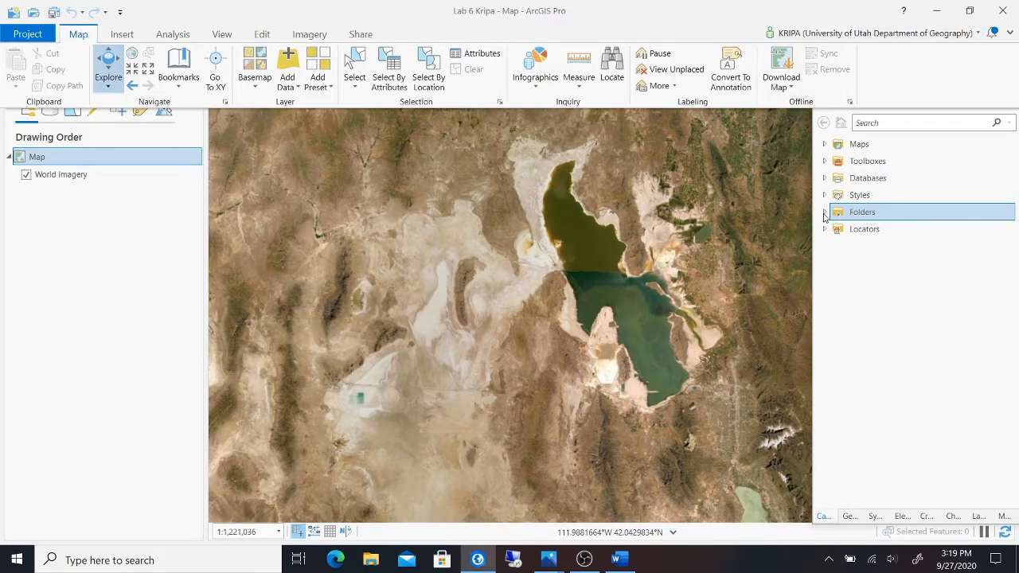
- Expand Folders and the project folder in the Catalog to locate the project's file geodatabase, leaving Databases collapsed
{"action": "left_click", "coordinate": [824, 179]}
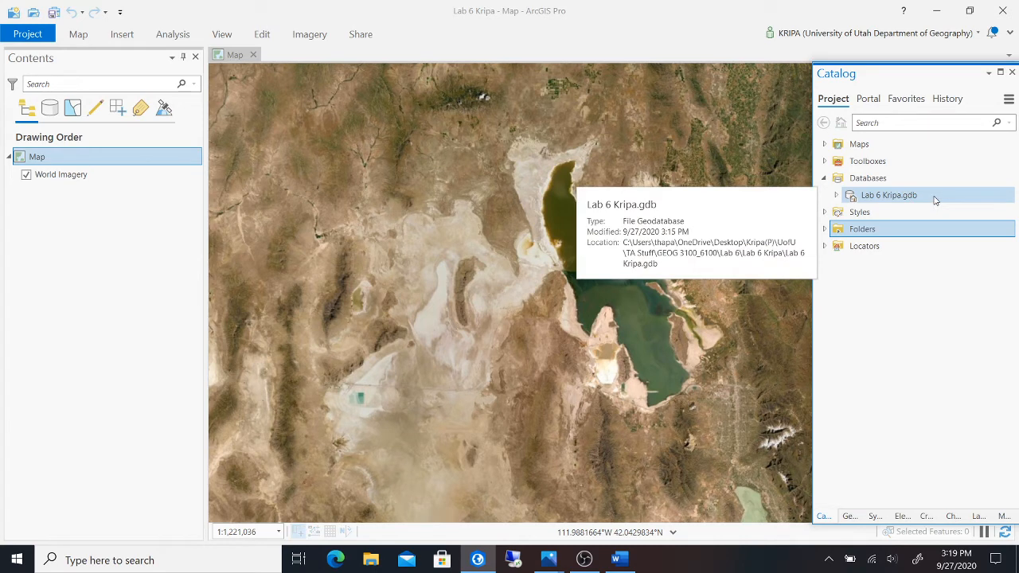
{"action": "left_click", "coordinate": [823, 228]}
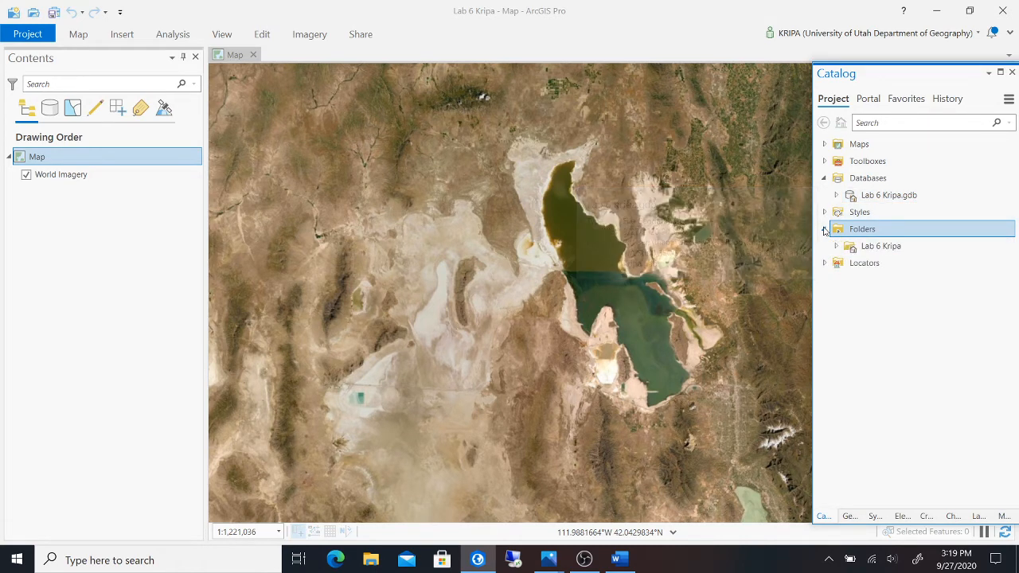
{"action": "left_click", "coordinate": [834, 246]}
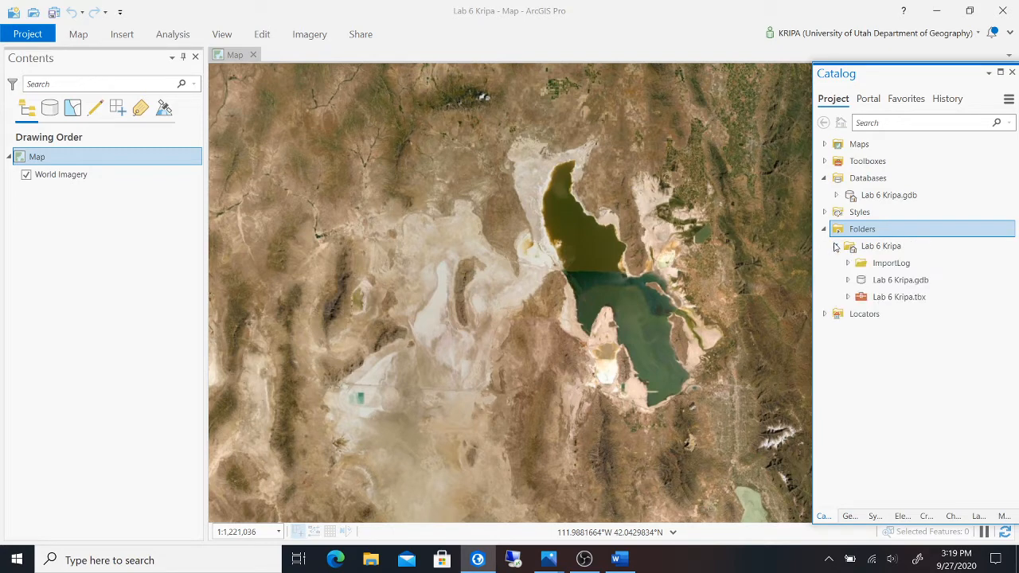
{"action": "mouse_move", "coordinate": [923, 284]}
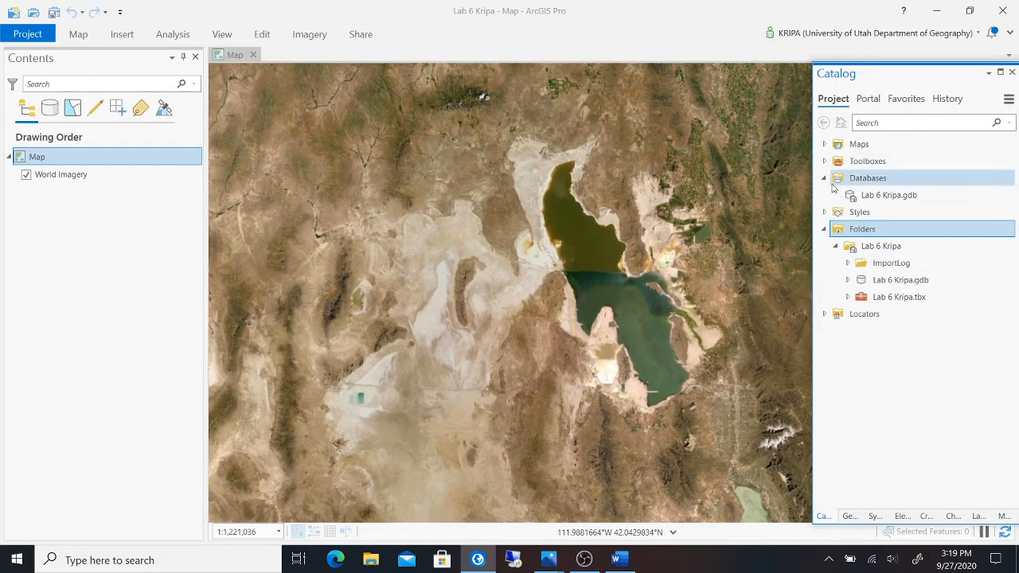
{"action": "left_click", "coordinate": [823, 183]}
{"action": "mouse_move", "coordinate": [850, 271]}
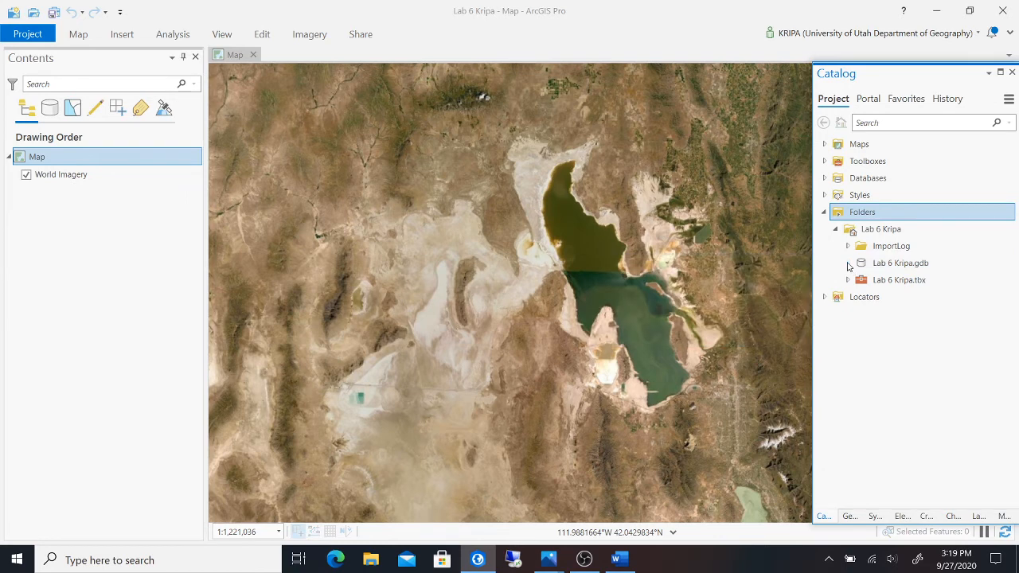
- Examine the Folders and project folder entries in the Catalog, leaving the project folder expanded
{"action": "left_click", "coordinate": [909, 266]}
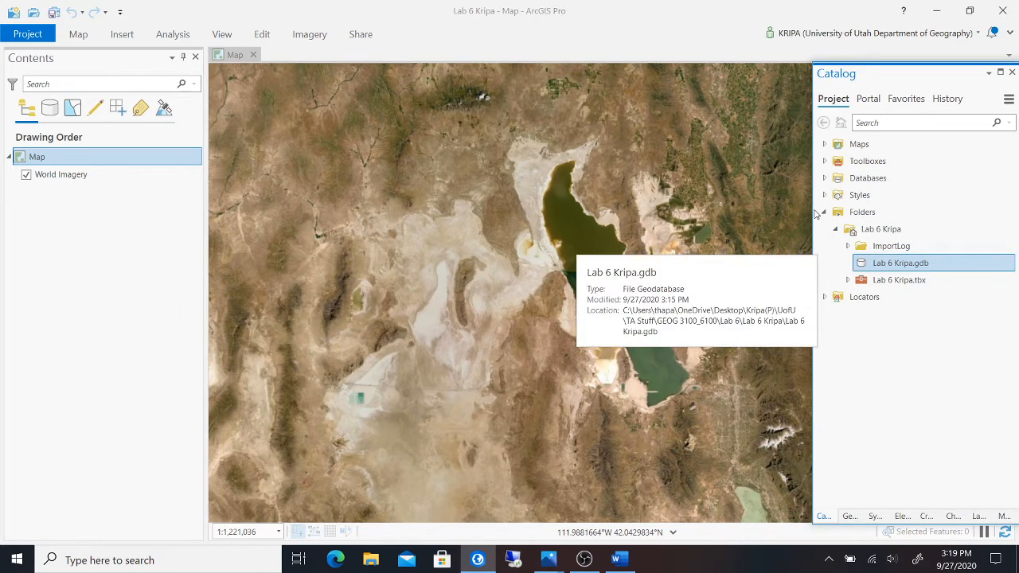
{"action": "left_click", "coordinate": [824, 215]}
{"action": "right_click", "coordinate": [865, 217]}
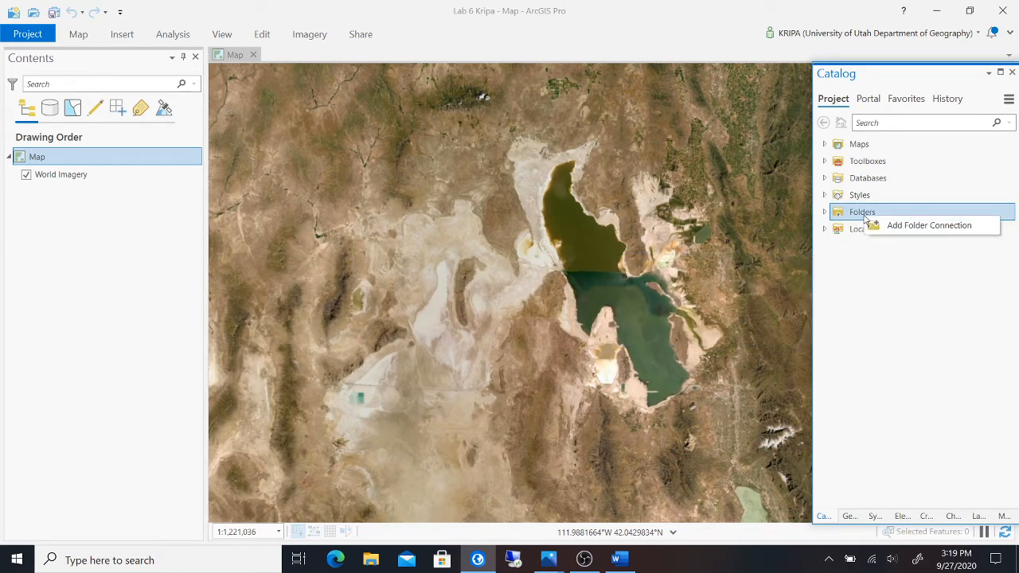
{"action": "left_click", "coordinate": [824, 212]}
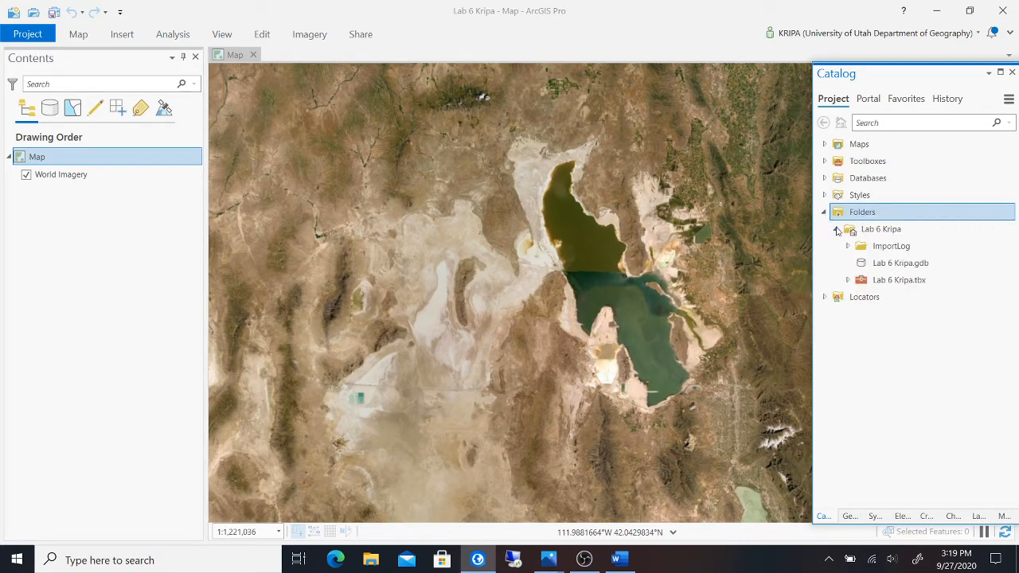
{"action": "left_click", "coordinate": [836, 229]}
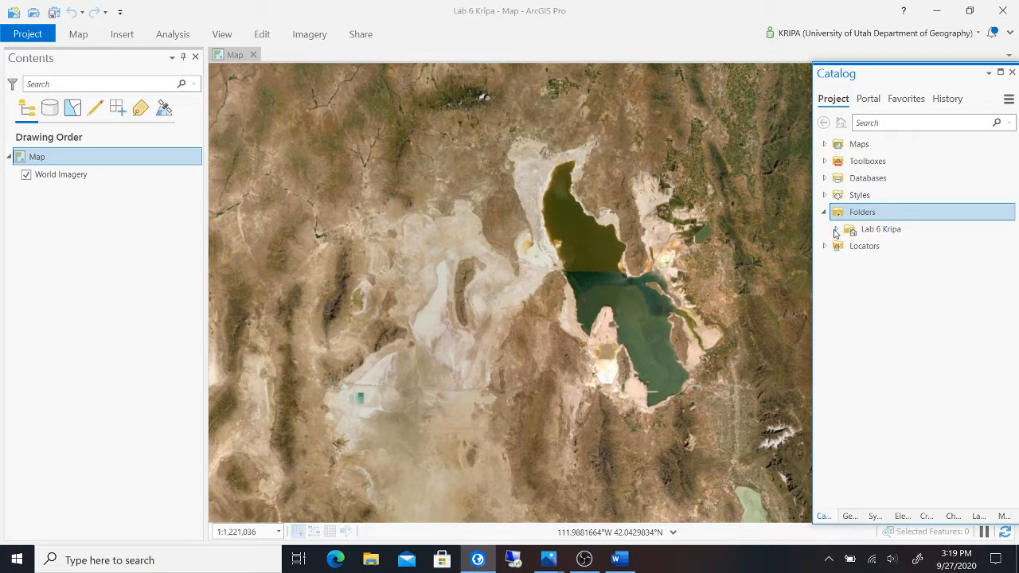
{"action": "right_click", "coordinate": [880, 232]}
{"action": "left_click", "coordinate": [917, 326]}
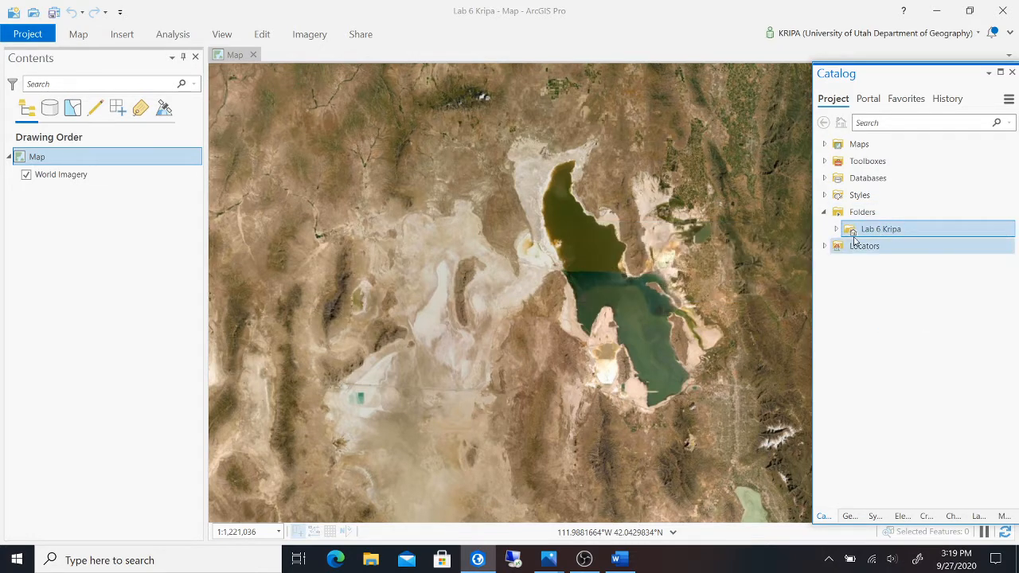
{"action": "left_click", "coordinate": [836, 229]}
- Start a feature class in the project file geodatabase, named Great_Salt_Lake_Boundary as copied from the Word lab instructions, with alias GSLB
{"action": "left_click", "coordinate": [910, 264]}
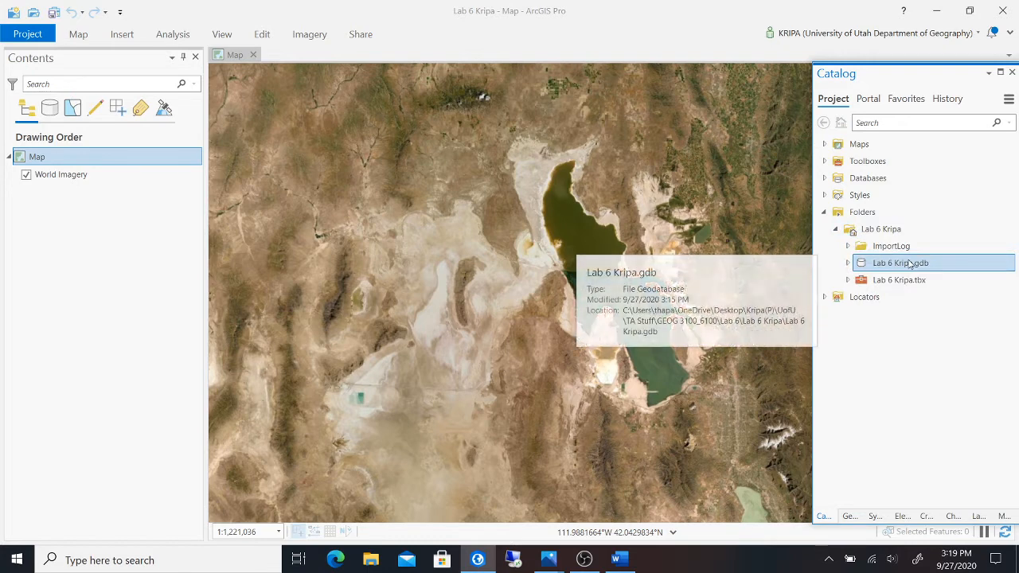
{"action": "right_click", "coordinate": [909, 264]}
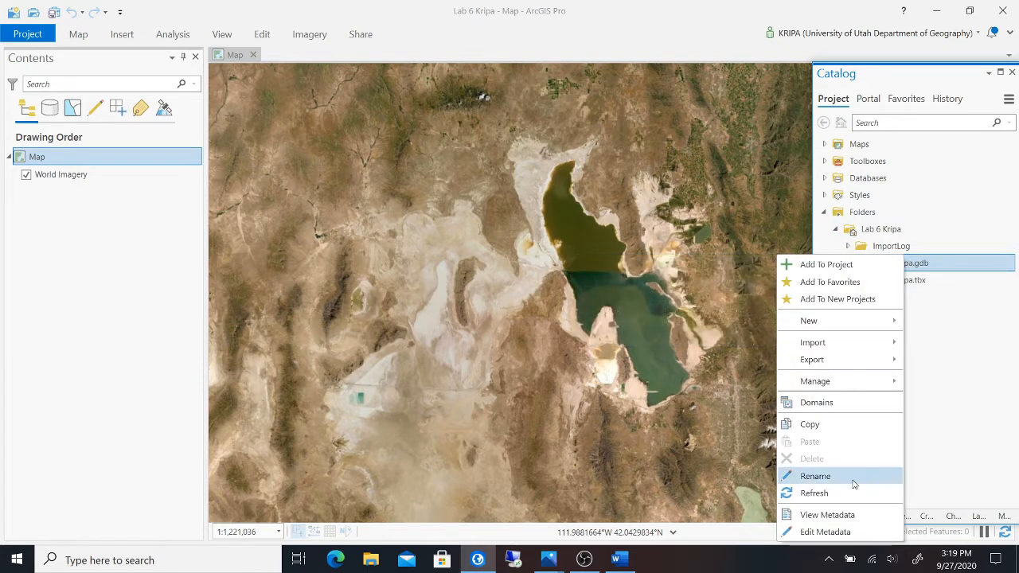
{"action": "mouse_move", "coordinate": [882, 322]}
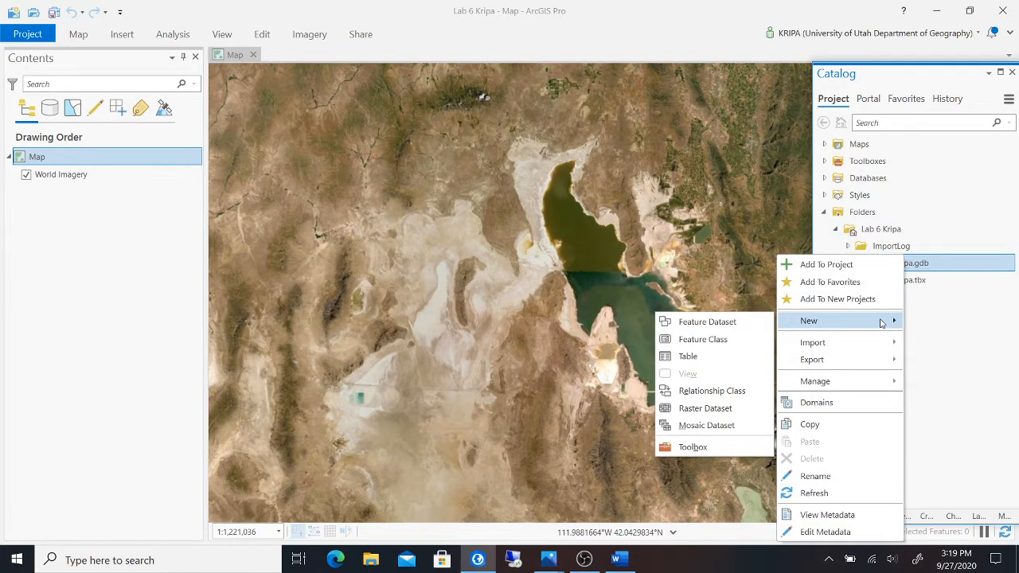
{"action": "left_click", "coordinate": [738, 340]}
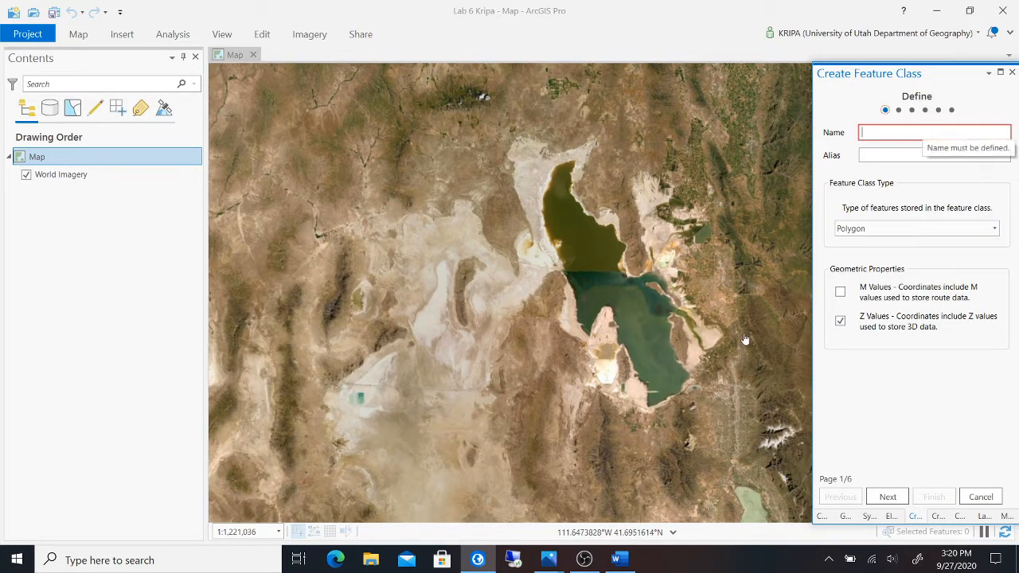
{"action": "left_click", "coordinate": [619, 559]}
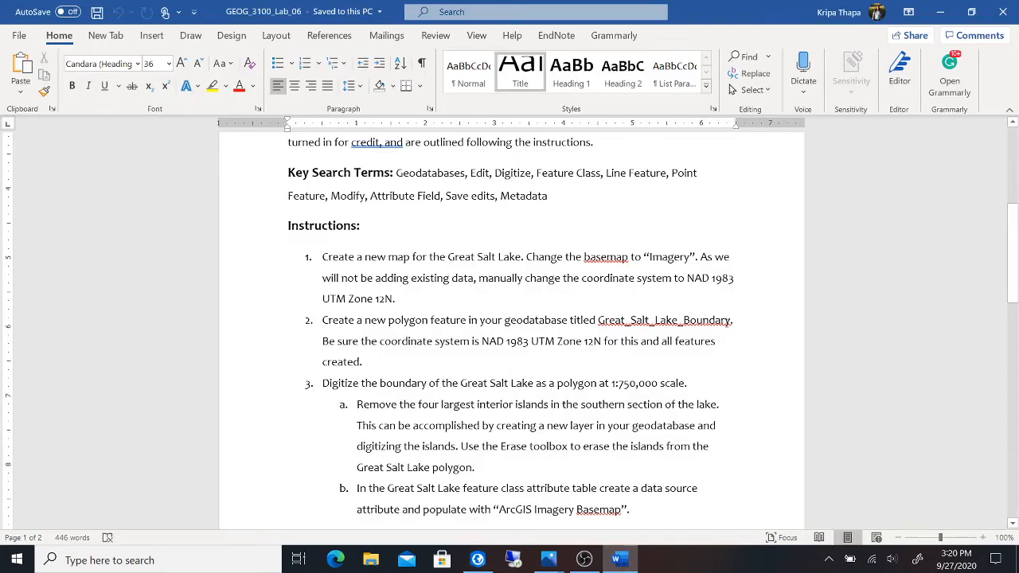
{"action": "left_click_drag", "start_coordinate": [730, 320], "coordinate": [601, 323]}
{"action": "key", "text": "ctrl+c"}
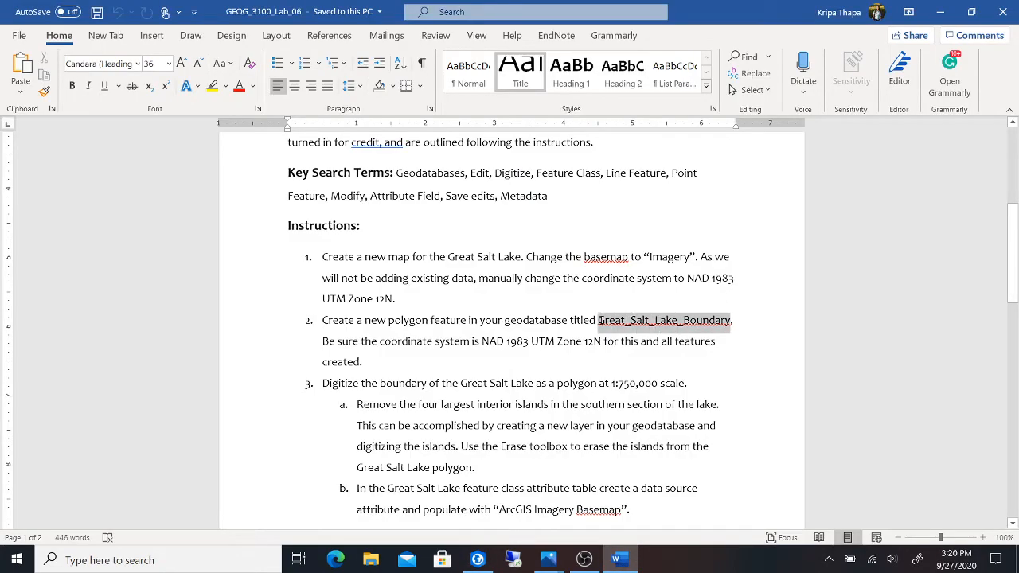
{"action": "left_click", "coordinate": [478, 559]}
{"action": "left_click", "coordinate": [948, 131]}
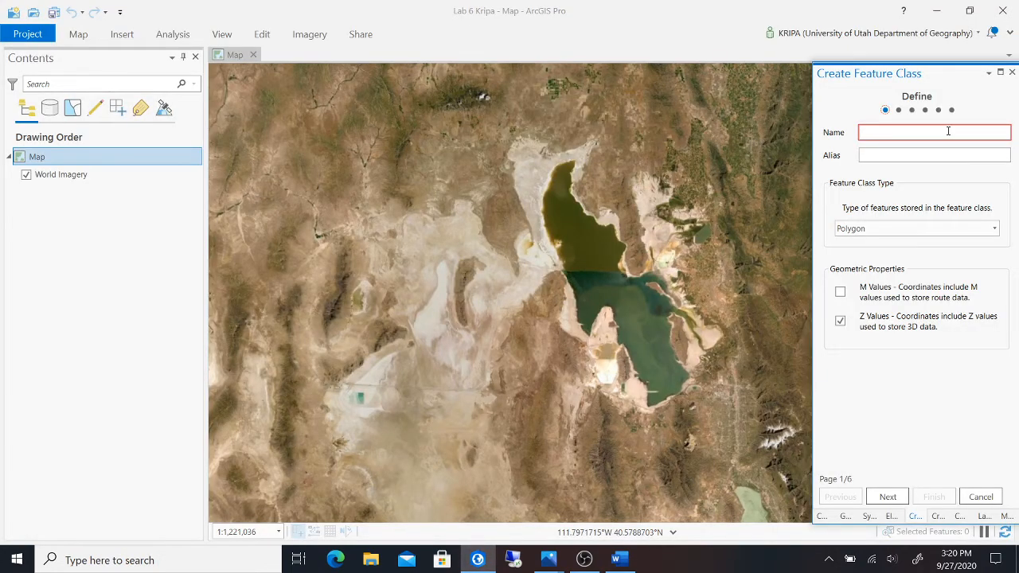
{"action": "key", "text": "ctrl+v"}
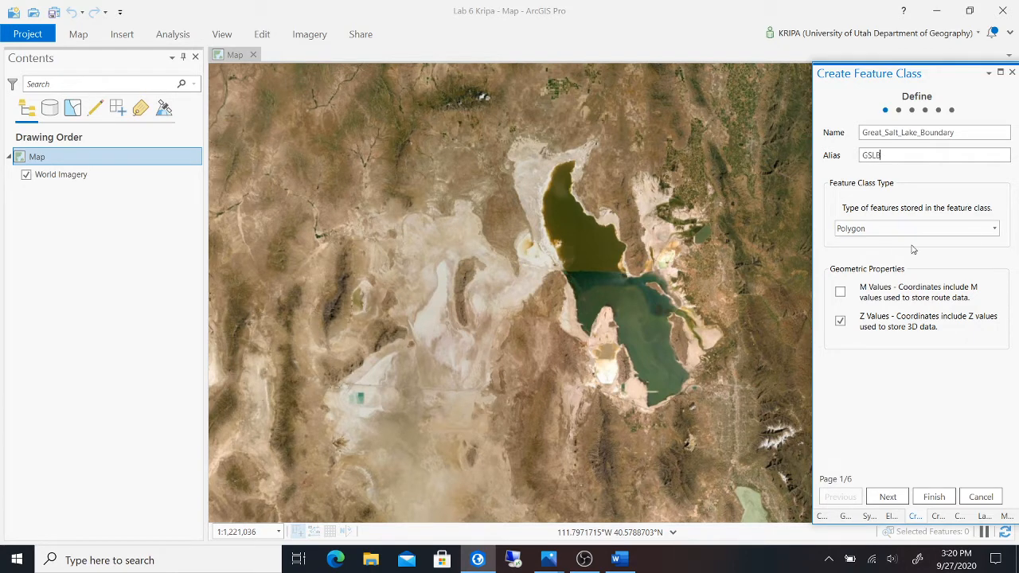
- Create the feature class as Polygon in NAD 1983 UTM Zone 12N, keeping the default fields, tolerance, resolution and storage configuration
{"action": "left_click", "coordinate": [995, 229]}
{"action": "left_click", "coordinate": [995, 230]}
{"action": "left_click", "coordinate": [888, 497]}
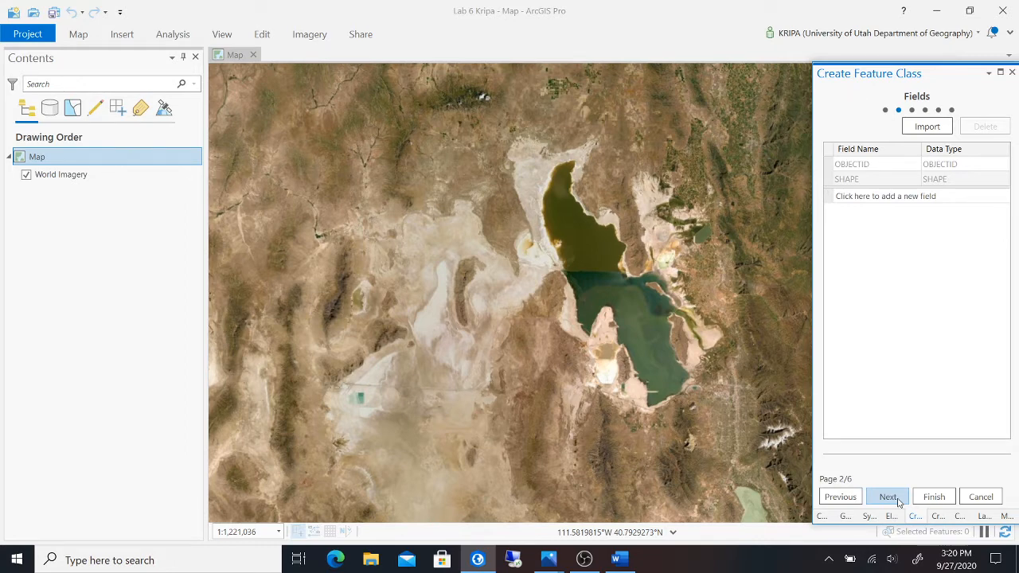
{"action": "left_click", "coordinate": [898, 501]}
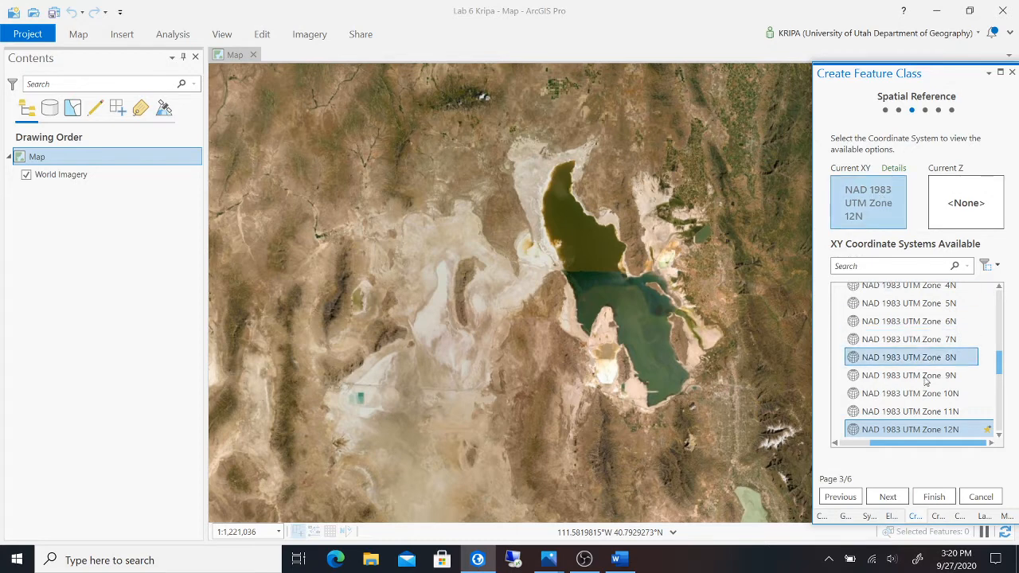
{"action": "left_click", "coordinate": [902, 500]}
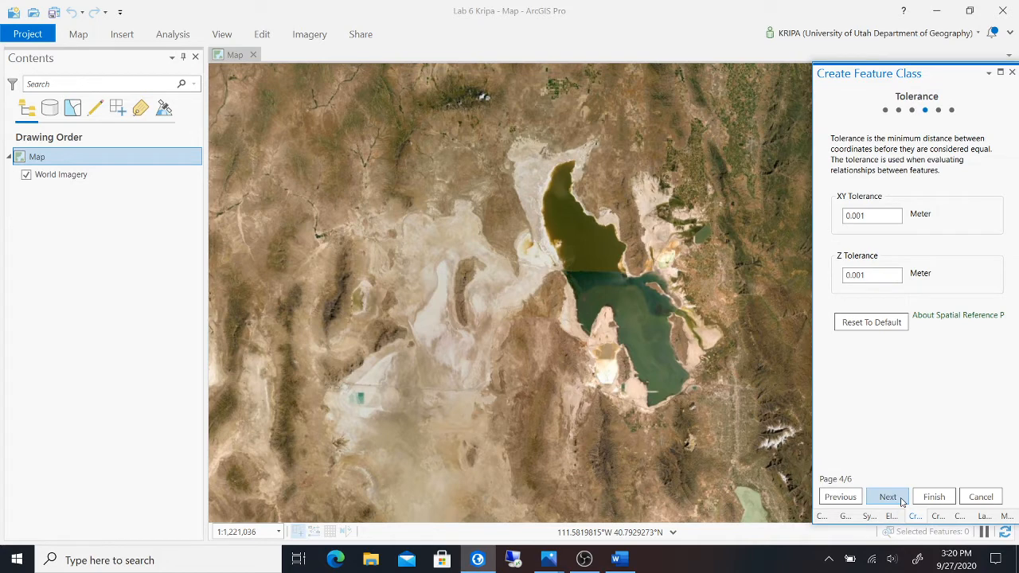
{"action": "left_click", "coordinate": [902, 500]}
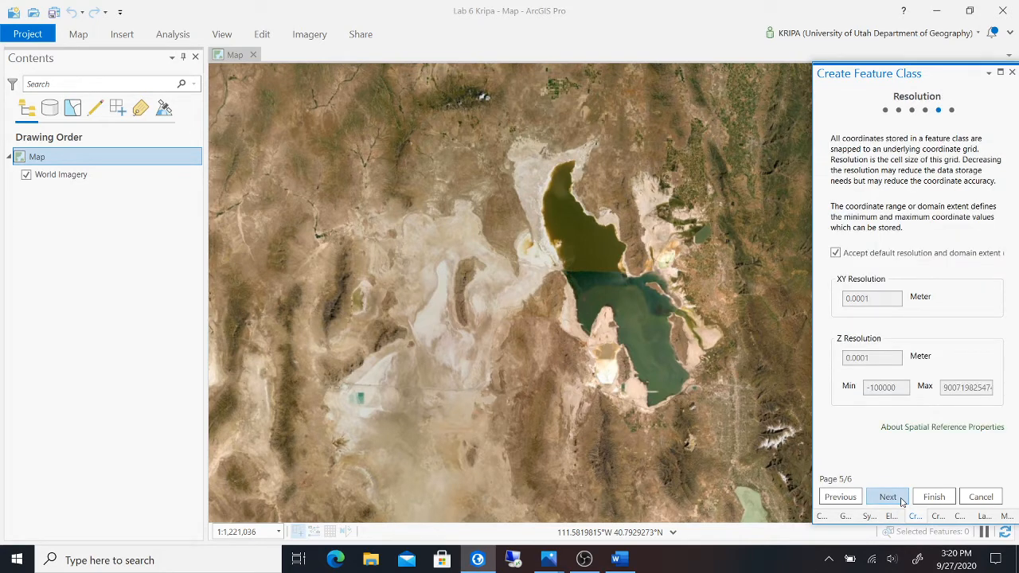
{"action": "left_click", "coordinate": [901, 499]}
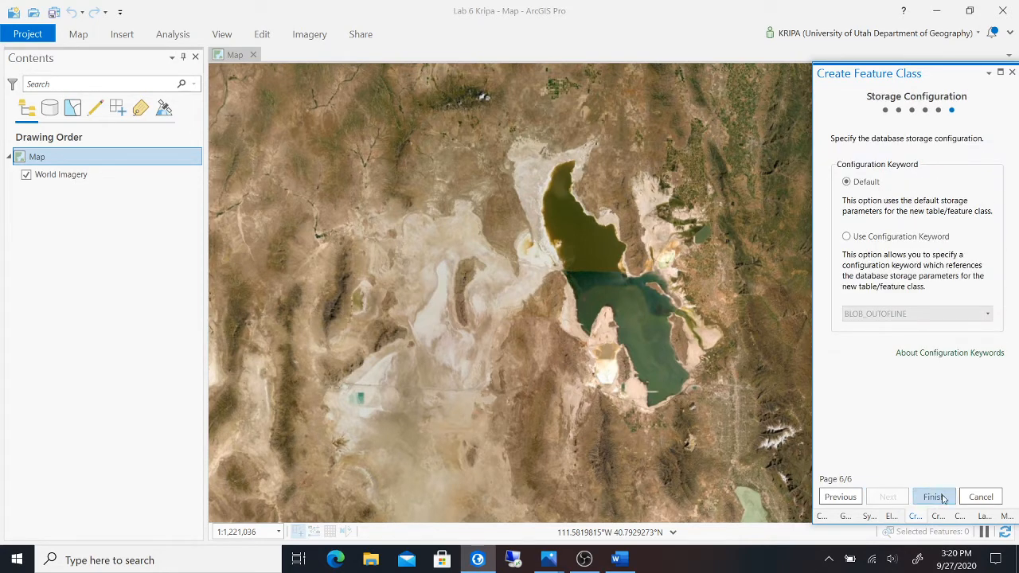
{"action": "left_click", "coordinate": [933, 496]}
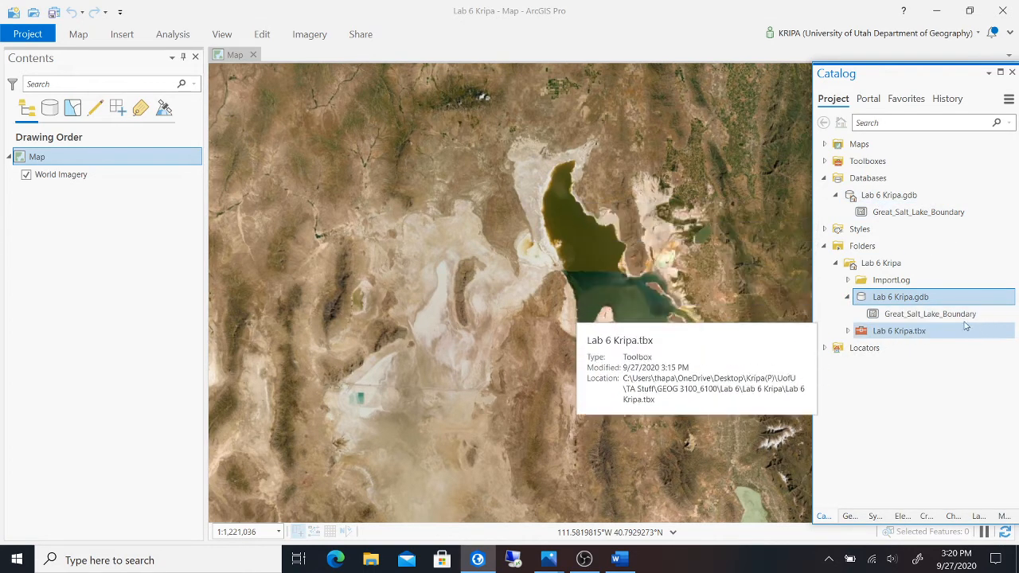
- Add the Great_Salt_Lake_Boundary feature class from the geodatabase to the map
{"action": "left_click", "coordinate": [971, 318]}
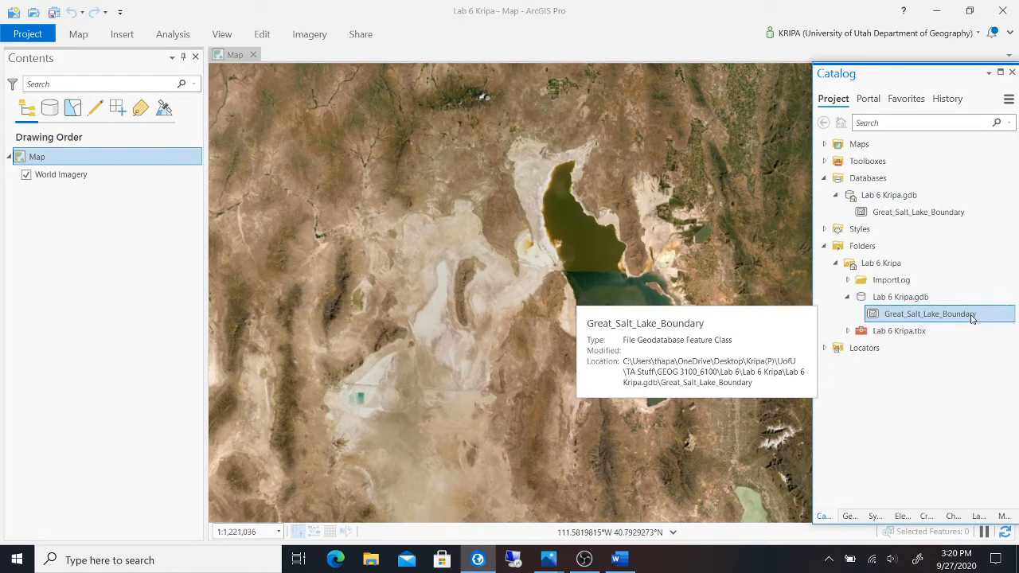
{"action": "left_click_drag", "start_coordinate": [971, 318], "coordinate": [565, 270]}
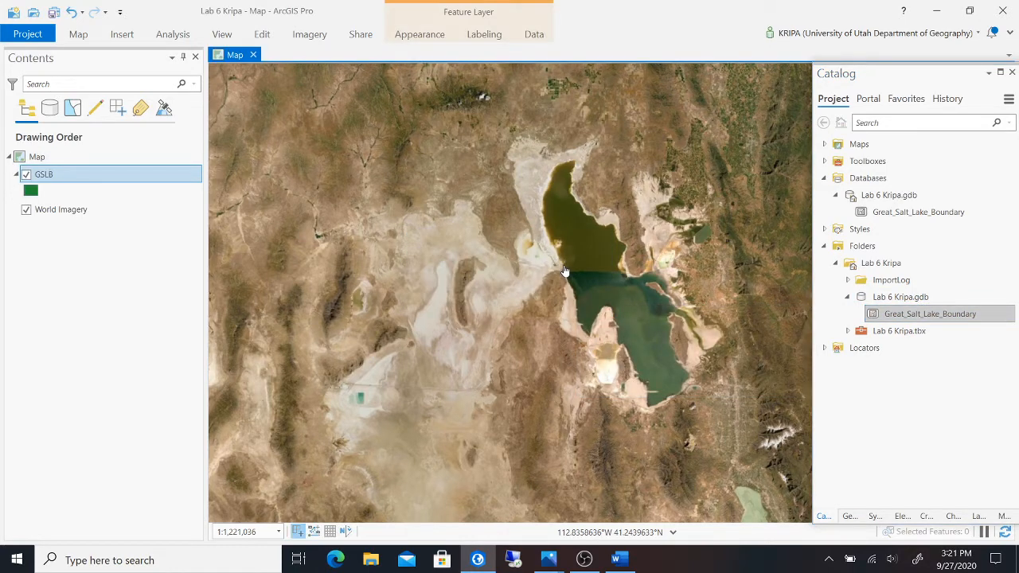
{"action": "left_click_drag", "start_coordinate": [687, 206], "coordinate": [614, 192]}
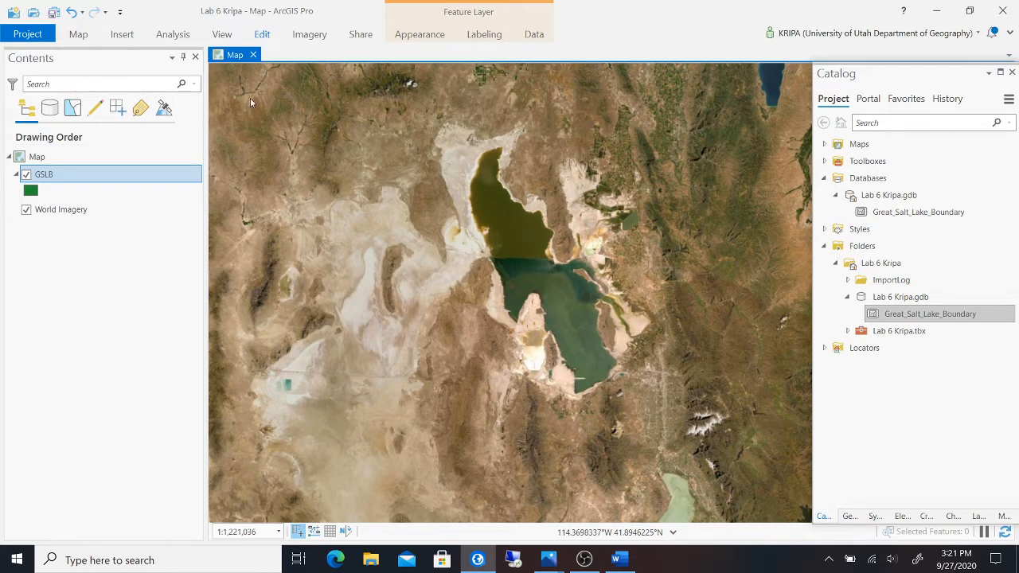
- Start creating features in the GSLB layer with its template's Polygon construction tool
{"action": "double_click", "coordinate": [83, 37]}
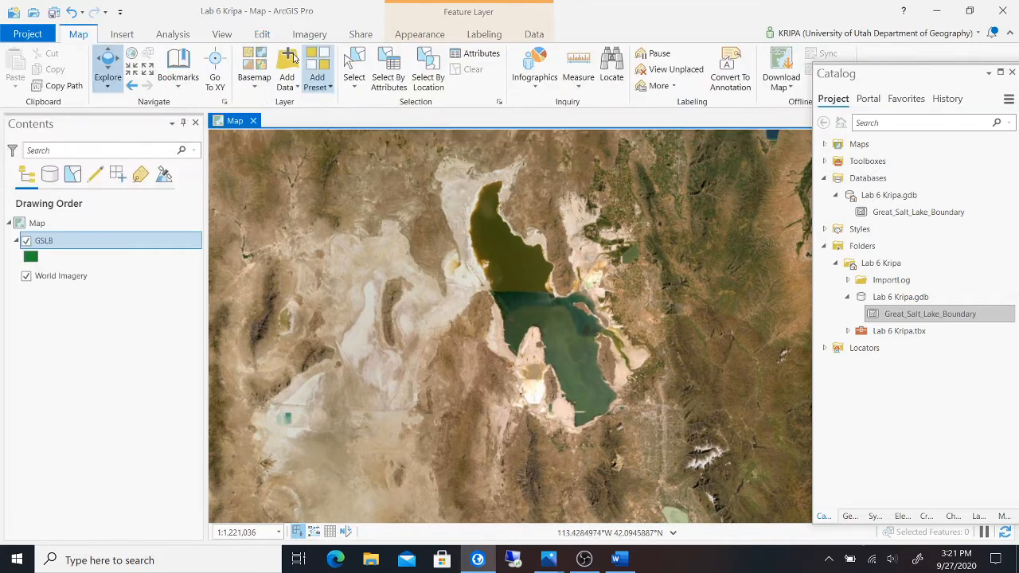
{"action": "left_click", "coordinate": [265, 36]}
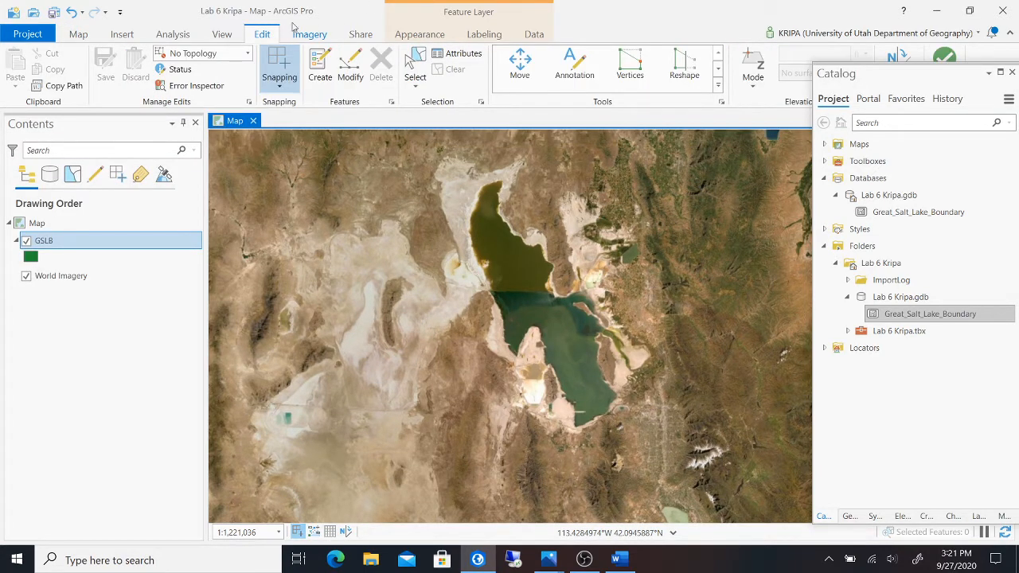
{"action": "left_click", "coordinate": [321, 70]}
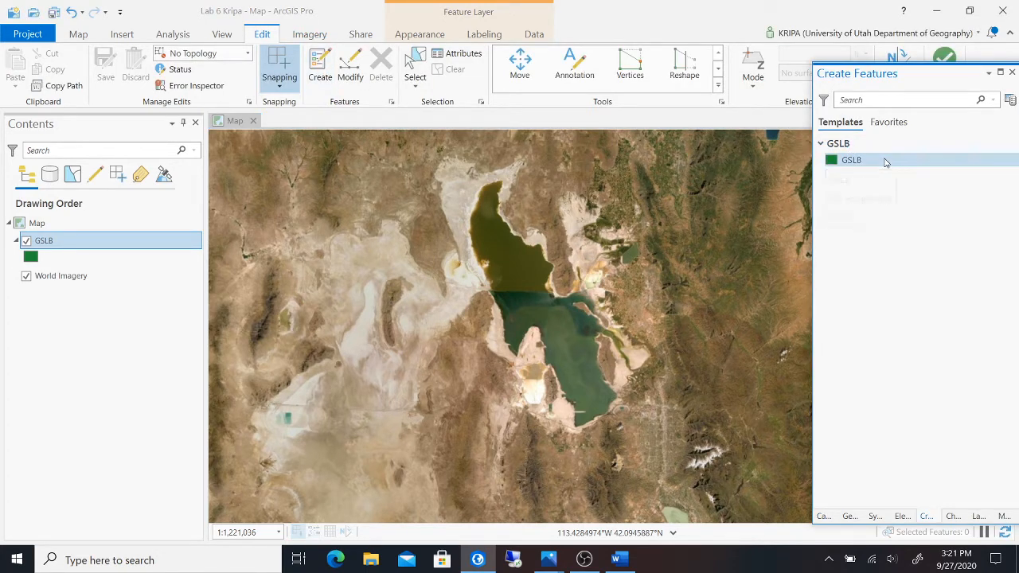
{"action": "left_click", "coordinate": [885, 163]}
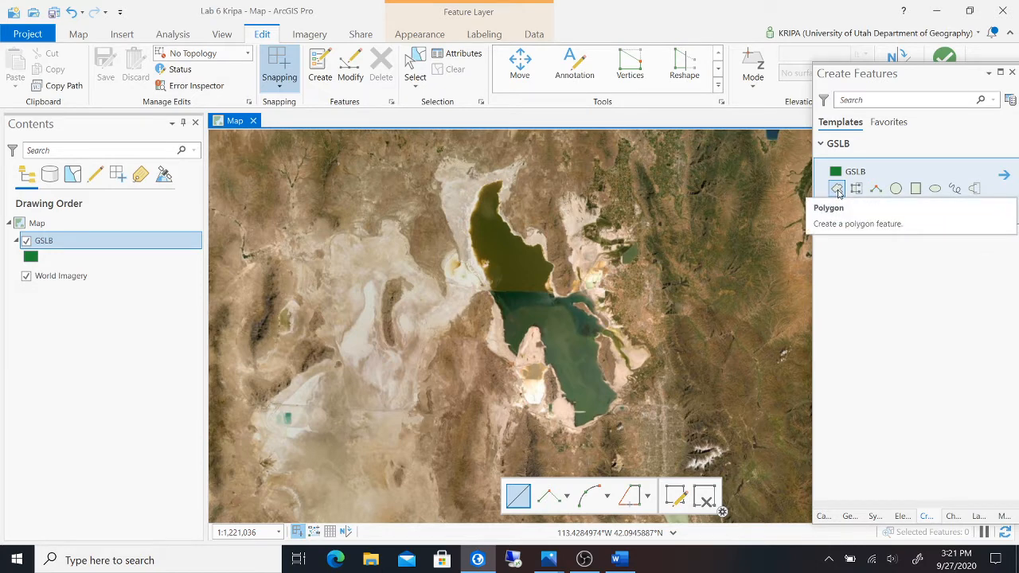
{"action": "left_click", "coordinate": [838, 191]}
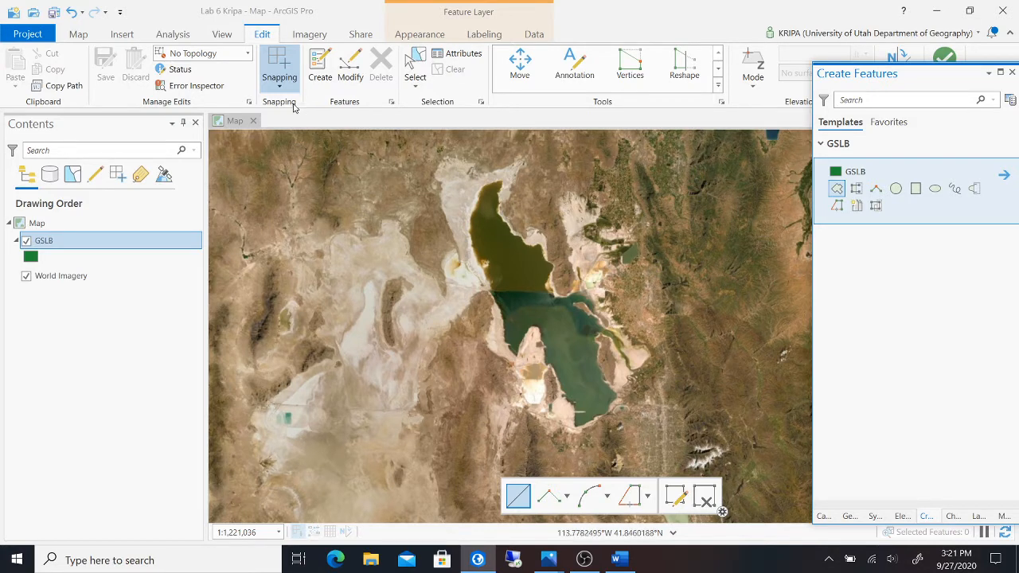
- Digitize the lake's northern arm clockwise, from the causeway's west end around the north tip to the causeway's east end
{"action": "left_click", "coordinate": [485, 288]}
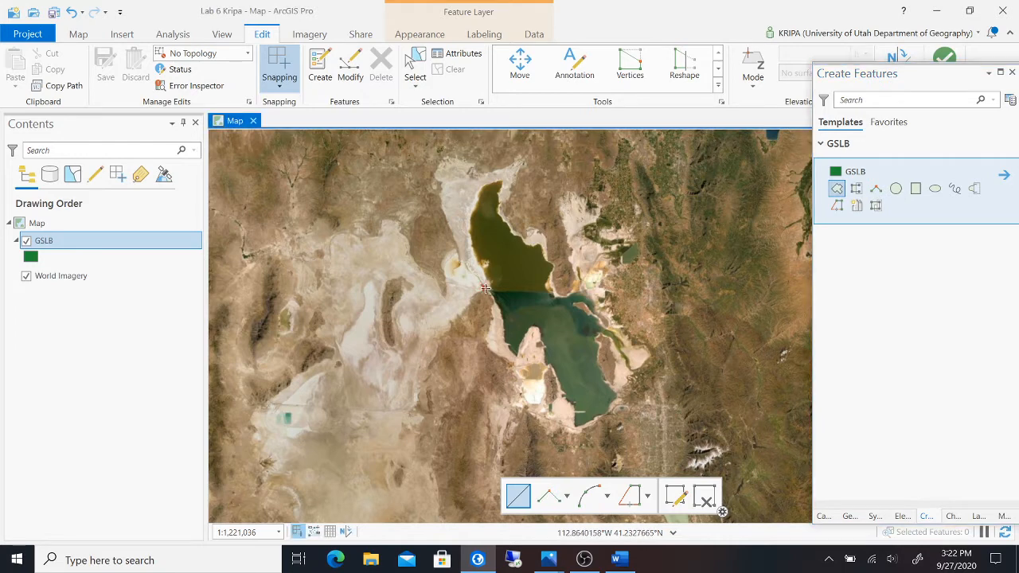
{"action": "left_click", "coordinate": [469, 229]}
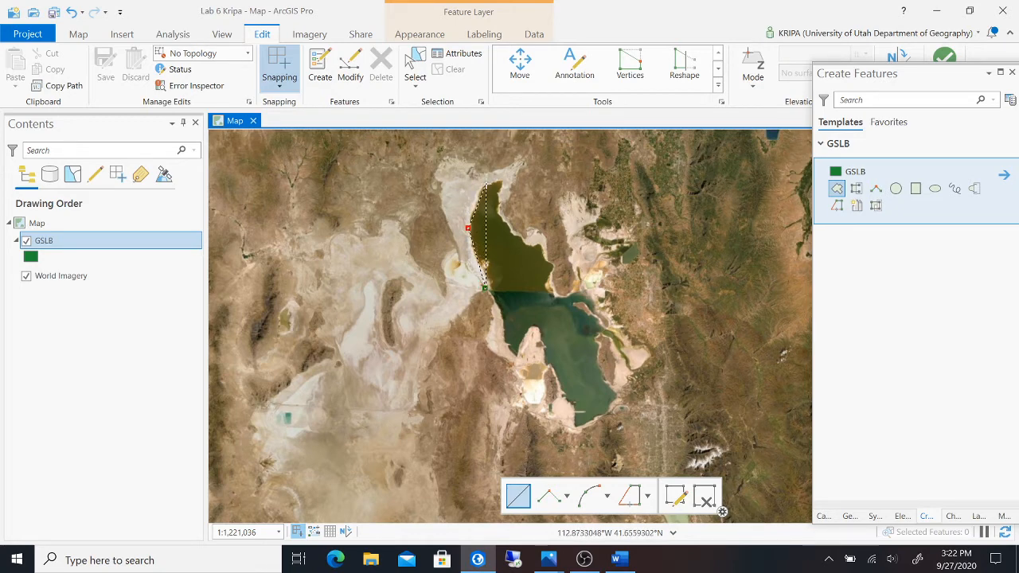
{"action": "left_click", "coordinate": [481, 186]}
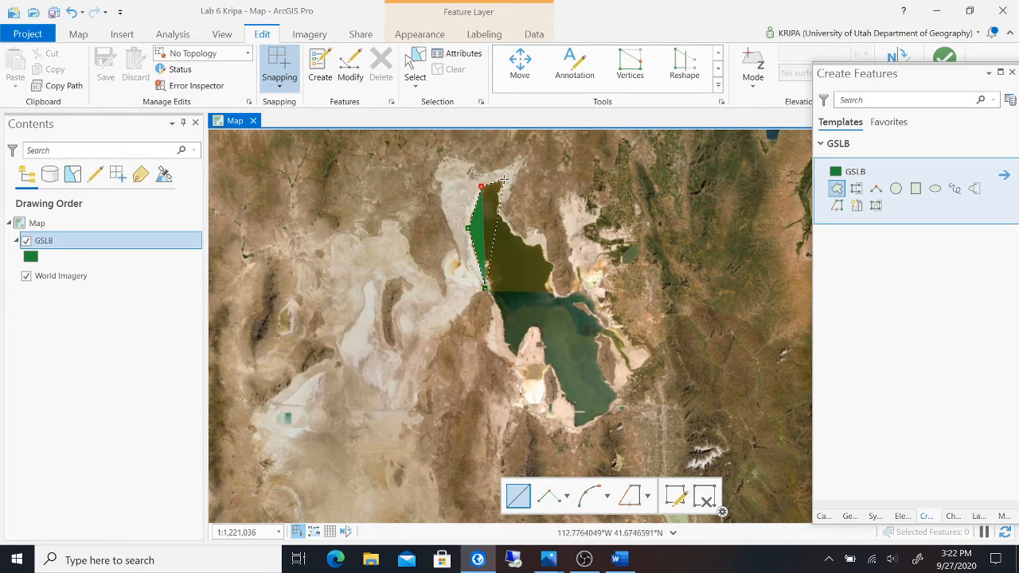
{"action": "left_click", "coordinate": [504, 180]}
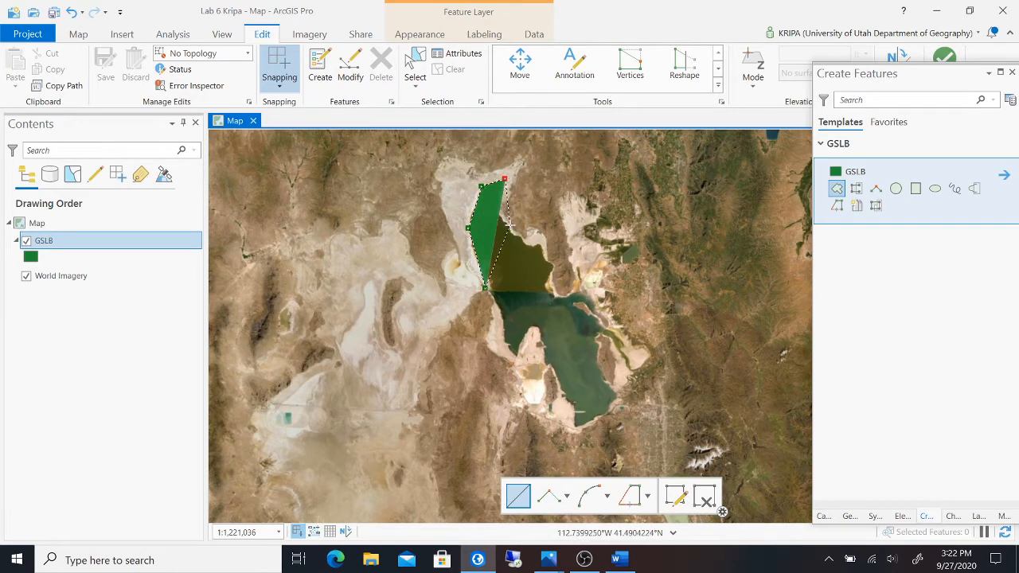
{"action": "left_click", "coordinate": [509, 224]}
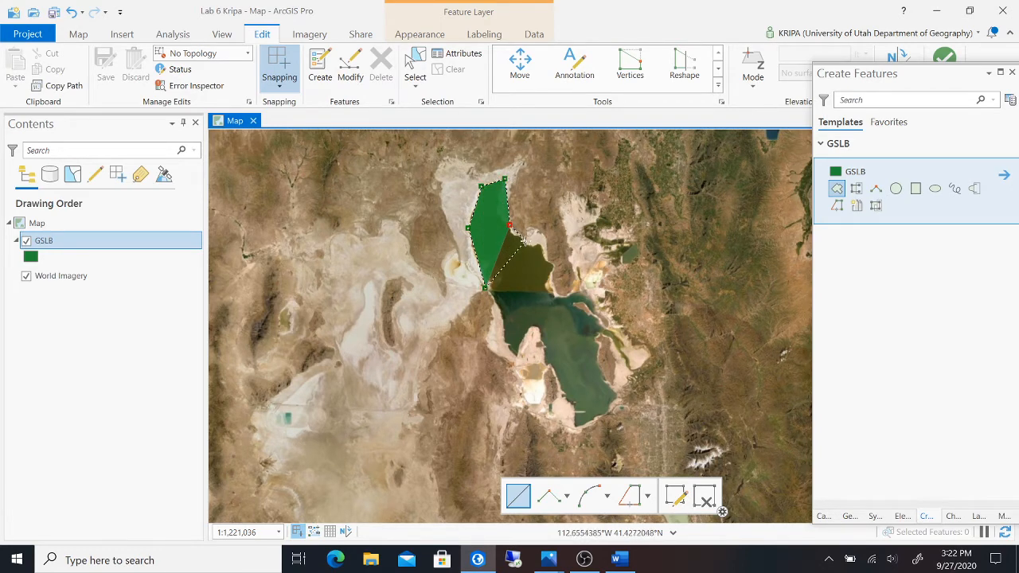
{"action": "left_click", "coordinate": [527, 239]}
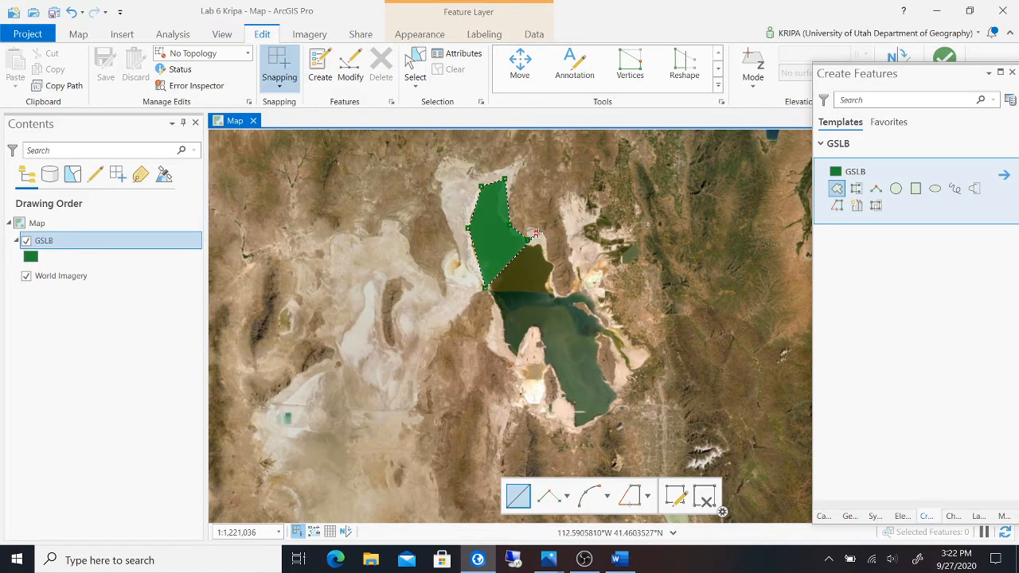
{"action": "left_click", "coordinate": [537, 232]}
{"action": "left_click", "coordinate": [547, 244]}
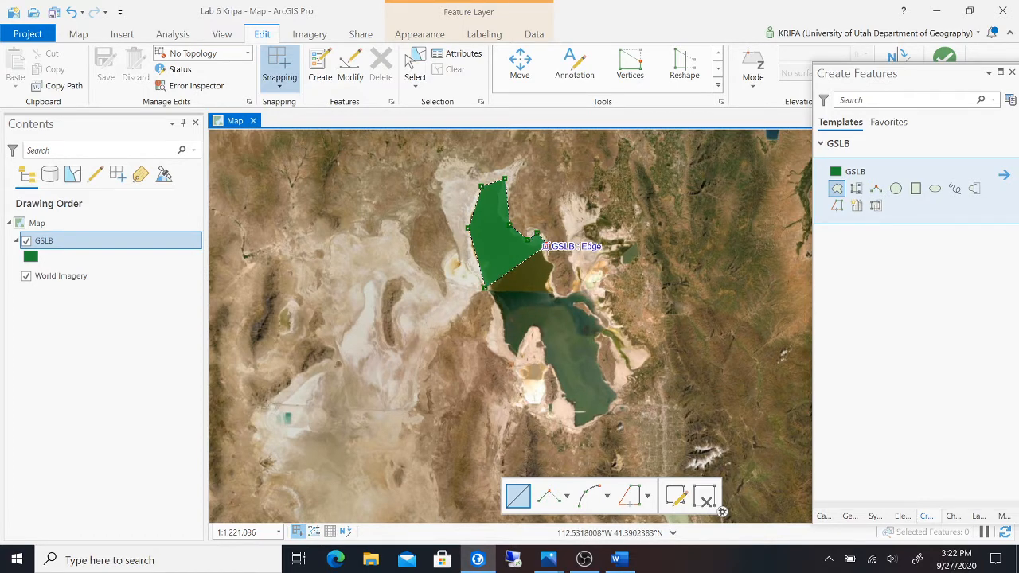
{"action": "left_click", "coordinate": [549, 261]}
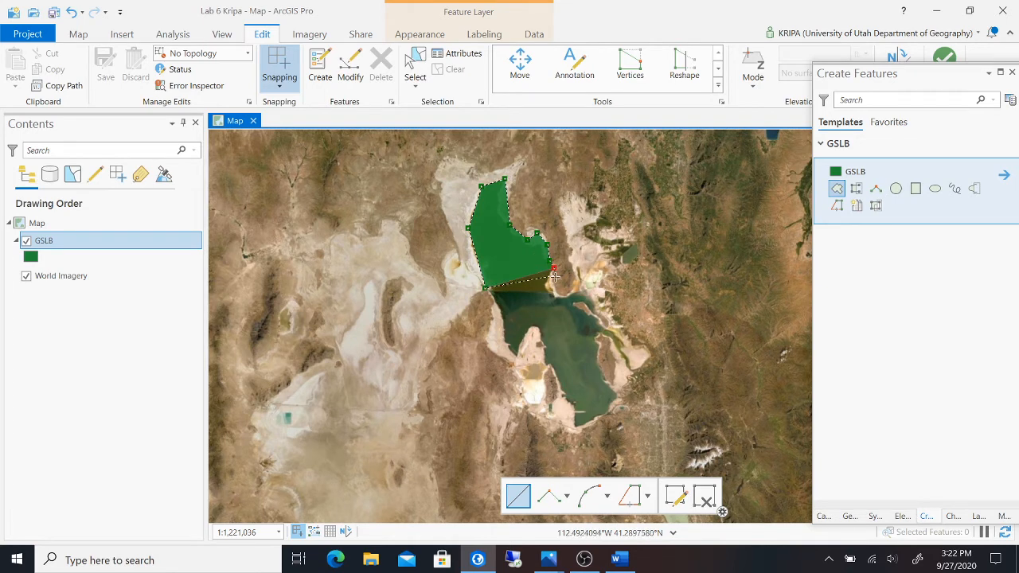
{"action": "left_click", "coordinate": [555, 292]}
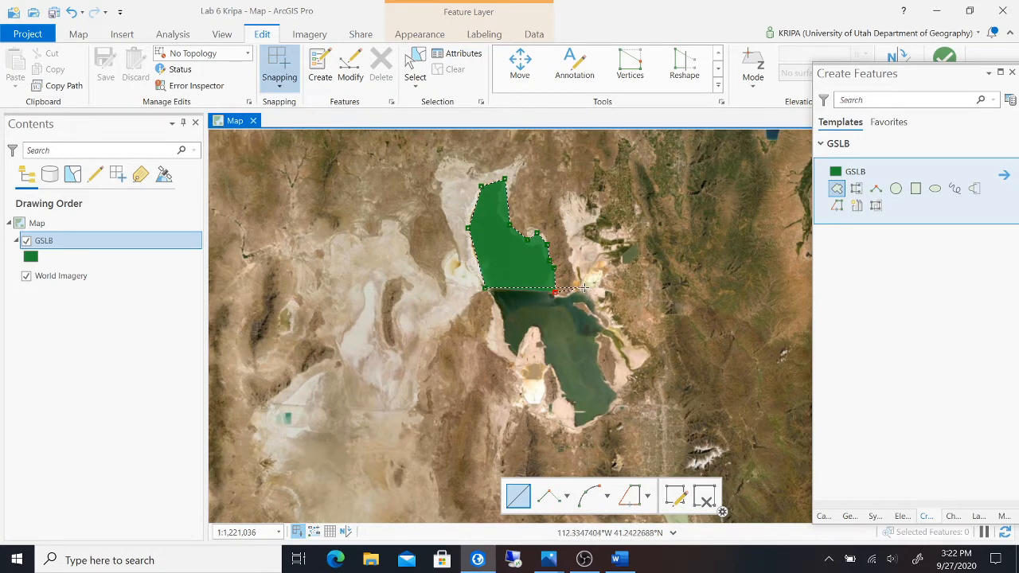
- Continue the polygon outline along the southern section's eastern shore, around the eastern bay, down to the lake's southern tip
{"action": "left_click", "coordinate": [588, 285]}
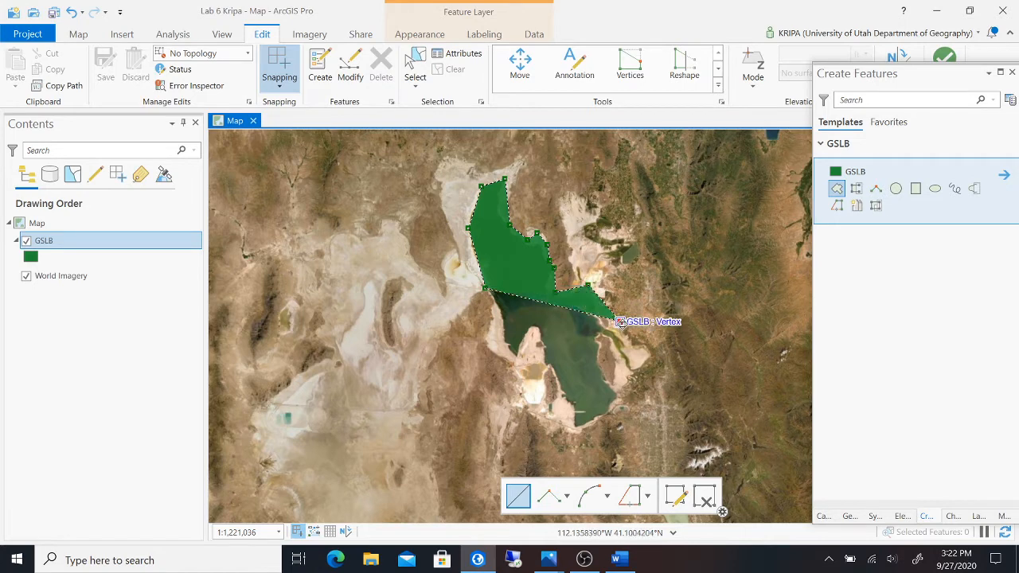
{"action": "left_click", "coordinate": [619, 321]}
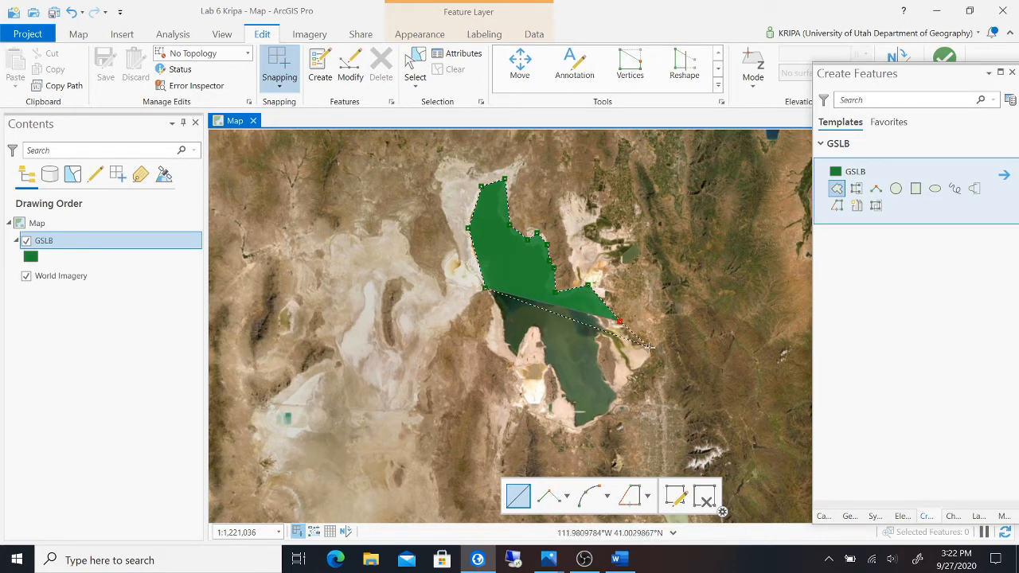
{"action": "left_click", "coordinate": [648, 347]}
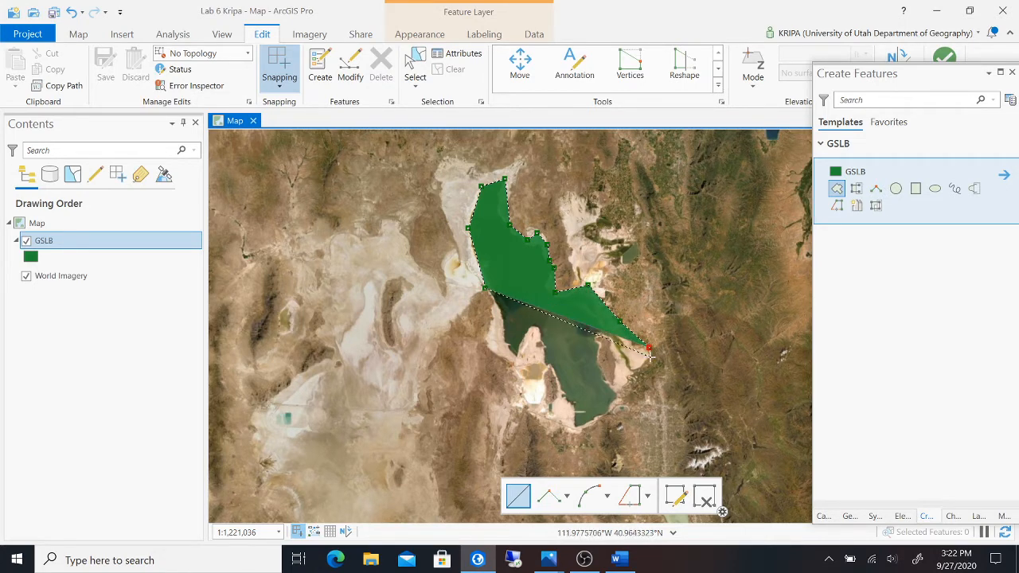
{"action": "left_click", "coordinate": [651, 357]}
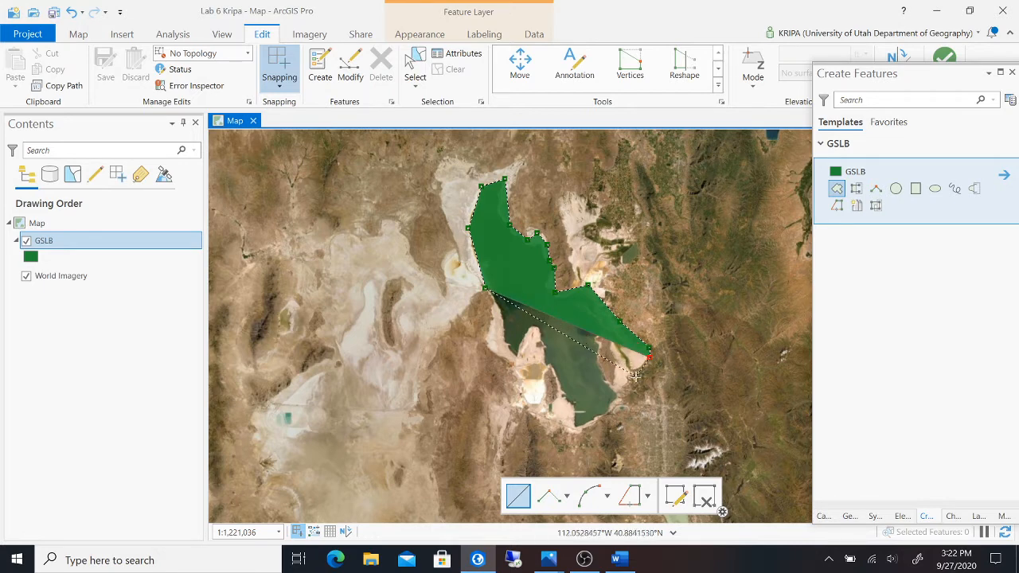
{"action": "left_click", "coordinate": [634, 376]}
{"action": "left_click", "coordinate": [617, 404]}
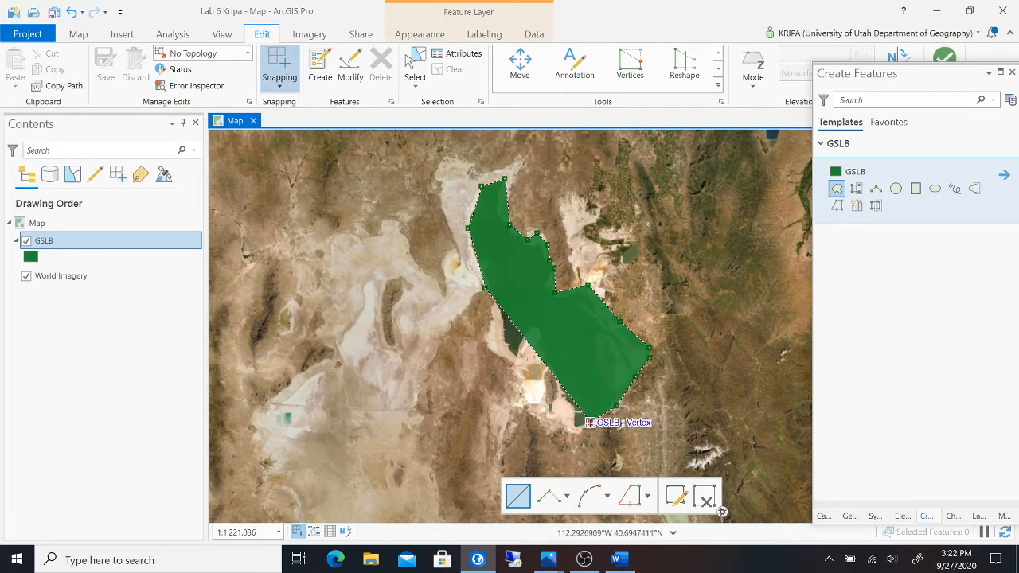
{"action": "left_click", "coordinate": [589, 422]}
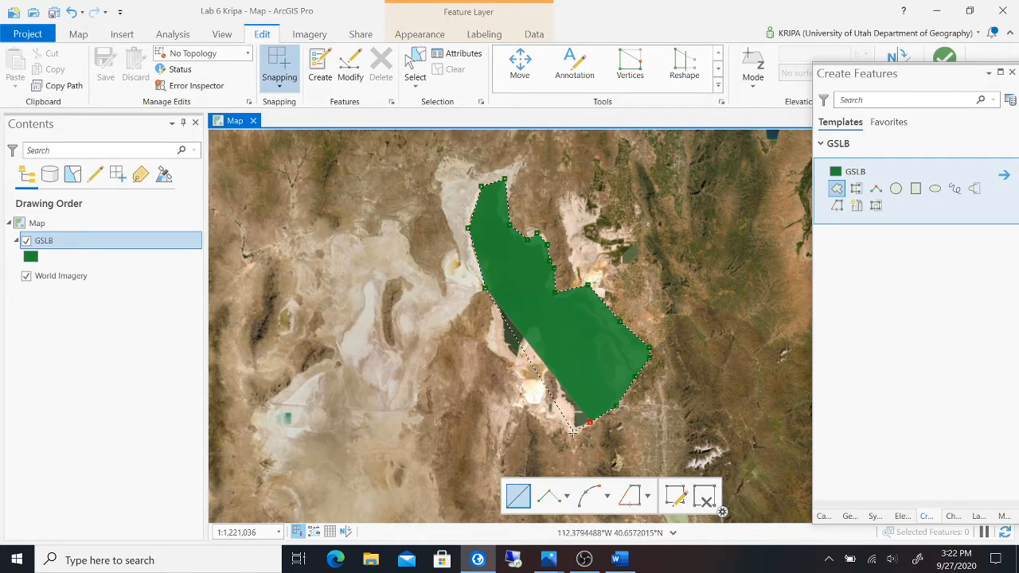
{"action": "left_click", "coordinate": [572, 433]}
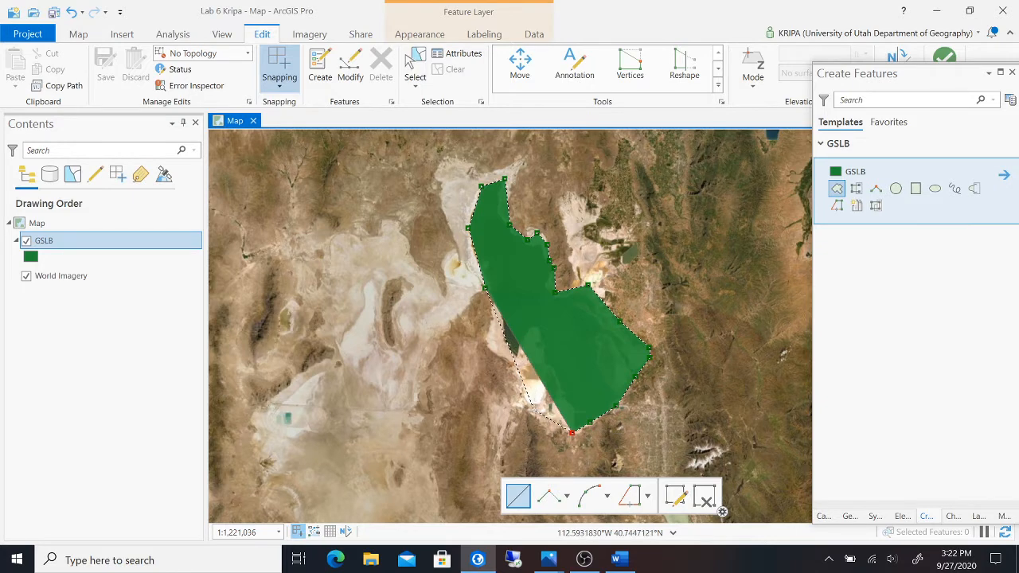
- Trace the southern section's western shore back up toward the starting vertex and finish the lake polygon
{"action": "left_click", "coordinate": [532, 406]}
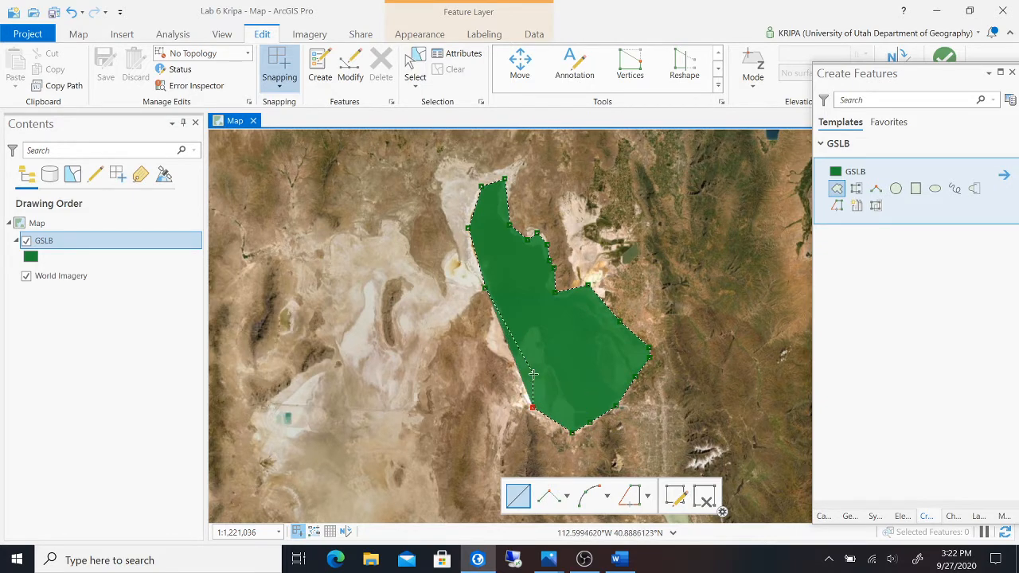
{"action": "left_click", "coordinate": [533, 373]}
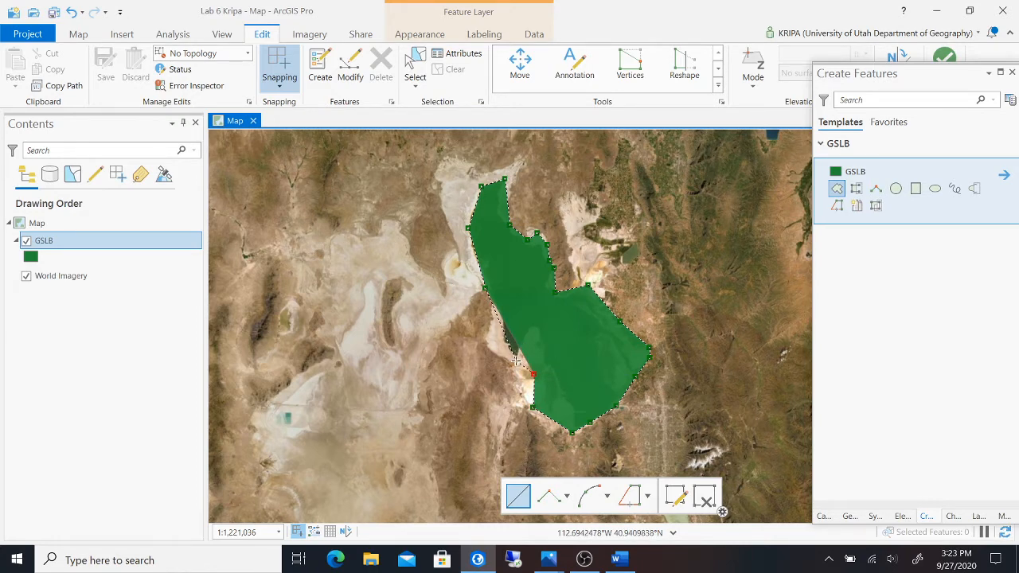
{"action": "left_click", "coordinate": [516, 358]}
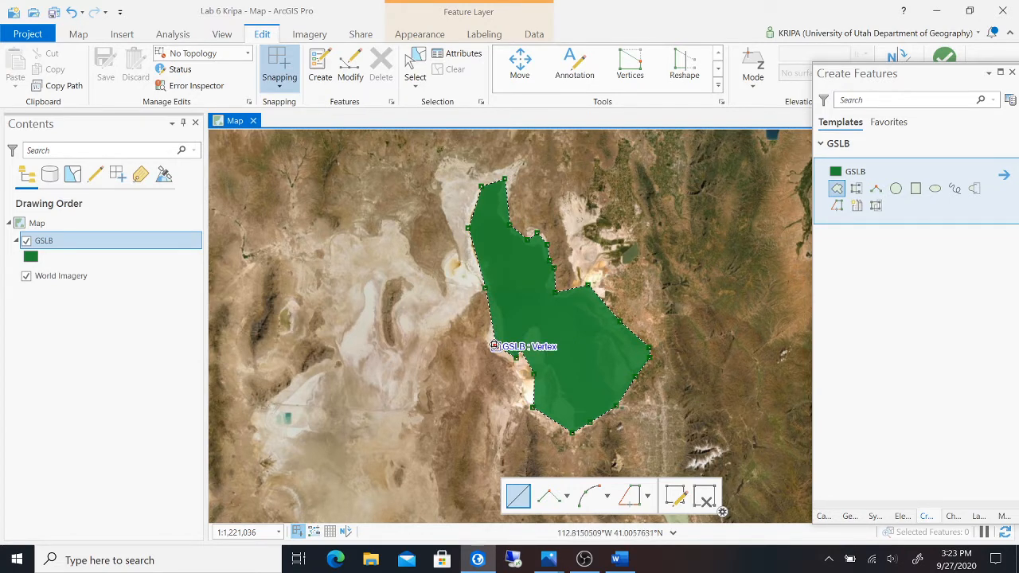
{"action": "double_click", "coordinate": [494, 346]}
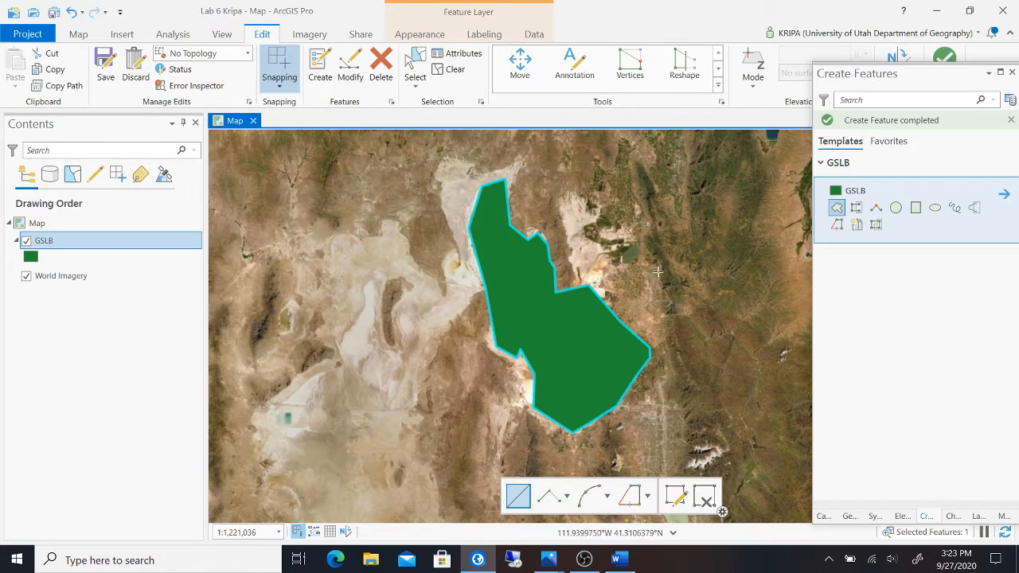
- Clear the selection of the new lake polygon and save all edits
{"action": "left_click", "coordinate": [457, 70]}
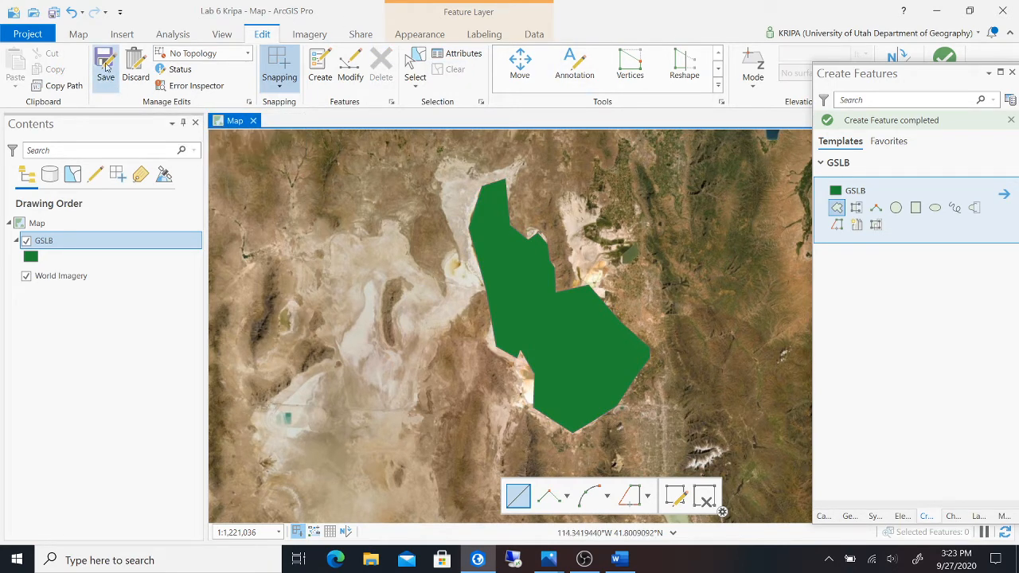
{"action": "left_click", "coordinate": [106, 66]}
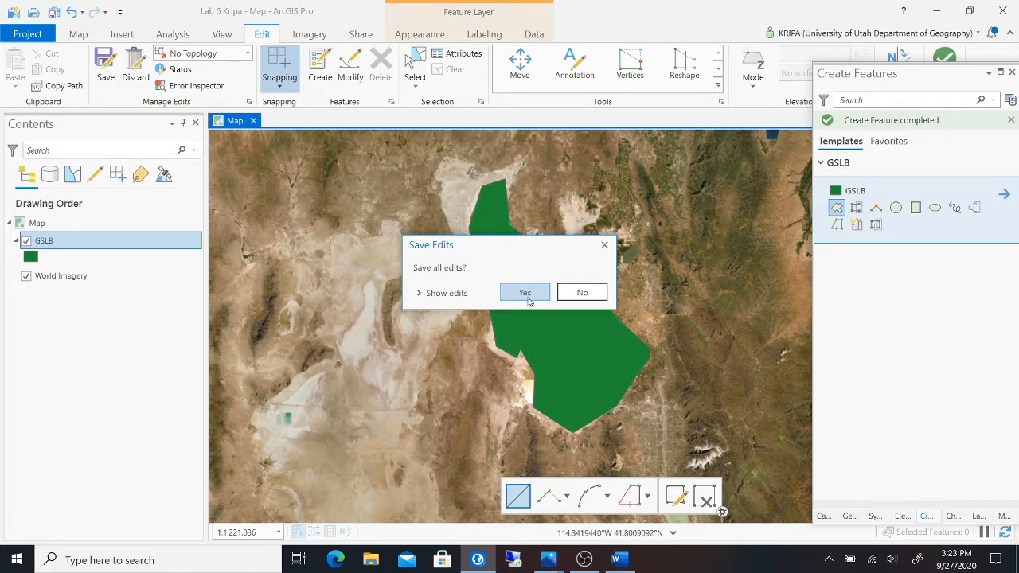
{"action": "left_click", "coordinate": [525, 293]}
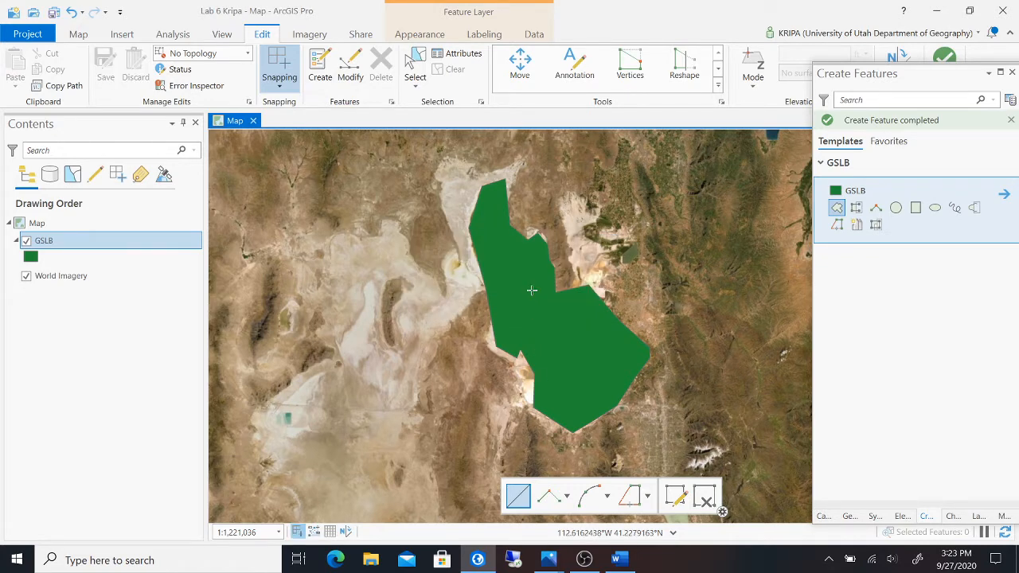
- Leave the polygon construction tool by activating the Explore tool on the map
{"action": "left_click", "coordinate": [78, 35]}
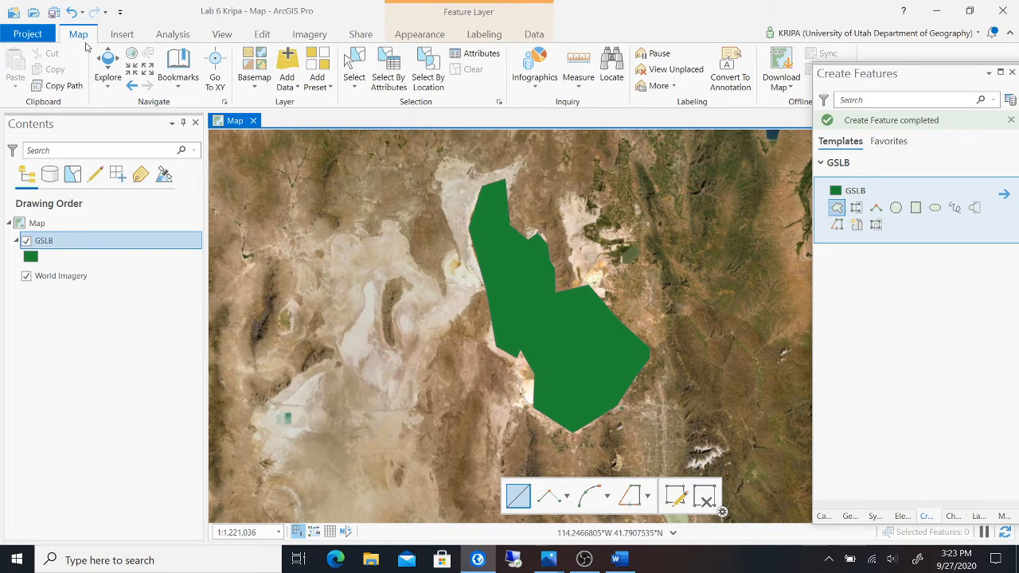
{"action": "left_click", "coordinate": [109, 64]}
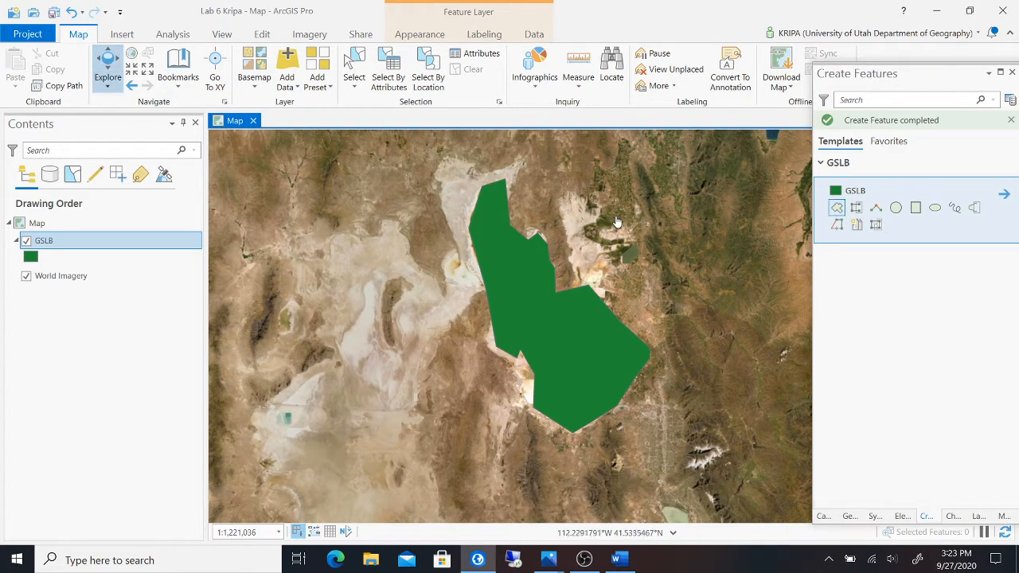
{"action": "mouse_move", "coordinate": [659, 219]}
{"action": "left_mouse_down"}
{"action": "mouse_move", "coordinate": [589, 238]}
{"action": "mouse_move", "coordinate": [662, 218]}
{"action": "left_mouse_up"}
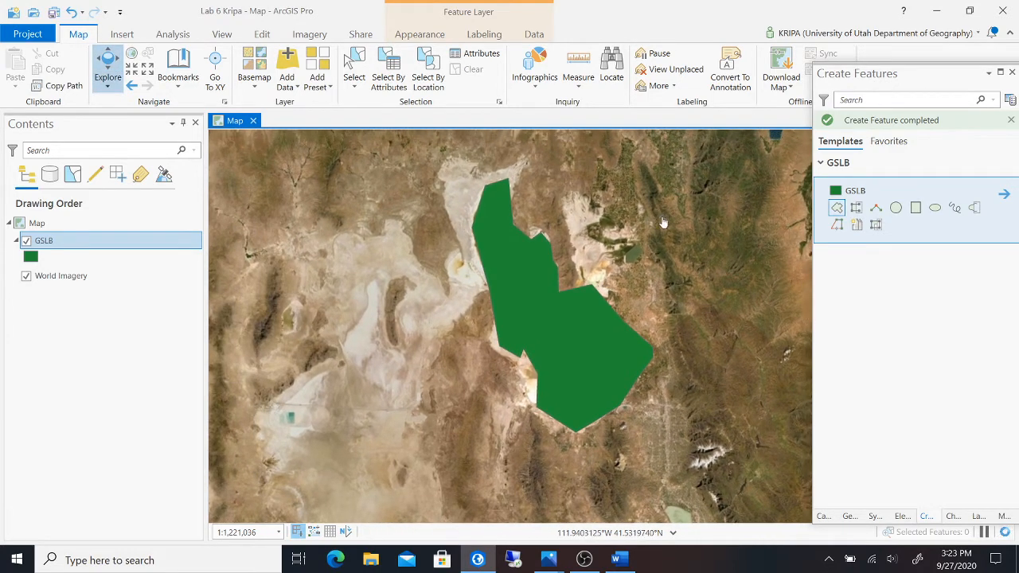
- Check the required digitizing scale in step 3 of the Word lab instructions, highlight 1:750,000, and return to ArcGIS Pro
{"action": "left_click", "coordinate": [618, 560]}
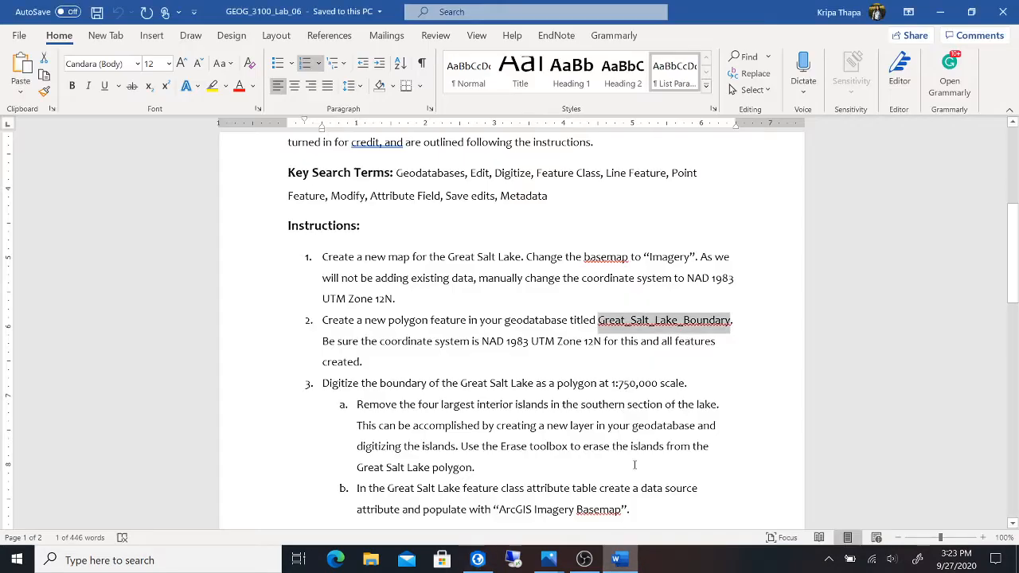
{"action": "left_click", "coordinate": [671, 390]}
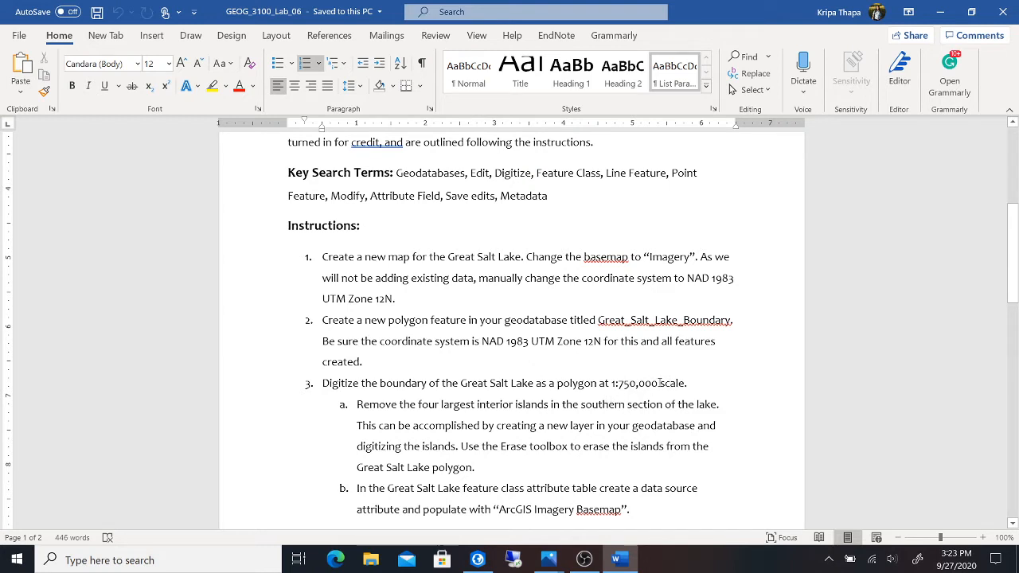
{"action": "left_click_drag", "start_coordinate": [659, 383], "coordinate": [613, 389]}
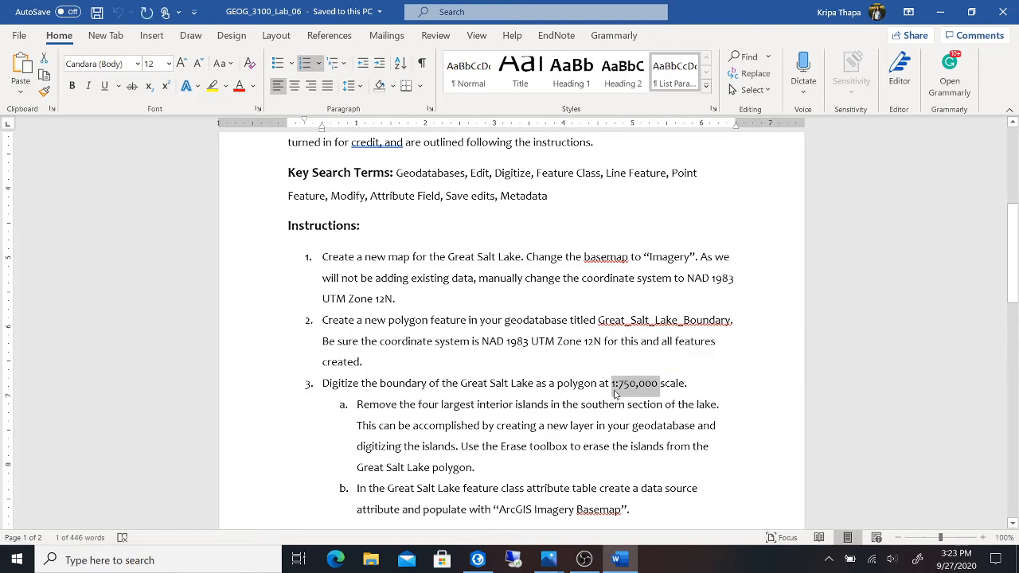
{"action": "left_click", "coordinate": [478, 560]}
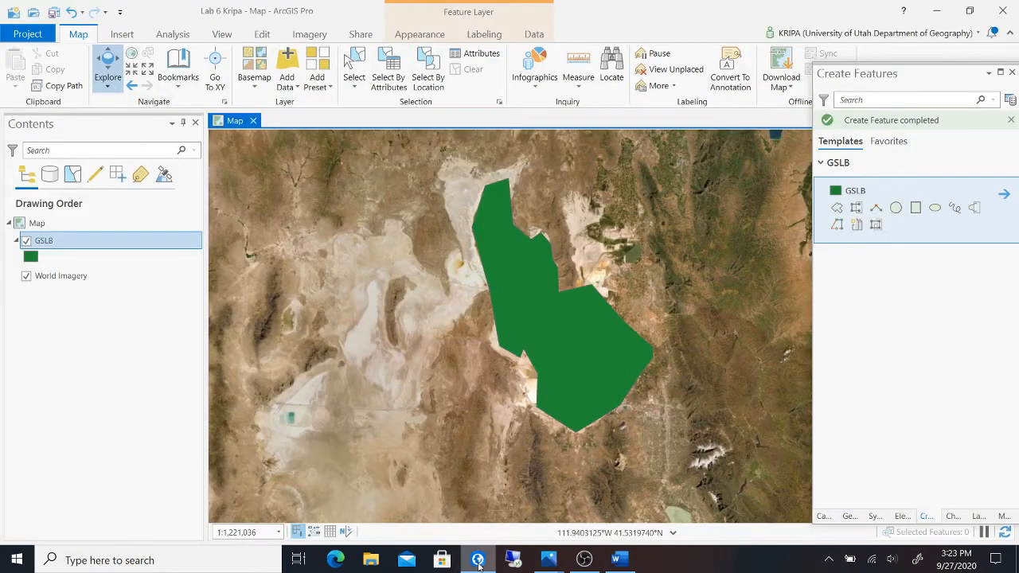
- Set the map scale to 1:750,000, center the lake polygon in the view, and save the project
{"action": "left_click", "coordinate": [279, 533]}
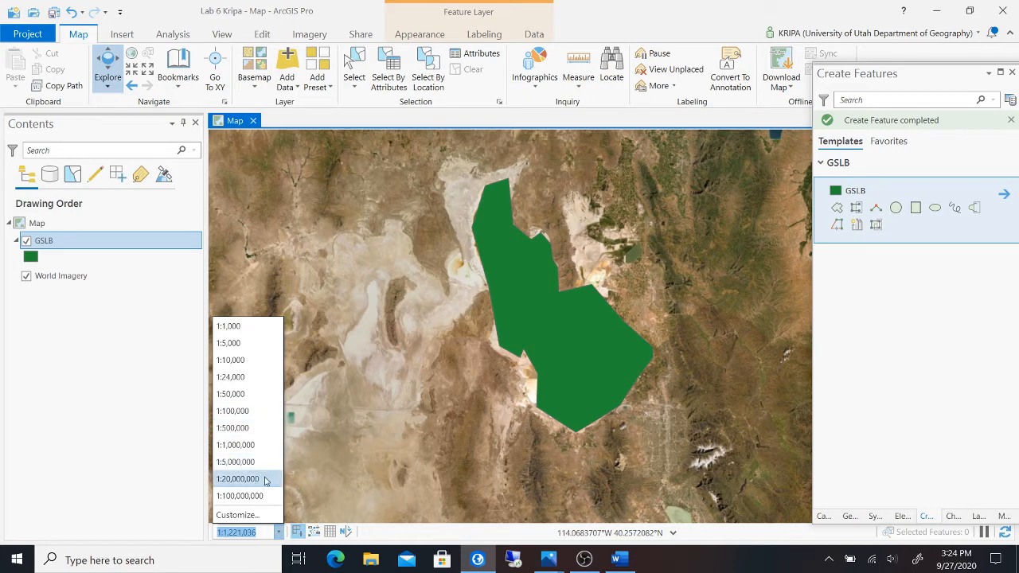
{"action": "left_click", "coordinate": [258, 532]}
{"action": "left_click_drag", "start_coordinate": [258, 533], "coordinate": [212, 534]}
{"action": "type", "text": "1:750,000"}
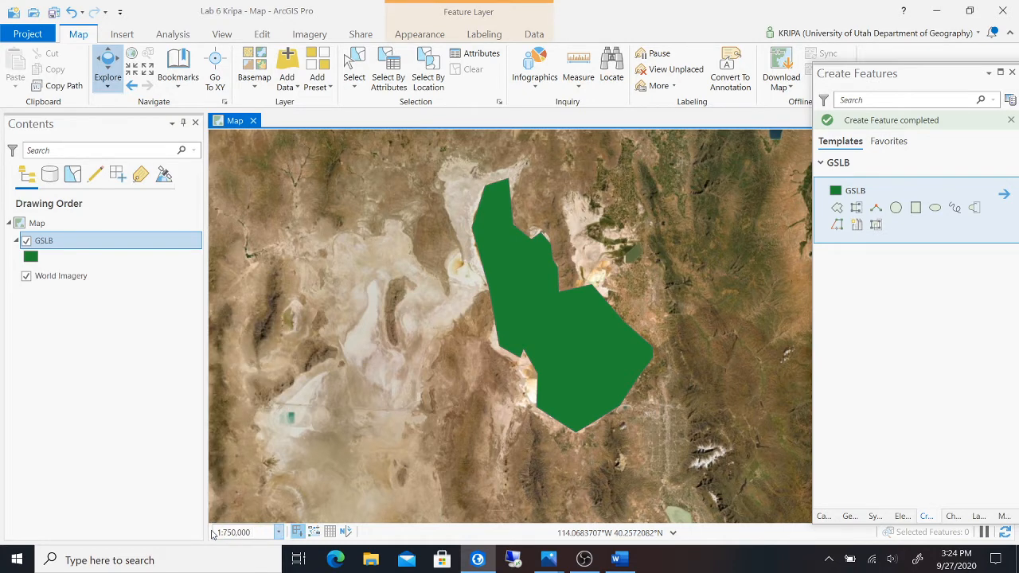
{"action": "key", "text": "Return"}
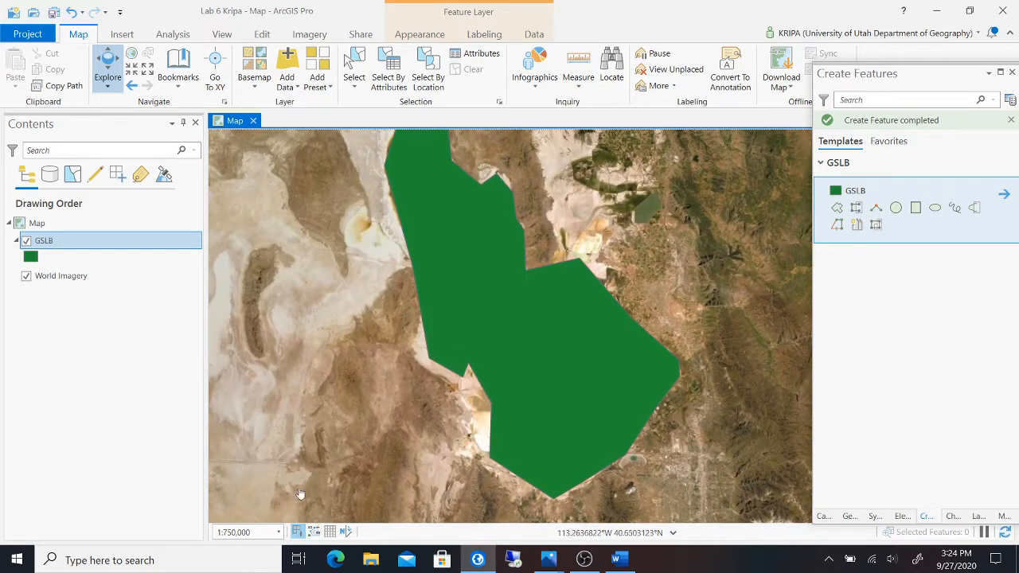
{"action": "left_click_drag", "start_coordinate": [653, 216], "coordinate": [657, 246]}
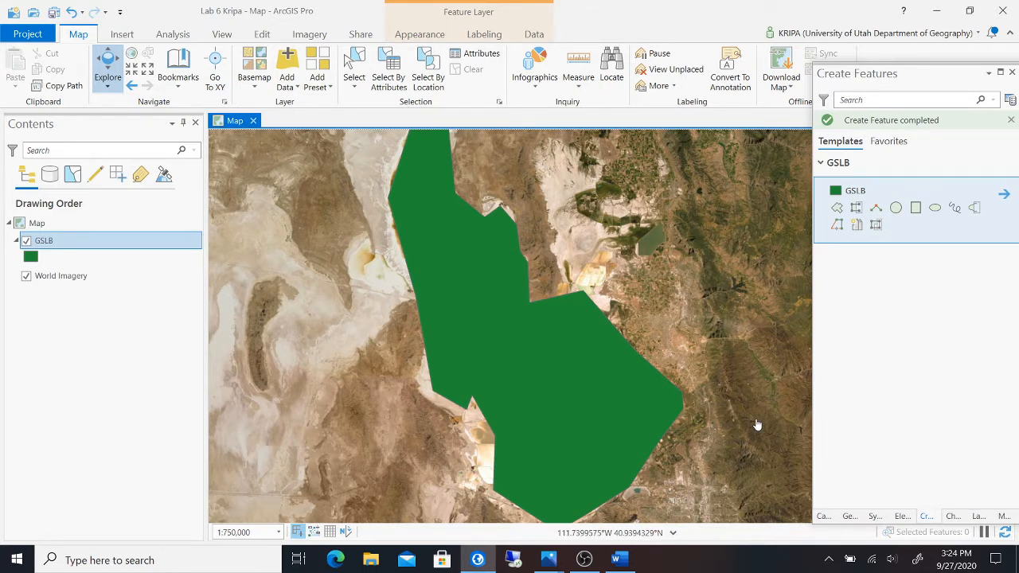
{"action": "left_click", "coordinate": [54, 14]}
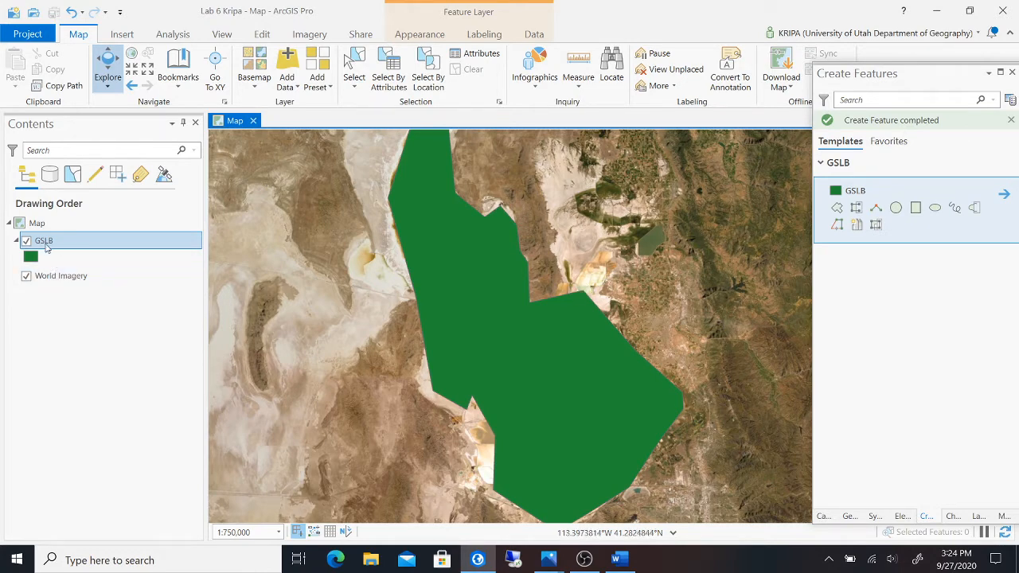
- Read step 3a on removing the four largest southern islands in the Word lab instructions, and return to ArcGIS Pro
{"action": "left_click", "coordinate": [615, 561]}
{"action": "left_click", "coordinate": [537, 406]}
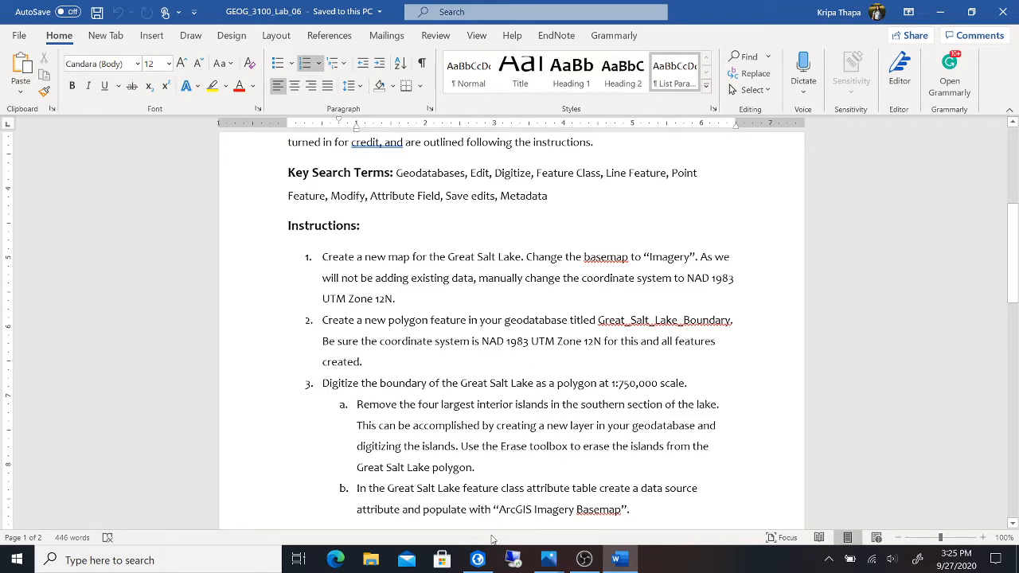
{"action": "left_click", "coordinate": [477, 560]}
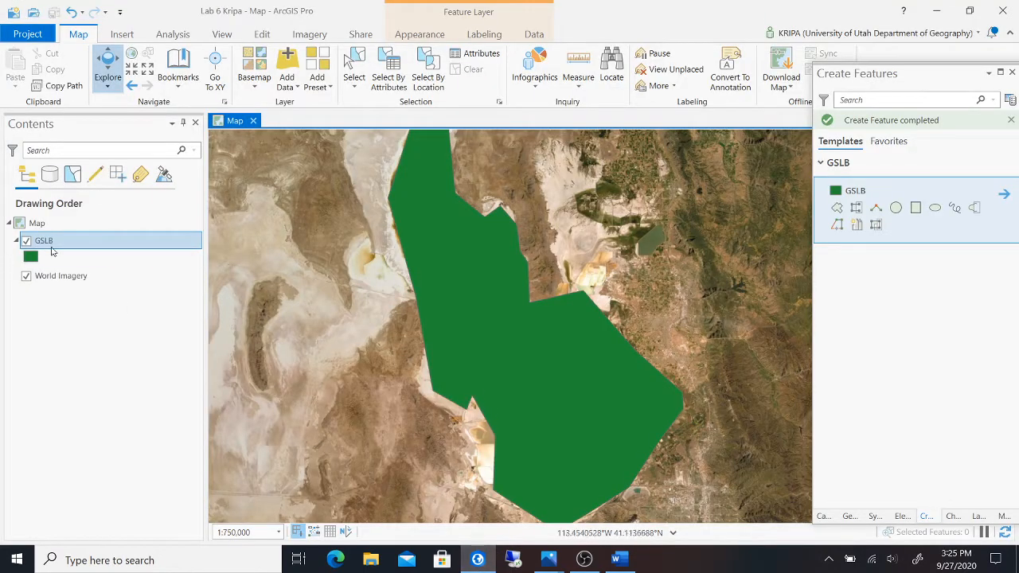
- Hide the GSLB layer and inspect the islands in the lake's southern section on the imagery
{"action": "left_click", "coordinate": [27, 241]}
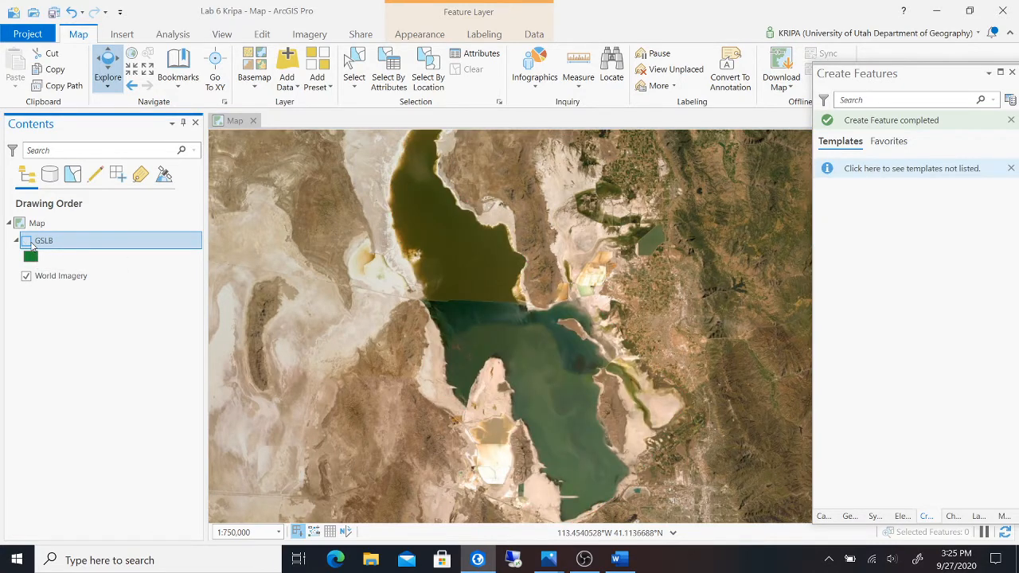
{"action": "scroll", "coordinate": [575, 385], "scroll_direction": "up", "scroll_amount": 3}
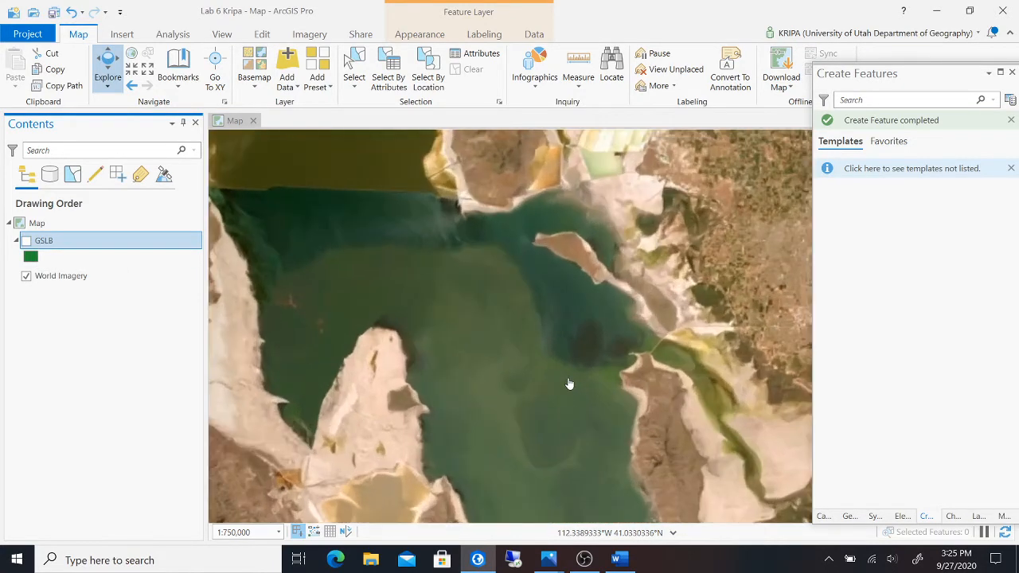
{"action": "left_click_drag", "start_coordinate": [547, 310], "coordinate": [575, 284]}
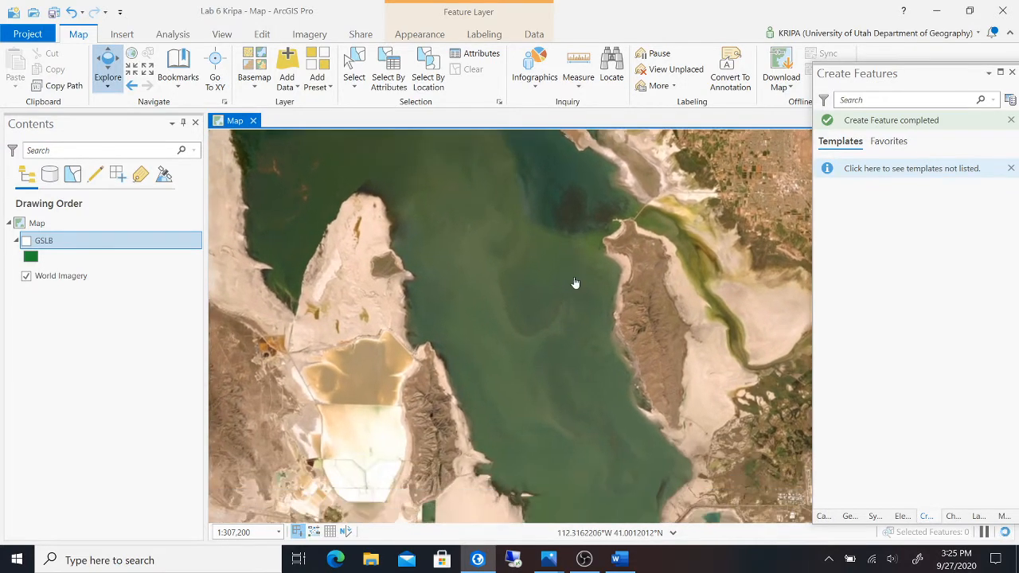
{"action": "left_click_drag", "start_coordinate": [548, 182], "coordinate": [555, 289]}
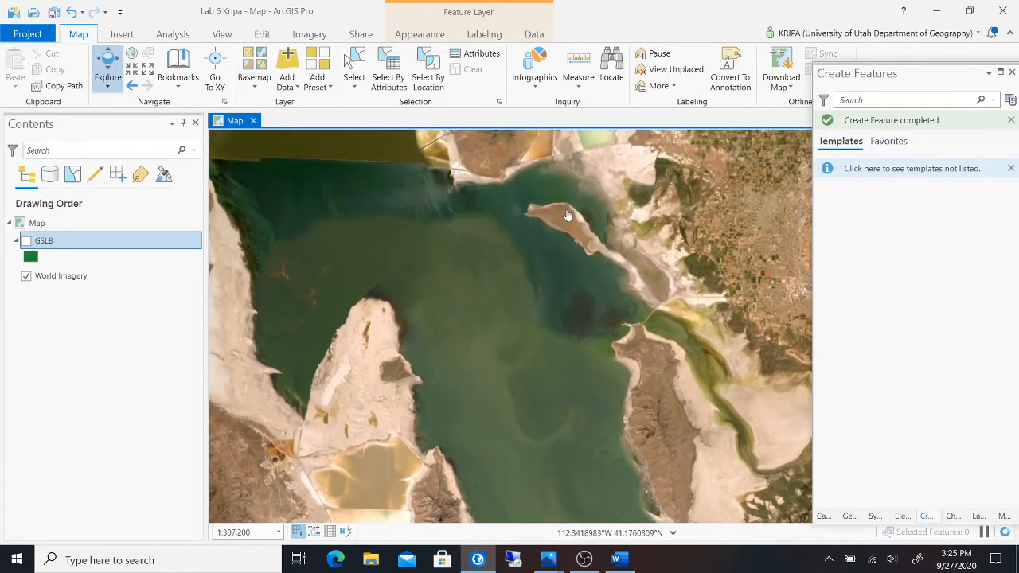
{"action": "left_click_drag", "start_coordinate": [593, 415], "coordinate": [555, 276]}
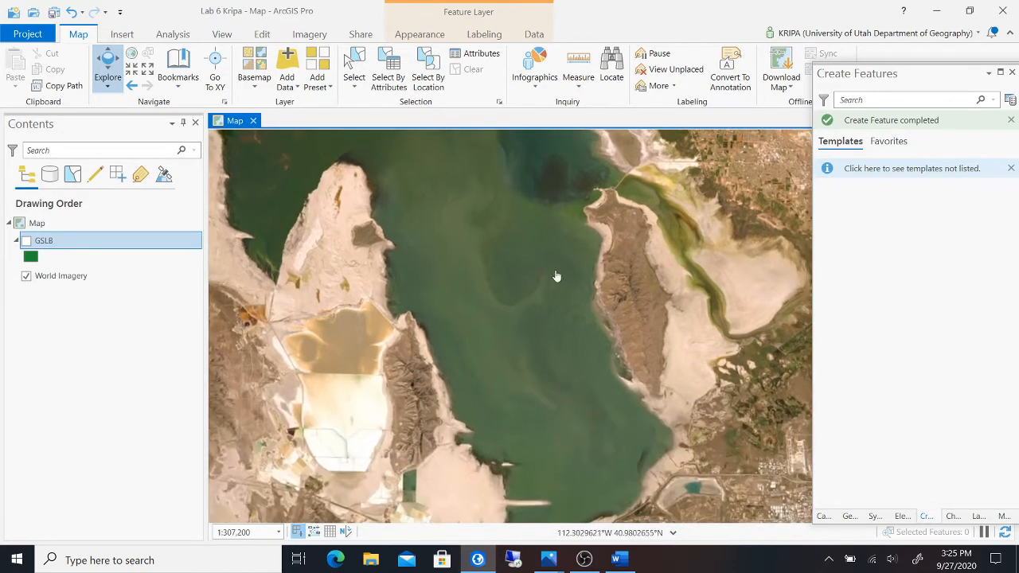
- Change the basemap to Imagery with Labels and inspect the labelled islands around Carrington Island and the southern section
{"action": "left_click", "coordinate": [254, 86]}
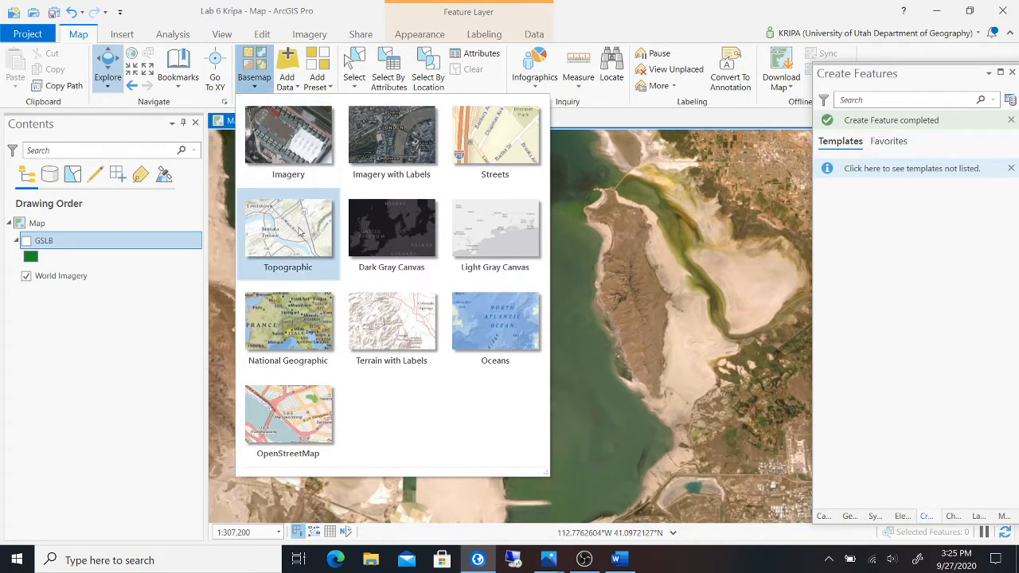
{"action": "left_click", "coordinate": [400, 141]}
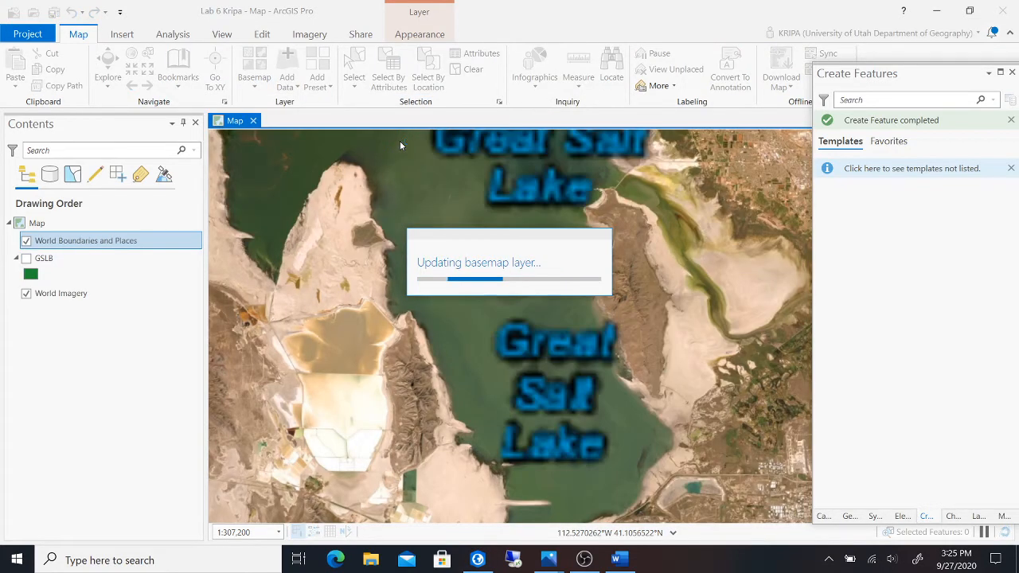
{"action": "left_click_drag", "start_coordinate": [552, 240], "coordinate": [558, 262]}
{"action": "scroll", "coordinate": [406, 269], "scroll_direction": "up", "scroll_amount": 5}
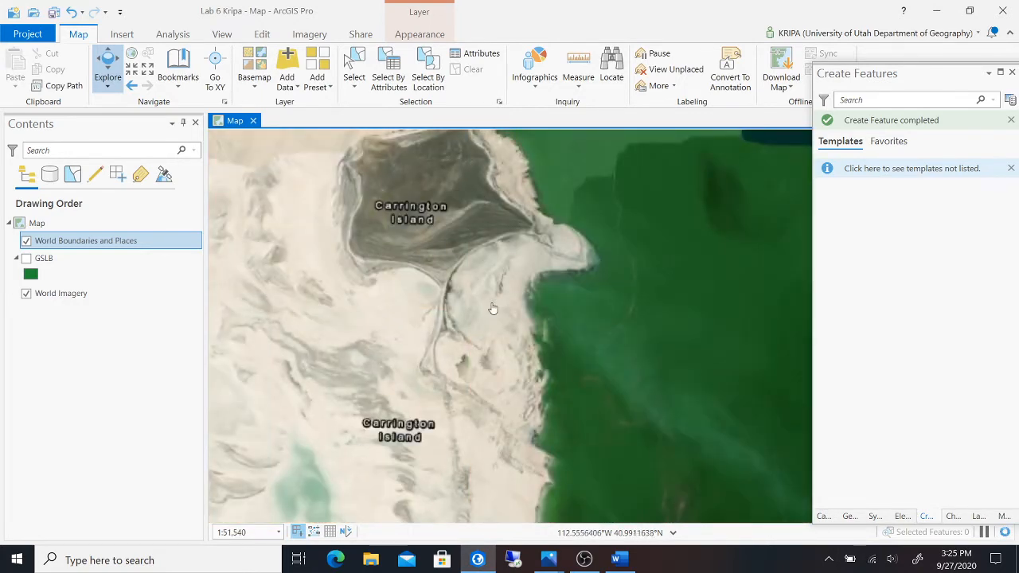
{"action": "scroll", "coordinate": [494, 309], "scroll_direction": "up", "scroll_amount": 1}
{"action": "scroll", "coordinate": [591, 303], "scroll_direction": "down", "scroll_amount": 2}
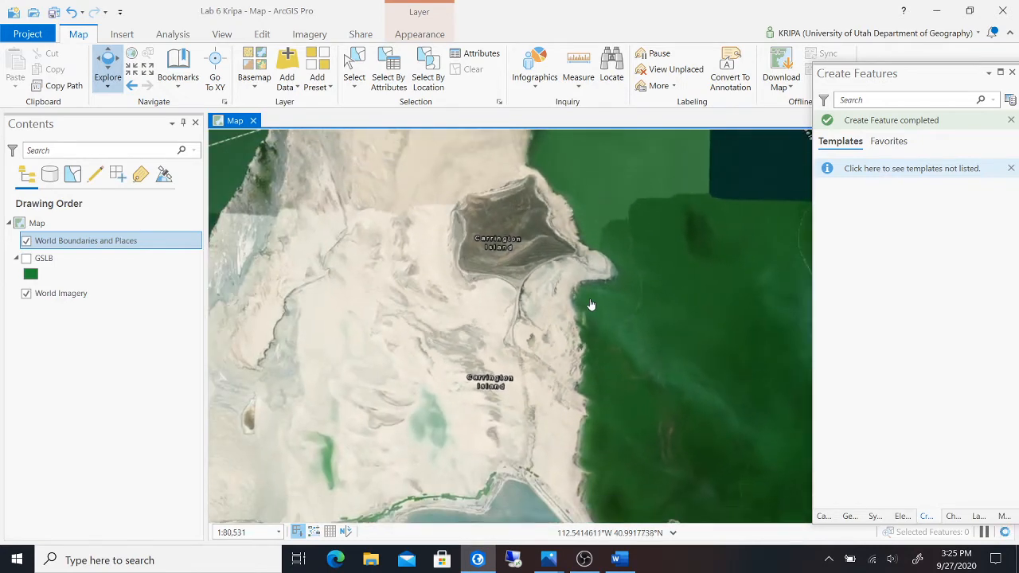
{"action": "scroll", "coordinate": [591, 305], "scroll_direction": "down", "scroll_amount": 3}
{"action": "left_click_drag", "start_coordinate": [644, 257], "coordinate": [500, 270]}
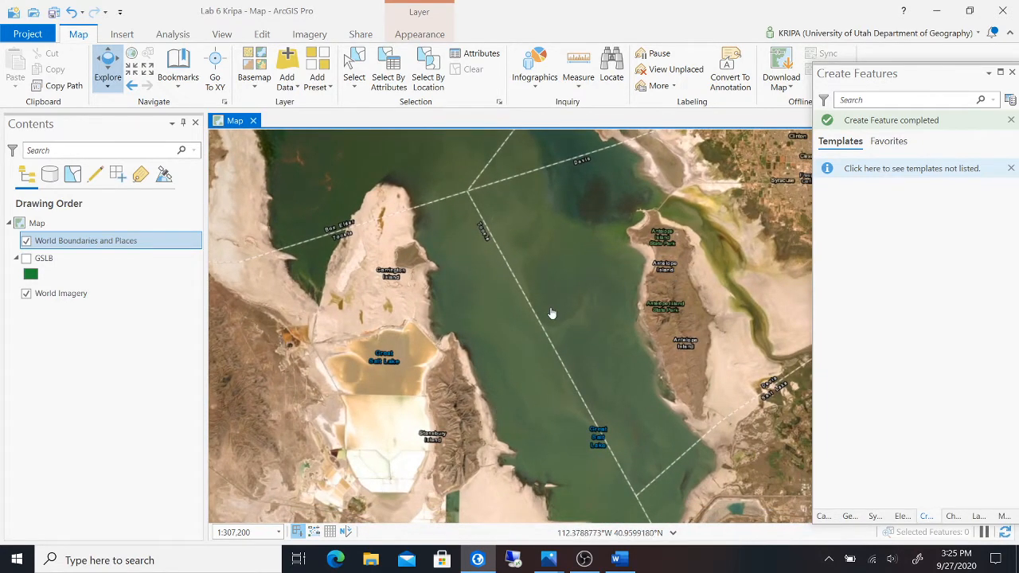
{"action": "scroll", "coordinate": [552, 313], "scroll_direction": "down", "scroll_amount": 2}
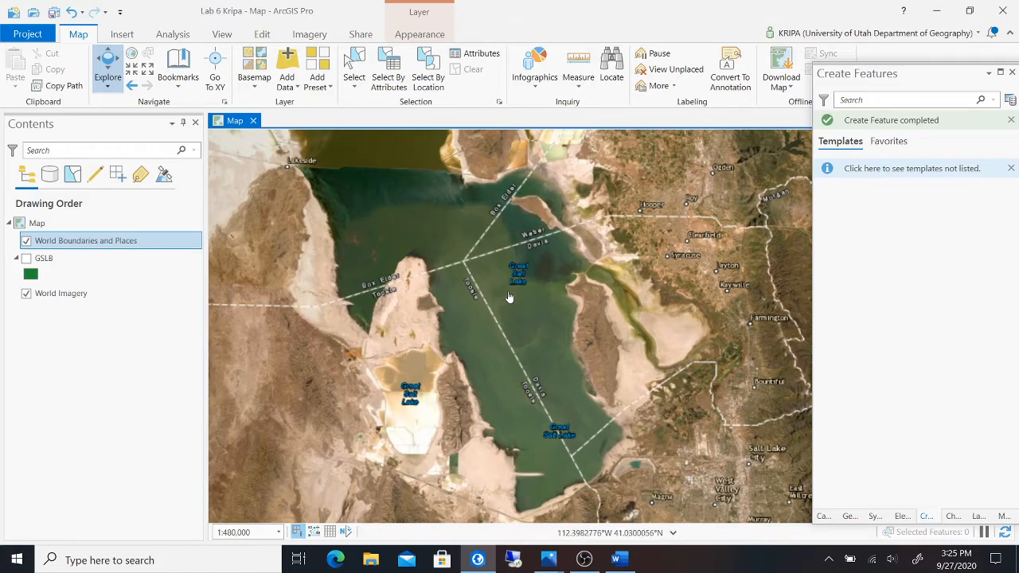
- Review the remaining lab instructions, steps 4 to 7, in the Word document and return to ArcGIS Pro
{"action": "left_click", "coordinate": [619, 559]}
{"action": "scroll", "coordinate": [500, 404], "scroll_direction": "down", "scroll_amount": 3}
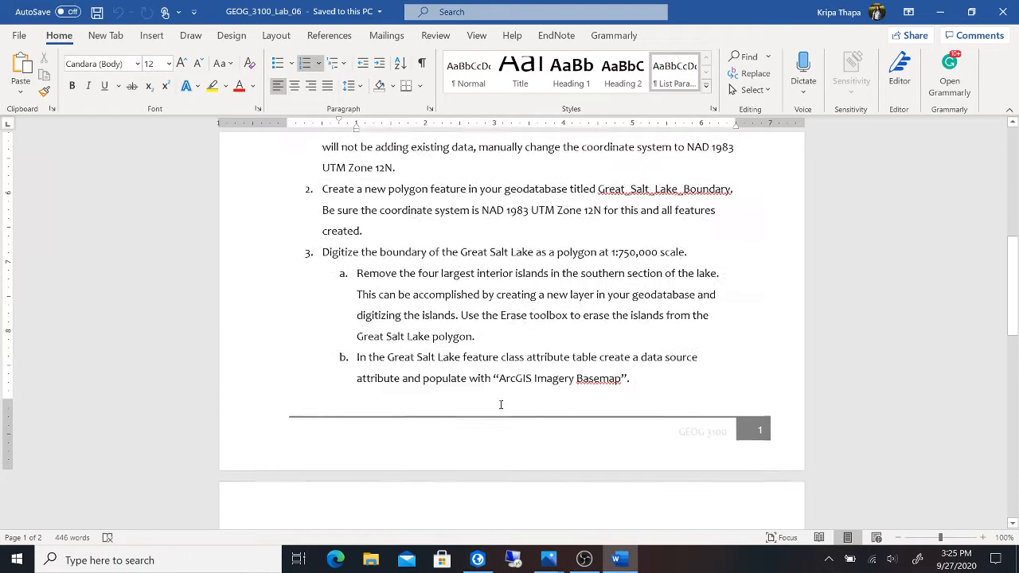
{"action": "scroll", "coordinate": [501, 404], "scroll_direction": "down", "scroll_amount": 5}
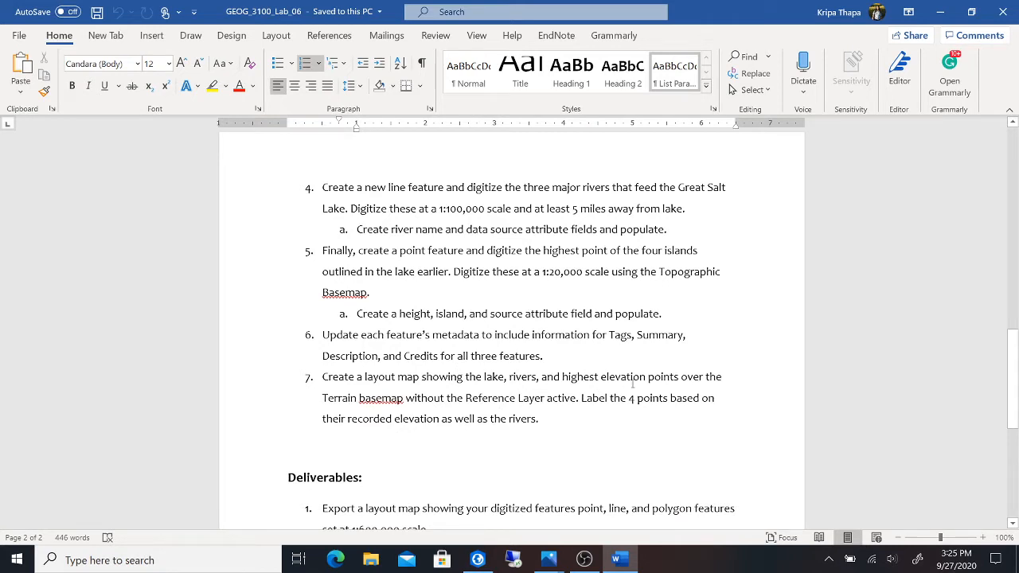
{"action": "left_click", "coordinate": [478, 559]}
- Look over Carrington Island on the labelled imagery and change the map's basemap to Topographic
{"action": "scroll", "coordinate": [455, 353], "scroll_direction": "up", "scroll_amount": 4}
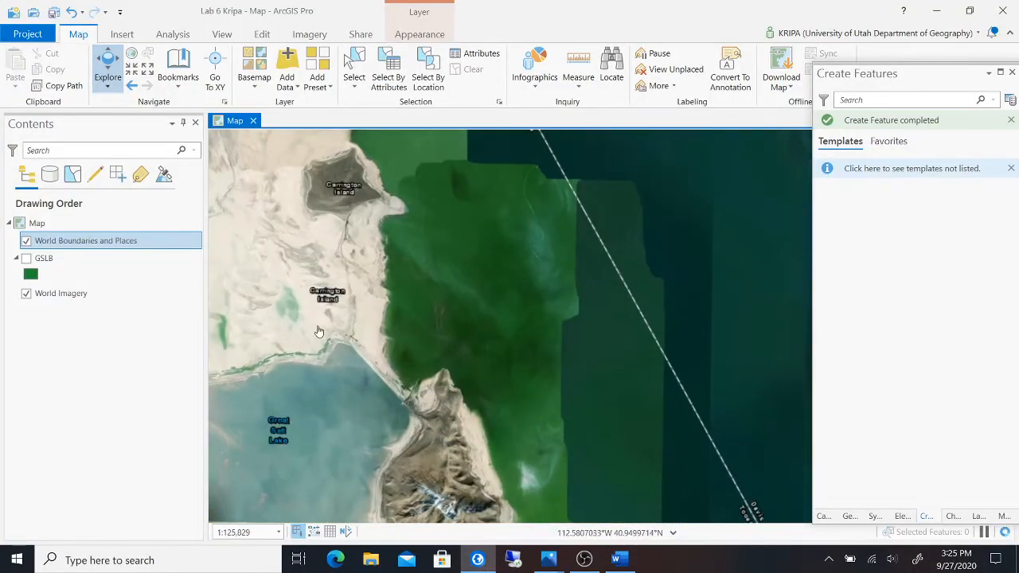
{"action": "scroll", "coordinate": [353, 311], "scroll_direction": "up", "scroll_amount": 2}
{"action": "left_click_drag", "start_coordinate": [354, 311], "coordinate": [458, 443]}
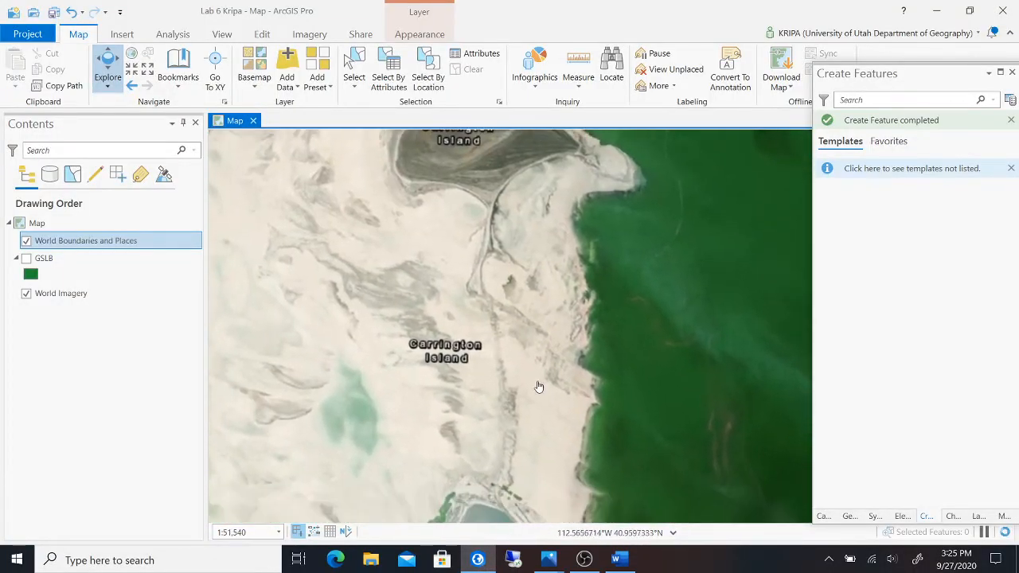
{"action": "scroll", "coordinate": [631, 364], "scroll_direction": "down", "scroll_amount": 2}
{"action": "scroll", "coordinate": [631, 364], "scroll_direction": "down", "scroll_amount": 5}
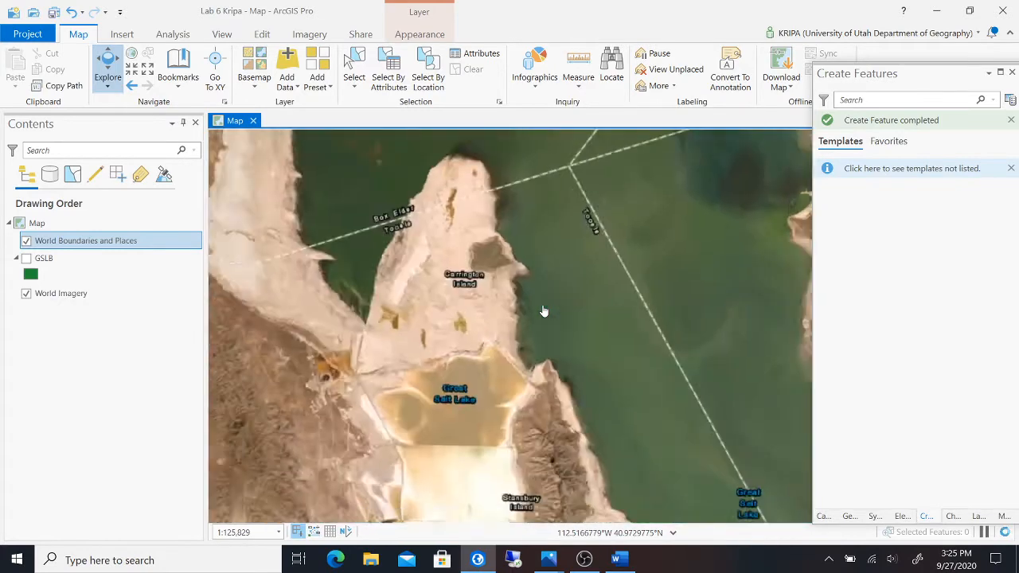
{"action": "left_click", "coordinate": [253, 71]}
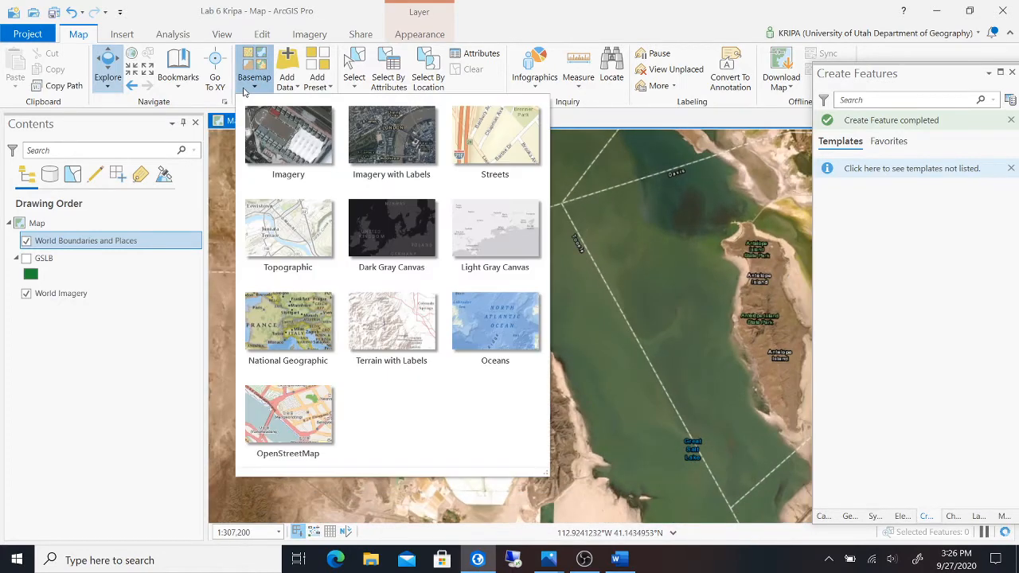
{"action": "left_click", "coordinate": [294, 242]}
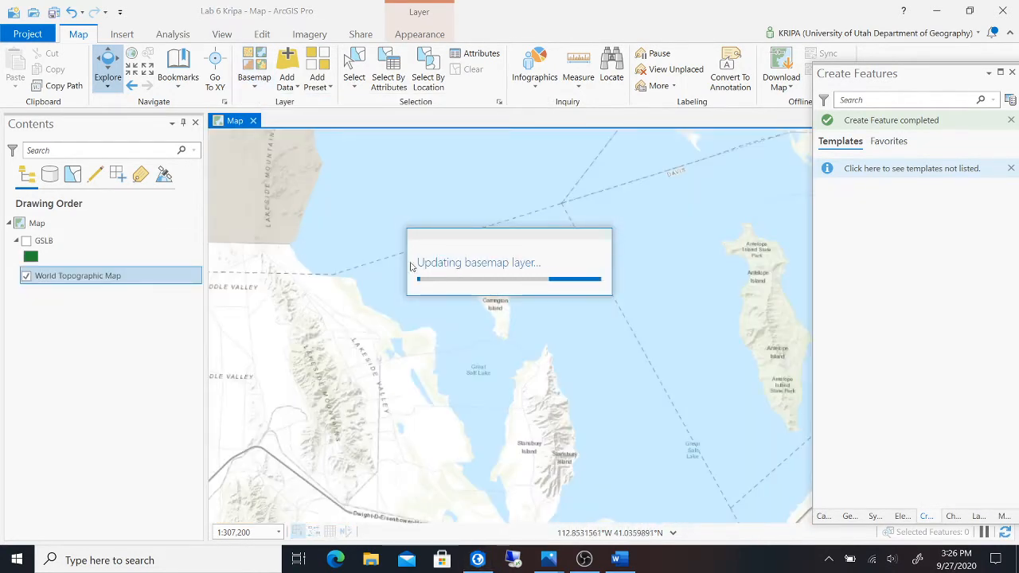
- Examine Carrington Island's elevation labels and the locations of the largest southern islands on the topographic basemap
{"action": "scroll", "coordinate": [461, 299], "scroll_direction": "up", "scroll_amount": 3}
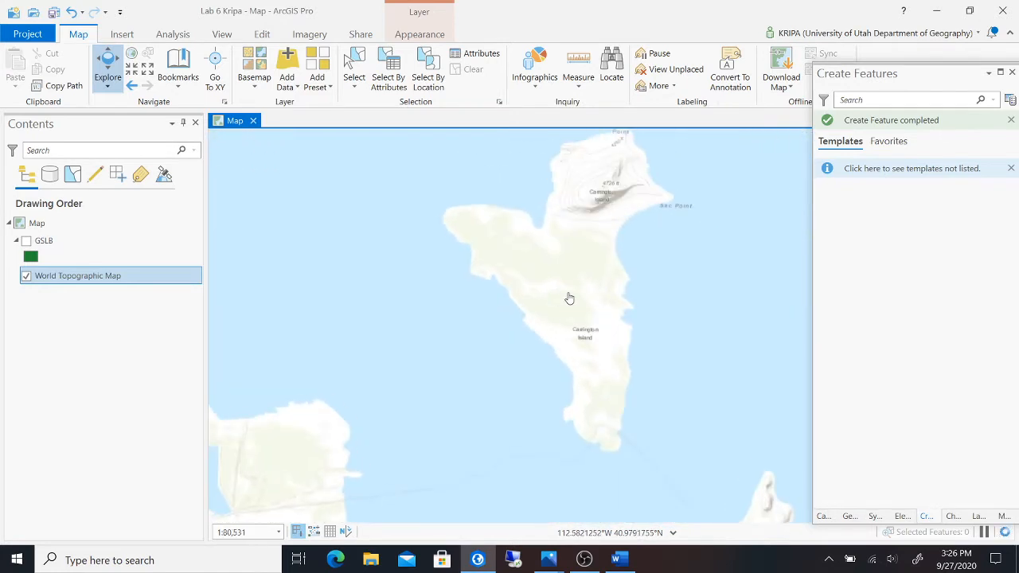
{"action": "scroll", "coordinate": [596, 266], "scroll_direction": "up", "scroll_amount": 3}
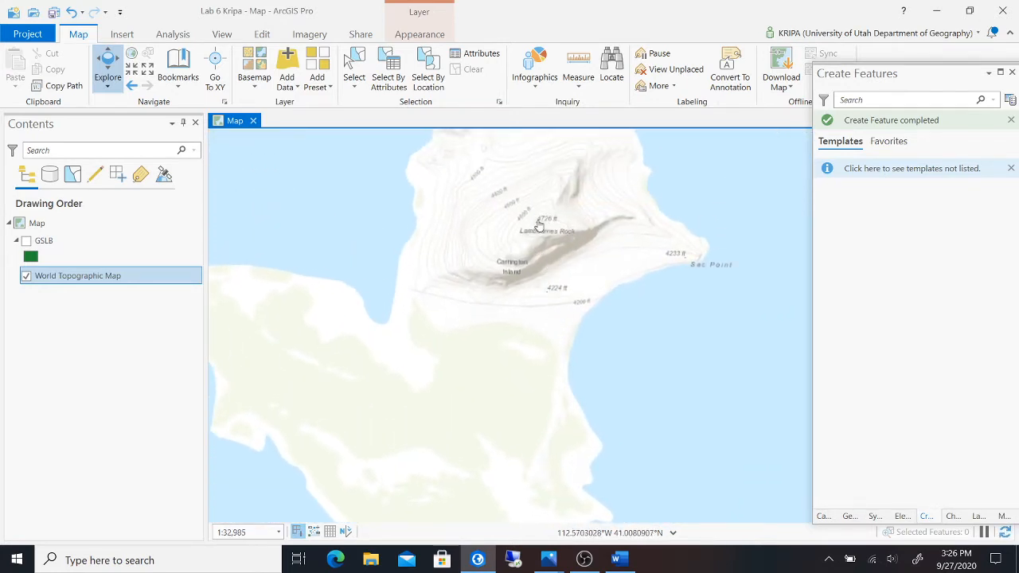
{"action": "left_click_drag", "start_coordinate": [733, 387], "coordinate": [636, 347]}
{"action": "left_click_drag", "start_coordinate": [740, 405], "coordinate": [404, 294]}
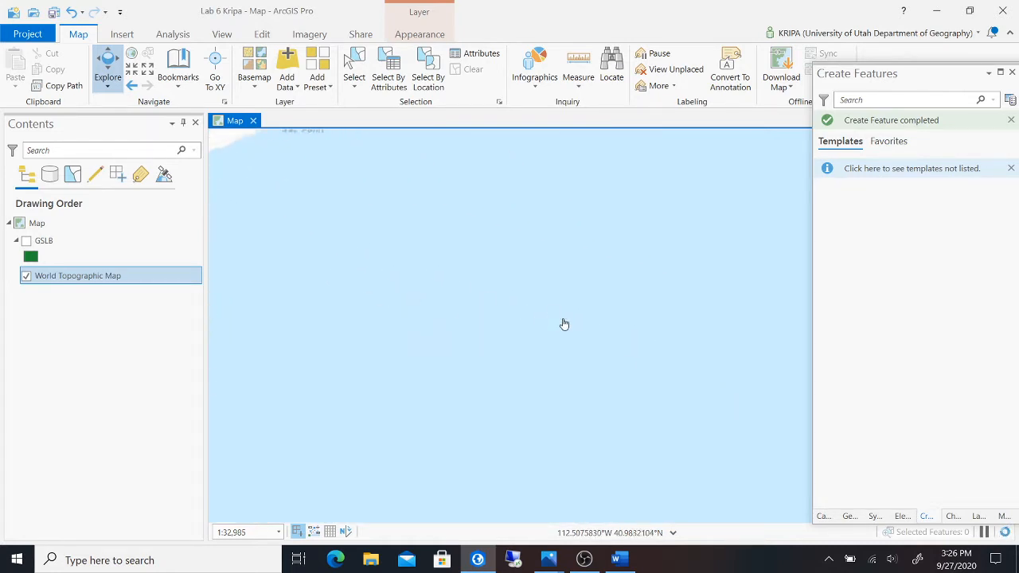
{"action": "scroll", "coordinate": [467, 290], "scroll_direction": "down", "scroll_amount": 5}
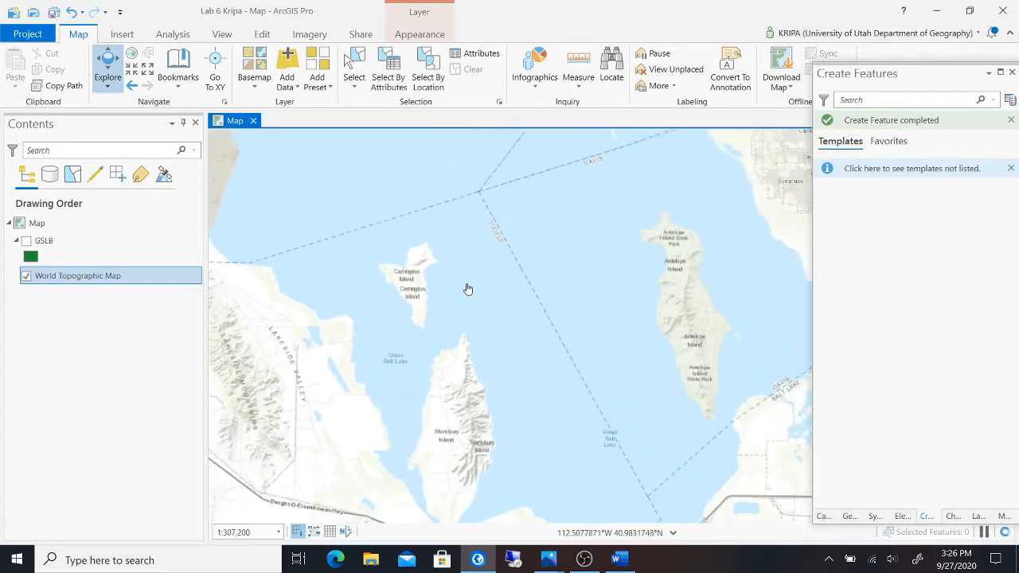
{"action": "scroll", "coordinate": [548, 286], "scroll_direction": "down", "scroll_amount": 1}
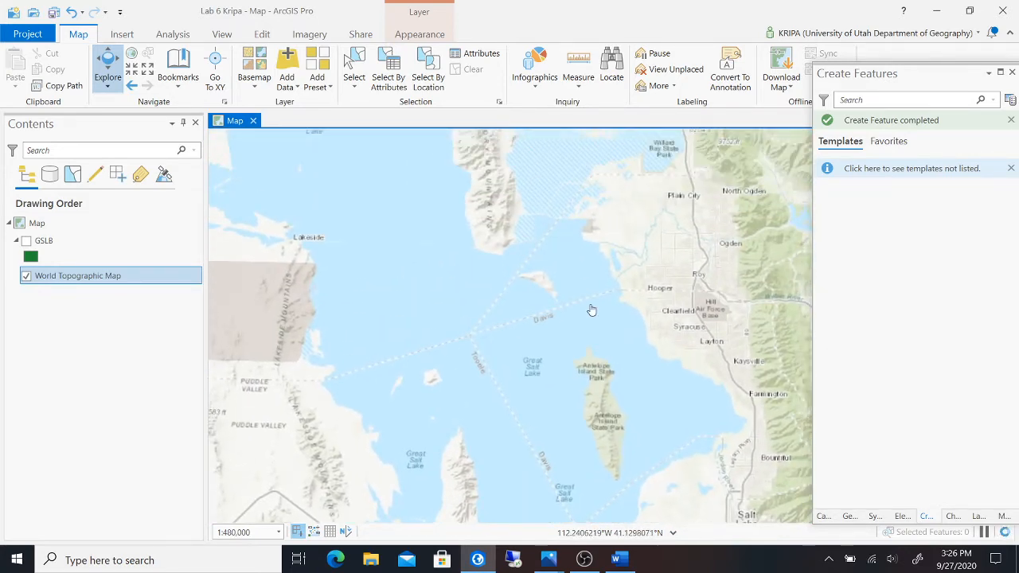
{"action": "scroll", "coordinate": [590, 308], "scroll_direction": "down", "scroll_amount": 1}
{"action": "scroll", "coordinate": [589, 305], "scroll_direction": "down", "scroll_amount": 1}
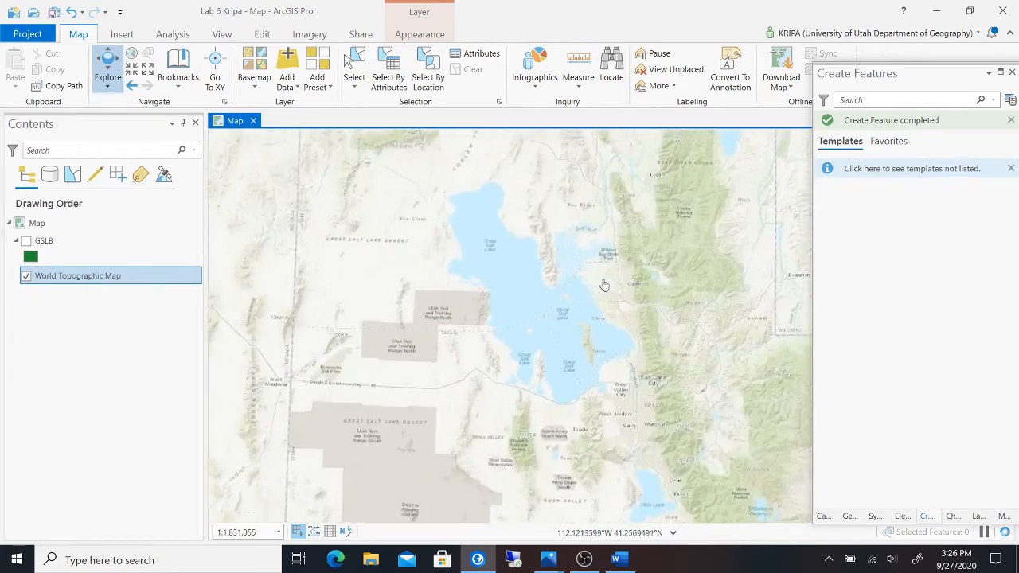
{"action": "scroll", "coordinate": [591, 304], "scroll_direction": "up", "scroll_amount": 1}
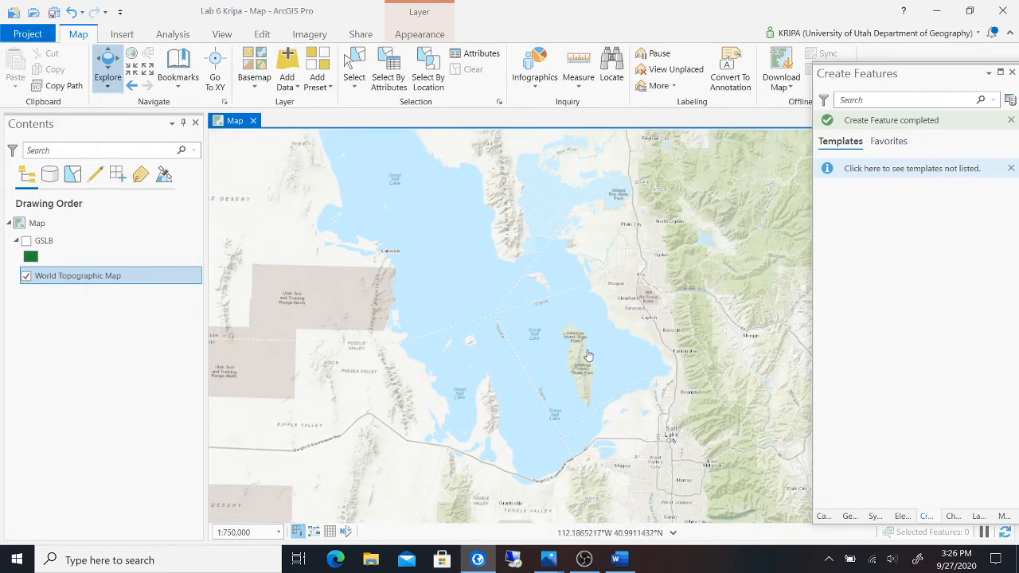
{"action": "left_click_drag", "start_coordinate": [532, 332], "coordinate": [517, 313]}
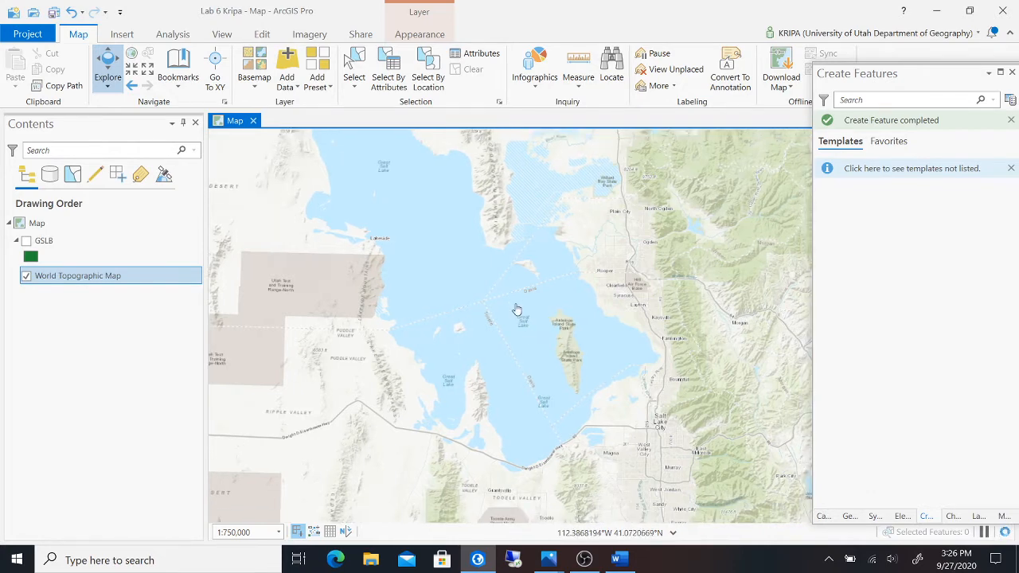
{"action": "scroll", "coordinate": [557, 299], "scroll_direction": "up", "scroll_amount": 2}
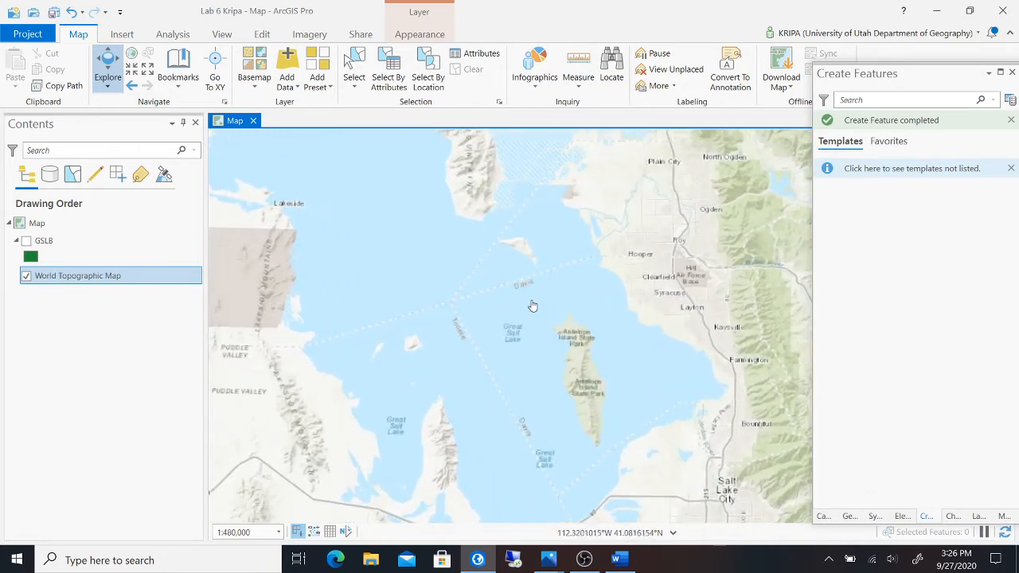
{"action": "left_click_drag", "start_coordinate": [533, 305], "coordinate": [544, 273]}
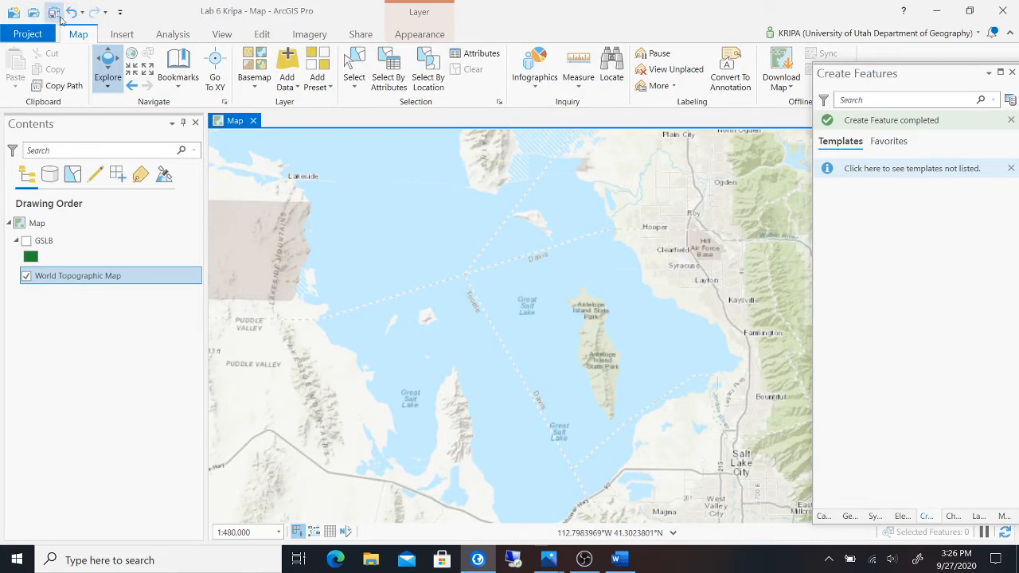
- Save the project and define a new polygon feature class in the lab geodatabase, named GreatSaltLakeIslands with alias GSLI
{"action": "left_click", "coordinate": [55, 13]}
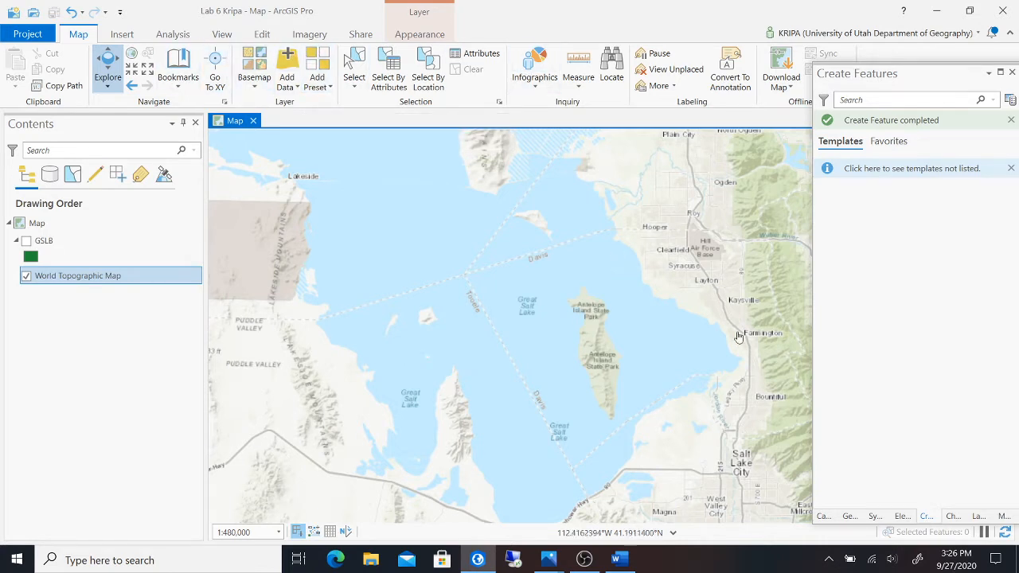
{"action": "left_click", "coordinate": [824, 517]}
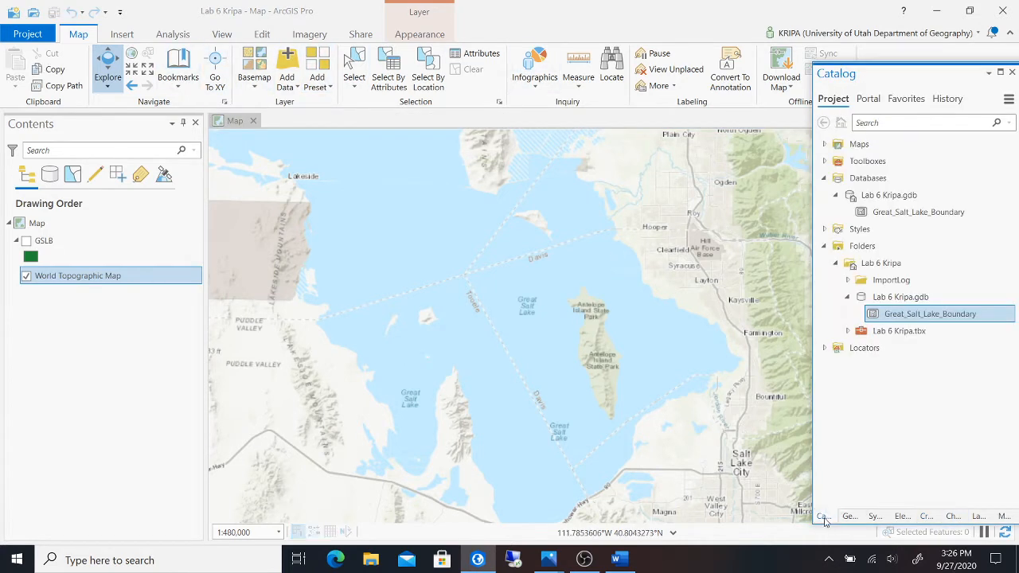
{"action": "left_click", "coordinate": [904, 298]}
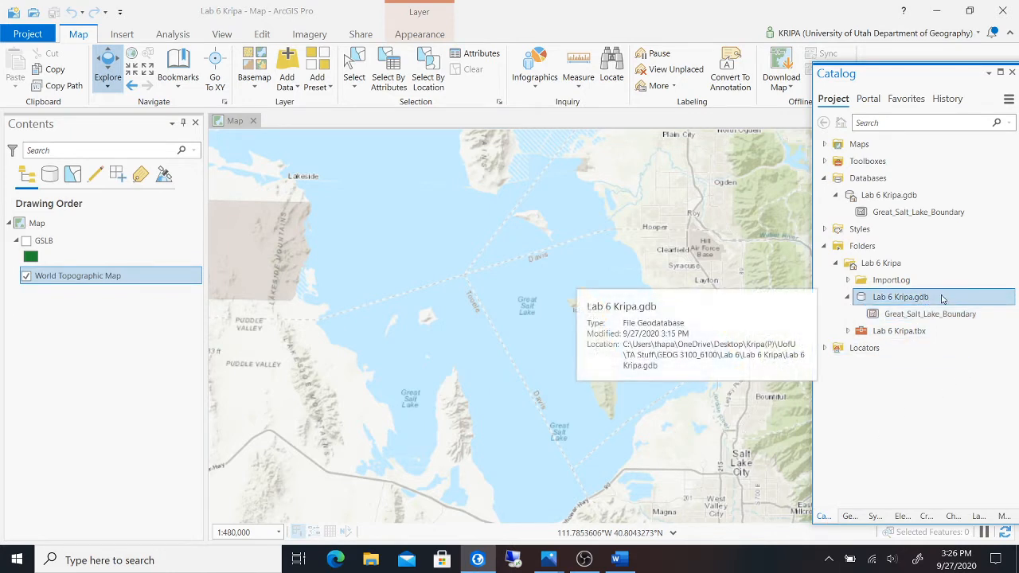
{"action": "right_click", "coordinate": [941, 298]}
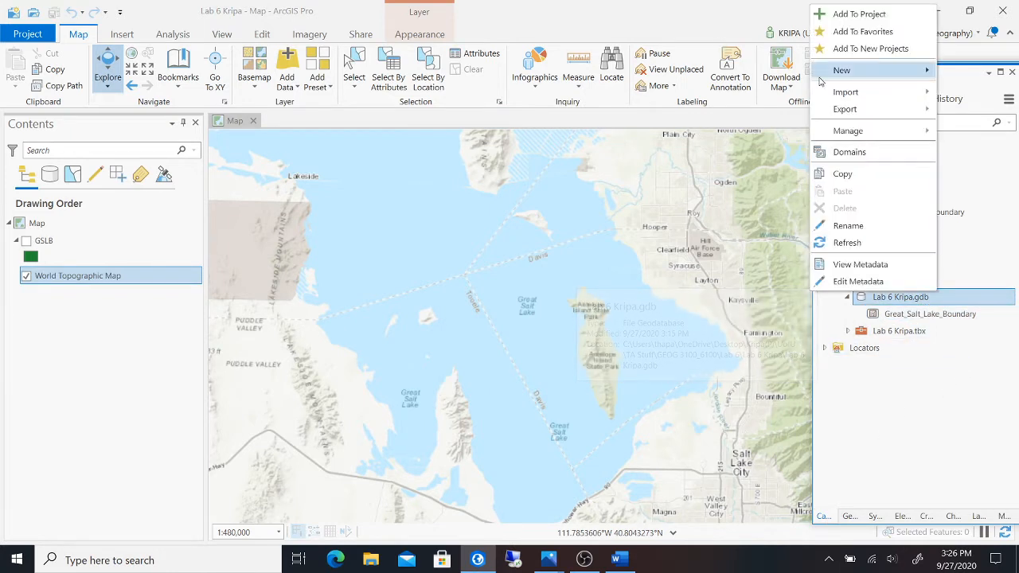
{"action": "mouse_move", "coordinate": [834, 72]}
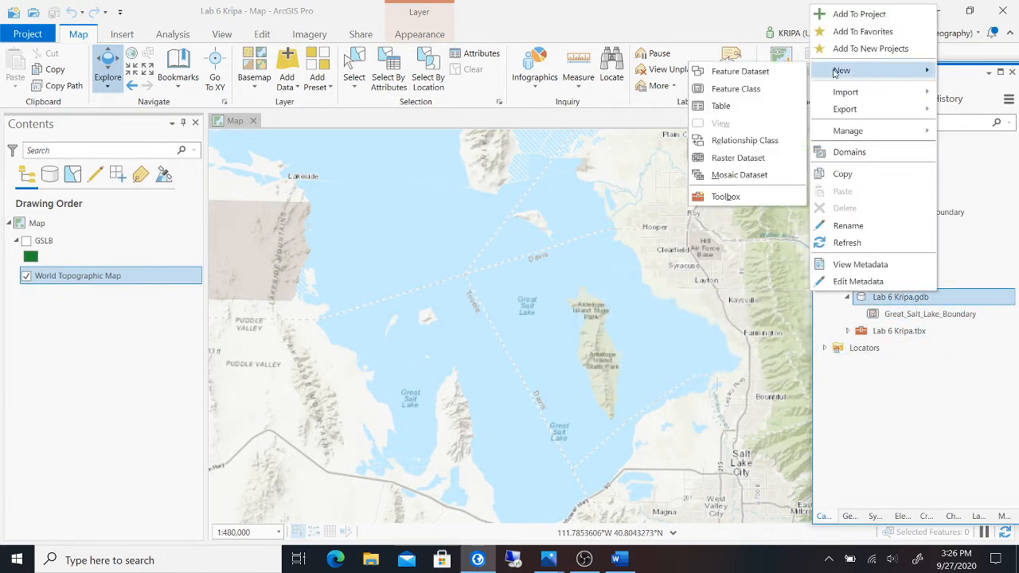
{"action": "left_click", "coordinate": [774, 89]}
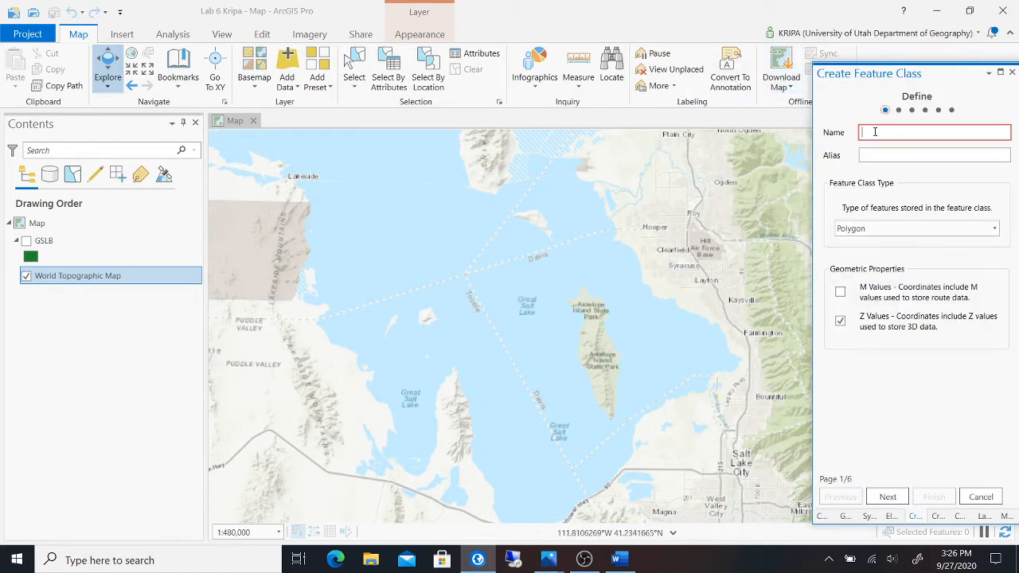
{"action": "type", "text": "GreatSaltLakeIslands"}
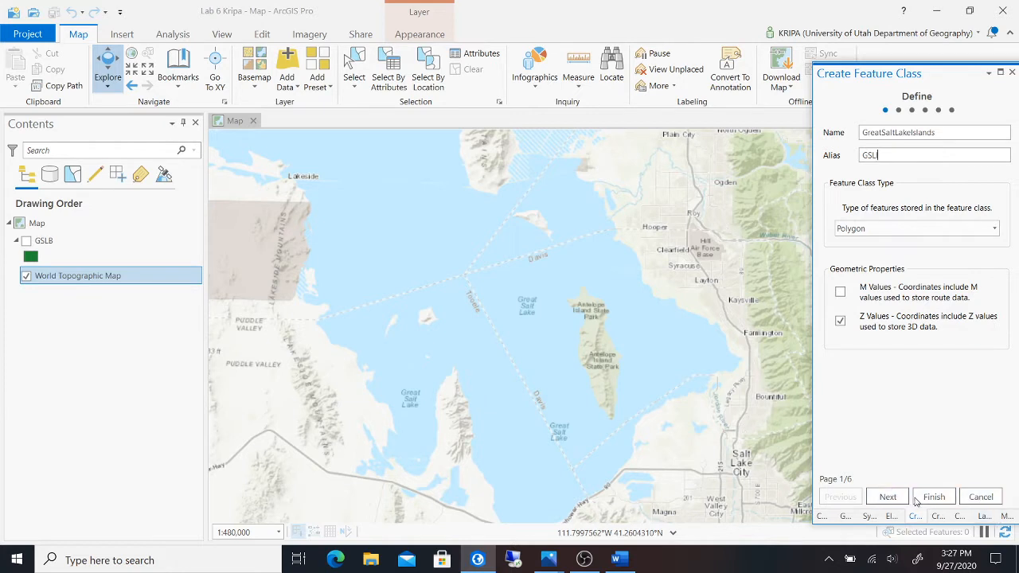
- Keep the default field, tolerance and Default storage configuration settings and create the GreatSaltLakeIslands feature class
{"action": "left_click", "coordinate": [889, 496]}
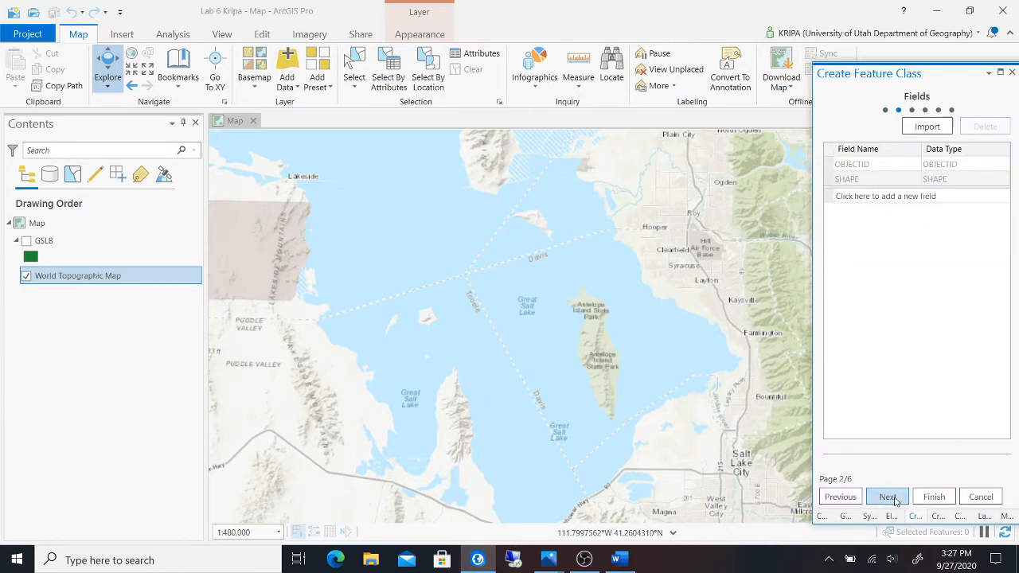
{"action": "left_click", "coordinate": [889, 496]}
{"action": "left_click", "coordinate": [889, 496]}
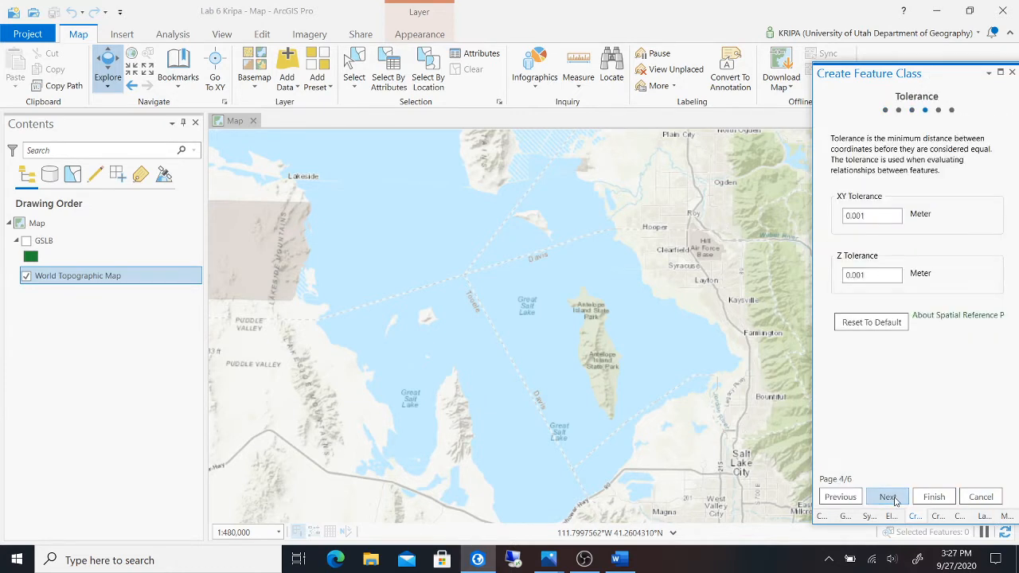
{"action": "left_click", "coordinate": [891, 498]}
{"action": "left_click", "coordinate": [891, 497]}
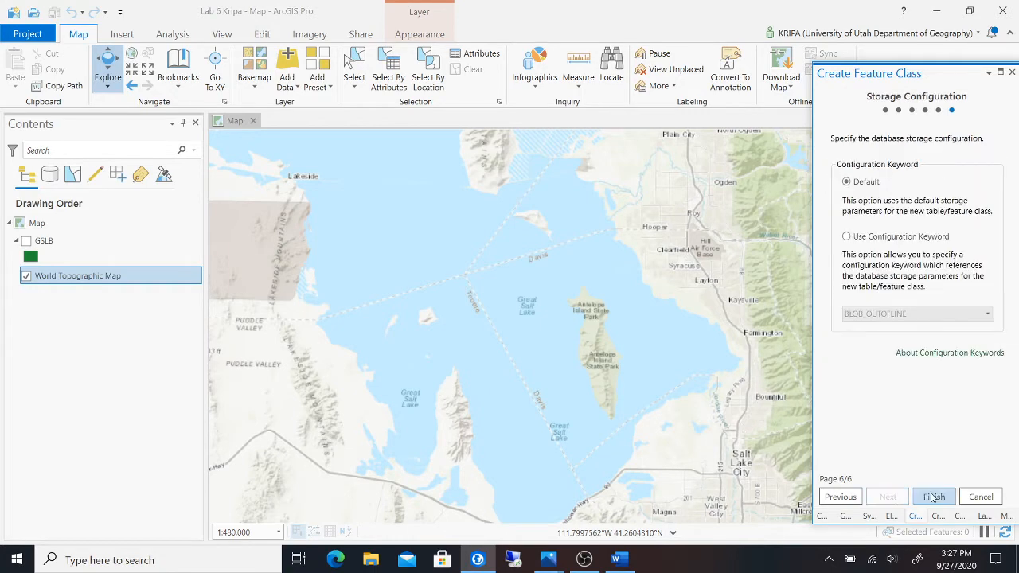
{"action": "left_click", "coordinate": [934, 496]}
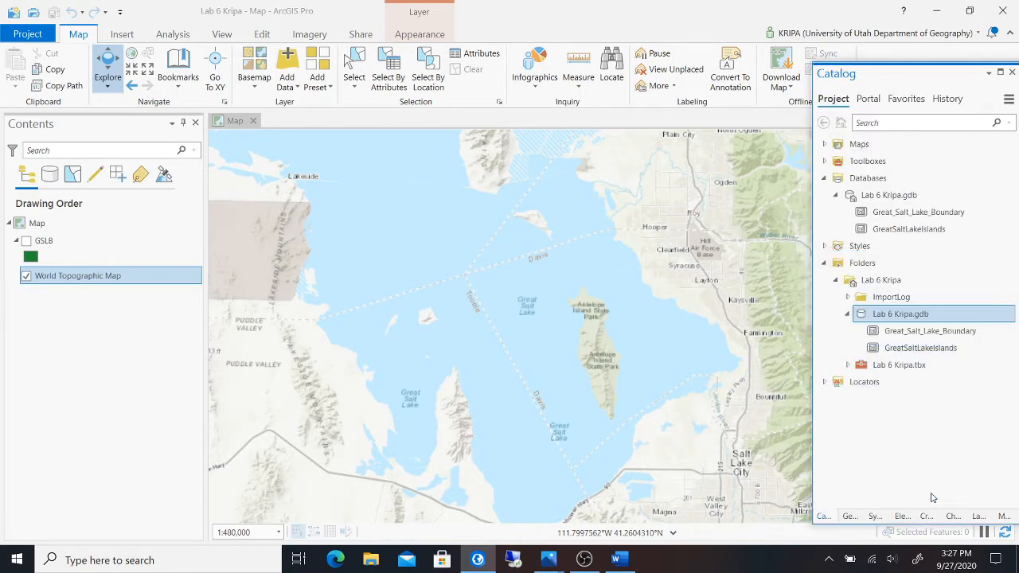
- Add GreatSaltLakeIslands to the map and start creating polygon features with the GSLI template
{"action": "left_click", "coordinate": [926, 350]}
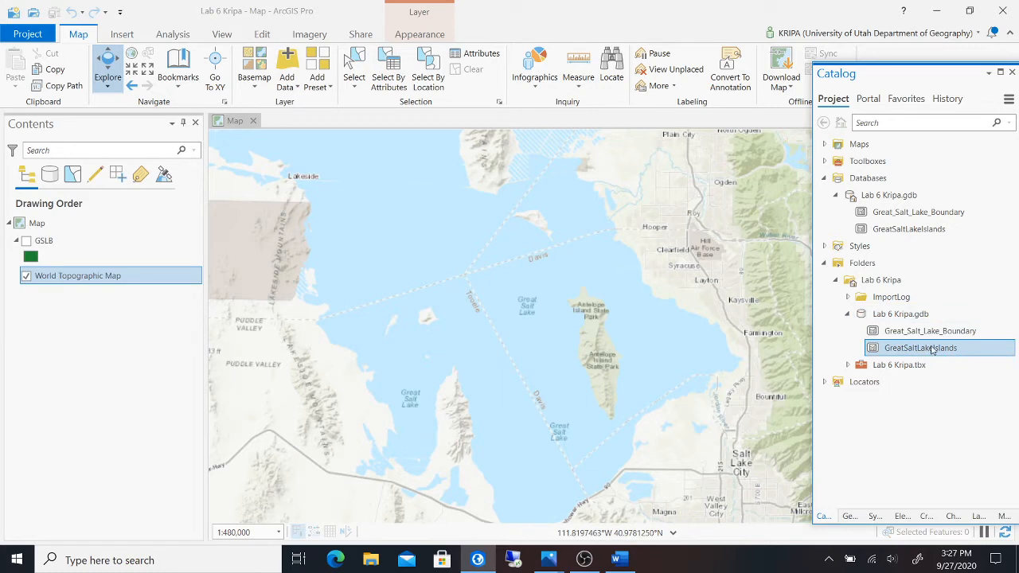
{"action": "left_click_drag", "start_coordinate": [406, 288], "coordinate": [408, 287]}
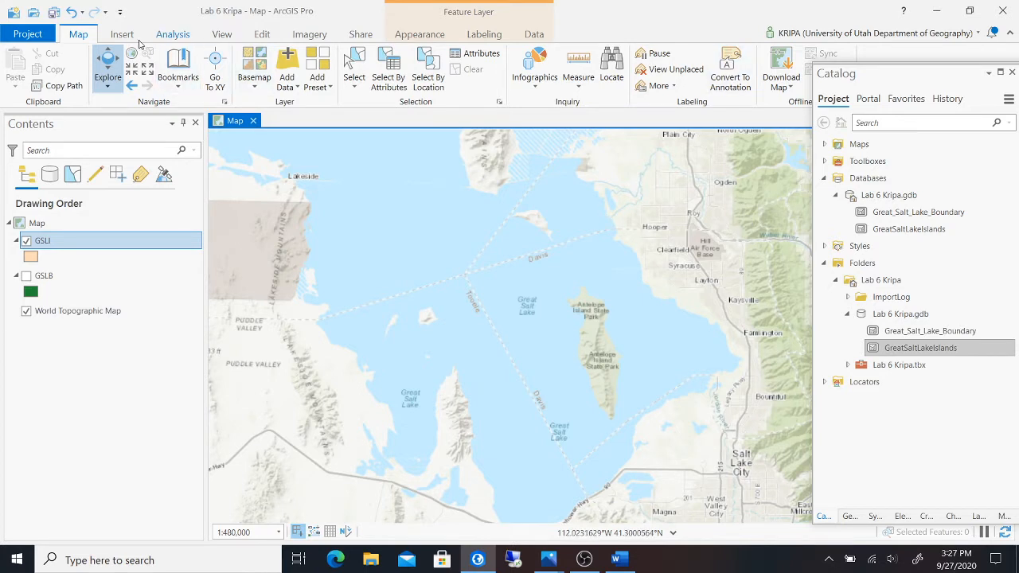
{"action": "left_click", "coordinate": [263, 34]}
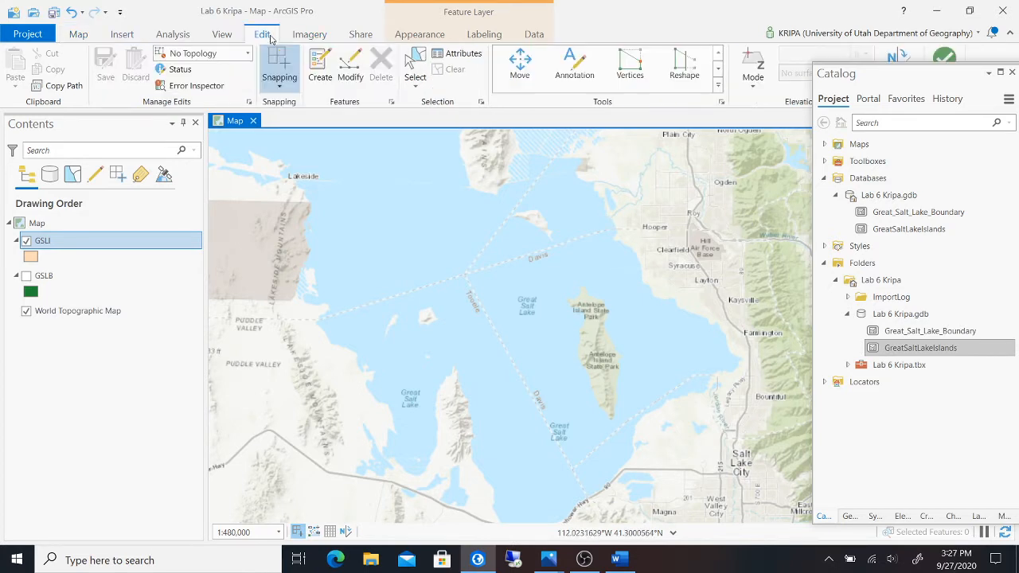
{"action": "left_click", "coordinate": [321, 86]}
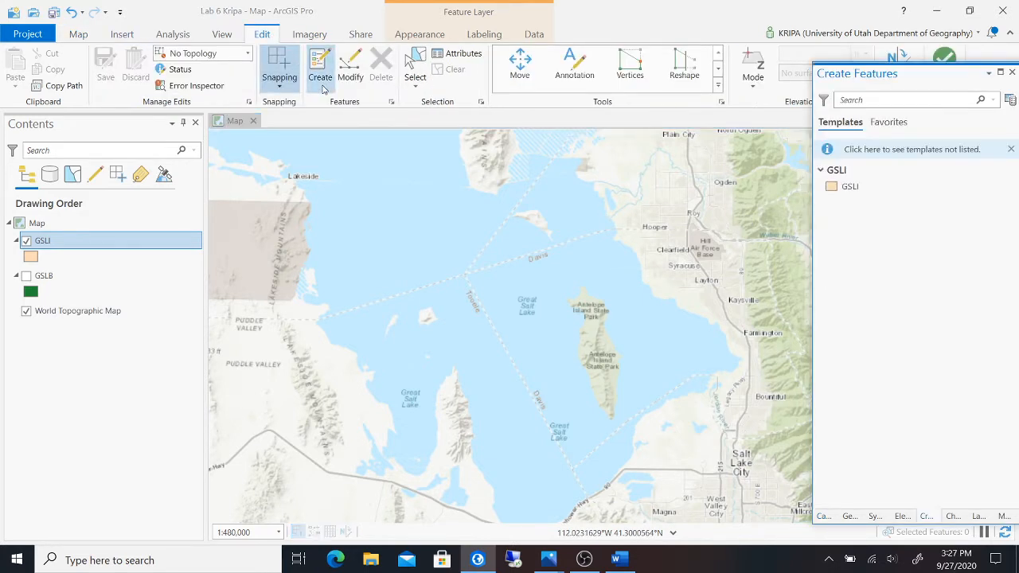
{"action": "left_click", "coordinate": [871, 187]}
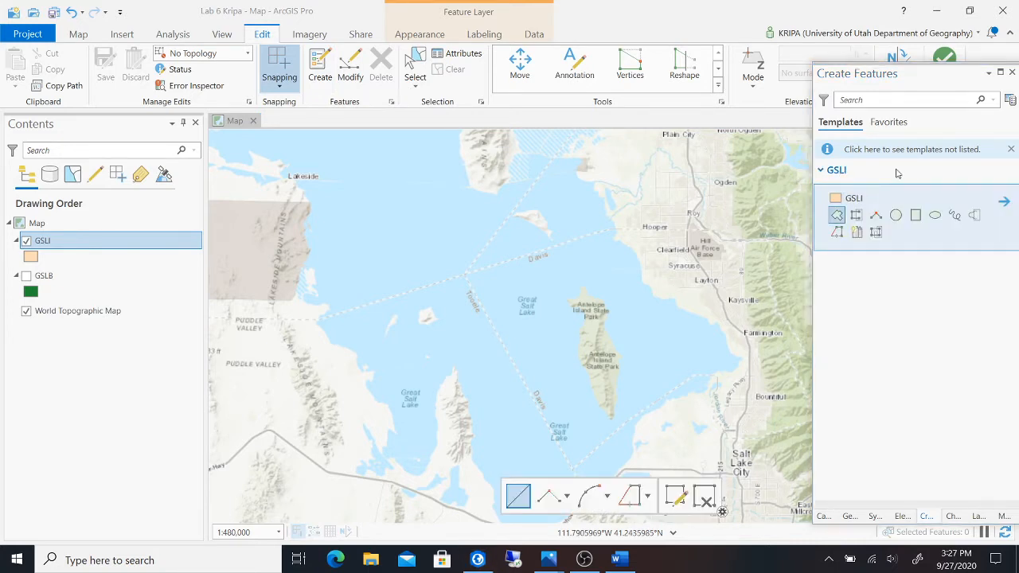
{"action": "left_click", "coordinate": [836, 216]}
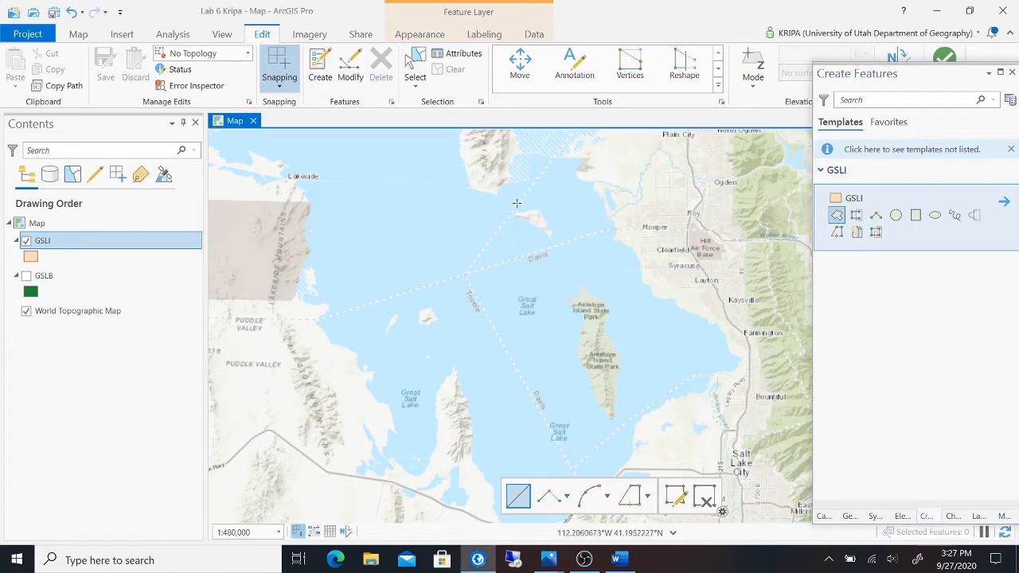
- Digitize Carrington Island as a rough five-vertex GSLI polygon, finish the sketch and clear the selection
{"action": "left_click", "coordinate": [421, 311]}
{"action": "left_click", "coordinate": [431, 308]}
{"action": "left_click", "coordinate": [437, 319]}
{"action": "left_click", "coordinate": [425, 324]}
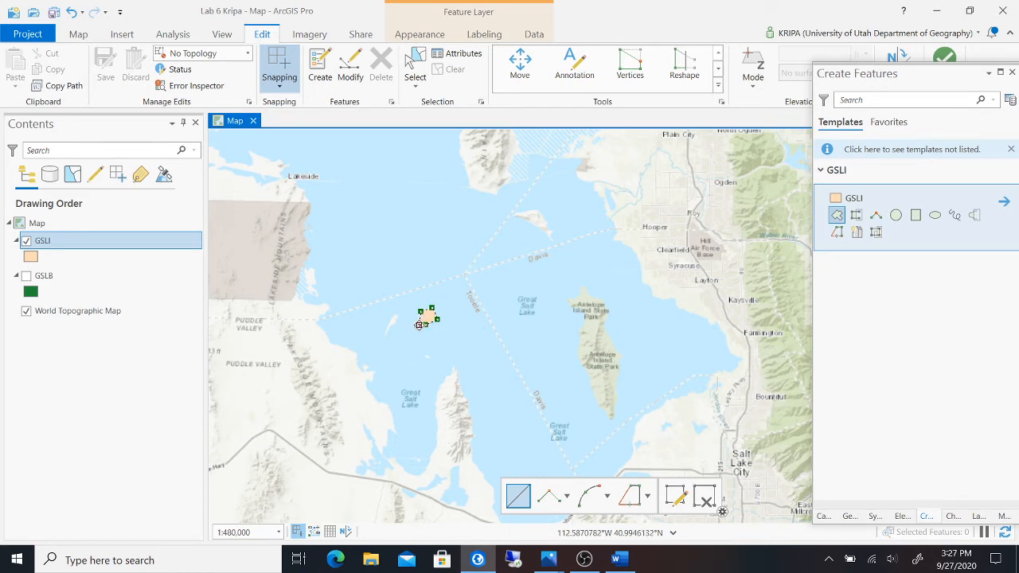
{"action": "right_click", "coordinate": [418, 324]}
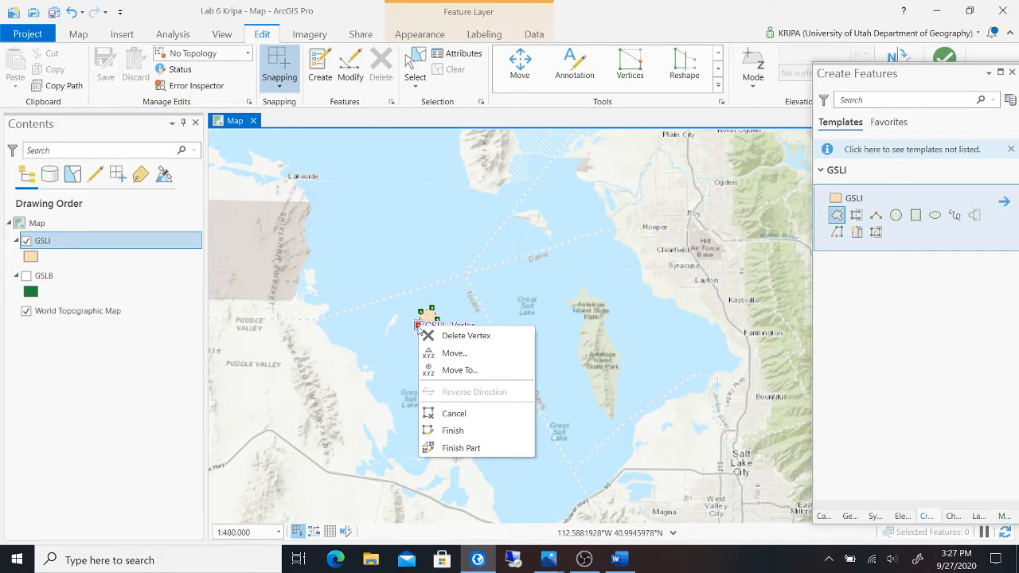
{"action": "left_click", "coordinate": [489, 432]}
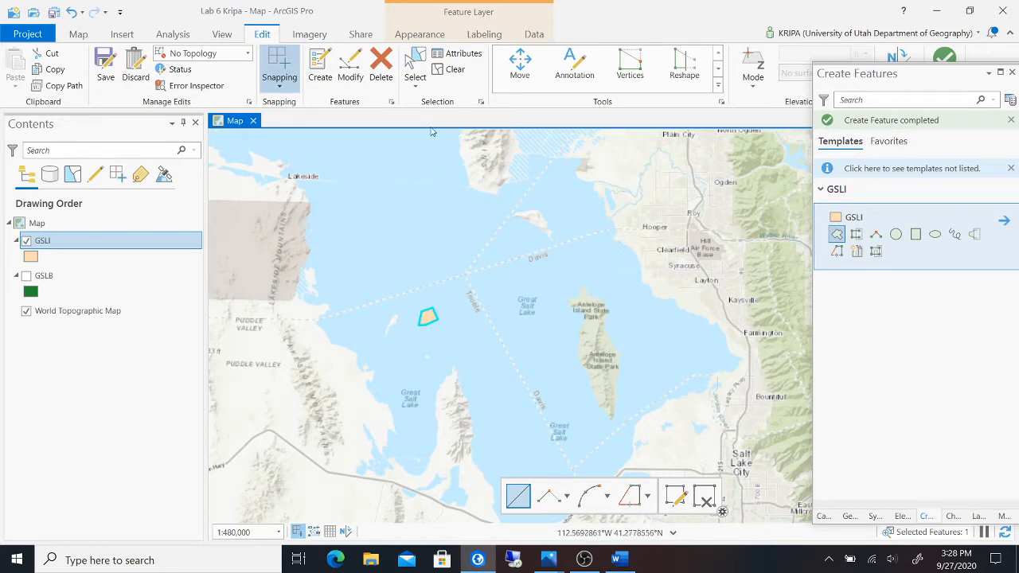
{"action": "left_click", "coordinate": [452, 70]}
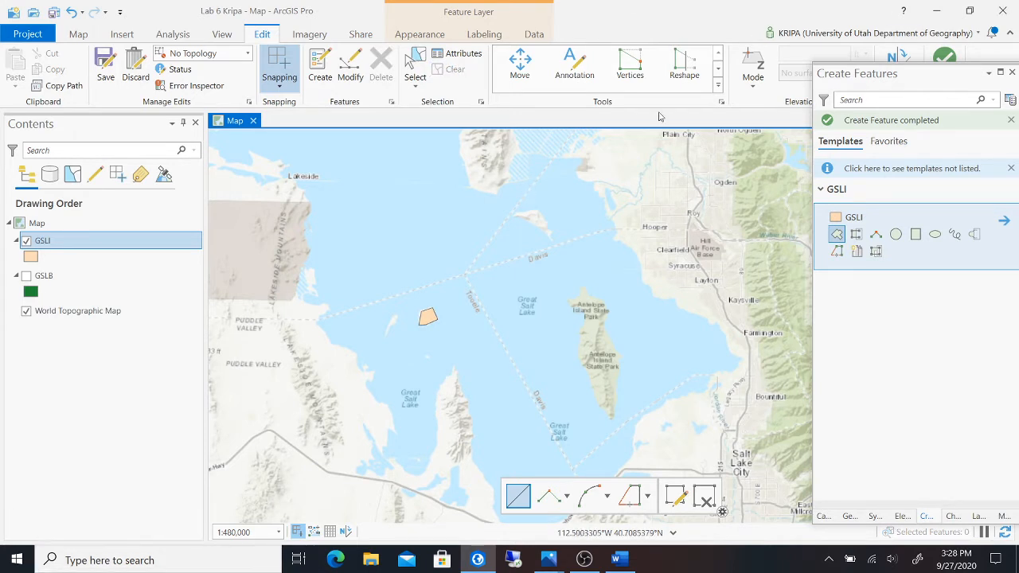
- Digitize the crescent-shaped island northwest of Antelope Island as a GSLI polygon, clear its selection and save all edits
{"action": "left_click", "coordinate": [512, 214]}
{"action": "left_click", "coordinate": [532, 212]}
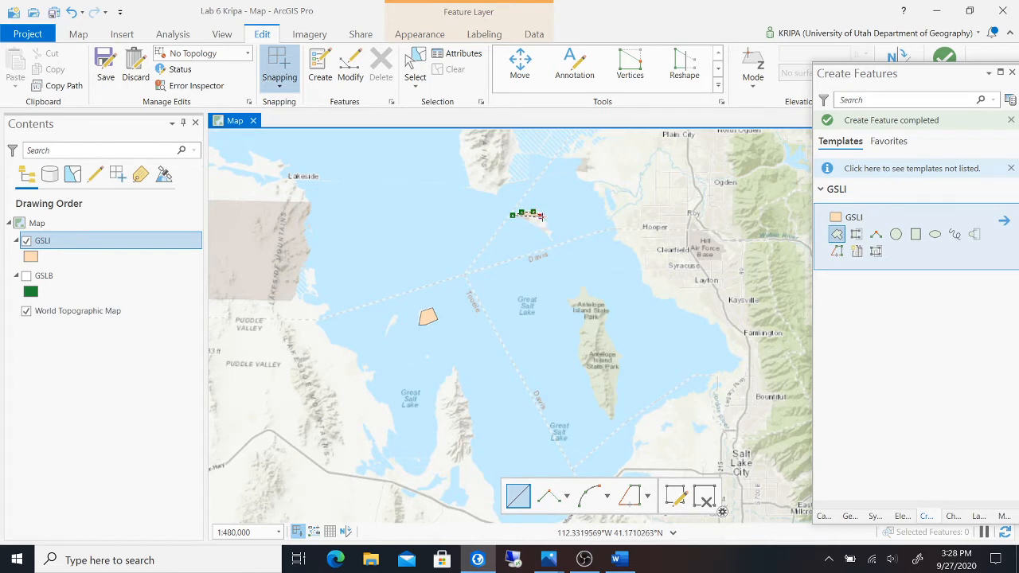
{"action": "left_click", "coordinate": [550, 226]}
{"action": "left_click", "coordinate": [552, 235]}
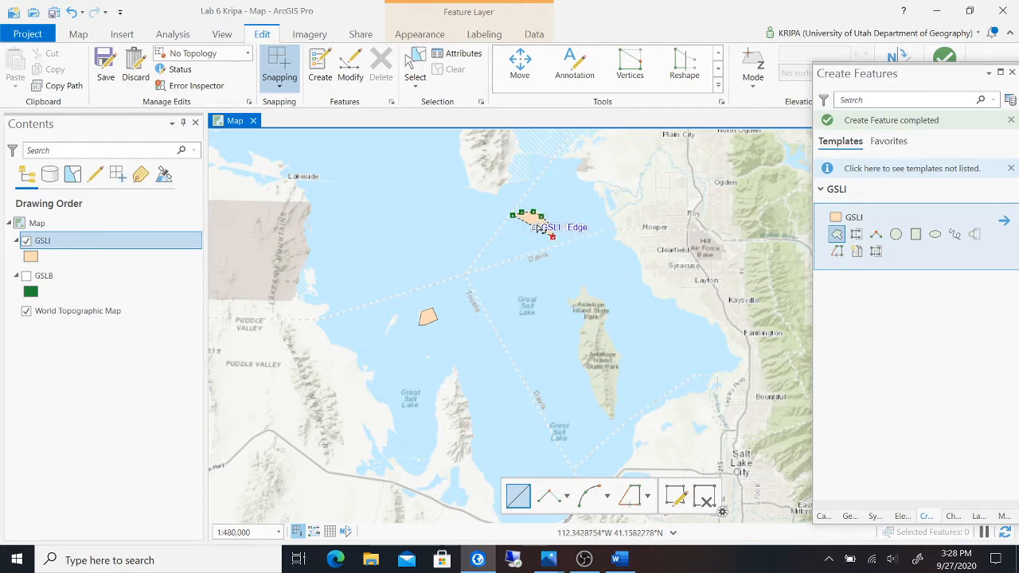
{"action": "right_click", "coordinate": [538, 229]}
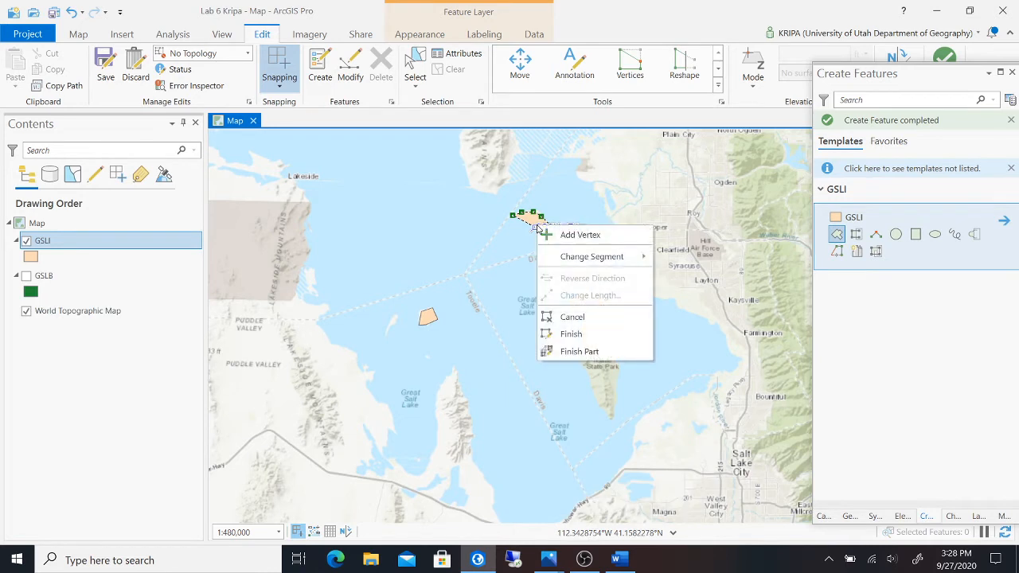
{"action": "left_click", "coordinate": [570, 334]}
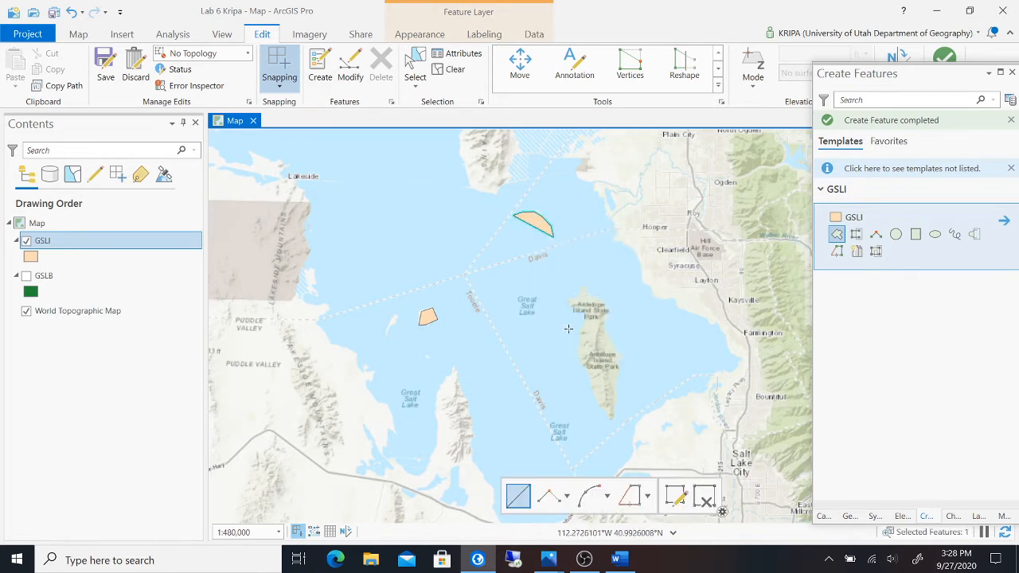
{"action": "left_click", "coordinate": [460, 73]}
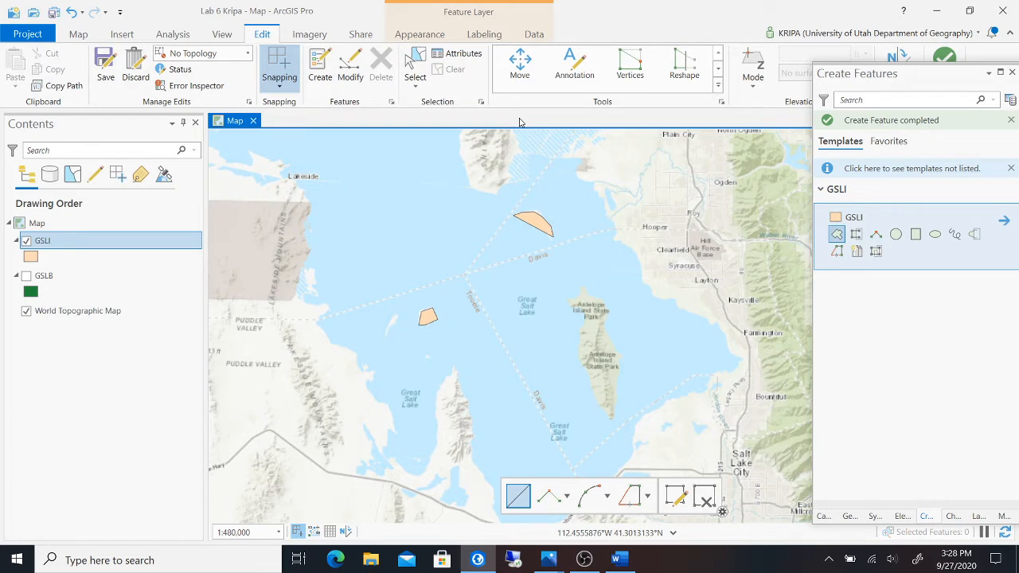
{"action": "left_click", "coordinate": [107, 71]}
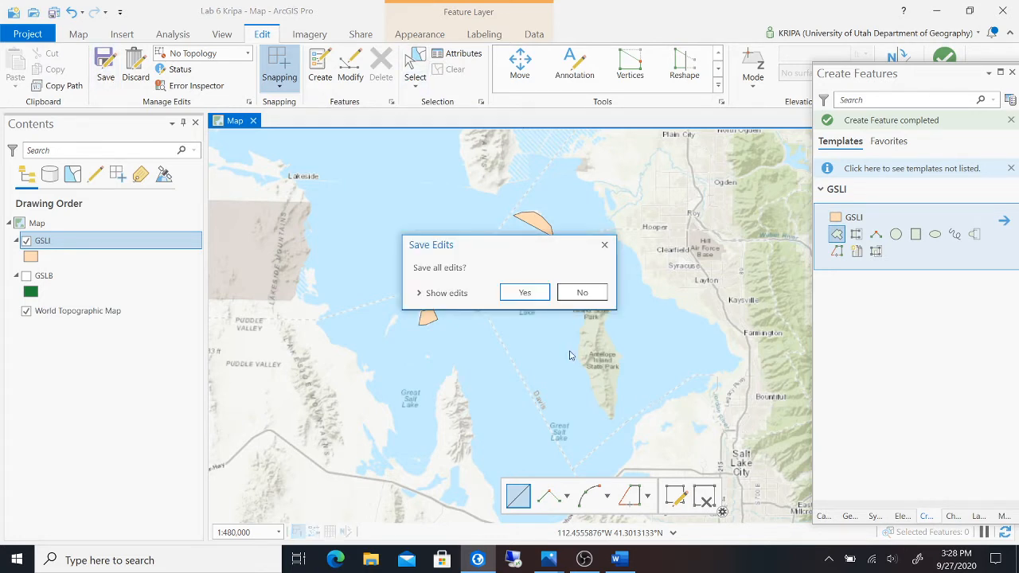
{"action": "left_click", "coordinate": [519, 292]}
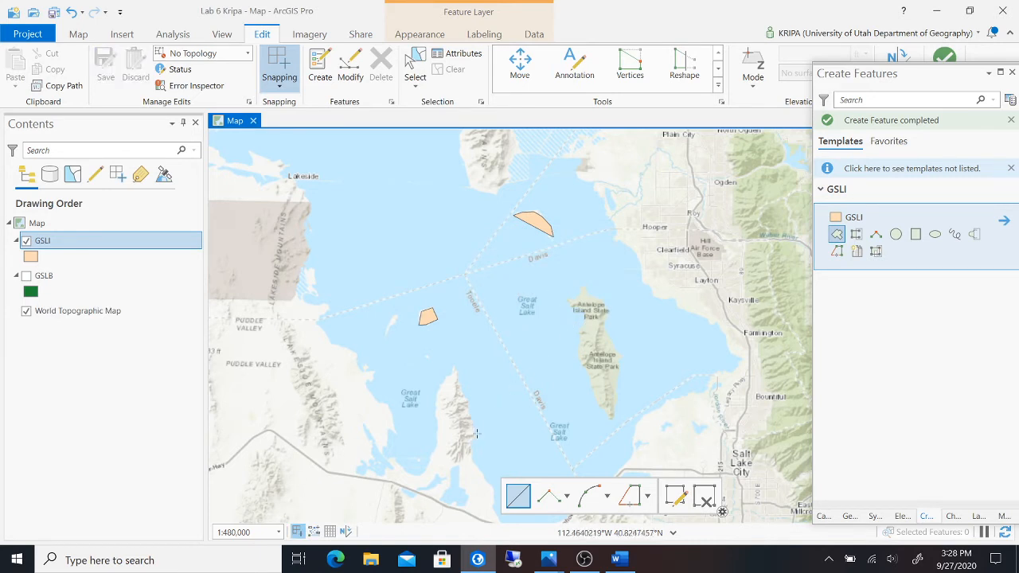
- Digitize the elongated island south of Carrington Island as a GSLI polygon following its shoreline and finish the sketch
{"action": "left_click", "coordinate": [436, 404]}
{"action": "left_click", "coordinate": [437, 385]}
{"action": "left_click", "coordinate": [450, 372]}
{"action": "left_click", "coordinate": [457, 378]}
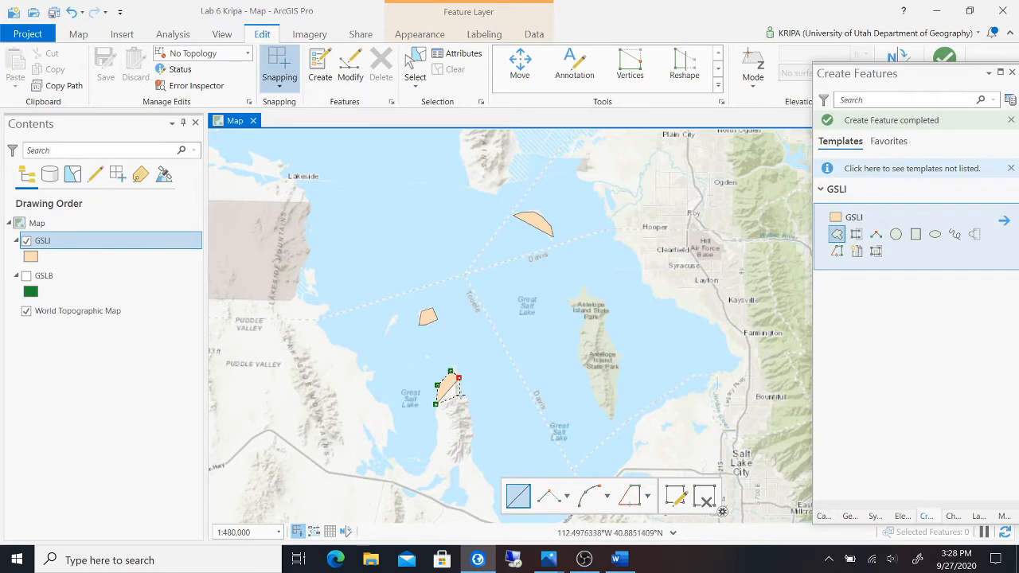
{"action": "left_click", "coordinate": [461, 395]}
{"action": "left_click", "coordinate": [470, 404]}
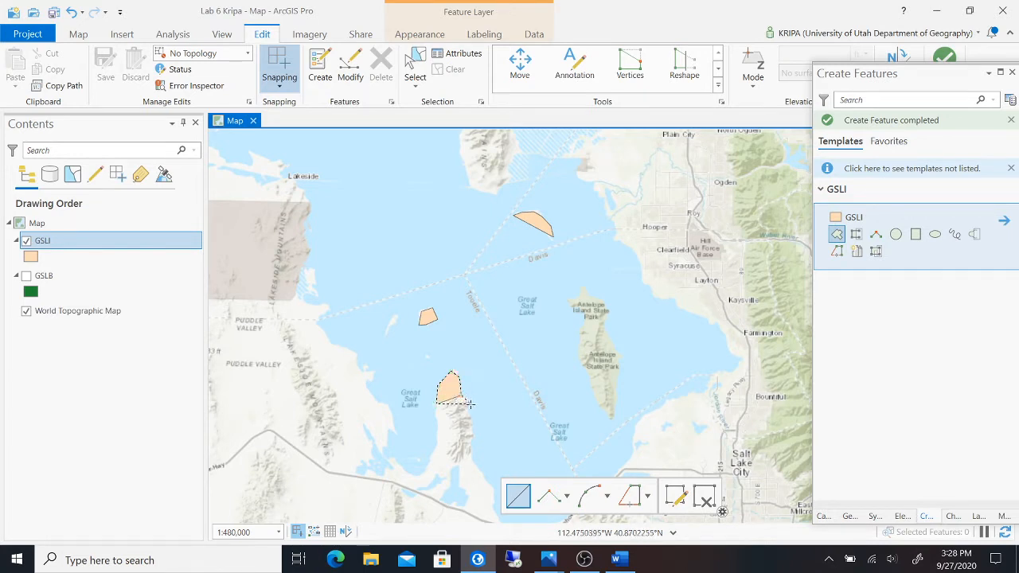
{"action": "left_click", "coordinate": [471, 417]}
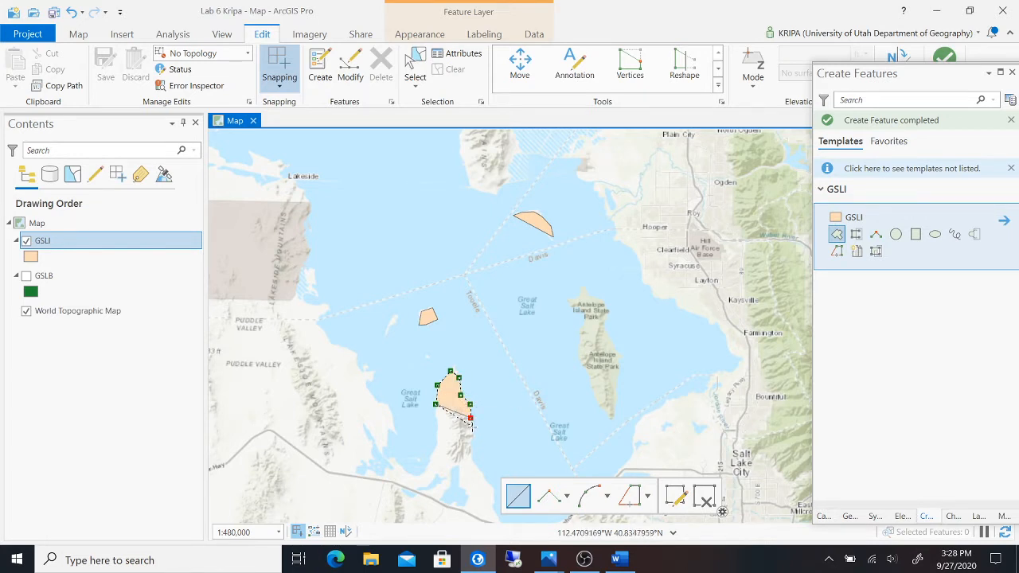
{"action": "left_click", "coordinate": [471, 434]}
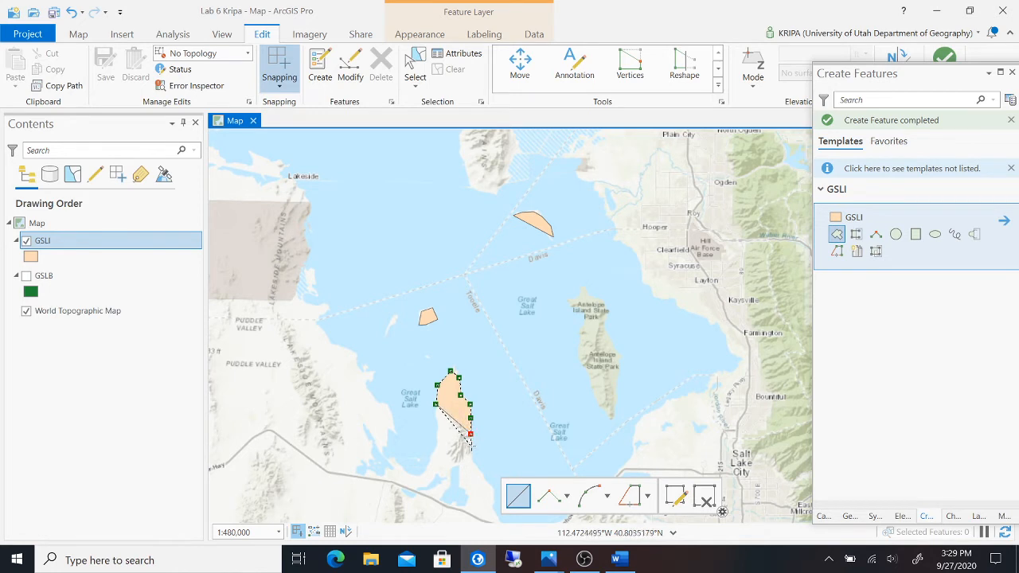
{"action": "left_click", "coordinate": [470, 446]}
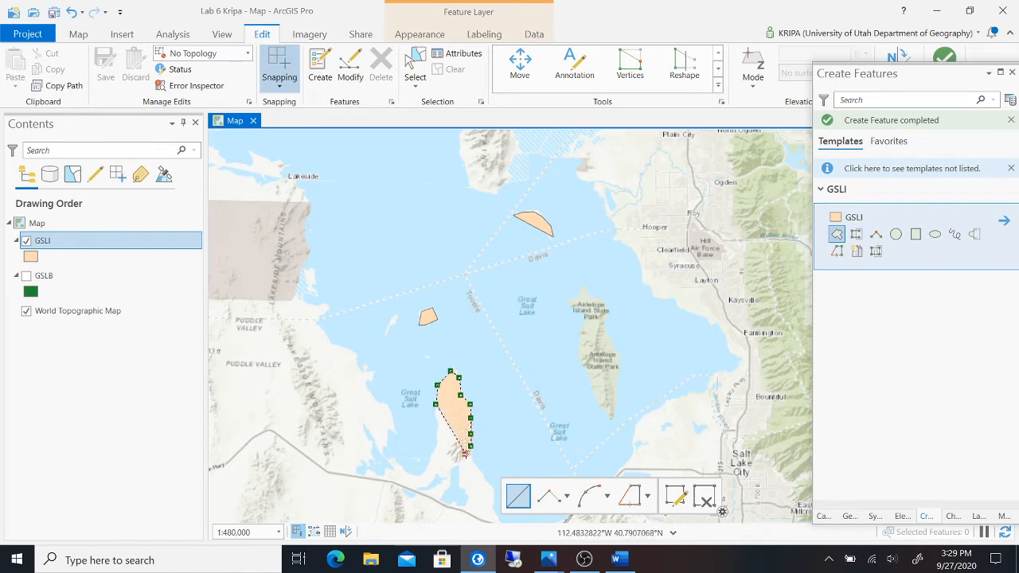
{"action": "left_click", "coordinate": [465, 454]}
{"action": "left_click", "coordinate": [456, 462]}
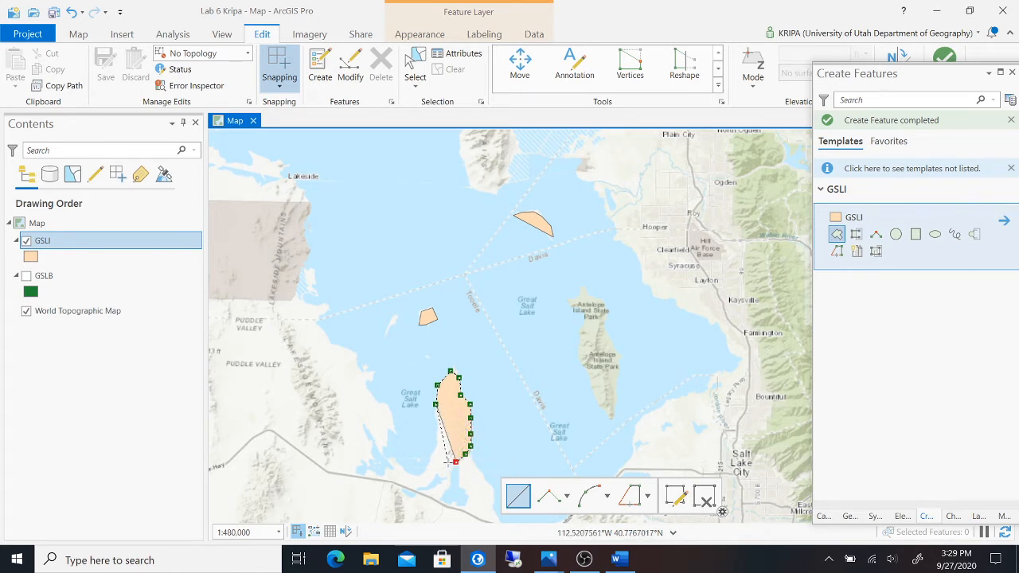
{"action": "left_click", "coordinate": [447, 462]}
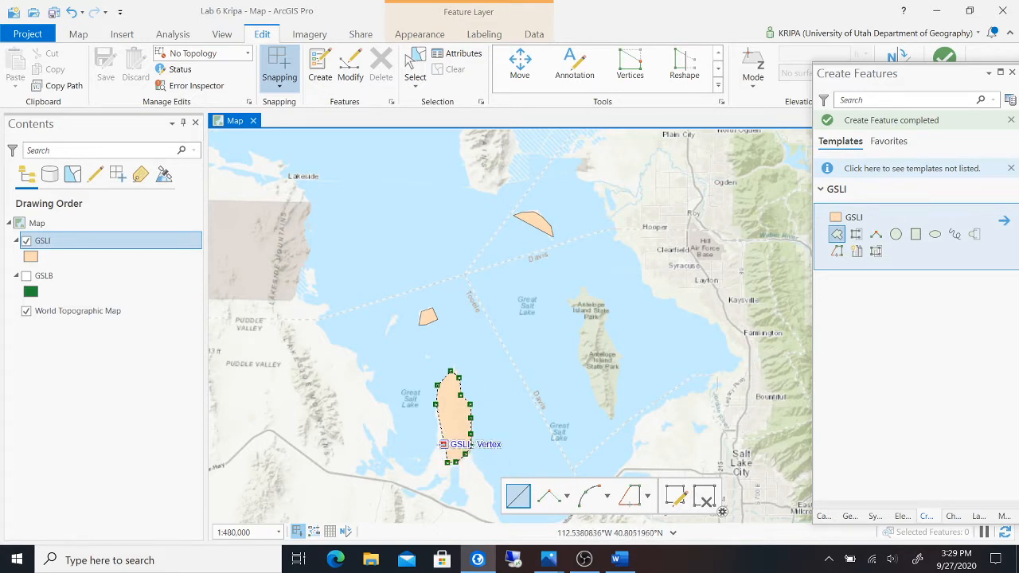
{"action": "left_click", "coordinate": [442, 443]}
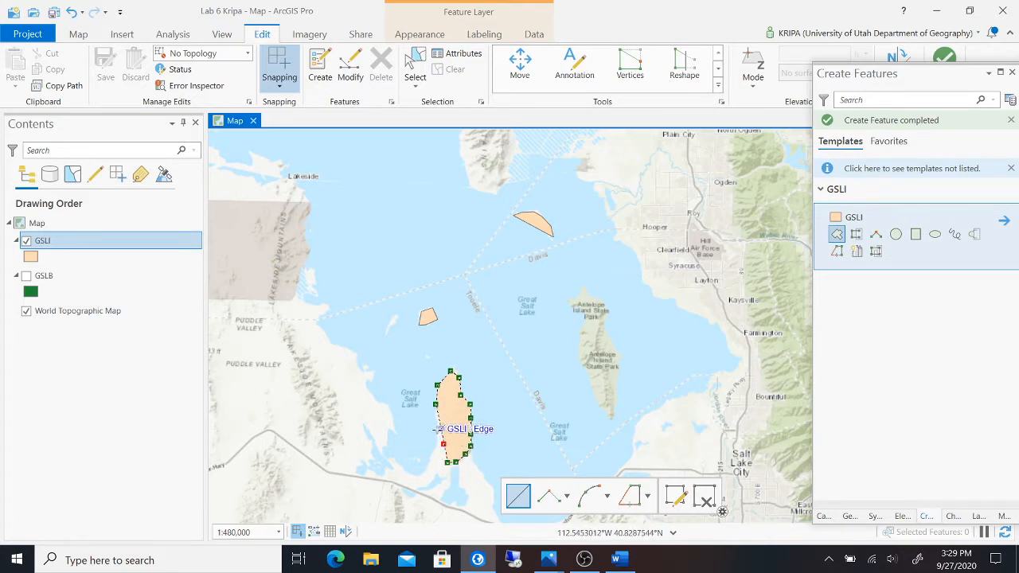
{"action": "right_click", "coordinate": [439, 430]}
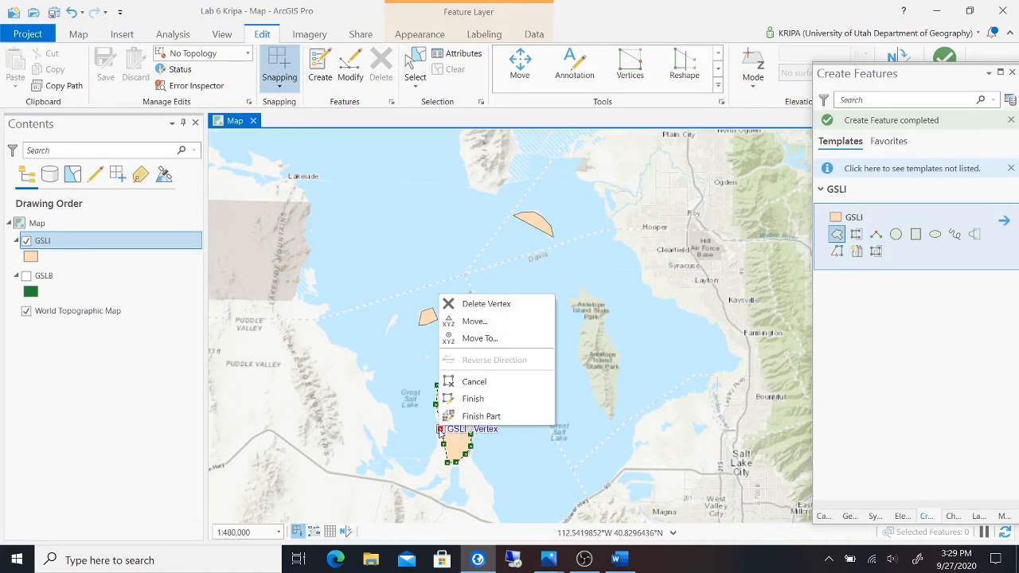
{"action": "left_click", "coordinate": [492, 405]}
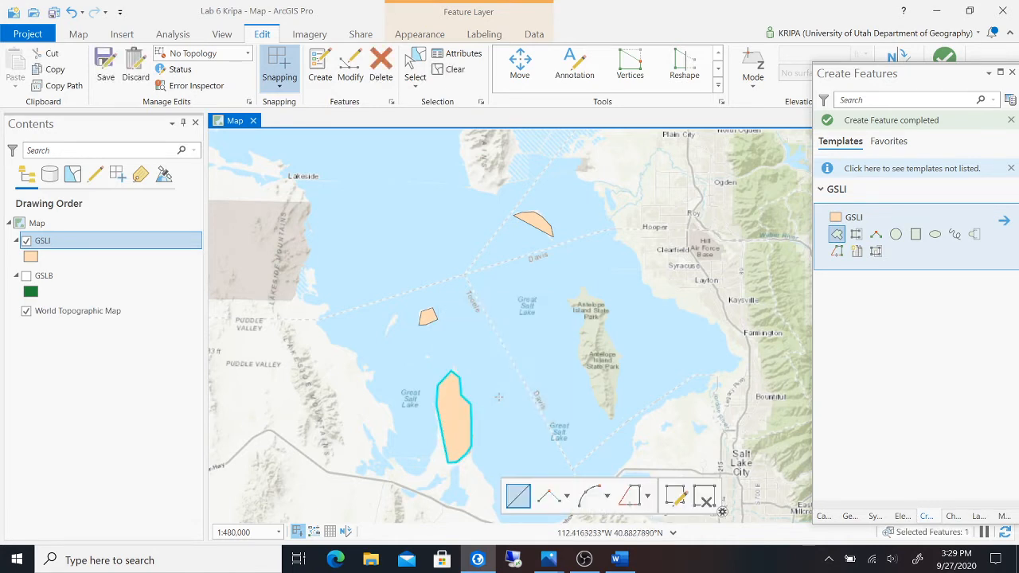
- Clear the selection of the new southwestern island polygon and save all edits
{"action": "left_click", "coordinate": [450, 69]}
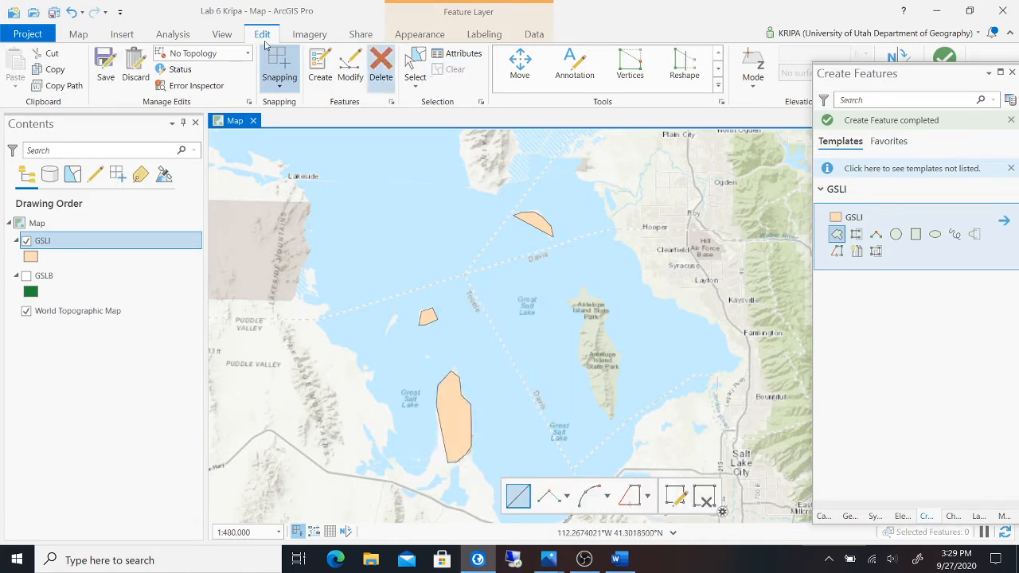
{"action": "left_click", "coordinate": [110, 69]}
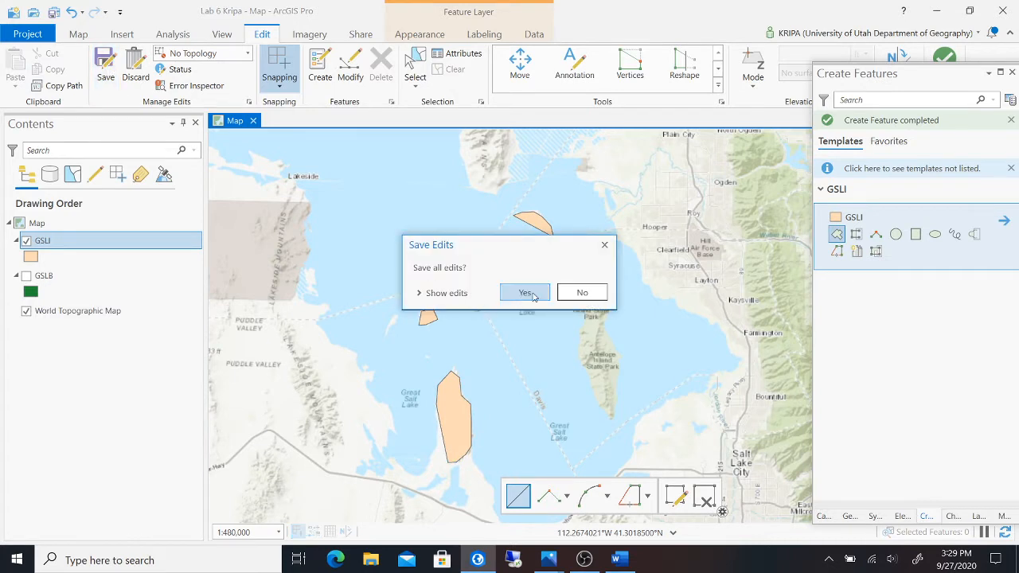
{"action": "left_click", "coordinate": [526, 293]}
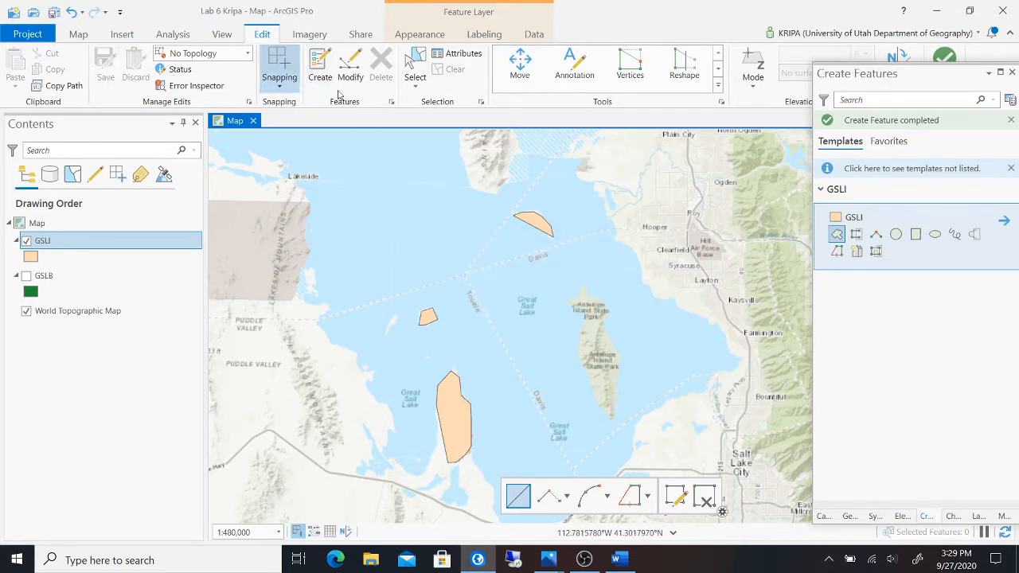
- Digitize Antelope Island as a GSLI polygon, tracing its detailed east shore and simpler west shore, and finish the sketch
{"action": "left_click", "coordinate": [566, 298]}
{"action": "left_click", "coordinate": [582, 289]}
{"action": "left_click", "coordinate": [608, 306]}
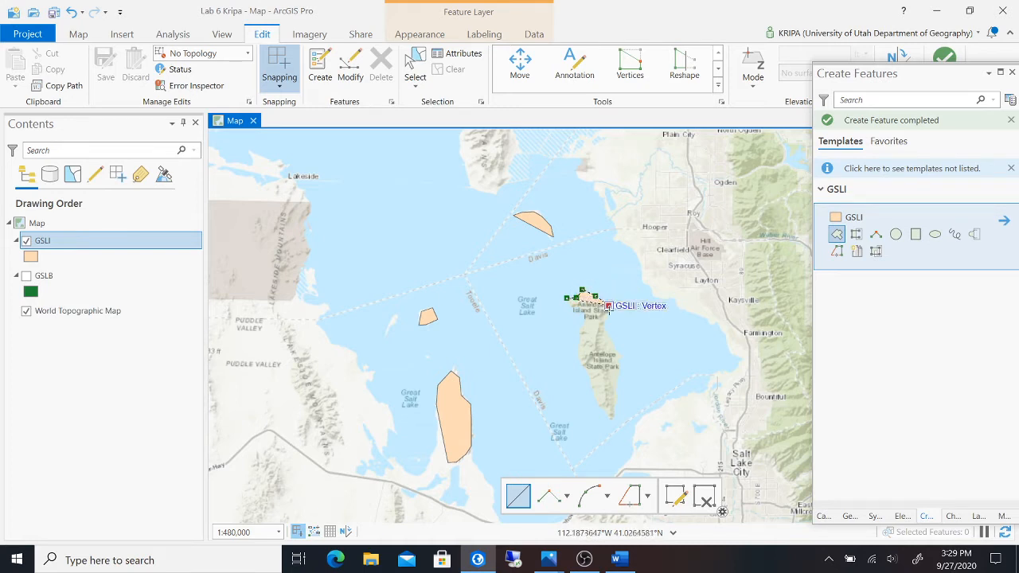
{"action": "left_click", "coordinate": [610, 314]}
{"action": "left_click", "coordinate": [603, 326]}
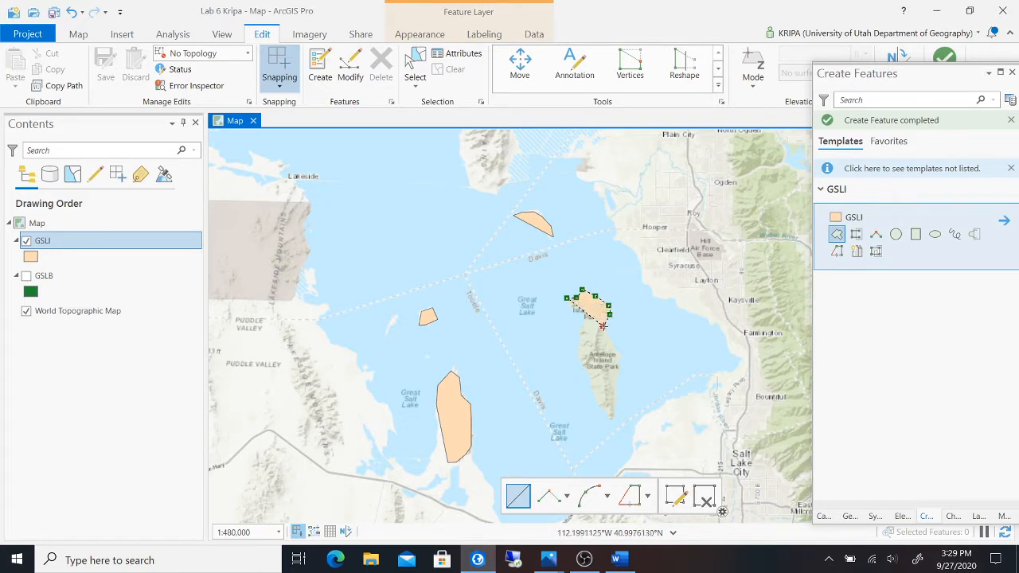
{"action": "left_click", "coordinate": [610, 340]}
{"action": "left_click", "coordinate": [615, 351]}
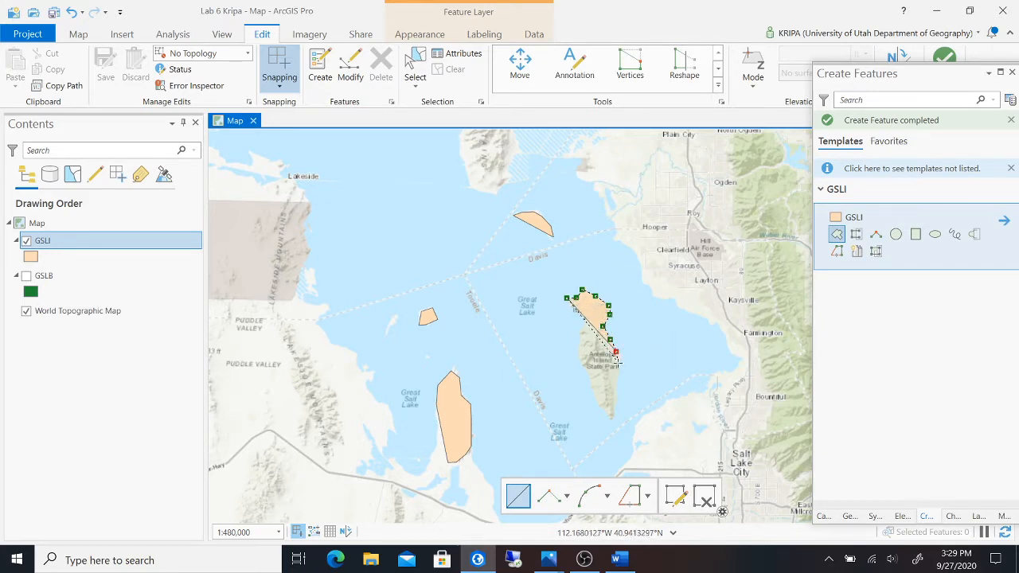
{"action": "left_click", "coordinate": [617, 366]}
{"action": "left_click", "coordinate": [617, 382]}
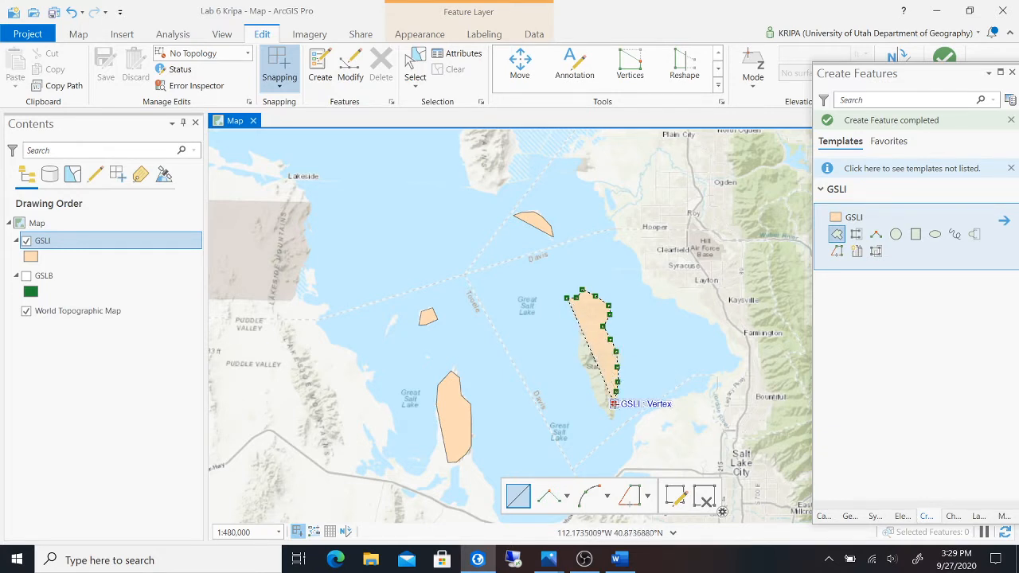
{"action": "left_click", "coordinate": [613, 403]}
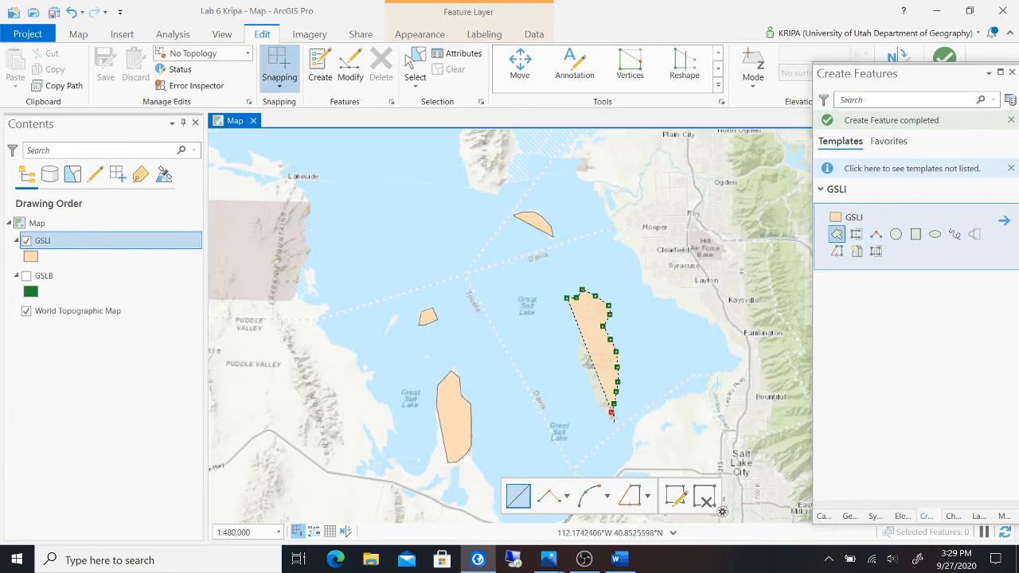
{"action": "left_click", "coordinate": [611, 413]}
{"action": "left_click", "coordinate": [610, 422]}
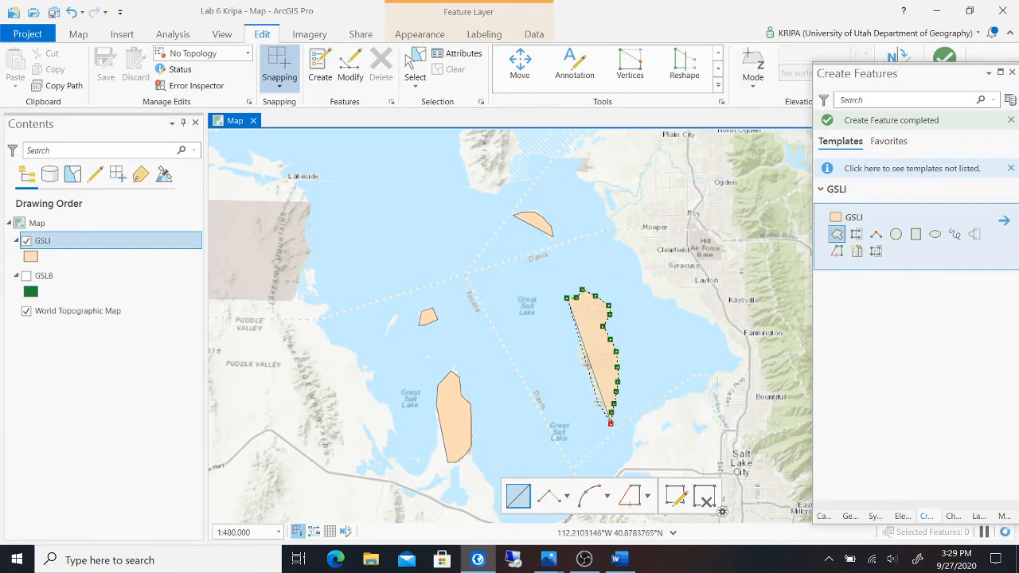
{"action": "left_click", "coordinate": [595, 402]}
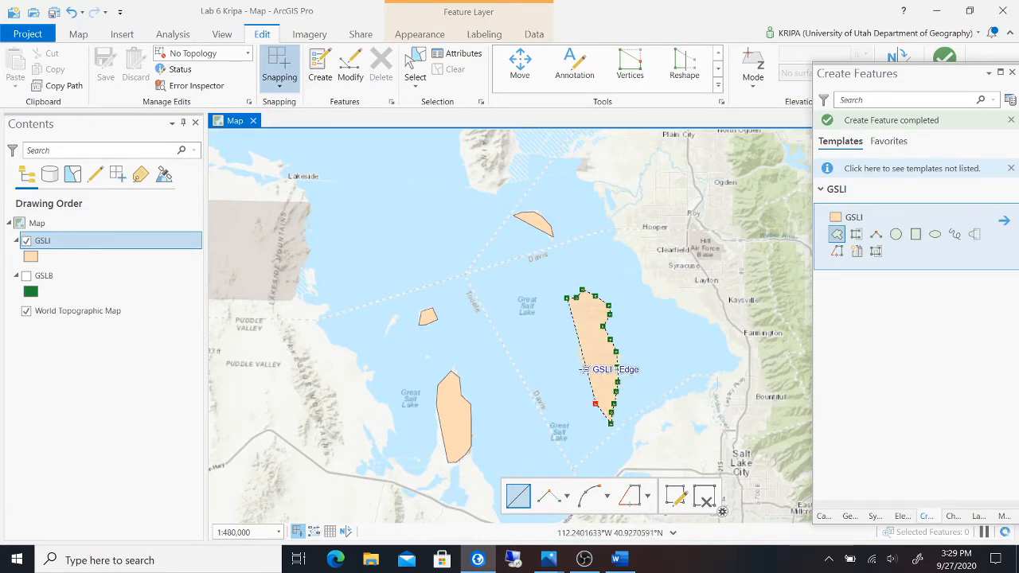
{"action": "left_click", "coordinate": [584, 364]}
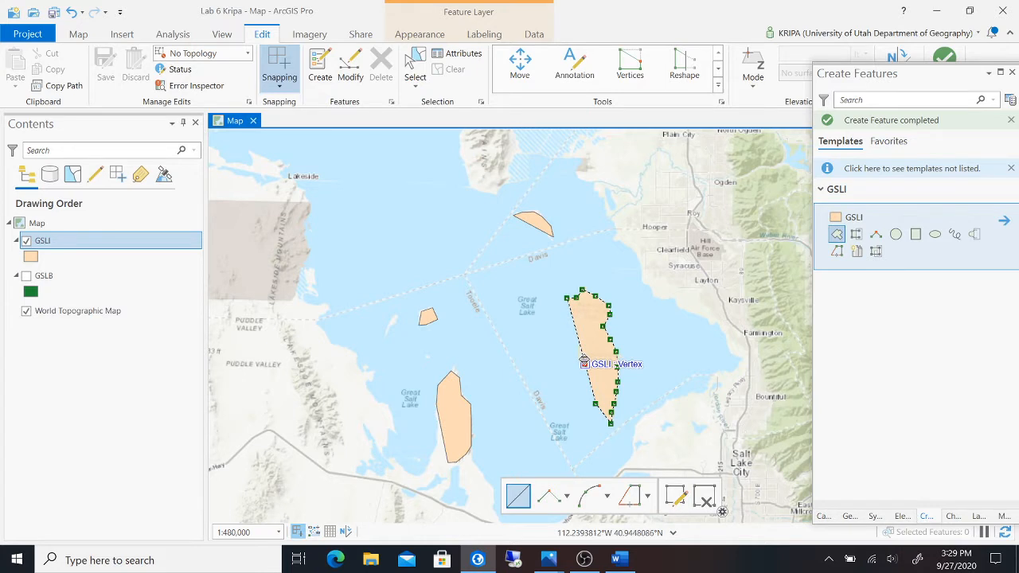
{"action": "right_click", "coordinate": [584, 363]}
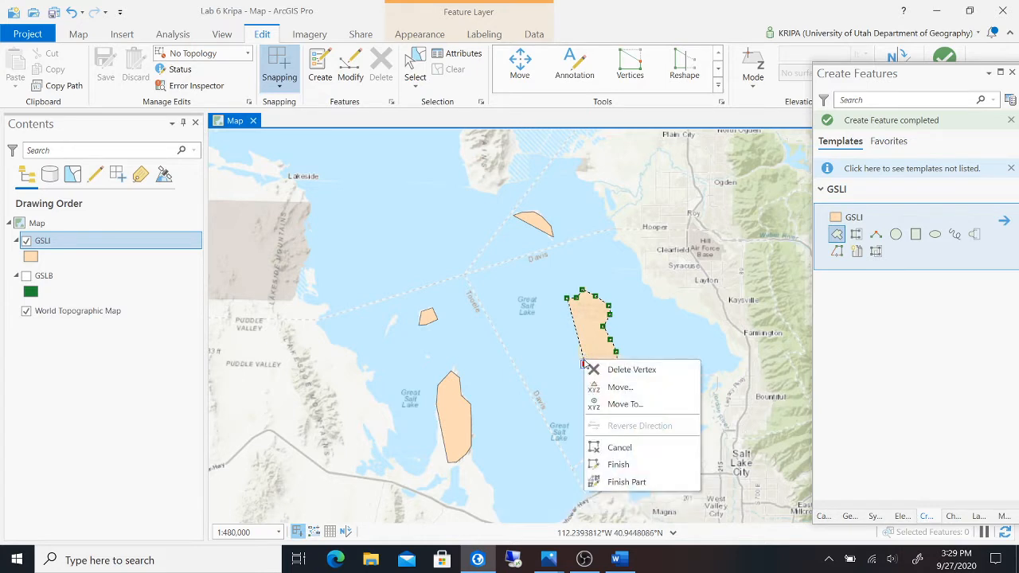
{"action": "left_click", "coordinate": [617, 463]}
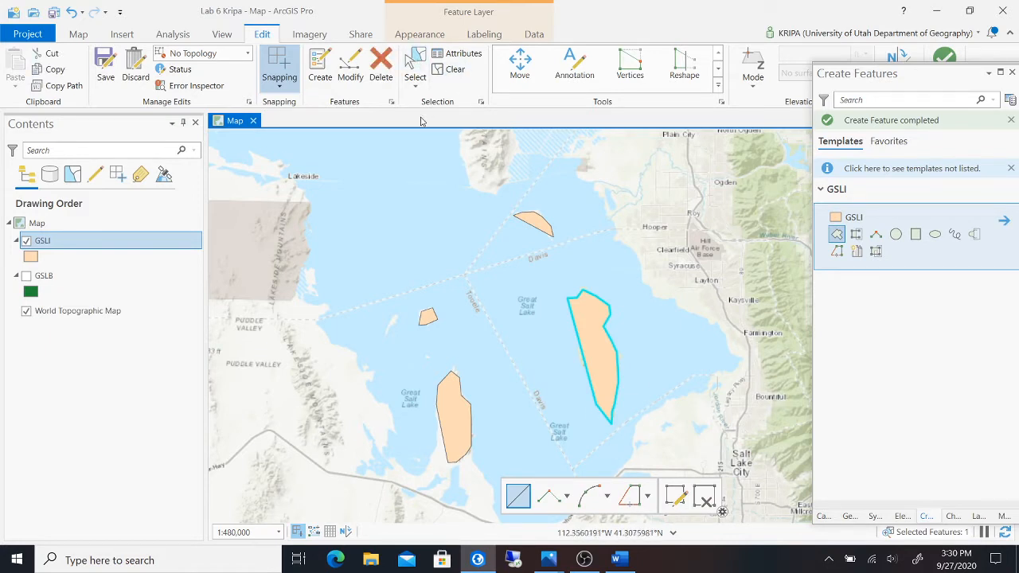
- Save all edits for the Antelope Island polygon, clear its selection and save the project
{"action": "left_click", "coordinate": [106, 76]}
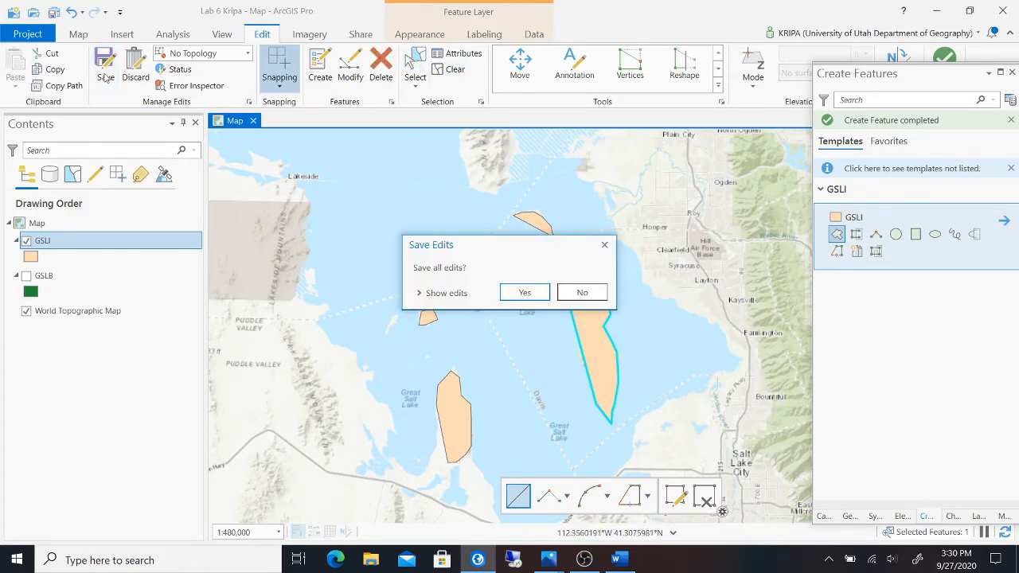
{"action": "left_click", "coordinate": [525, 294]}
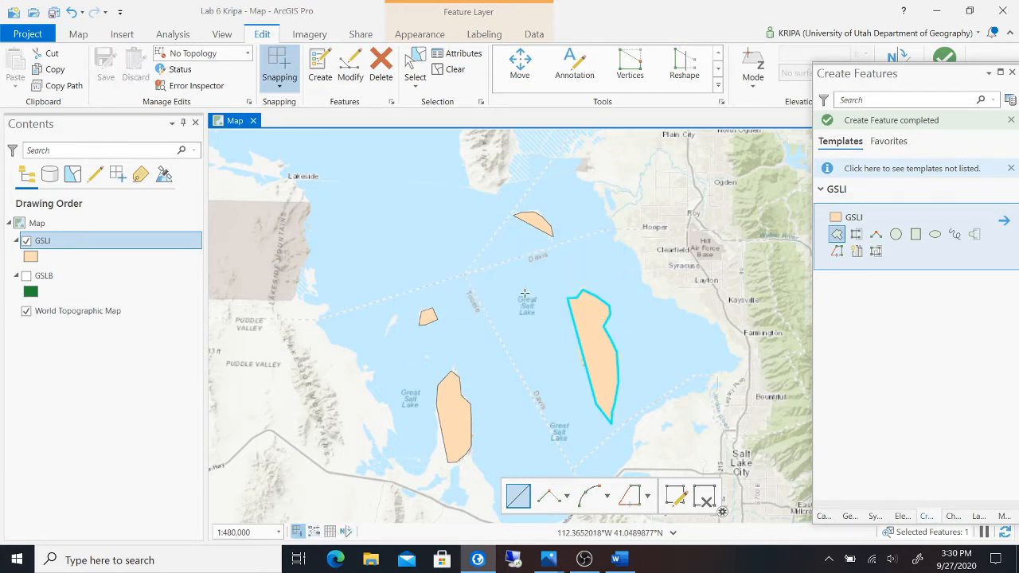
{"action": "left_click", "coordinate": [454, 70]}
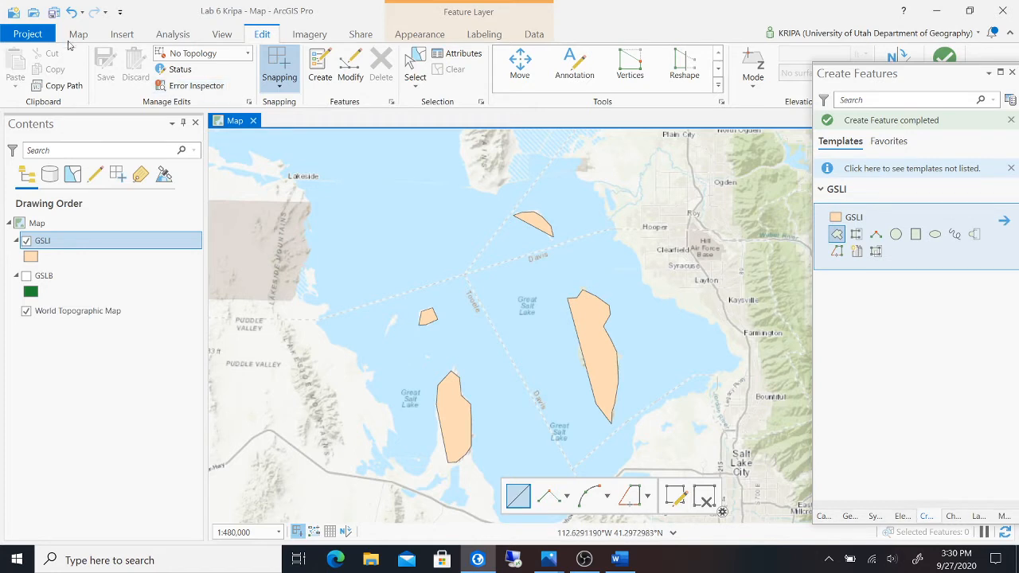
{"action": "left_click", "coordinate": [54, 11]}
- Turn on the GSLB lake boundary layer beneath the islands, show its whole extent in the map and save the project
{"action": "left_click", "coordinate": [27, 276]}
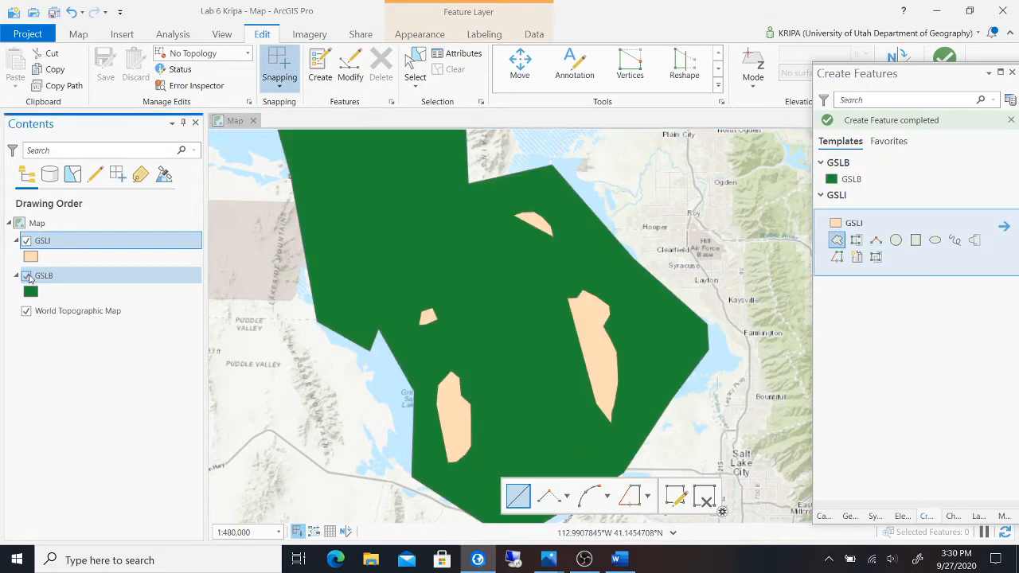
{"action": "scroll", "coordinate": [711, 263], "scroll_direction": "down", "scroll_amount": 3}
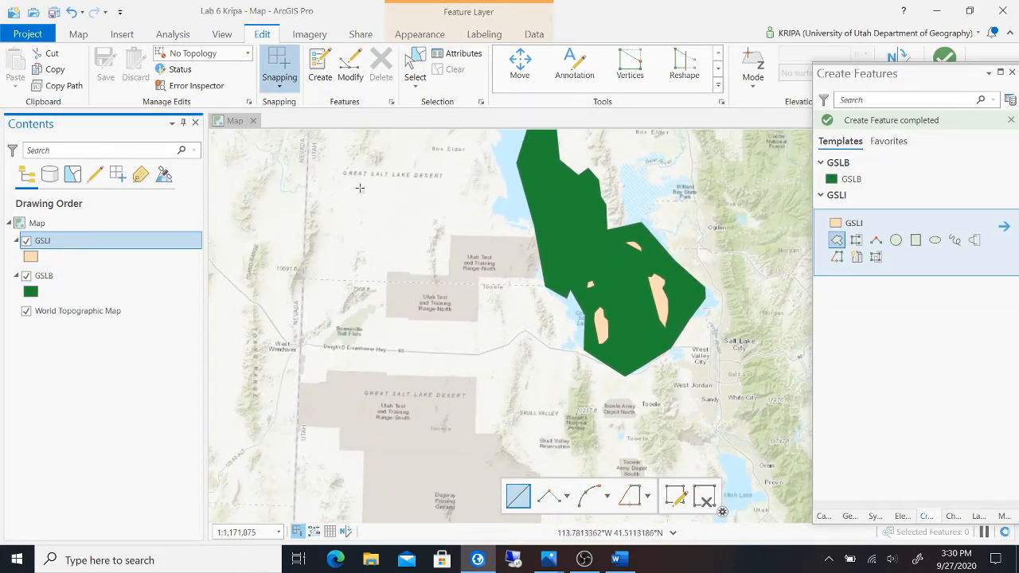
{"action": "left_click", "coordinate": [77, 34]}
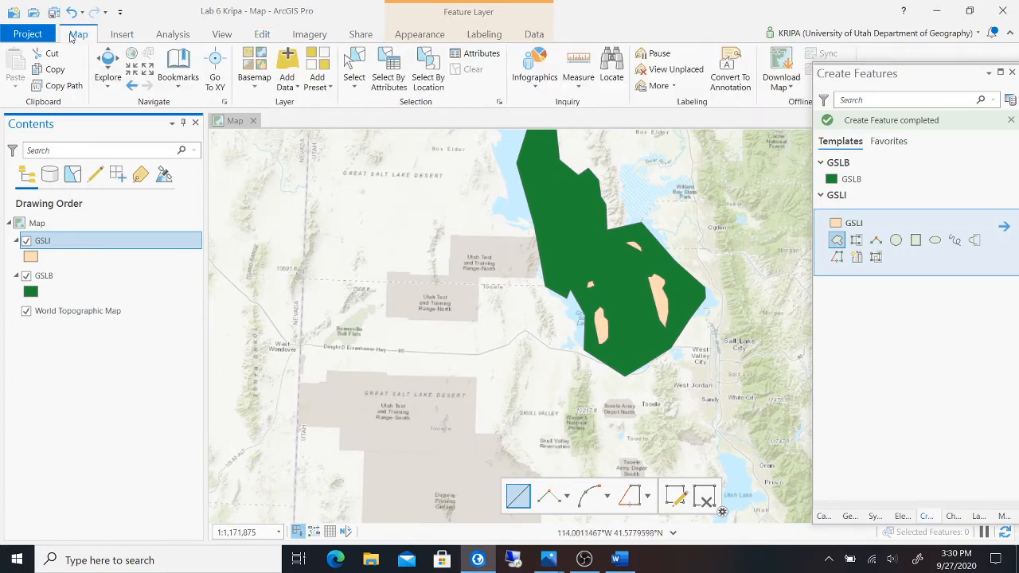
{"action": "left_click", "coordinate": [107, 67]}
{"action": "left_click_drag", "start_coordinate": [697, 179], "coordinate": [619, 237]}
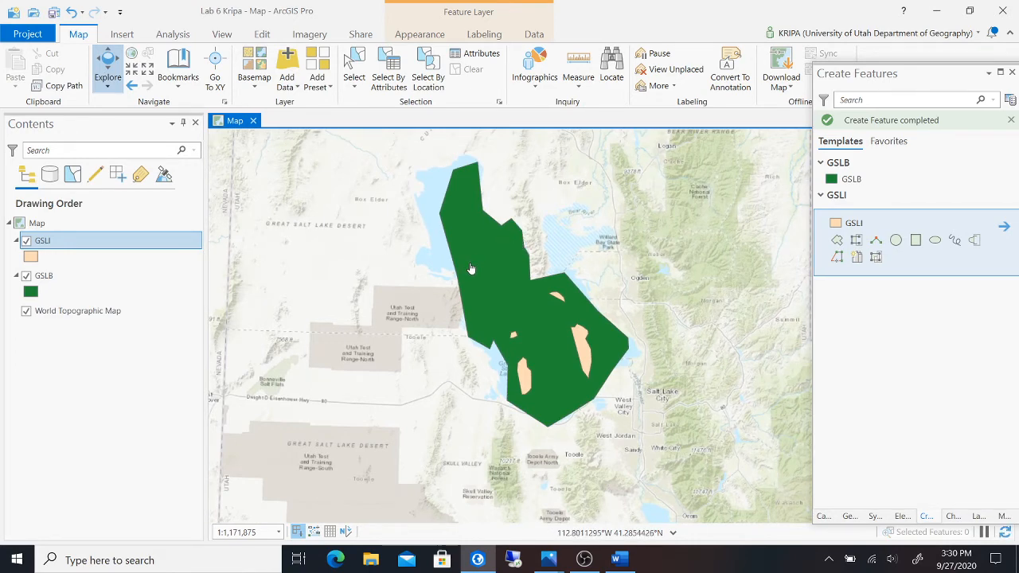
{"action": "left_click_drag", "start_coordinate": [635, 236], "coordinate": [639, 262]}
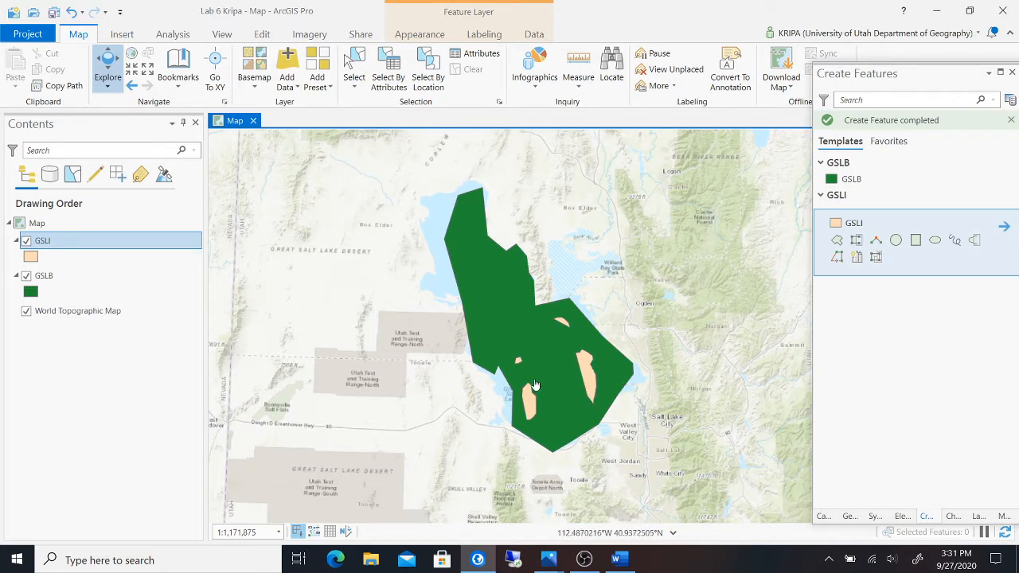
{"action": "left_click", "coordinate": [53, 12]}
- Search the geoprocessing tools for "erase" and open the Erase analysis tool
{"action": "left_click", "coordinate": [177, 36]}
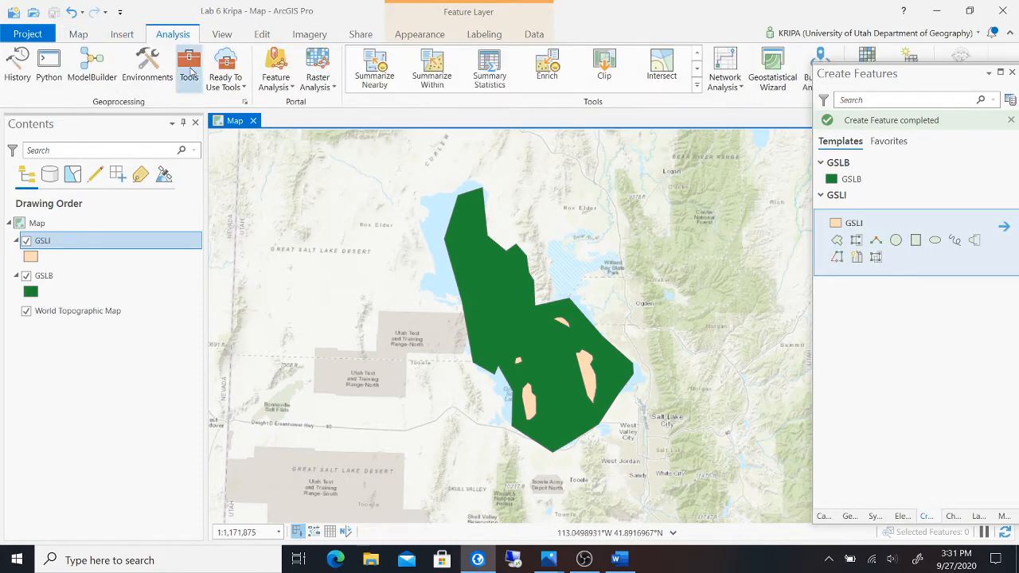
{"action": "left_click", "coordinate": [189, 70]}
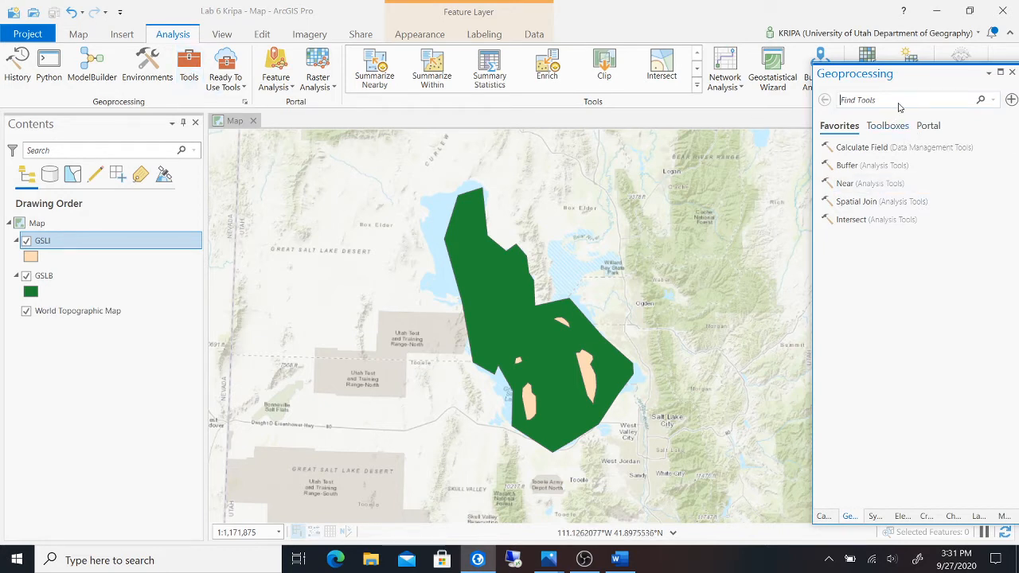
{"action": "type", "text": "erase"}
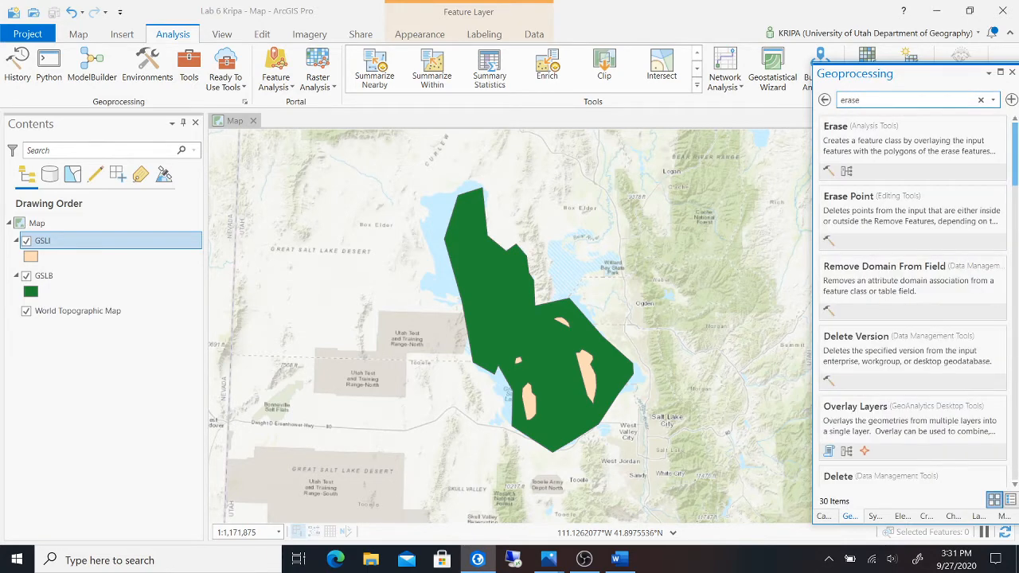
{"action": "left_click", "coordinate": [908, 152]}
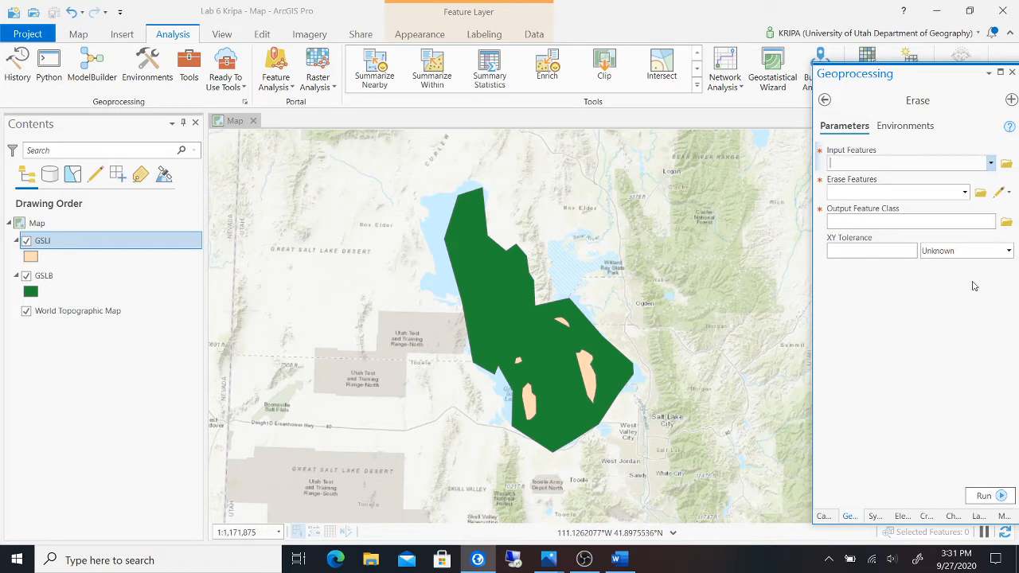
- Erase the GSLI islands from the GSLB lake boundary into the output feature class GSLB_Erase and save the project
{"action": "left_click", "coordinate": [991, 165]}
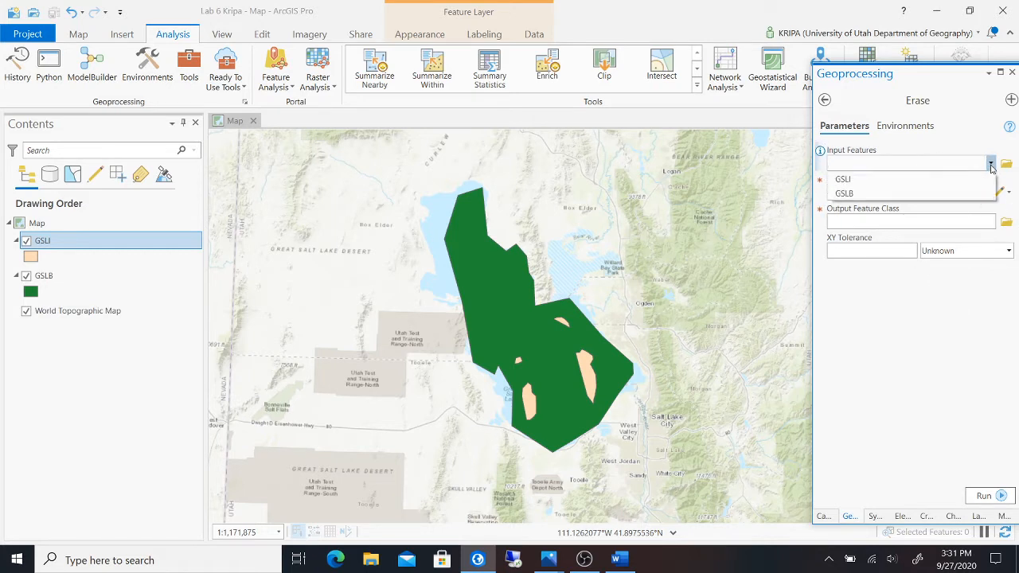
{"action": "left_click", "coordinate": [908, 194]}
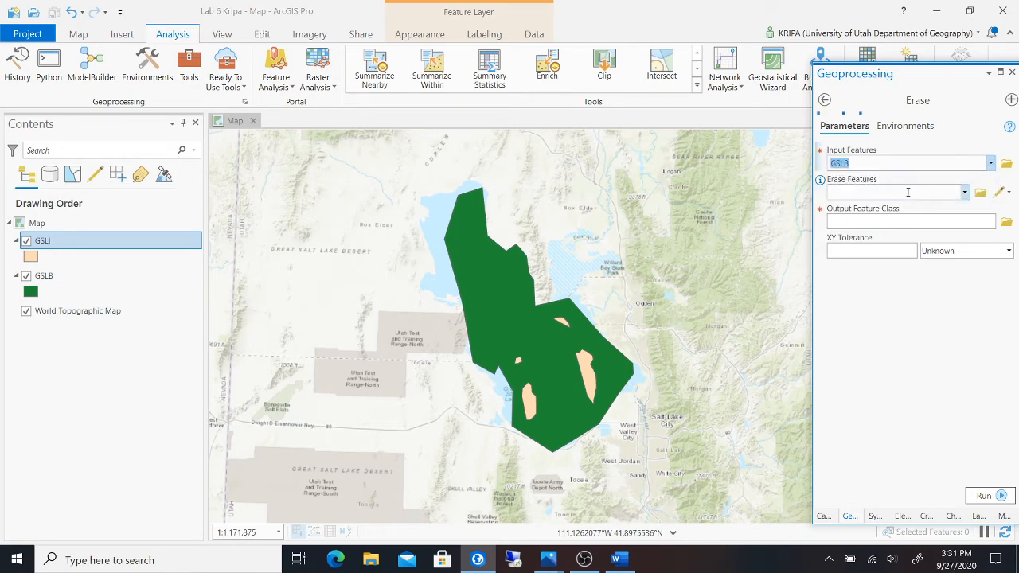
{"action": "left_click", "coordinate": [965, 194]}
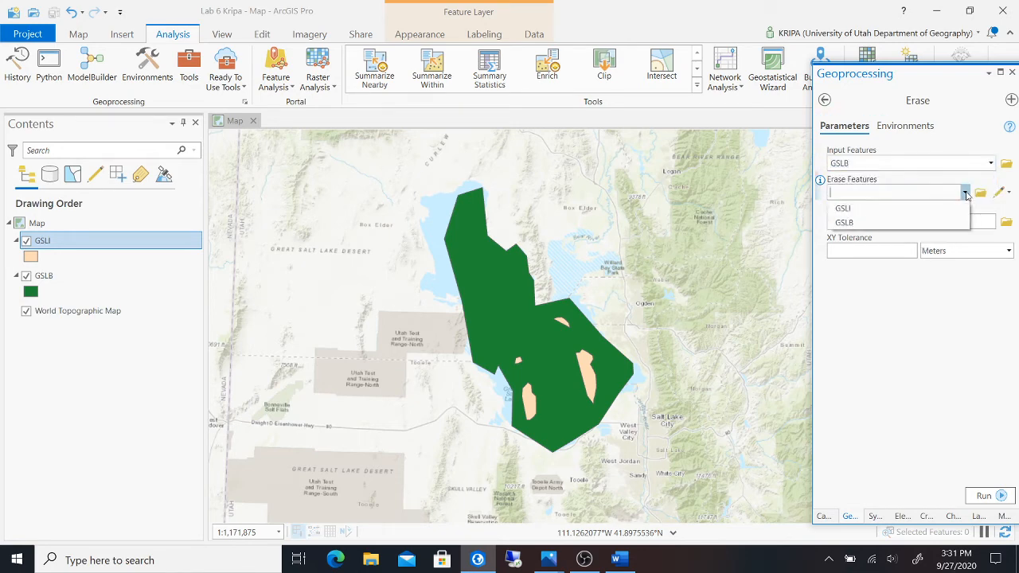
{"action": "left_click", "coordinate": [926, 208]}
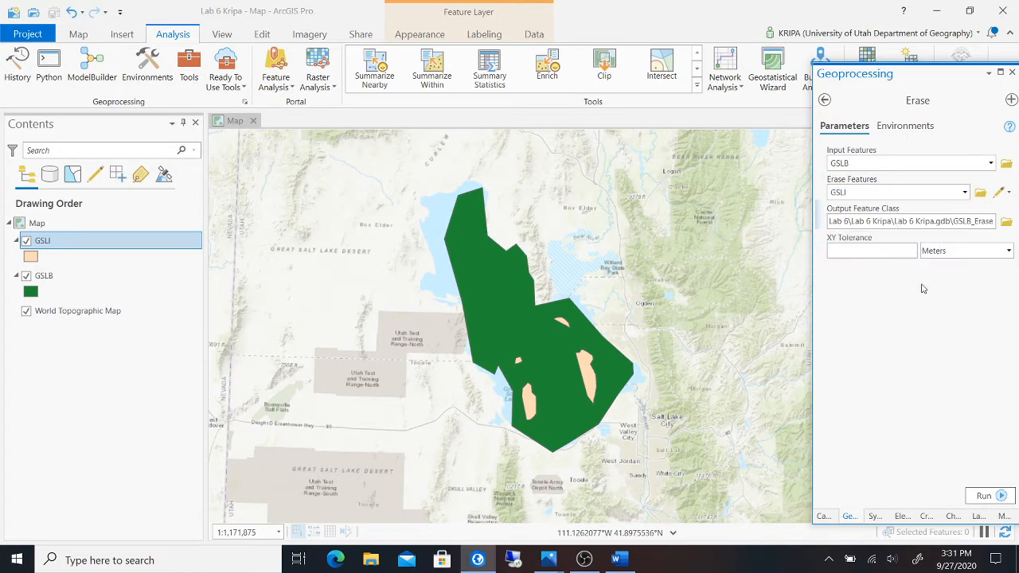
{"action": "left_click", "coordinate": [985, 496]}
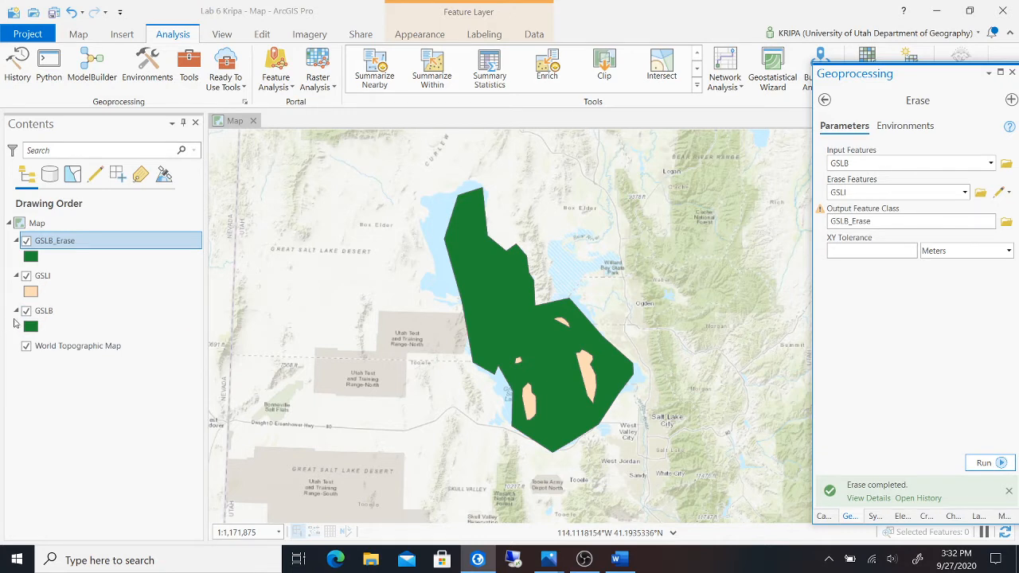
{"action": "left_click", "coordinate": [54, 12]}
- Turn off the GSLB and GSLI layers and inspect the island cutouts in the erased lake polygon
{"action": "left_click", "coordinate": [26, 311]}
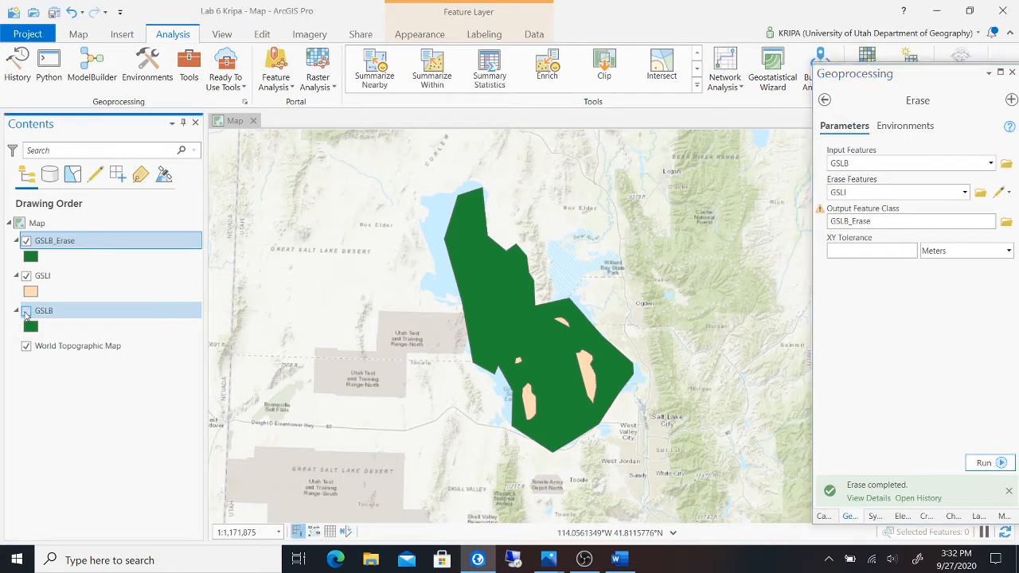
{"action": "left_click", "coordinate": [27, 311]}
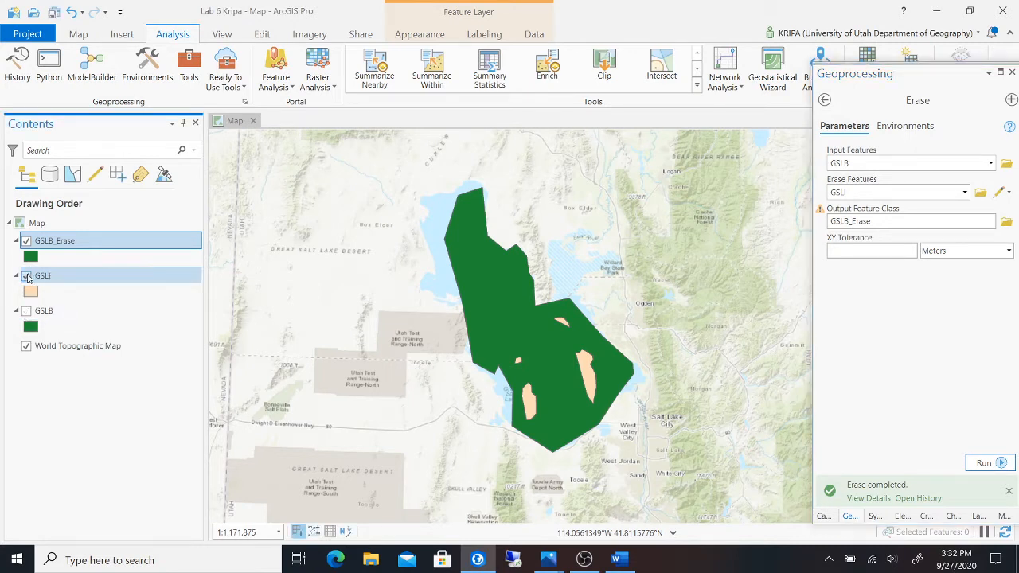
{"action": "left_click", "coordinate": [26, 276]}
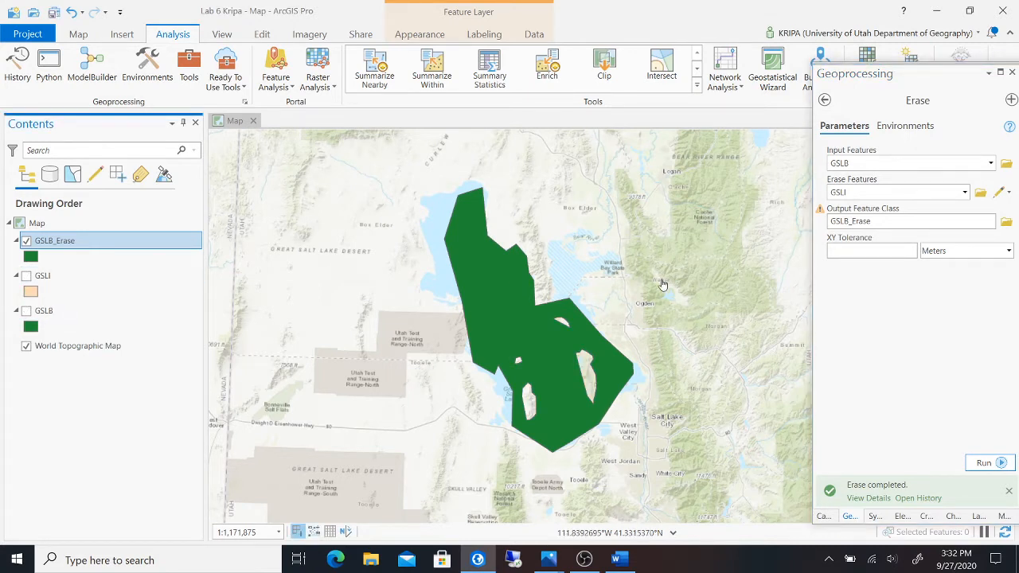
{"action": "scroll", "coordinate": [625, 308], "scroll_direction": "up", "scroll_amount": 2}
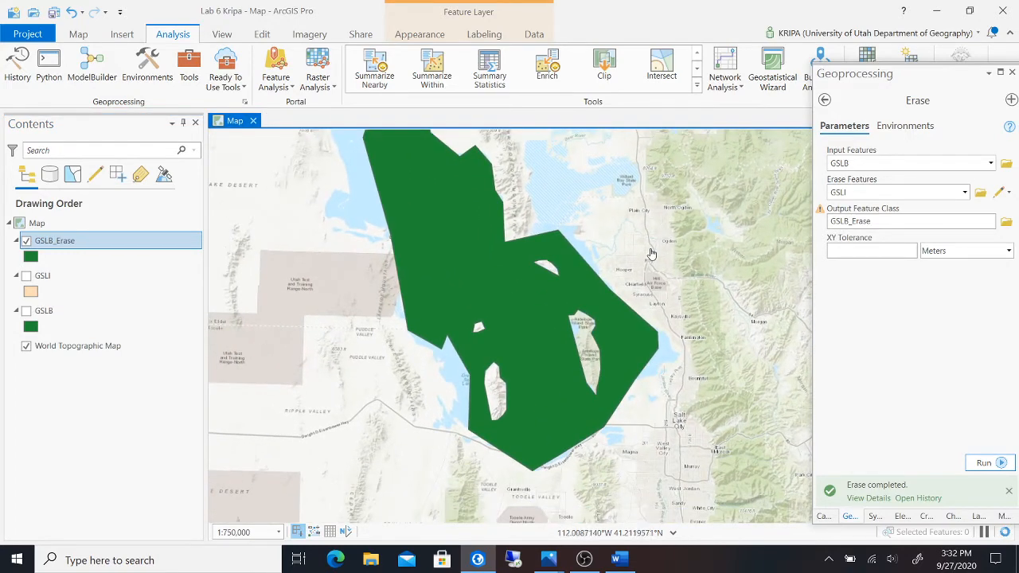
{"action": "scroll", "coordinate": [651, 256], "scroll_direction": "up", "scroll_amount": 4}
{"action": "scroll", "coordinate": [651, 259], "scroll_direction": "down", "scroll_amount": 2}
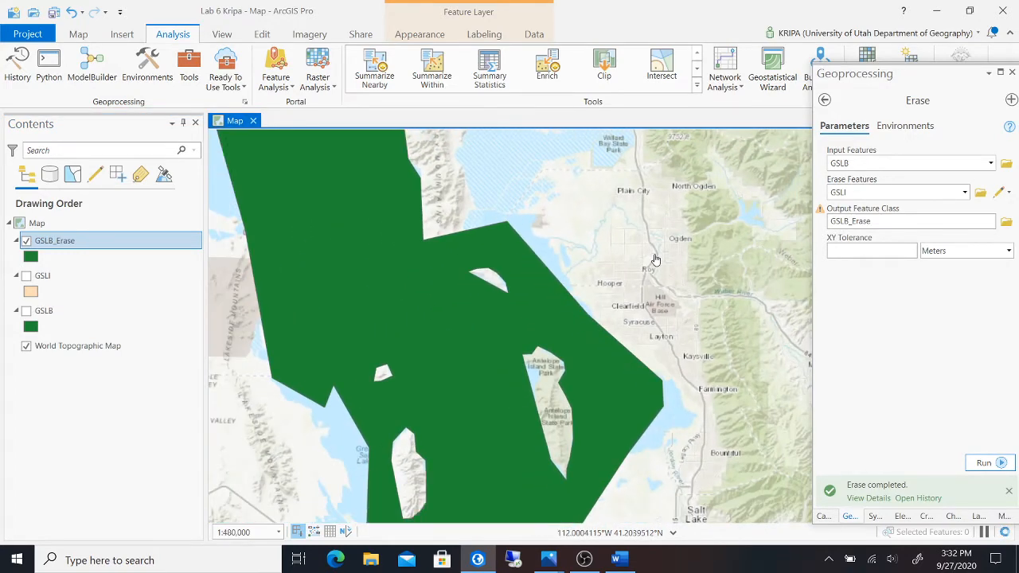
{"action": "scroll", "coordinate": [655, 258], "scroll_direction": "down", "scroll_amount": 2}
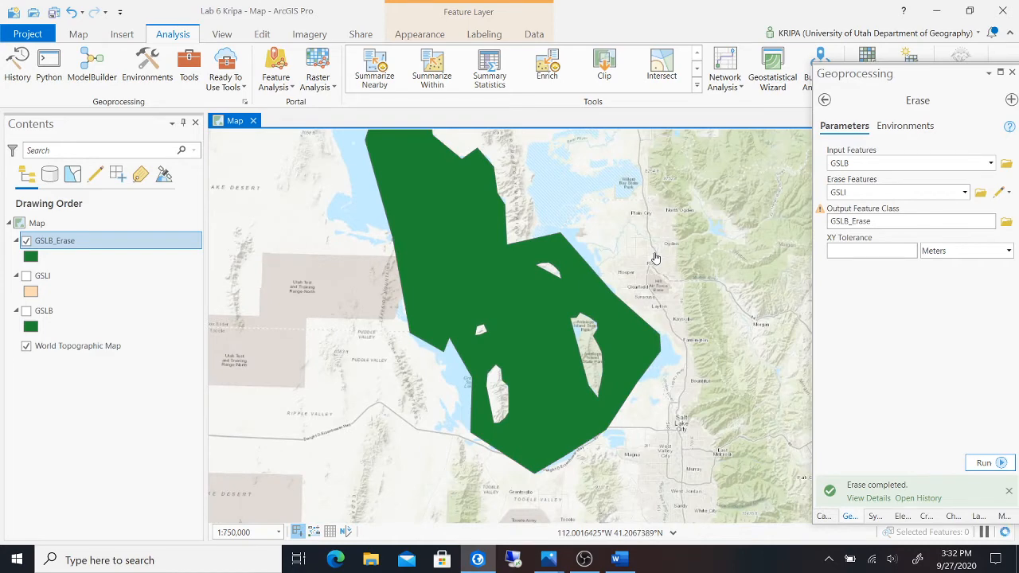
{"action": "left_click_drag", "start_coordinate": [655, 258], "coordinate": [620, 287]}
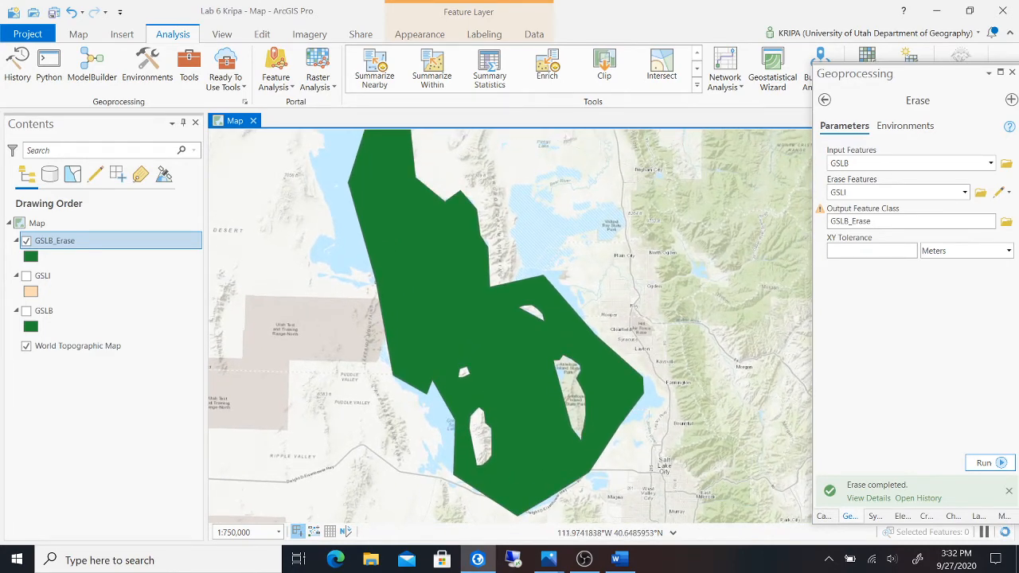
- Switch to the GEOG_3100_Lab_06 document in Word and read the instructions under step 3 on removing islands and the data source attribute
{"action": "left_click", "coordinate": [618, 561]}
{"action": "scroll", "coordinate": [541, 393], "scroll_direction": "up", "scroll_amount": 8}
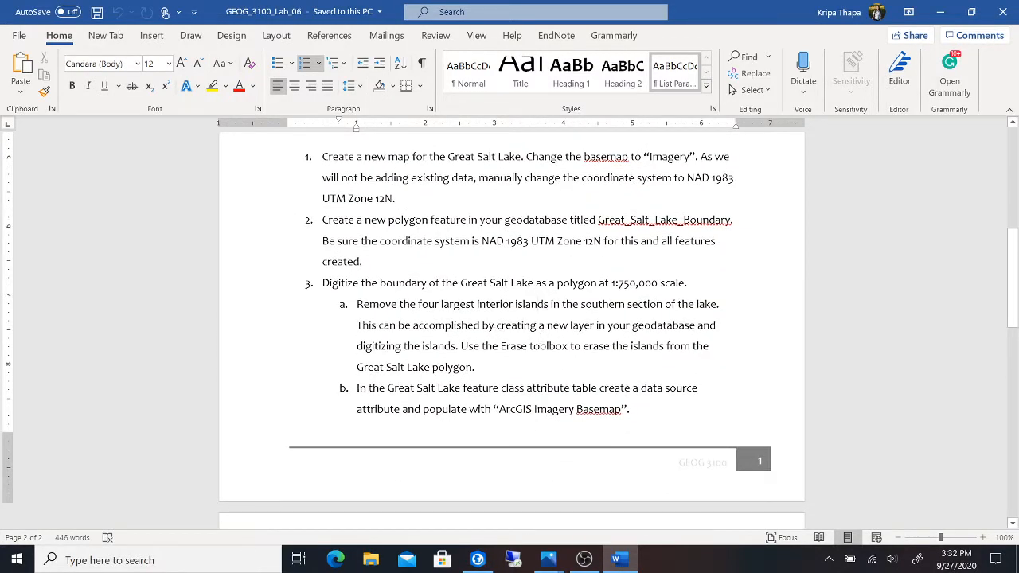
{"action": "scroll", "coordinate": [541, 337], "scroll_direction": "up", "scroll_amount": 2}
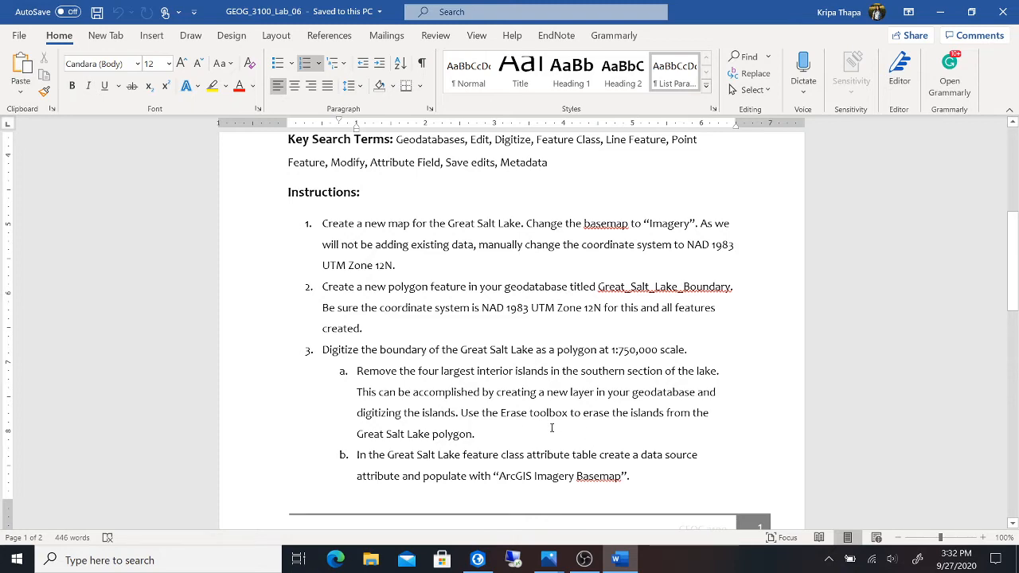
{"action": "scroll", "coordinate": [550, 429], "scroll_direction": "down", "scroll_amount": 3}
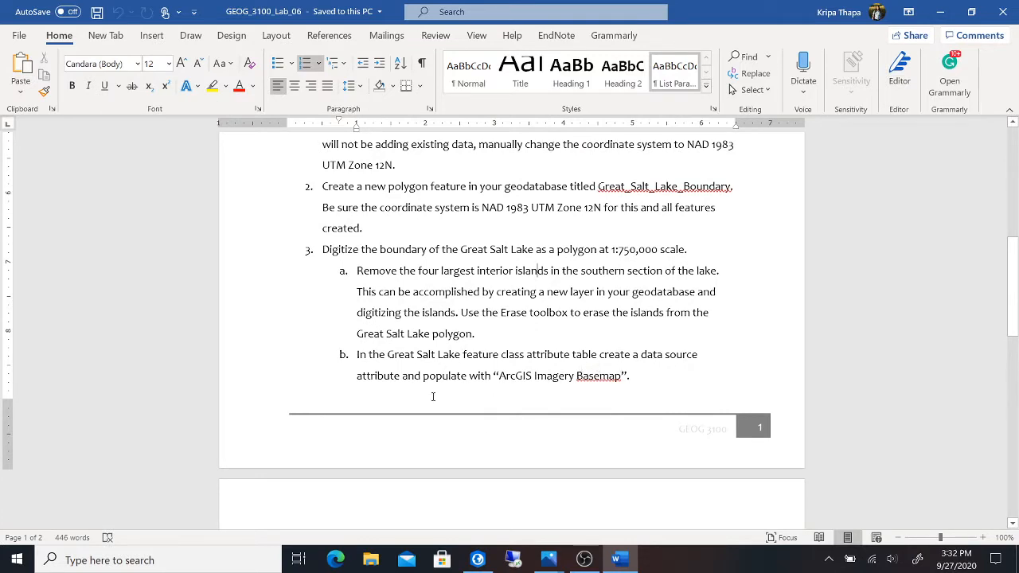
- Switch back to ArcGIS Pro and apply the Water (area) symbol to the GSLB_Erase layer
{"action": "left_click", "coordinate": [477, 559]}
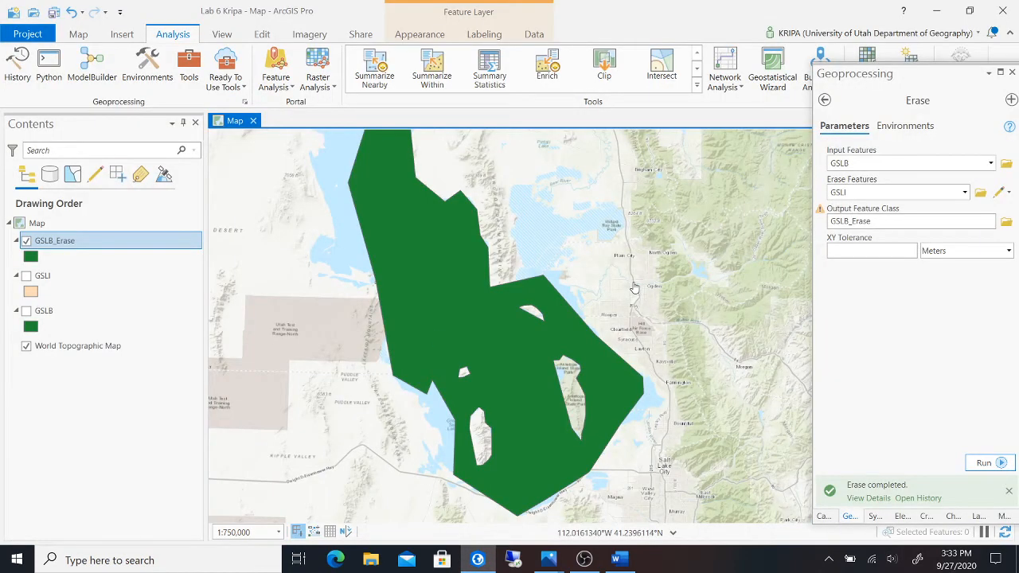
{"action": "left_click_drag", "start_coordinate": [643, 278], "coordinate": [651, 301]}
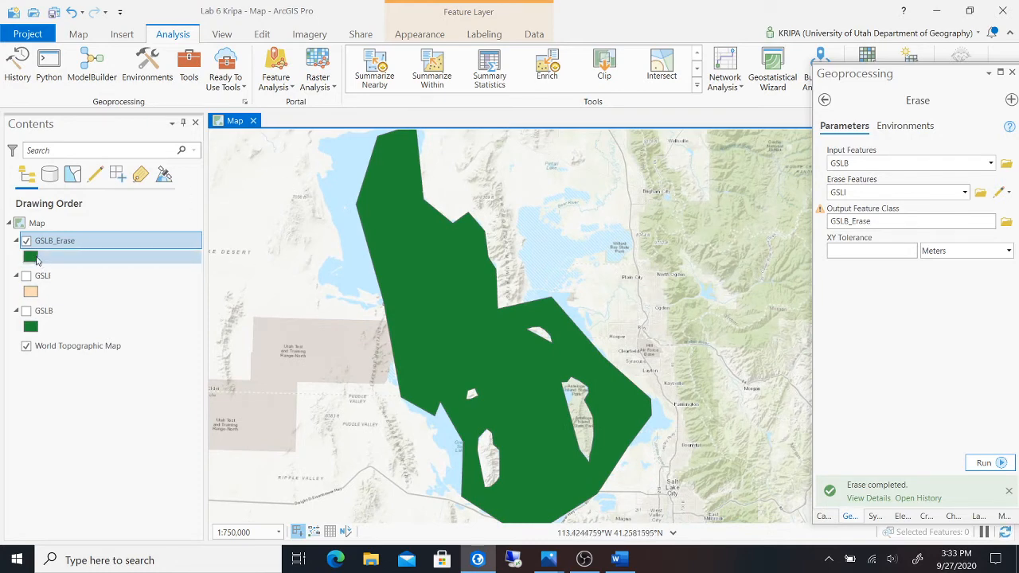
{"action": "left_click", "coordinate": [36, 258]}
{"action": "left_click", "coordinate": [89, 243]}
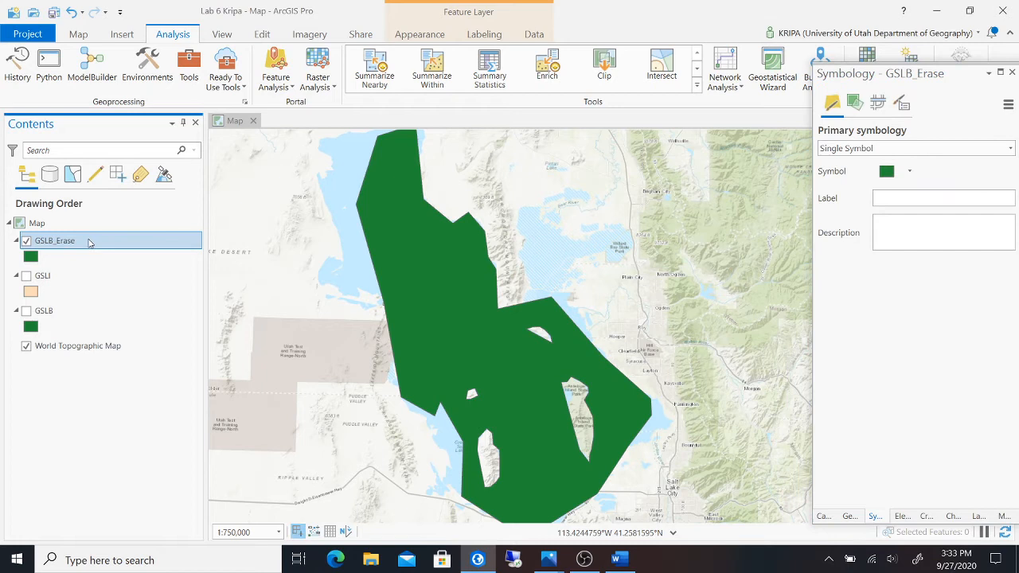
{"action": "left_click", "coordinate": [32, 258]}
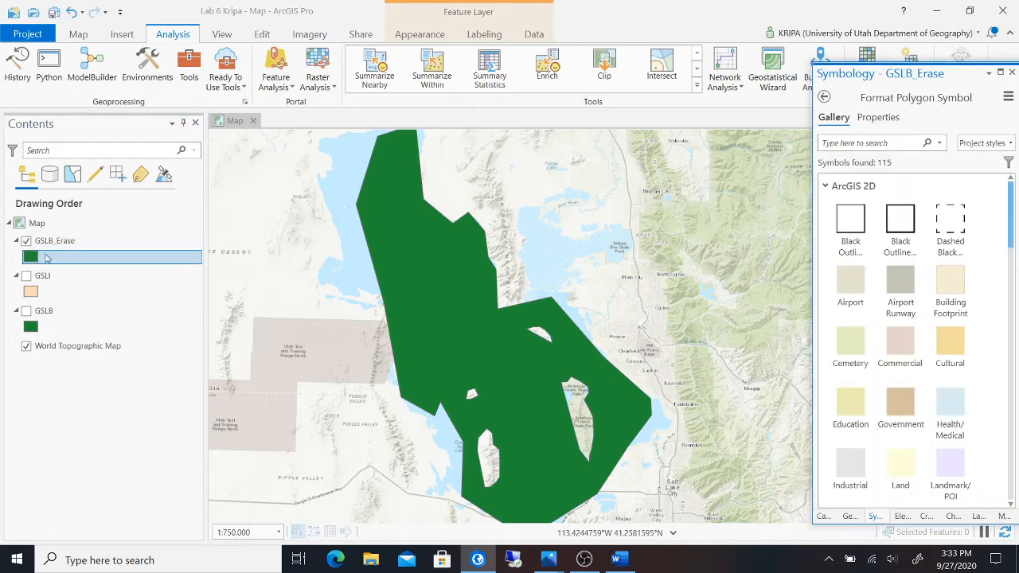
{"action": "scroll", "coordinate": [979, 405], "scroll_direction": "down", "scroll_amount": 2}
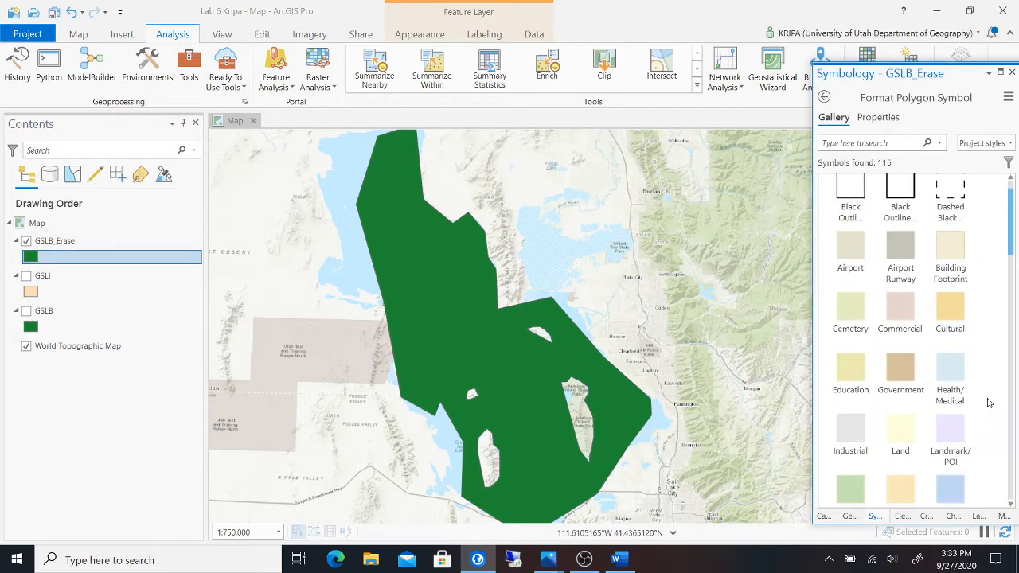
{"action": "left_click", "coordinate": [963, 421]}
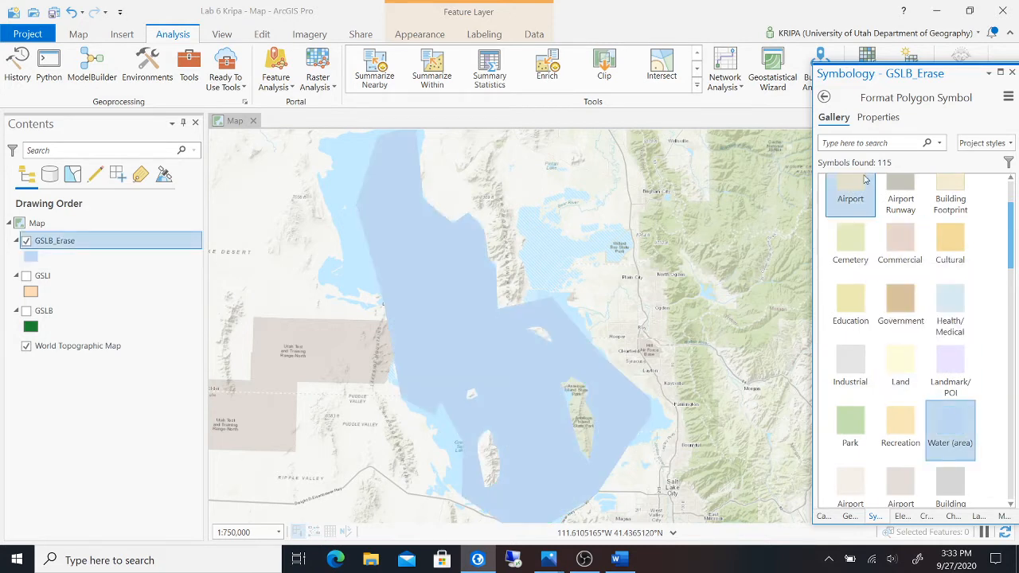
- Give the GSLB_Erase symbol a bright blue fill and a 1 pt outline, applying the changes
{"action": "left_click", "coordinate": [885, 119]}
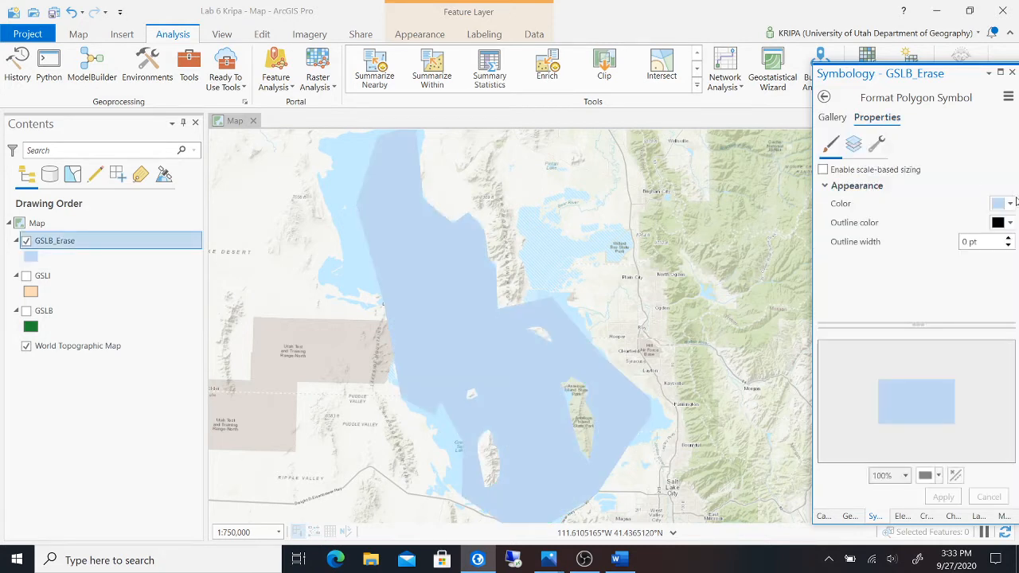
{"action": "left_click", "coordinate": [1008, 205]}
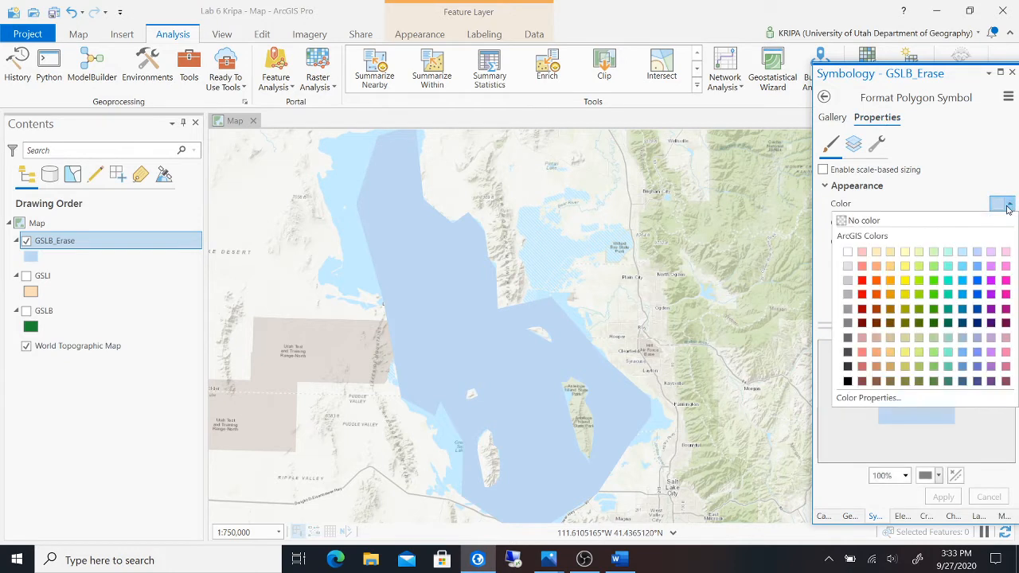
{"action": "left_click", "coordinate": [961, 284]}
{"action": "left_click", "coordinate": [943, 497]}
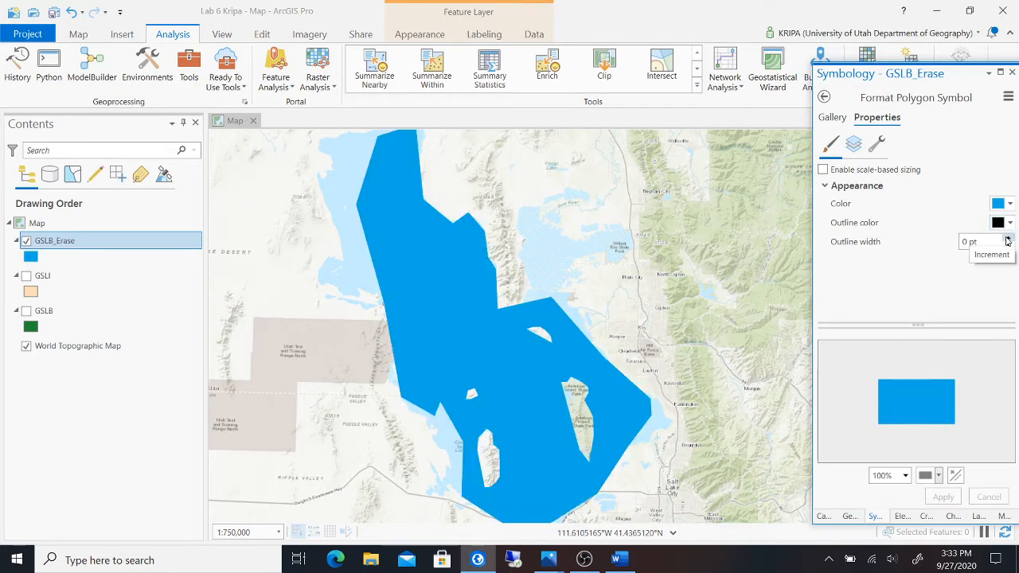
{"action": "left_click", "coordinate": [1008, 238]}
{"action": "left_click", "coordinate": [937, 500]}
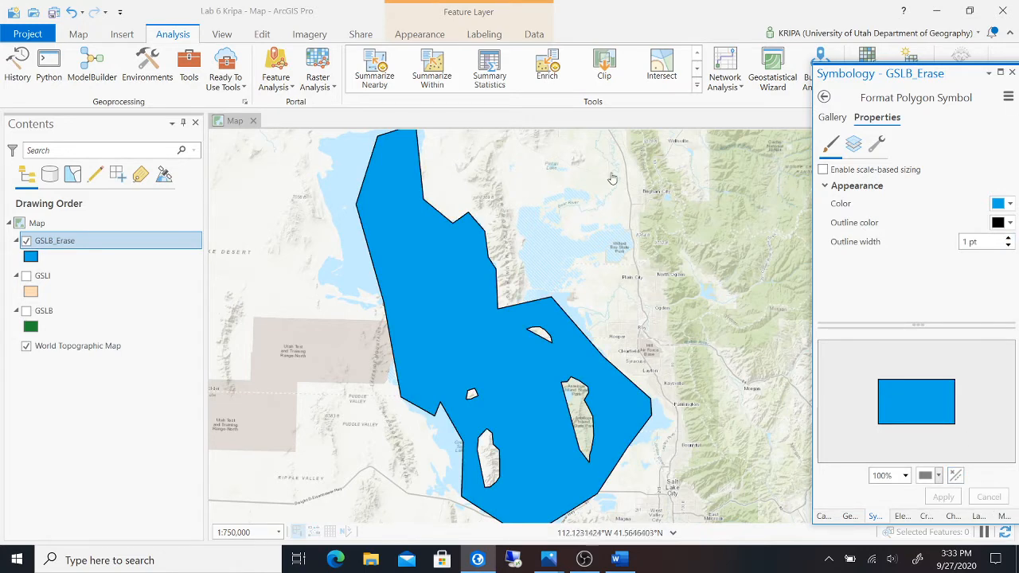
- Change the GSLB_Erase fill to a lighter blue and apply it
{"action": "mouse_move", "coordinate": [611, 182]}
{"action": "left_mouse_down"}
{"action": "mouse_move", "coordinate": [585, 202]}
{"action": "mouse_move", "coordinate": [597, 192]}
{"action": "left_mouse_up"}
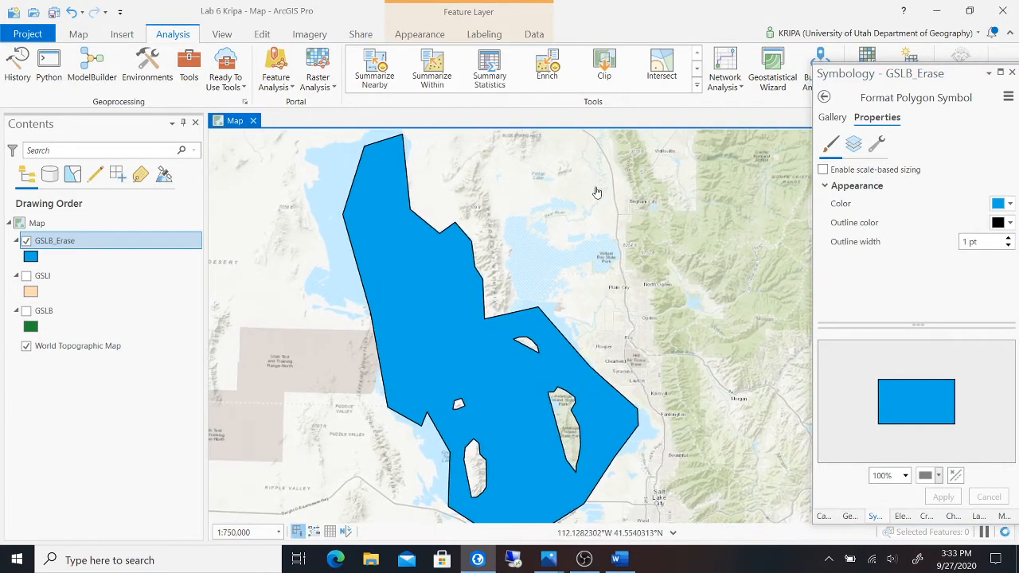
{"action": "left_click", "coordinate": [1003, 204]}
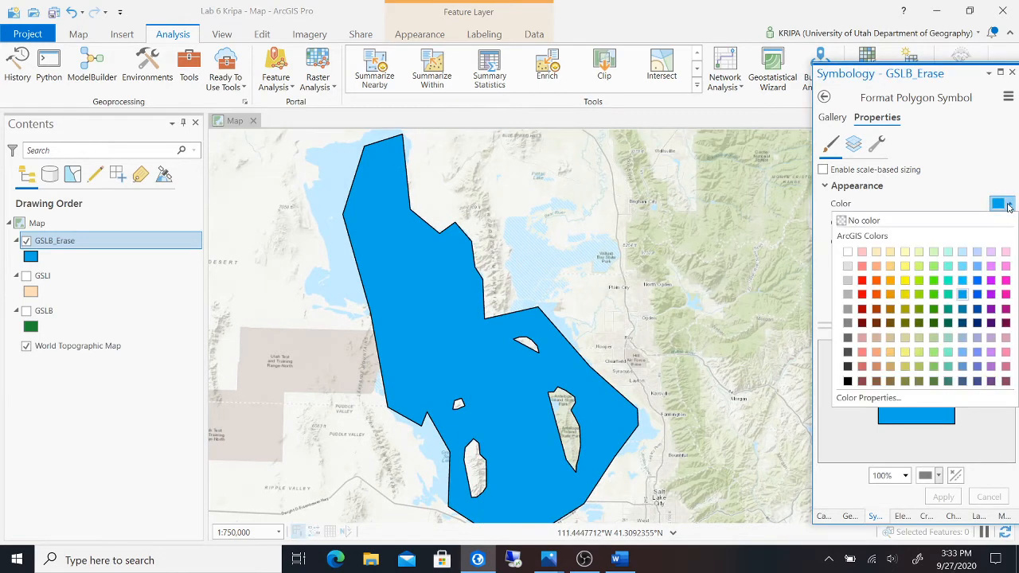
{"action": "left_click", "coordinate": [976, 266]}
{"action": "left_click", "coordinate": [947, 497]}
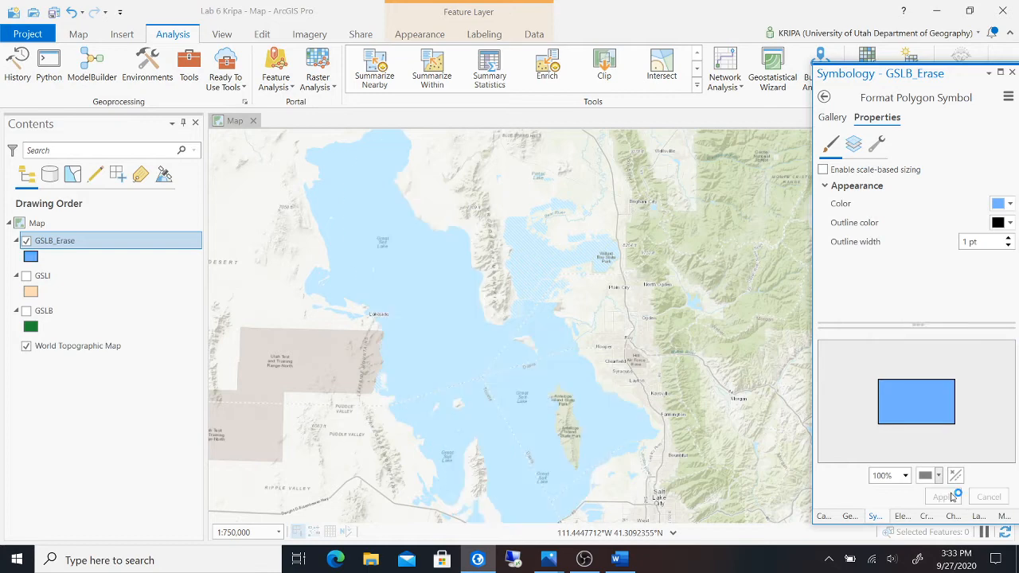
{"action": "left_click_drag", "start_coordinate": [639, 255], "coordinate": [638, 248]}
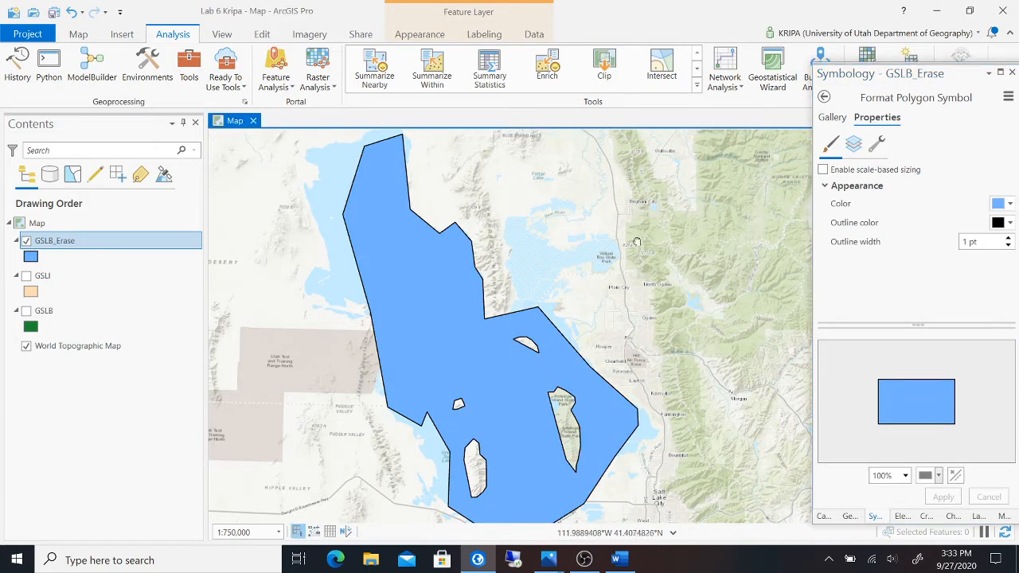
- Zoom the map out by a fixed amount to show the whole lake polygon and save the project
{"action": "left_click", "coordinate": [79, 35]}
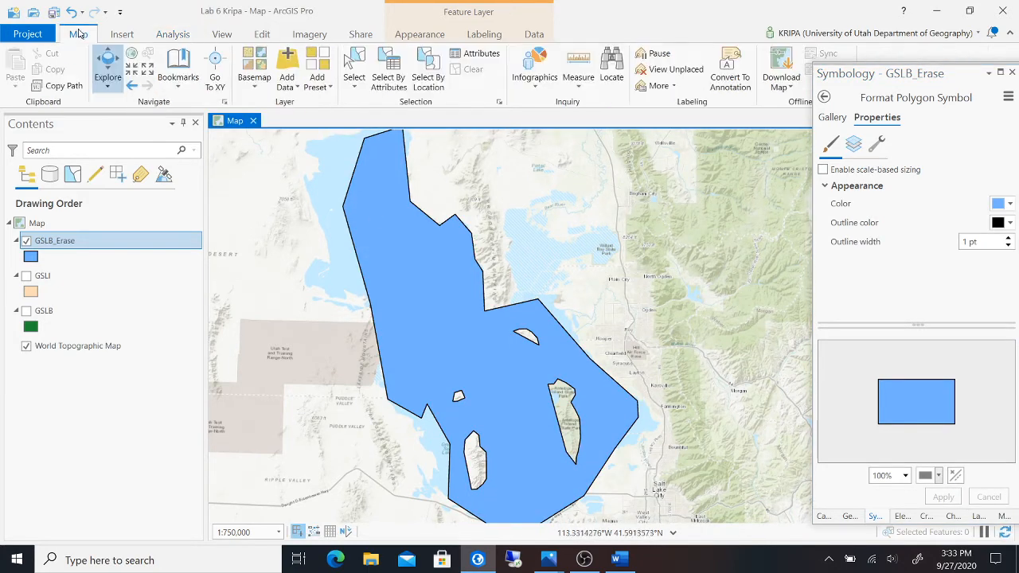
{"action": "left_click", "coordinate": [149, 69]}
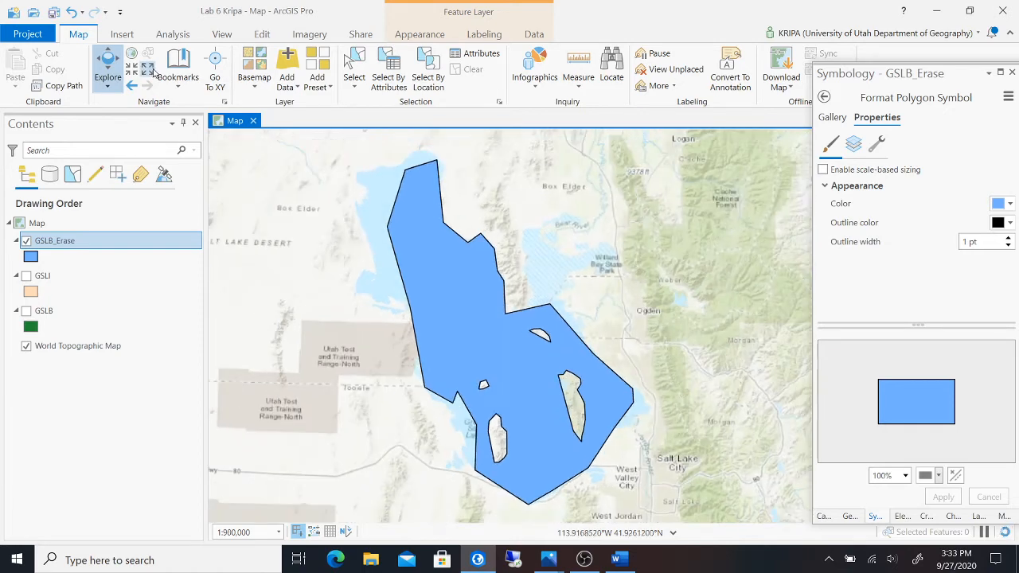
{"action": "left_click", "coordinate": [53, 12]}
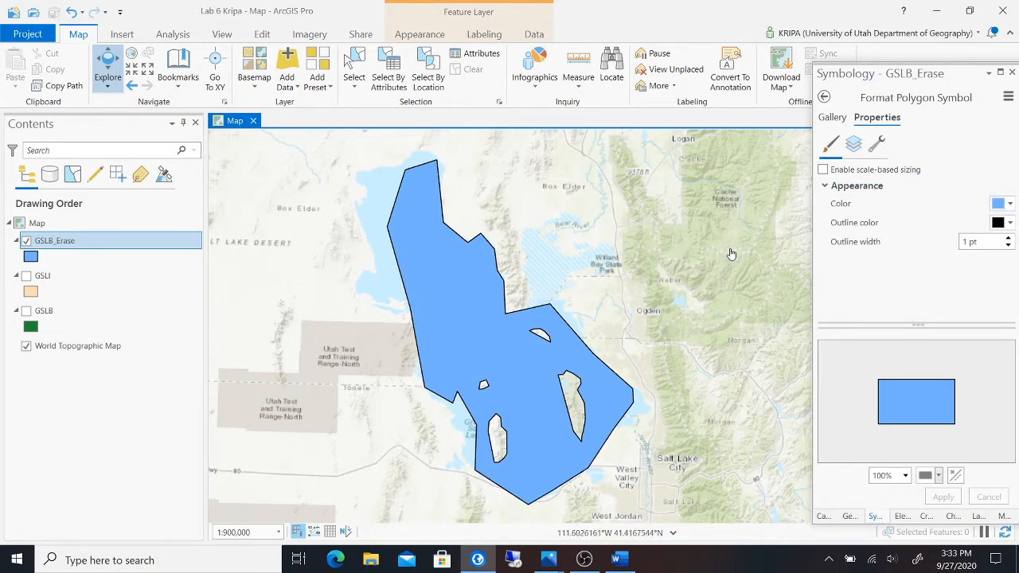
- Open the attribute table of the GSLB_Erase layer
{"action": "left_click_drag", "start_coordinate": [727, 248], "coordinate": [720, 246]}
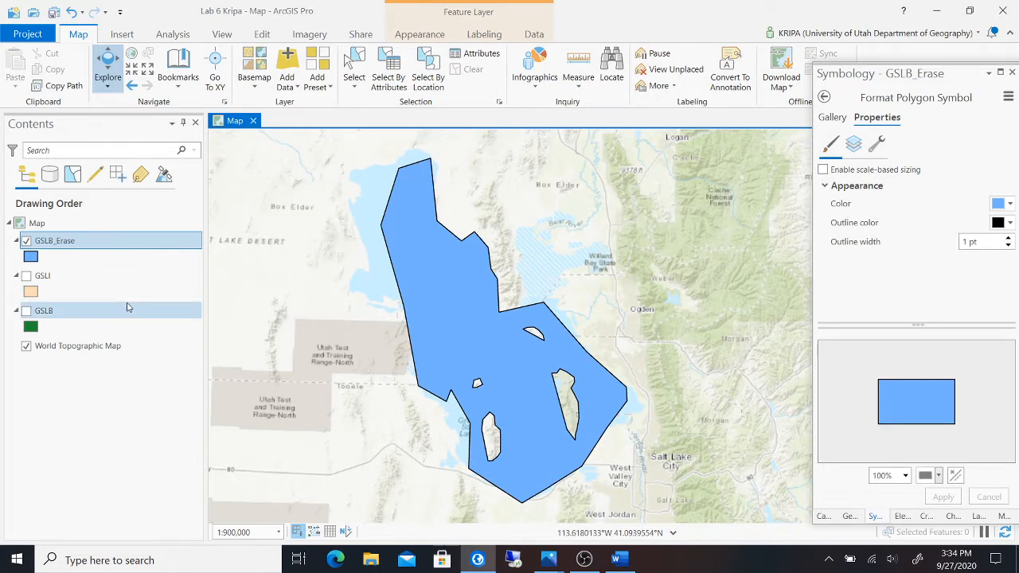
{"action": "right_click", "coordinate": [143, 244]}
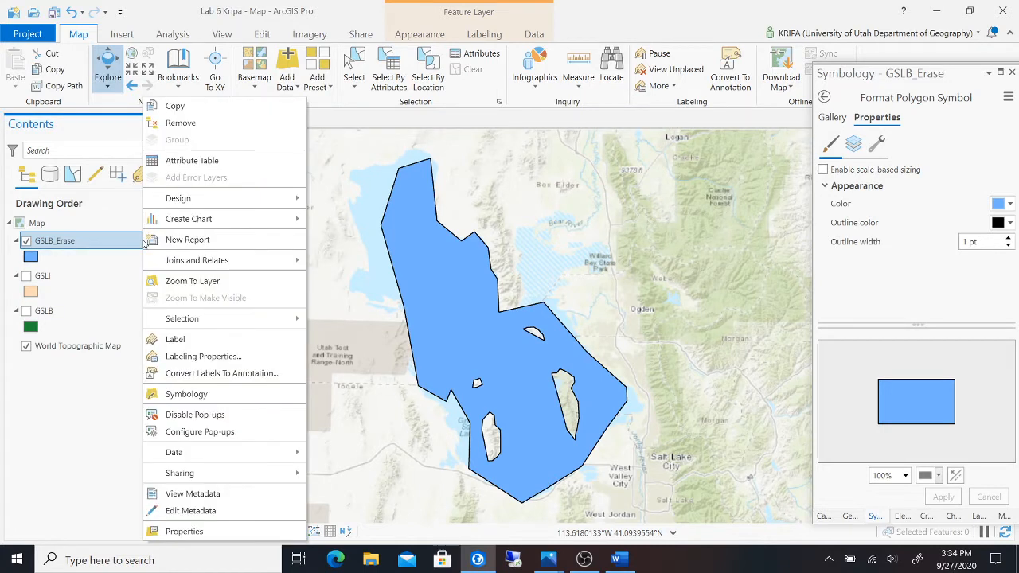
{"action": "left_click", "coordinate": [211, 162]}
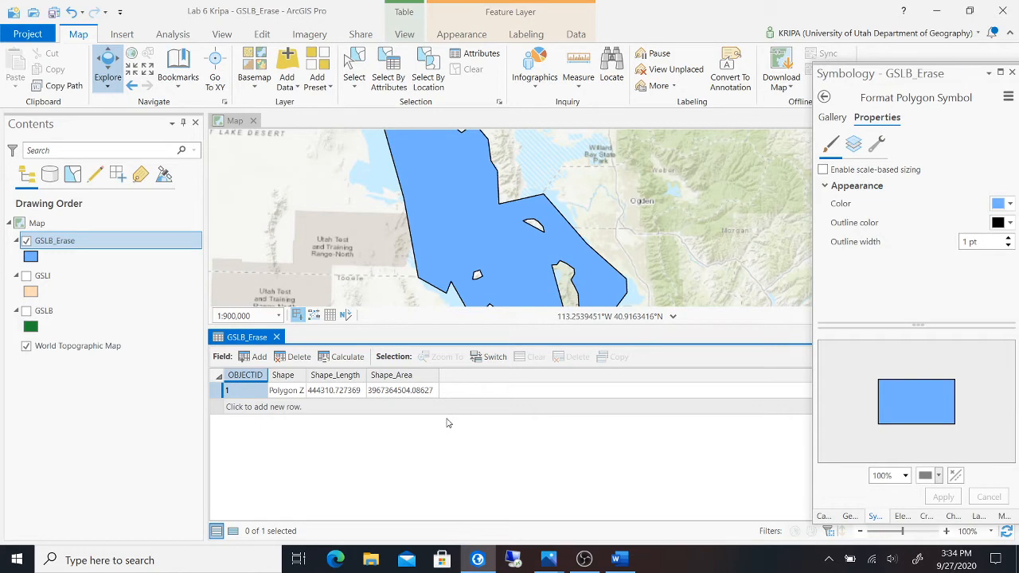
- Close the GSLB_Erase table and display the GSLB layer instead of GSLB_Erase, consulting the data source instruction in Word
{"action": "left_click", "coordinate": [276, 336]}
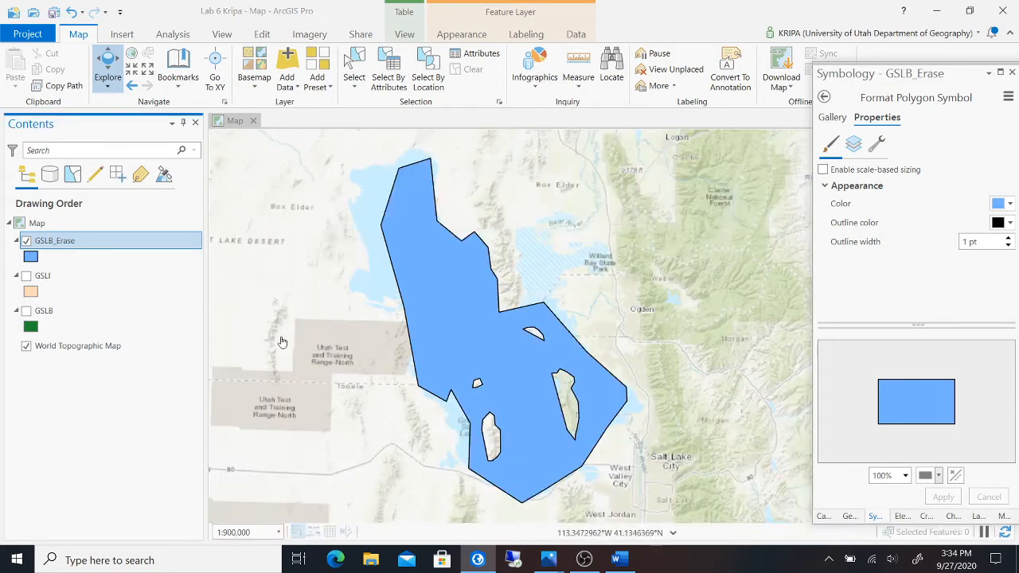
{"action": "left_click", "coordinate": [26, 241]}
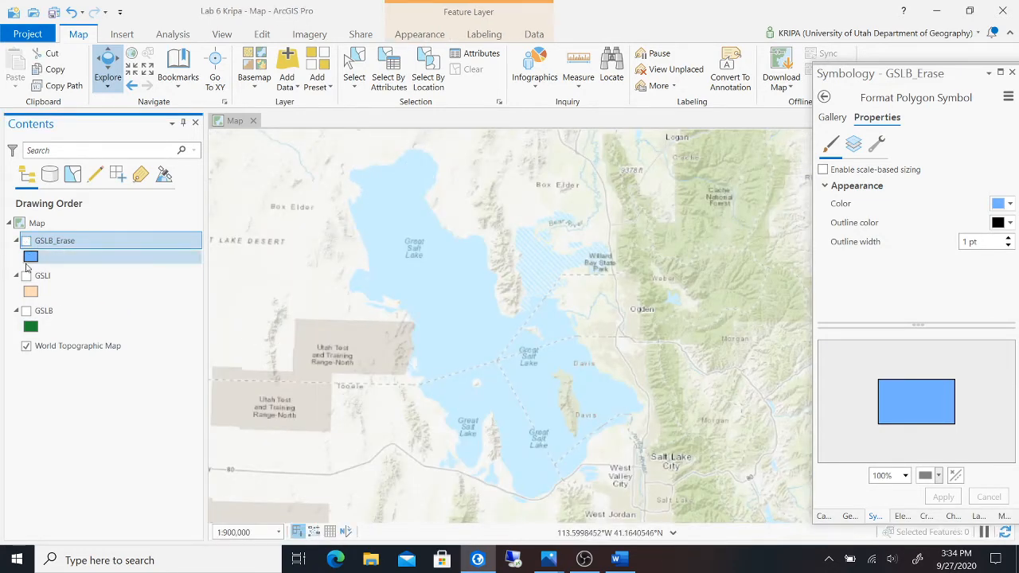
{"action": "left_click", "coordinate": [27, 310]}
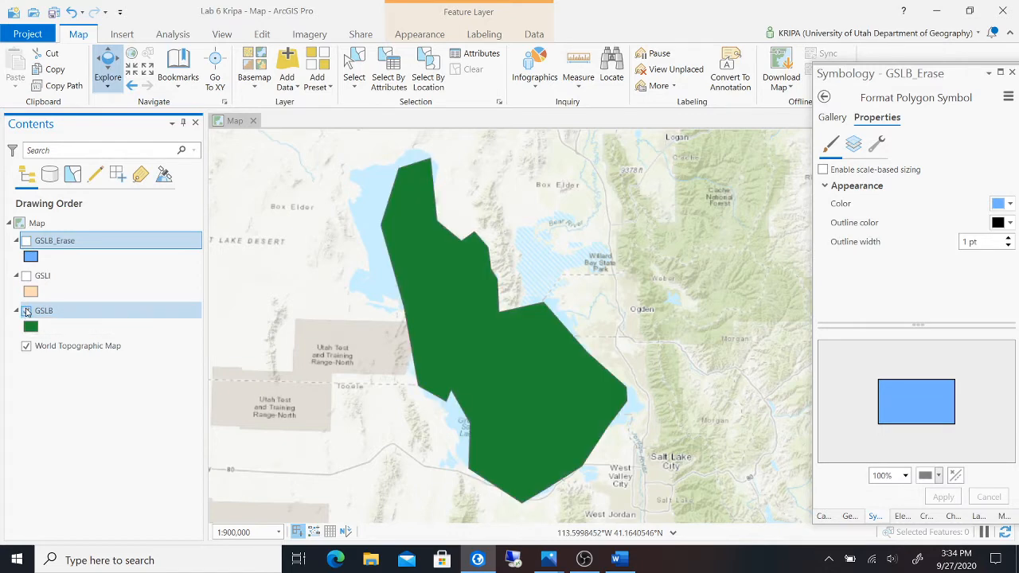
{"action": "left_click", "coordinate": [26, 311]}
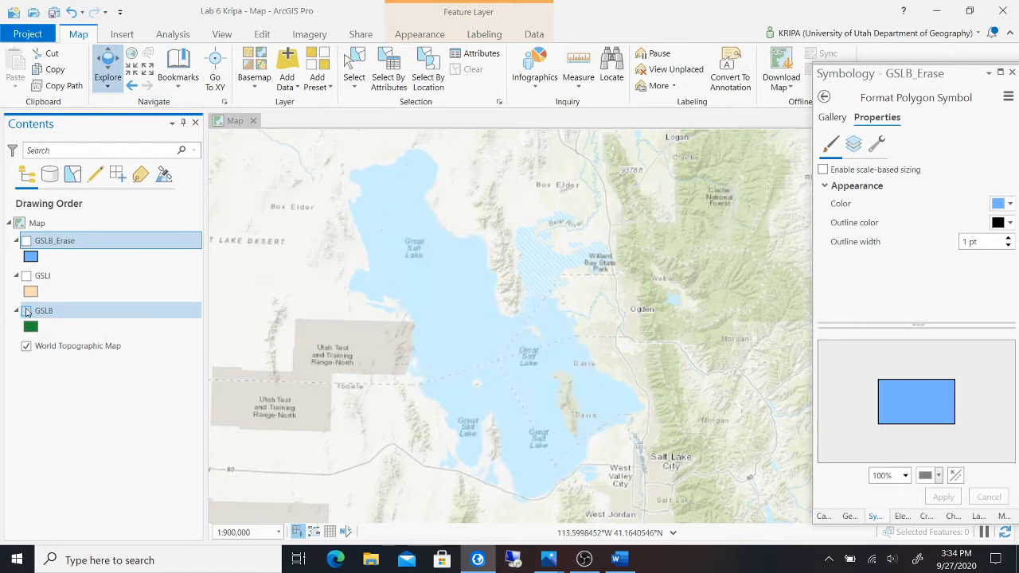
{"action": "left_click", "coordinate": [619, 560]}
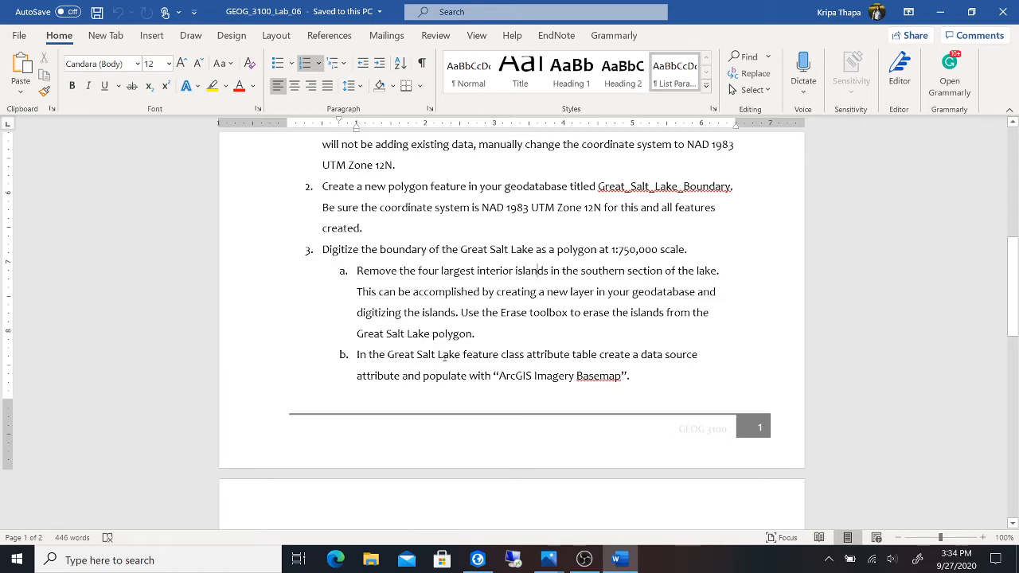
{"action": "left_click", "coordinate": [477, 560]}
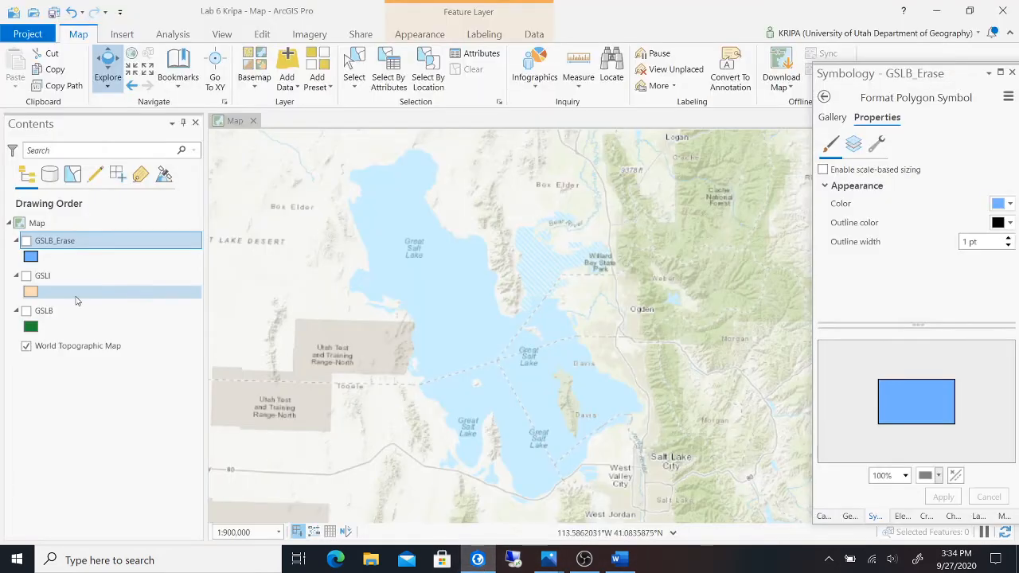
{"action": "left_click", "coordinate": [116, 313]}
{"action": "left_click", "coordinate": [26, 311]}
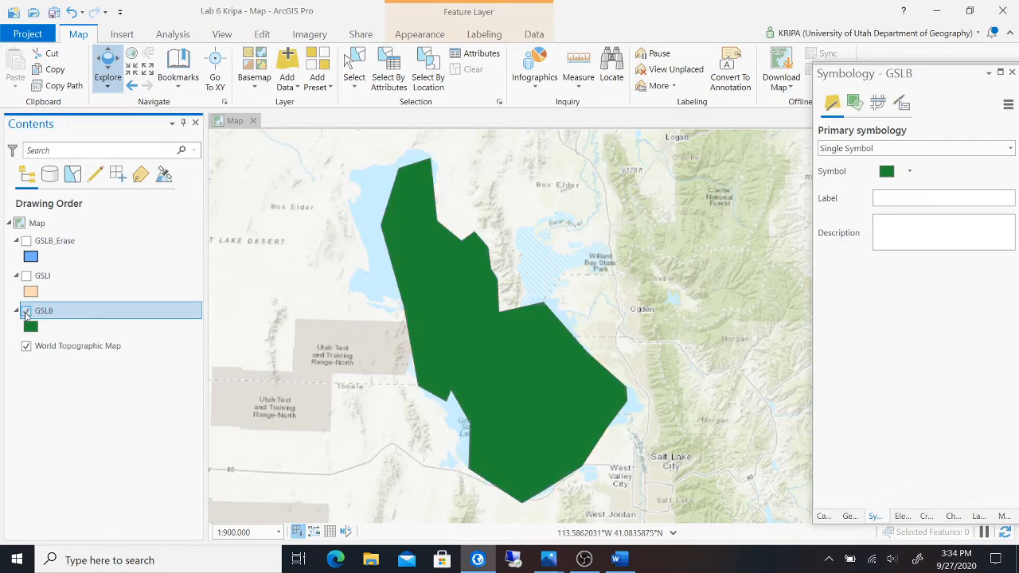
- Add a Text field named Data_Source, with the alias Data_Source, to the attribute table of the GSLB layer
{"action": "right_click", "coordinate": [112, 313]}
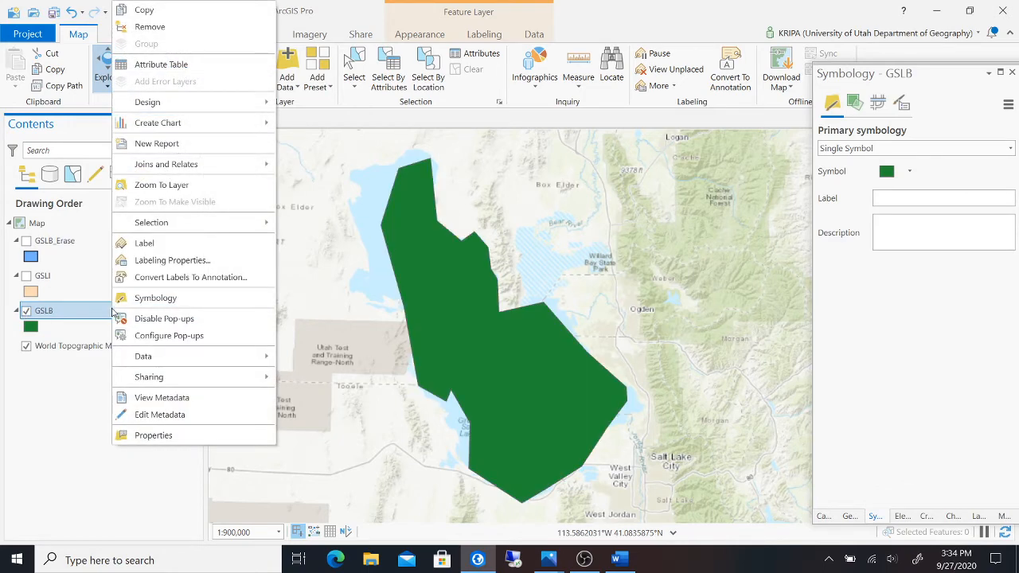
{"action": "left_click", "coordinate": [217, 64]}
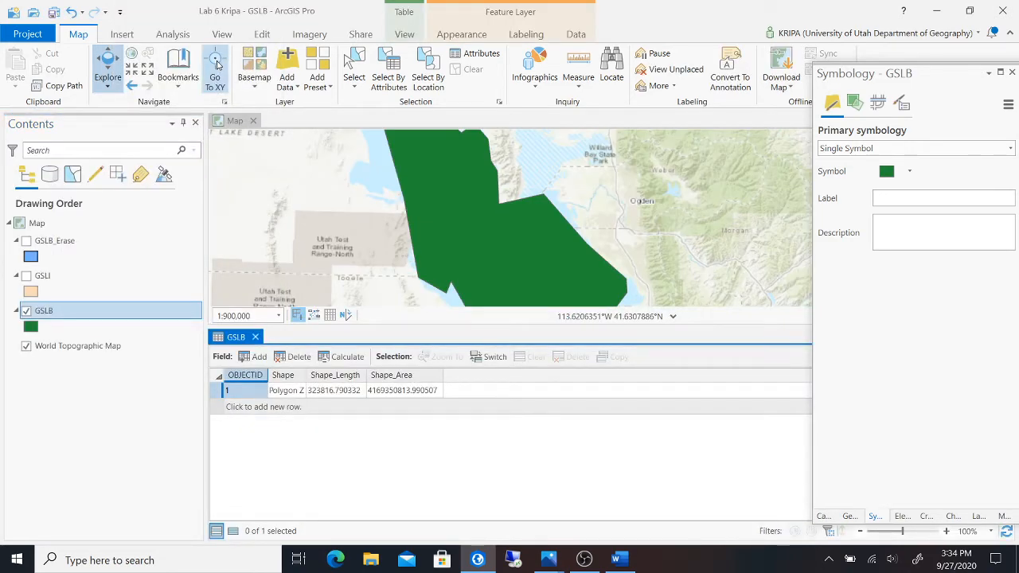
{"action": "left_click", "coordinate": [254, 355]}
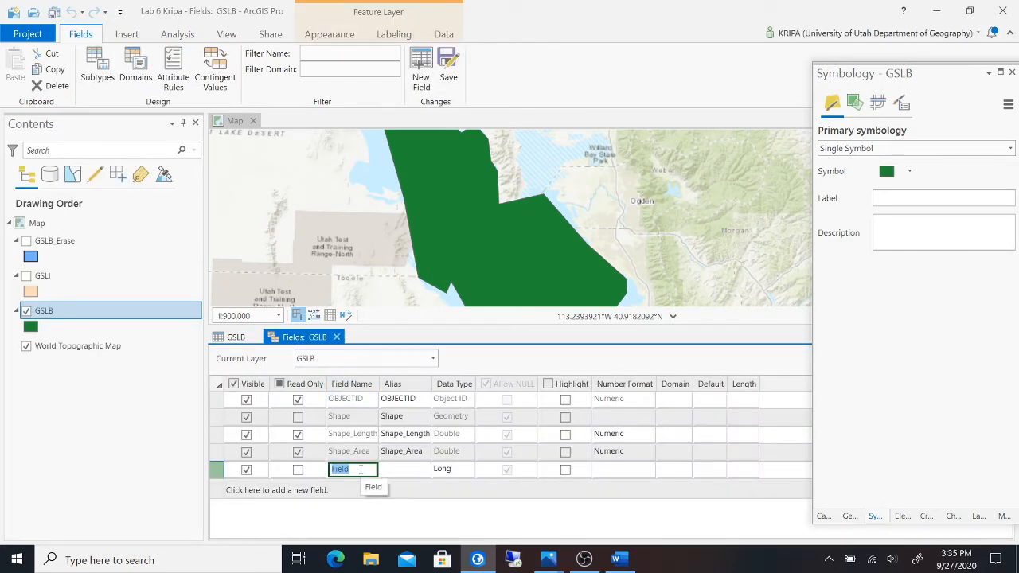
{"action": "type", "text": "Dat"}
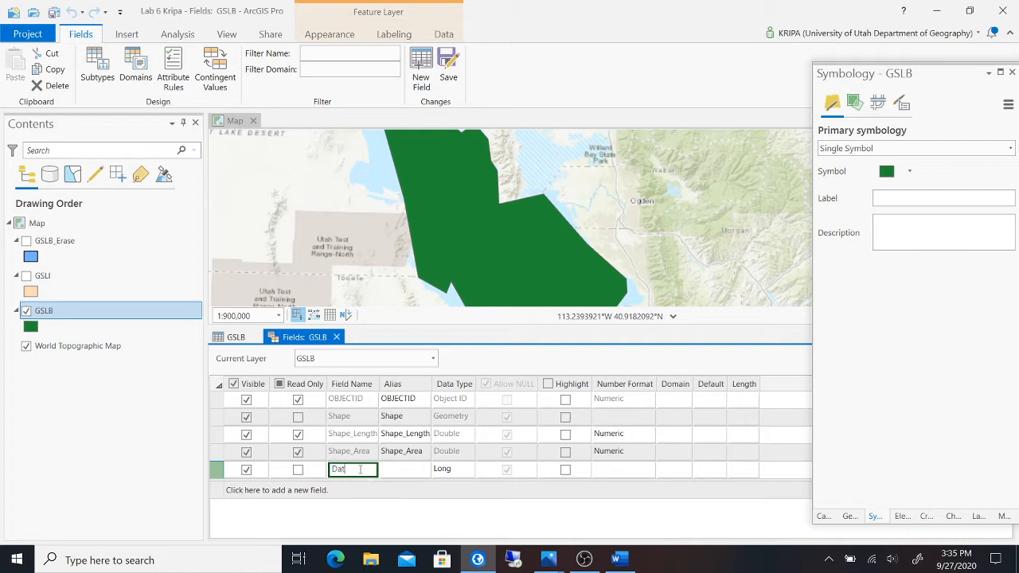
{"action": "type", "text": "a_Source"}
{"action": "left_click", "coordinate": [409, 469]}
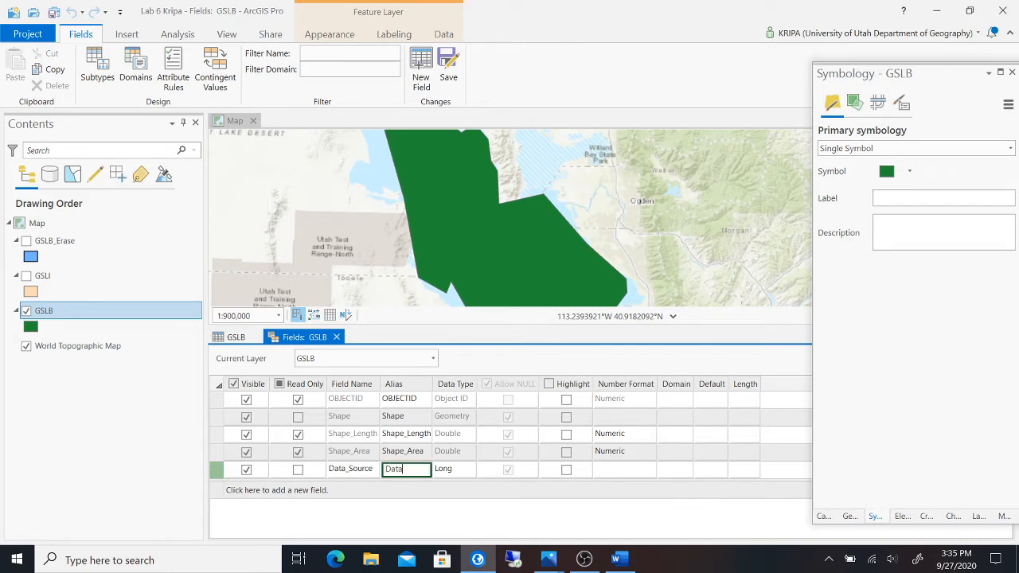
{"action": "type", "text": "Data_Source"}
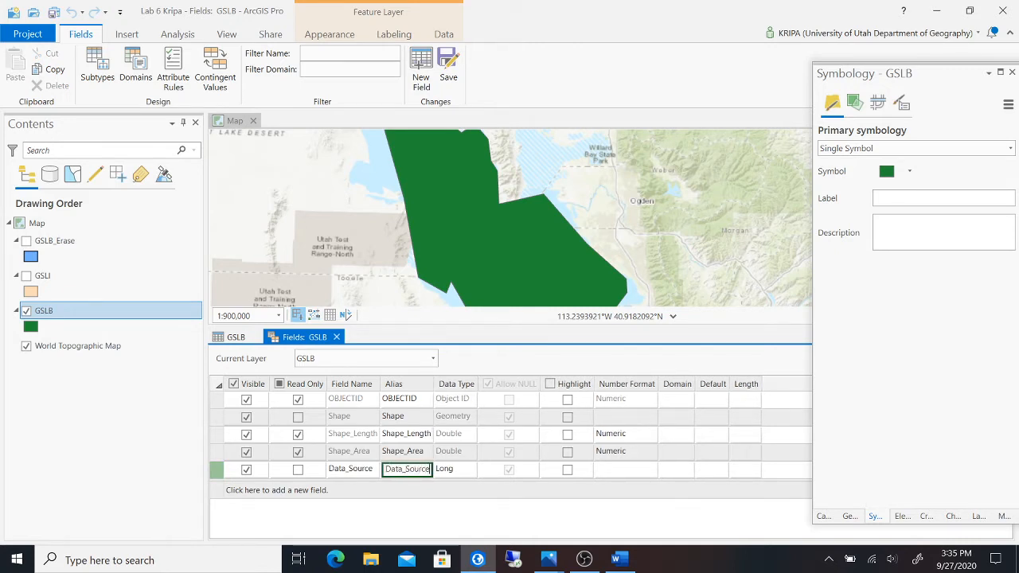
{"action": "left_click", "coordinate": [456, 472]}
{"action": "left_click", "coordinate": [458, 471]}
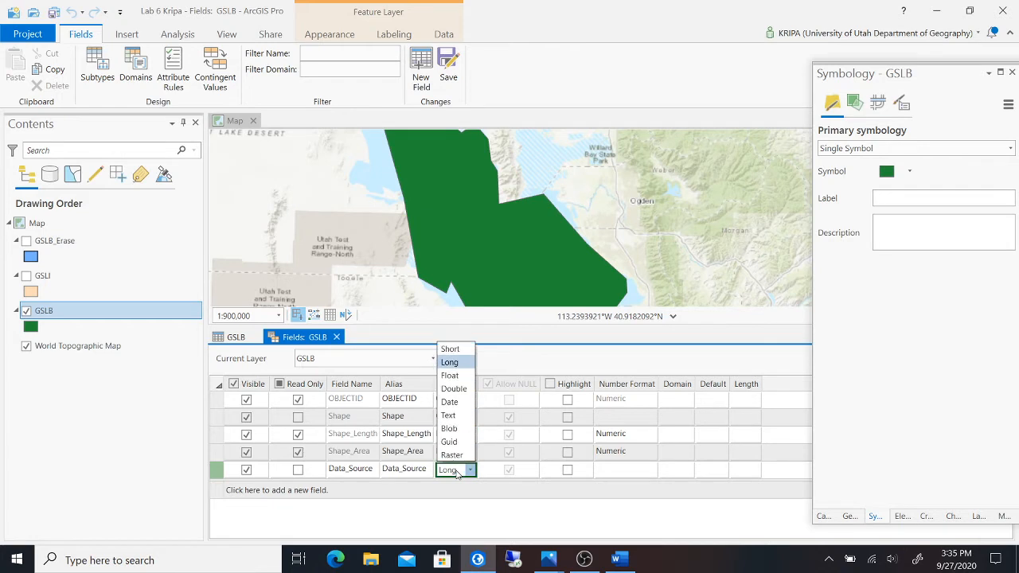
{"action": "left_click", "coordinate": [452, 416]}
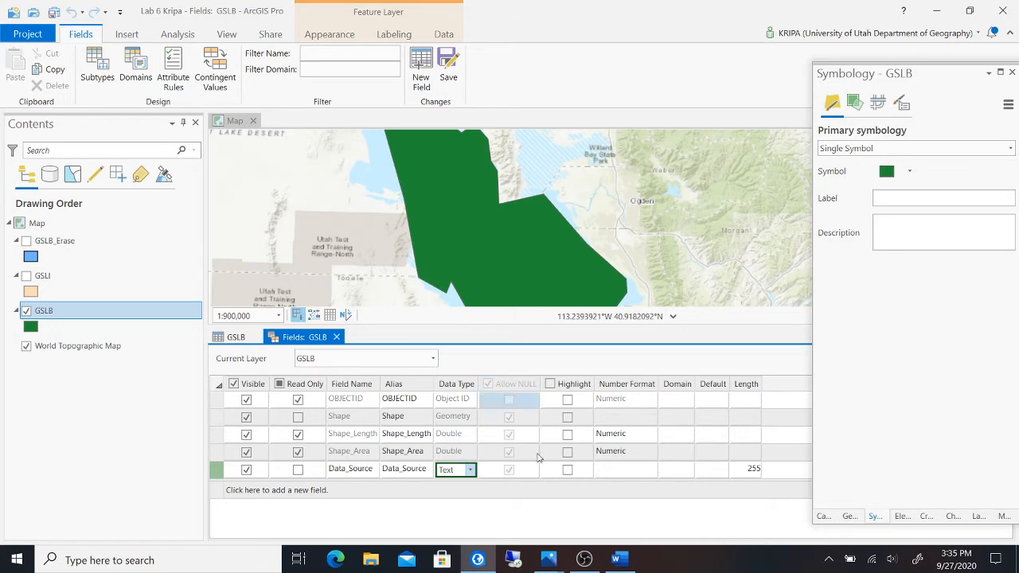
{"action": "left_click", "coordinate": [511, 495]}
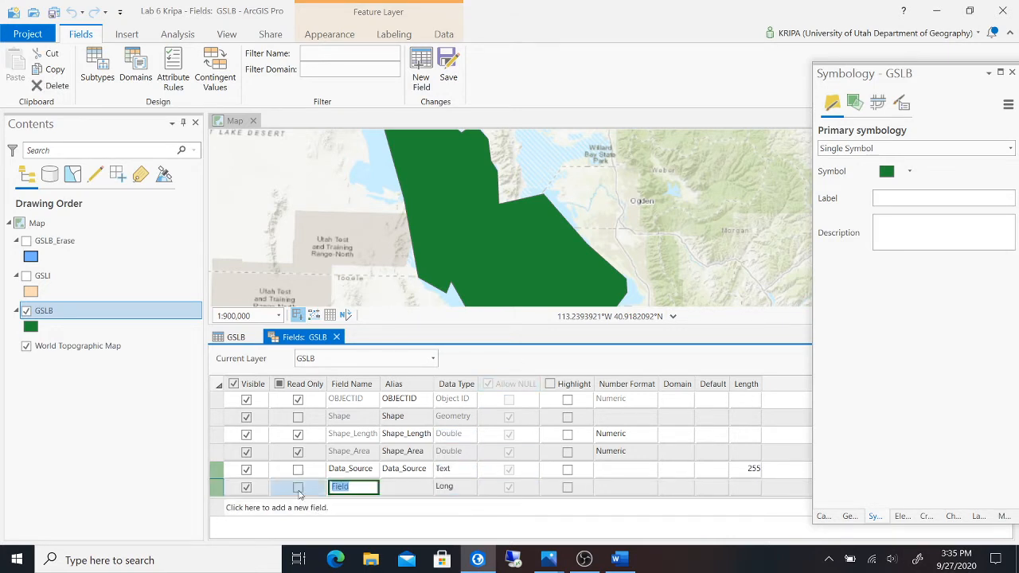
{"action": "right_click", "coordinate": [216, 490]}
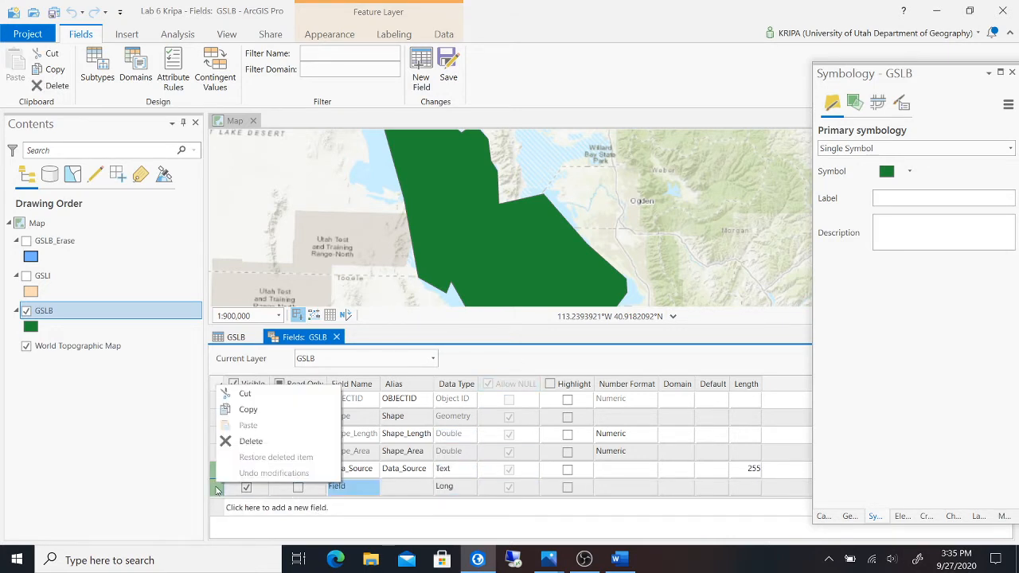
{"action": "left_click", "coordinate": [251, 441]}
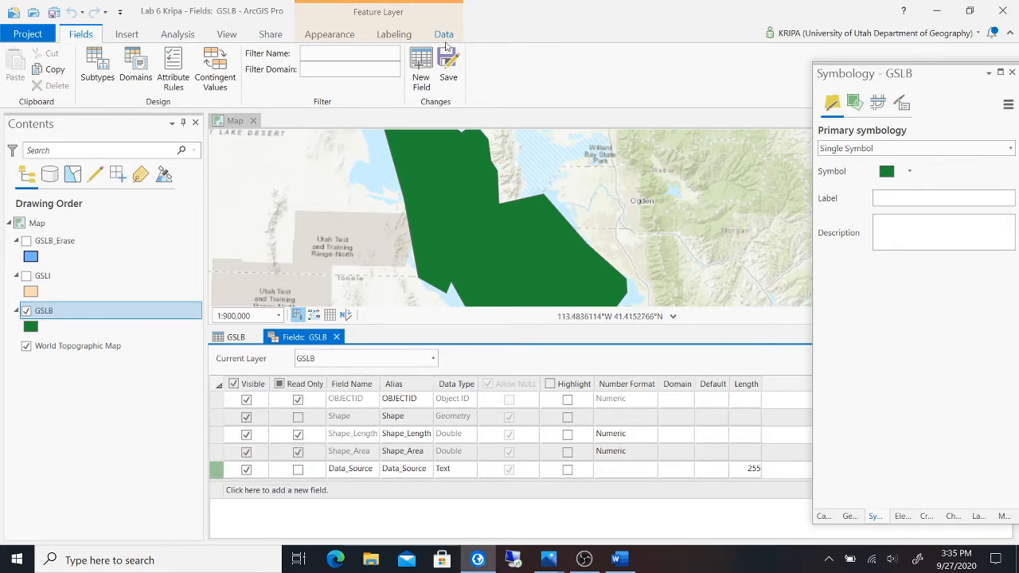
- Save the new field definition and close the fields view of GSLB
{"action": "left_click", "coordinate": [448, 67]}
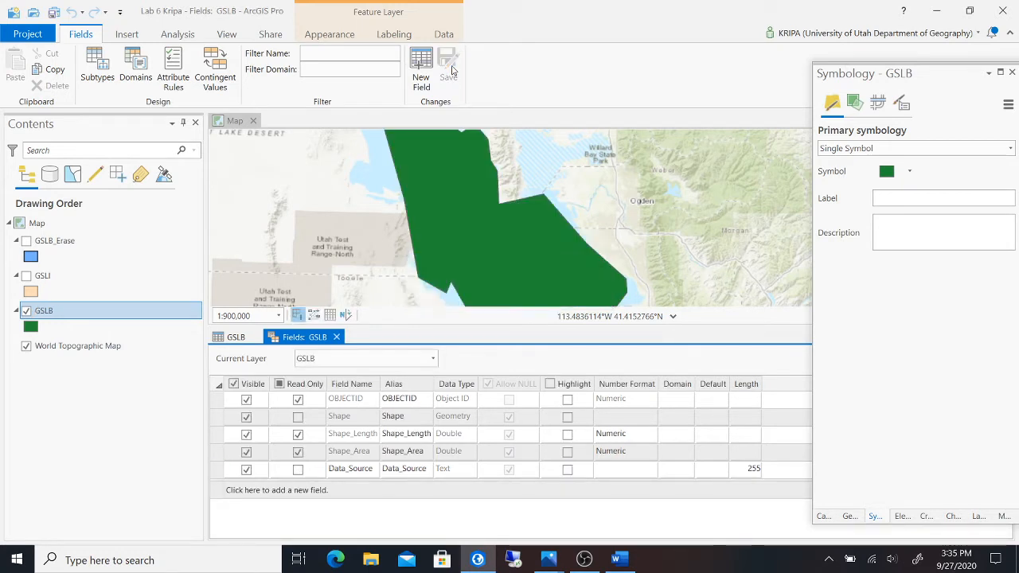
{"action": "left_click", "coordinate": [336, 337]}
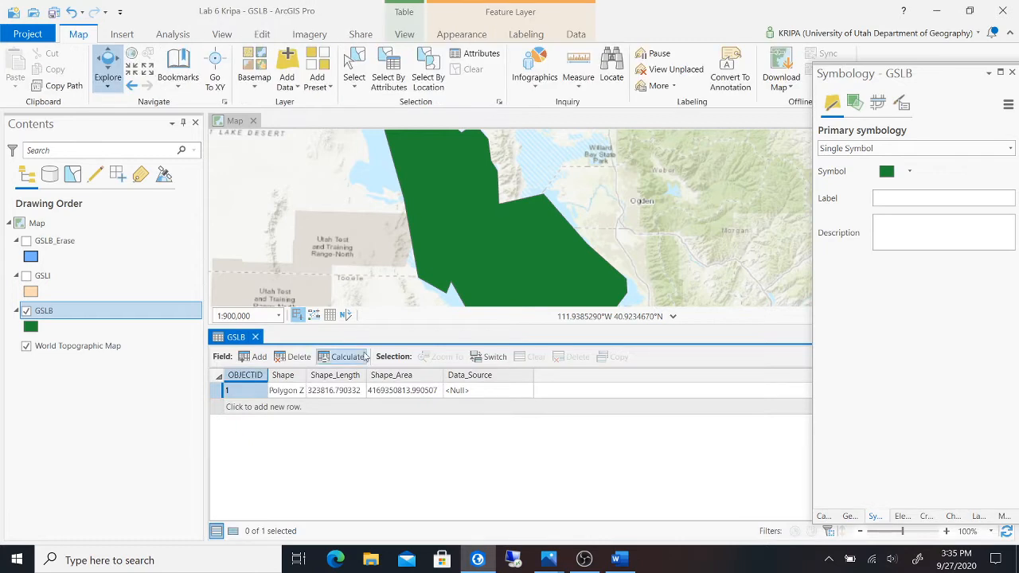
- Enter "ArcGIS Imagery Basemap" as the GSLB polygon's Data_Source value, following the lab instructions in Word, and fit the column width
{"action": "double_click", "coordinate": [480, 391]}
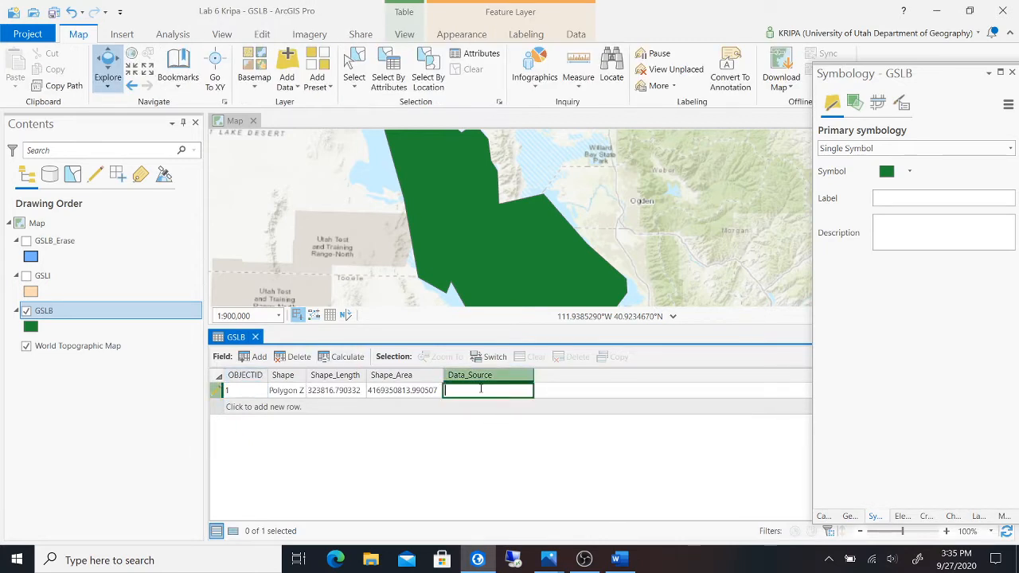
{"action": "left_click", "coordinate": [620, 559]}
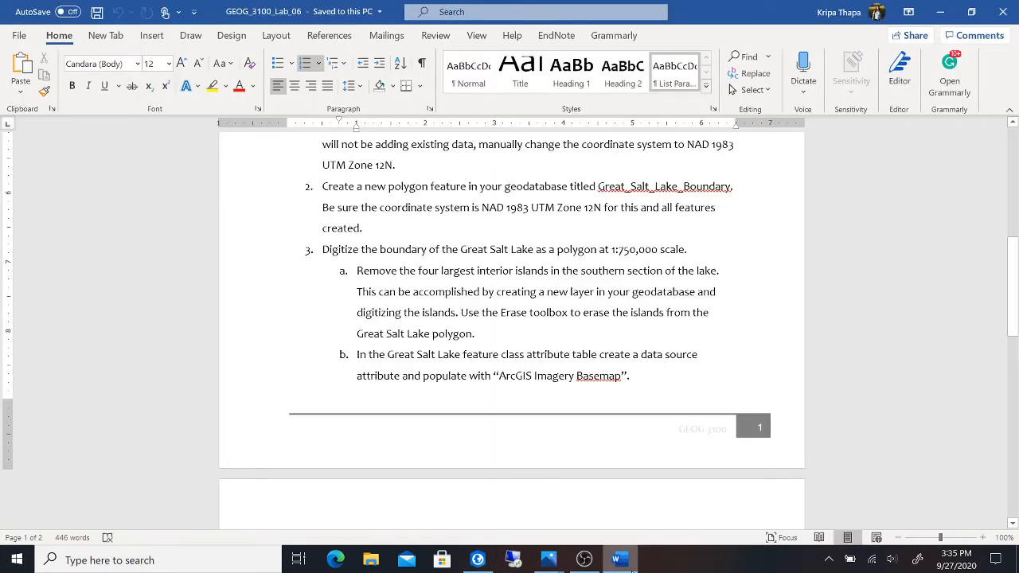
{"action": "left_click", "coordinate": [478, 560]}
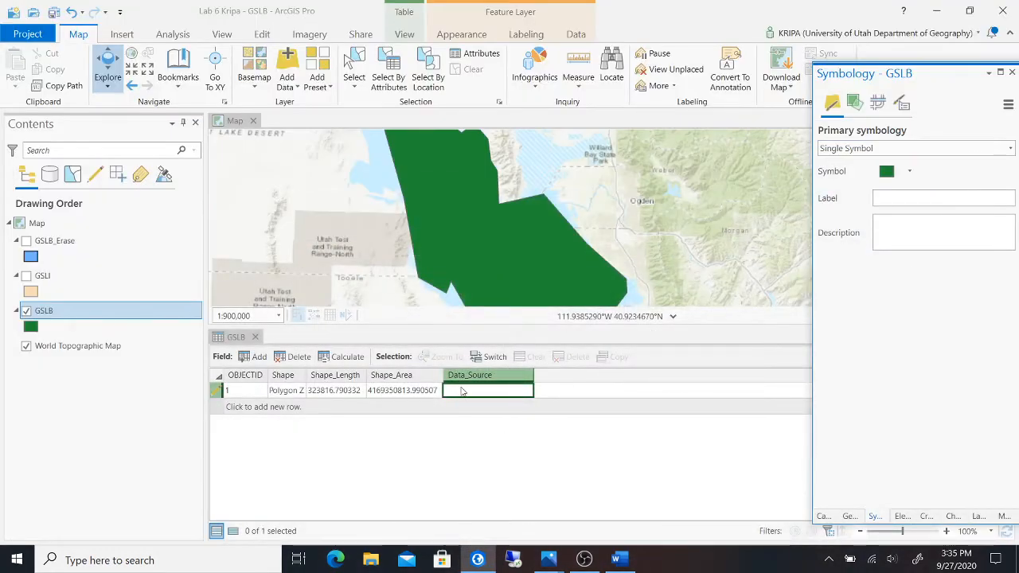
{"action": "type", "text": "ArcGIS"}
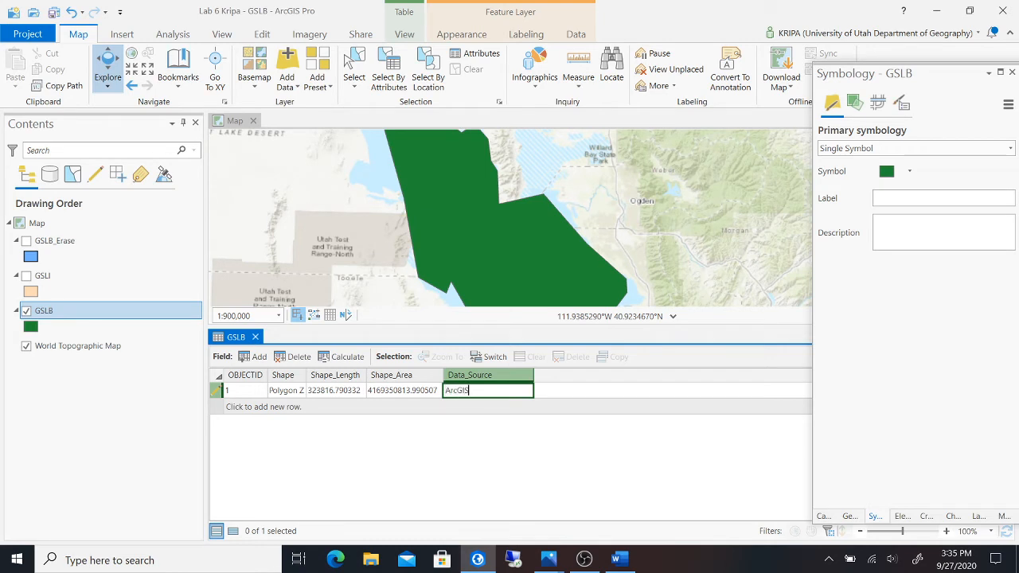
{"action": "type", "text": " Imagery Basemap"}
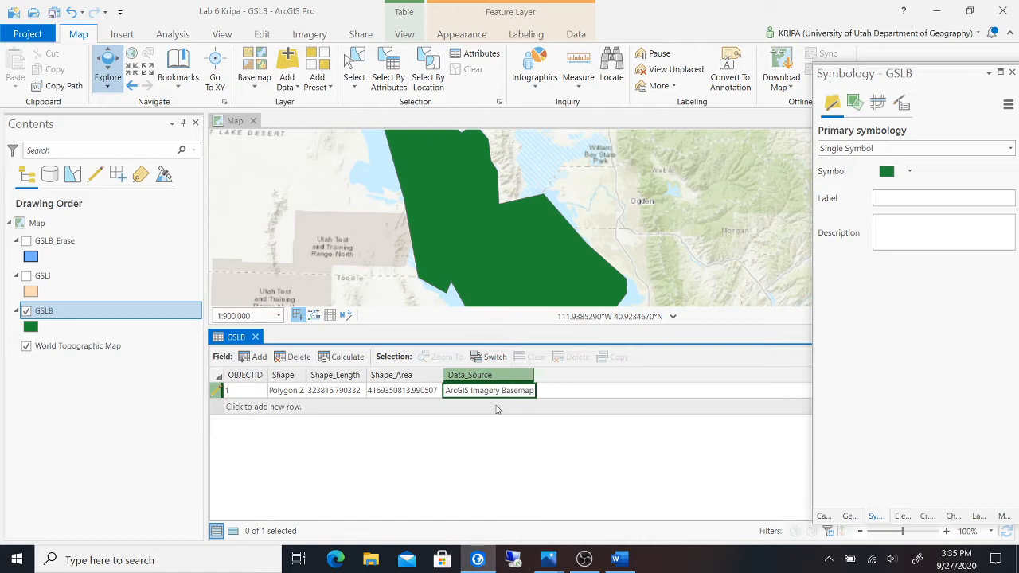
{"action": "left_click", "coordinate": [534, 442]}
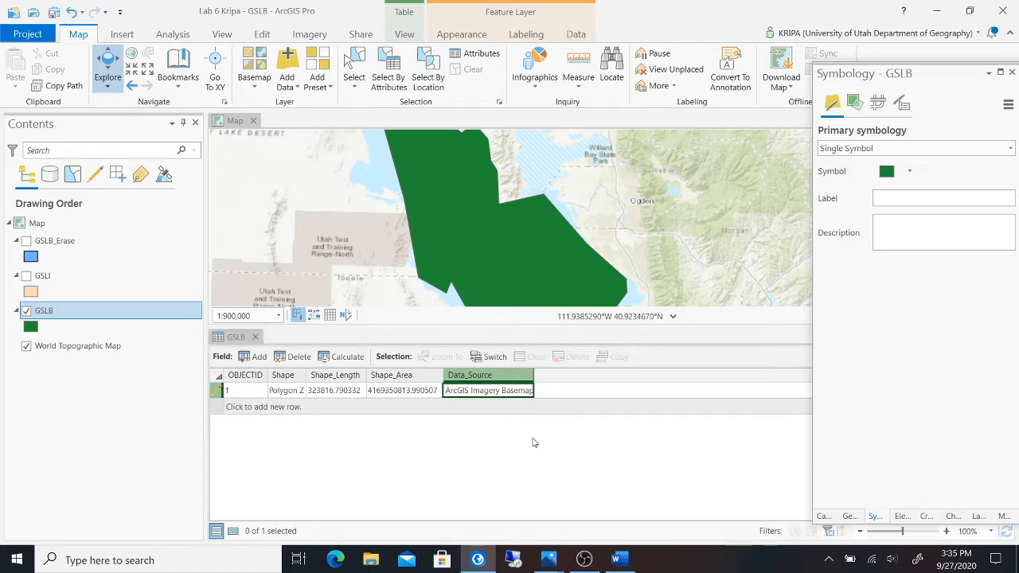
{"action": "double_click", "coordinate": [533, 375]}
- Remove the word "Imagery" from the Data_Source value, leaving "ArcGIS Basemap"
{"action": "left_click", "coordinate": [499, 393]}
{"action": "left_click", "coordinate": [499, 390]}
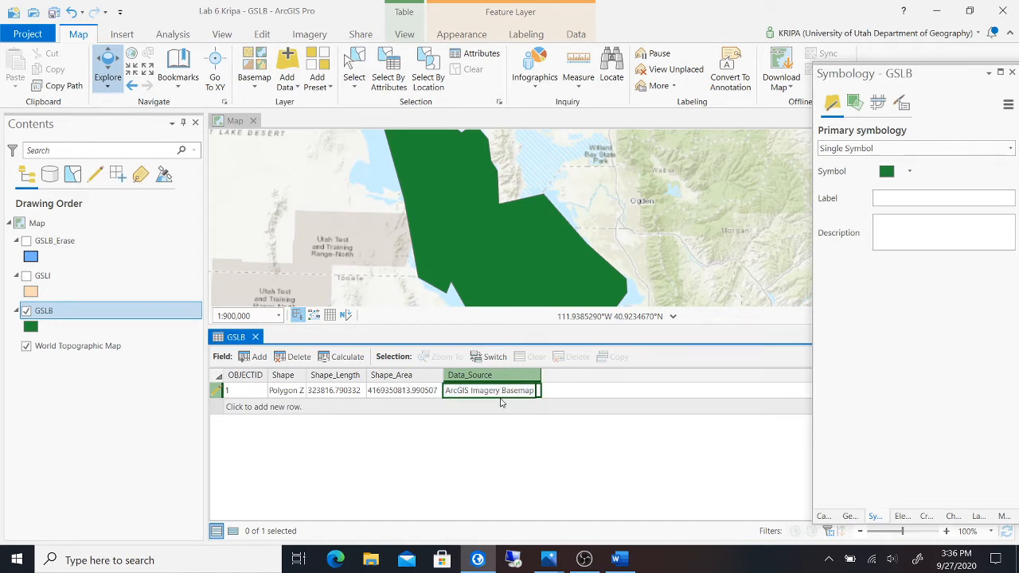
{"action": "key", "text": "BackSpace"}
{"action": "key", "text": "BackSpace"}
{"action": "key", "text": "BackSpace"}
{"action": "key", "text": "BackSpace"}
{"action": "key", "text": "BackSpace"}
{"action": "key", "text": "BackSpace"}
{"action": "key", "text": "BackSpace"}
{"action": "key", "text": "BackSpace"}
{"action": "left_click", "coordinate": [500, 434]}
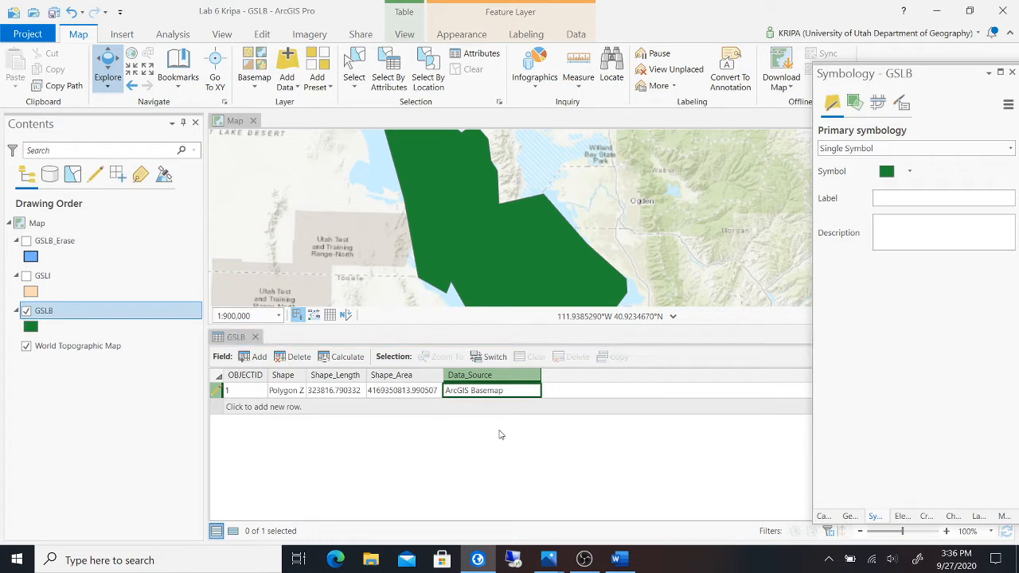
- Extend the Data_Source value to "ArcGIS Basemap Topographic" and widen the column so the full text fits
{"action": "left_click", "coordinate": [510, 390]}
{"action": "left_click", "coordinate": [510, 390]}
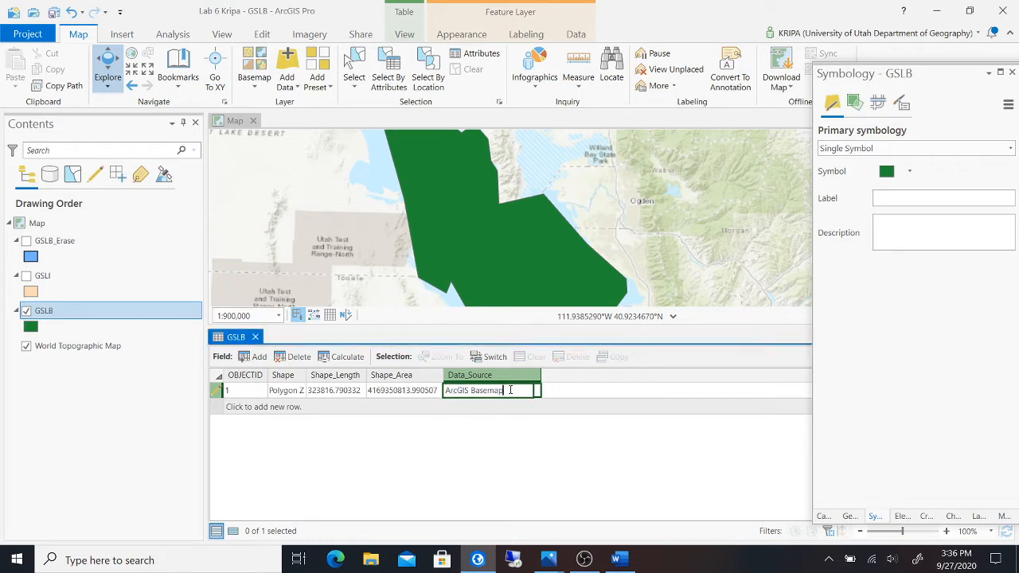
{"action": "type", "text": "Topographic"}
{"action": "left_click", "coordinate": [512, 423]}
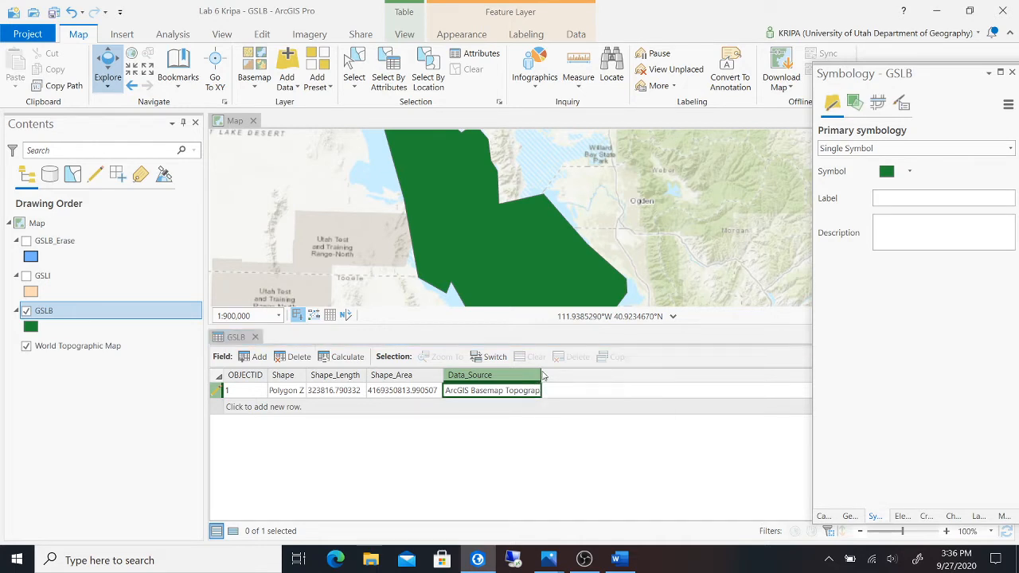
{"action": "left_click_drag", "start_coordinate": [544, 375], "coordinate": [564, 375]}
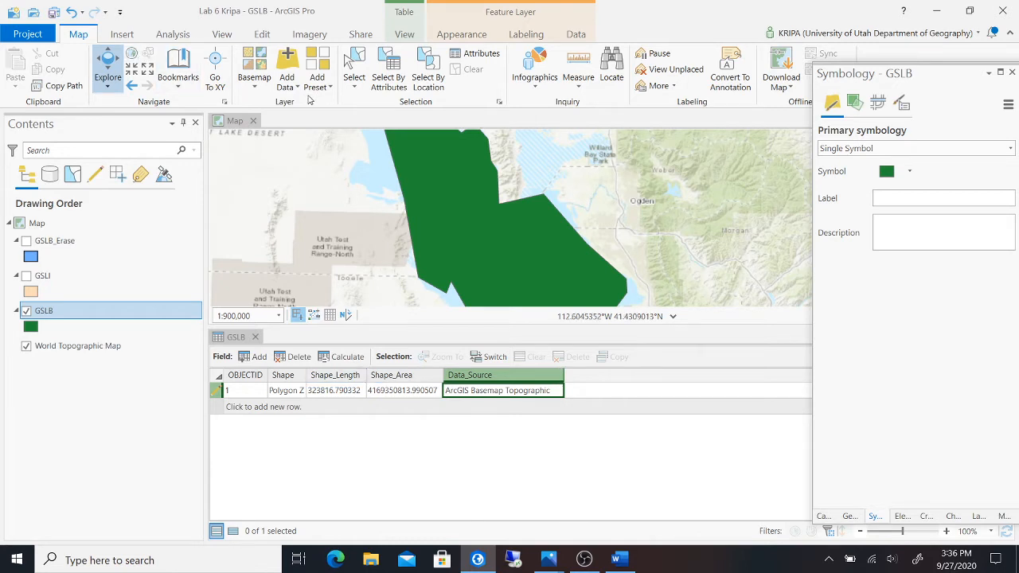
- Save the project and close the GSLB attribute table
{"action": "left_click", "coordinate": [53, 12]}
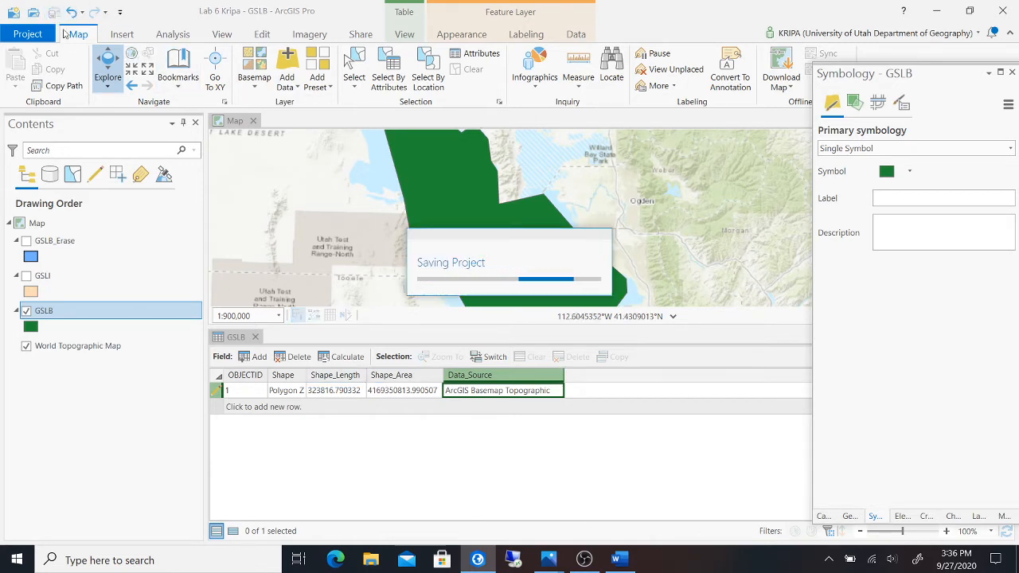
{"action": "left_click", "coordinate": [254, 339]}
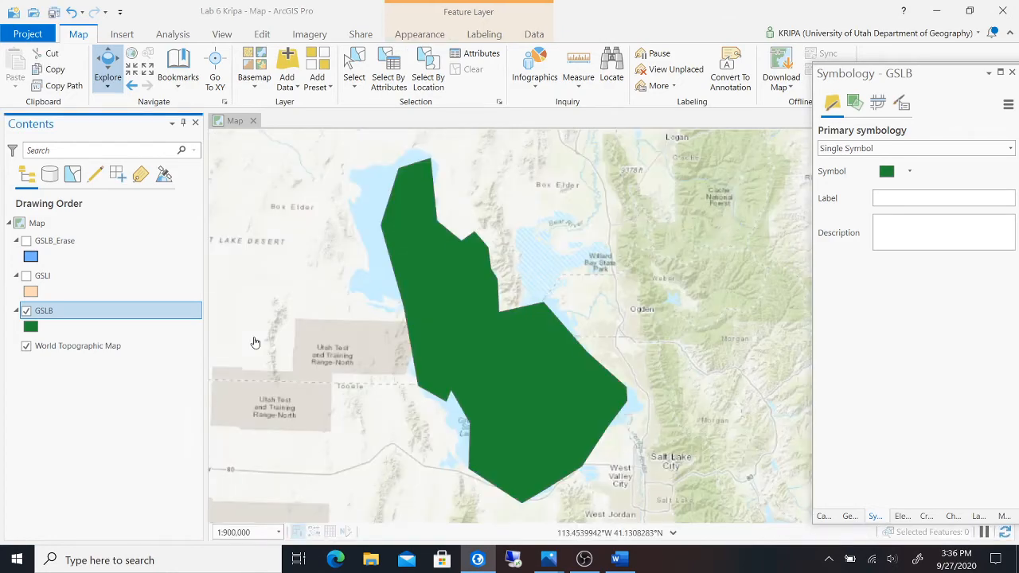
- Switch to Word and read the next lab tasks about digitizing rivers and island high points
{"action": "left_click", "coordinate": [615, 560]}
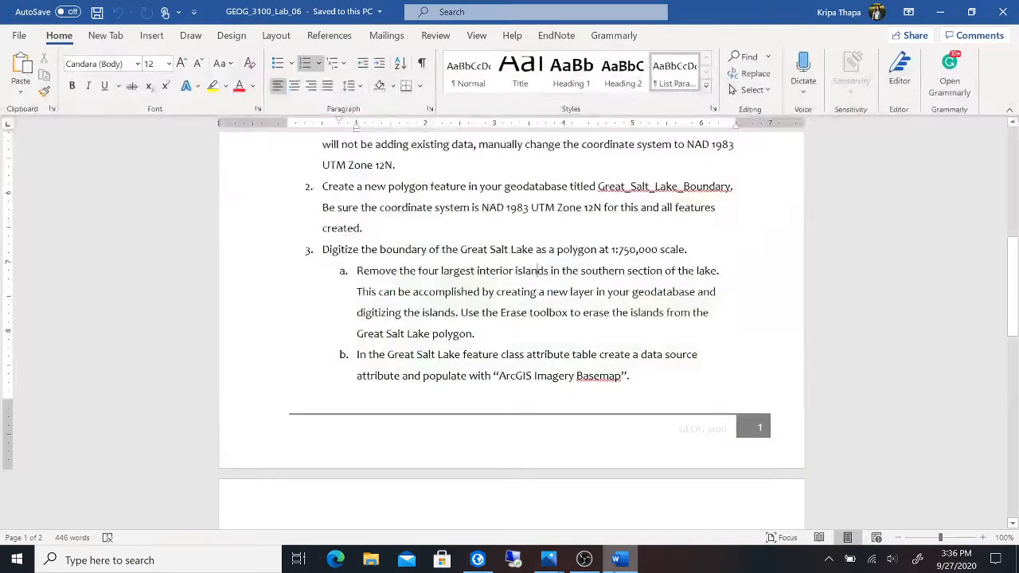
{"action": "scroll", "coordinate": [524, 471], "scroll_direction": "down", "scroll_amount": 5}
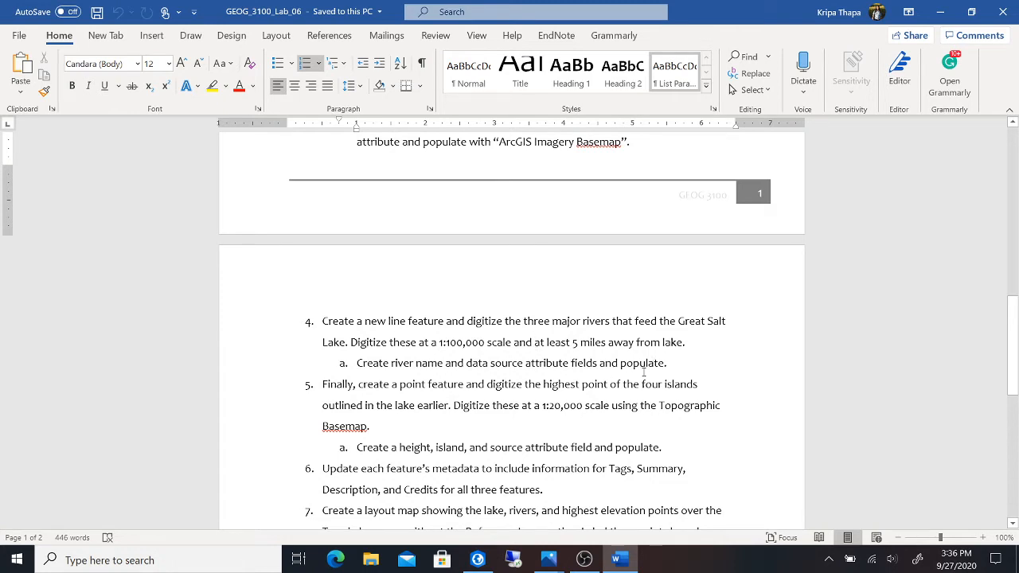
- Switch to ArcGIS Pro and change the fill colour of the GSLB lake boundary polygon to light blue
{"action": "left_click", "coordinate": [477, 560]}
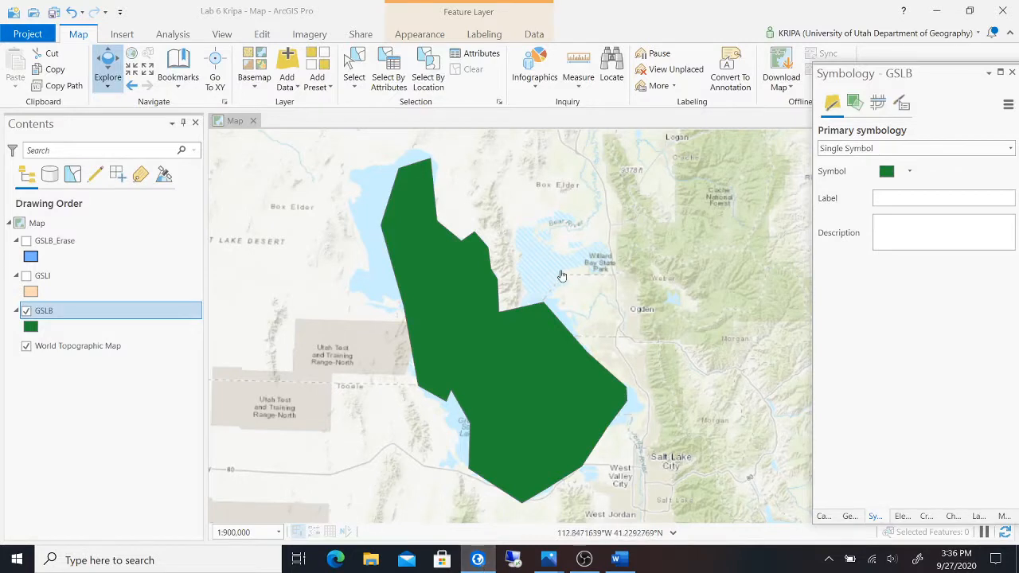
{"action": "left_click", "coordinate": [30, 326]}
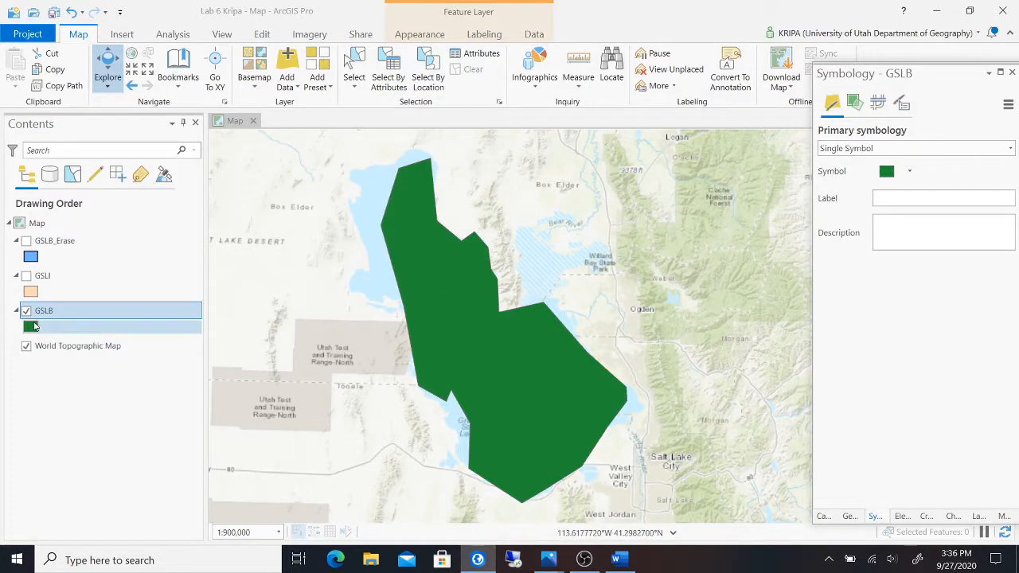
{"action": "left_click", "coordinate": [1011, 205]}
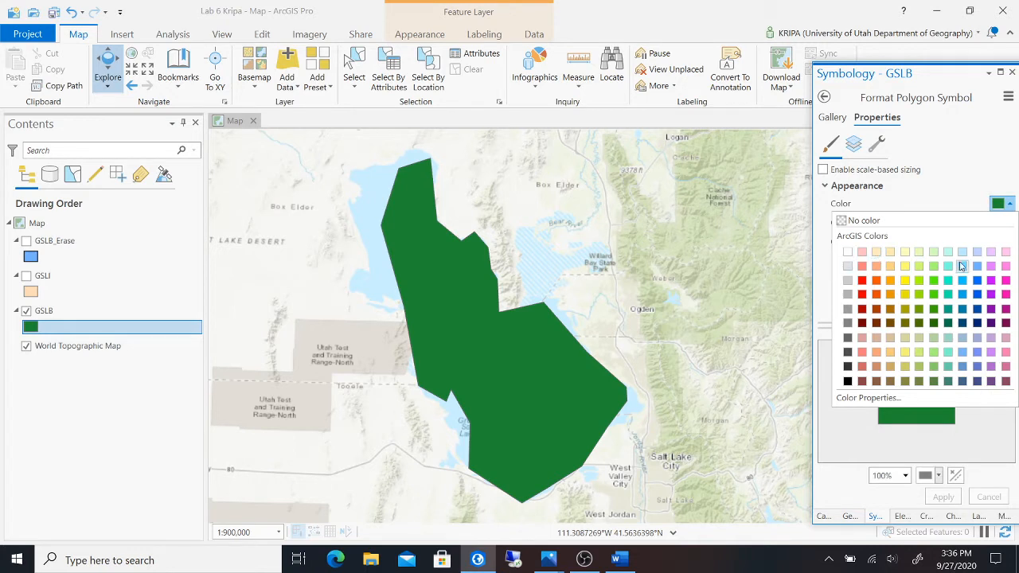
{"action": "left_click", "coordinate": [962, 253]}
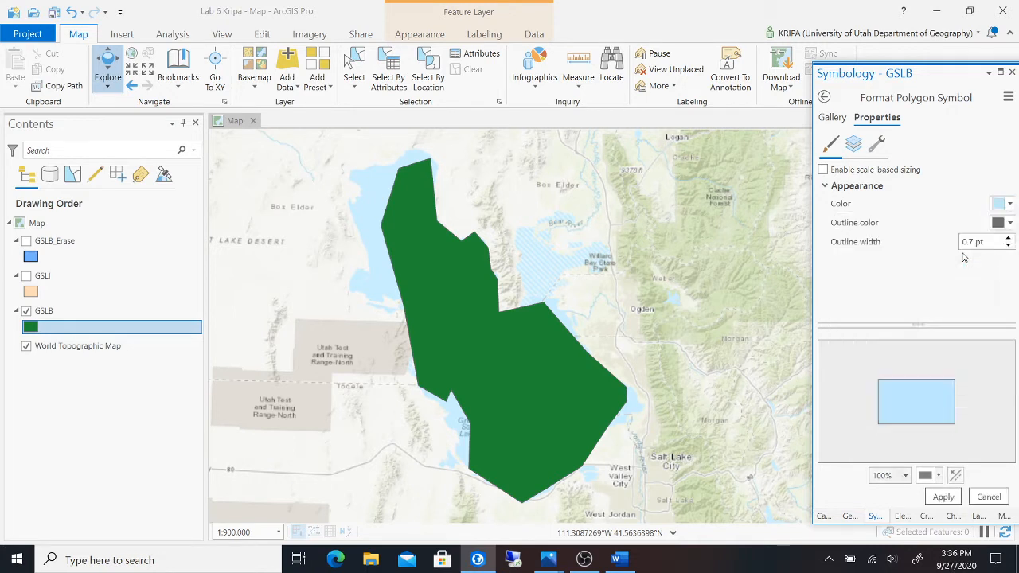
{"action": "left_click", "coordinate": [943, 496]}
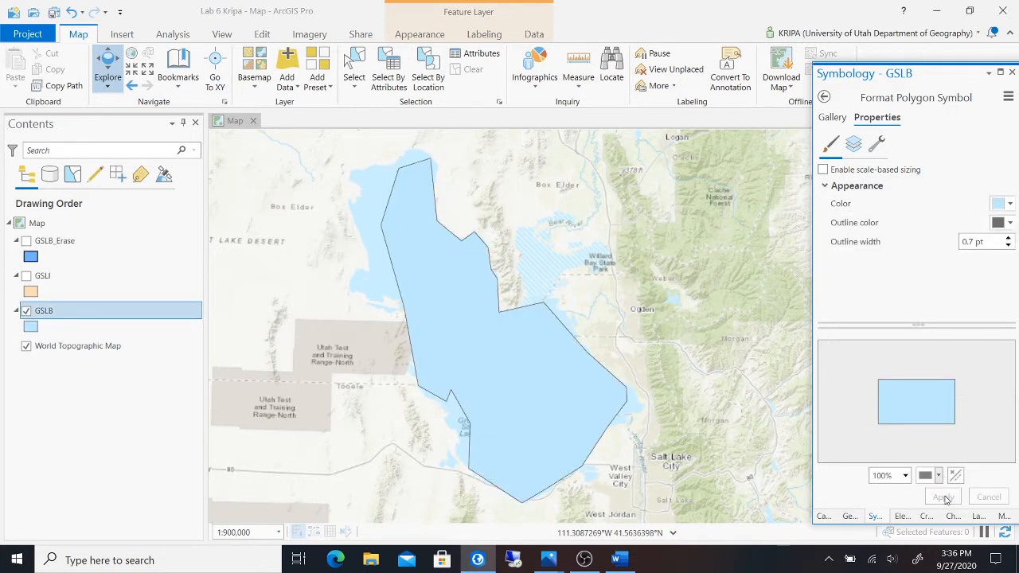
- Set the GSLB layer's transparency to 48% and its outline width to 1 pt
{"action": "left_click", "coordinate": [414, 42]}
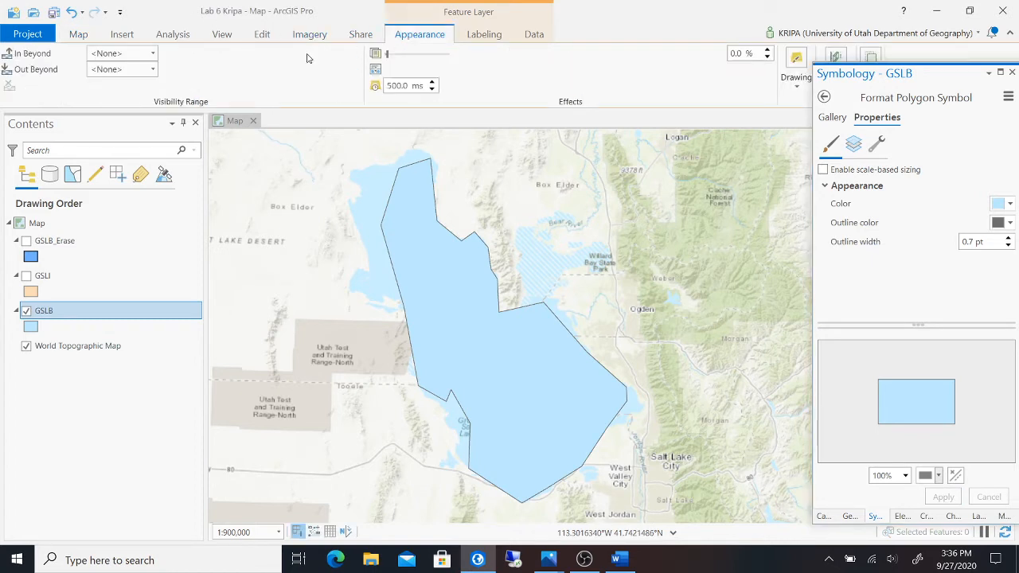
{"action": "left_click_drag", "start_coordinate": [387, 55], "coordinate": [417, 60]}
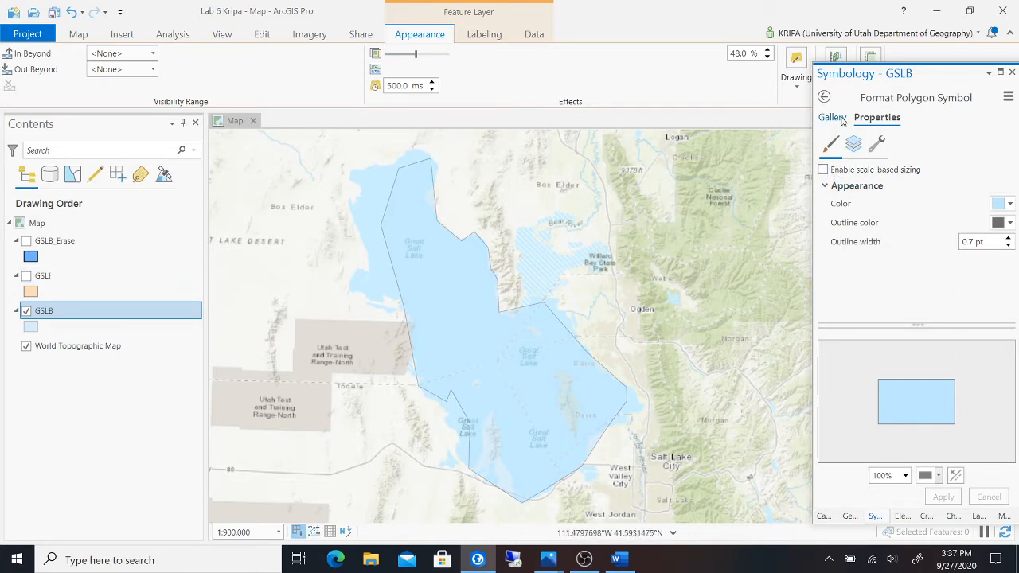
{"action": "left_click", "coordinate": [1012, 225]}
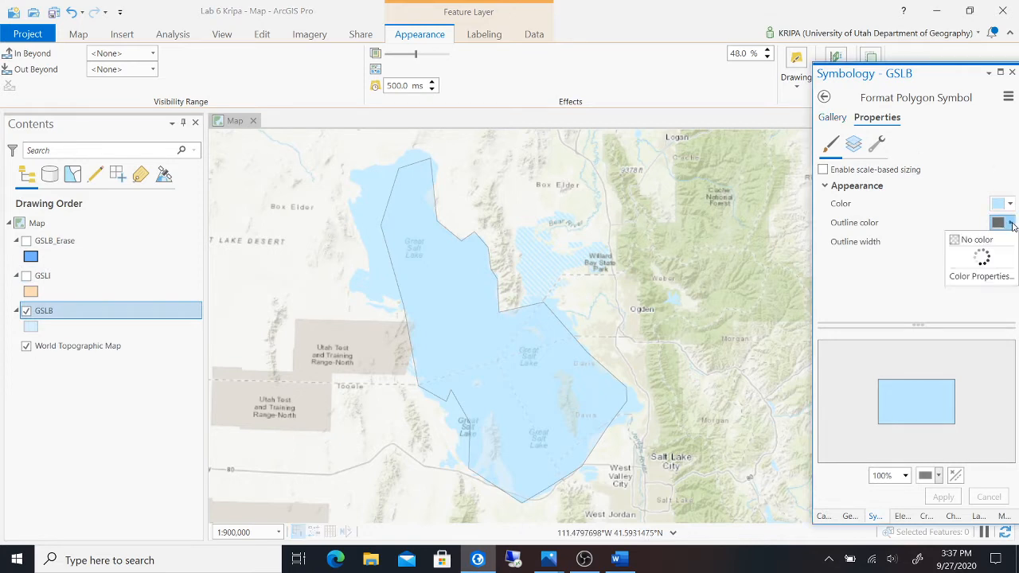
{"action": "left_click", "coordinate": [947, 219]}
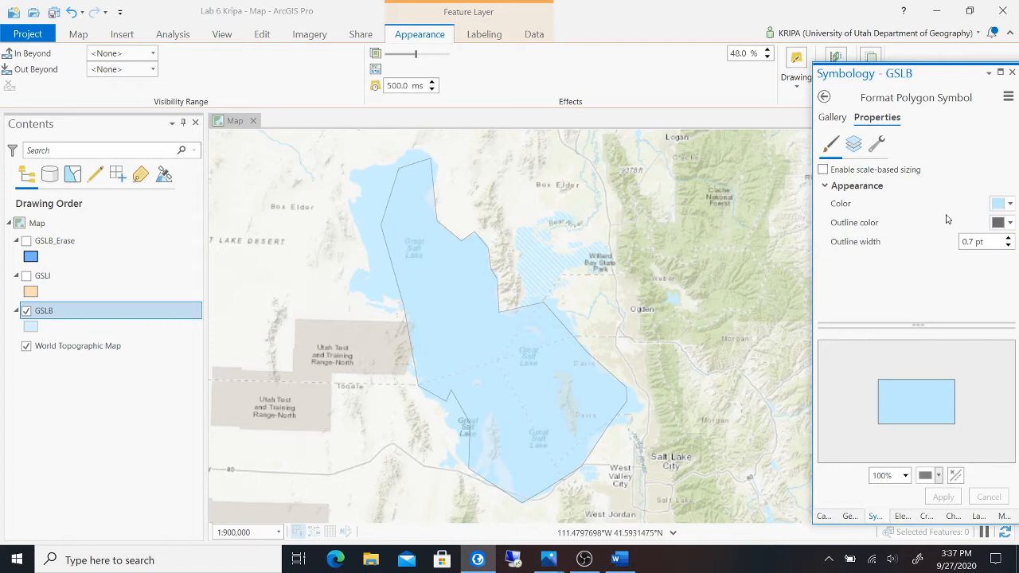
{"action": "left_click", "coordinate": [1007, 238]}
{"action": "left_click", "coordinate": [958, 497]}
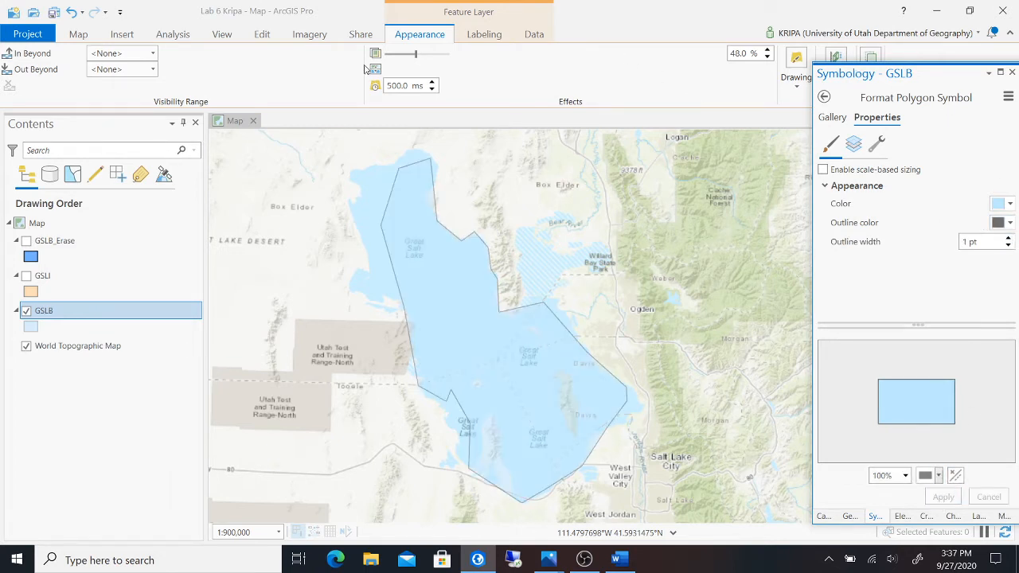
- Examine the basemap north and east of the lake for the rivers feeding it around Bear River and Ogden
{"action": "left_click", "coordinate": [80, 34]}
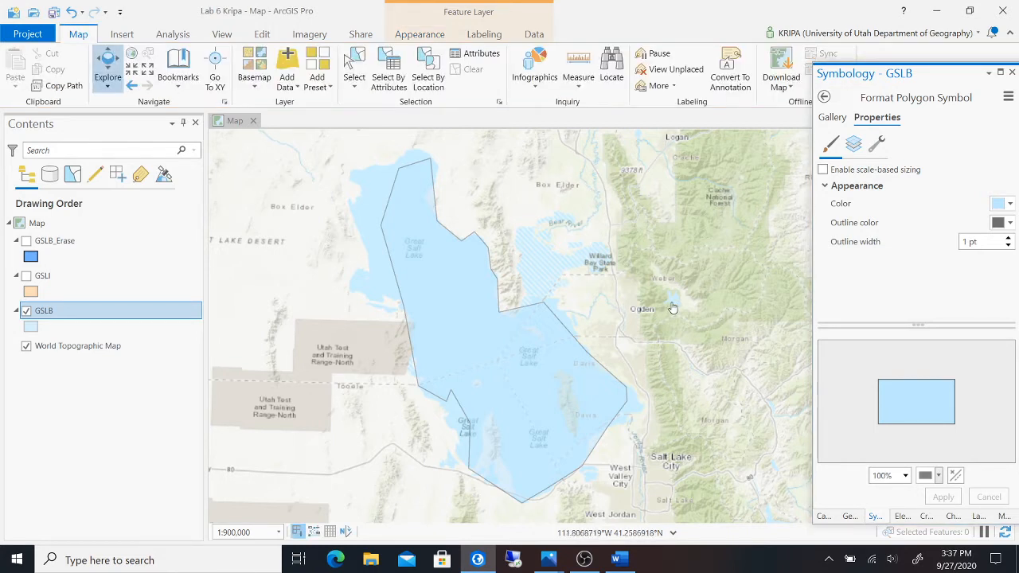
{"action": "left_click_drag", "start_coordinate": [646, 335], "coordinate": [637, 362]}
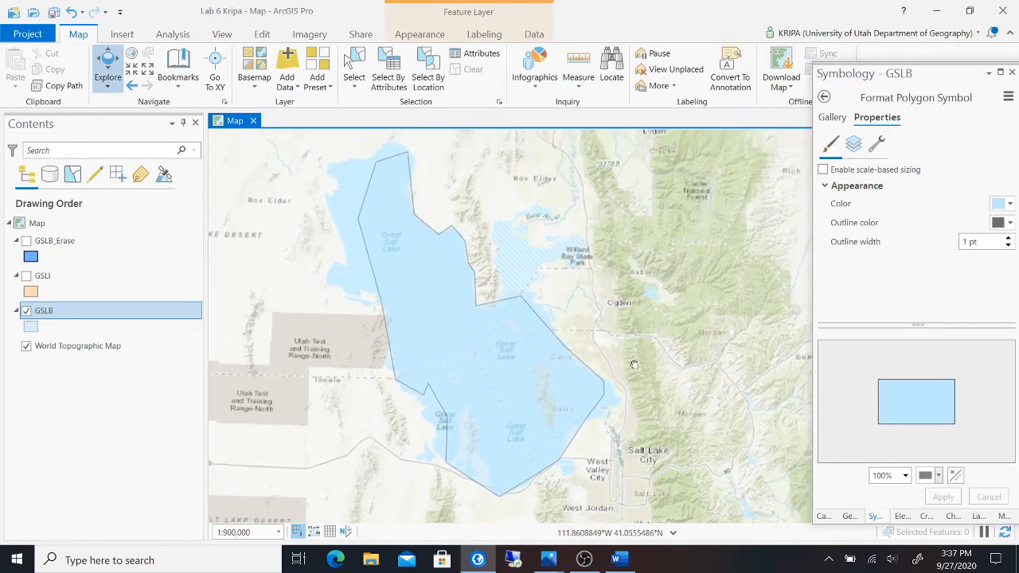
{"action": "scroll", "coordinate": [553, 234], "scroll_direction": "up", "scroll_amount": 2}
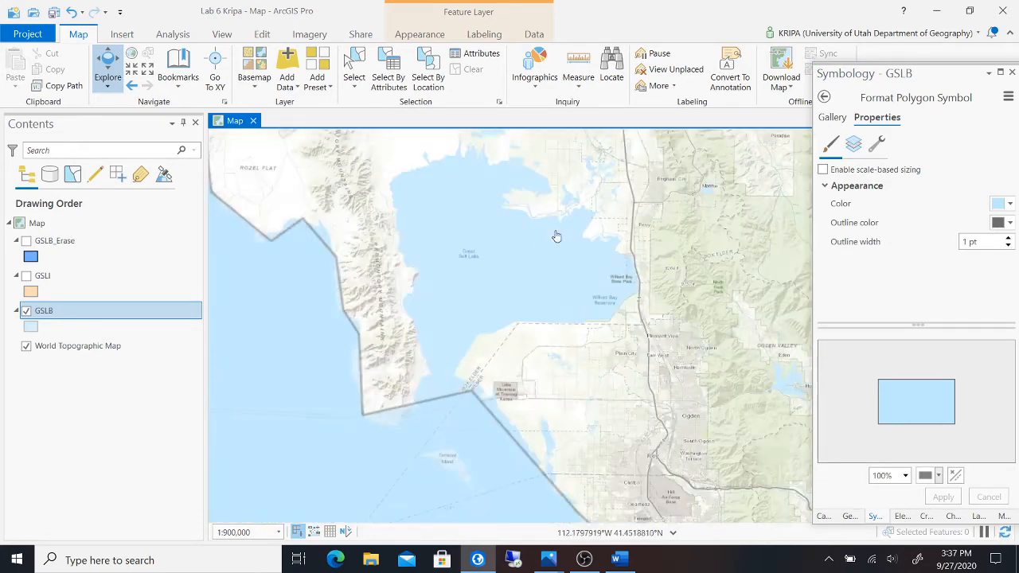
{"action": "left_click_drag", "start_coordinate": [596, 226], "coordinate": [518, 300]}
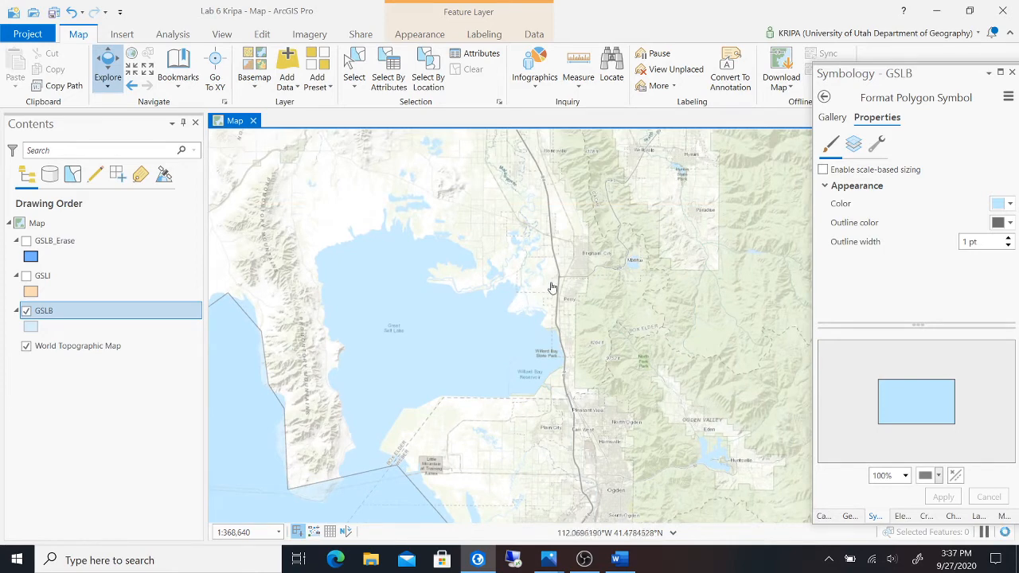
{"action": "scroll", "coordinate": [553, 287], "scroll_direction": "down", "scroll_amount": 2}
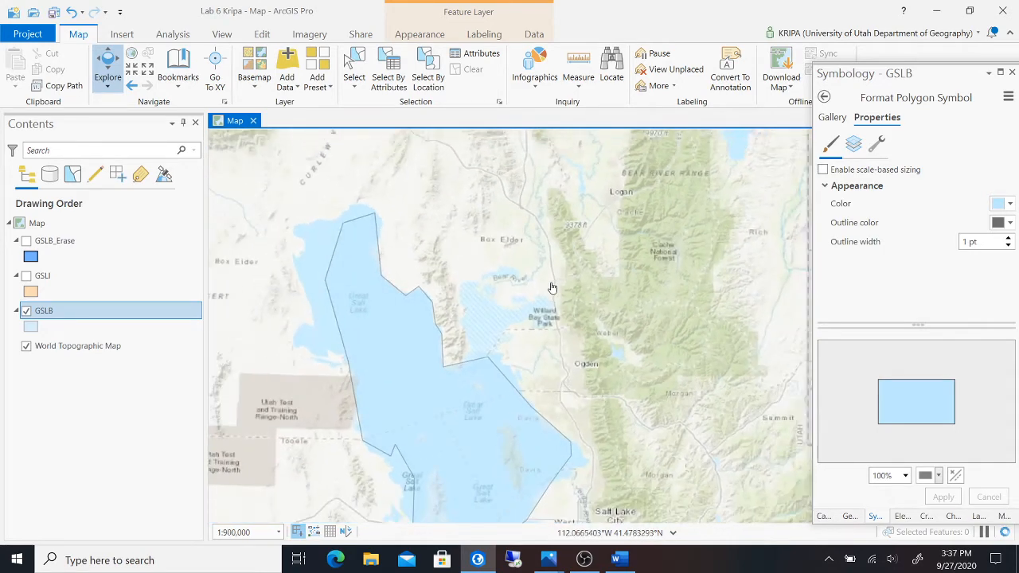
{"action": "scroll", "coordinate": [553, 287], "scroll_direction": "up", "scroll_amount": 1}
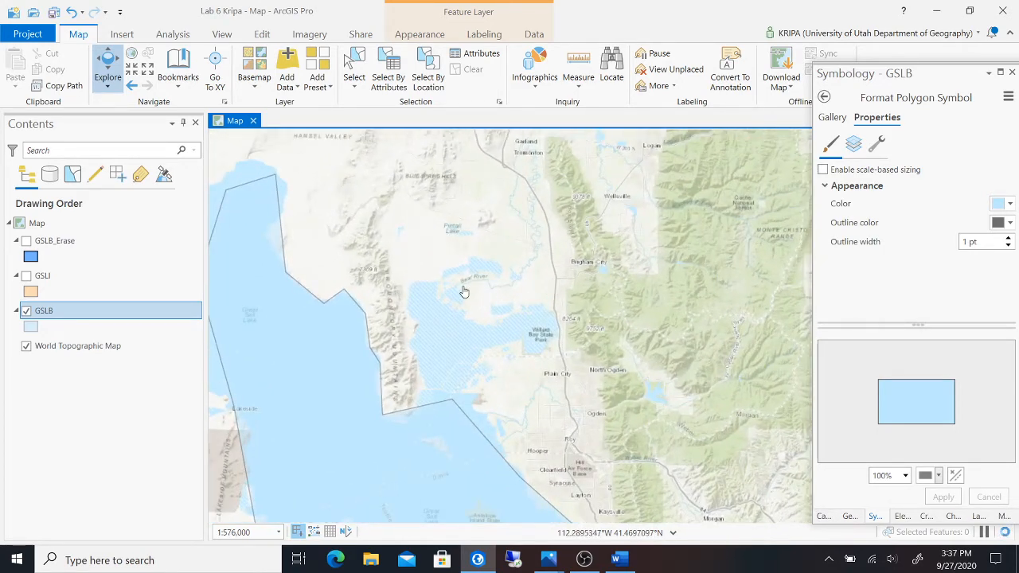
{"action": "left_click_drag", "start_coordinate": [584, 372], "coordinate": [601, 271]}
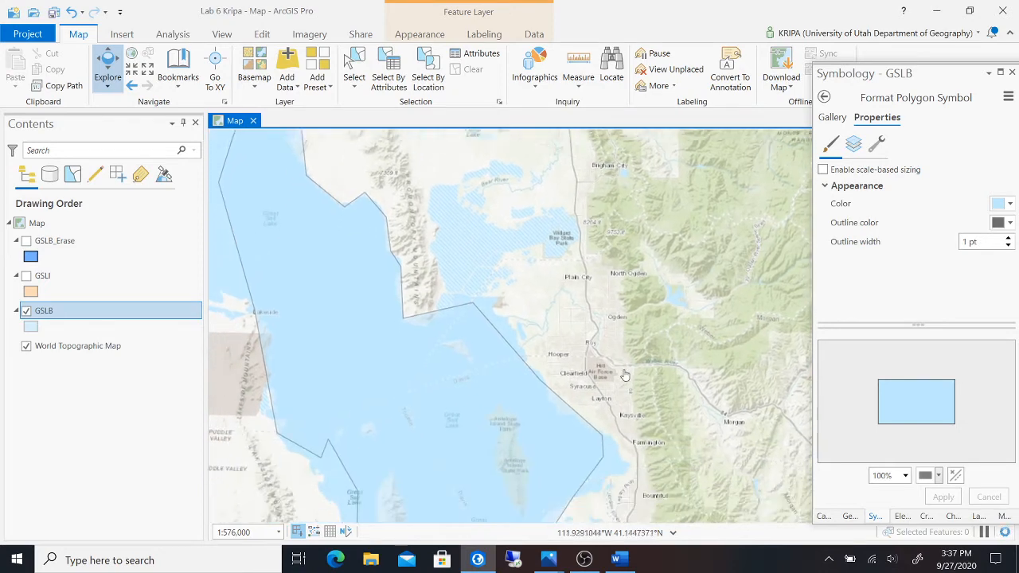
{"action": "left_click_drag", "start_coordinate": [623, 380], "coordinate": [551, 328]}
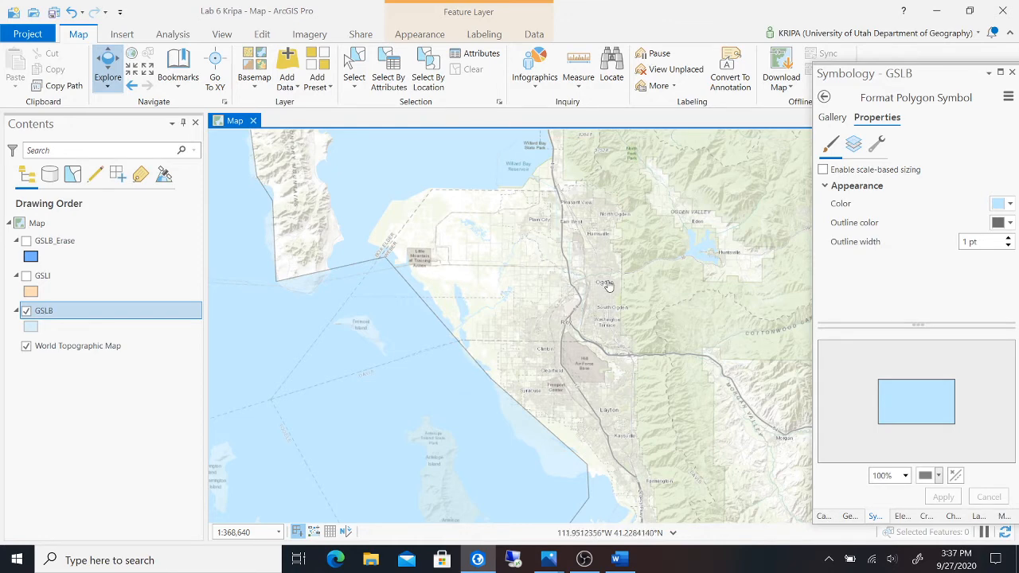
{"action": "scroll", "coordinate": [605, 287], "scroll_direction": "up", "scroll_amount": 3}
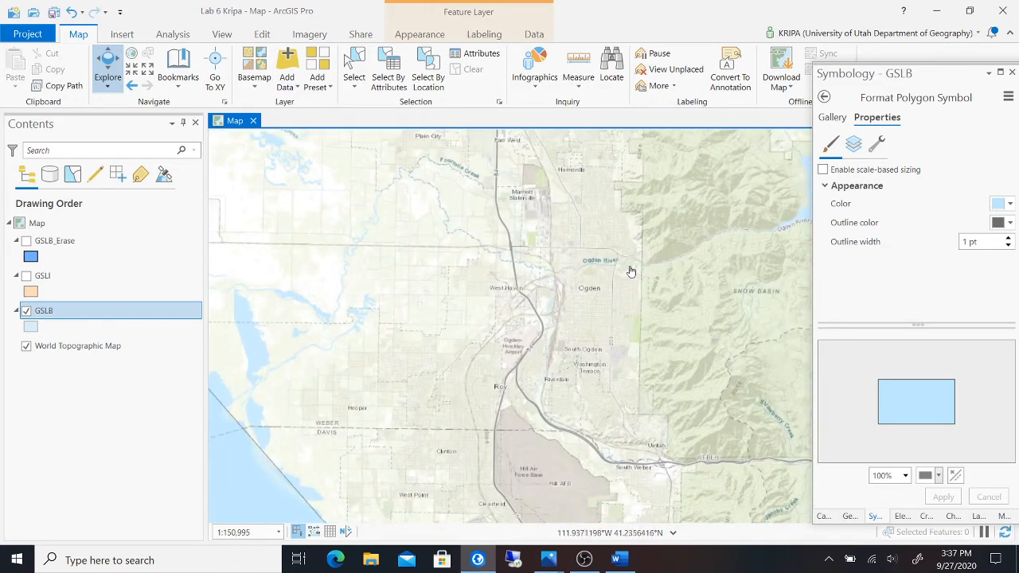
{"action": "left_click_drag", "start_coordinate": [648, 331], "coordinate": [641, 189]}
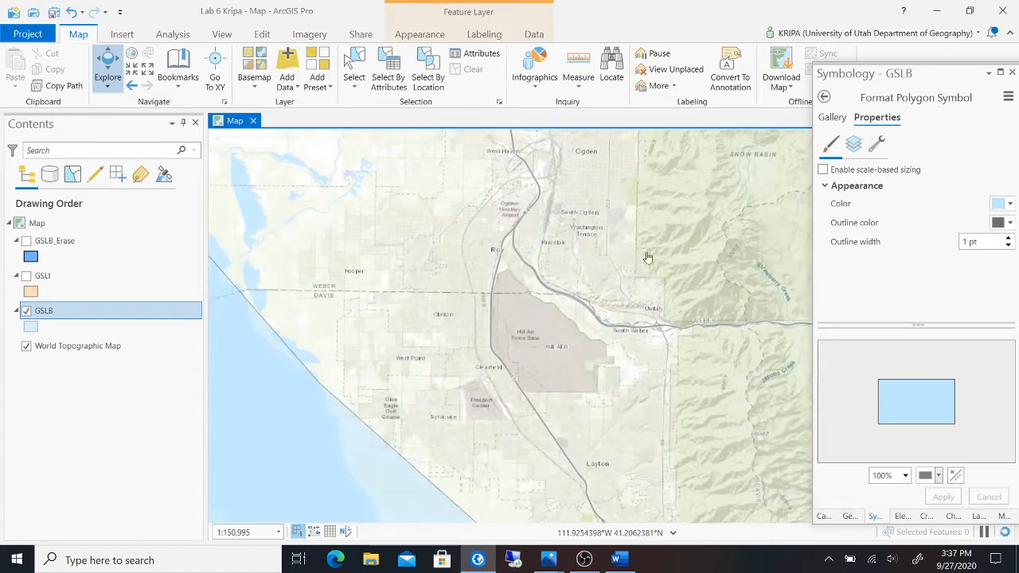
- Examine the basemap southeast of the lake, from Layton to Salt Lake City, for the river flowing in from the south
{"action": "left_click_drag", "start_coordinate": [636, 447], "coordinate": [609, 208]}
{"action": "left_click_drag", "start_coordinate": [656, 378], "coordinate": [659, 86]}
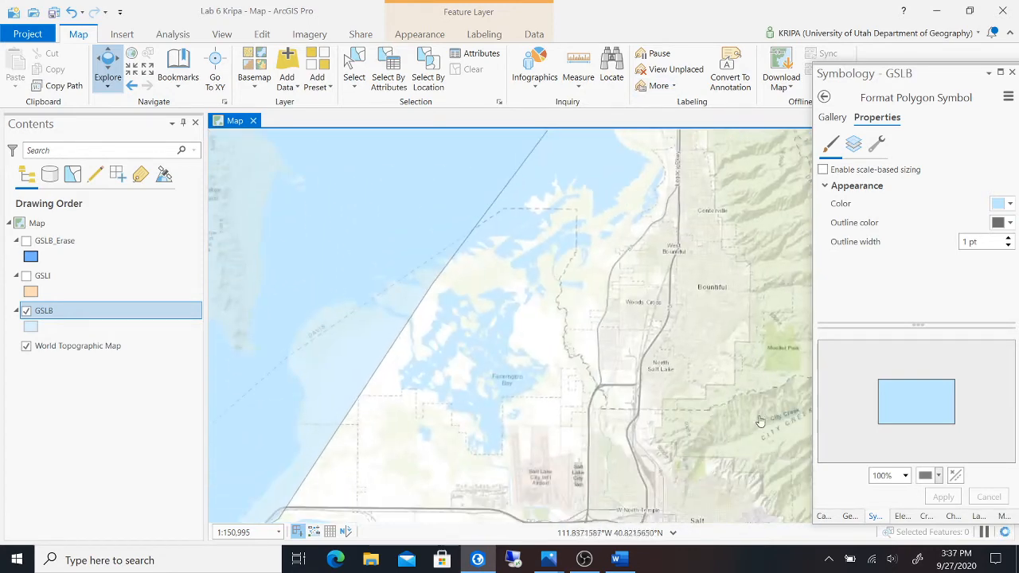
{"action": "left_click_drag", "start_coordinate": [750, 411], "coordinate": [660, 310]}
{"action": "left_click_drag", "start_coordinate": [532, 374], "coordinate": [686, 213]}
{"action": "left_click_drag", "start_coordinate": [498, 398], "coordinate": [543, 347]}
{"action": "scroll", "coordinate": [607, 279], "scroll_direction": "down", "scroll_amount": 6}
{"action": "scroll", "coordinate": [608, 283], "scroll_direction": "down", "scroll_amount": 1}
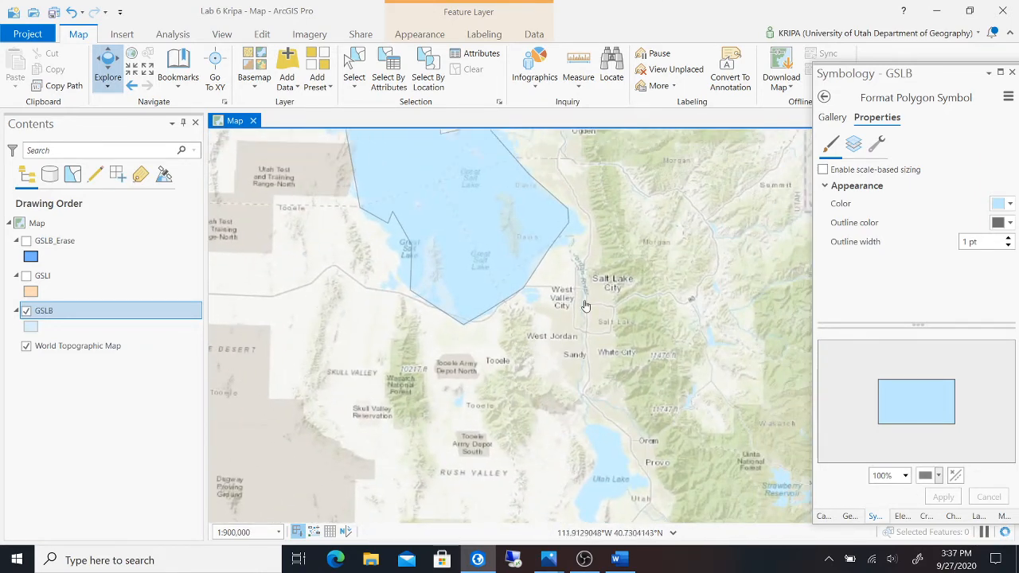
{"action": "scroll", "coordinate": [586, 306], "scroll_direction": "up", "scroll_amount": 1}
{"action": "scroll", "coordinate": [585, 274], "scroll_direction": "up", "scroll_amount": 2}
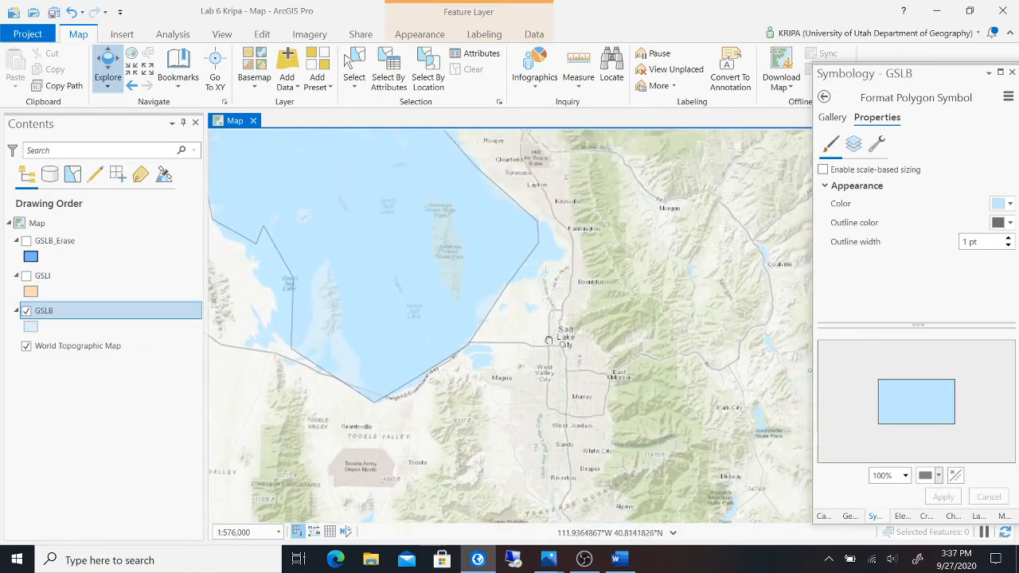
{"action": "left_click_drag", "start_coordinate": [563, 307], "coordinate": [559, 328]}
{"action": "scroll", "coordinate": [559, 328], "scroll_direction": "up", "scroll_amount": 6}
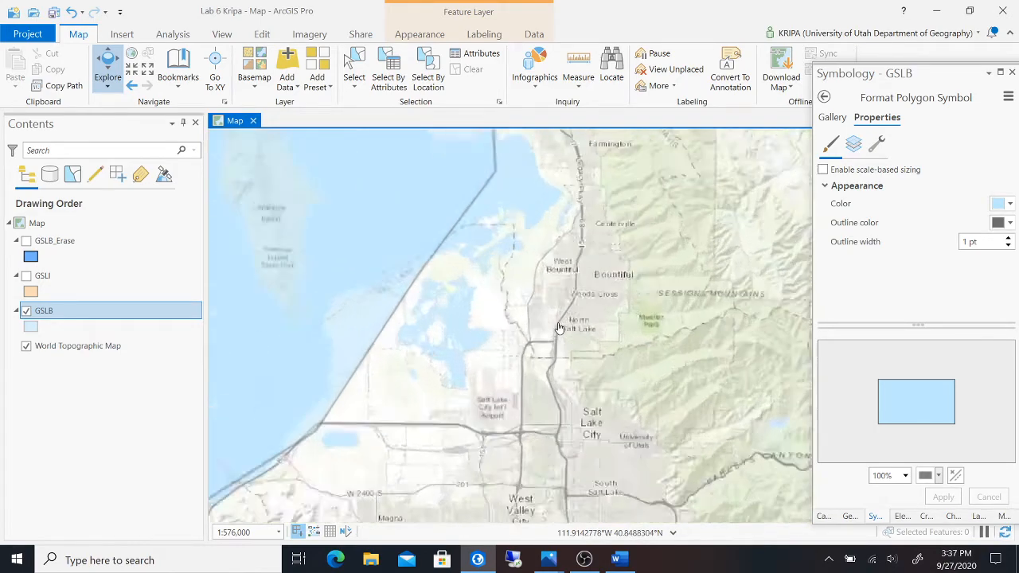
{"action": "scroll", "coordinate": [551, 328], "scroll_direction": "down", "scroll_amount": 6}
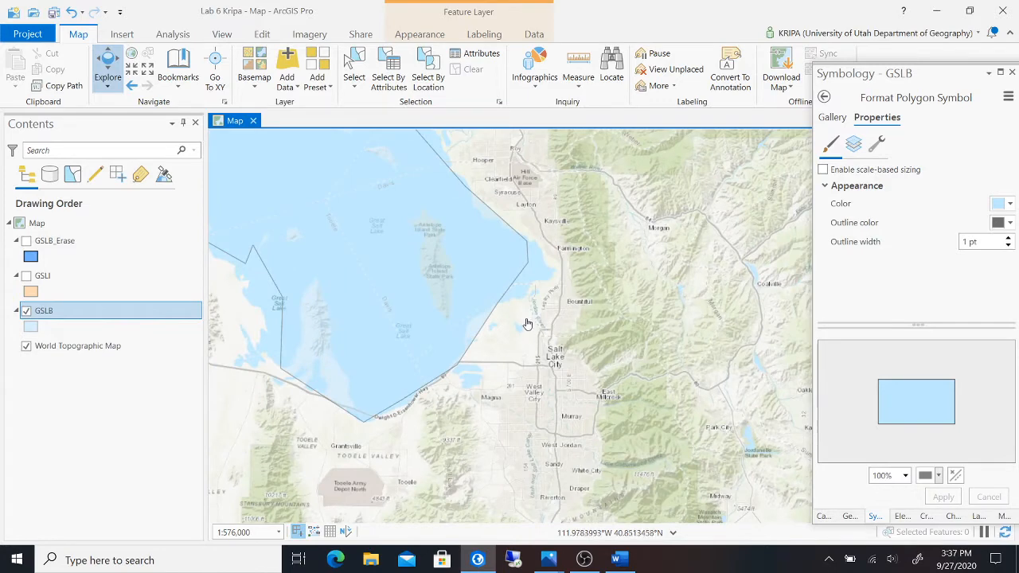
{"action": "scroll", "coordinate": [532, 323], "scroll_direction": "up", "scroll_amount": 4}
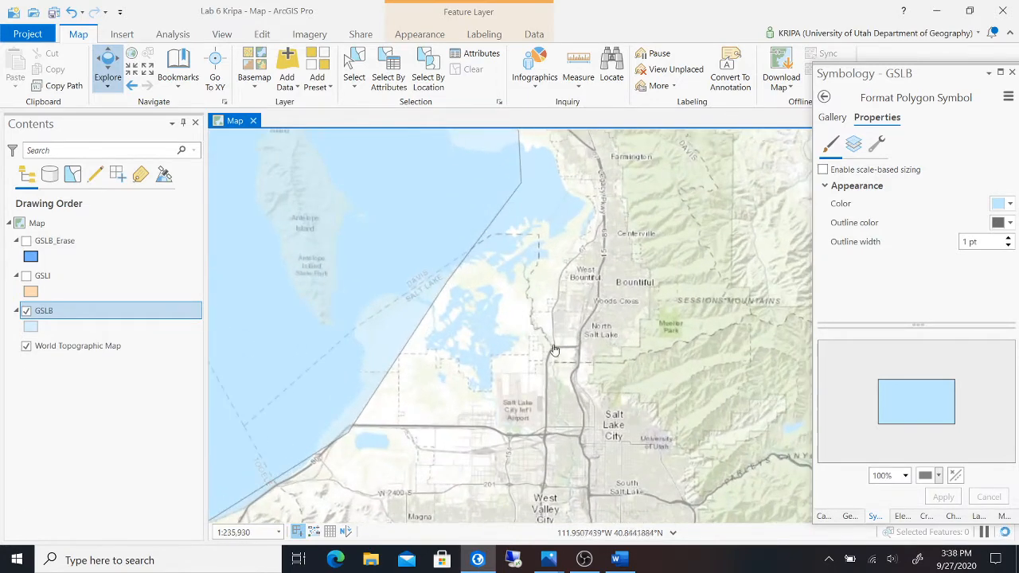
{"action": "scroll", "coordinate": [560, 360], "scroll_direction": "down", "scroll_amount": 4}
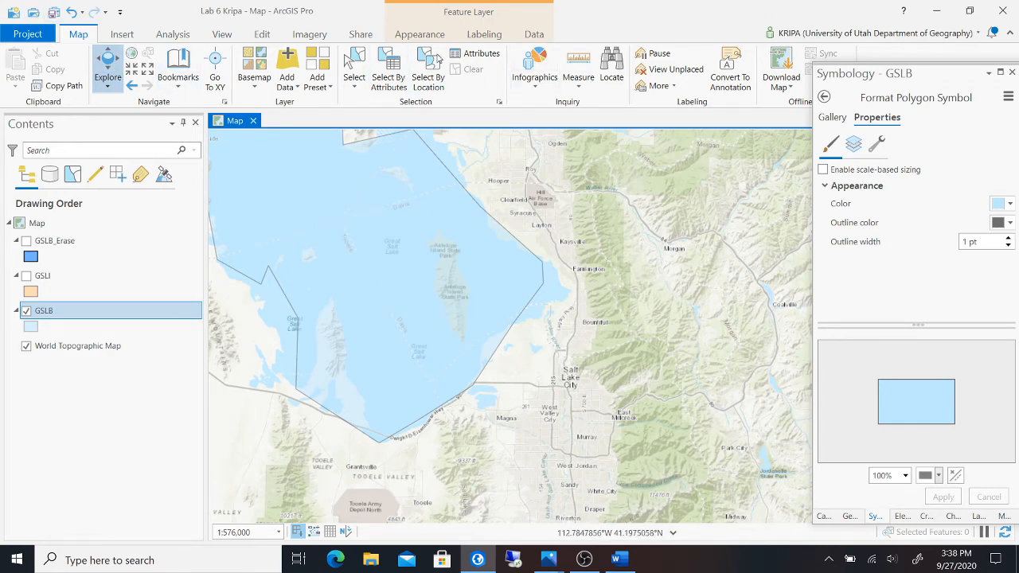
- Start a new line feature class in the project geodatabase with the name and alias "Rivers"
{"action": "left_click", "coordinate": [822, 516]}
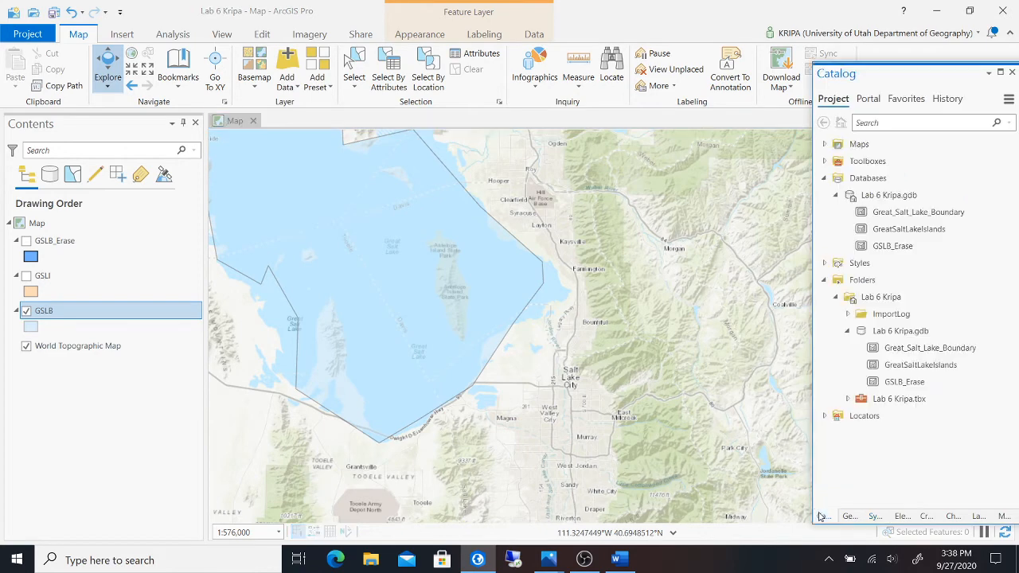
{"action": "right_click", "coordinate": [915, 329]}
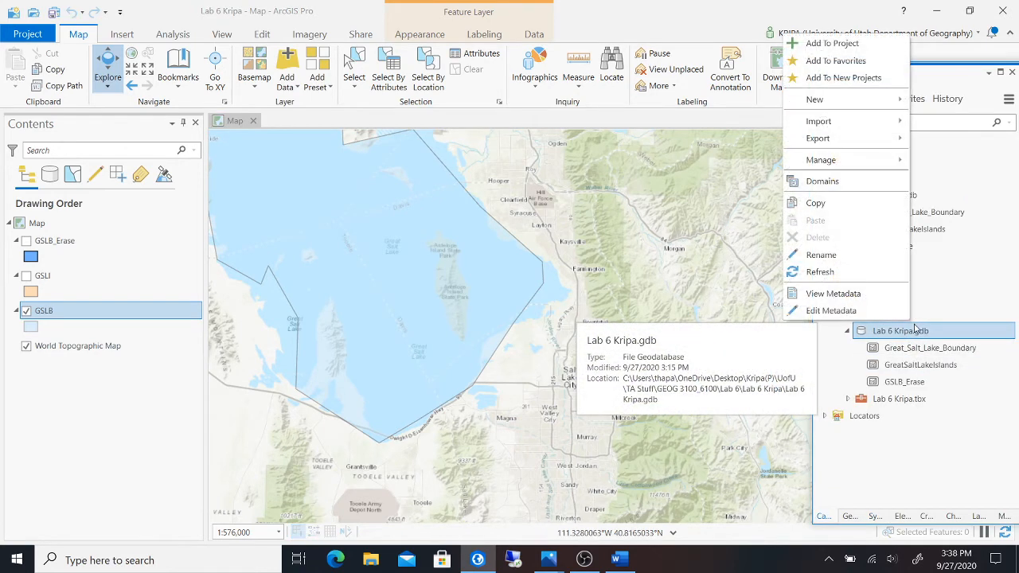
{"action": "mouse_move", "coordinate": [867, 103]}
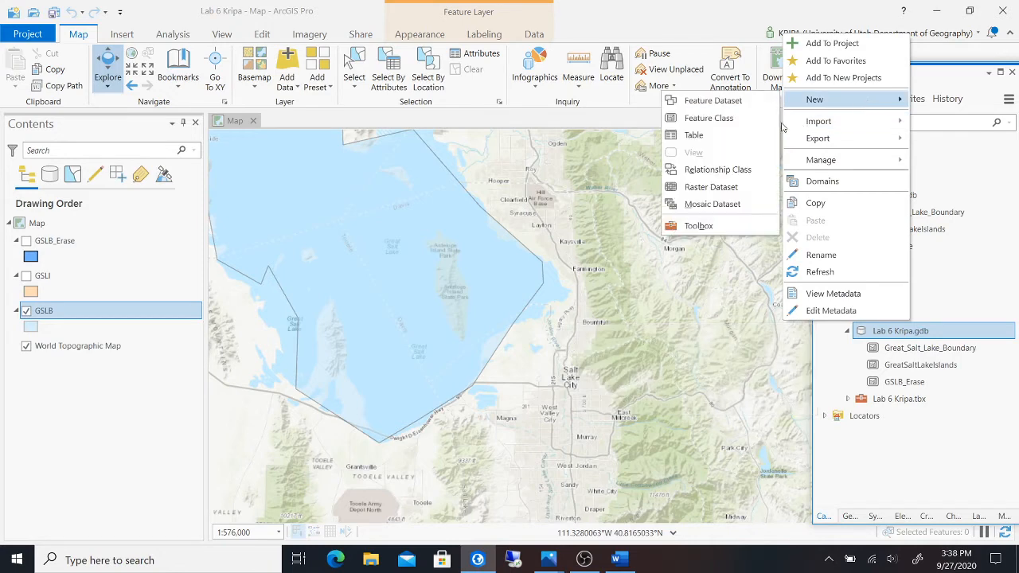
{"action": "left_click", "coordinate": [756, 119]}
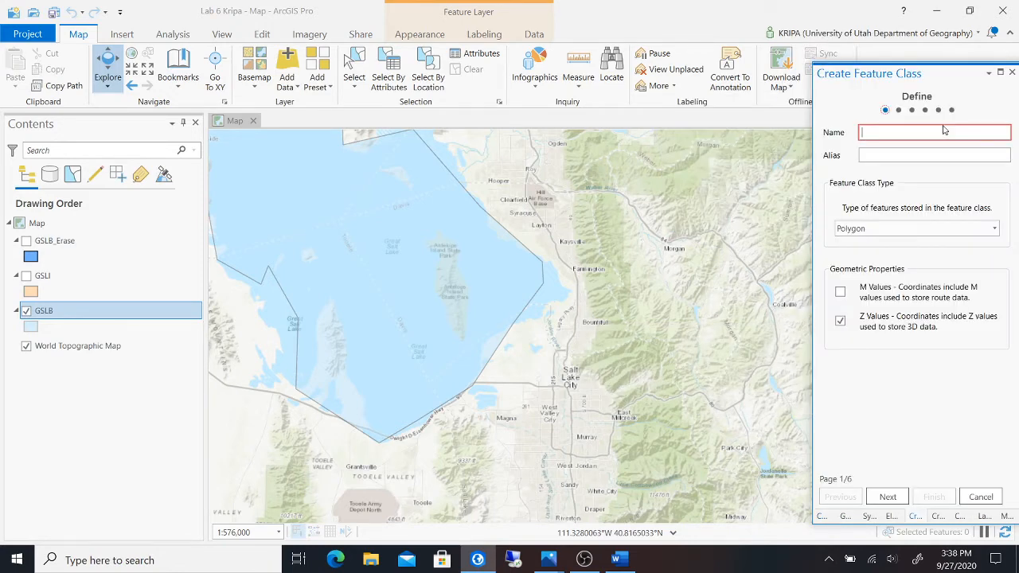
{"action": "type", "text": "Rivers"}
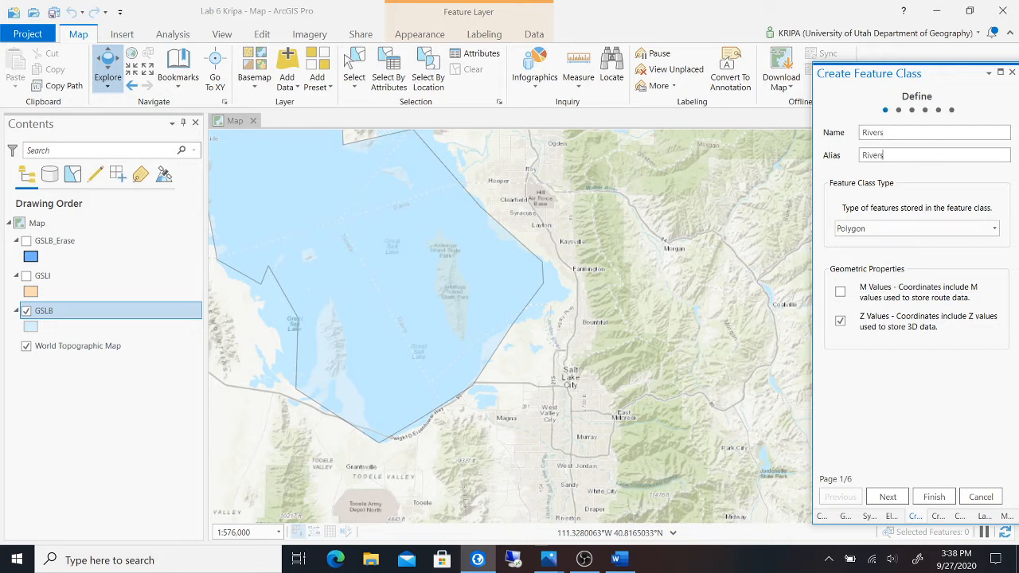
{"action": "left_click", "coordinate": [996, 234]}
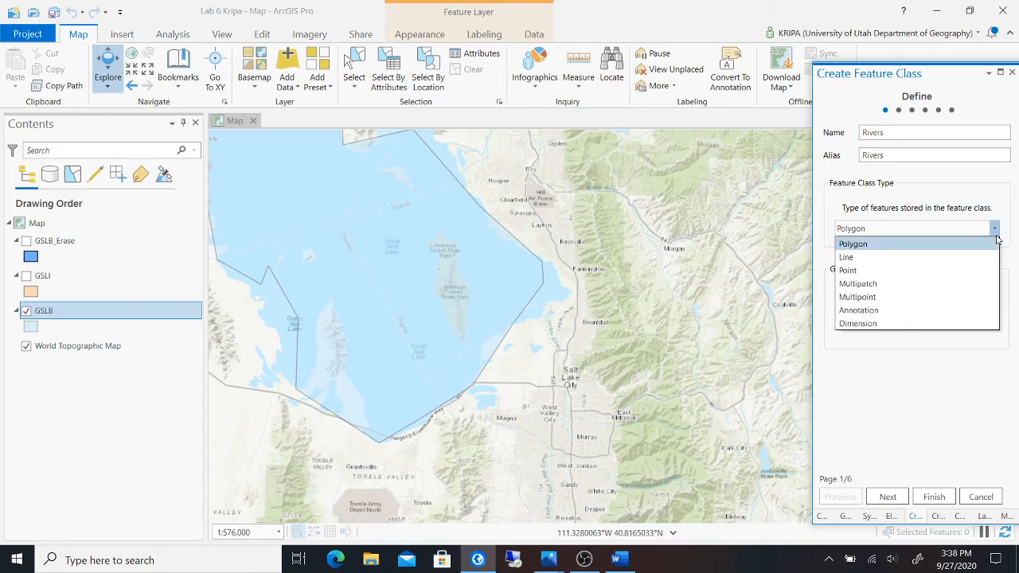
{"action": "left_click", "coordinate": [934, 258]}
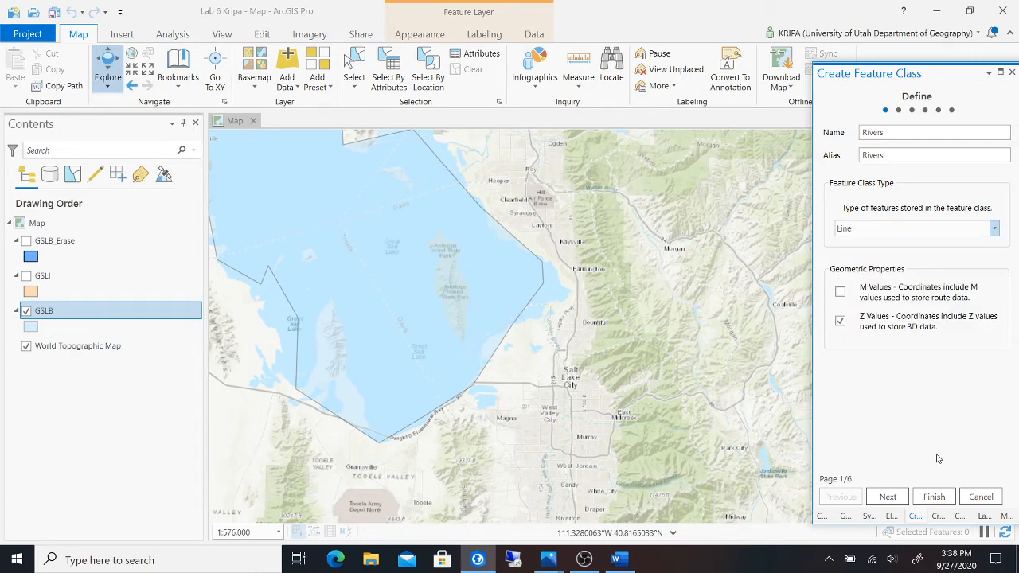
- Create the Rivers line feature class, keeping the default settings on the remaining pages, and add it to the map
{"action": "left_click", "coordinate": [888, 497]}
{"action": "left_click", "coordinate": [889, 497]}
{"action": "left_click", "coordinate": [900, 497]}
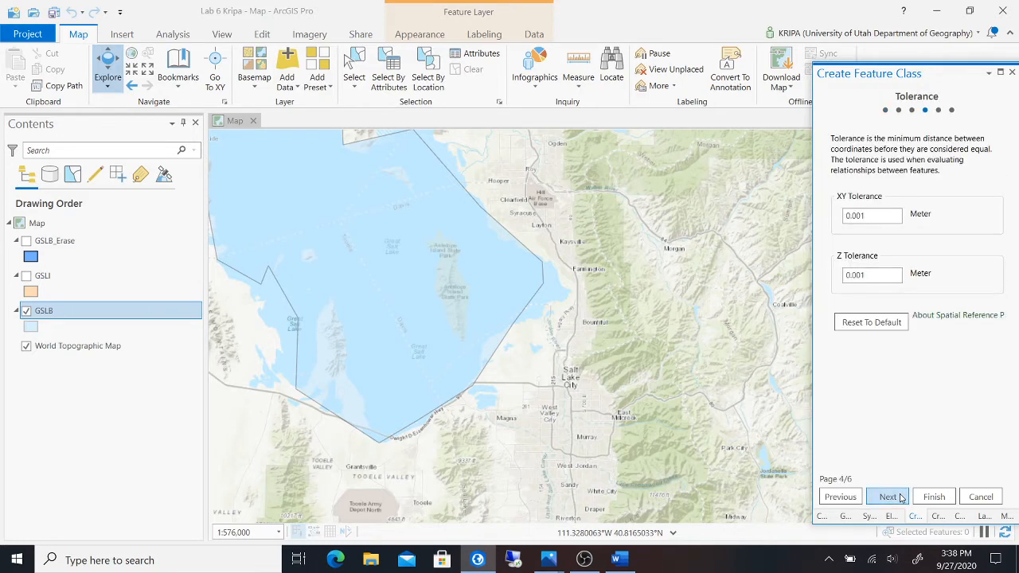
{"action": "left_click", "coordinate": [899, 497]}
{"action": "left_click", "coordinate": [899, 497]}
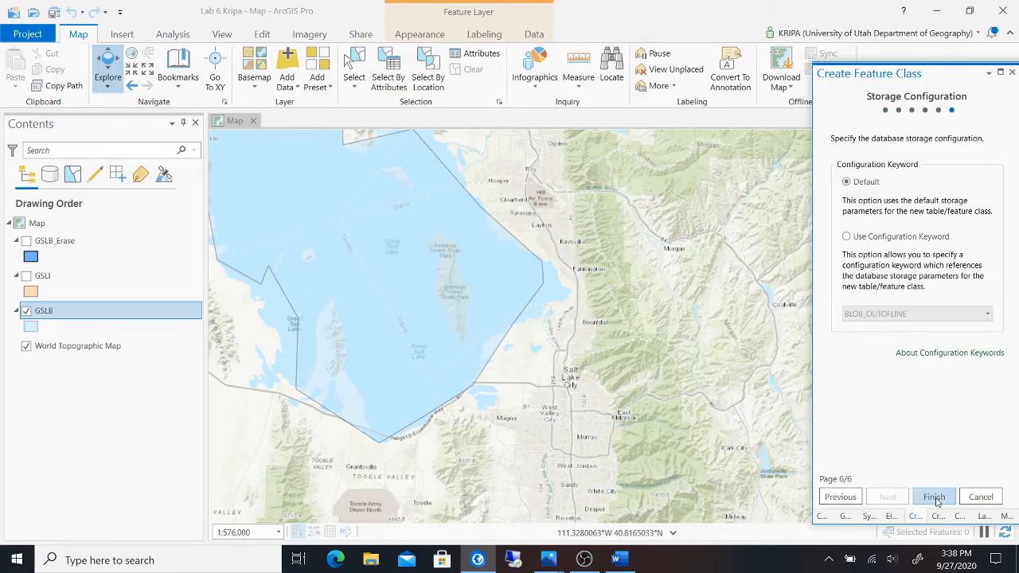
{"action": "left_click", "coordinate": [934, 497]}
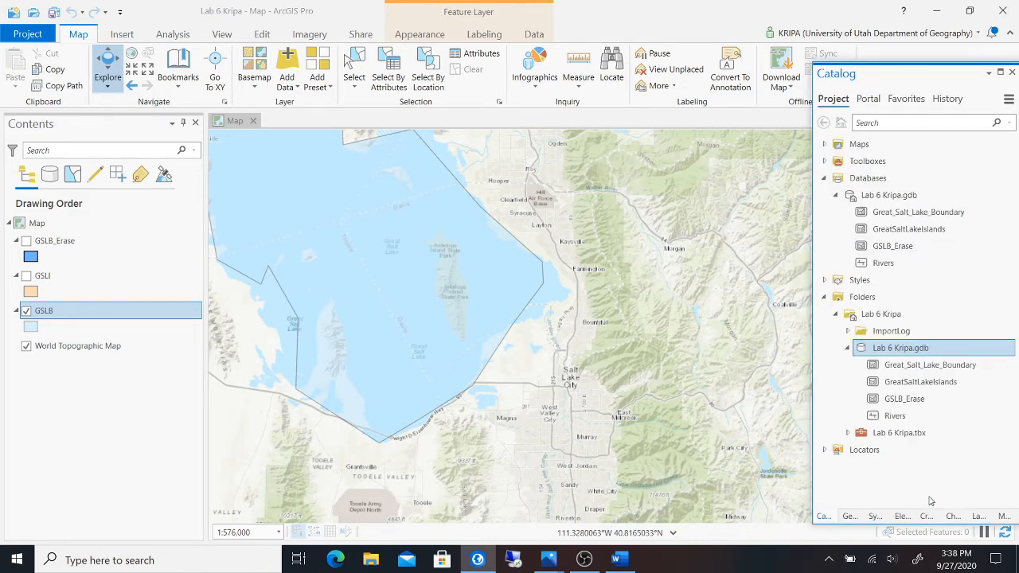
{"action": "left_click", "coordinate": [926, 417]}
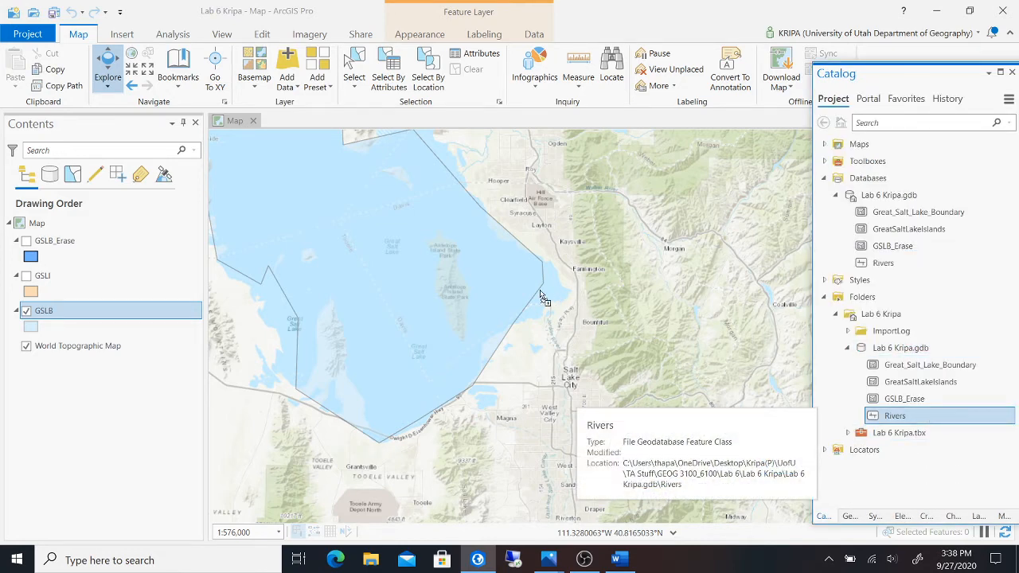
{"action": "left_click_drag", "start_coordinate": [543, 298], "coordinate": [503, 289]}
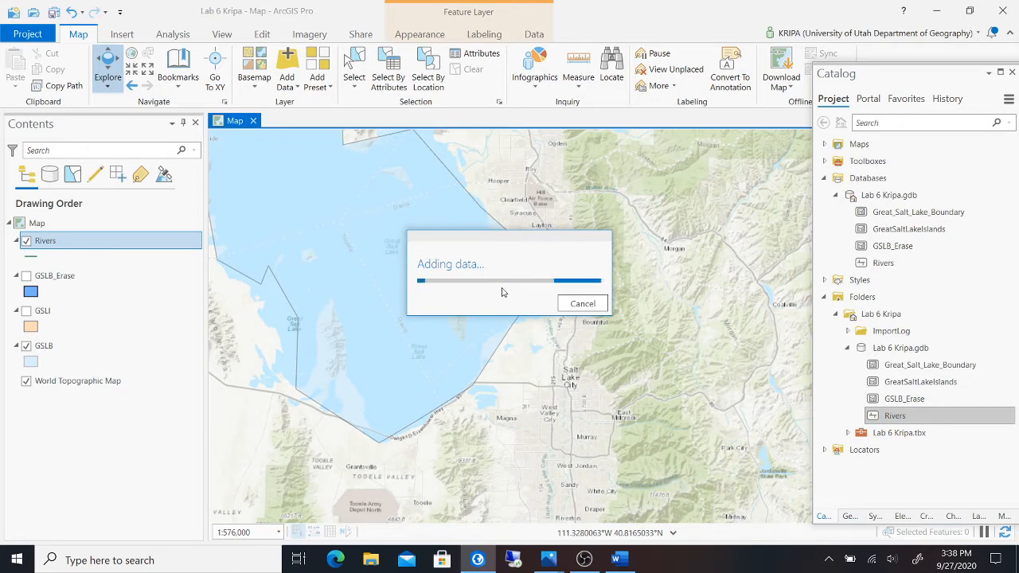
- Digitize a Rivers line feature along the river from the lake's southeast shore south past Salt Lake City to West Valley City
{"action": "left_click", "coordinate": [254, 35]}
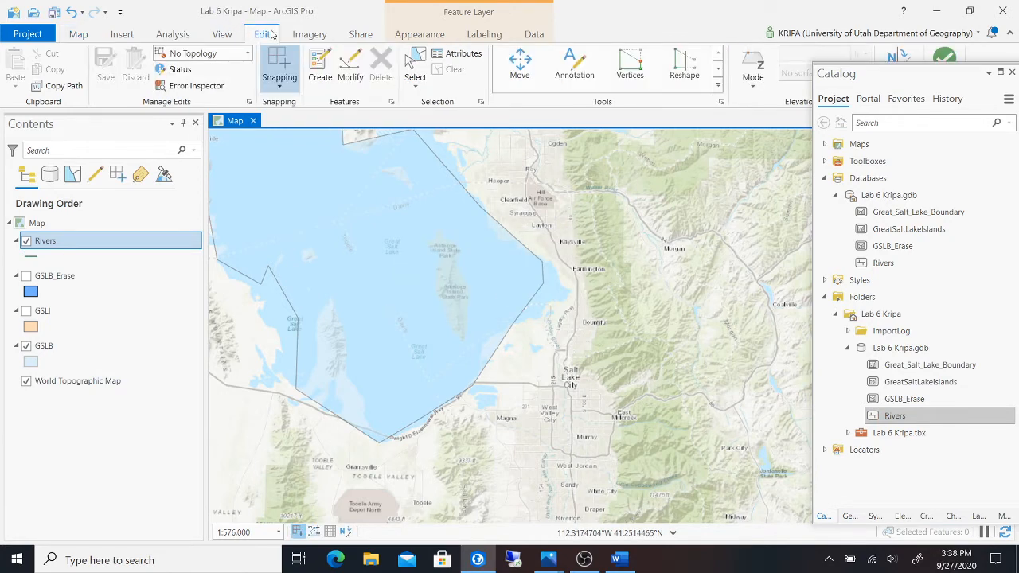
{"action": "left_click", "coordinate": [320, 68]}
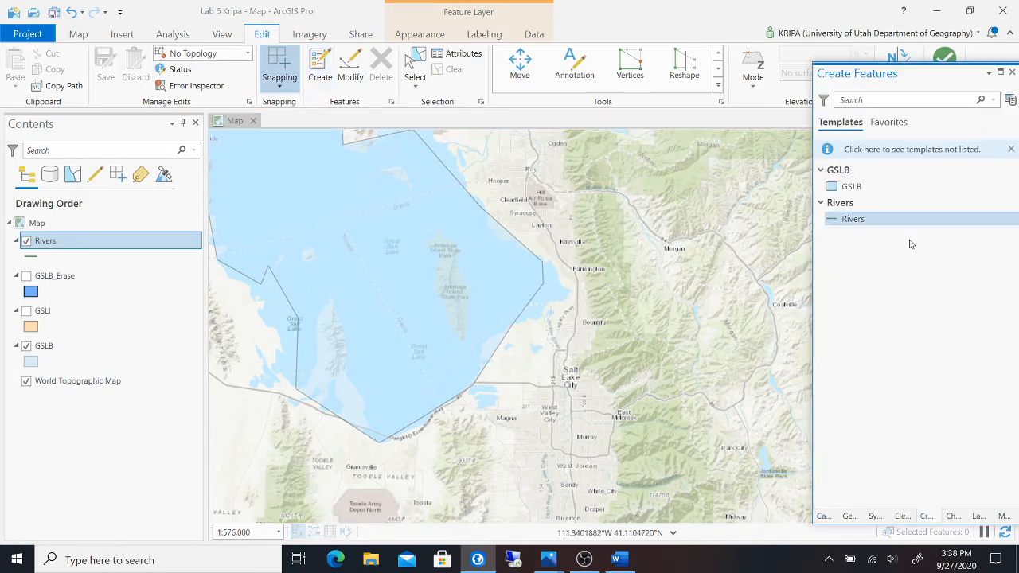
{"action": "left_click", "coordinate": [878, 219]}
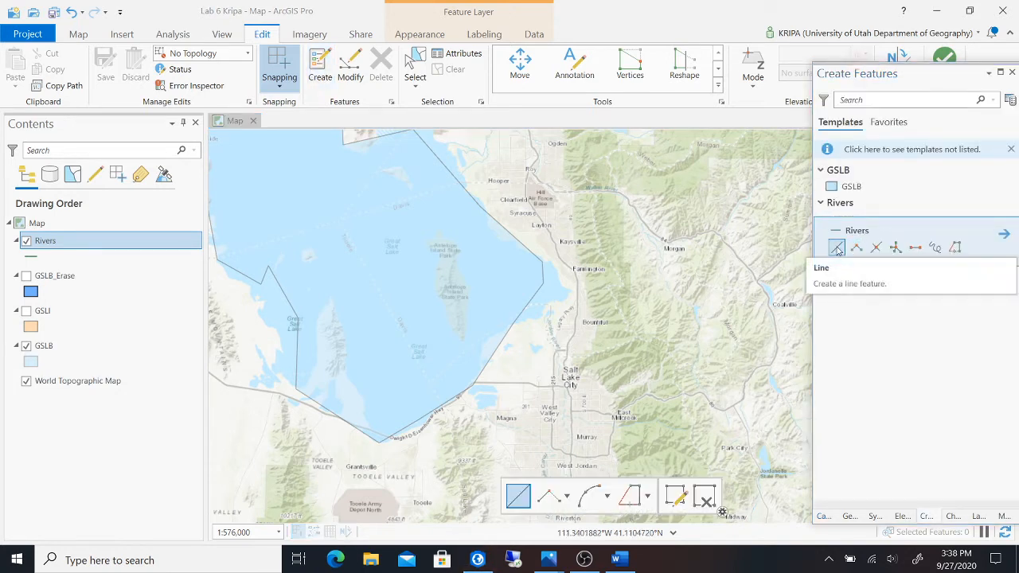
{"action": "left_click", "coordinate": [837, 250]}
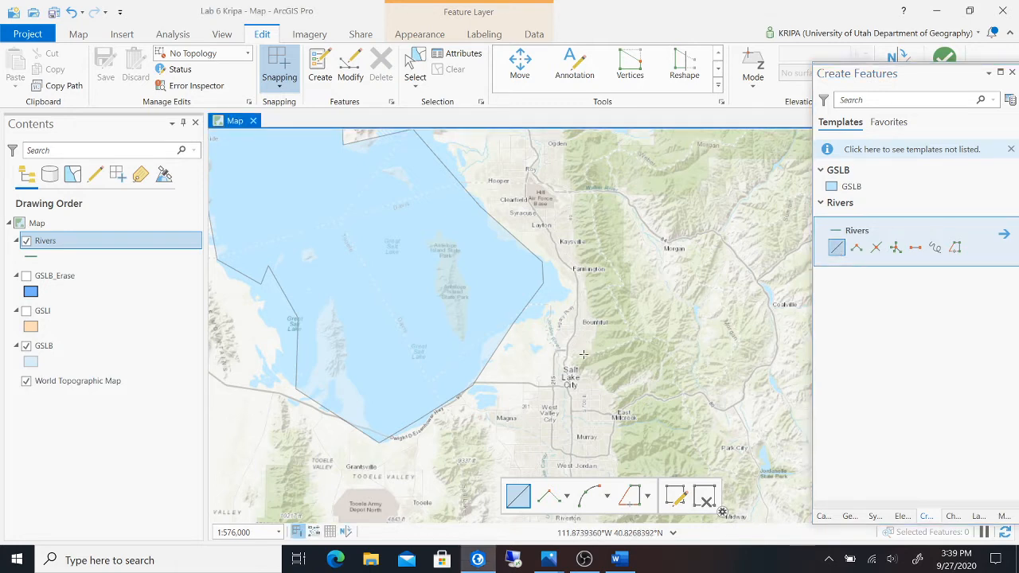
{"action": "left_click", "coordinate": [546, 323]}
{"action": "left_click", "coordinate": [546, 333]}
{"action": "left_click", "coordinate": [548, 340]}
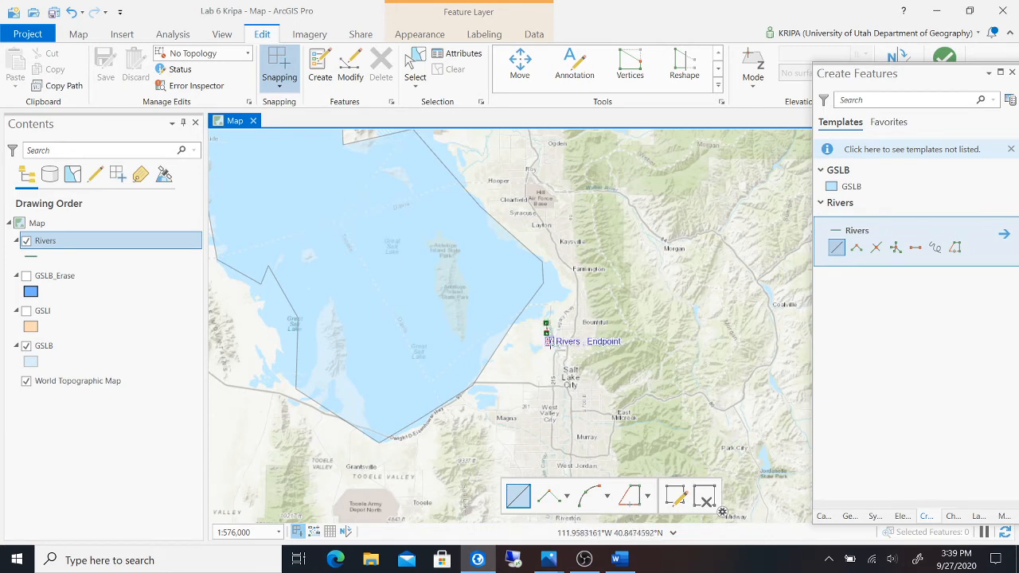
{"action": "left_click", "coordinate": [554, 350]}
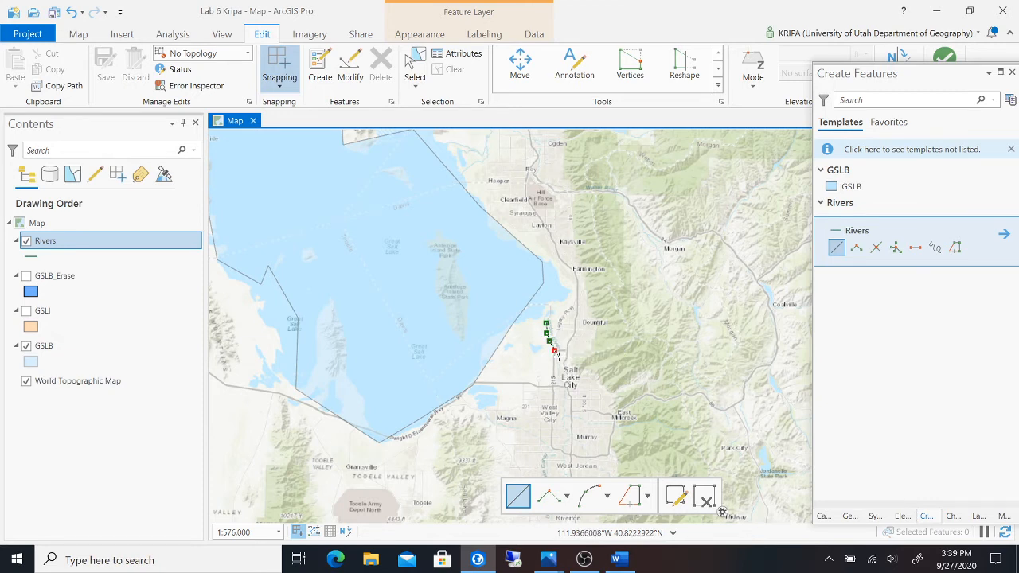
{"action": "left_click", "coordinate": [558, 356]}
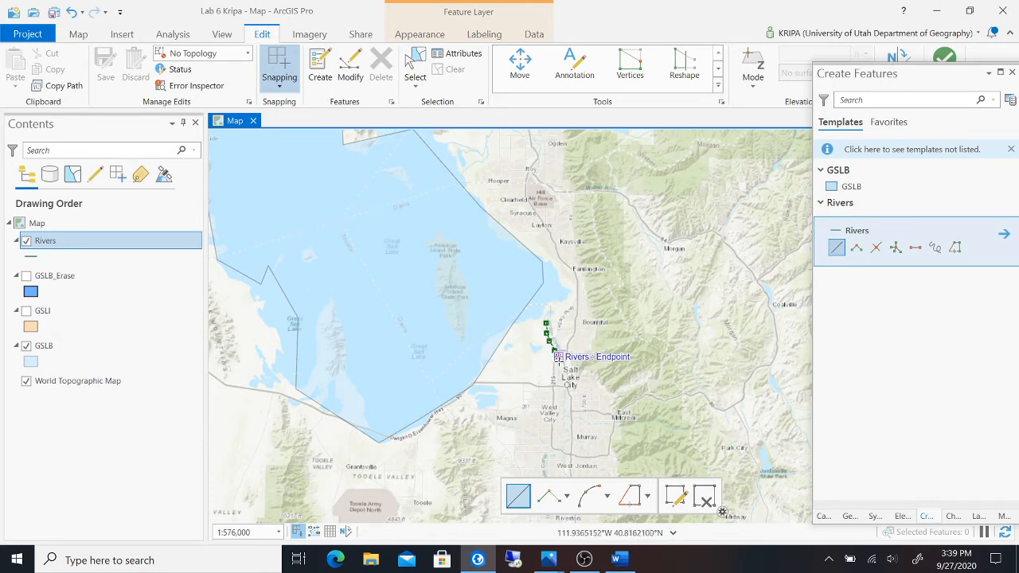
{"action": "left_click", "coordinate": [558, 368]}
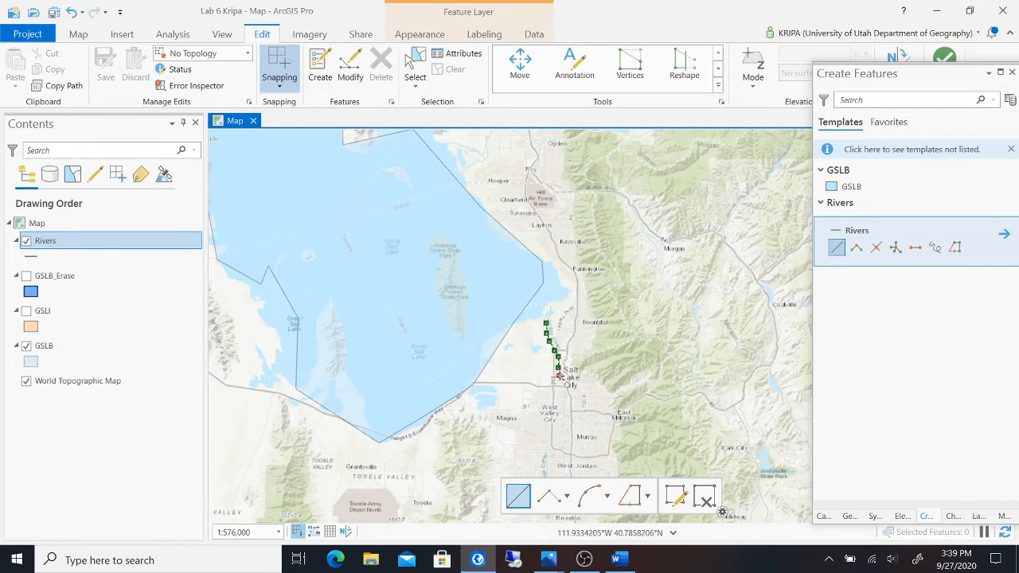
{"action": "left_click", "coordinate": [562, 382]}
{"action": "left_click", "coordinate": [565, 401]}
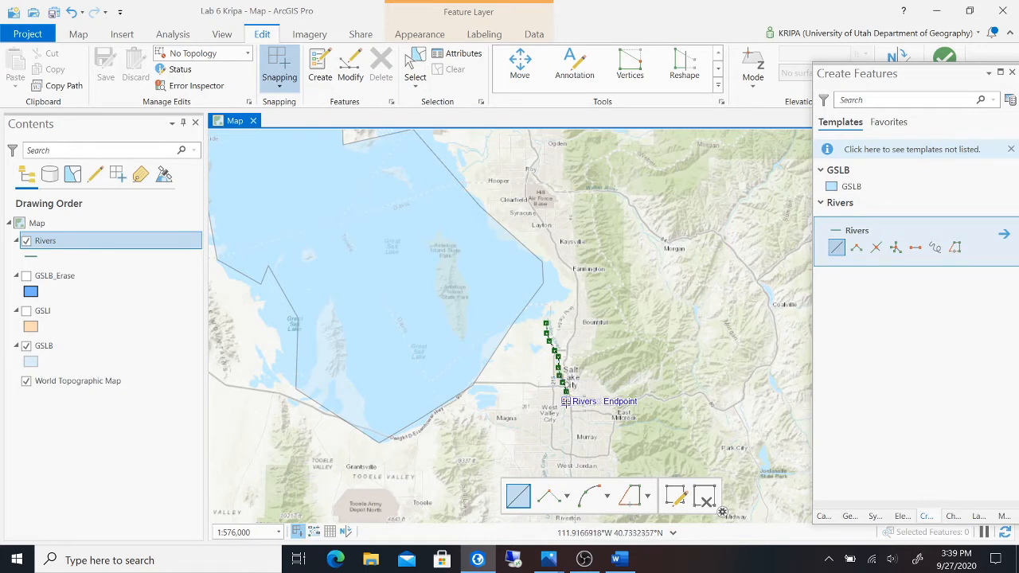
{"action": "left_click", "coordinate": [564, 410]}
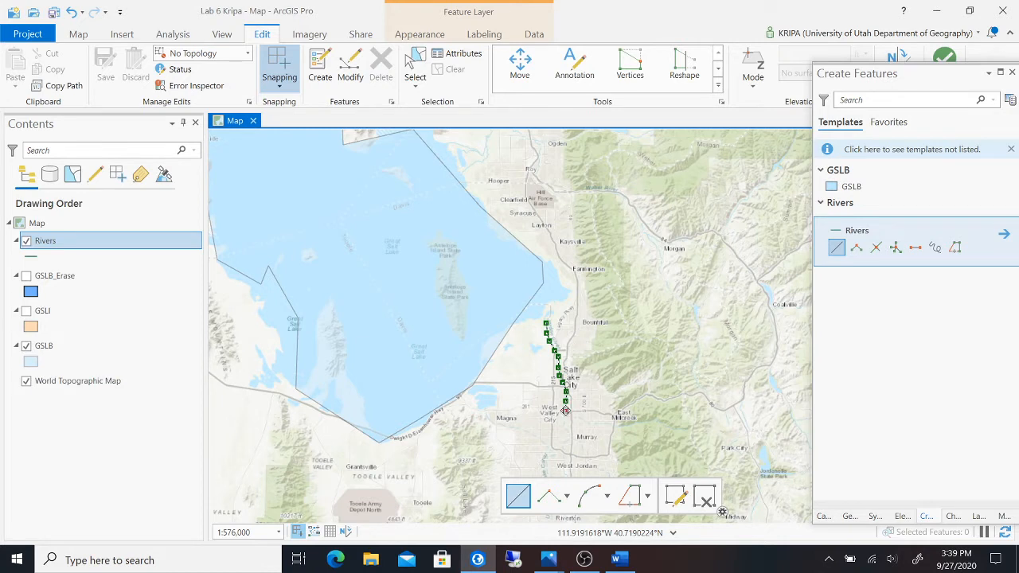
{"action": "right_click", "coordinate": [566, 409]}
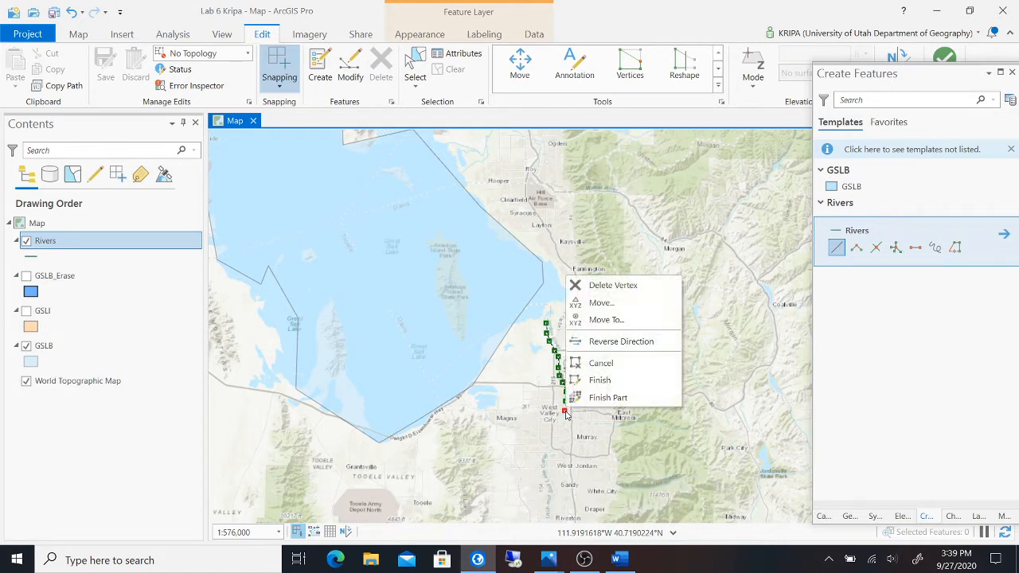
{"action": "left_click", "coordinate": [614, 379]}
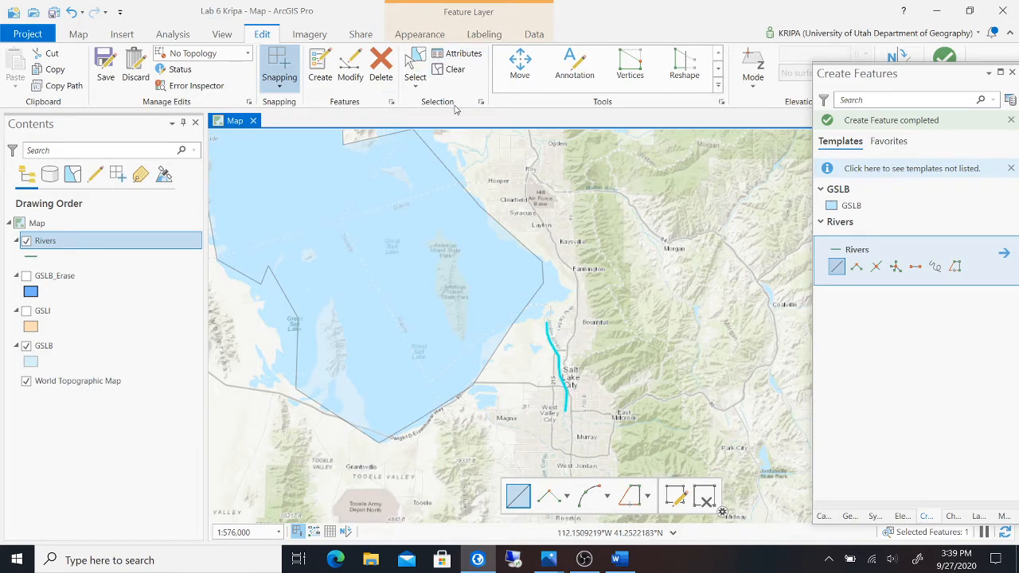
- Open the color choices for the Rivers layer's line symbol
{"action": "left_click", "coordinate": [38, 258]}
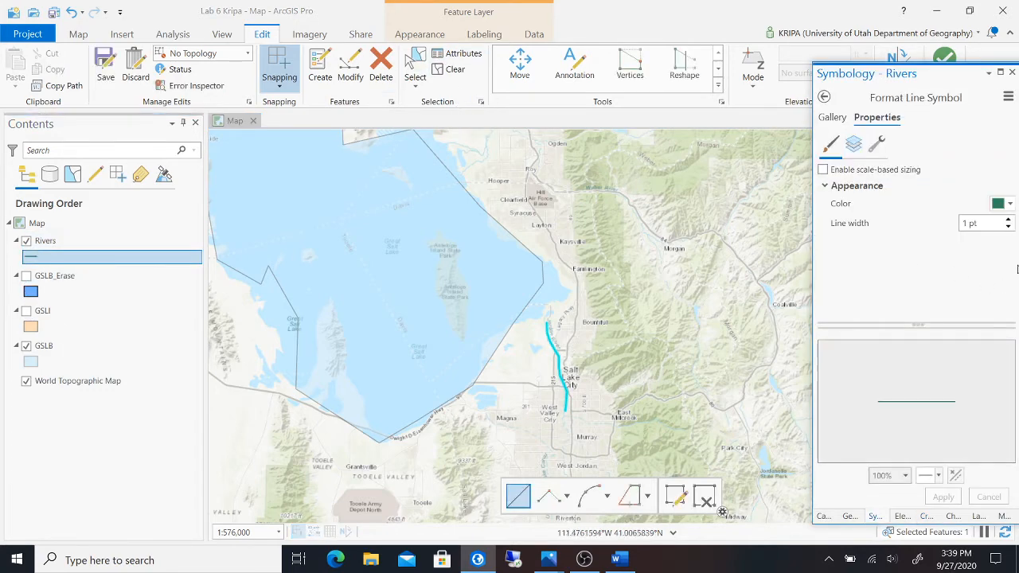
{"action": "left_click", "coordinate": [1004, 204]}
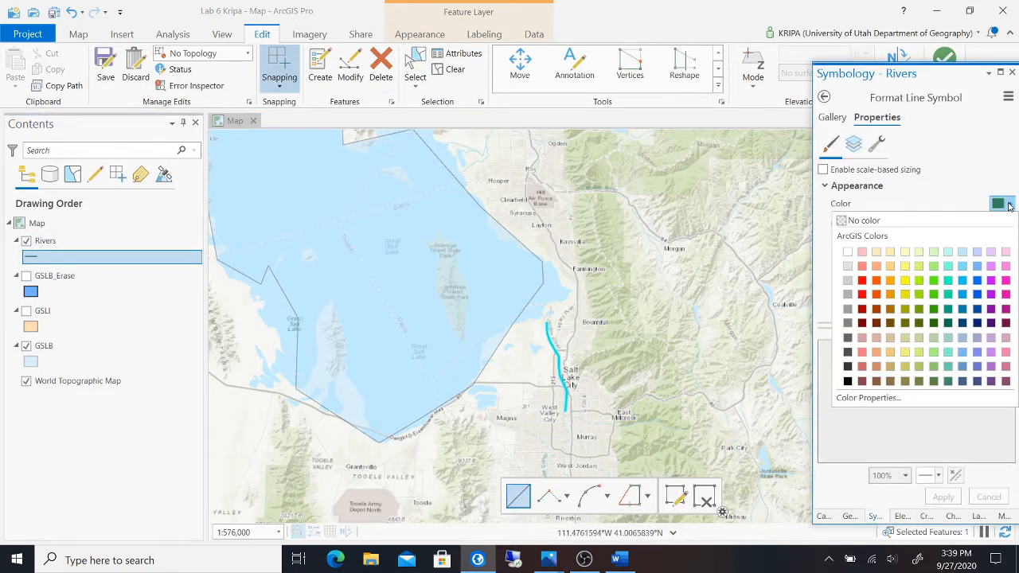
- Recolor the Rivers line symbol blue and save all edits with no feature selected
{"action": "left_click", "coordinate": [975, 294]}
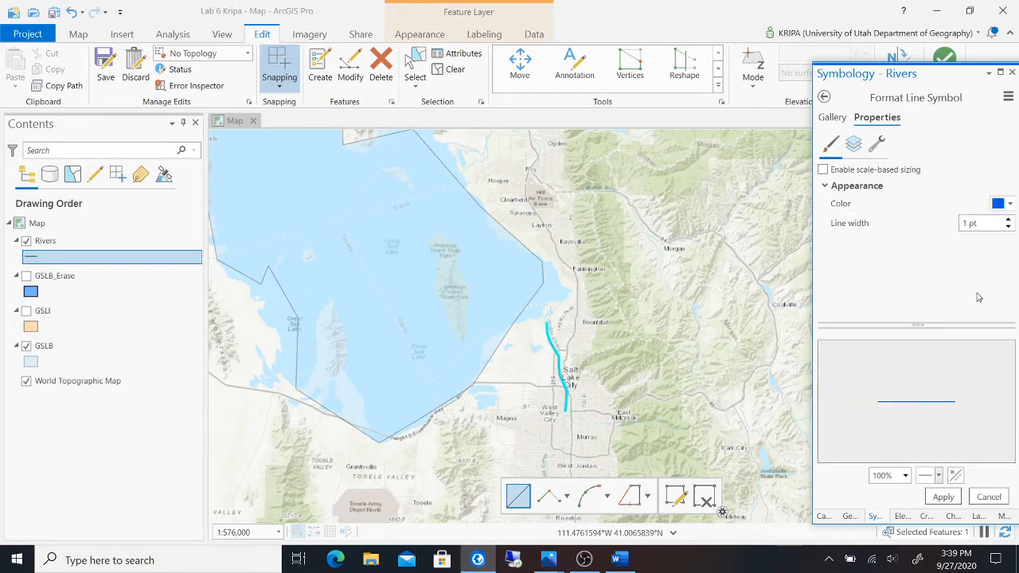
{"action": "left_click", "coordinate": [946, 499]}
{"action": "left_click", "coordinate": [455, 70]}
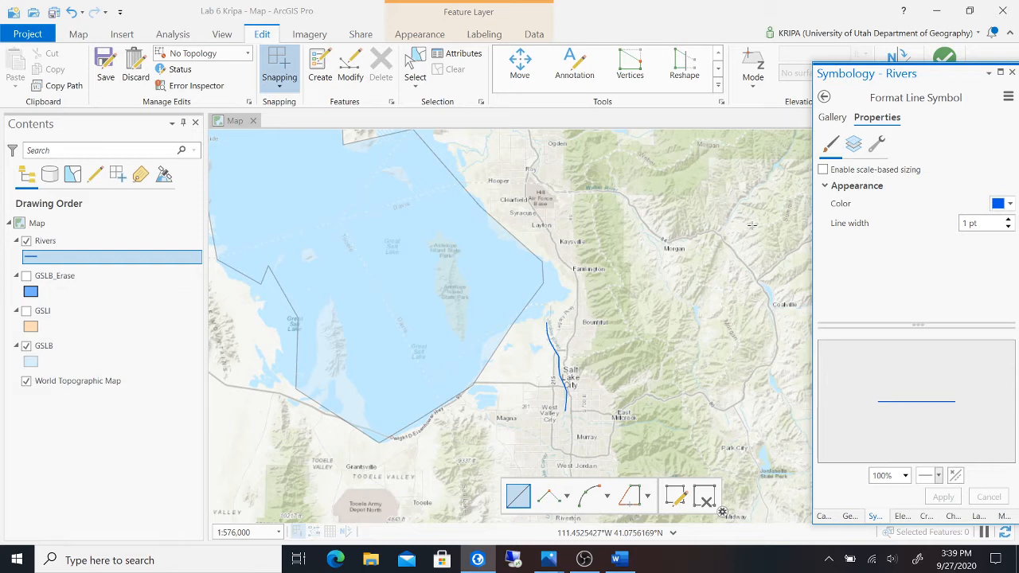
{"action": "left_click", "coordinate": [106, 62]}
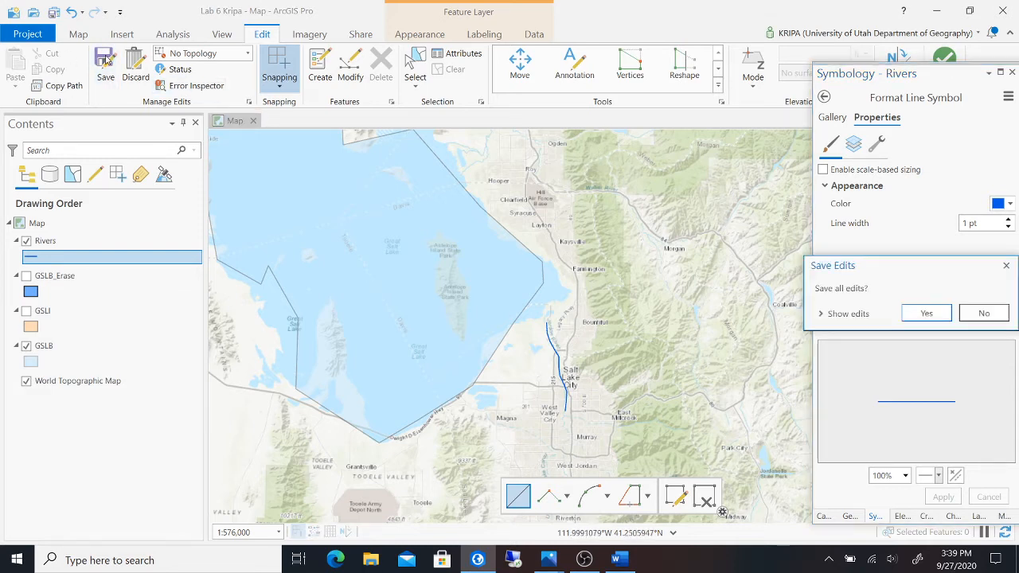
{"action": "left_click", "coordinate": [934, 314]}
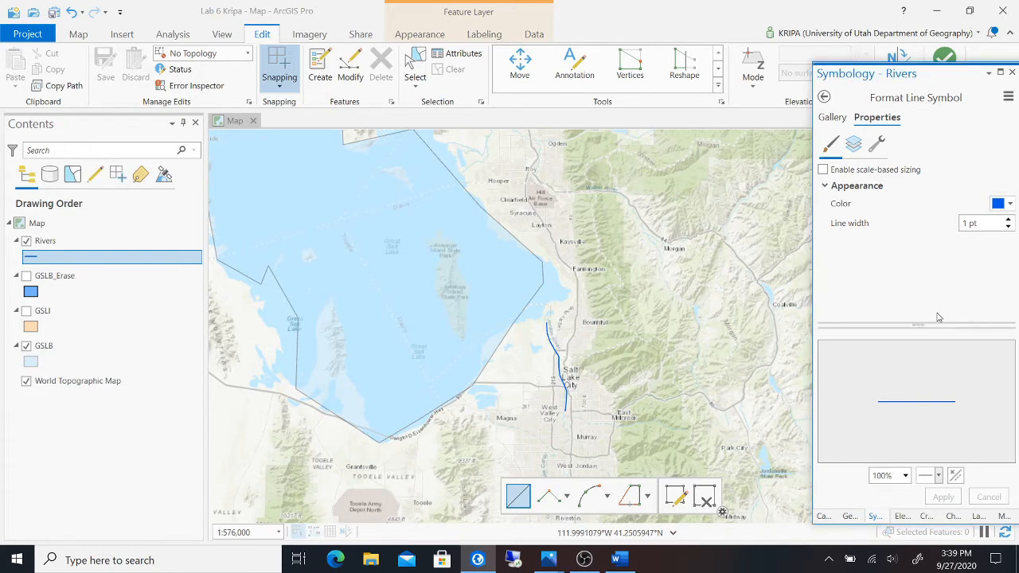
- Start a new Rivers line west of Plain City and trace the river with straight segments past Ogden to Roy
{"action": "left_click", "coordinate": [89, 37]}
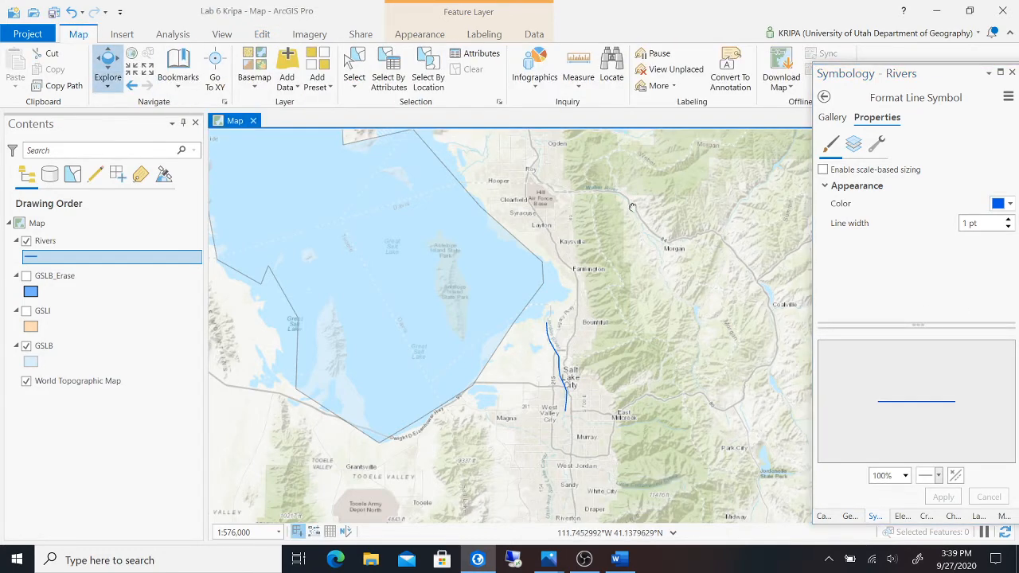
{"action": "left_click_drag", "start_coordinate": [632, 208], "coordinate": [605, 294]}
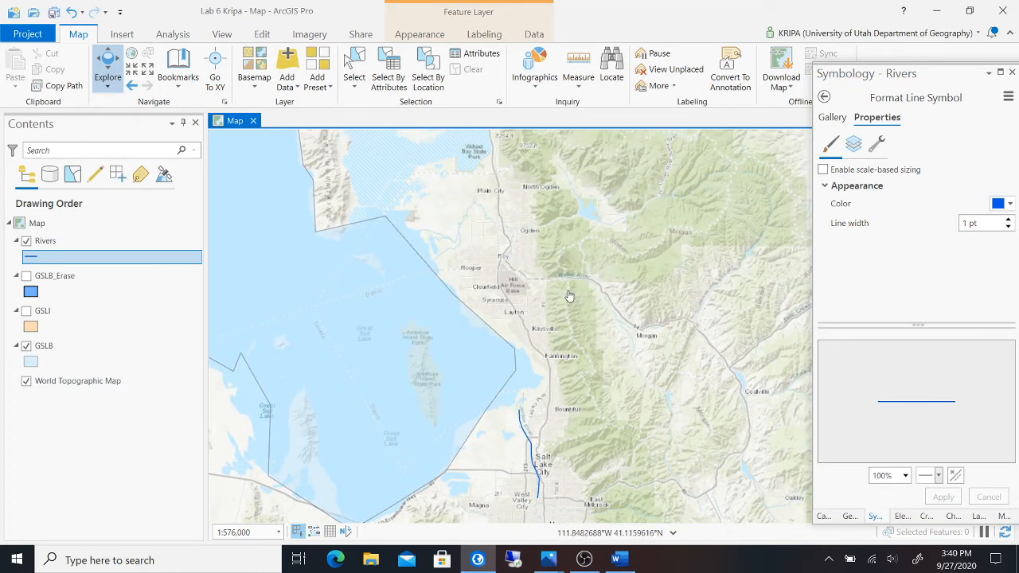
{"action": "left_click_drag", "start_coordinate": [569, 296], "coordinate": [584, 319]}
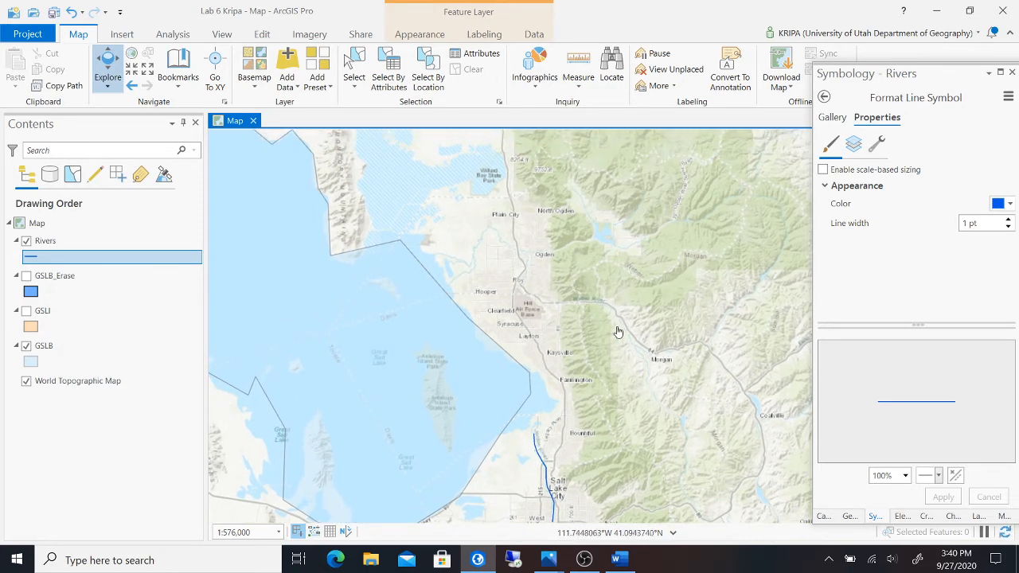
{"action": "scroll", "coordinate": [616, 331], "scroll_direction": "up", "scroll_amount": 1}
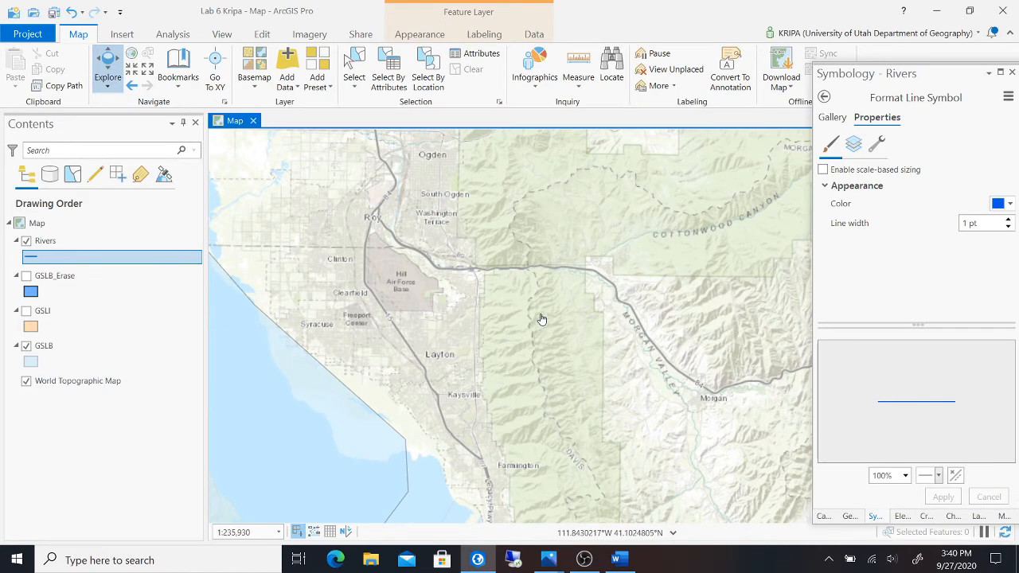
{"action": "scroll", "coordinate": [540, 319], "scroll_direction": "down", "scroll_amount": 1}
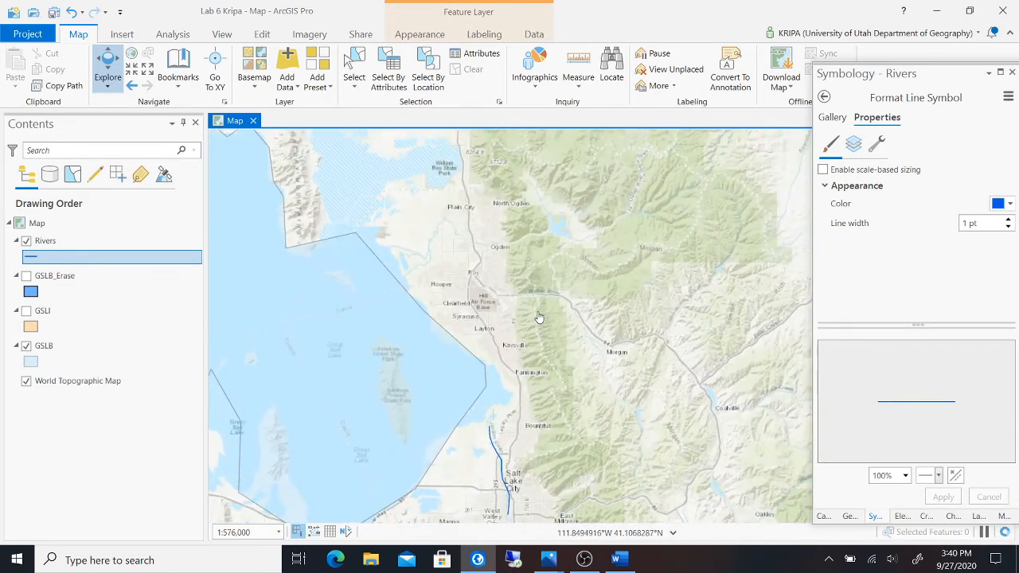
{"action": "left_click_drag", "start_coordinate": [541, 319], "coordinate": [569, 322]}
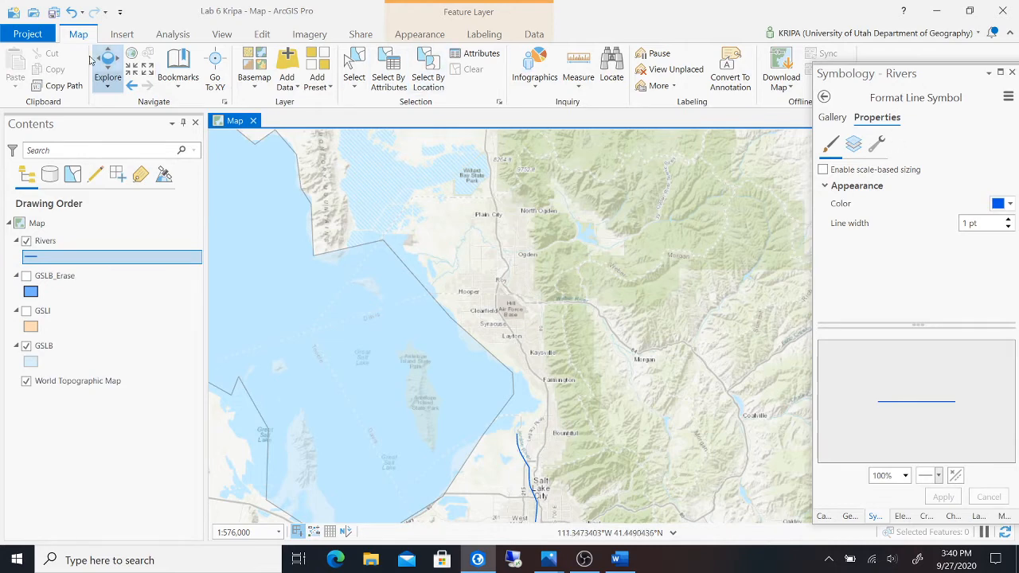
{"action": "left_click", "coordinate": [263, 35]}
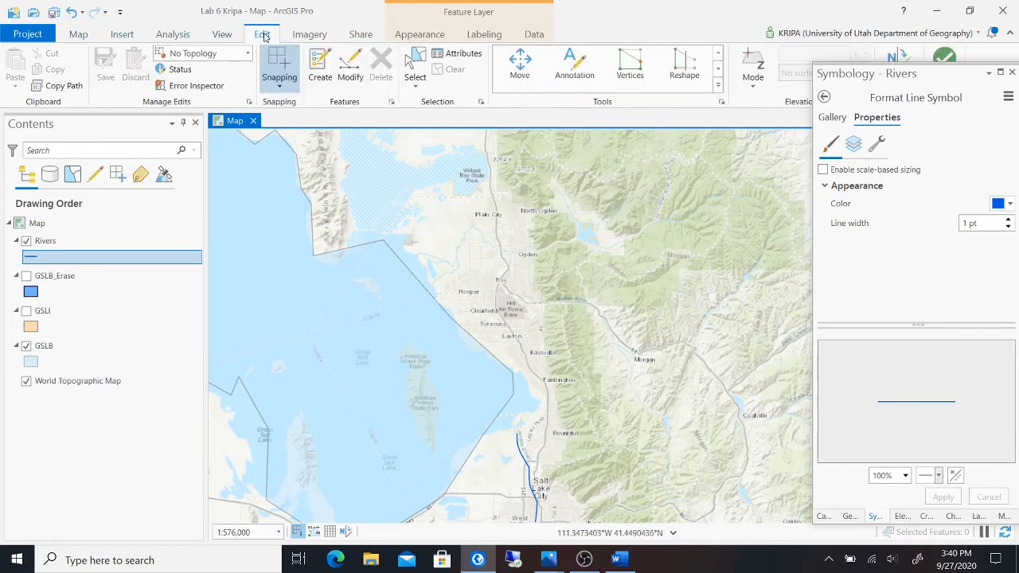
{"action": "left_click", "coordinate": [320, 76]}
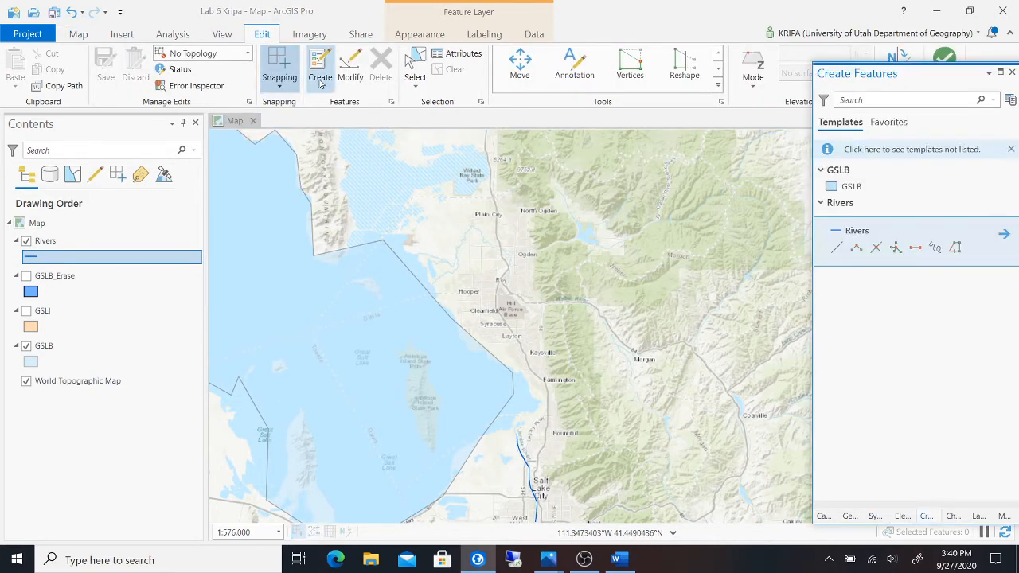
{"action": "left_click", "coordinate": [857, 231]}
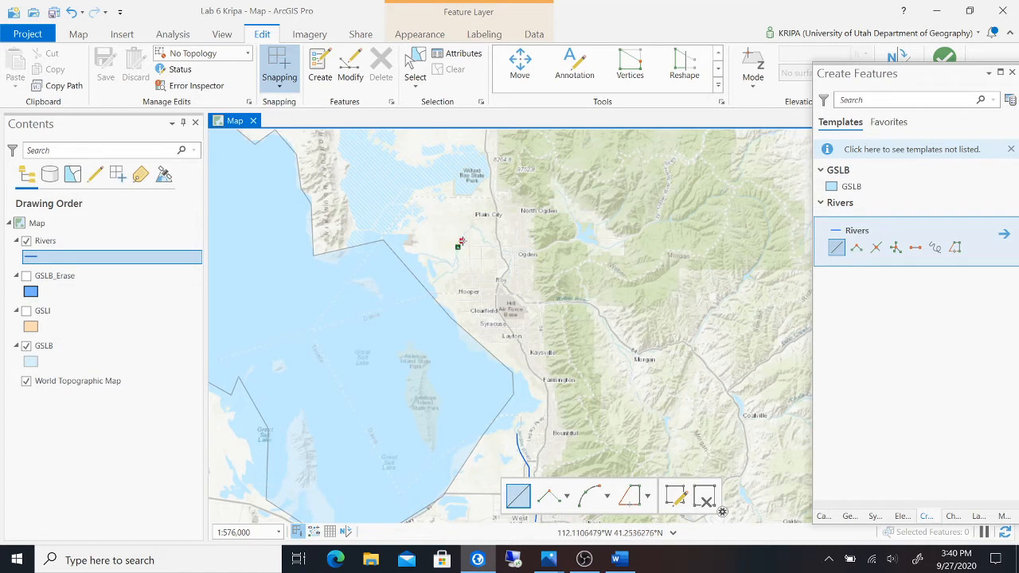
{"action": "left_click", "coordinate": [462, 240]}
{"action": "left_click", "coordinate": [472, 227]}
{"action": "left_click", "coordinate": [483, 240]}
{"action": "left_click", "coordinate": [502, 247]}
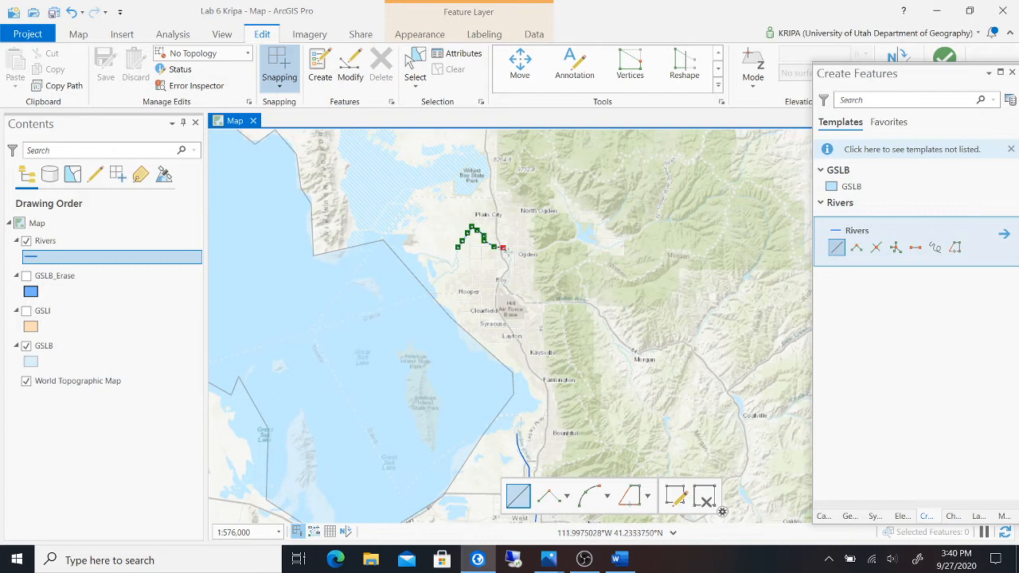
{"action": "left_click", "coordinate": [509, 252]}
{"action": "left_click", "coordinate": [509, 278]}
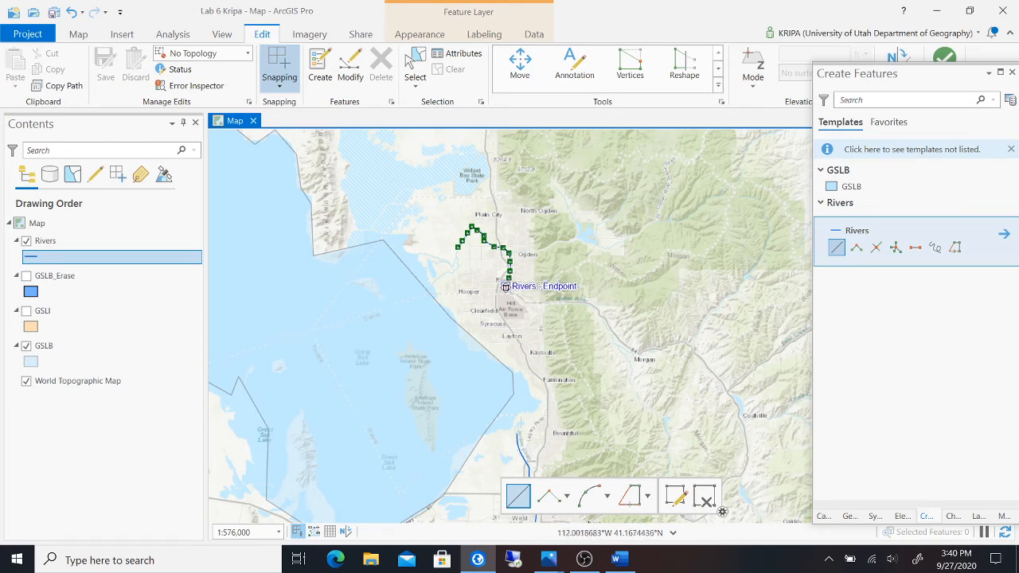
{"action": "left_click", "coordinate": [505, 286]}
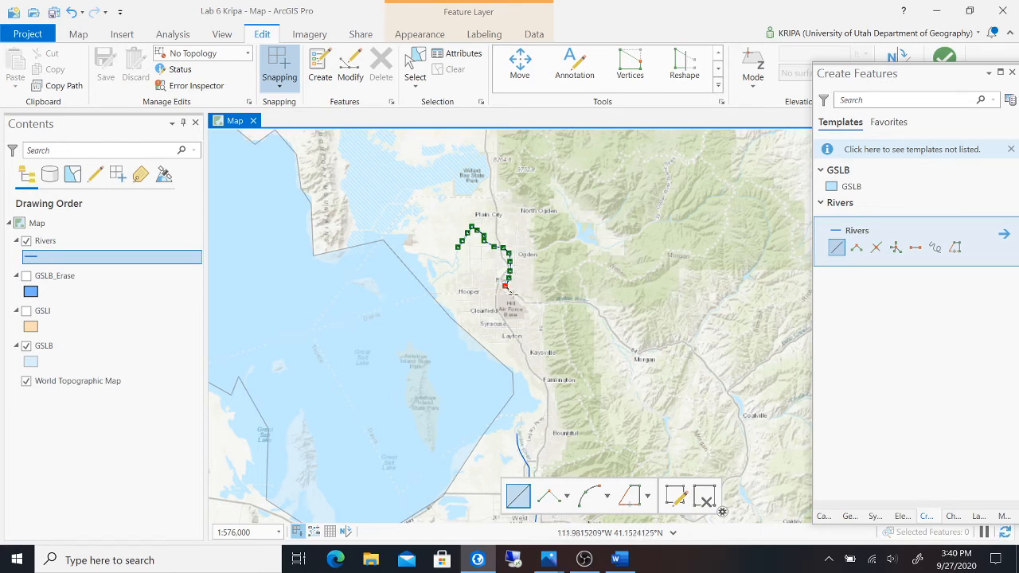
- Continue the Rivers line east from Roy through the mountains toward Morgan and finish the feature
{"action": "left_click", "coordinate": [515, 295]}
{"action": "left_click", "coordinate": [533, 302]}
{"action": "left_click", "coordinate": [546, 302]}
{"action": "left_click", "coordinate": [557, 301]}
{"action": "left_click", "coordinate": [565, 302]}
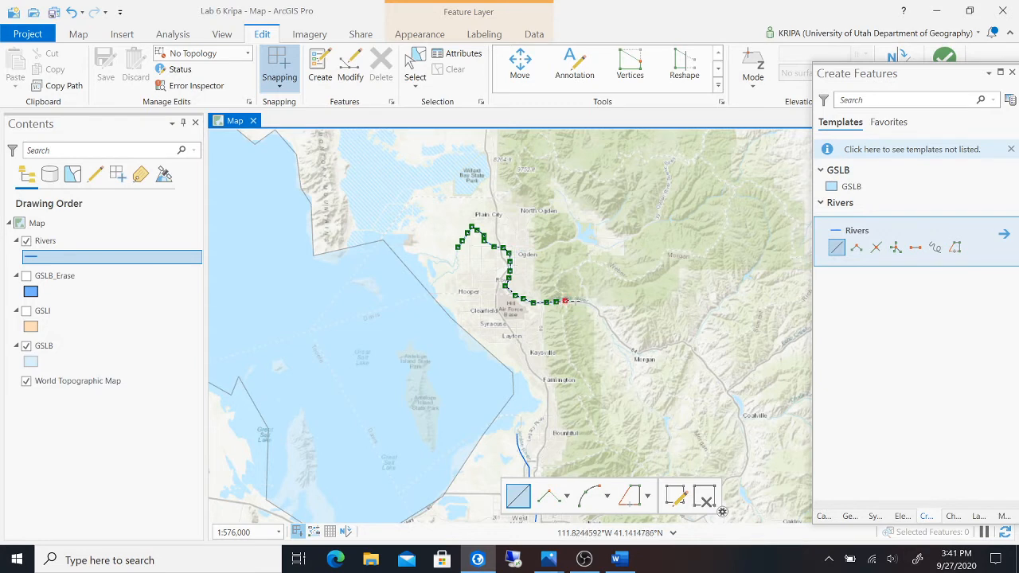
{"action": "left_click", "coordinate": [574, 301]}
{"action": "left_click", "coordinate": [591, 307]}
{"action": "left_click", "coordinate": [600, 314]}
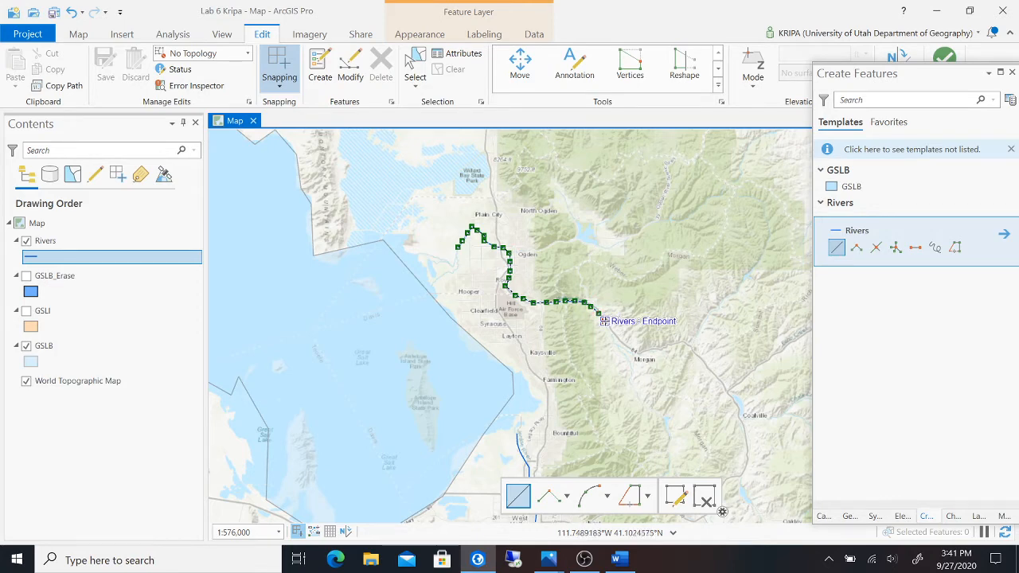
{"action": "right_click", "coordinate": [604, 321]}
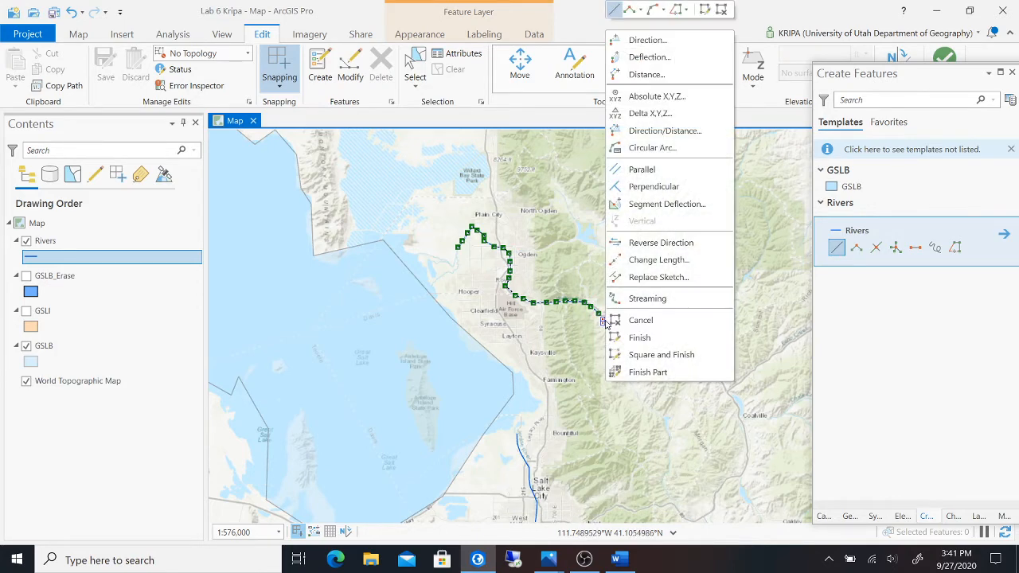
{"action": "left_click", "coordinate": [646, 338]}
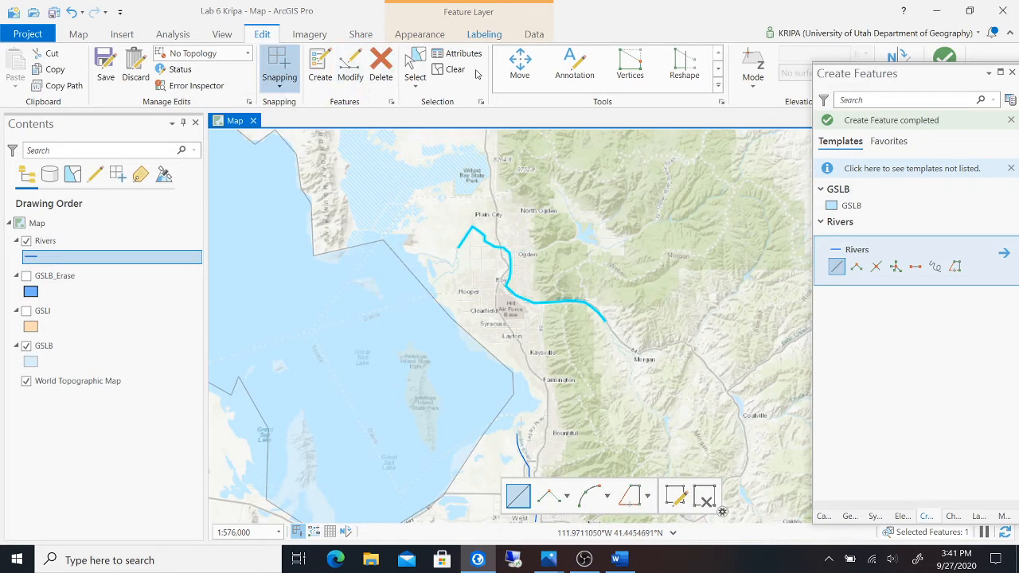
- Save all edits and clear the selection of the new river
{"action": "left_click", "coordinate": [101, 62]}
{"action": "left_click", "coordinate": [503, 294]}
{"action": "left_click", "coordinate": [448, 73]}
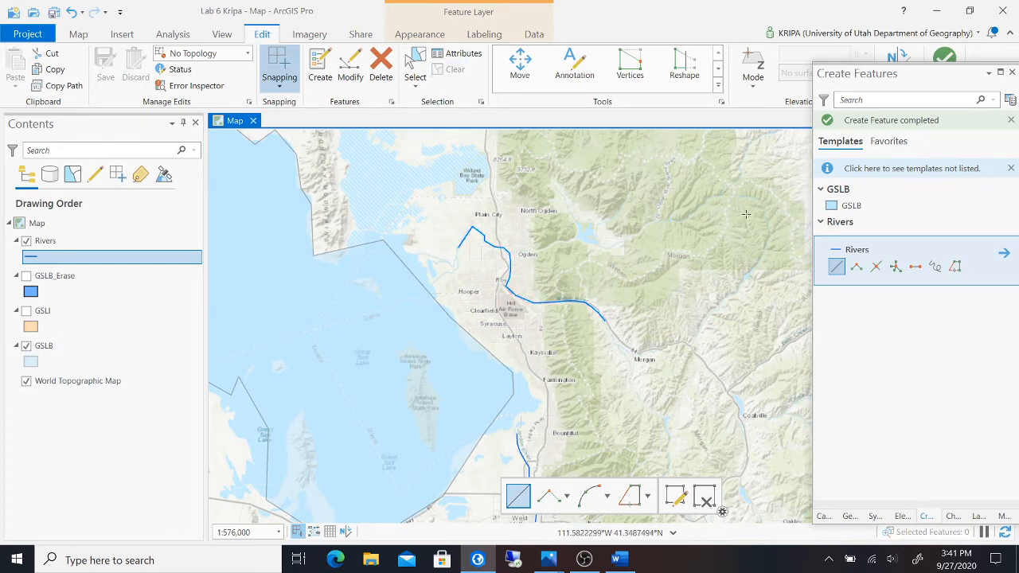
- Start another Rivers line at the Bear River mouth and trace it east, then northeast toward the area west of Brigham City
{"action": "left_click", "coordinate": [837, 269]}
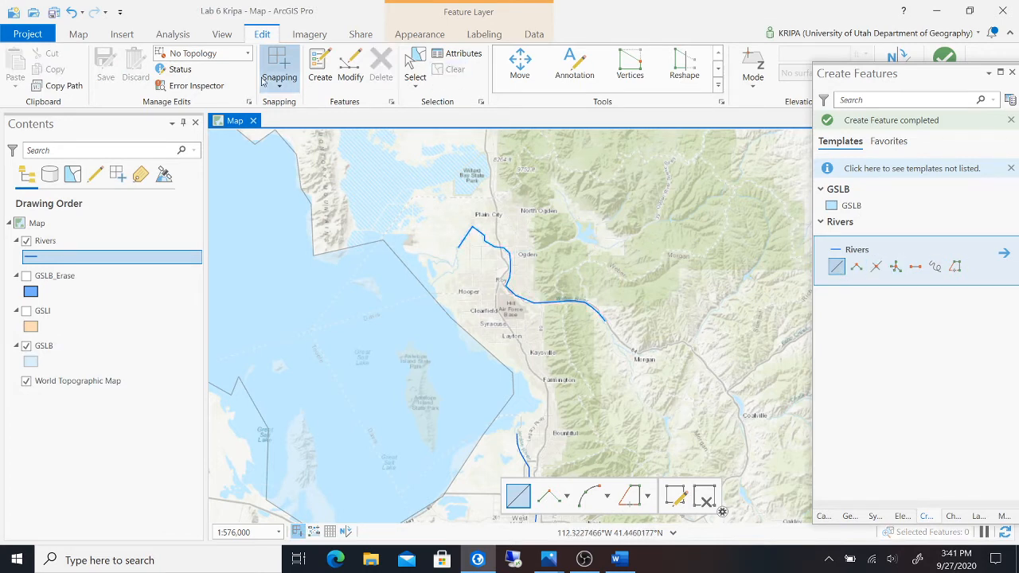
{"action": "left_click", "coordinate": [78, 35]}
{"action": "left_click", "coordinate": [108, 64]}
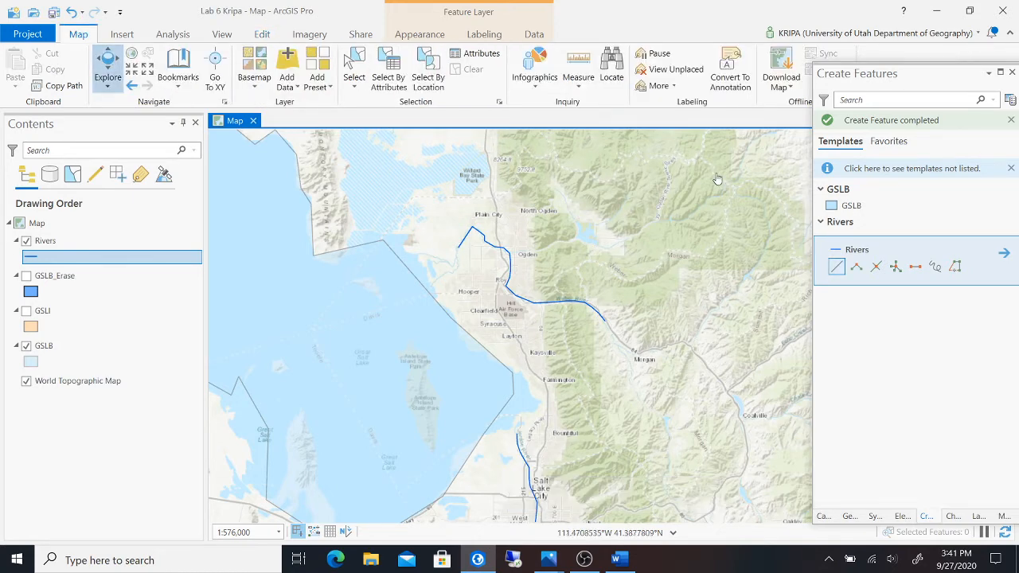
{"action": "left_click_drag", "start_coordinate": [632, 209], "coordinate": [672, 354]}
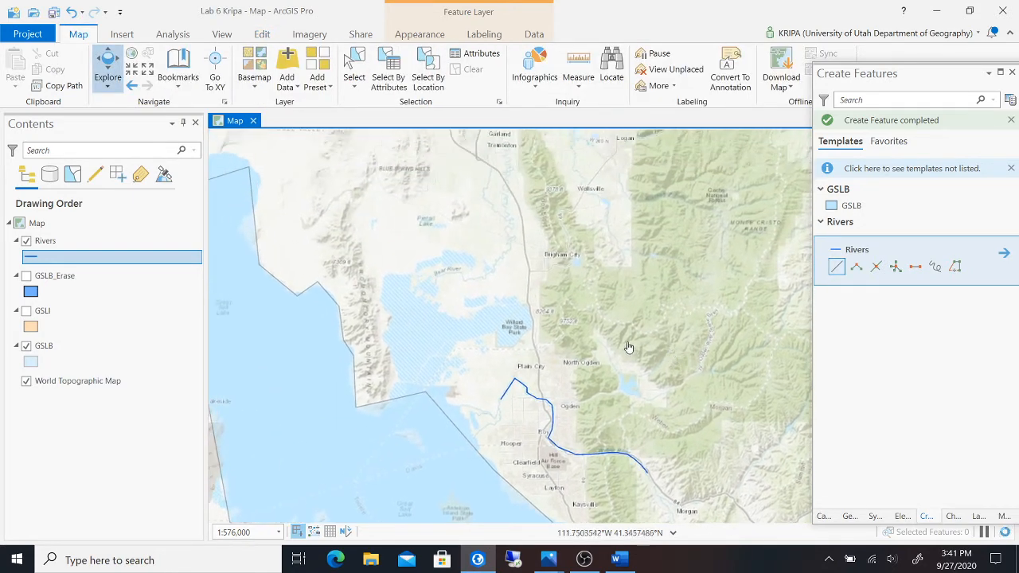
{"action": "left_click_drag", "start_coordinate": [606, 334], "coordinate": [689, 356]}
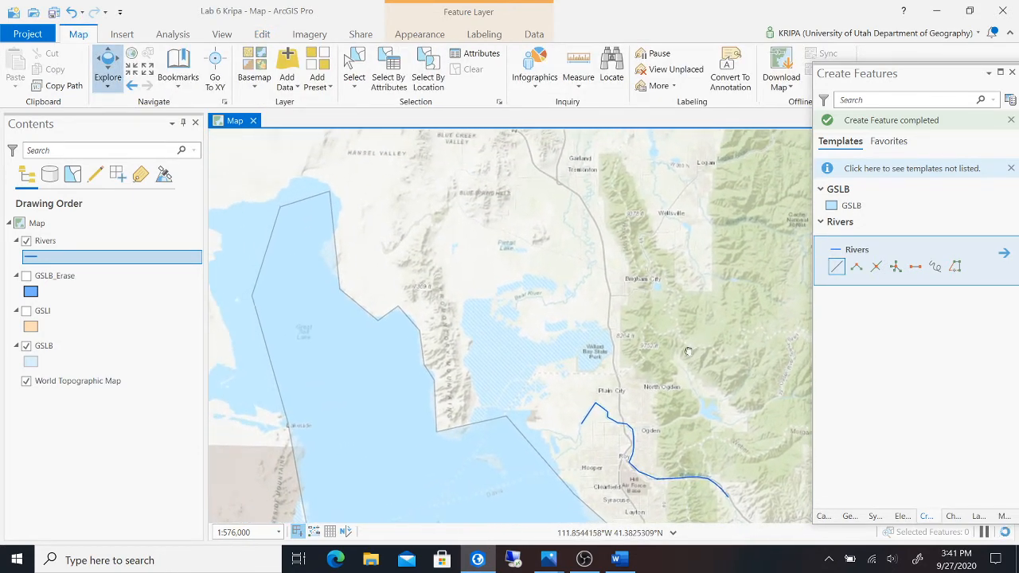
{"action": "left_click", "coordinate": [836, 267]}
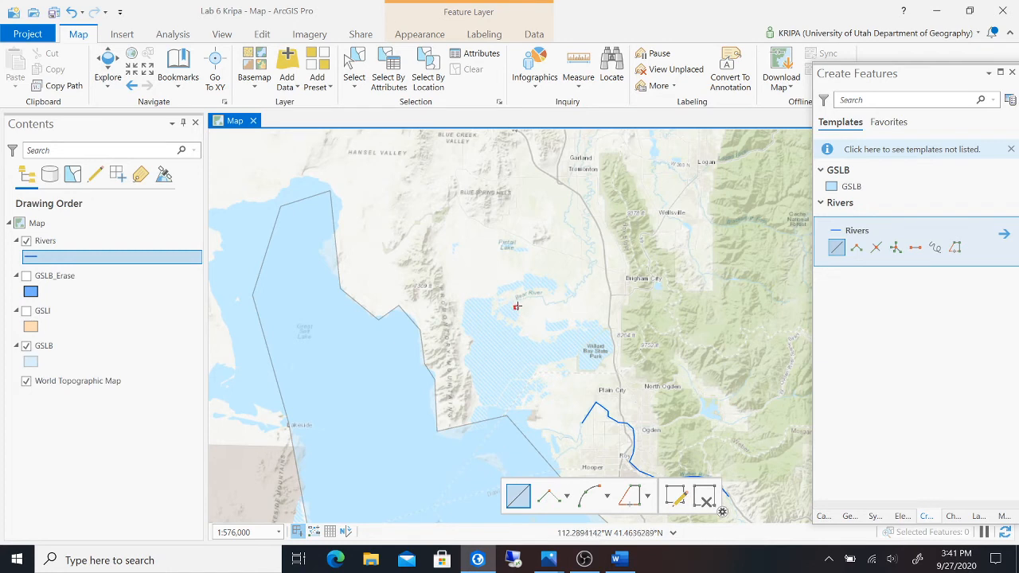
{"action": "left_click", "coordinate": [519, 299]}
{"action": "left_click", "coordinate": [542, 297]}
{"action": "left_click", "coordinate": [564, 301]}
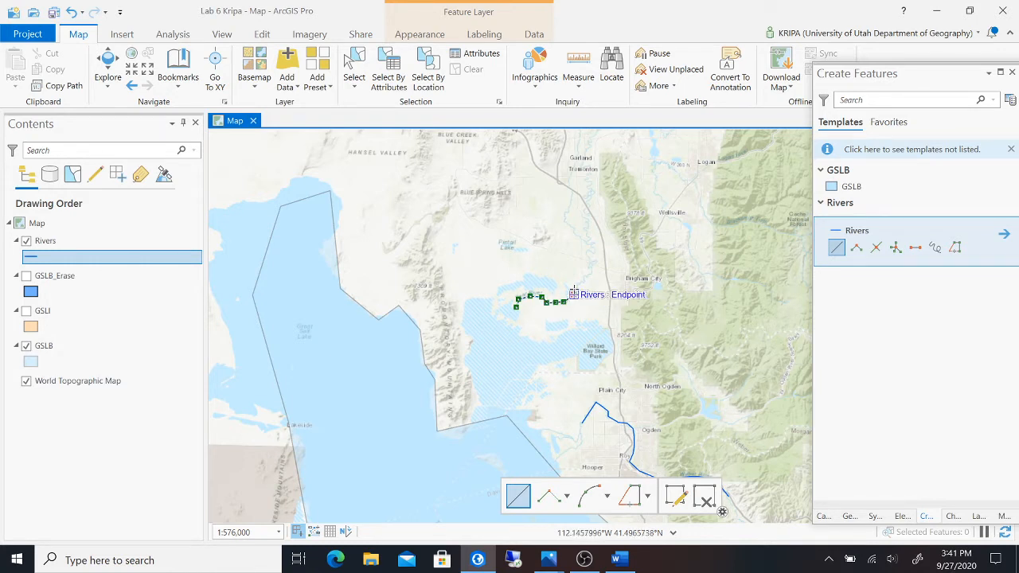
{"action": "left_click", "coordinate": [573, 291]}
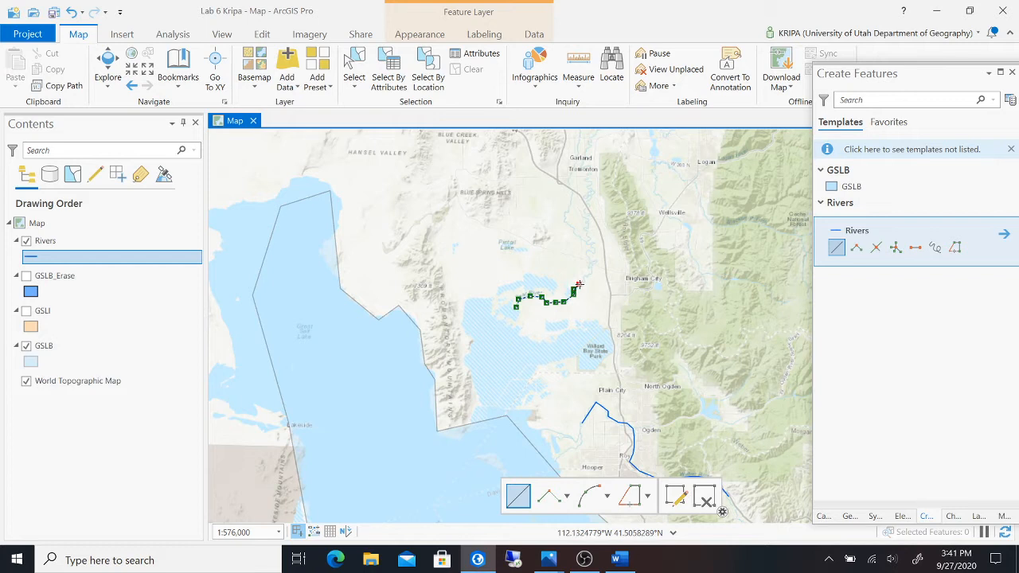
{"action": "left_click", "coordinate": [578, 284]}
{"action": "left_click", "coordinate": [584, 279]}
{"action": "left_click", "coordinate": [591, 271]}
- Extend the Bear River line around its bend toward the Malad River, finish the feature, and clear the selection
{"action": "scroll", "coordinate": [590, 264], "scroll_direction": "up", "scroll_amount": 3}
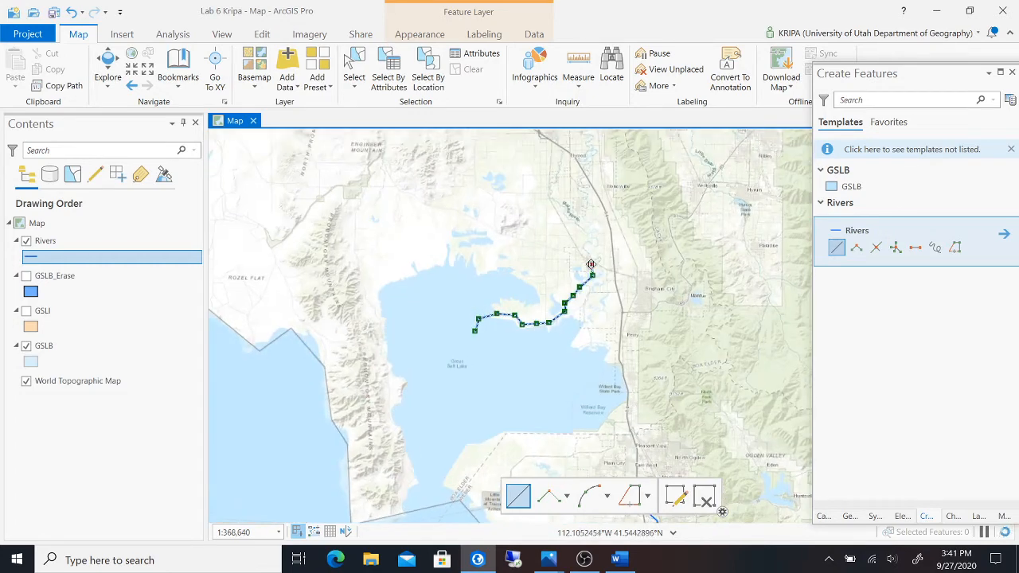
{"action": "left_click", "coordinate": [591, 265]}
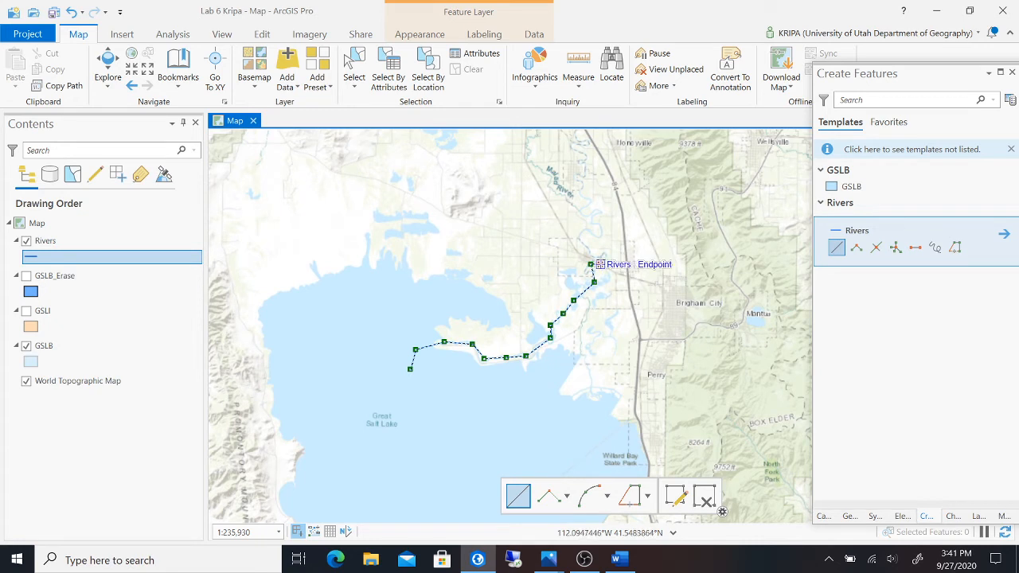
{"action": "left_click", "coordinate": [604, 255]}
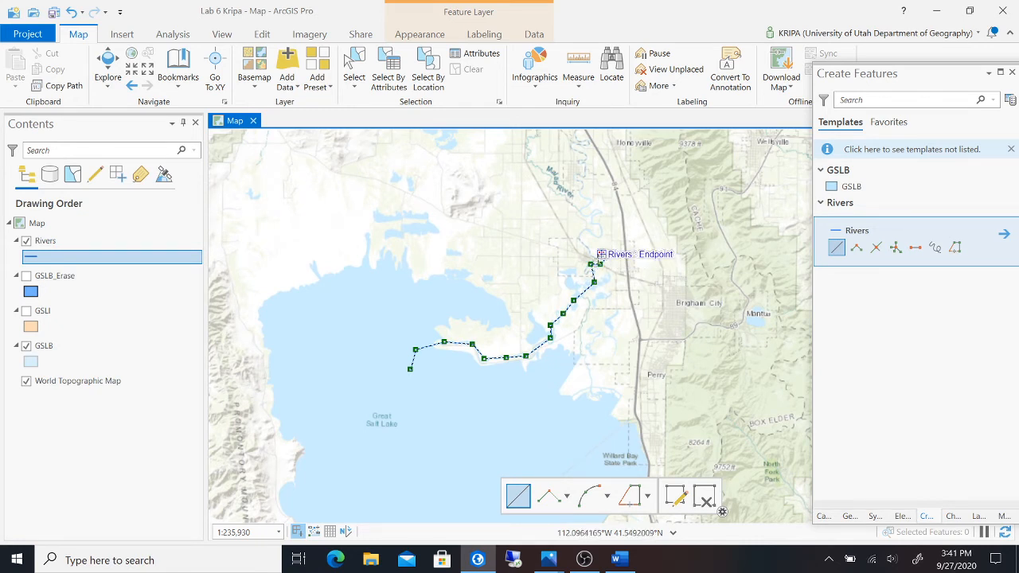
{"action": "left_click", "coordinate": [602, 254]}
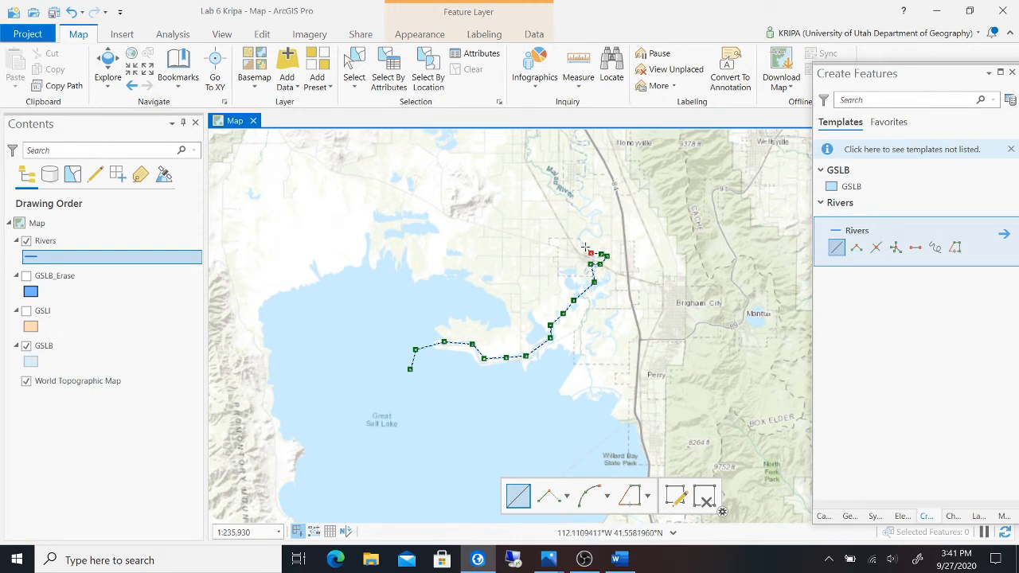
{"action": "left_click", "coordinate": [583, 245]}
{"action": "right_click", "coordinate": [580, 241]}
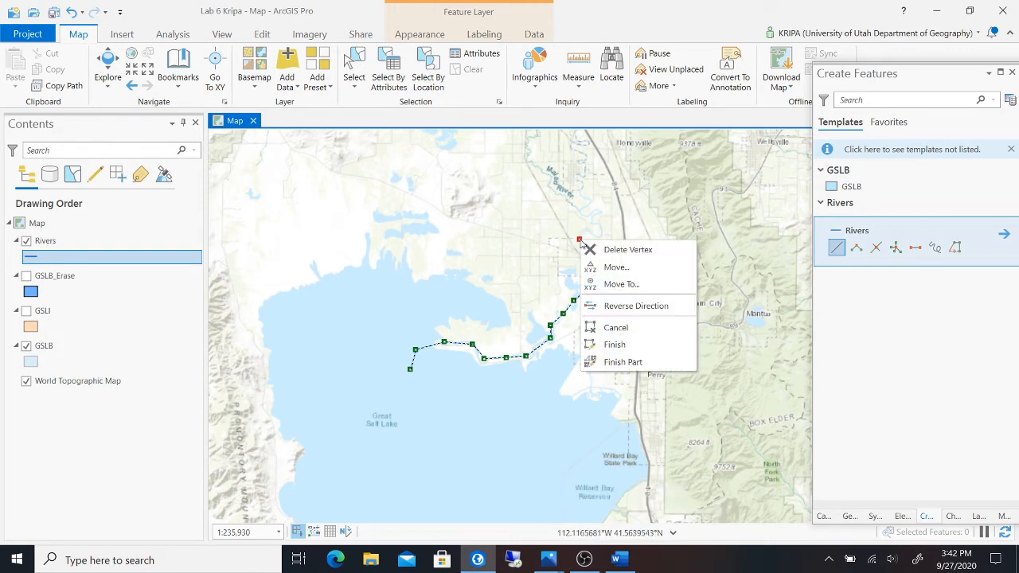
{"action": "left_click", "coordinate": [637, 345]}
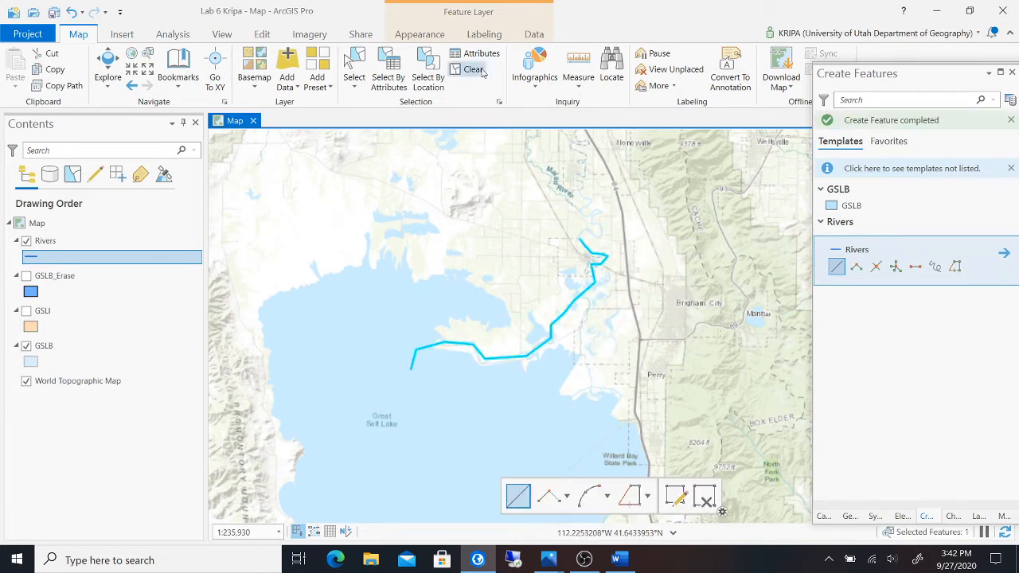
{"action": "left_click", "coordinate": [473, 70]}
{"action": "scroll", "coordinate": [594, 300], "scroll_direction": "down", "scroll_amount": 5}
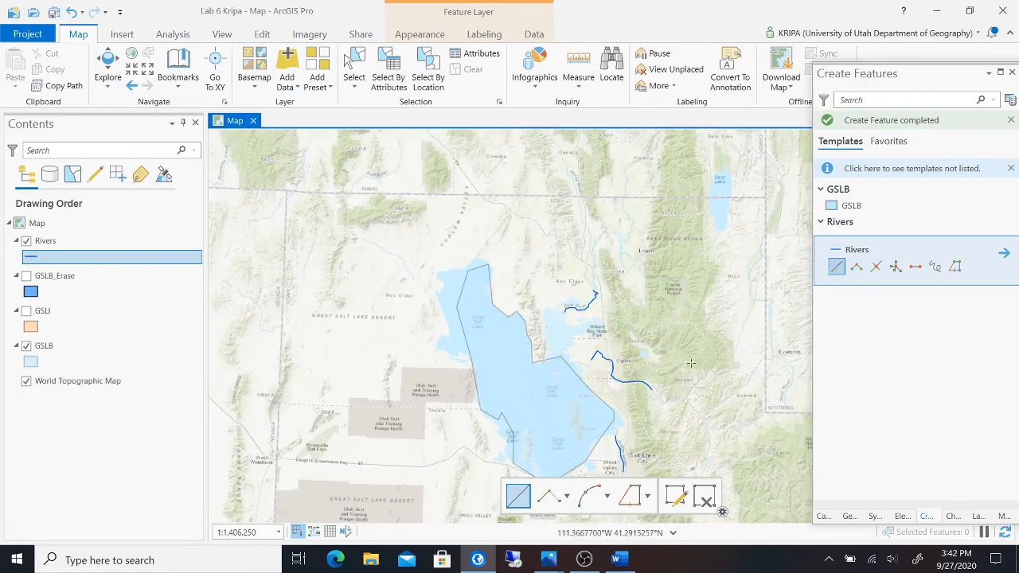
- Examine the three digitized rivers around the Great Salt Lake and check the river-digitizing requirements in the Word lab document
{"action": "scroll", "coordinate": [689, 364], "scroll_direction": "down", "scroll_amount": 1}
{"action": "left_click", "coordinate": [109, 68]}
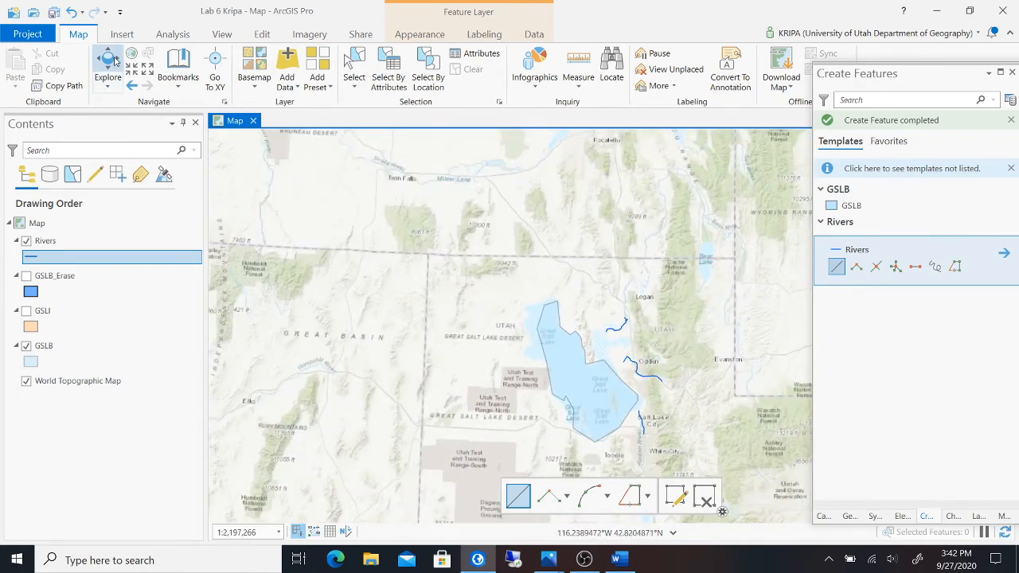
{"action": "left_click_drag", "start_coordinate": [600, 234], "coordinate": [468, 162]}
{"action": "scroll", "coordinate": [567, 250], "scroll_direction": "up", "scroll_amount": 2}
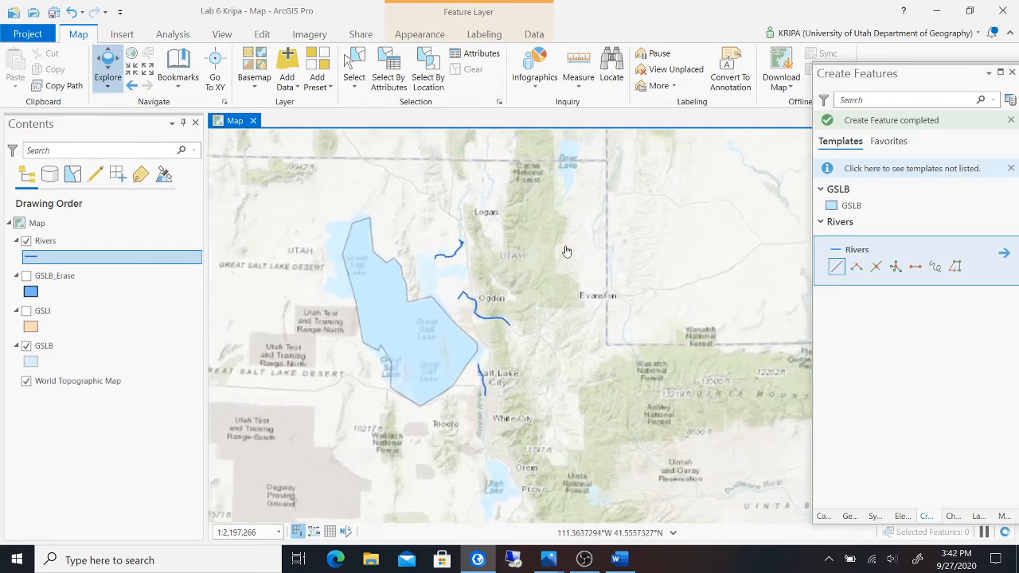
{"action": "left_click_drag", "start_coordinate": [523, 282], "coordinate": [679, 258]}
{"action": "scroll", "coordinate": [615, 252], "scroll_direction": "up", "scroll_amount": 2}
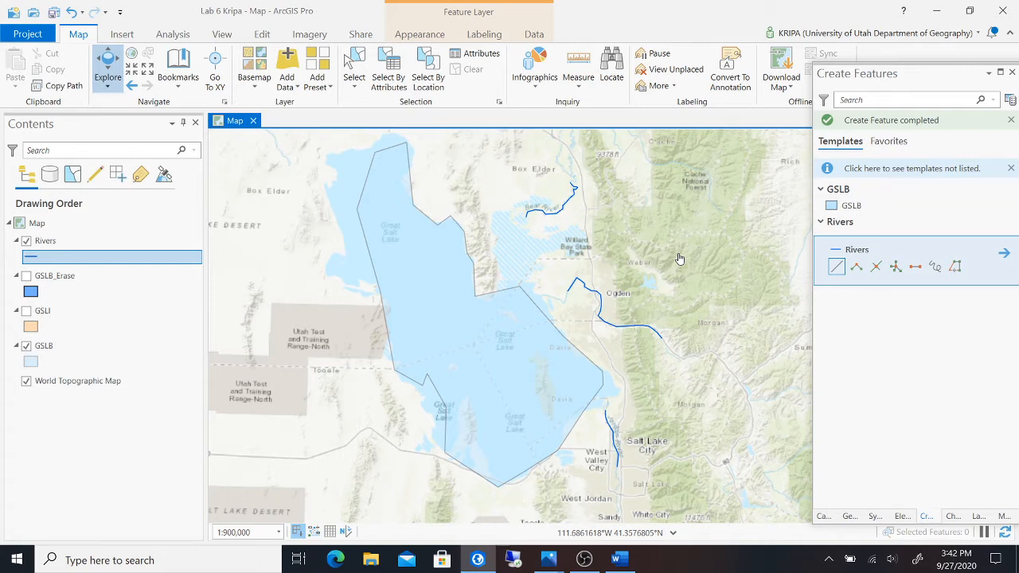
{"action": "left_click", "coordinate": [477, 560]}
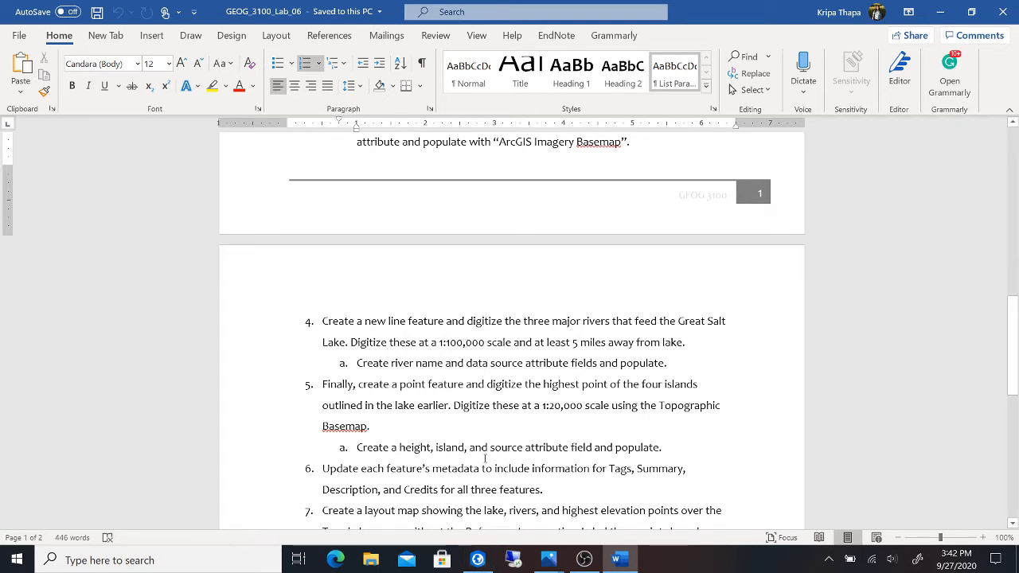
{"action": "left_click", "coordinate": [478, 560]}
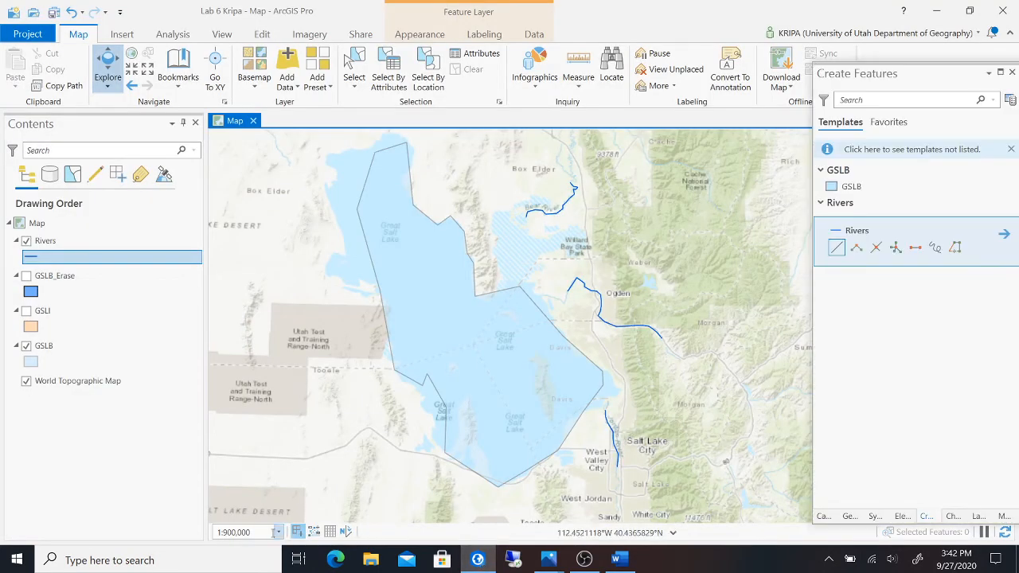
- View the digitized rivers at a 1:100,000 map scale, and return to a view of the whole lake
{"action": "left_click", "coordinate": [265, 532]}
{"action": "type", "text": "1:100,000"}
{"action": "key", "text": "Return"}
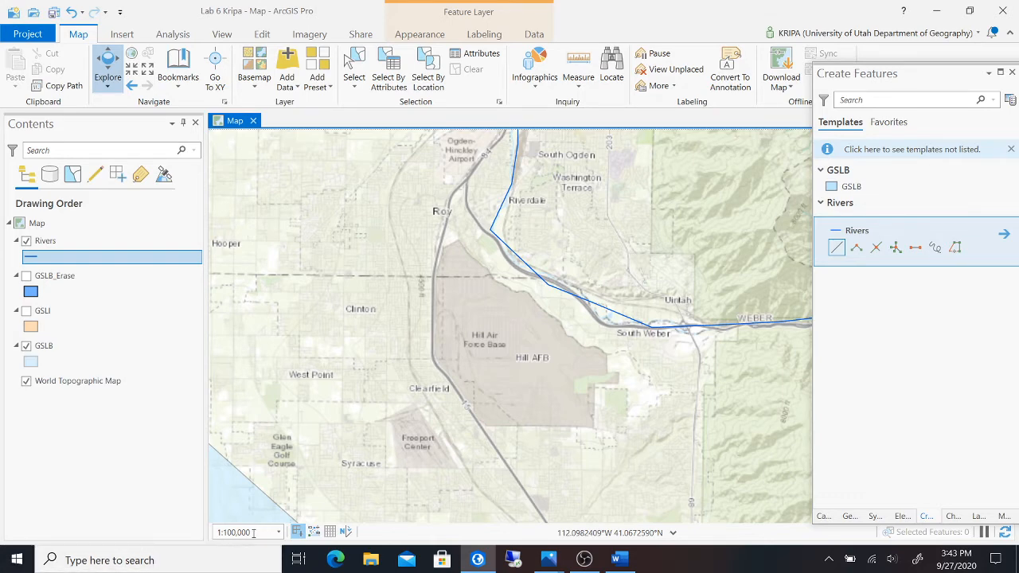
{"action": "scroll", "coordinate": [510, 404], "scroll_direction": "down", "scroll_amount": 5}
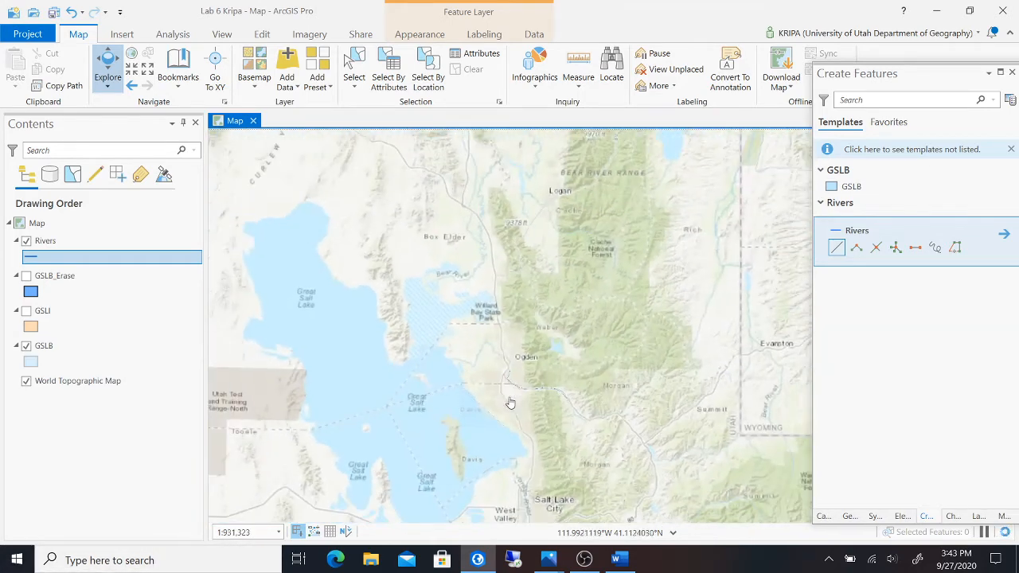
{"action": "mouse_move", "coordinate": [582, 416]}
{"action": "left_mouse_down"}
{"action": "mouse_move", "coordinate": [600, 374]}
{"action": "mouse_move", "coordinate": [667, 368]}
{"action": "mouse_move", "coordinate": [670, 387]}
{"action": "left_mouse_up"}
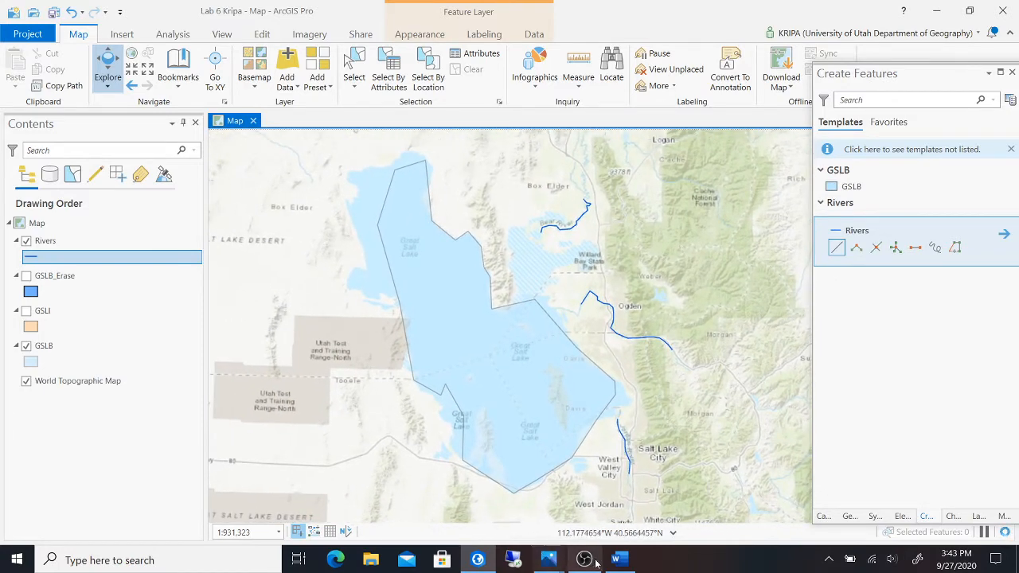
- Check the river attribute requirements in the Word lab document, and open the Rivers attribute table in ArcGIS Pro
{"action": "left_click", "coordinate": [620, 561]}
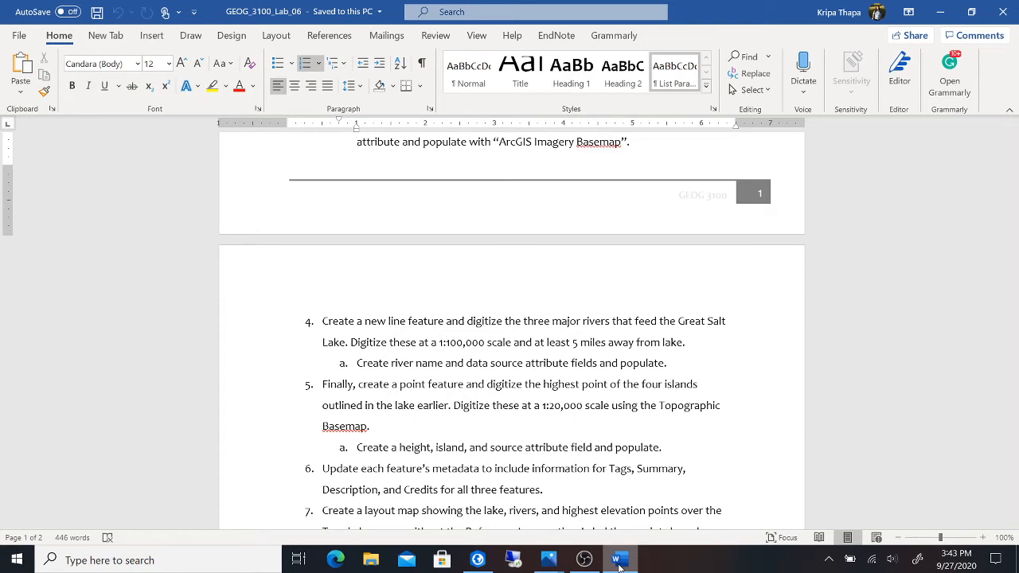
{"action": "left_click", "coordinate": [478, 560]}
{"action": "left_click", "coordinate": [80, 241]}
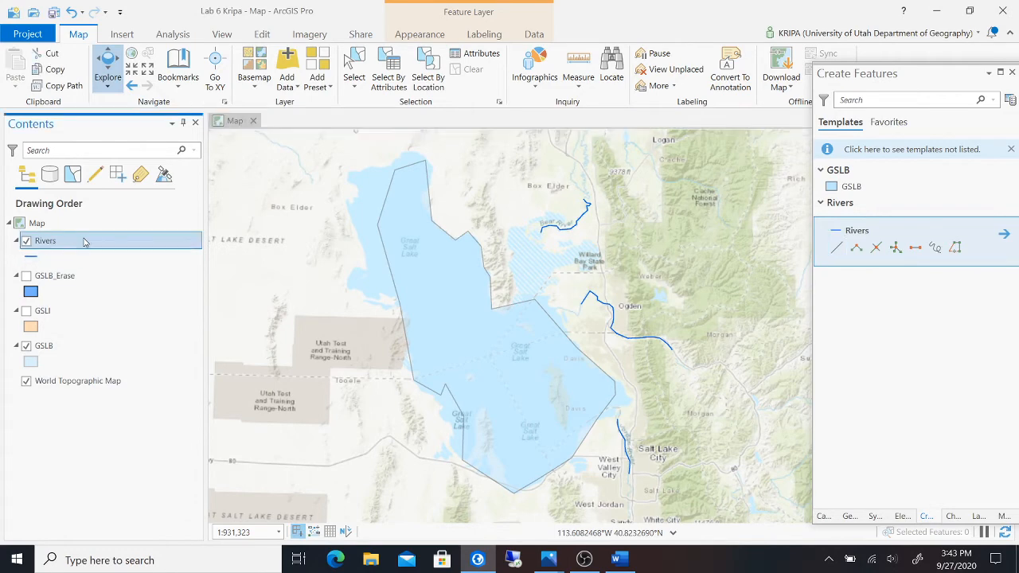
{"action": "right_click", "coordinate": [79, 241]}
{"action": "left_click", "coordinate": [150, 163]}
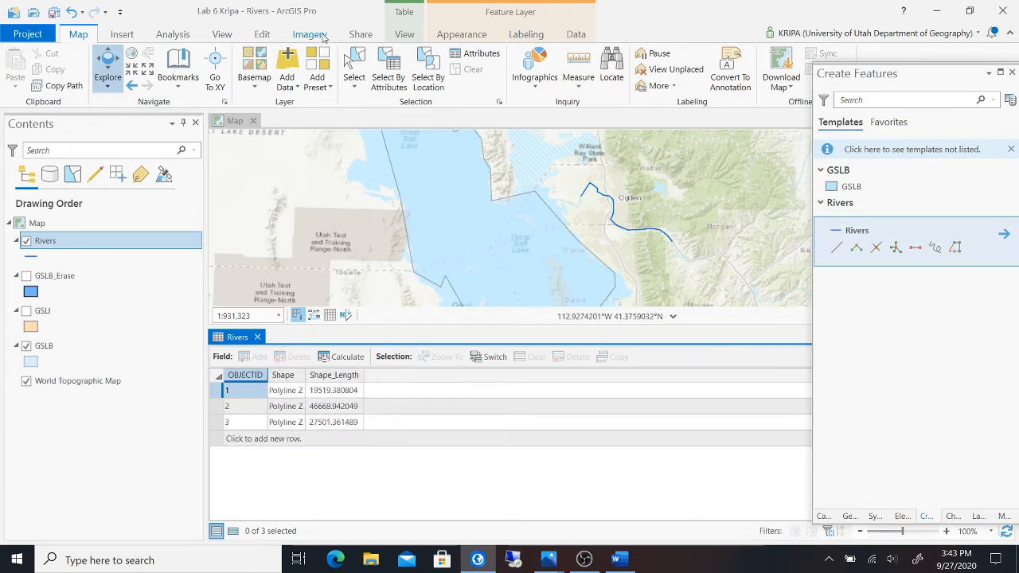
- Save all pending edits to the Rivers layer
{"action": "left_click", "coordinate": [263, 35]}
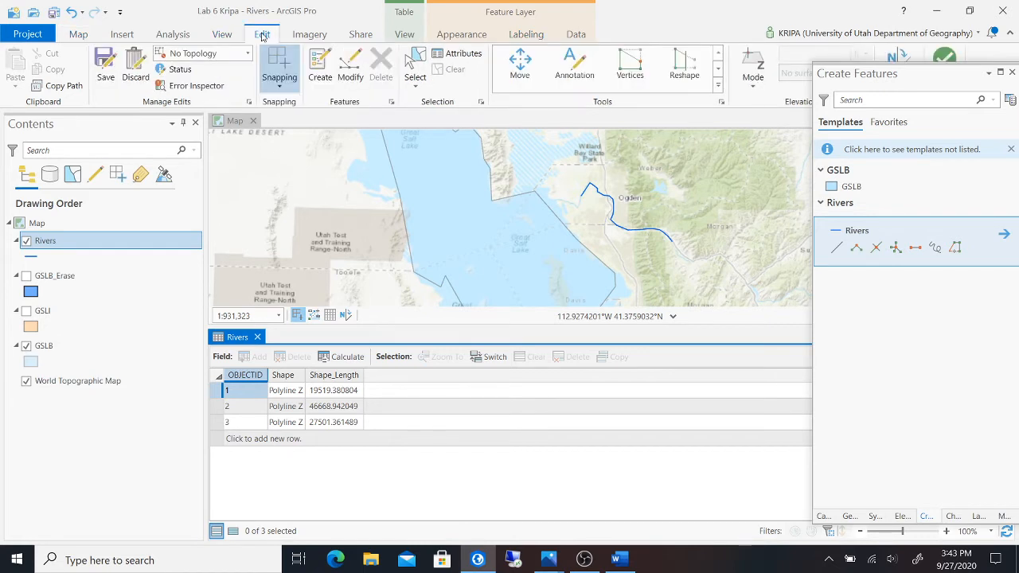
{"action": "left_click", "coordinate": [106, 67]}
{"action": "left_click", "coordinate": [523, 294]}
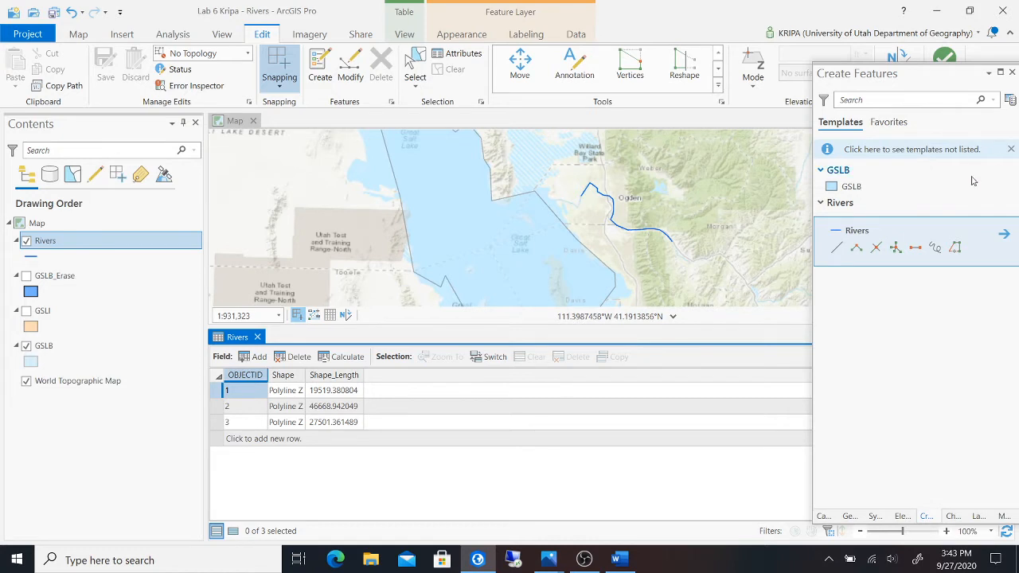
- Add a Text field called Name with the alias Name to the Rivers layer, checking the required fields in the Word document
{"action": "left_click", "coordinate": [257, 358]}
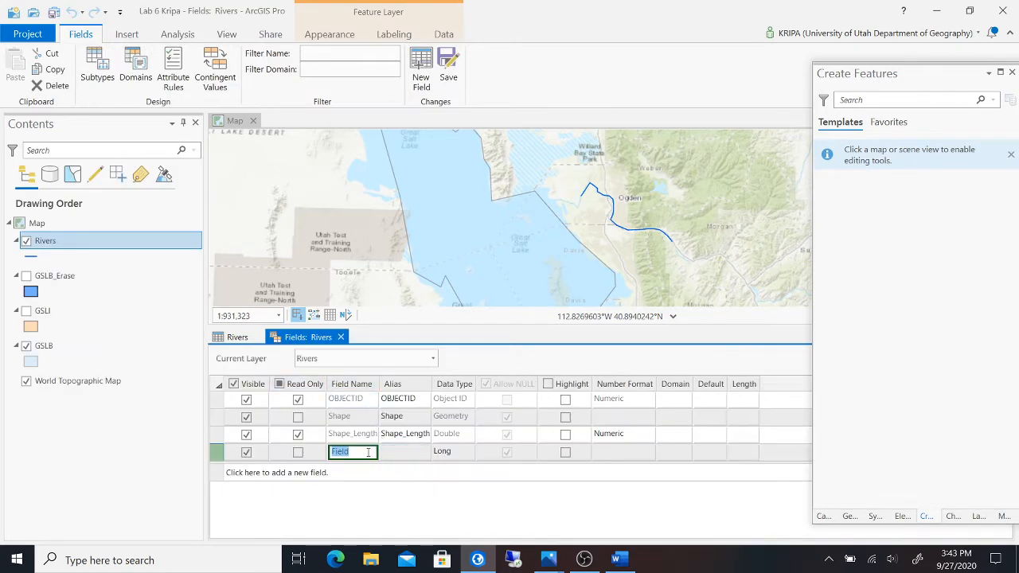
{"action": "left_click", "coordinate": [620, 559]}
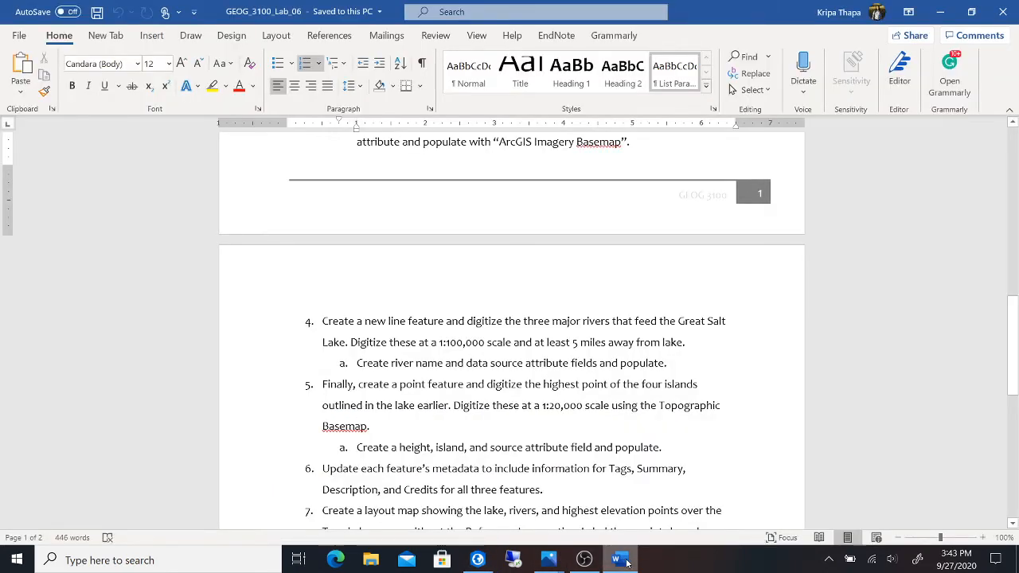
{"action": "left_click", "coordinate": [627, 561]}
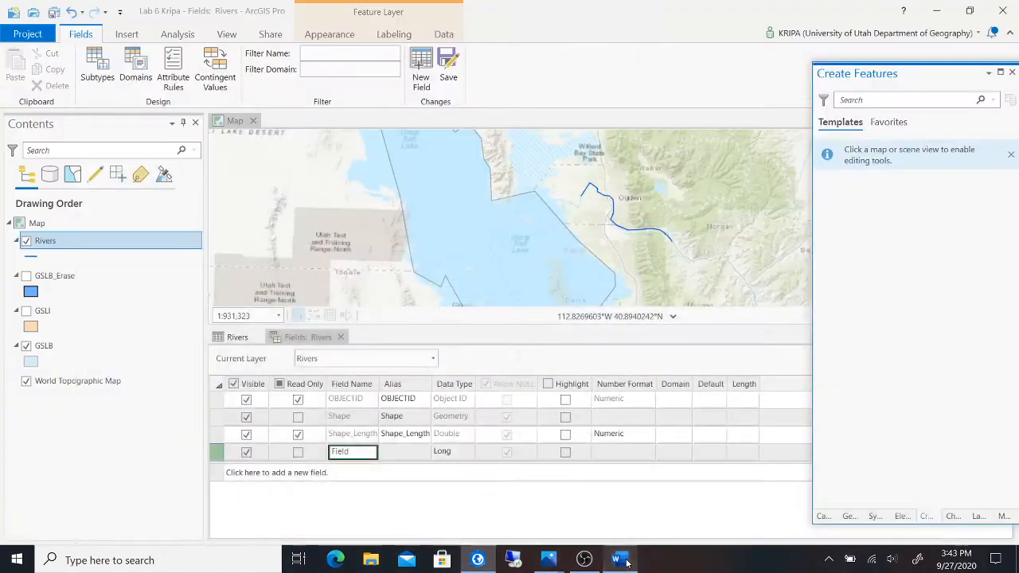
{"action": "double_click", "coordinate": [353, 450]}
{"action": "type", "text": "Name"}
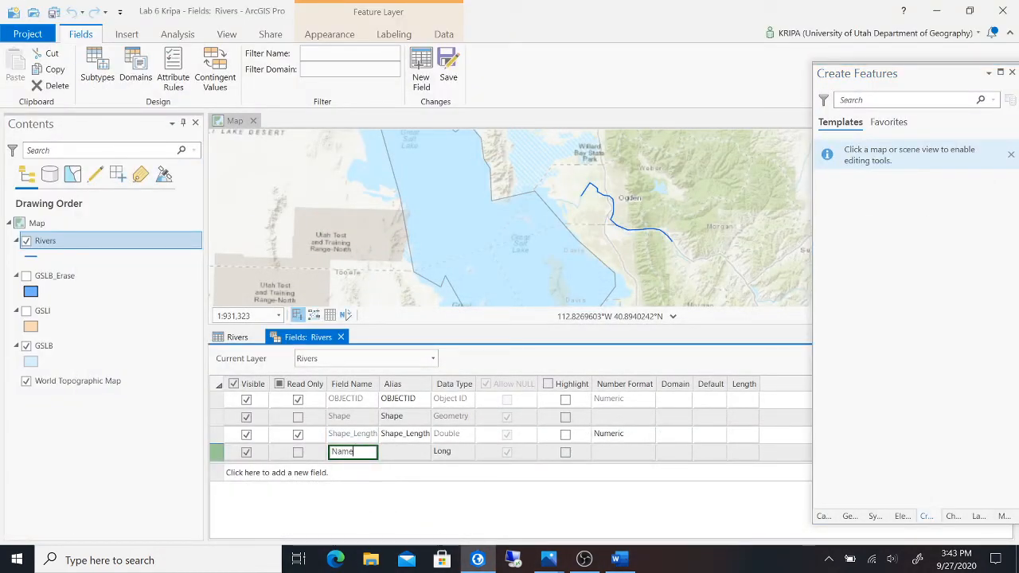
{"action": "double_click", "coordinate": [414, 452]}
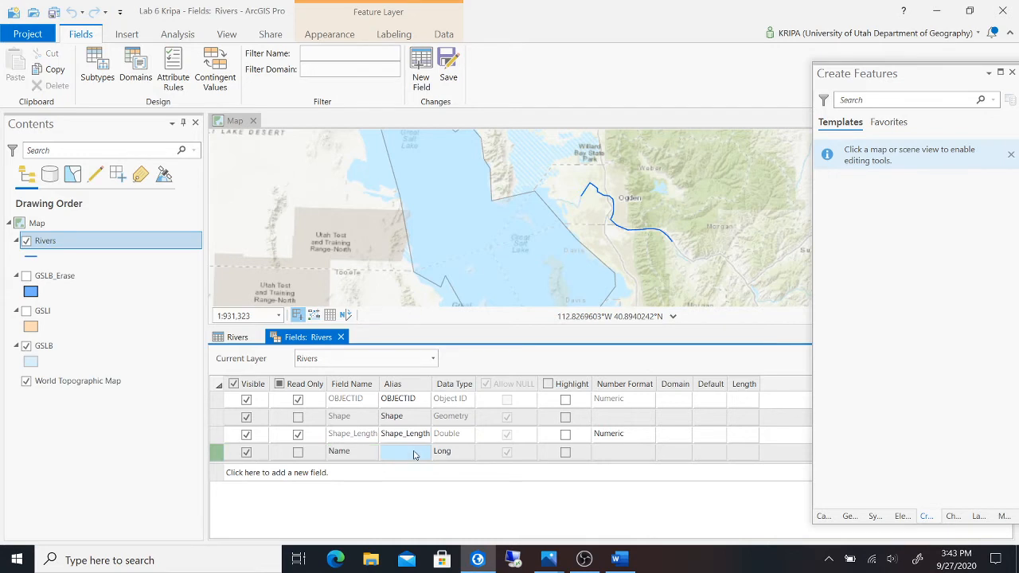
{"action": "type", "text": "Name"}
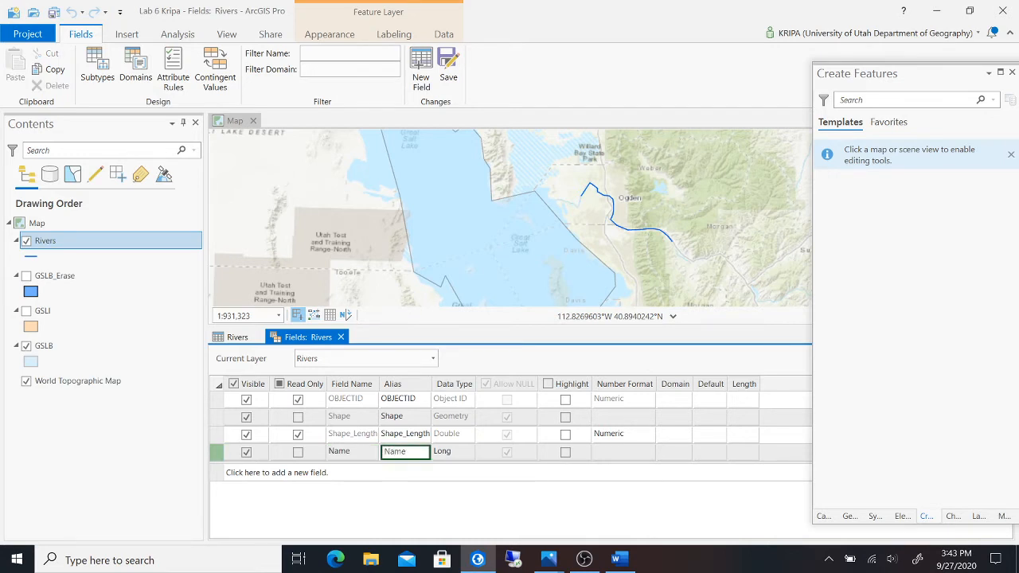
{"action": "key", "text": "Tab"}
{"action": "left_click", "coordinate": [468, 452]}
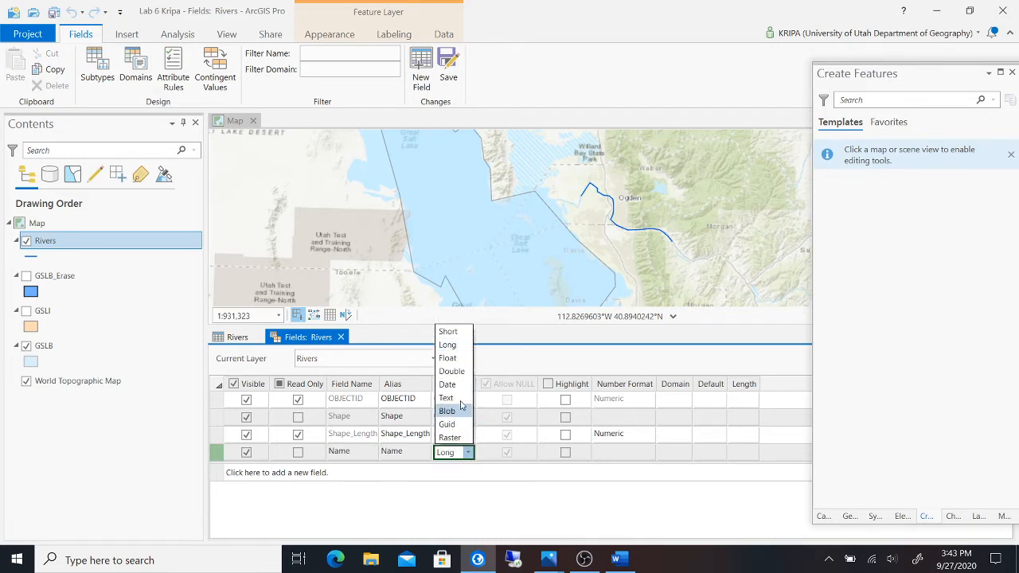
{"action": "left_click", "coordinate": [457, 398]}
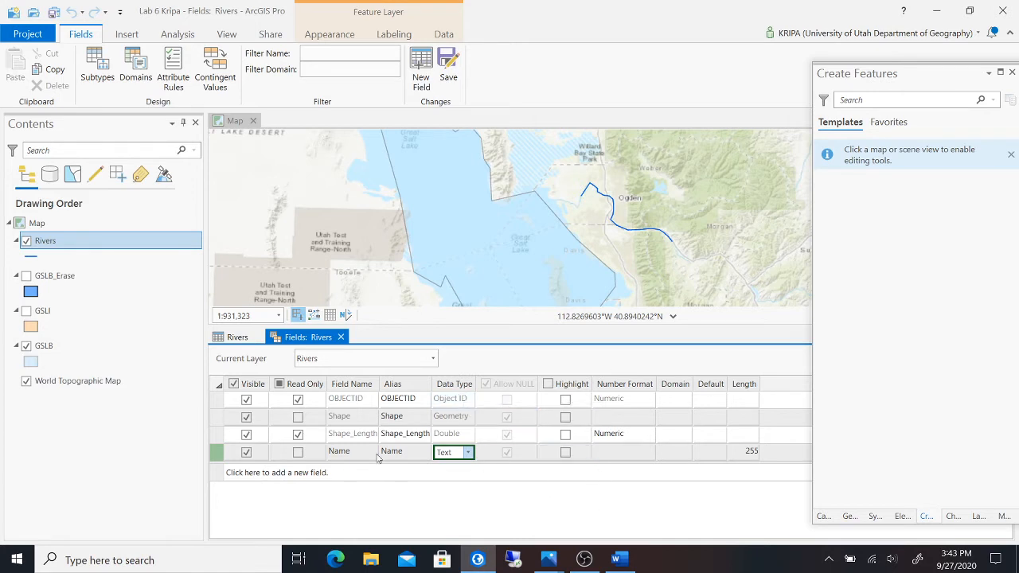
- Add a Text field Data_Source with the alias Data_Source, save the field changes and close the Rivers field design
{"action": "left_click", "coordinate": [252, 472]}
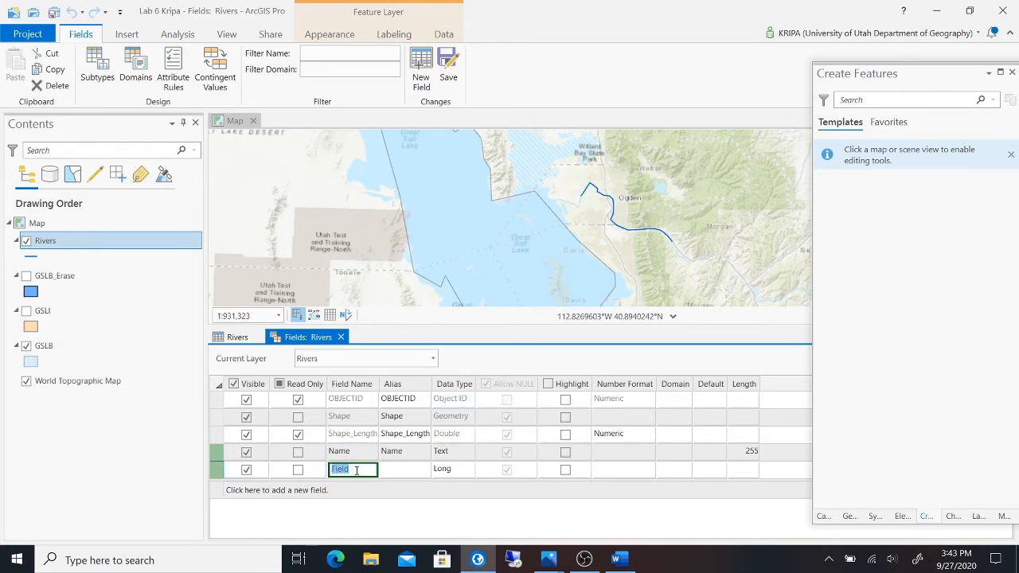
{"action": "type", "text": "Da"}
{"action": "type", "text": "ta_Soucre"}
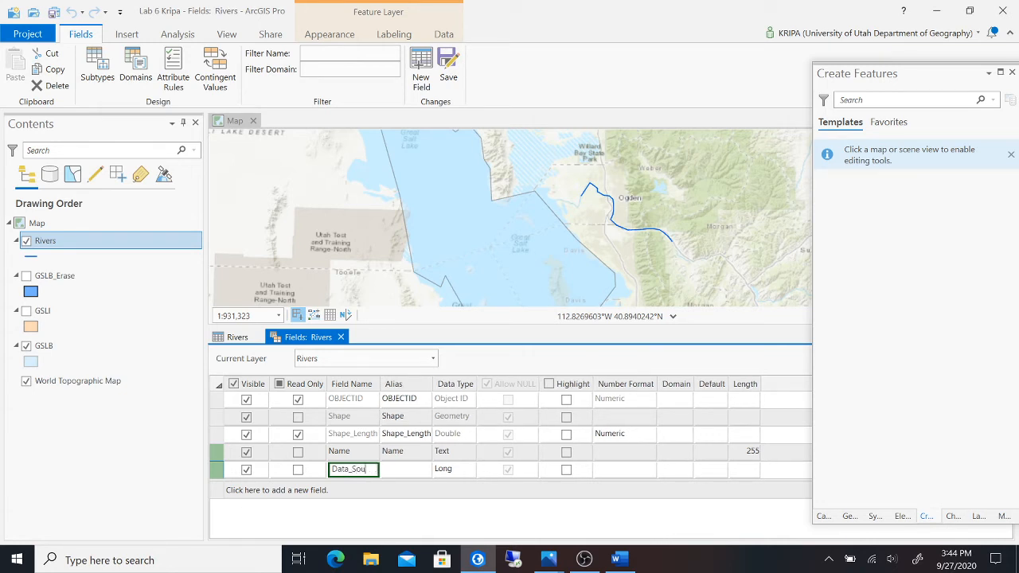
{"action": "left_click", "coordinate": [399, 470]}
{"action": "left_click", "coordinate": [398, 469]}
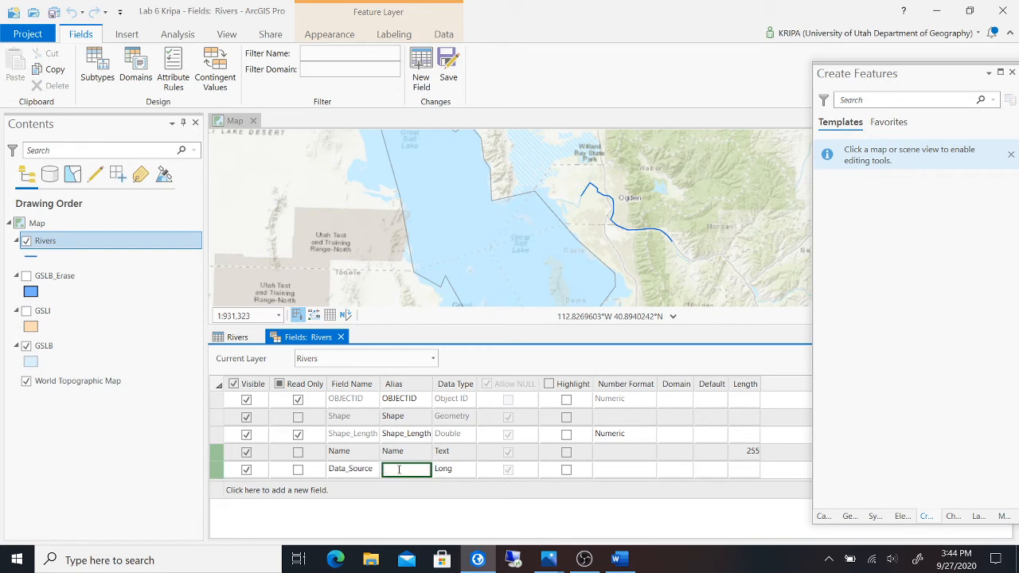
{"action": "type", "text": "Data_Source"}
{"action": "left_click", "coordinate": [461, 470]}
{"action": "left_click", "coordinate": [461, 415]}
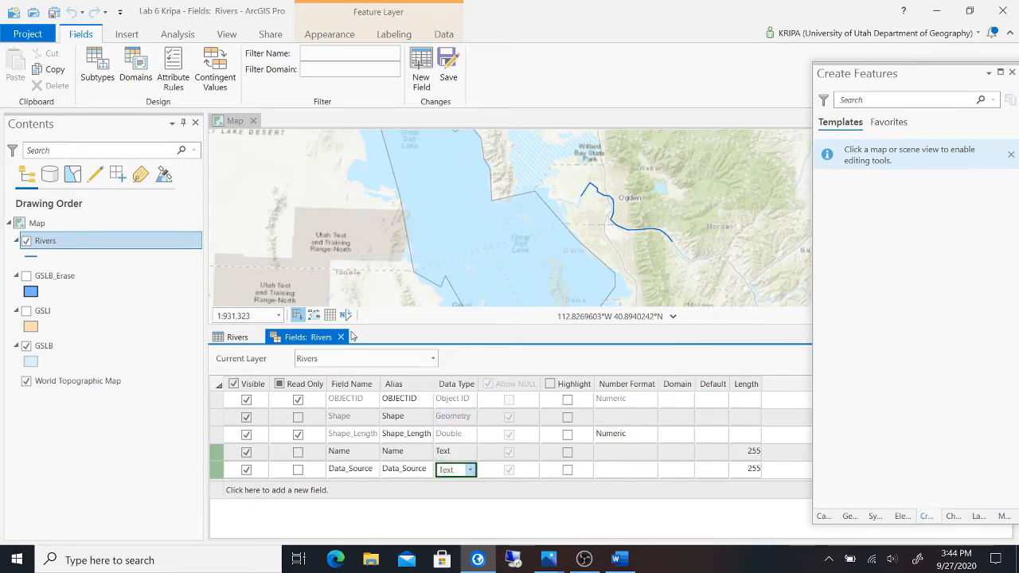
{"action": "left_click", "coordinate": [453, 71]}
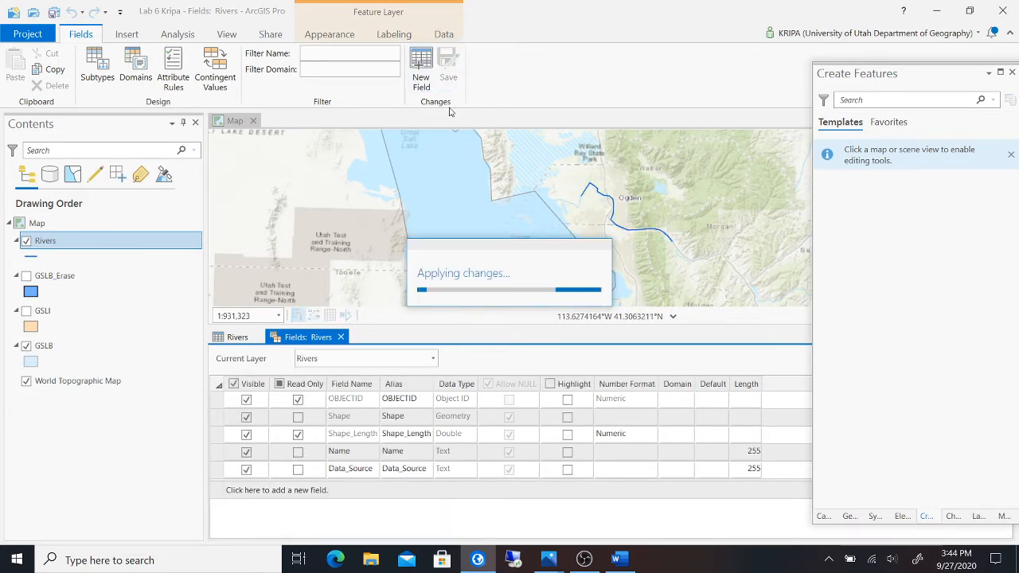
{"action": "left_click", "coordinate": [340, 337]}
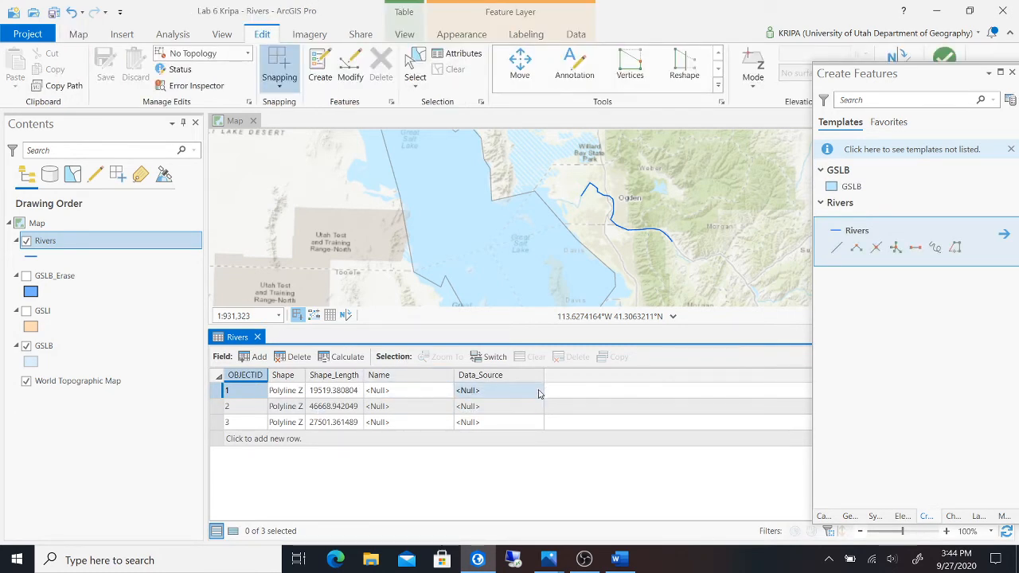
- Select the first Rivers record, locate its line on the map, and set its Name to Jordan River
{"action": "left_click", "coordinate": [216, 392]}
{"action": "scroll", "coordinate": [712, 223], "scroll_direction": "down", "scroll_amount": 1}
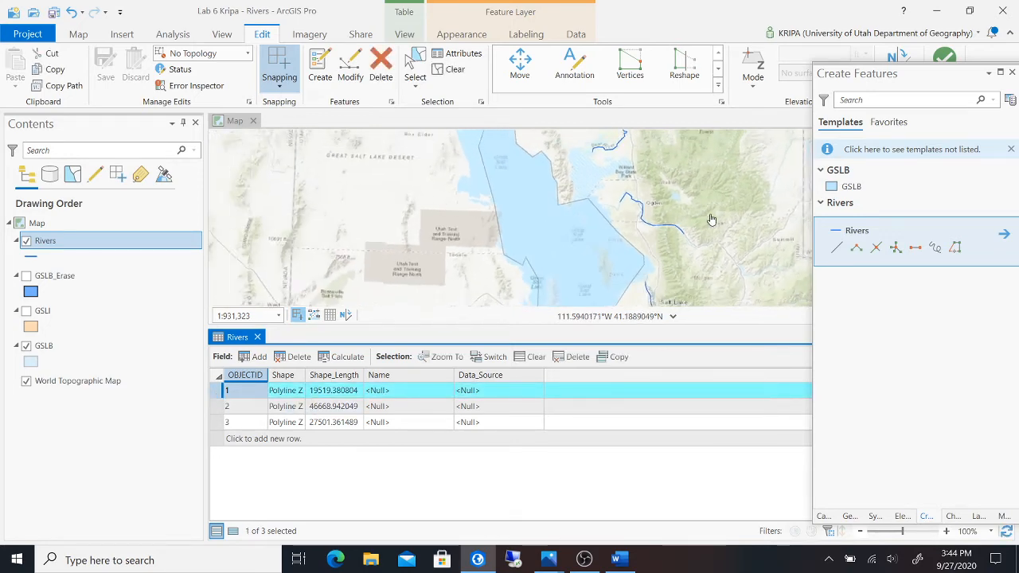
{"action": "left_click_drag", "start_coordinate": [714, 269], "coordinate": [672, 215]}
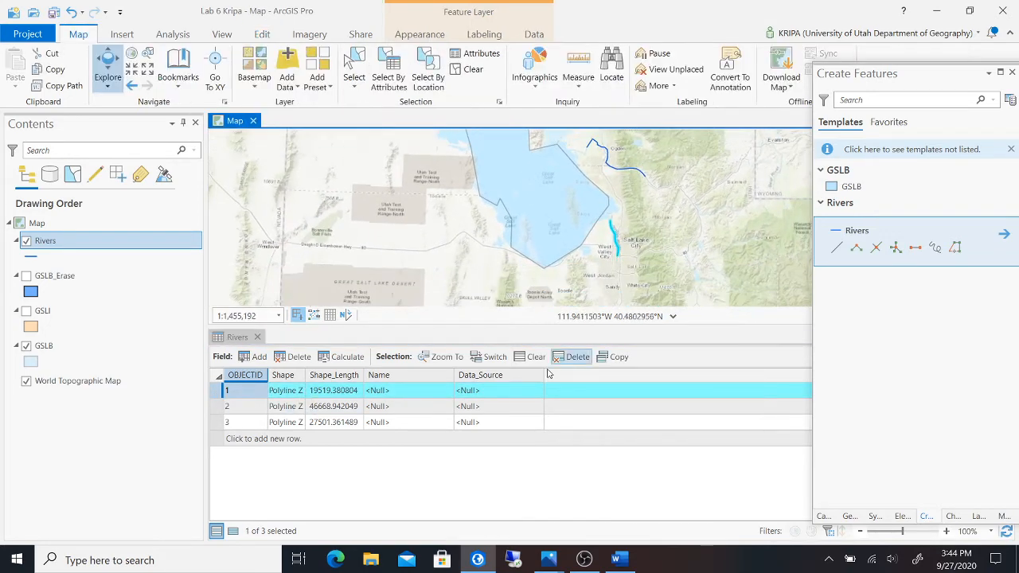
{"action": "double_click", "coordinate": [416, 393]}
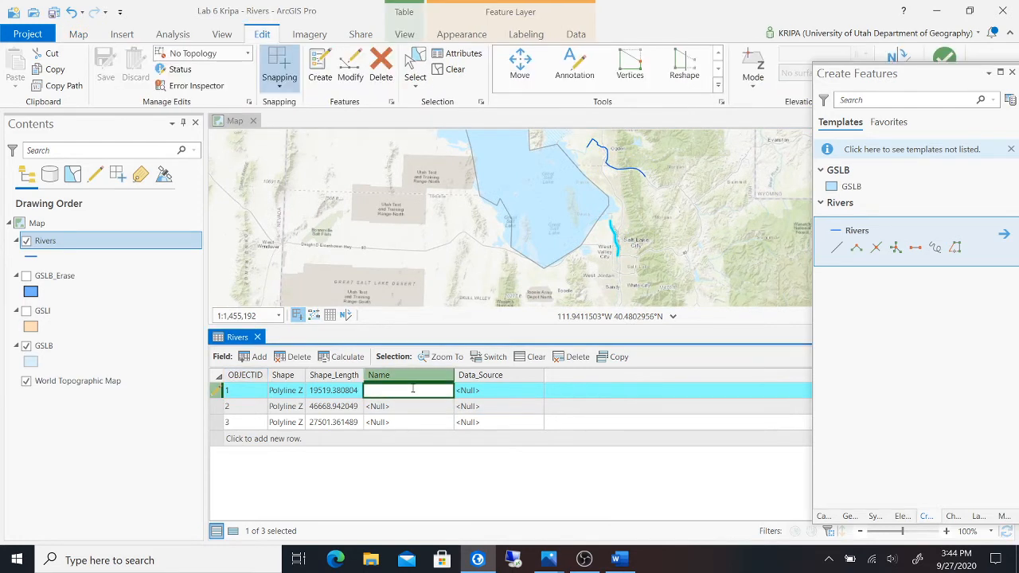
{"action": "type", "text": "Jordan River"}
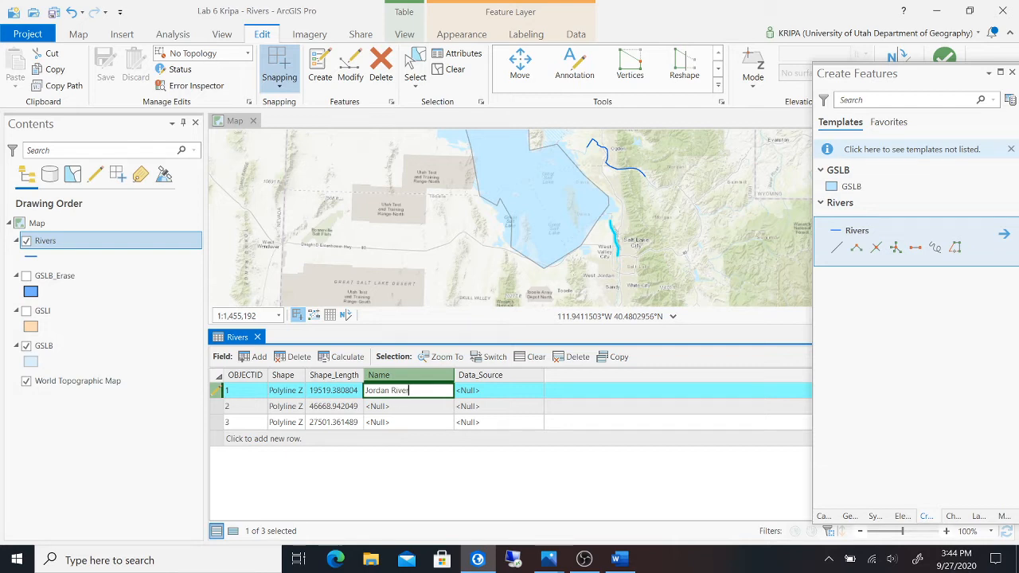
- Set the Jordan River record's Data_Source to ArcGIS Basemap Topographic and copy that value into the second record
{"action": "double_click", "coordinate": [493, 390]}
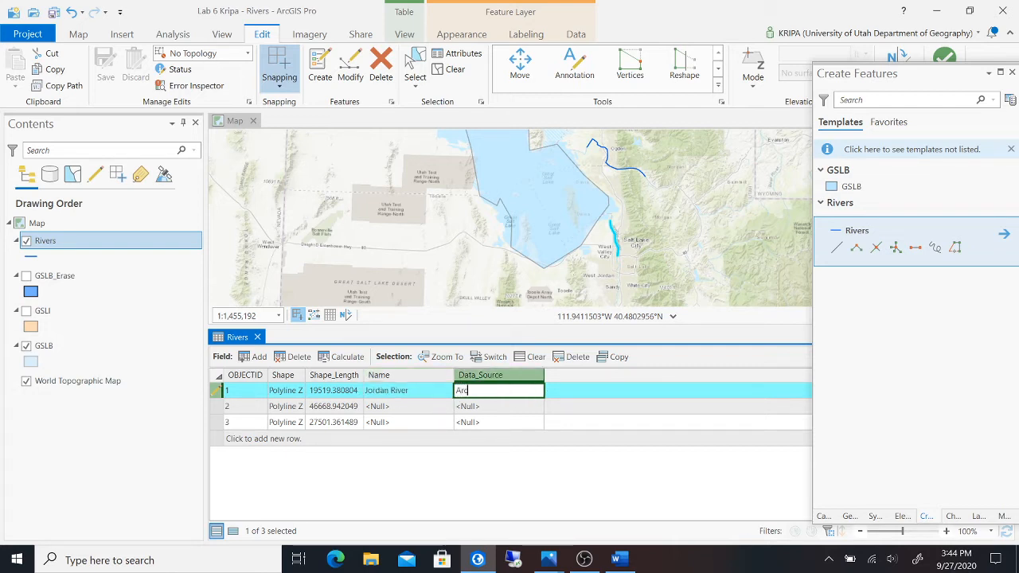
{"action": "type", "text": "ArcGIS Basemap Topo"}
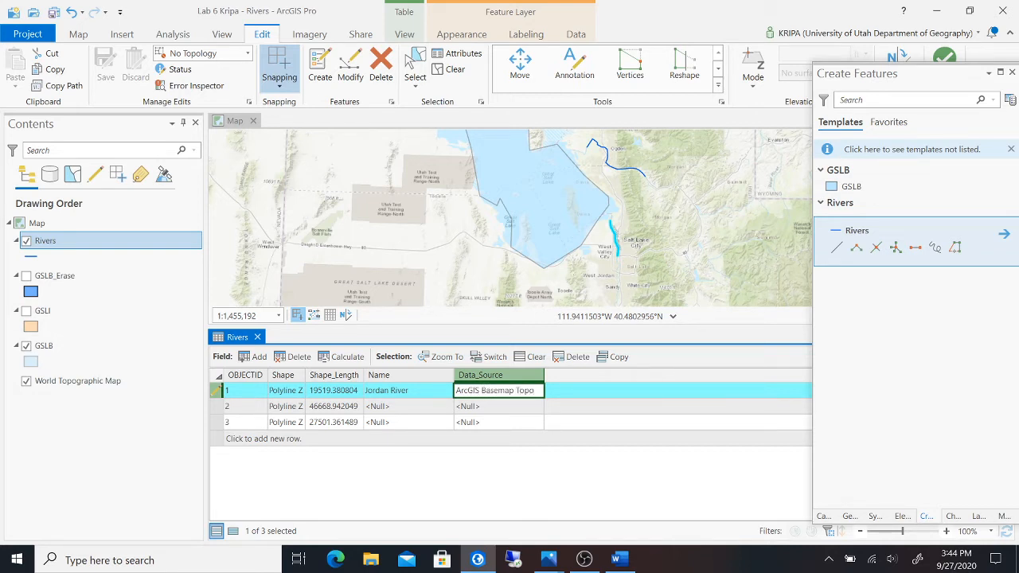
{"action": "type", "text": "graphic"}
{"action": "triple_click", "coordinate": [524, 390]}
{"action": "key", "text": "ctrl+c"}
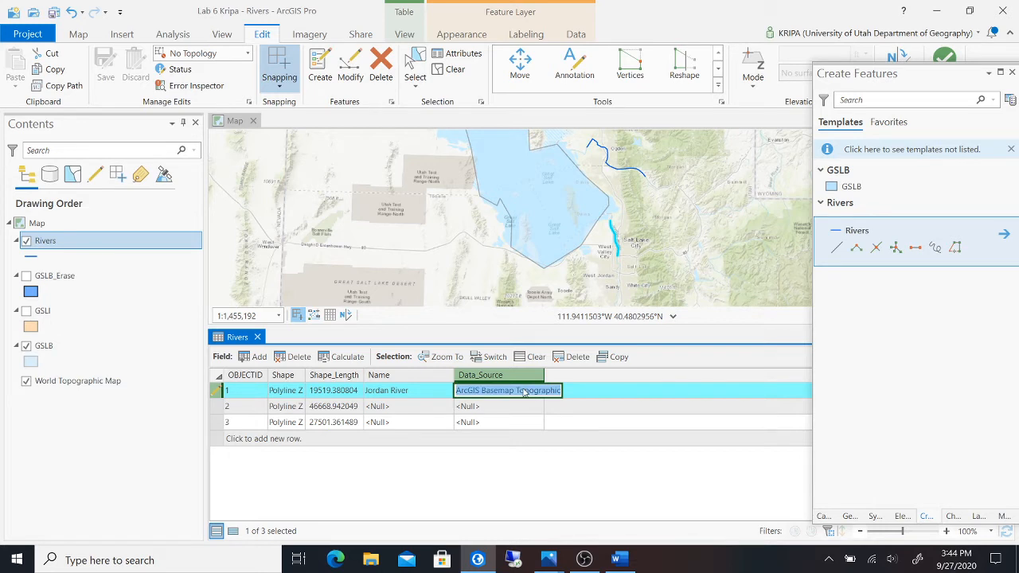
{"action": "left_click", "coordinate": [511, 406]}
{"action": "key", "text": "ctrl+v"}
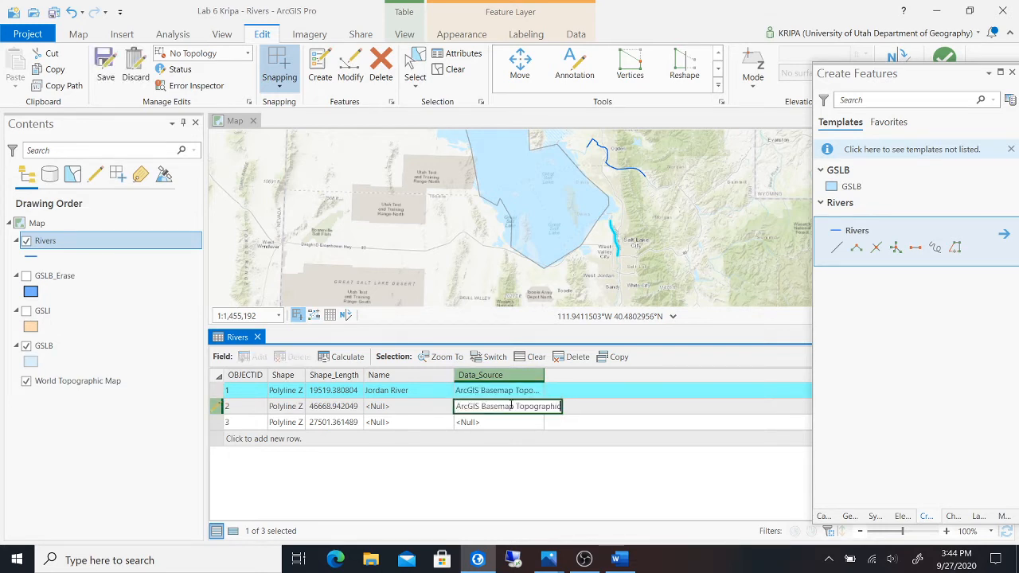
- Copy ArcGIS Basemap Topographic into the third record's Data_Source and set the second record's Name to Weber River after locating its line
{"action": "left_click", "coordinate": [510, 422]}
{"action": "key", "text": "ctrl+v"}
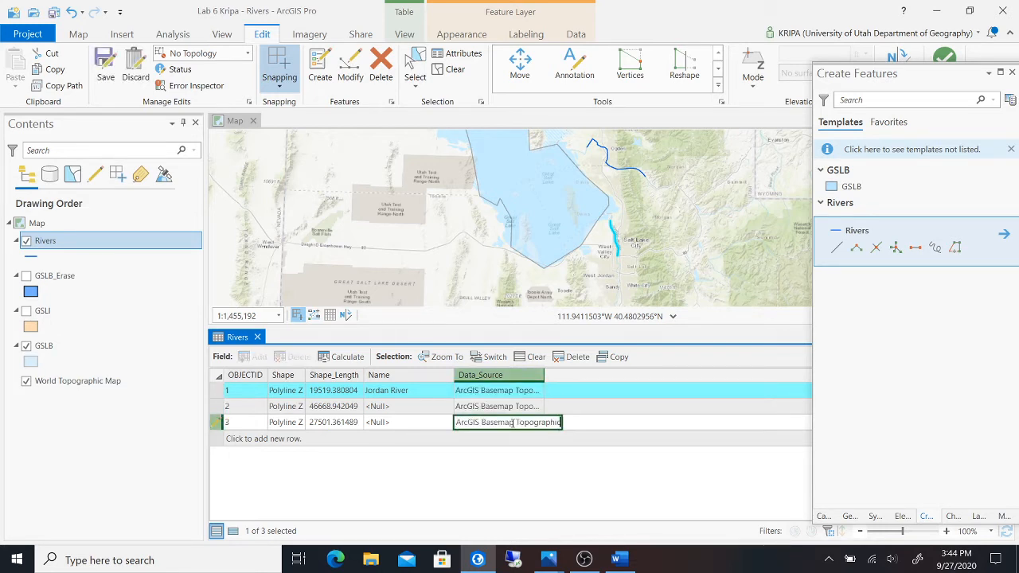
{"action": "left_click", "coordinate": [396, 406]}
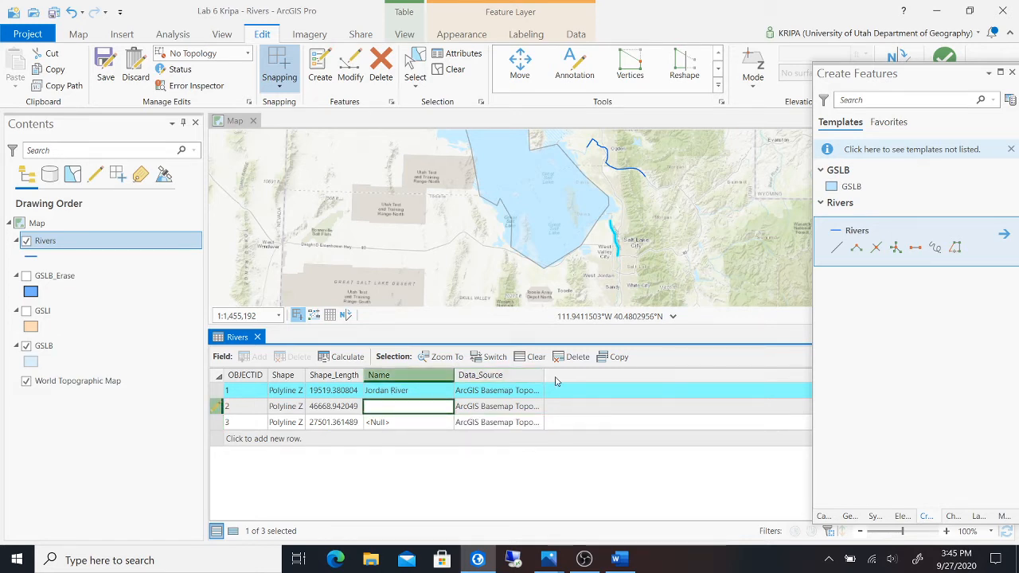
{"action": "left_click", "coordinate": [450, 69]}
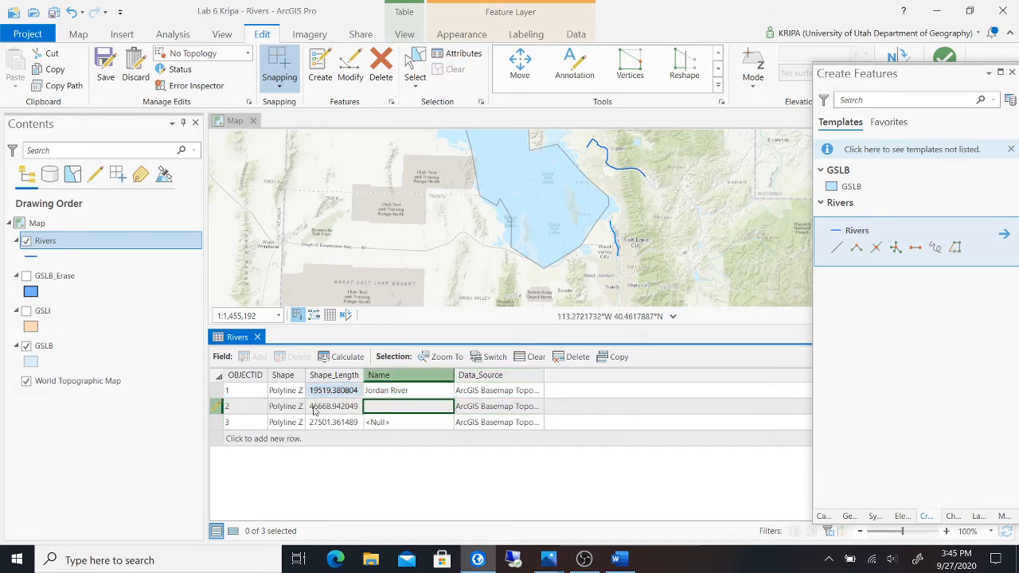
{"action": "double_click", "coordinate": [216, 407]}
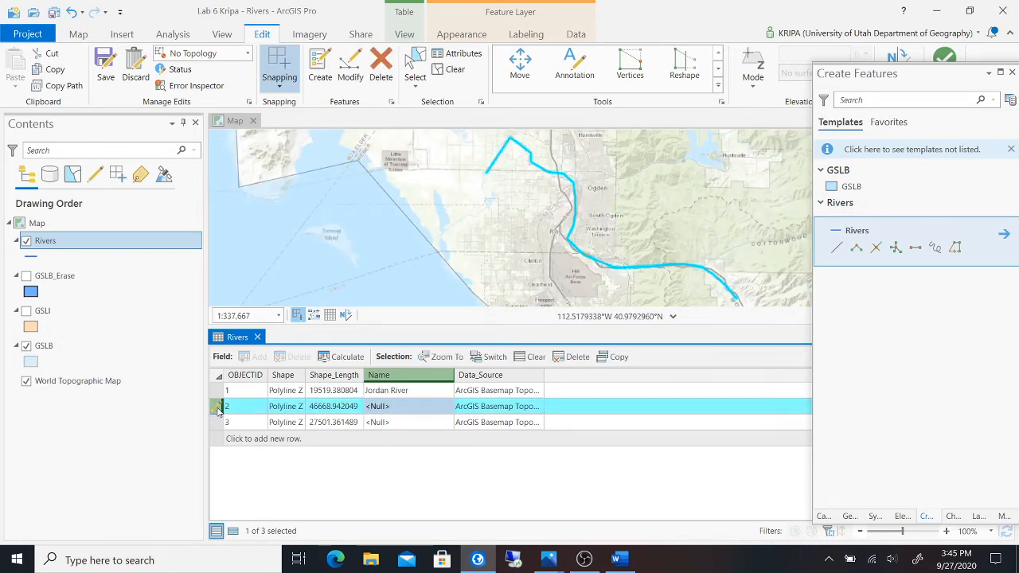
{"action": "left_click", "coordinate": [412, 408]}
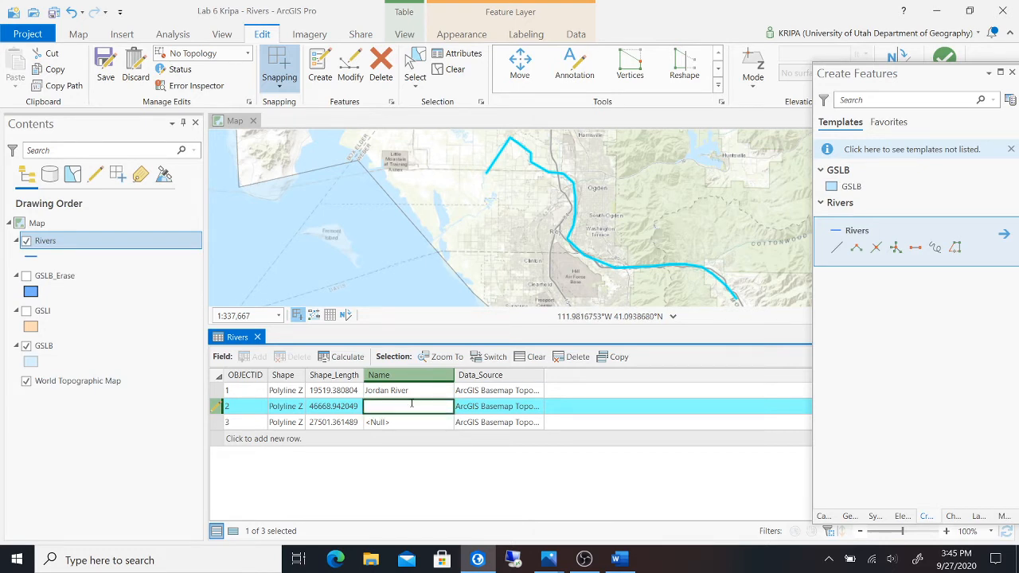
{"action": "type", "text": "Weber River"}
- Set the third Rivers record's Name to Bear River and save all edits
{"action": "left_click", "coordinate": [214, 424]}
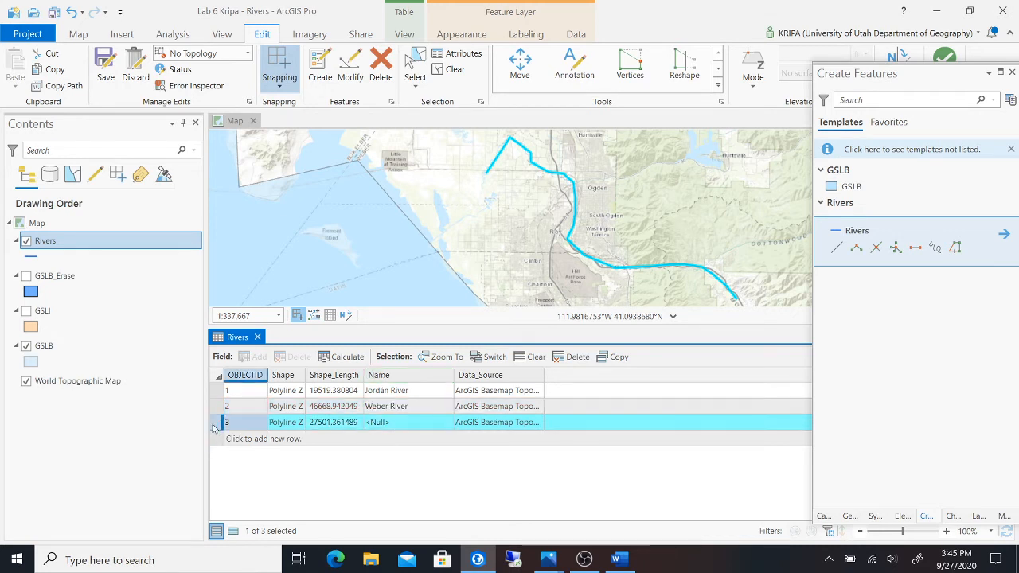
{"action": "double_click", "coordinate": [391, 424]}
{"action": "type", "text": "bEAR"}
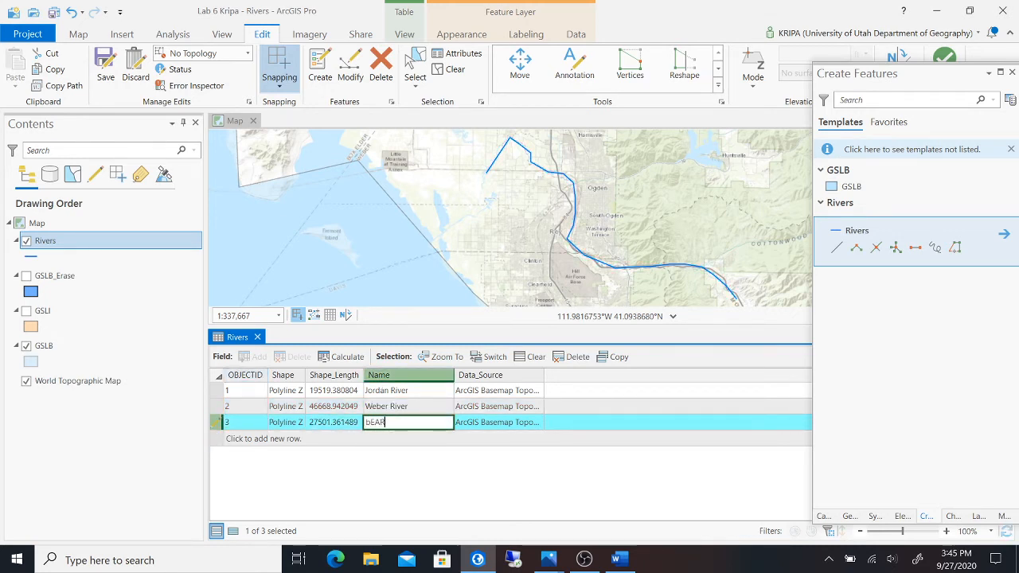
{"action": "type", "text": "Bear River"}
{"action": "left_click", "coordinate": [452, 493]}
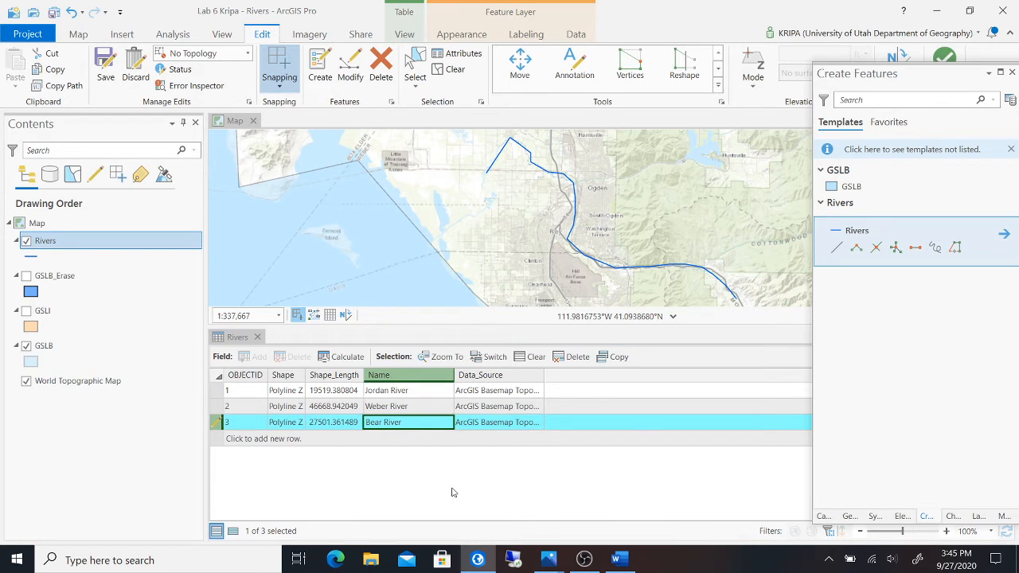
{"action": "left_click", "coordinate": [105, 69]}
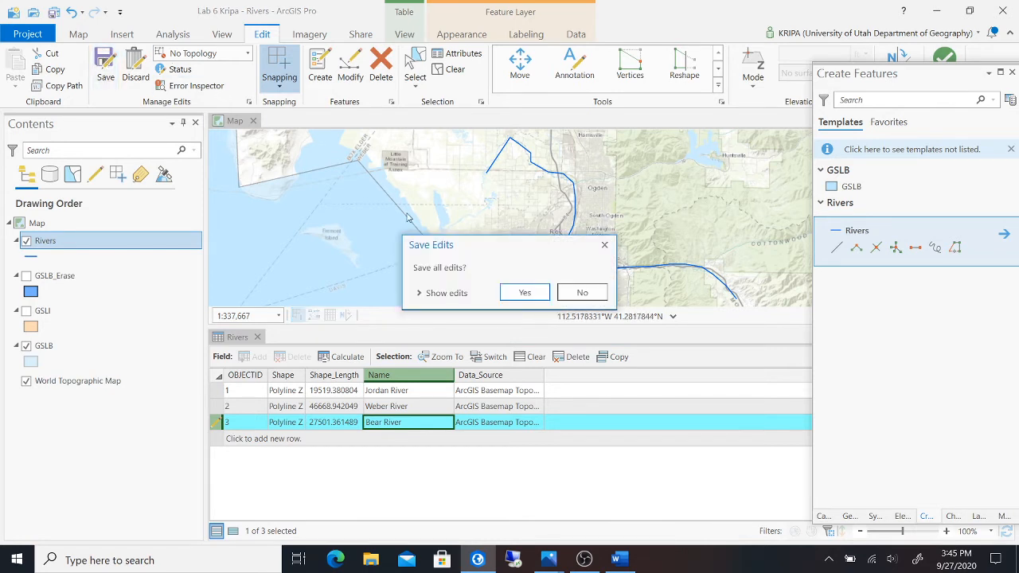
{"action": "left_click", "coordinate": [522, 291]}
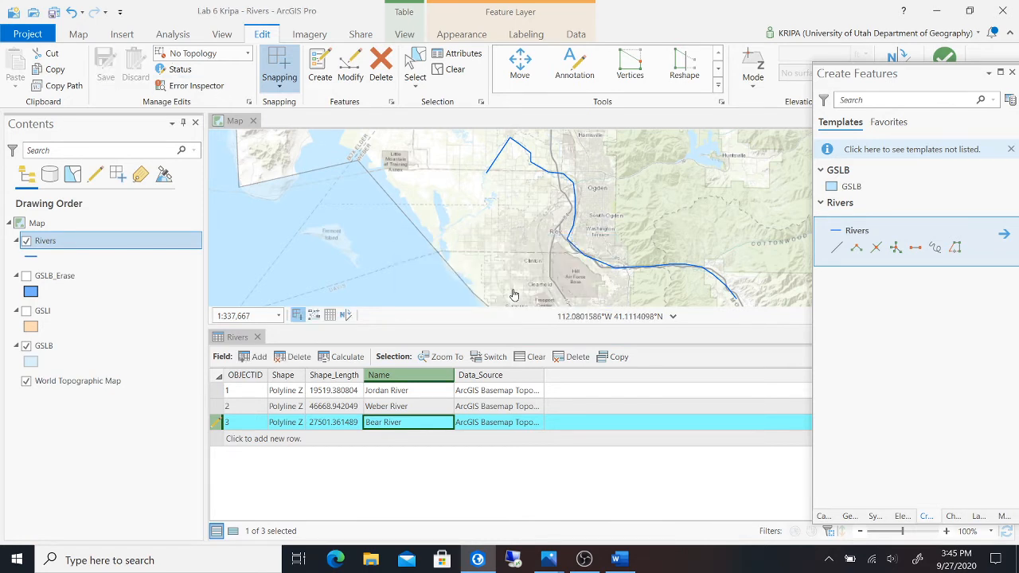
- Close the Rivers attribute table and clear the feature selection on the map
{"action": "left_click", "coordinate": [76, 35]}
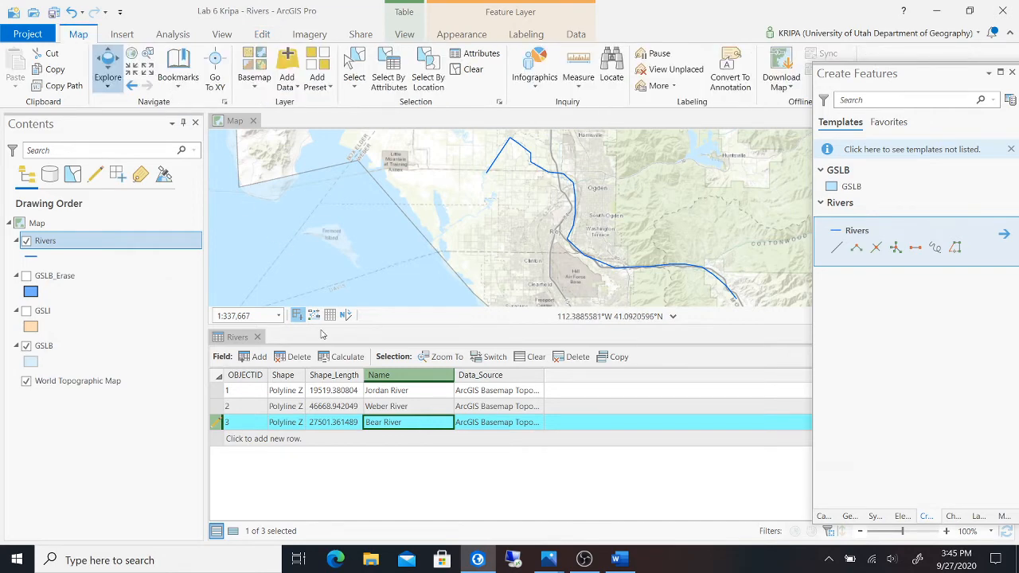
{"action": "left_click", "coordinate": [258, 336]}
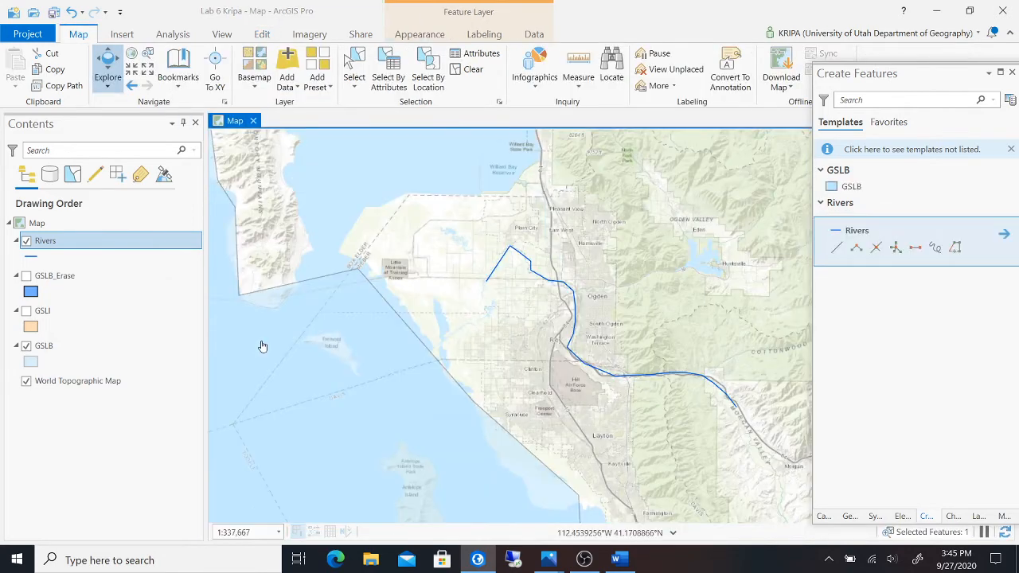
{"action": "scroll", "coordinate": [605, 275], "scroll_direction": "down", "scroll_amount": 3}
{"action": "left_click_drag", "start_coordinate": [697, 292], "coordinate": [642, 269]}
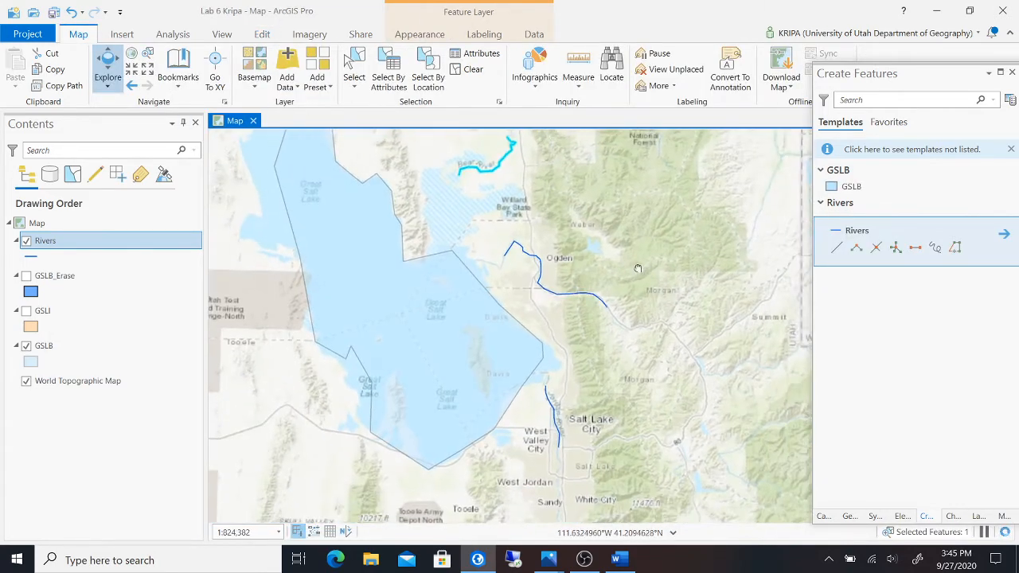
{"action": "left_click", "coordinate": [473, 70]}
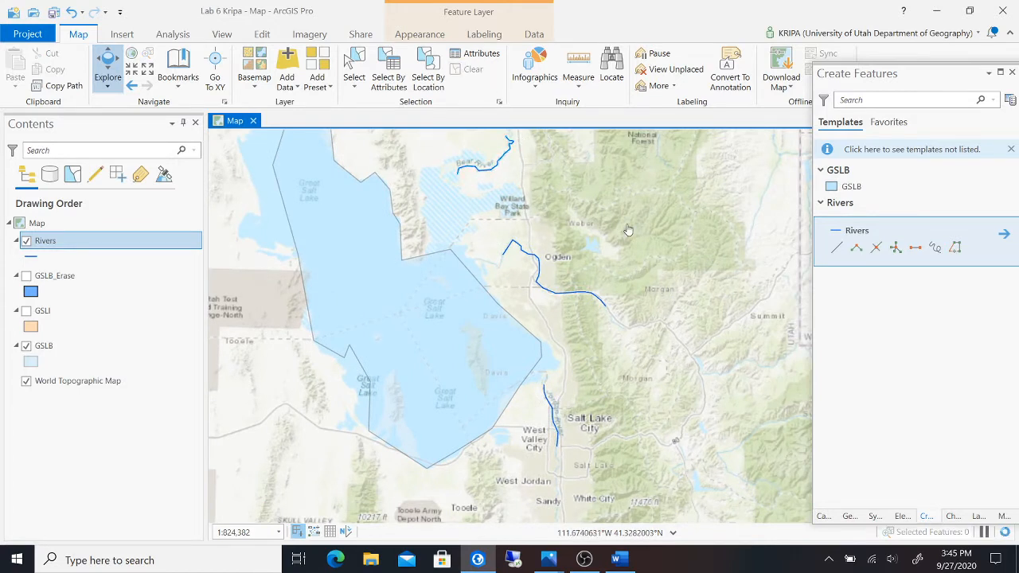
{"action": "left_click_drag", "start_coordinate": [625, 227], "coordinate": [645, 262]}
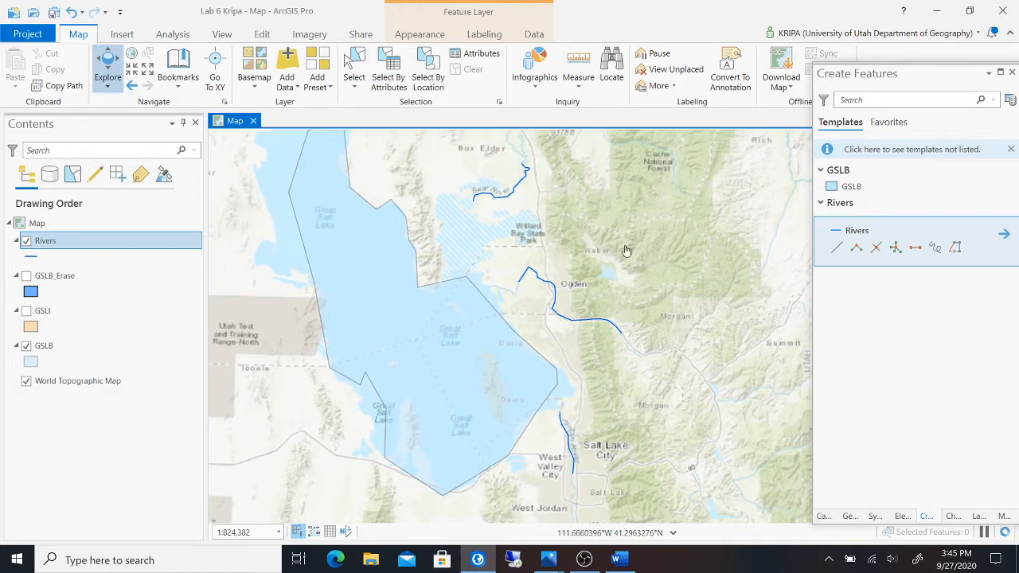
- Switch the basemap to Imagery to view the rivers on it, and restore the Topographic basemap
{"action": "left_click", "coordinate": [260, 88]}
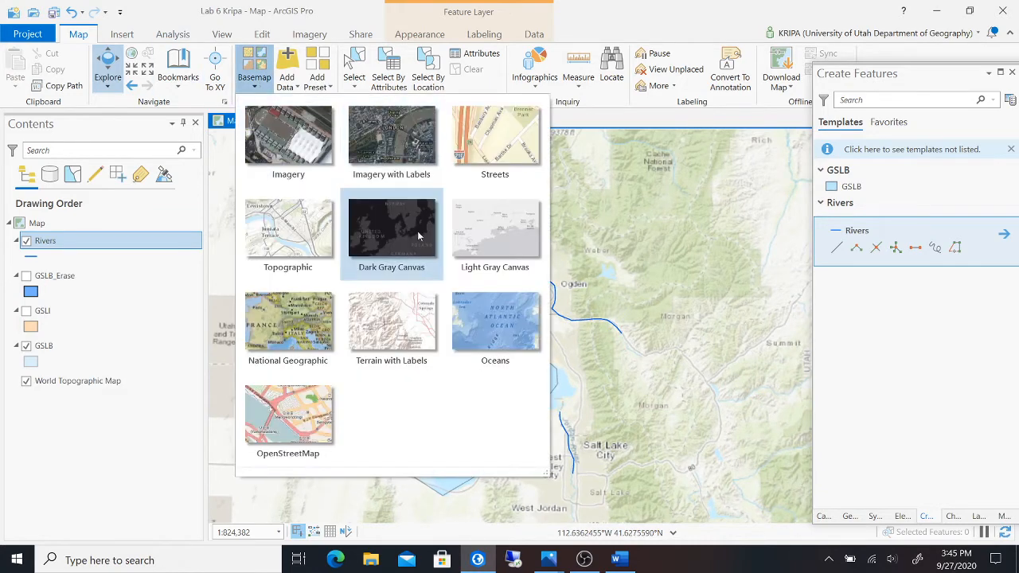
{"action": "left_click", "coordinate": [317, 152]}
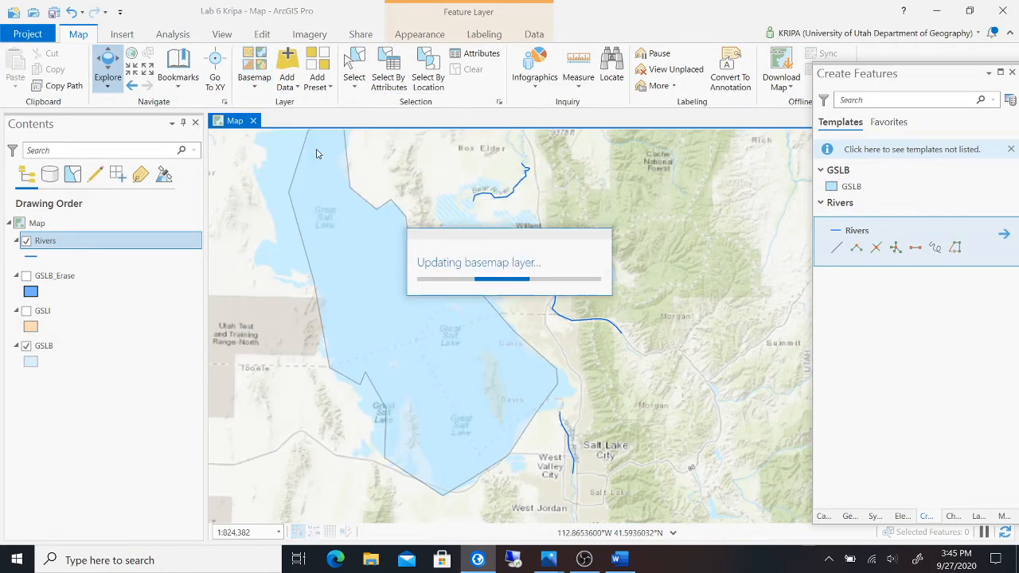
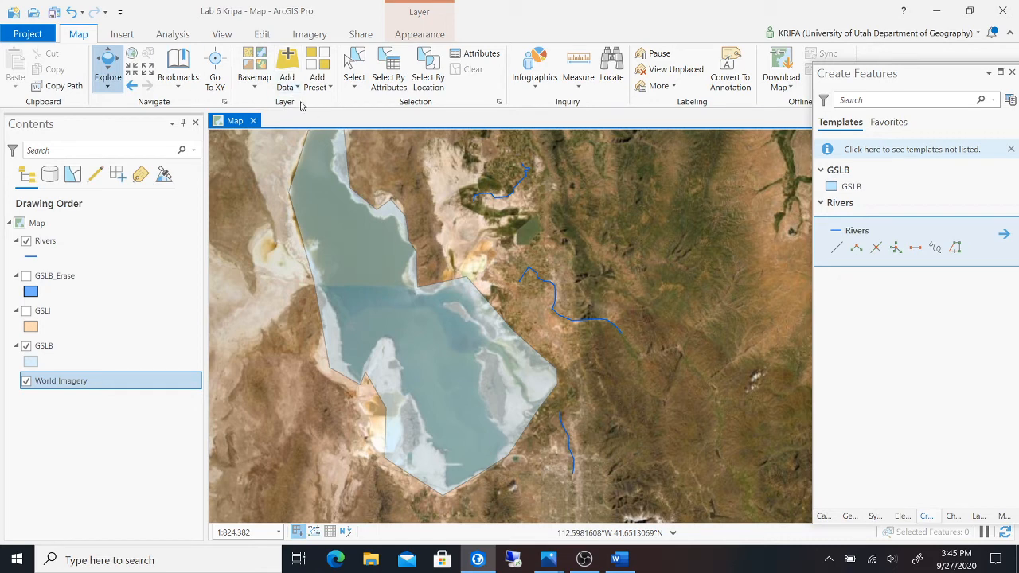
{"action": "left_click", "coordinate": [256, 84]}
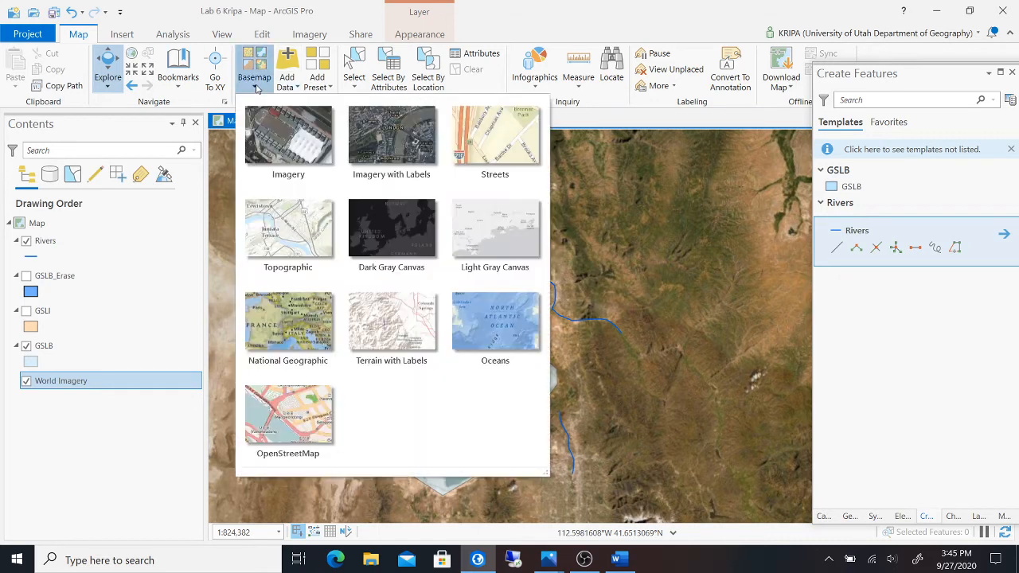
{"action": "left_click", "coordinate": [309, 232]}
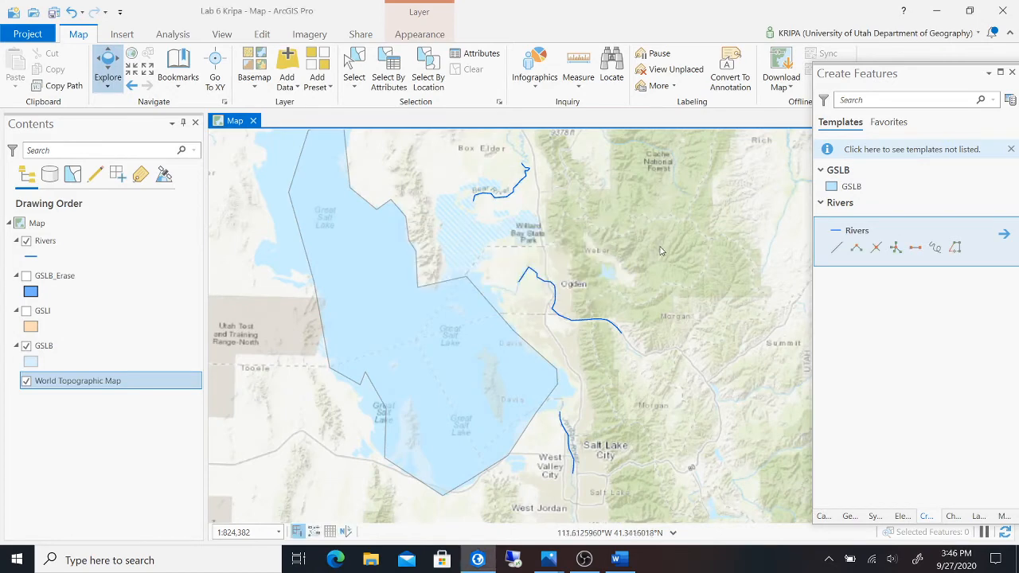
- Turn on labels for the Rivers layer and turn them off again
{"action": "scroll", "coordinate": [660, 252], "scroll_direction": "down", "scroll_amount": 3}
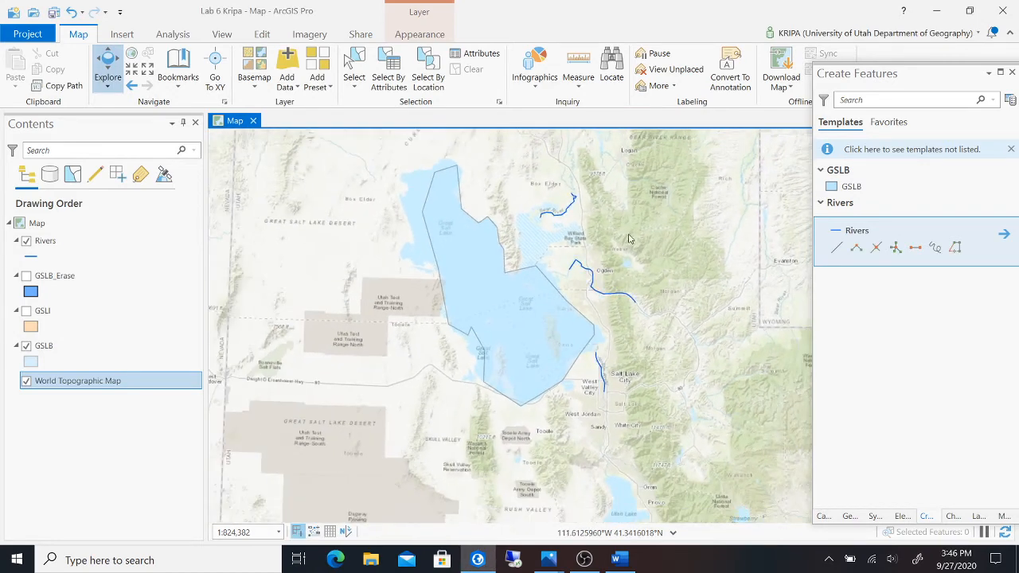
{"action": "left_click_drag", "start_coordinate": [630, 239], "coordinate": [598, 252]}
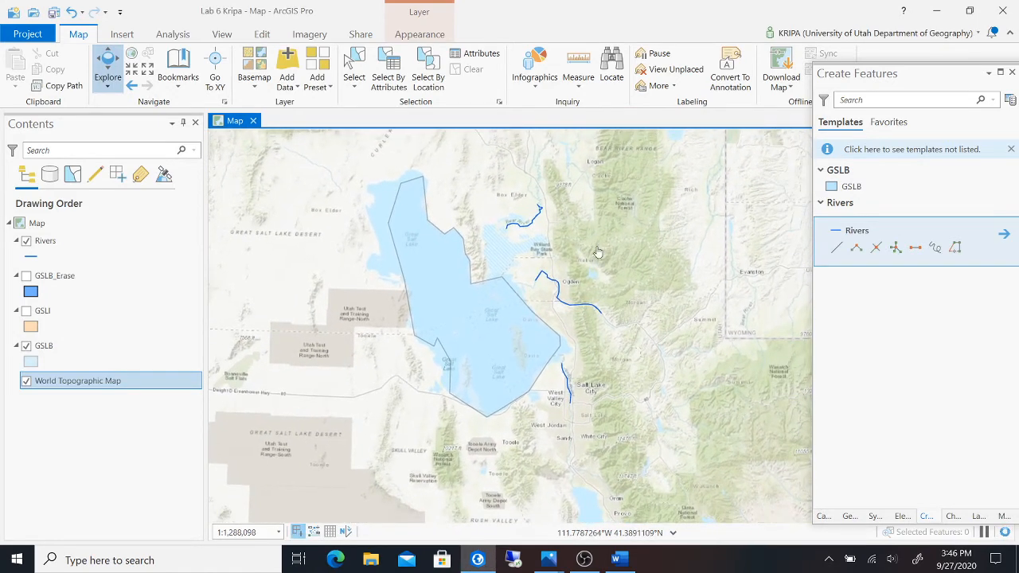
{"action": "scroll", "coordinate": [630, 251], "scroll_direction": "up", "scroll_amount": 3}
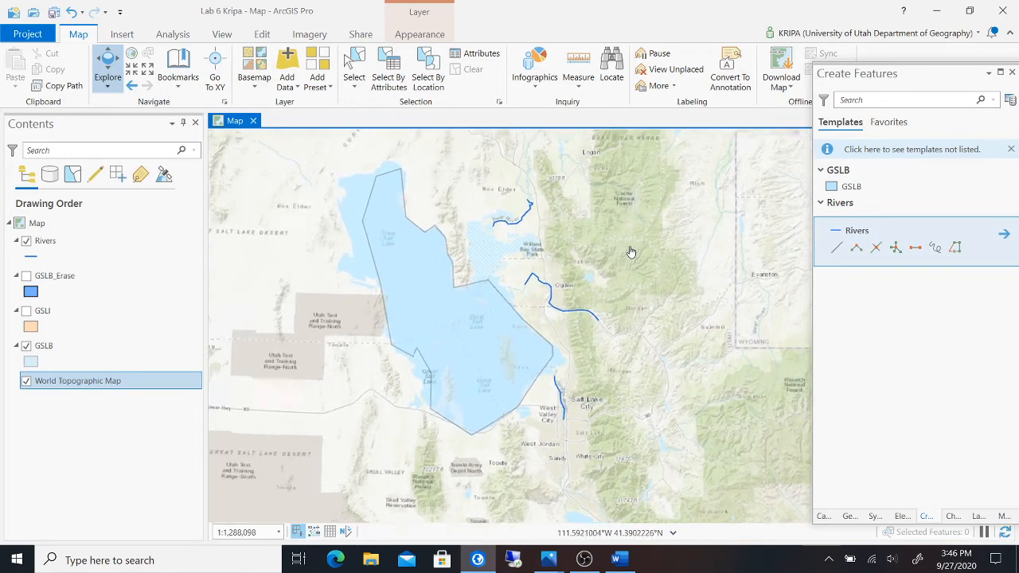
{"action": "left_click_drag", "start_coordinate": [607, 297], "coordinate": [682, 311]}
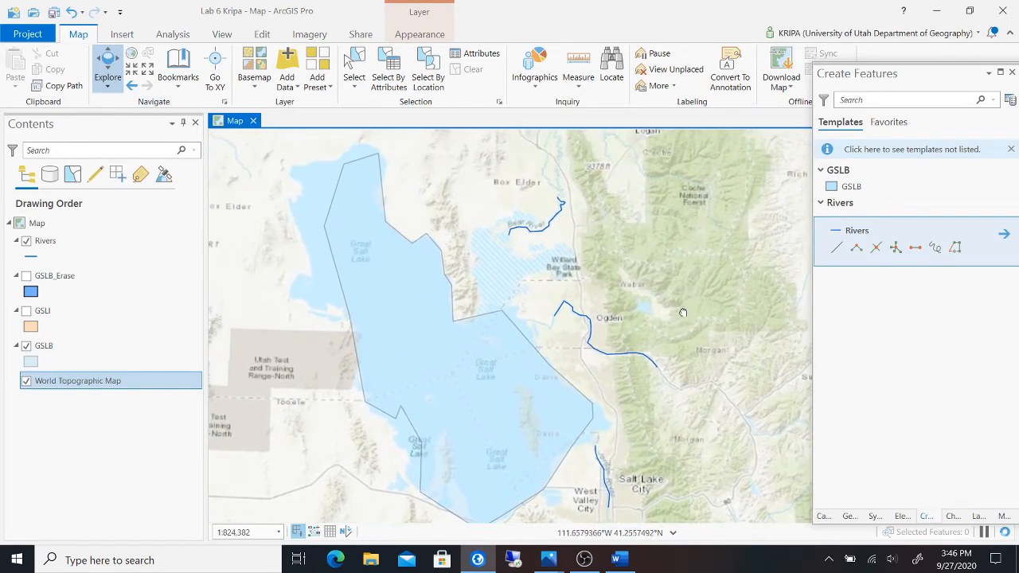
{"action": "left_click", "coordinate": [136, 241]}
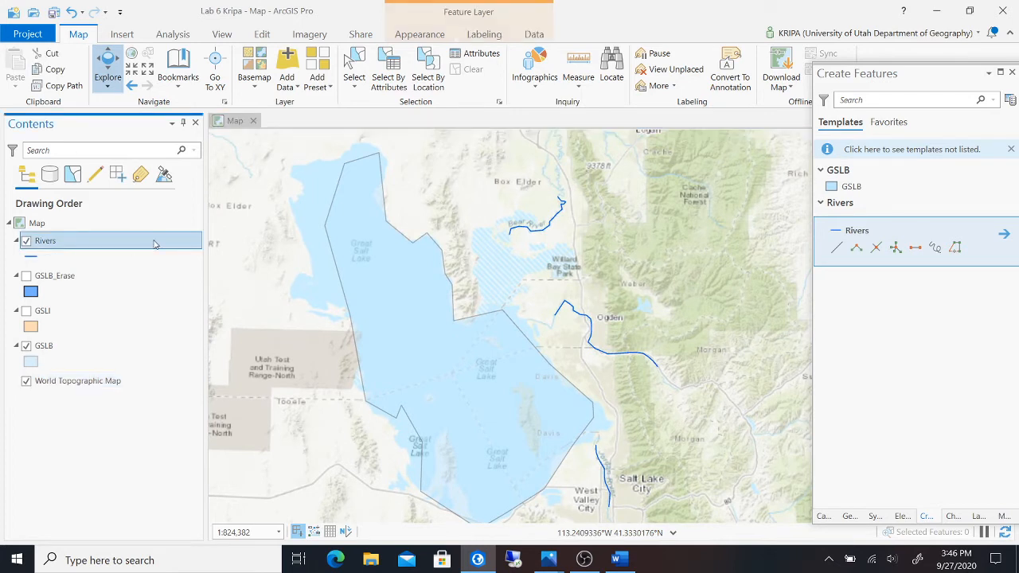
{"action": "left_click", "coordinate": [492, 35]}
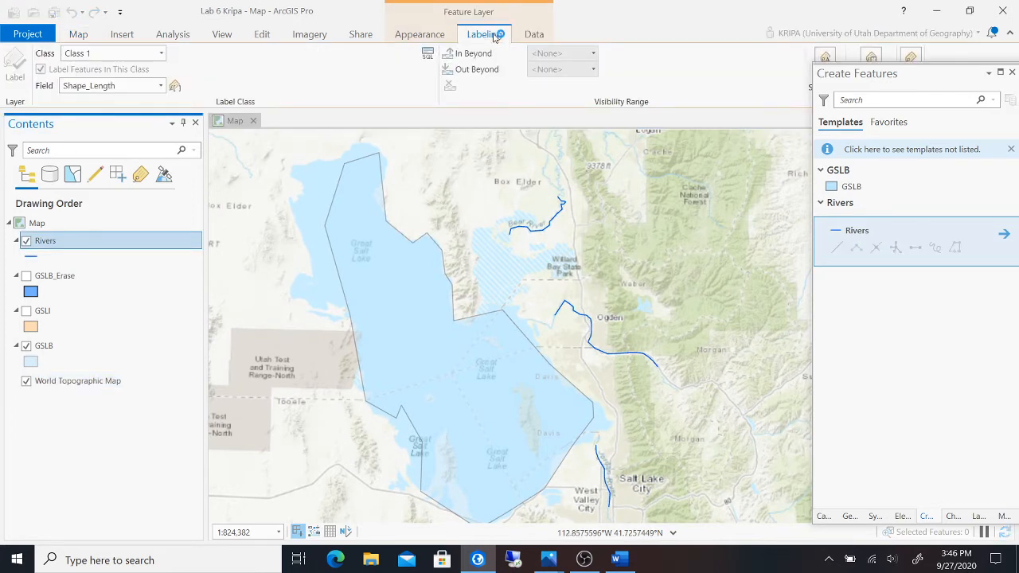
{"action": "right_click", "coordinate": [130, 246]}
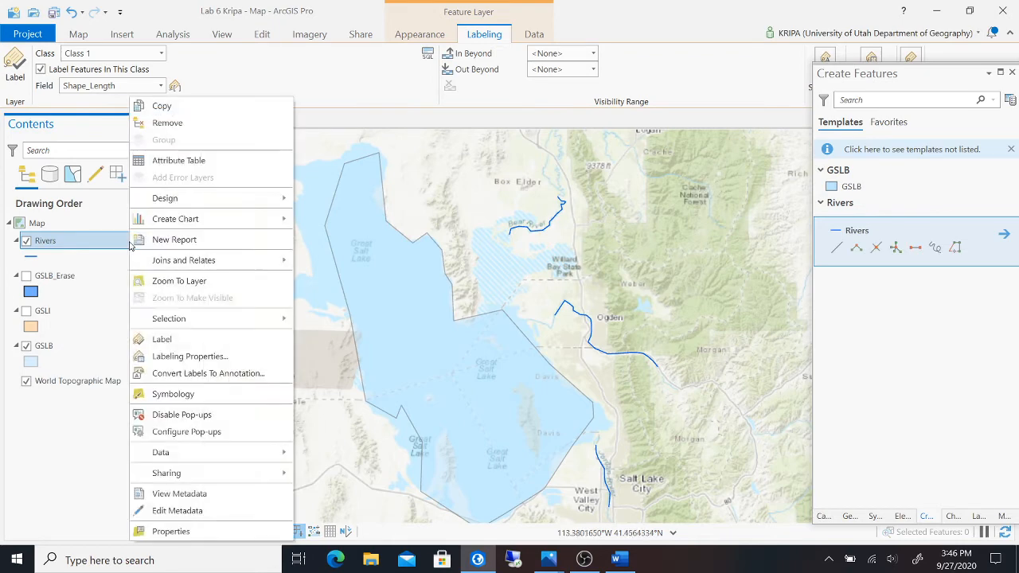
{"action": "left_click", "coordinate": [191, 339]}
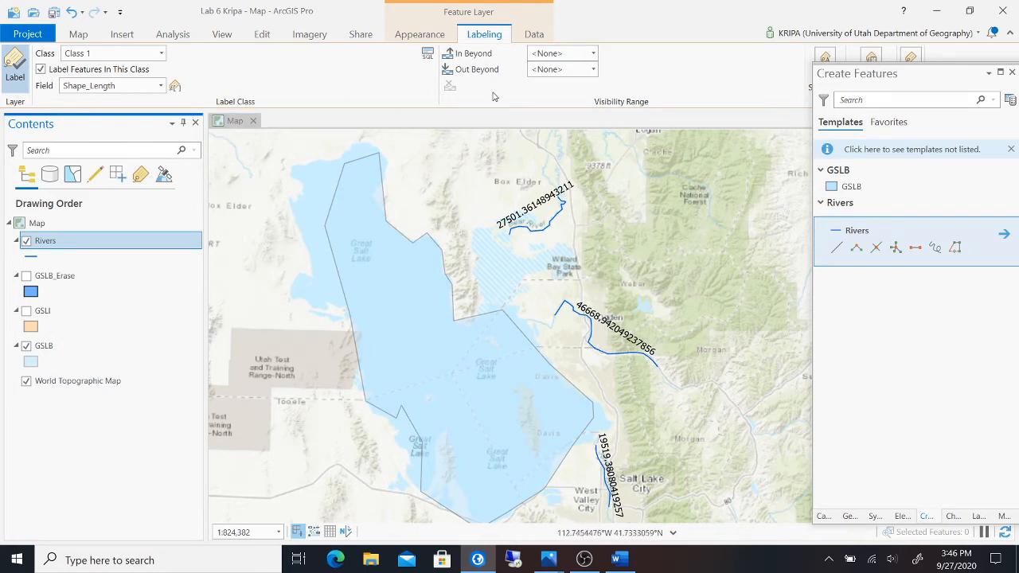
{"action": "right_click", "coordinate": [82, 240]}
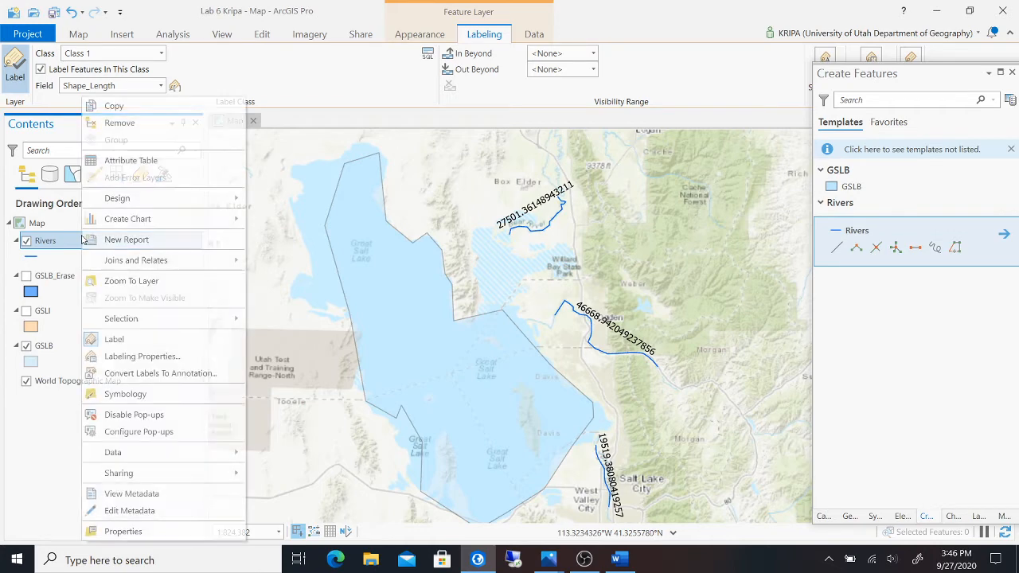
{"action": "left_click", "coordinate": [168, 341]}
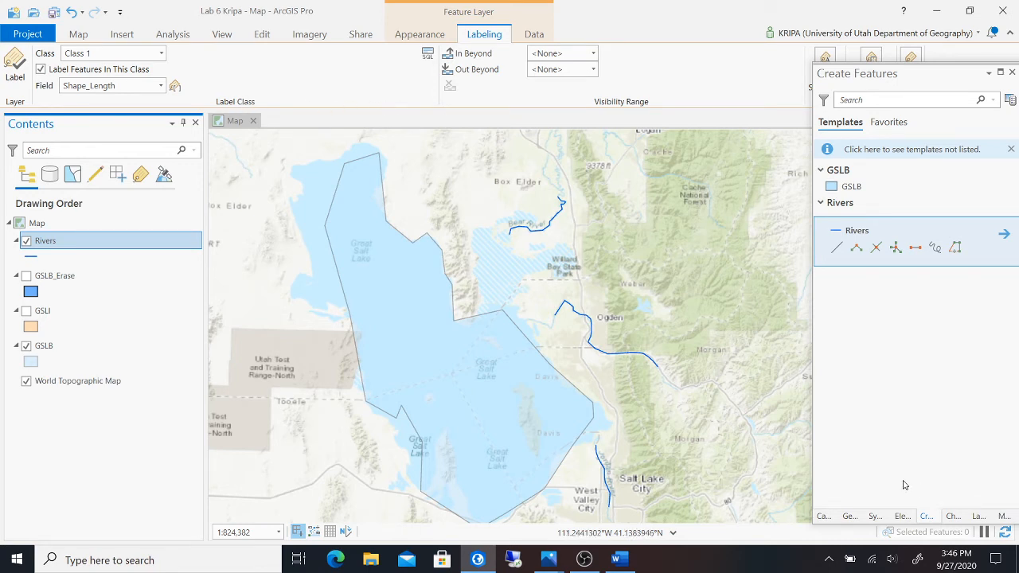
- Label the river lines again using the Shape_Length field and remove those labels from the Rivers layer
{"action": "left_click", "coordinate": [15, 74]}
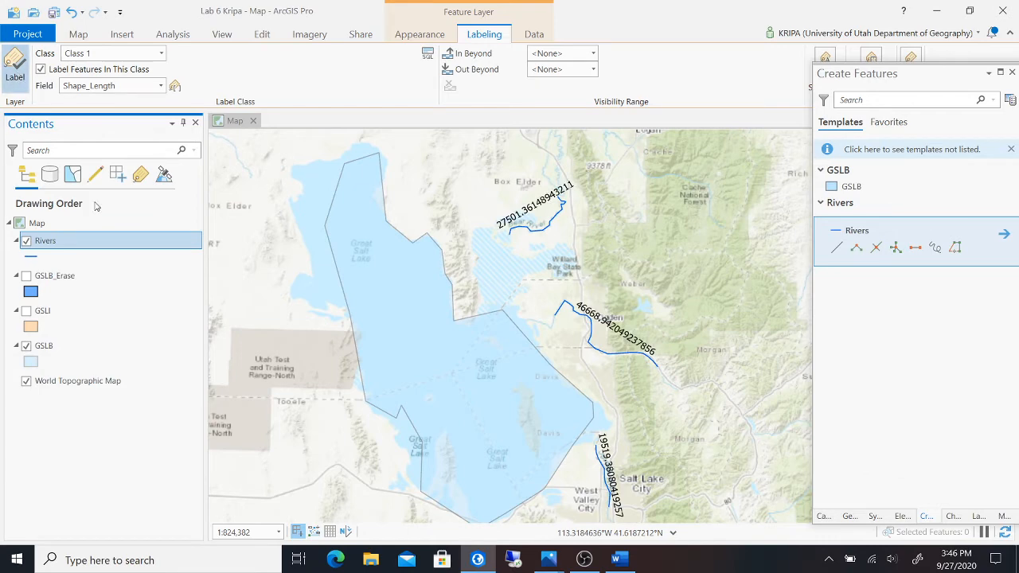
{"action": "right_click", "coordinate": [102, 227]}
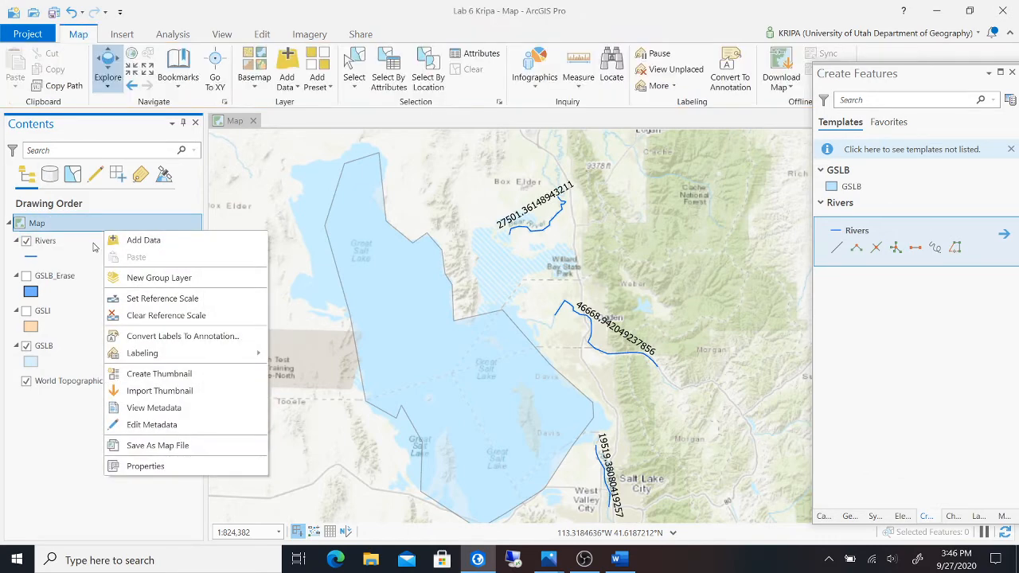
{"action": "left_click", "coordinate": [86, 244]}
{"action": "right_click", "coordinate": [86, 243]}
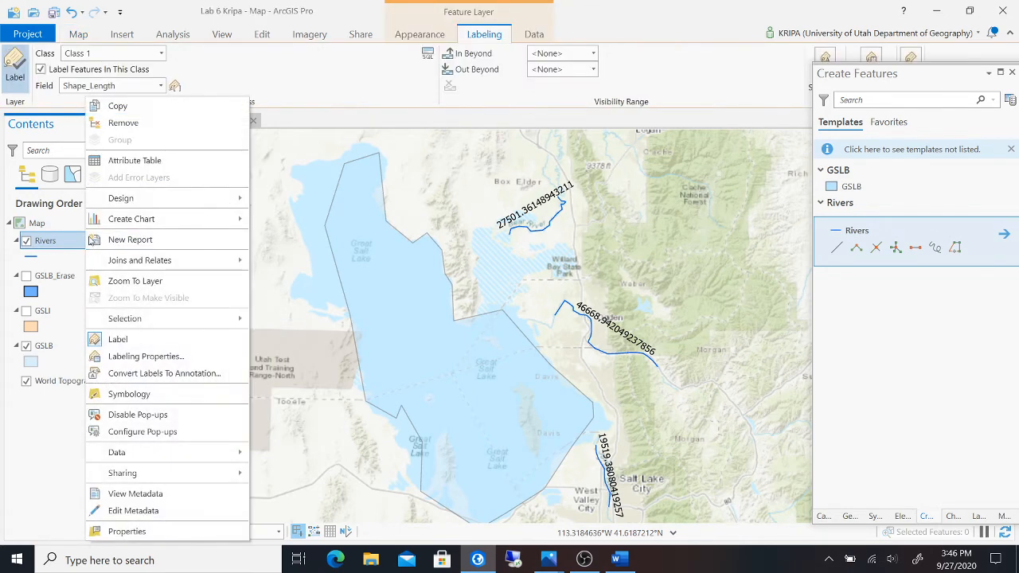
{"action": "left_click", "coordinate": [173, 339]}
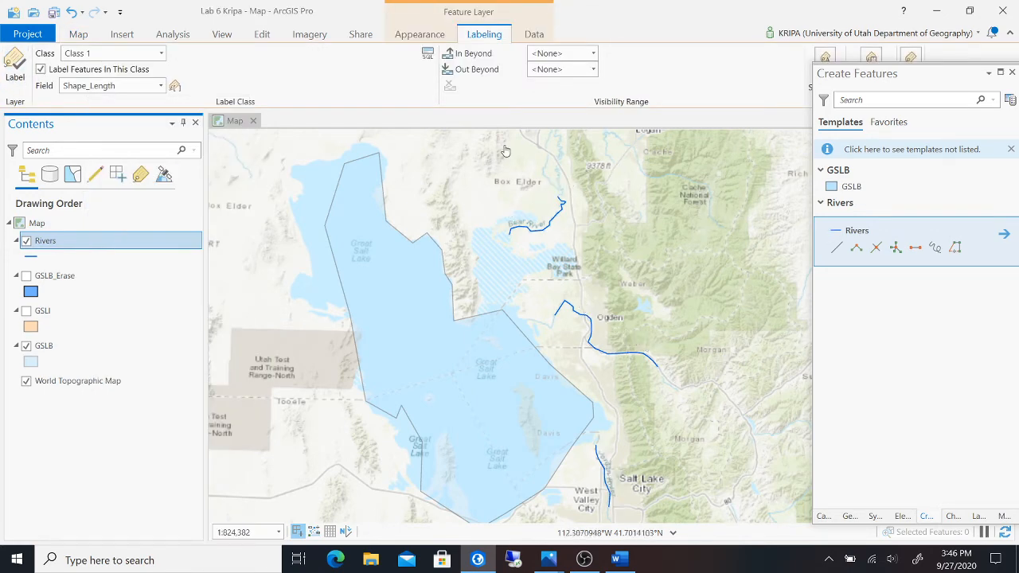
- Replace the Rivers label class expression with $feature.Name, validate and apply it, and turn on the layer's labels
{"action": "left_click", "coordinate": [978, 517]}
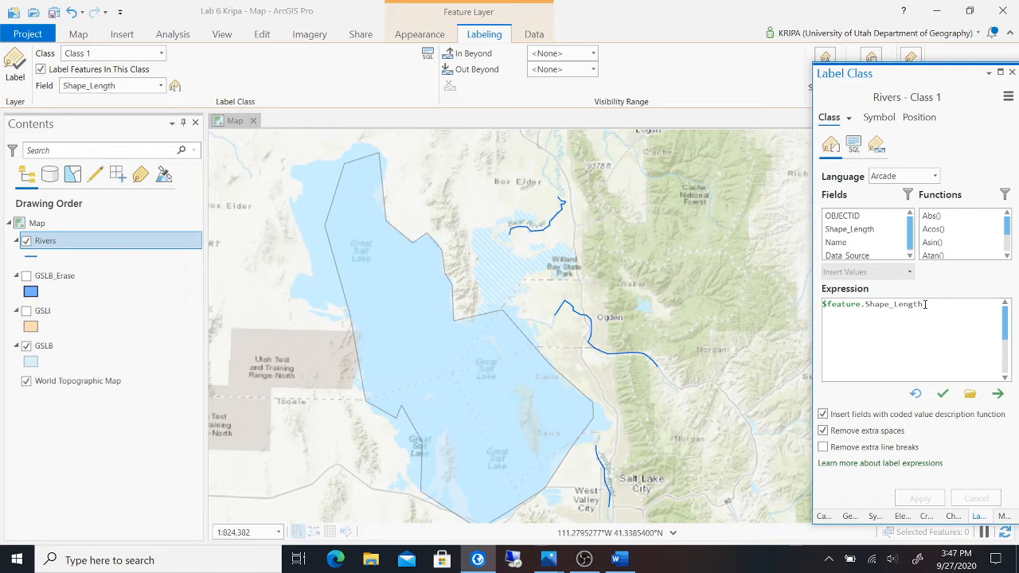
{"action": "left_click_drag", "start_coordinate": [925, 304], "coordinate": [749, 314]}
{"action": "key", "text": "Delete"}
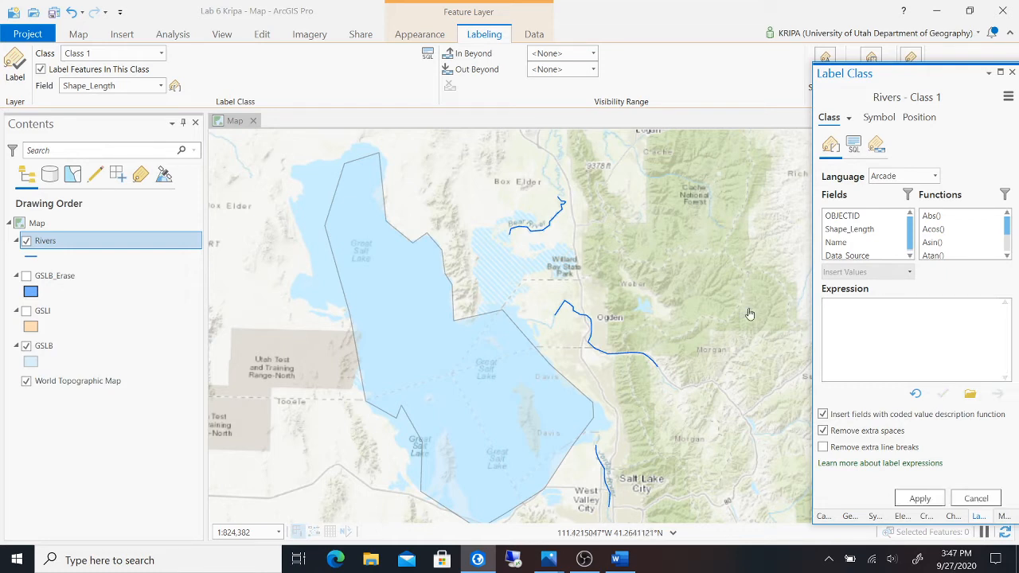
{"action": "scroll", "coordinate": [873, 246], "scroll_direction": "down", "scroll_amount": 1}
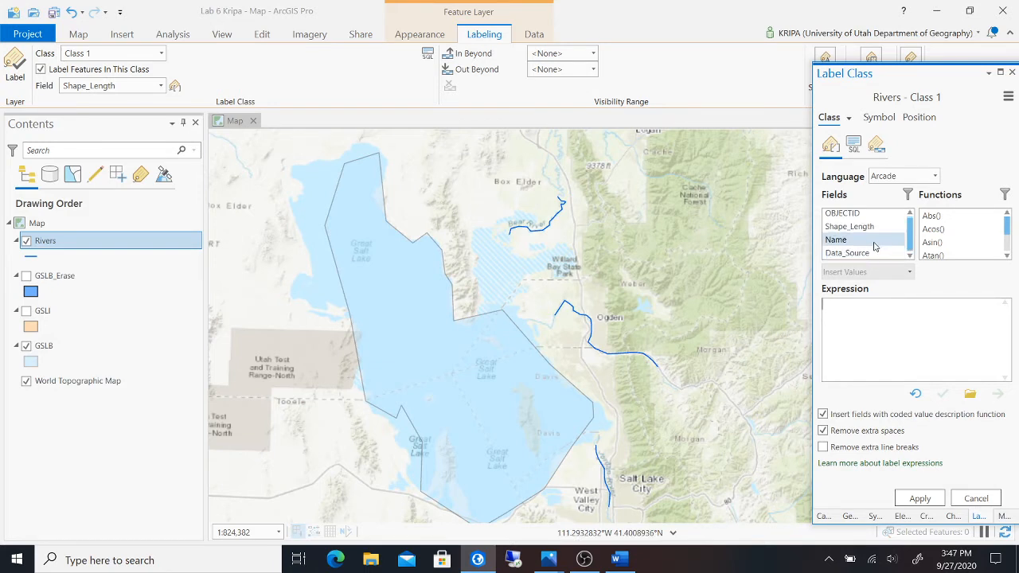
{"action": "scroll", "coordinate": [874, 246], "scroll_direction": "up", "scroll_amount": 1}
{"action": "double_click", "coordinate": [874, 246]}
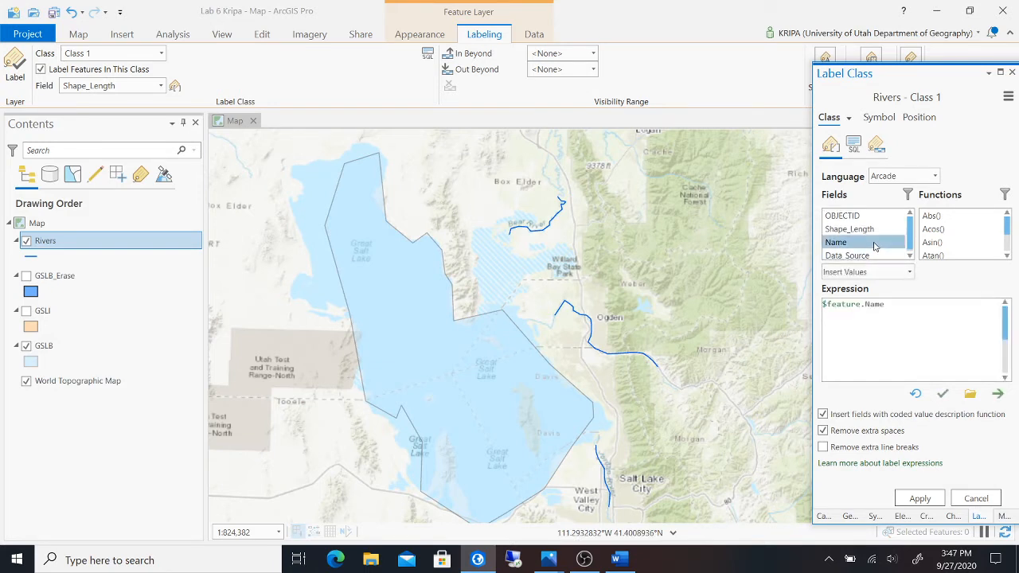
{"action": "left_click", "coordinate": [941, 394]}
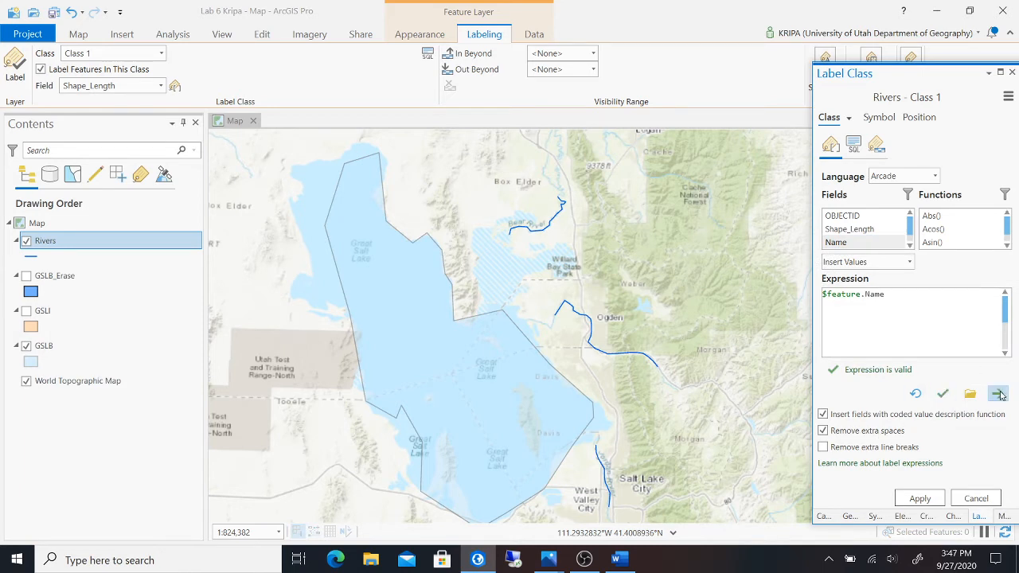
{"action": "left_click", "coordinate": [934, 496]}
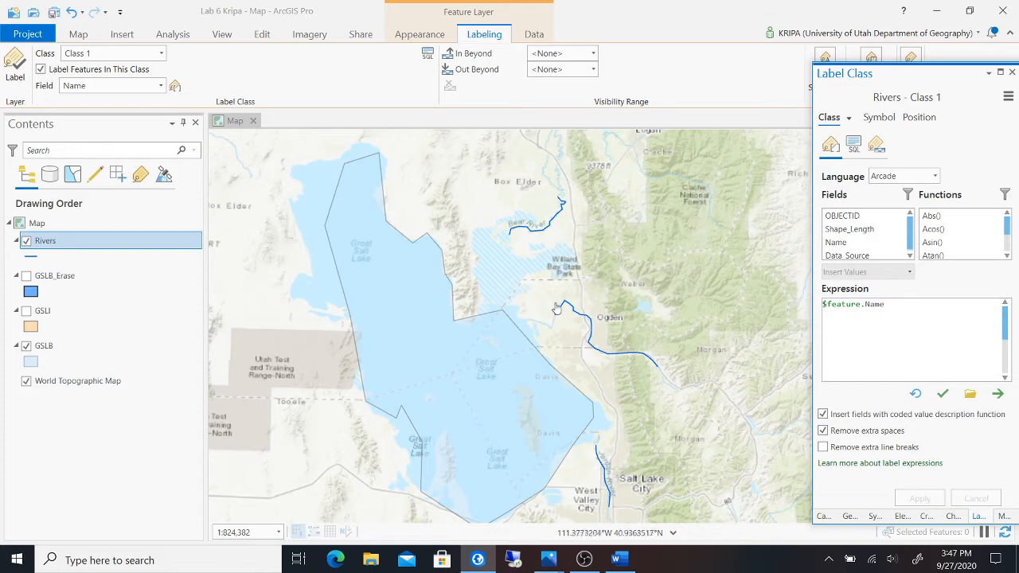
{"action": "right_click", "coordinate": [128, 241]}
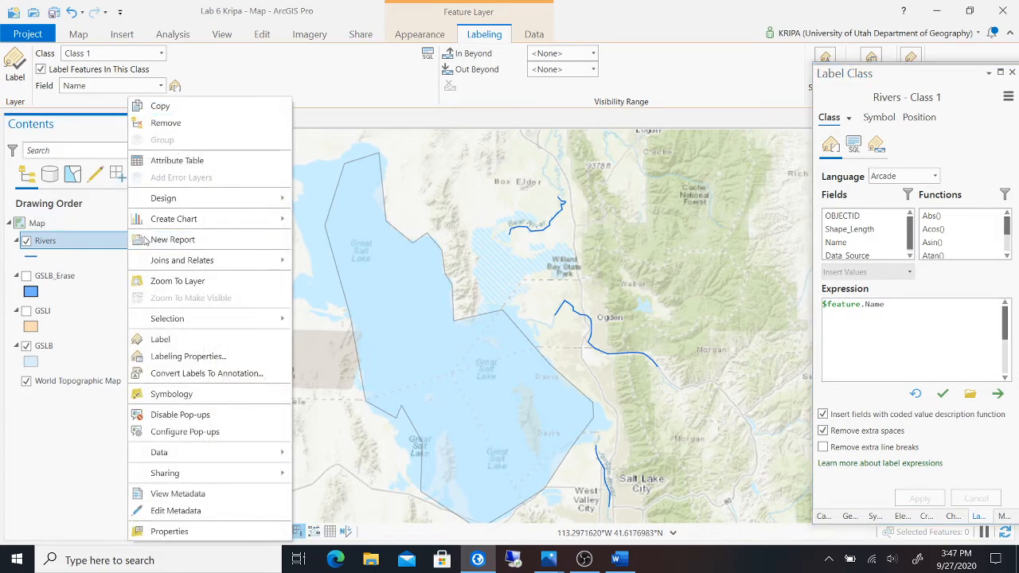
{"action": "left_click", "coordinate": [207, 340]}
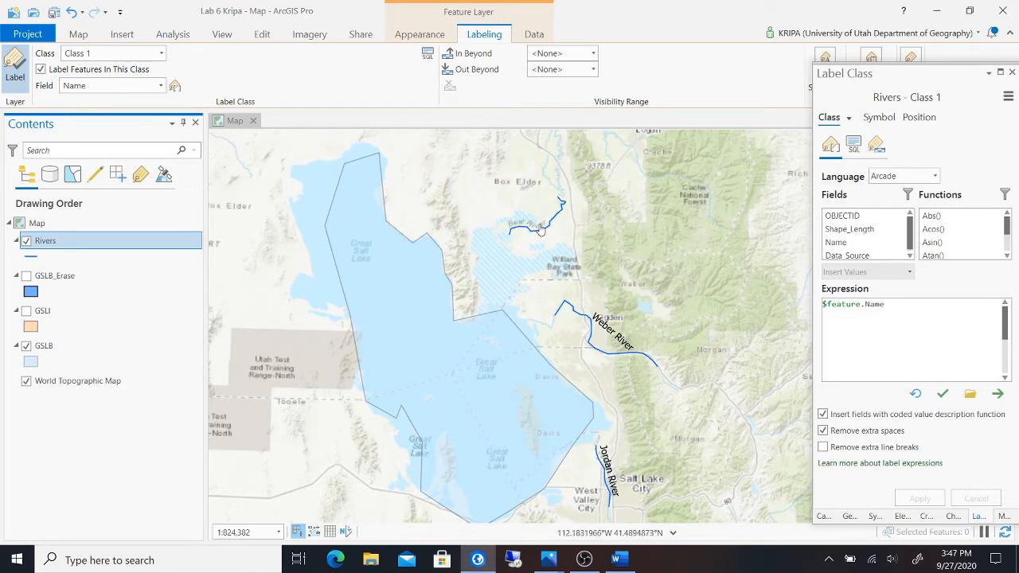
- Enter Bear River as the Name of the third river (OBJECTID 3) in the Rivers attribute table
{"action": "right_click", "coordinate": [133, 242]}
{"action": "left_click", "coordinate": [189, 163]}
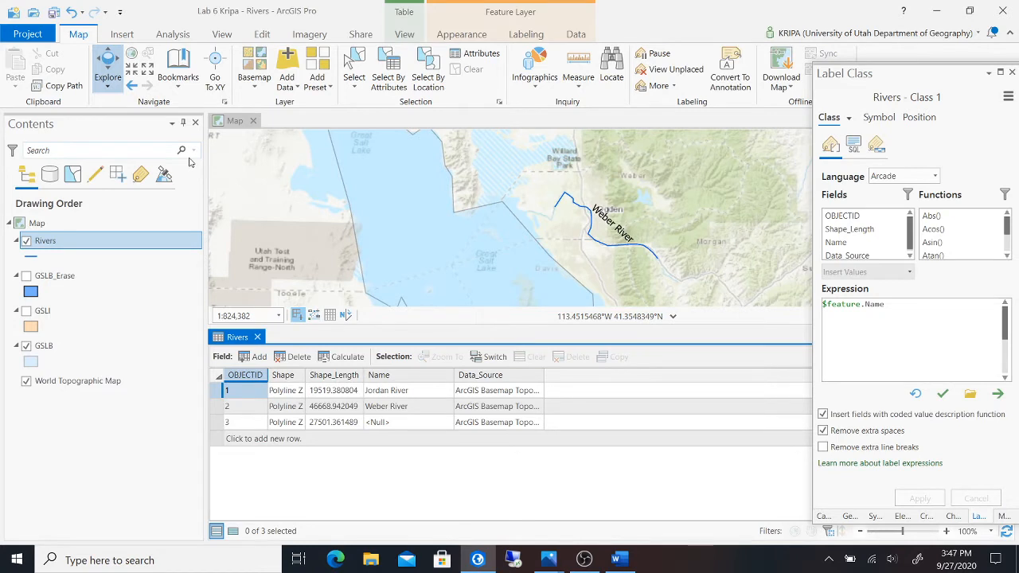
{"action": "left_click", "coordinate": [392, 424]}
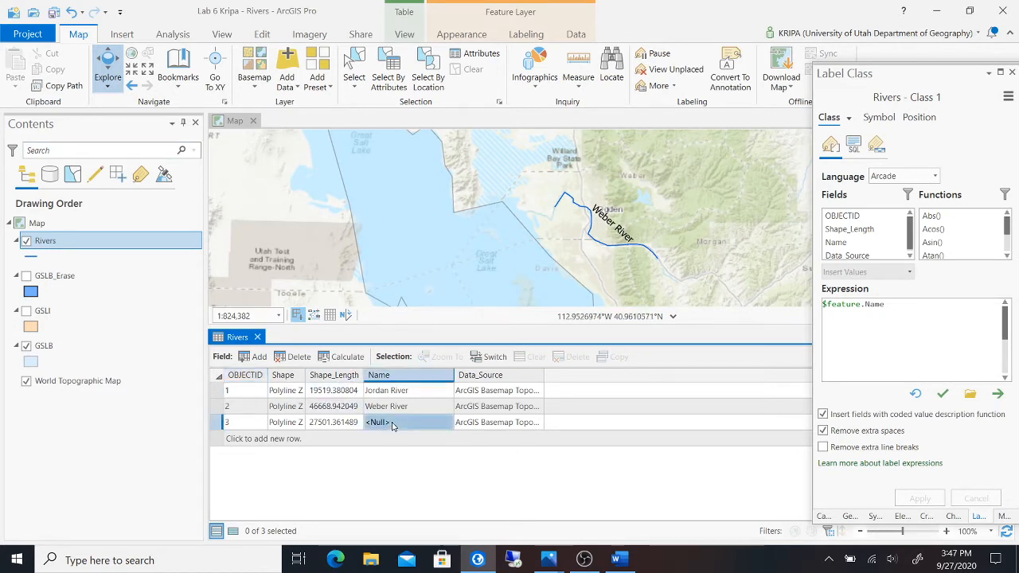
{"action": "left_click", "coordinate": [393, 422]}
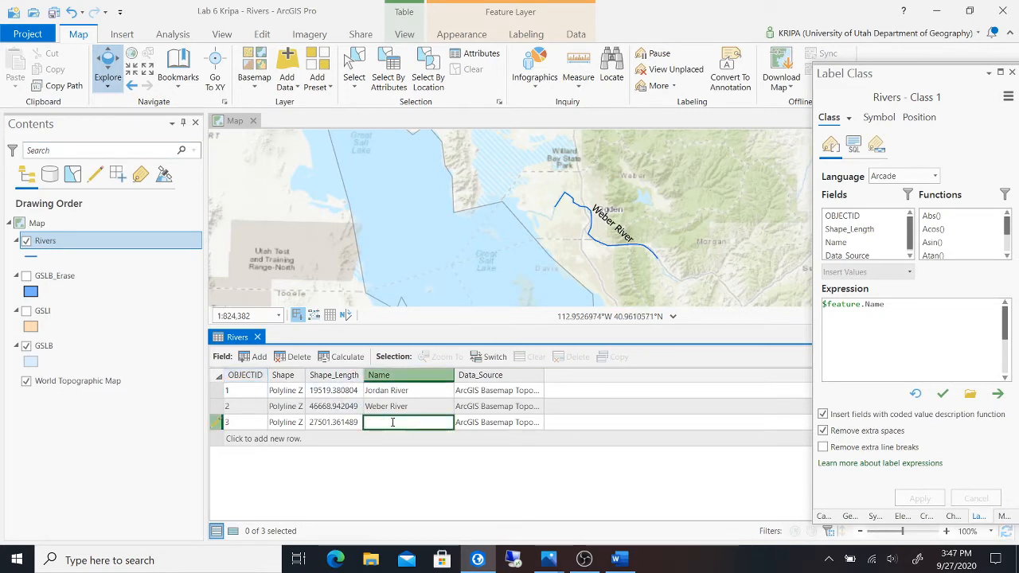
{"action": "type", "text": "Bear River"}
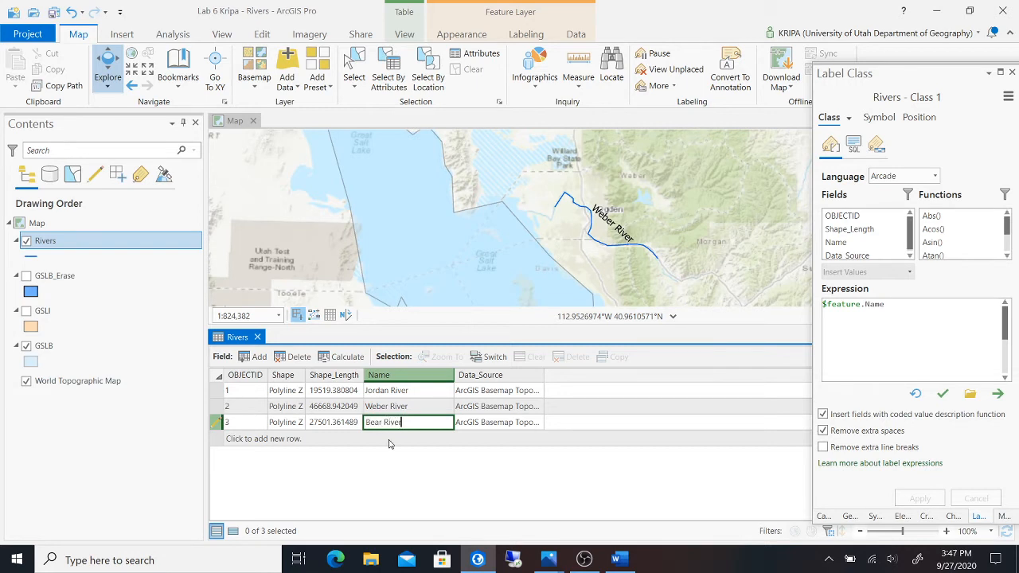
{"action": "left_click", "coordinate": [399, 463]}
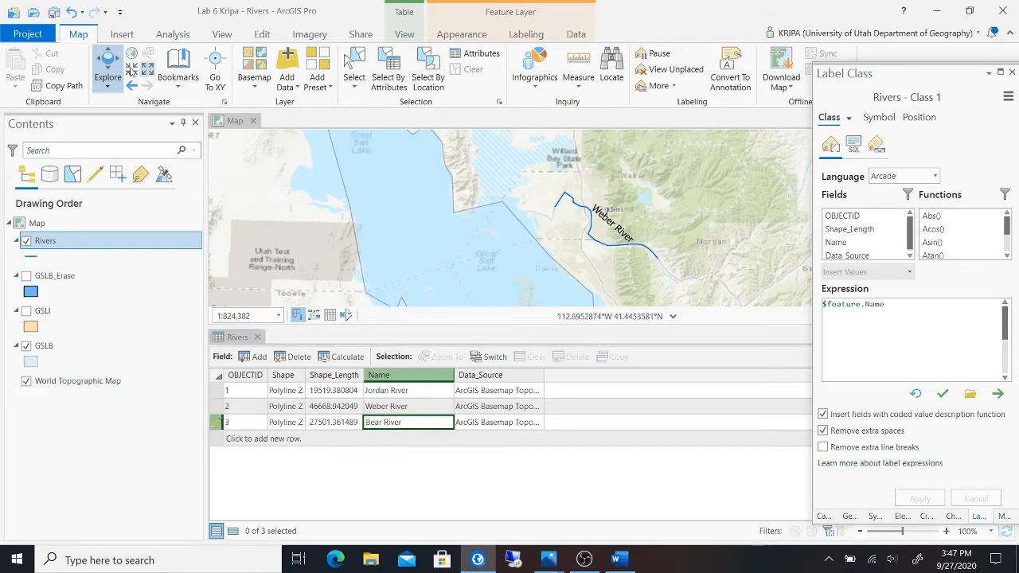
{"action": "left_click", "coordinate": [265, 35]}
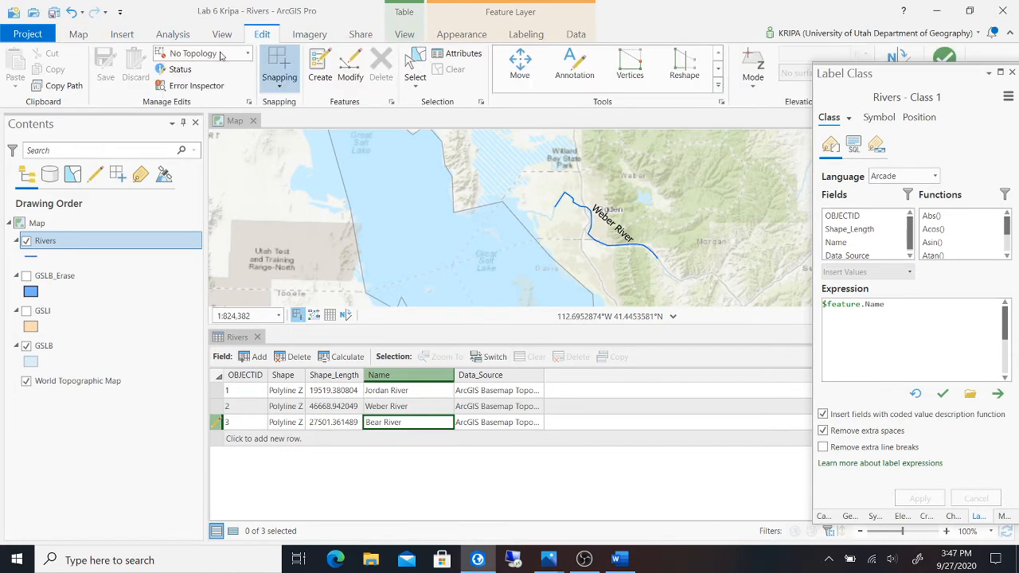
{"action": "left_click", "coordinate": [431, 459]}
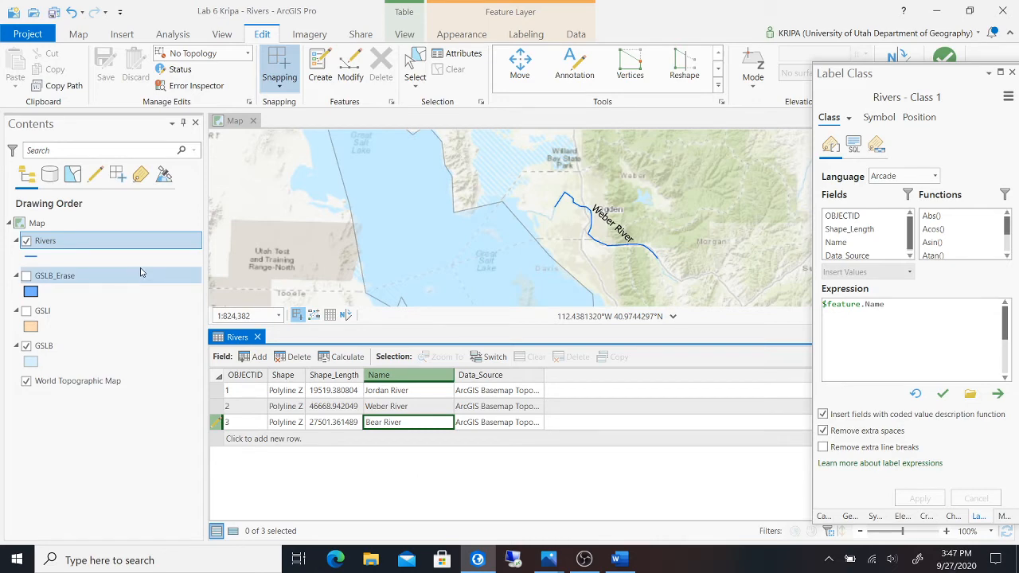
- Turn off the Rivers labels, and clear and rebuild the label expression as $feature.Name, applying and validating it
{"action": "right_click", "coordinate": [144, 242]}
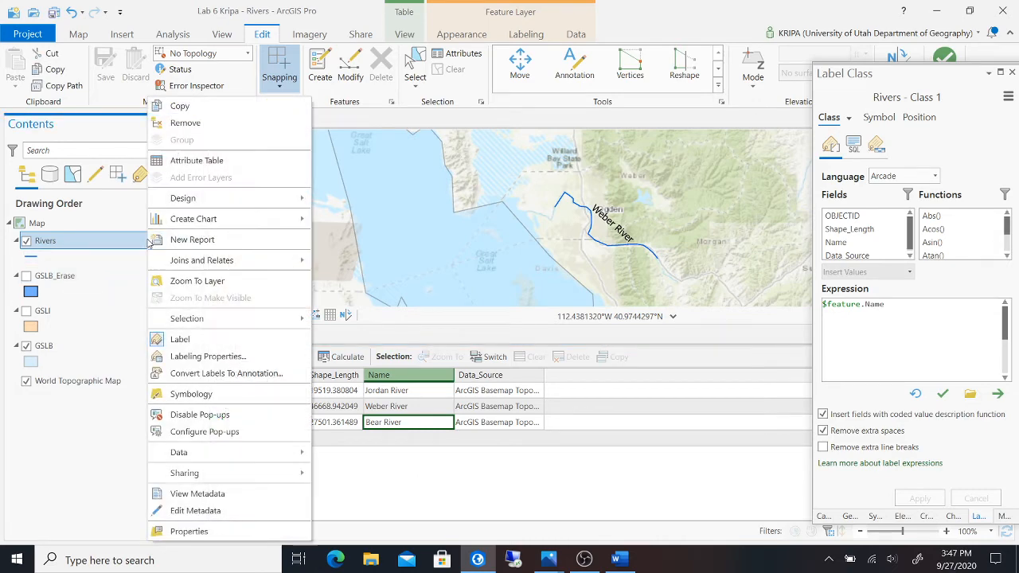
{"action": "left_click", "coordinate": [190, 339]}
{"action": "left_click", "coordinate": [909, 304]}
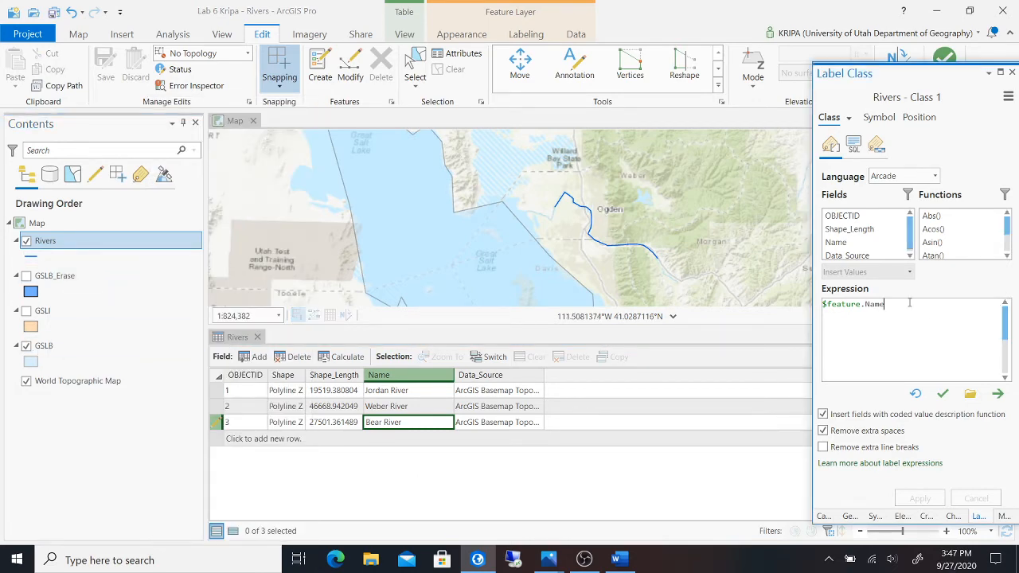
{"action": "left_click", "coordinate": [942, 392]}
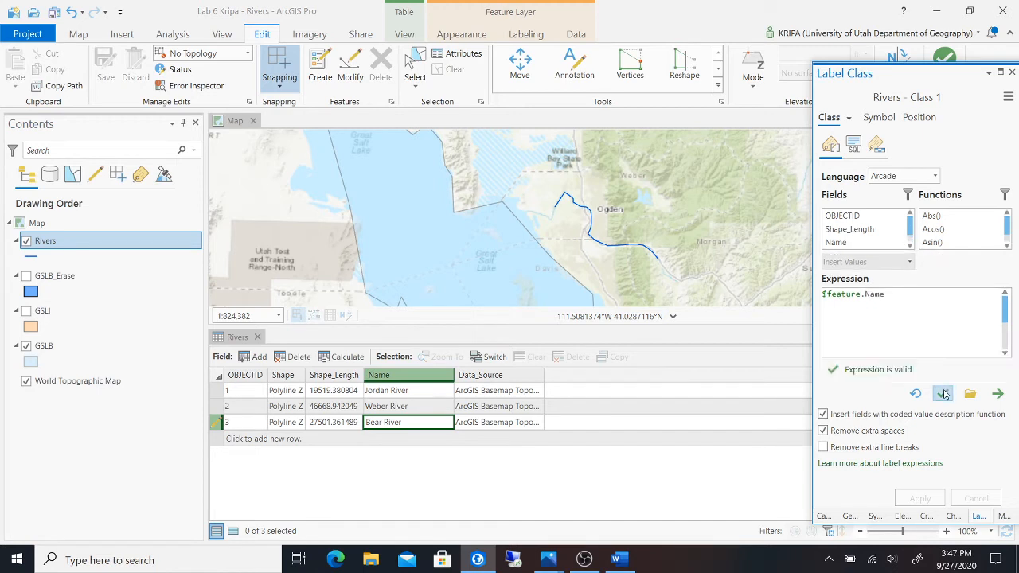
{"action": "left_click_drag", "start_coordinate": [889, 302], "coordinate": [816, 292]}
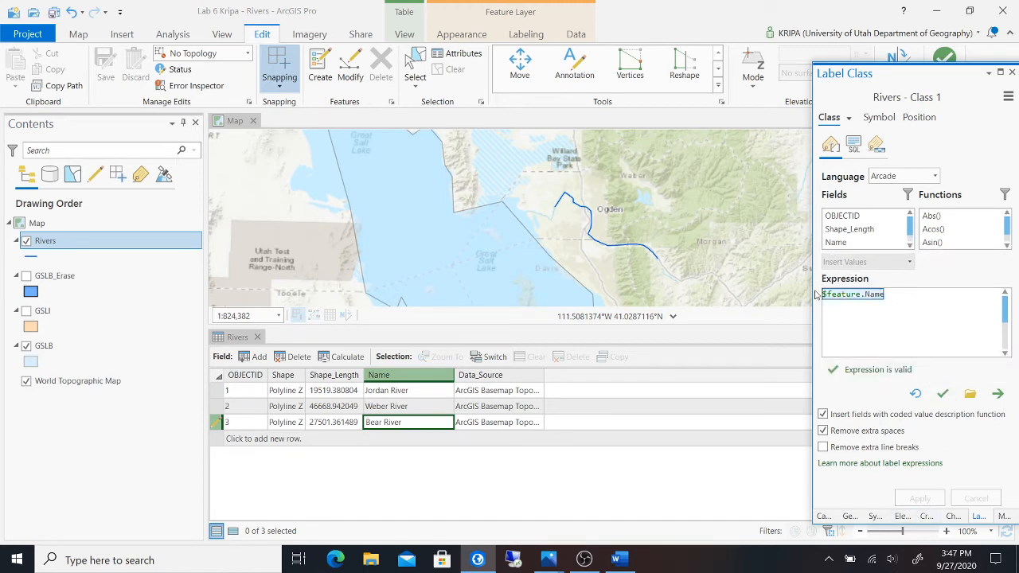
{"action": "key", "text": "BackSpace"}
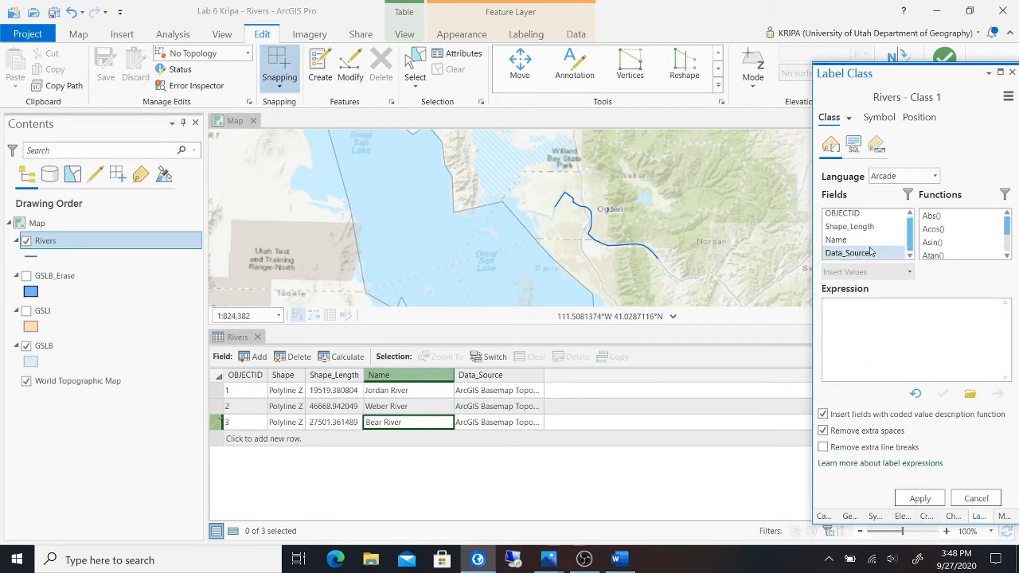
{"action": "double_click", "coordinate": [851, 240]}
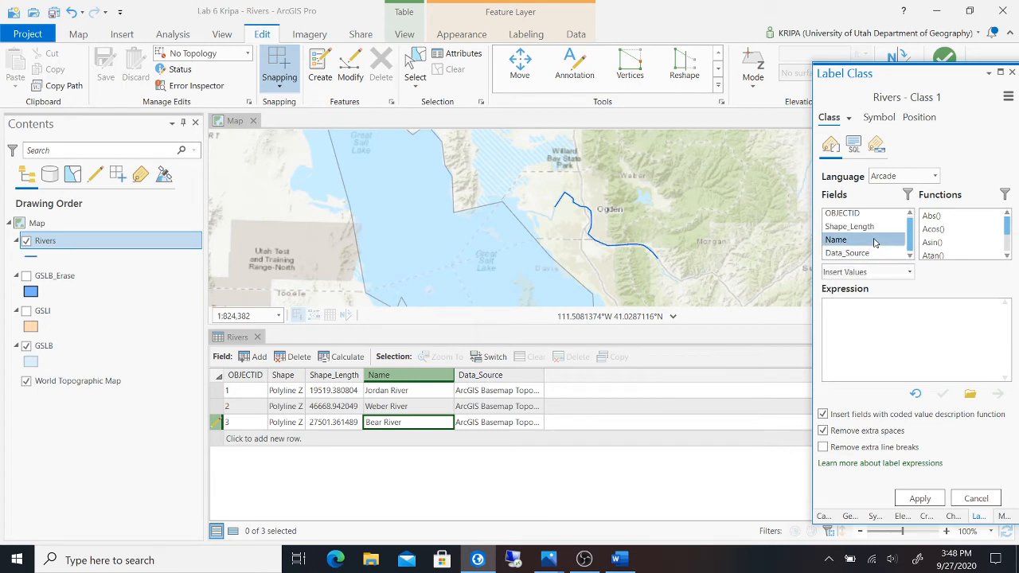
{"action": "left_click", "coordinate": [919, 499]}
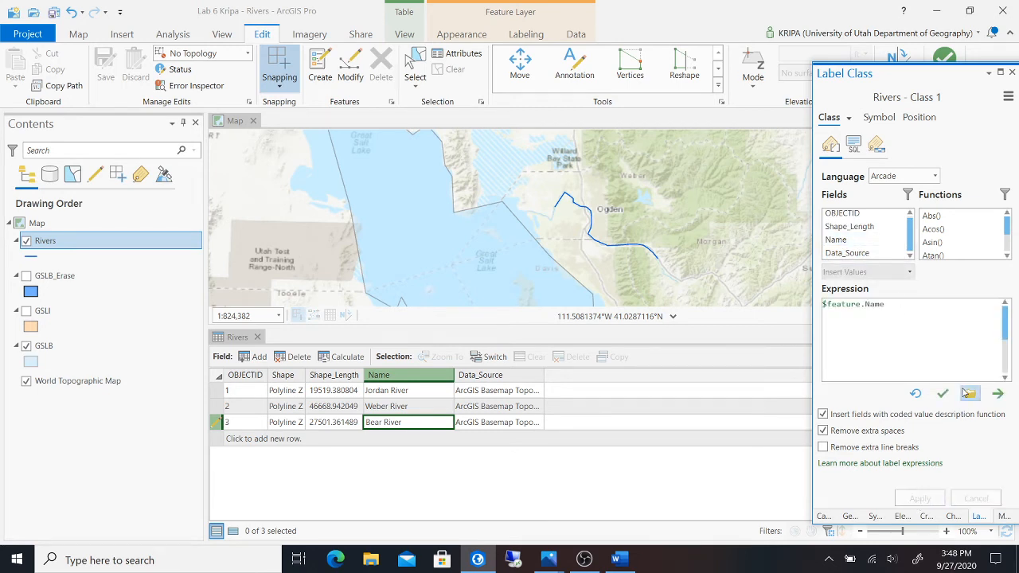
{"action": "left_click", "coordinate": [943, 394]}
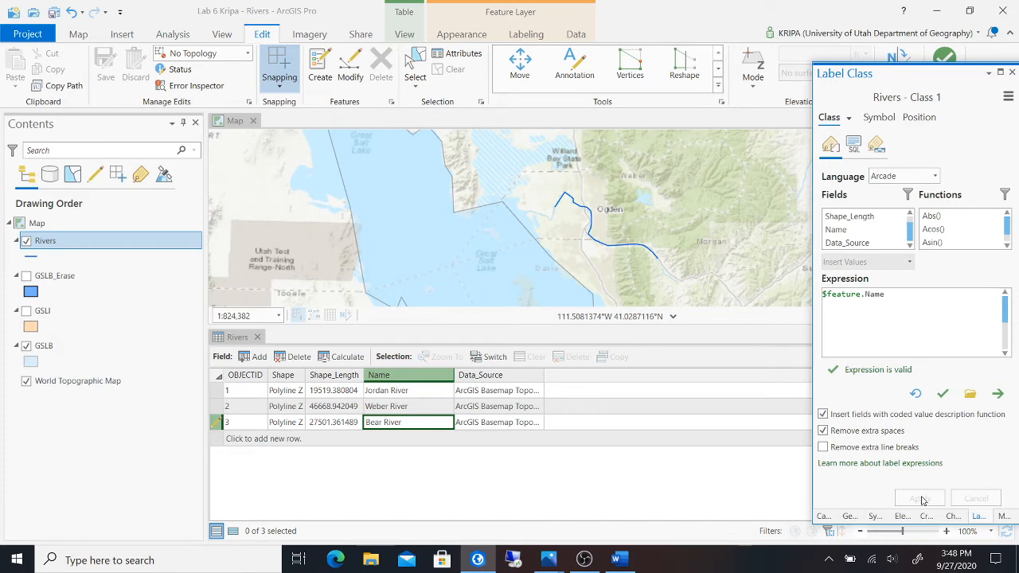
- Turn the Rivers labels back on and check the river names along the lake's eastern side
{"action": "right_click", "coordinate": [113, 240]}
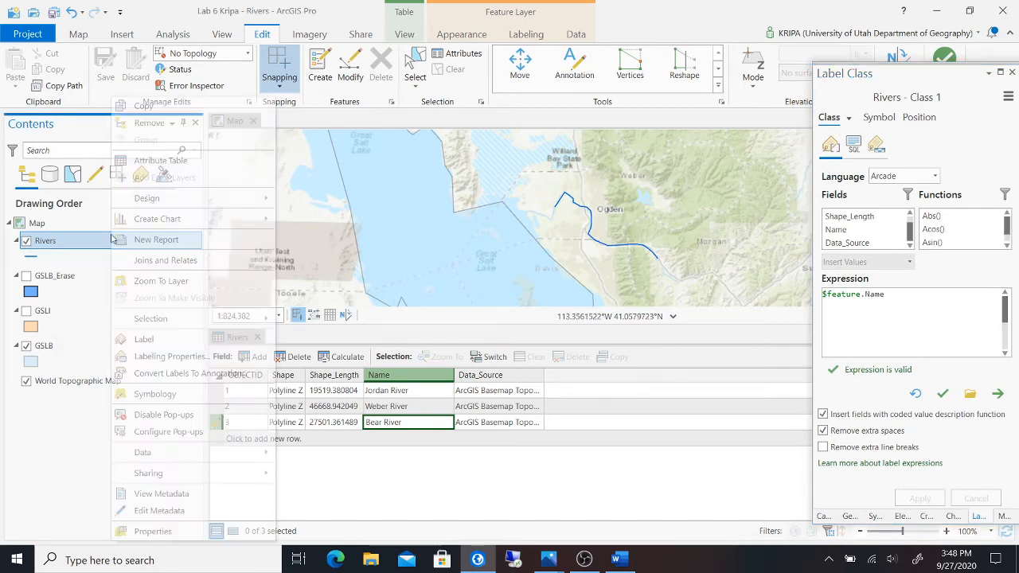
{"action": "left_click", "coordinate": [203, 339]}
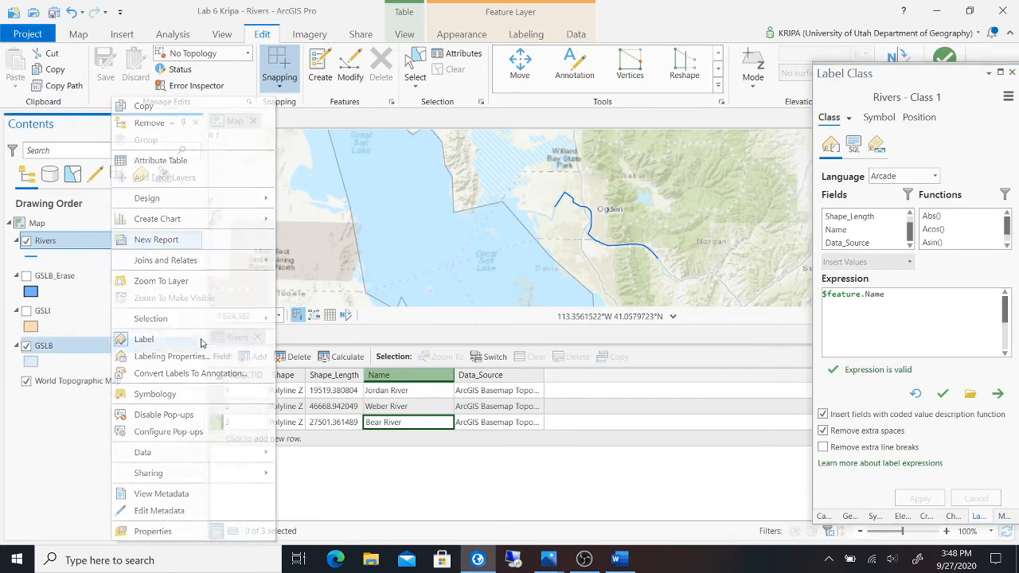
{"action": "scroll", "coordinate": [624, 195], "scroll_direction": "down", "scroll_amount": 2}
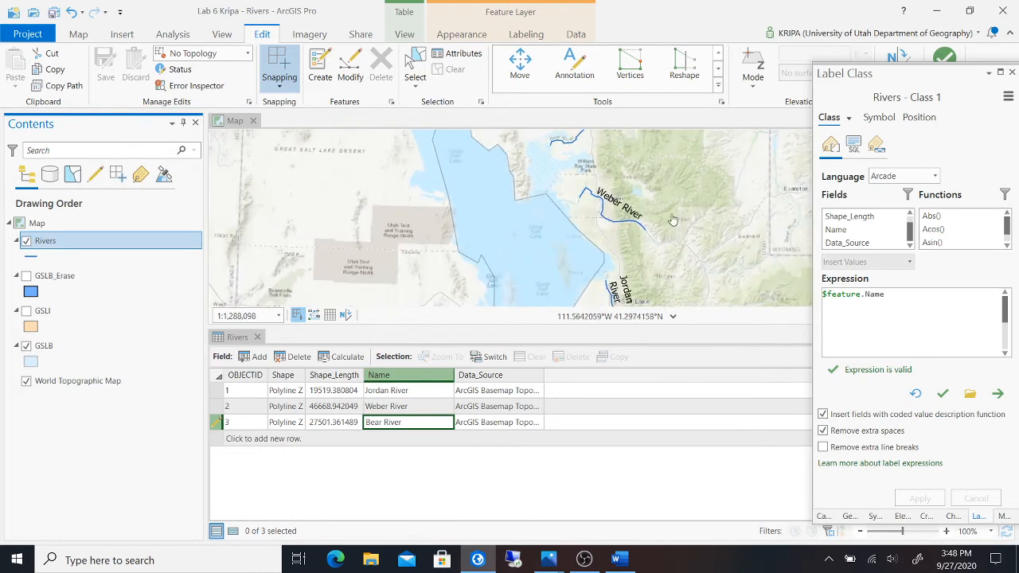
{"action": "left_click_drag", "start_coordinate": [667, 183], "coordinate": [614, 228]}
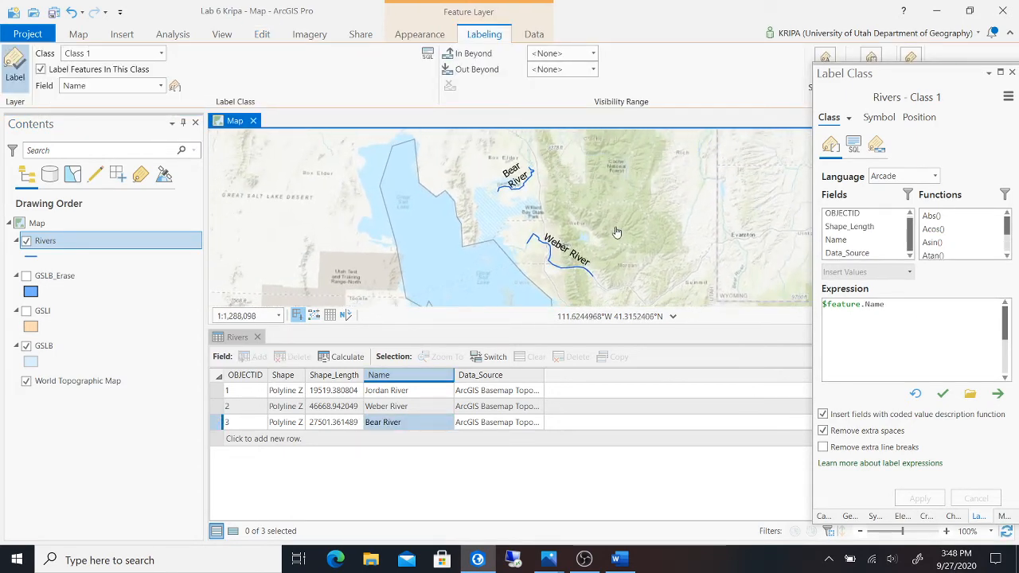
- Save the project and close the Rivers attribute table
{"action": "left_click", "coordinate": [54, 12]}
{"action": "left_click", "coordinate": [256, 336]}
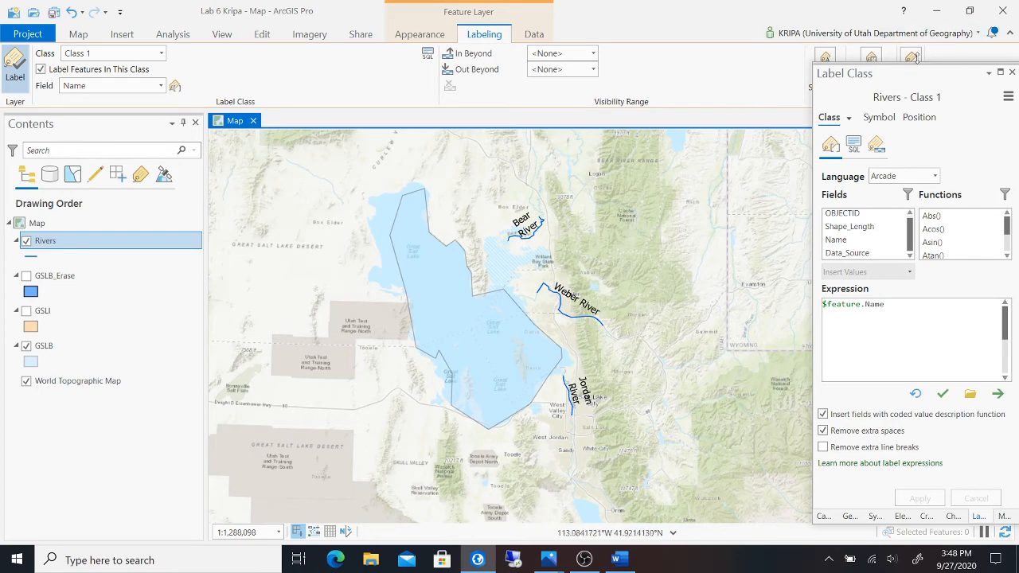
- Set the Rivers label placement to River placement and save the project
{"action": "left_click", "coordinate": [931, 119]}
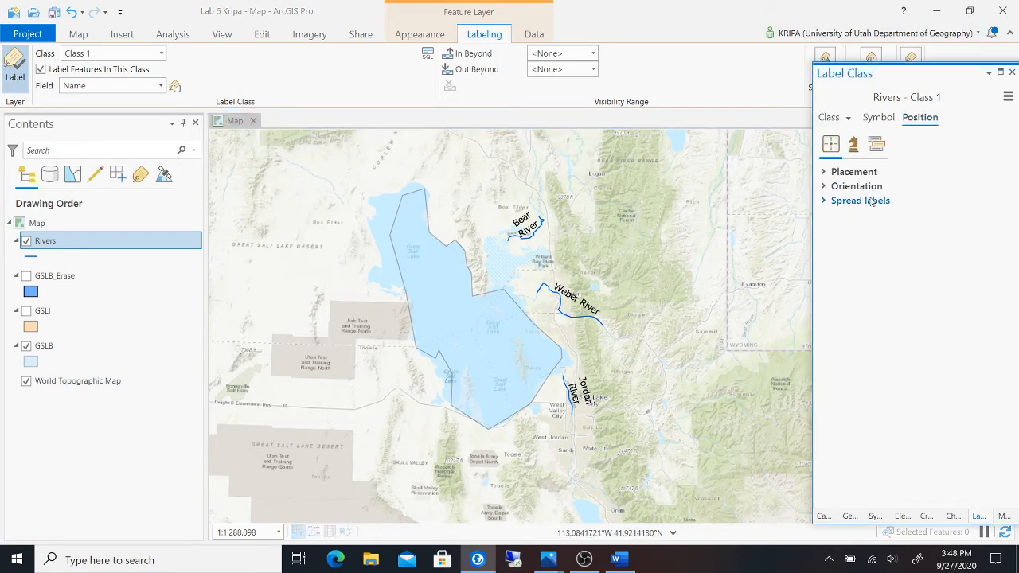
{"action": "left_click", "coordinate": [825, 174]}
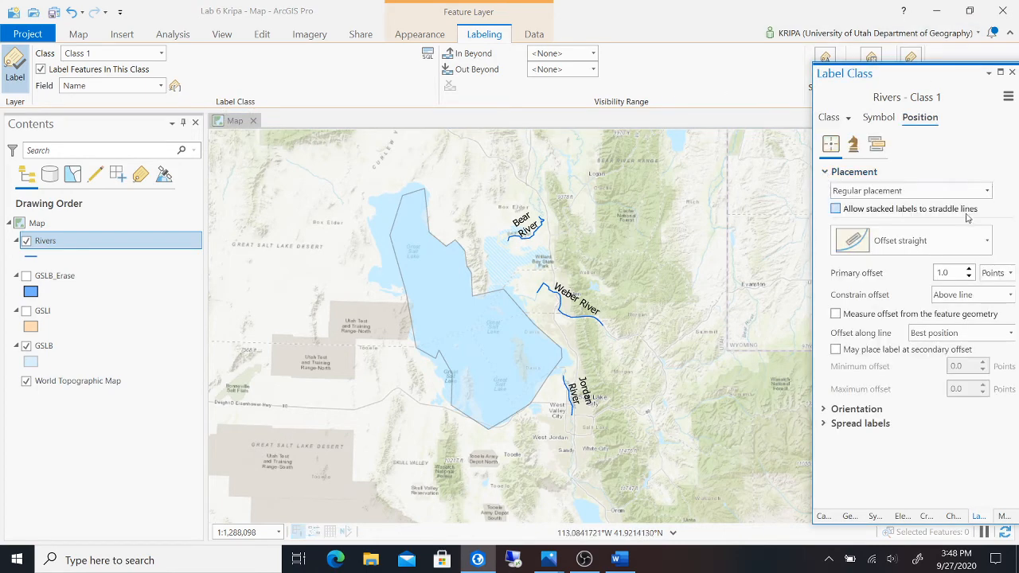
{"action": "left_click", "coordinate": [988, 192]}
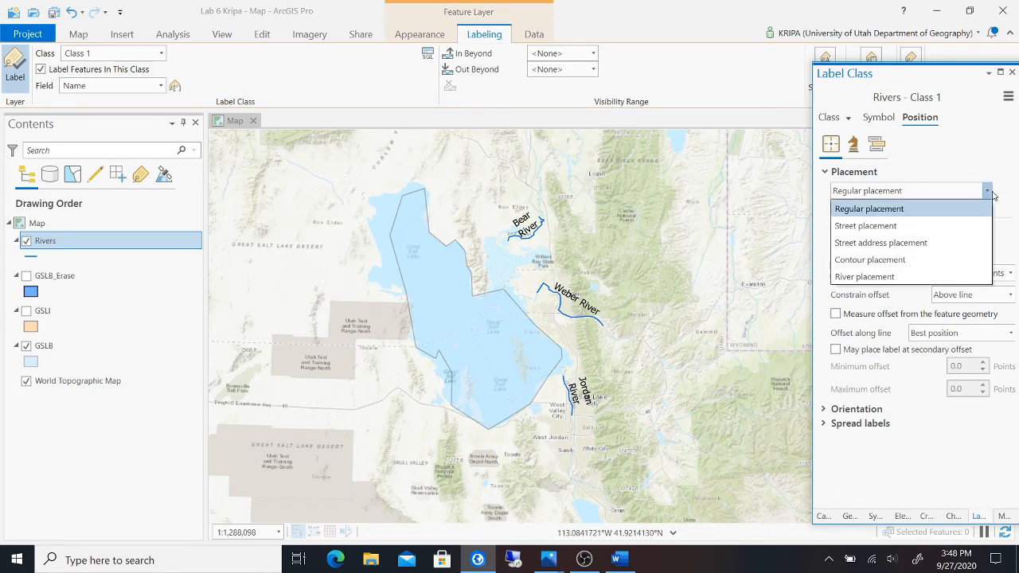
{"action": "left_click", "coordinate": [899, 276]}
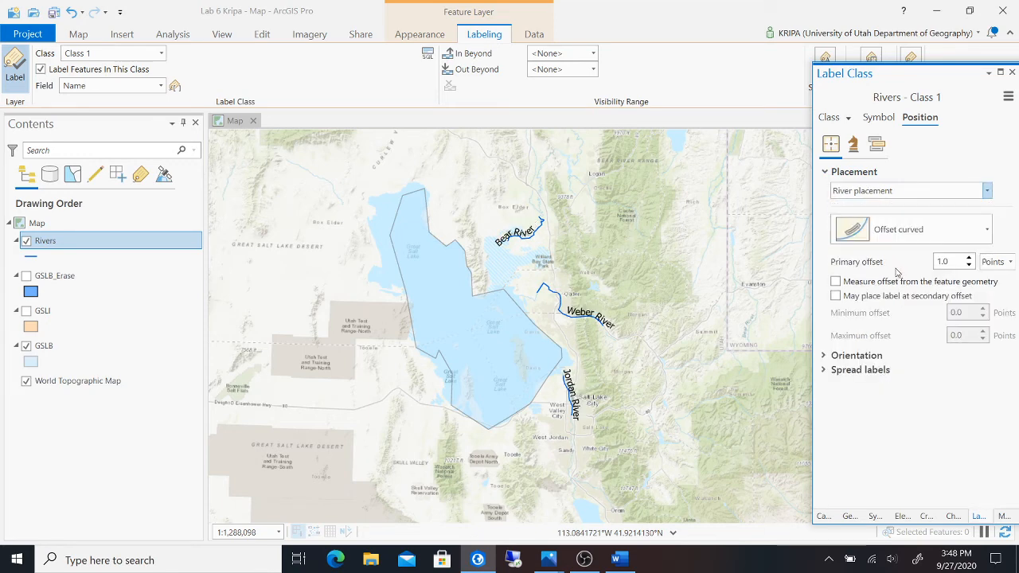
{"action": "left_click", "coordinate": [53, 13]}
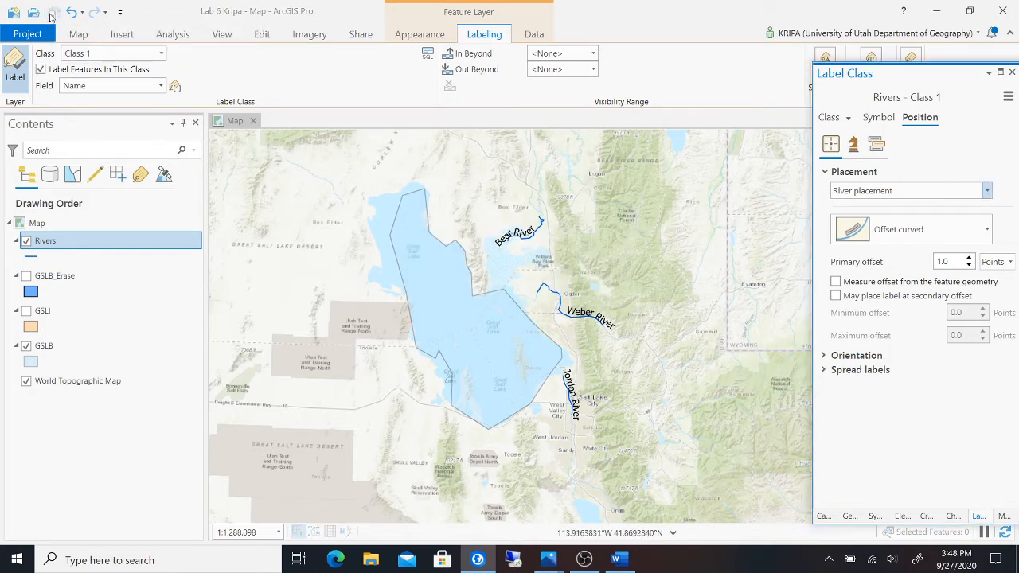
- Set the Rivers label text size to 9 pt and apply the change
{"action": "left_click", "coordinate": [876, 118]}
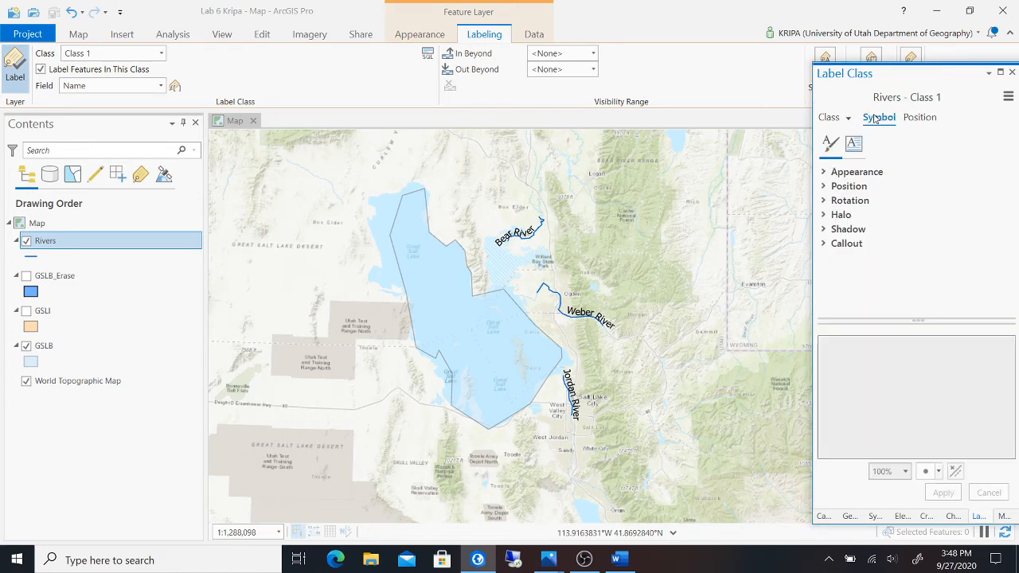
{"action": "left_click", "coordinate": [823, 172]}
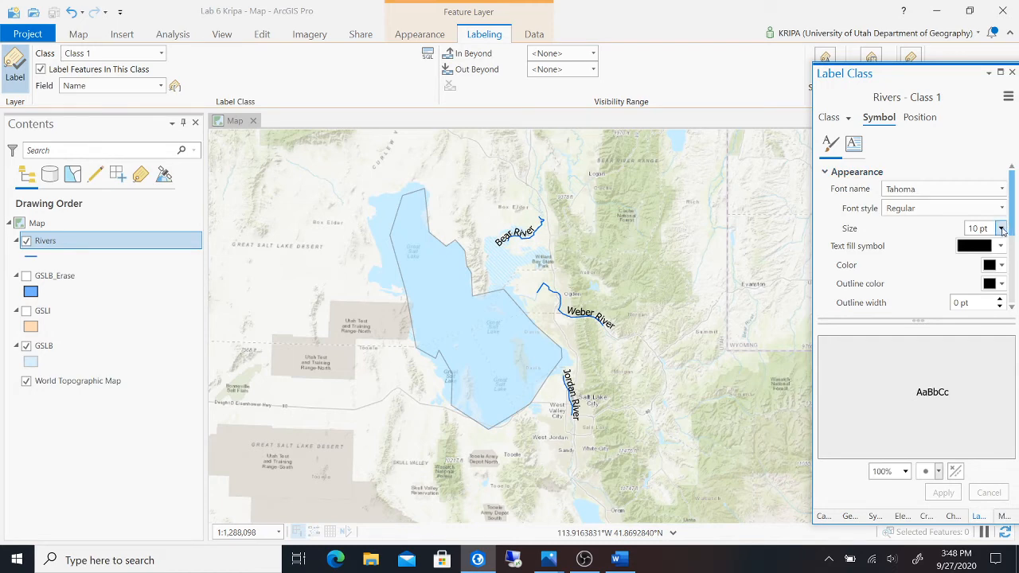
{"action": "left_click", "coordinate": [1002, 230]}
{"action": "left_click", "coordinate": [983, 273]}
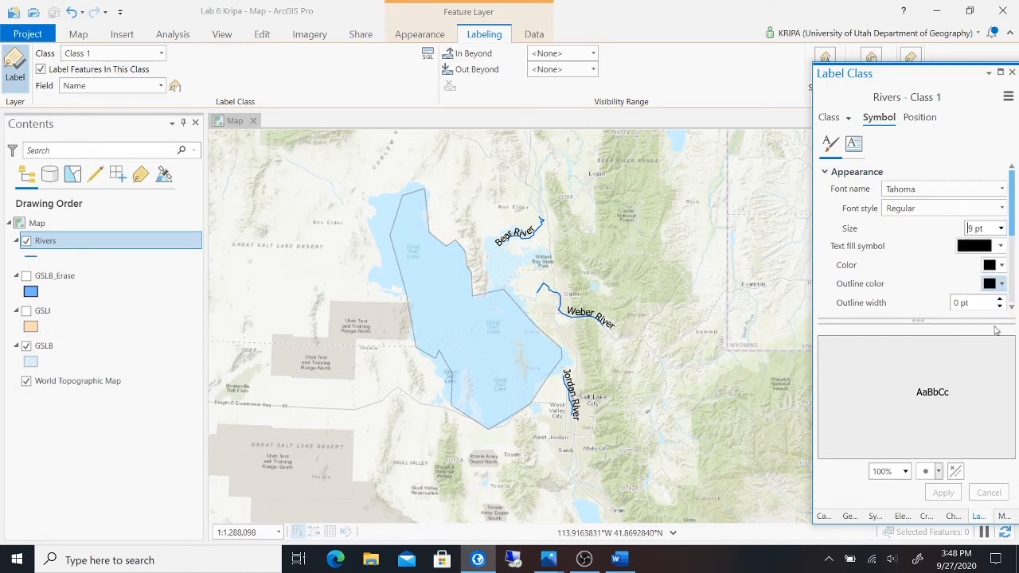
{"action": "left_click", "coordinate": [951, 493]}
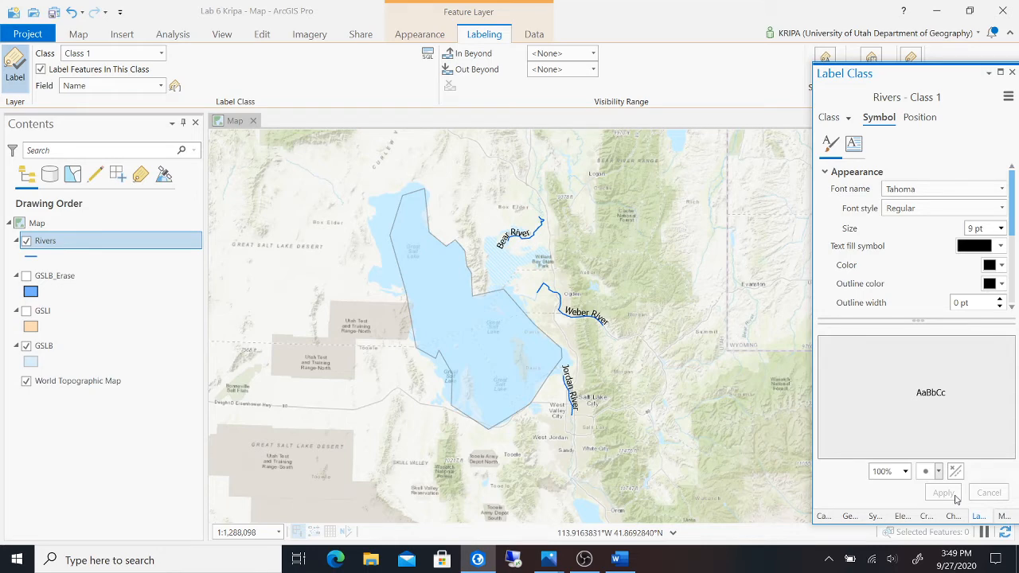
- Try Verdana as the font for the Rivers labels and apply it
{"action": "left_click", "coordinate": [1002, 190]}
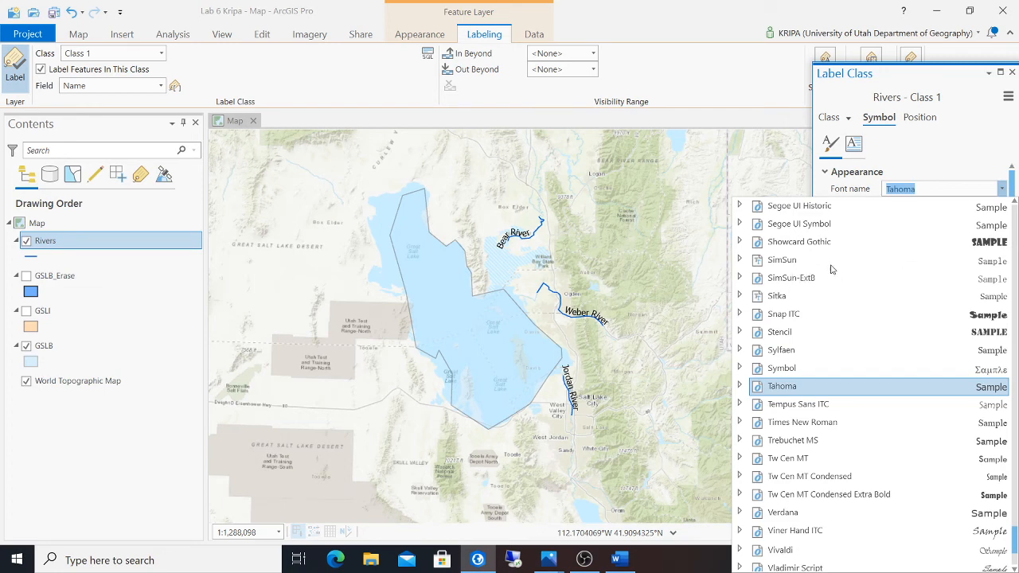
{"action": "left_click", "coordinate": [817, 513]}
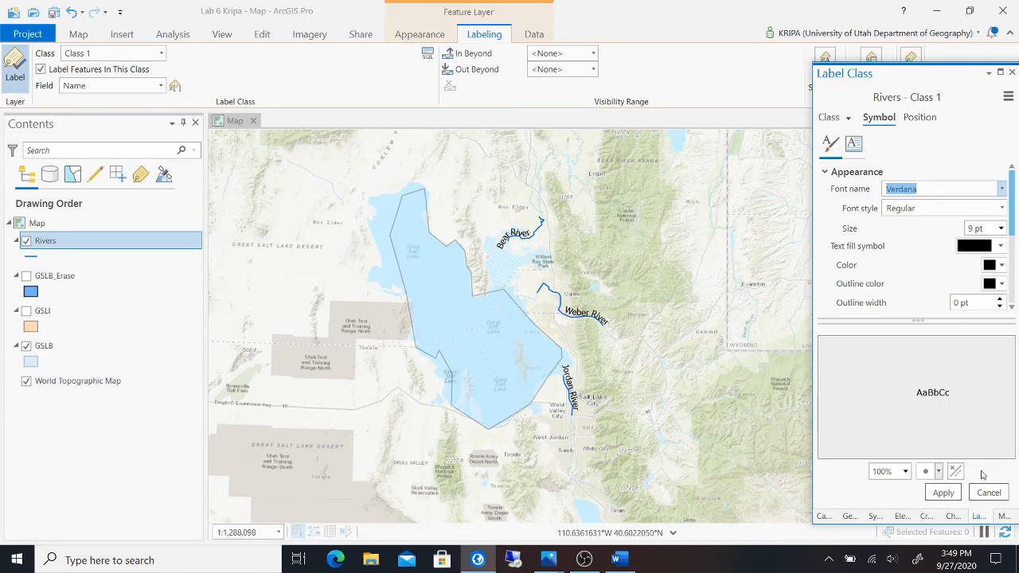
{"action": "left_click", "coordinate": [943, 493]}
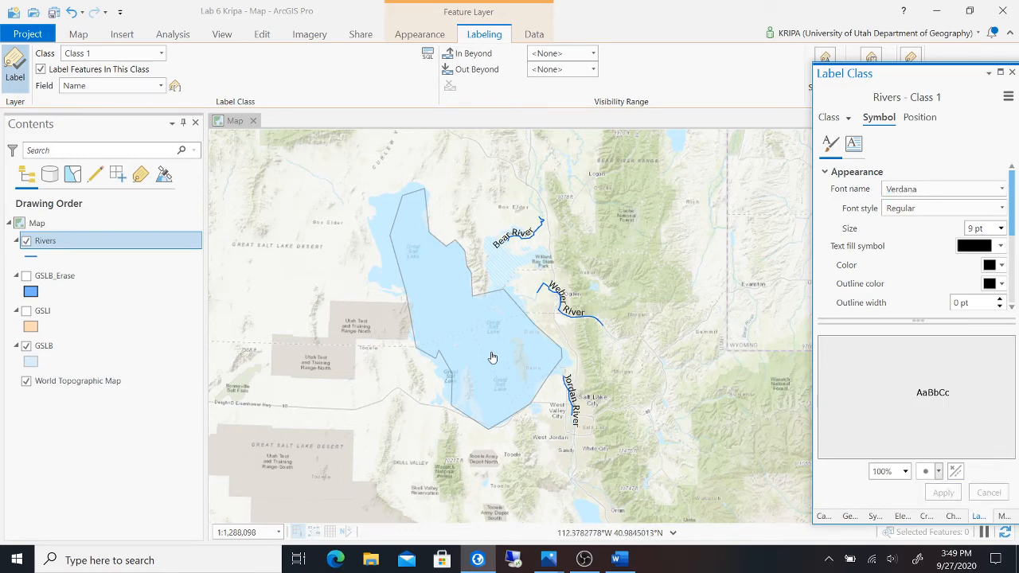
- Change the Rivers label font to Arial, apply it, and save the project
{"action": "left_click", "coordinate": [1002, 191]}
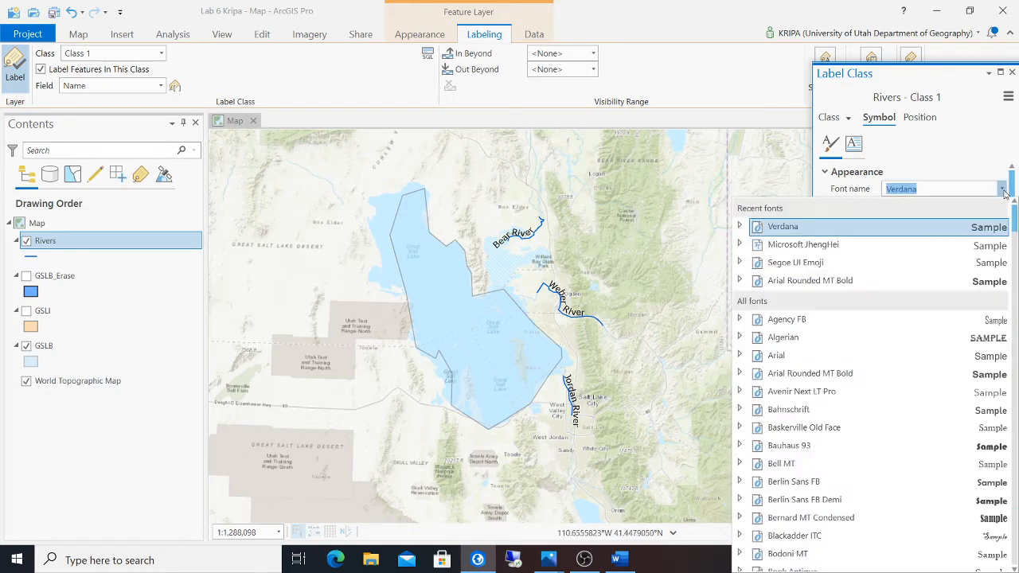
{"action": "left_click", "coordinate": [776, 356]}
{"action": "left_click", "coordinate": [944, 494]}
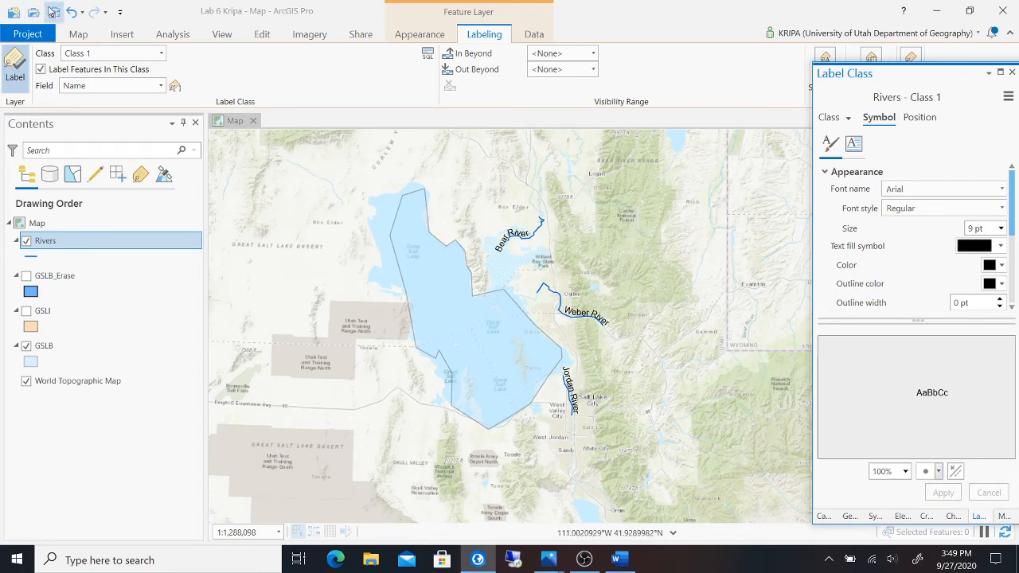
{"action": "left_click", "coordinate": [52, 12]}
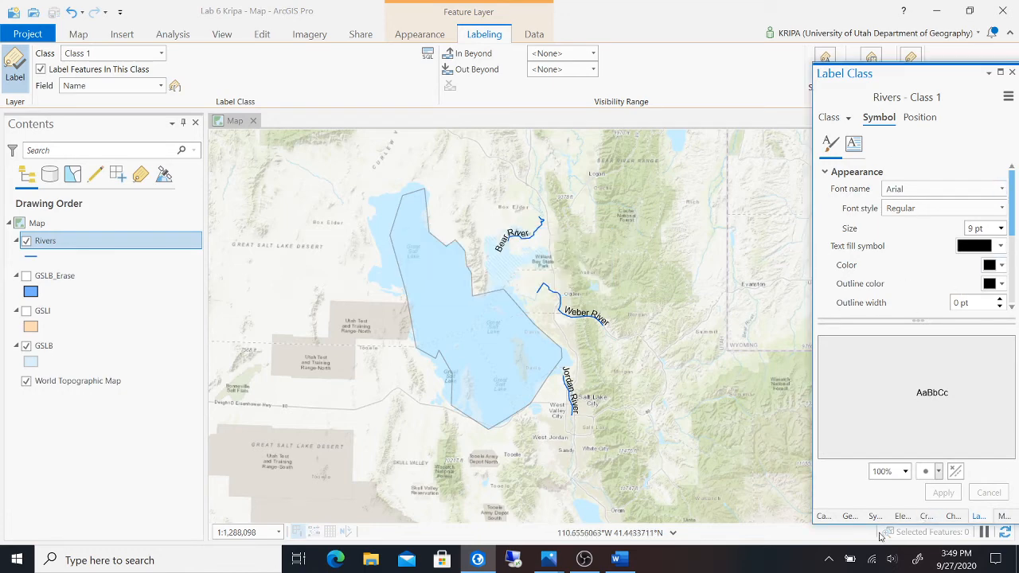
- Show the project's Catalog, check the island high-point task in the Word lab instructions, and return to ArcGIS Pro
{"action": "left_click", "coordinate": [821, 517]}
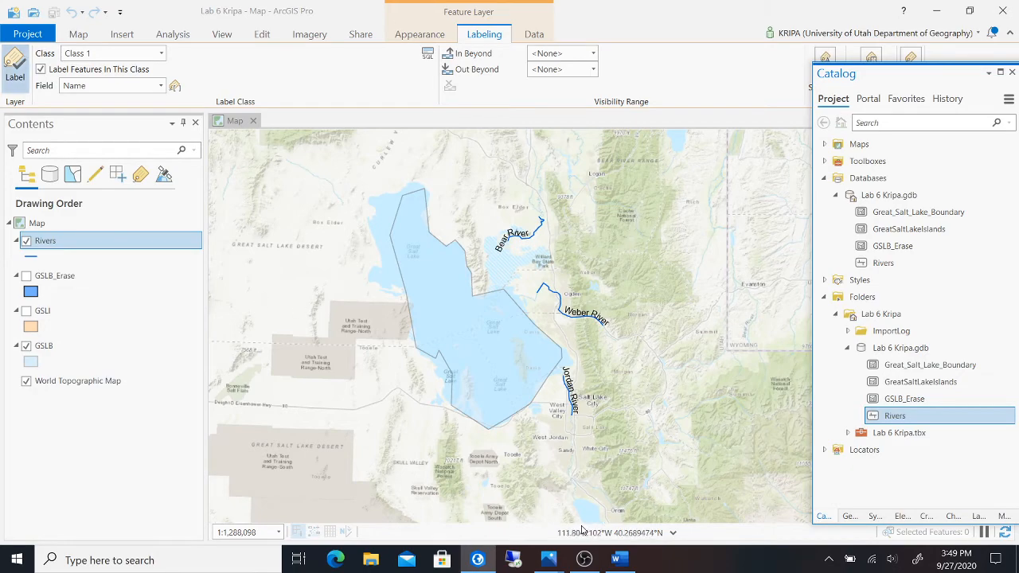
{"action": "left_click", "coordinate": [616, 559]}
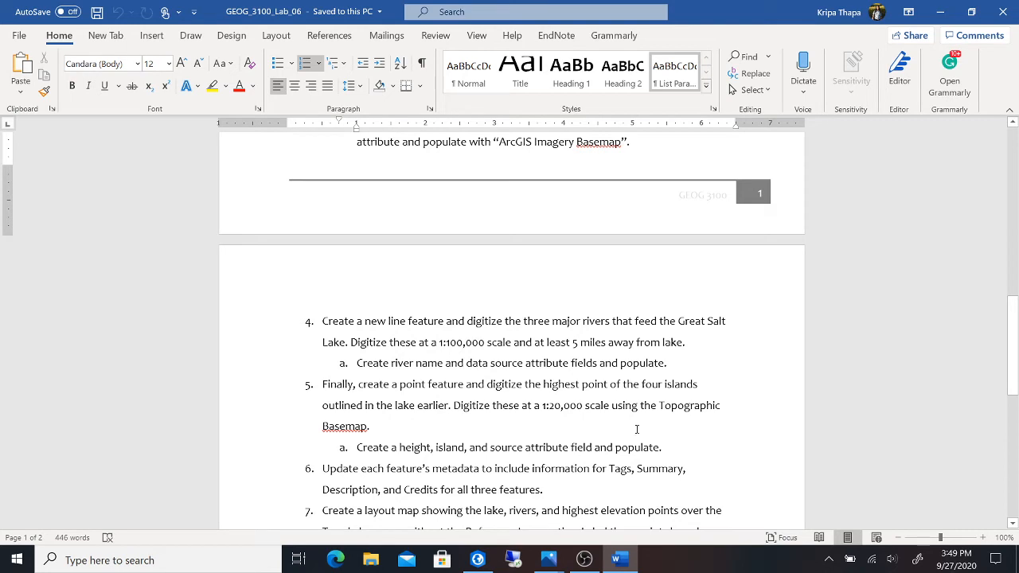
{"action": "left_click", "coordinate": [478, 559]}
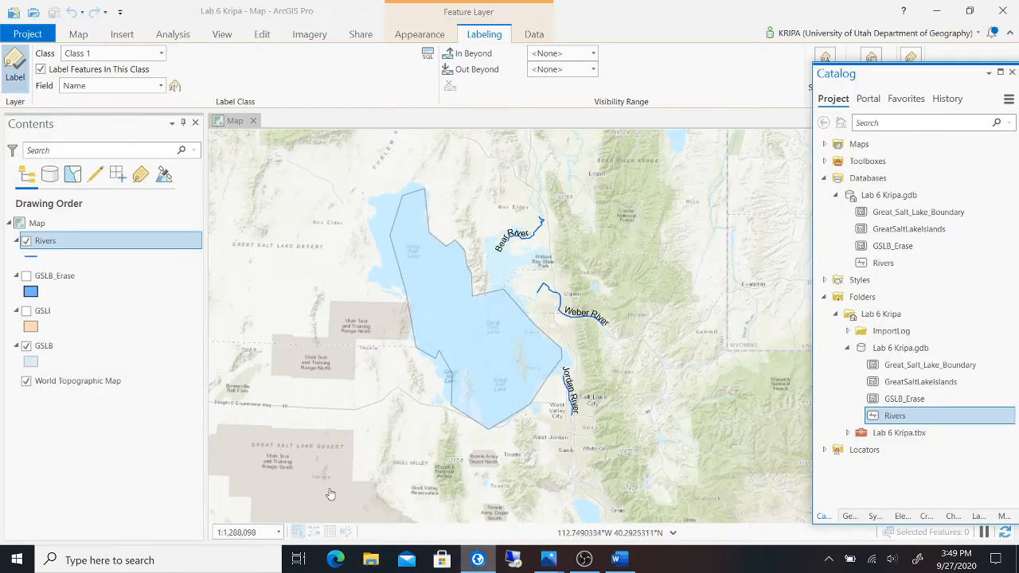
- Set the map scale to 1:20,000
{"action": "left_click", "coordinate": [253, 532]}
{"action": "type", "text": "1:20,000"}
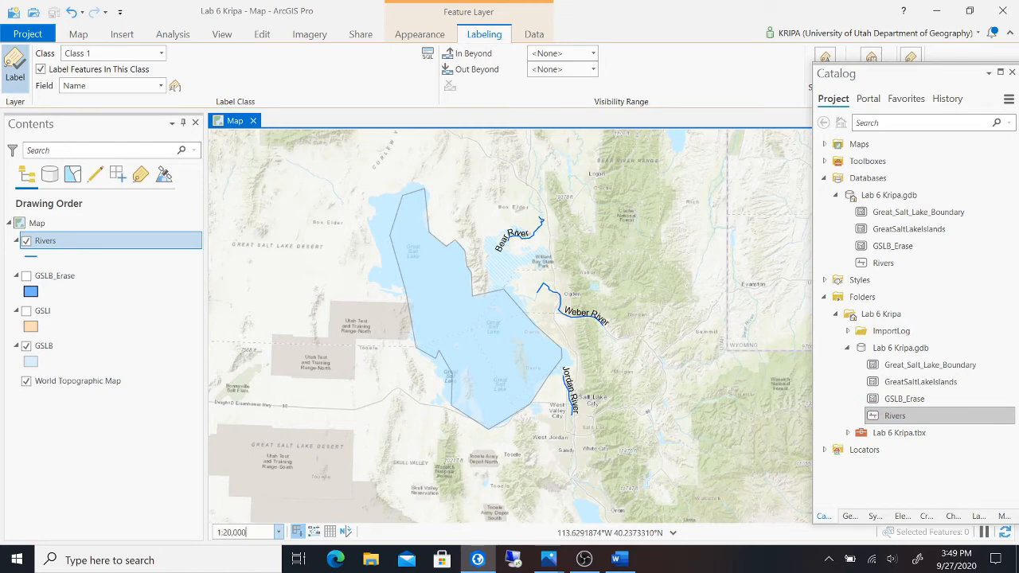
{"action": "key", "text": "Return"}
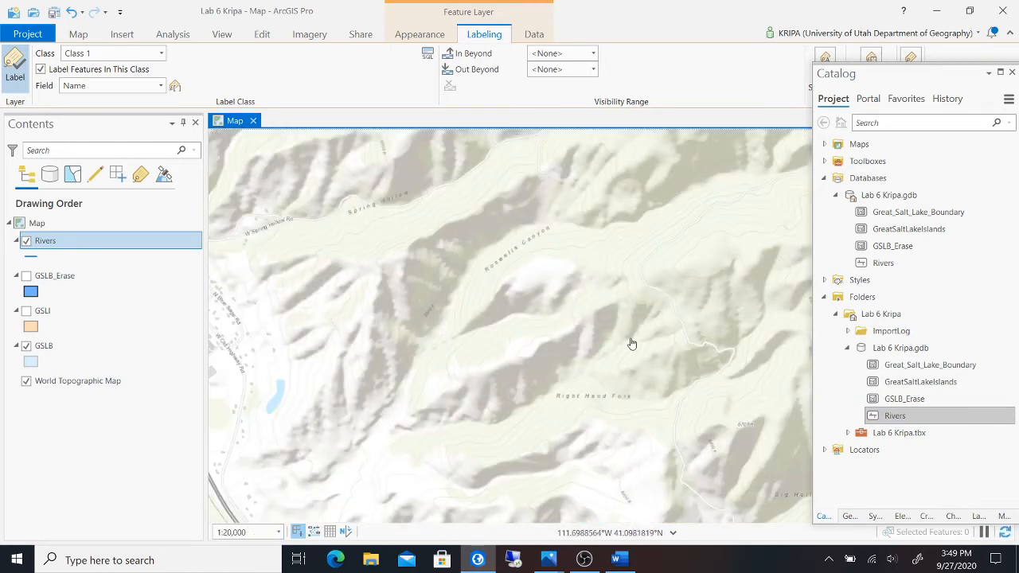
- Locate the Great Salt Lake islands on the map and examine how clearly their terrain shows beneath the GSLB polygon
{"action": "left_click_drag", "start_coordinate": [633, 342], "coordinate": [512, 336]}
{"action": "scroll", "coordinate": [640, 318], "scroll_direction": "down", "scroll_amount": 4}
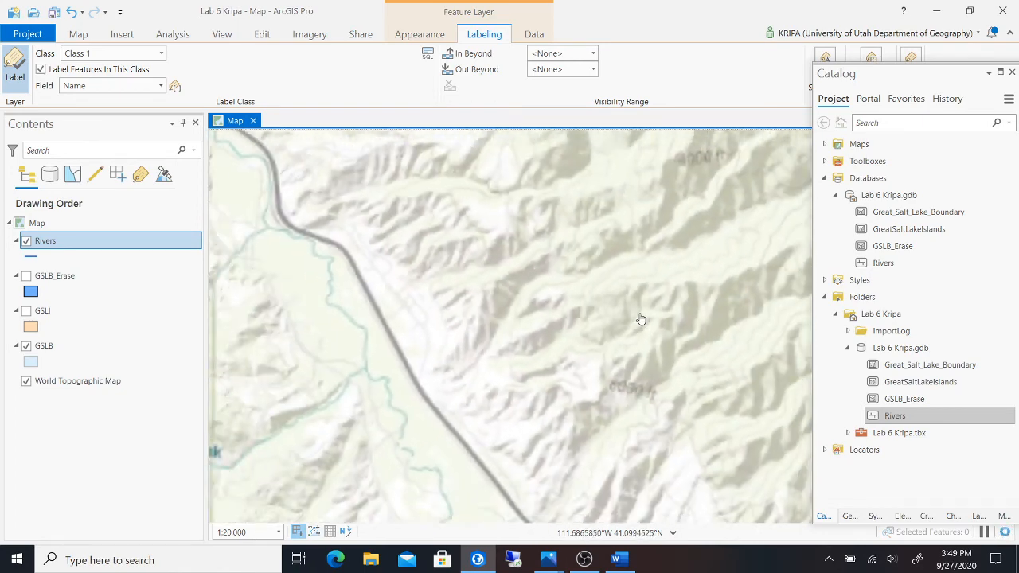
{"action": "left_click_drag", "start_coordinate": [645, 317], "coordinate": [575, 337]}
{"action": "left_click_drag", "start_coordinate": [501, 351], "coordinate": [775, 290]}
{"action": "left_click_drag", "start_coordinate": [538, 351], "coordinate": [780, 293]}
{"action": "left_click_drag", "start_coordinate": [536, 312], "coordinate": [586, 298]}
{"action": "scroll", "coordinate": [586, 299], "scroll_direction": "down", "scroll_amount": 2}
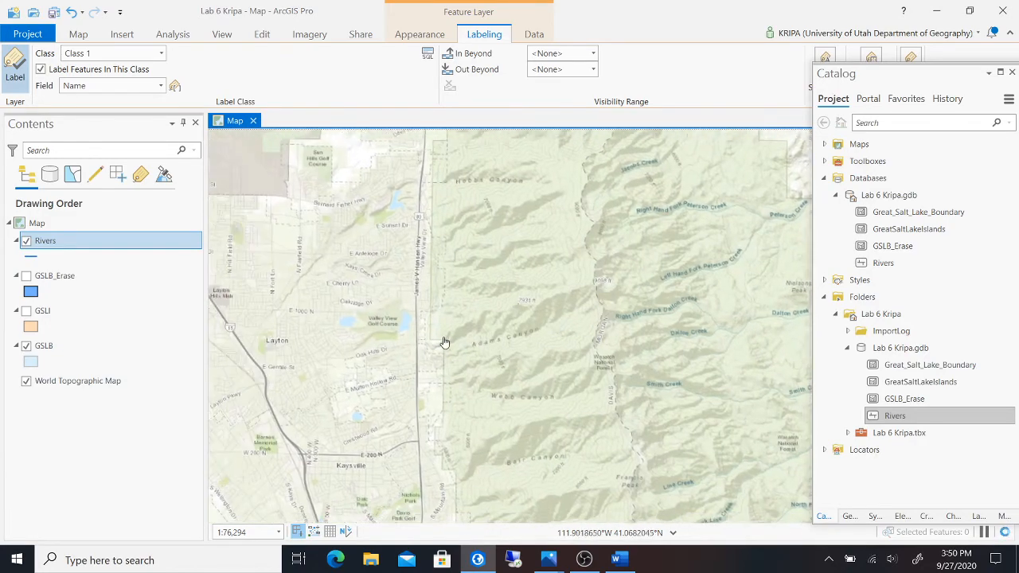
{"action": "scroll", "coordinate": [444, 343], "scroll_direction": "up", "scroll_amount": 2}
{"action": "scroll", "coordinate": [571, 330], "scroll_direction": "down", "scroll_amount": 12}
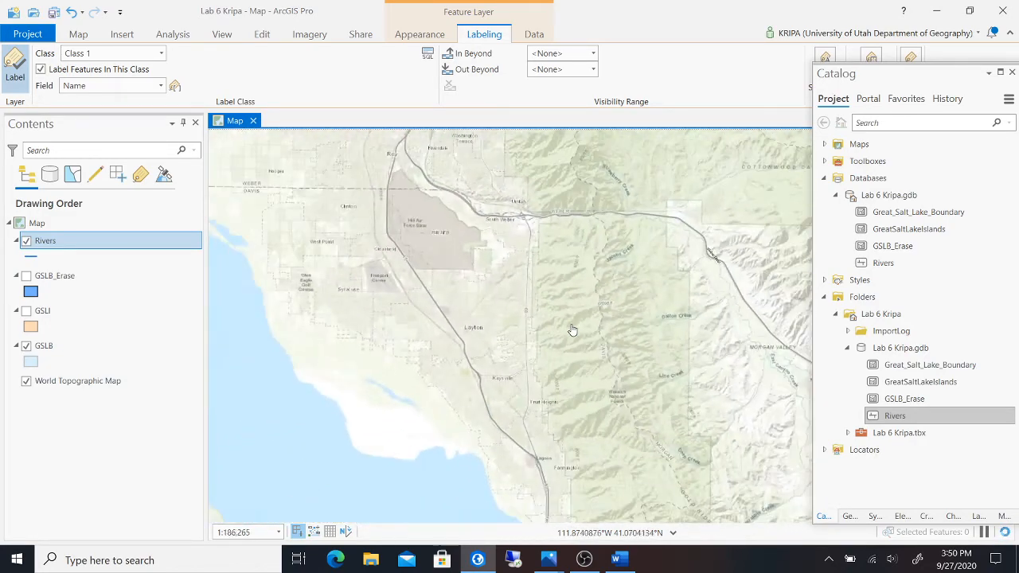
{"action": "left_click_drag", "start_coordinate": [535, 355], "coordinate": [598, 355]}
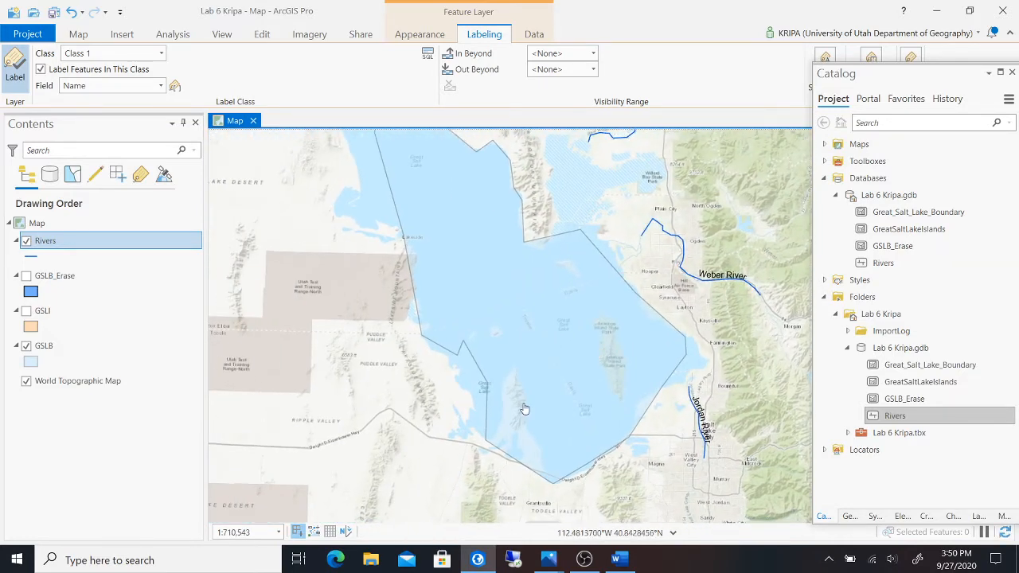
{"action": "scroll", "coordinate": [525, 409], "scroll_direction": "up", "scroll_amount": 6}
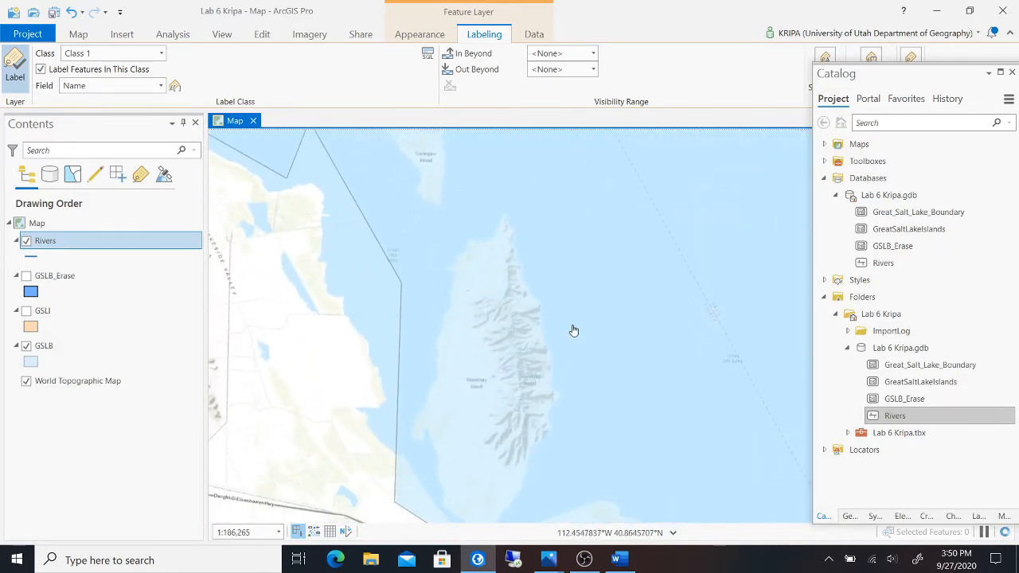
{"action": "scroll", "coordinate": [543, 376], "scroll_direction": "up", "scroll_amount": 4}
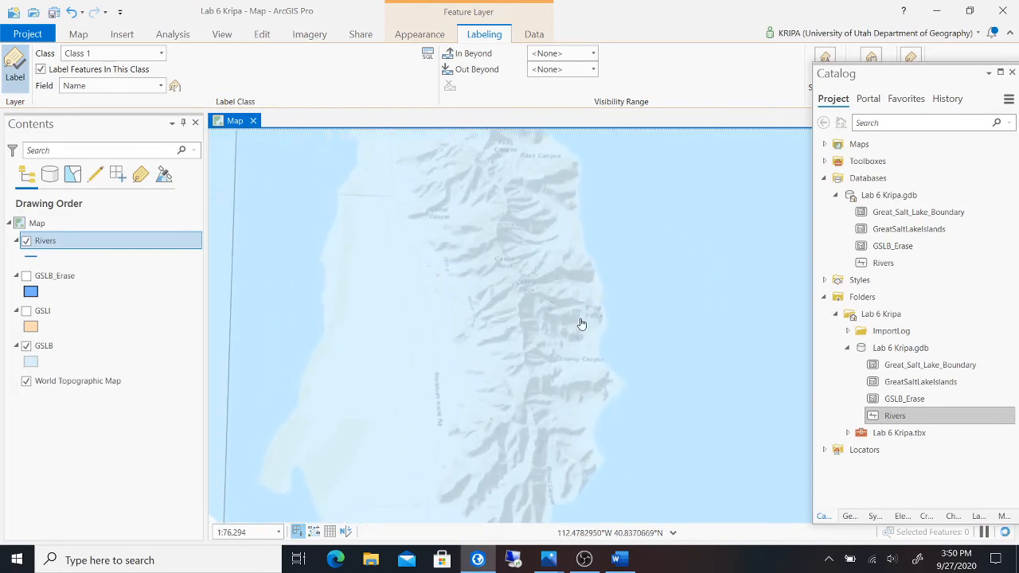
{"action": "scroll", "coordinate": [581, 324], "scroll_direction": "down", "scroll_amount": 6}
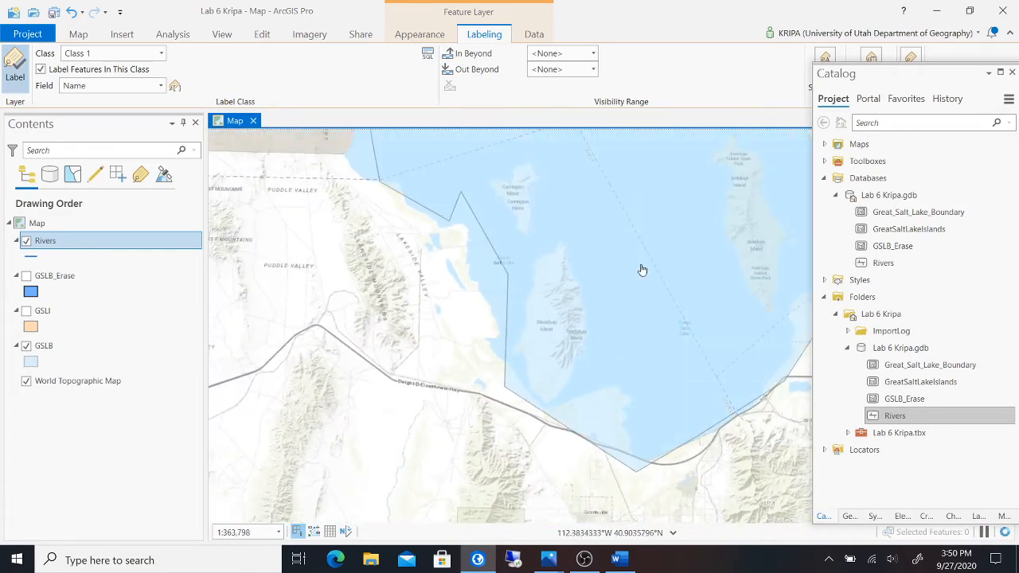
{"action": "scroll", "coordinate": [553, 345], "scroll_direction": "down", "scroll_amount": 3}
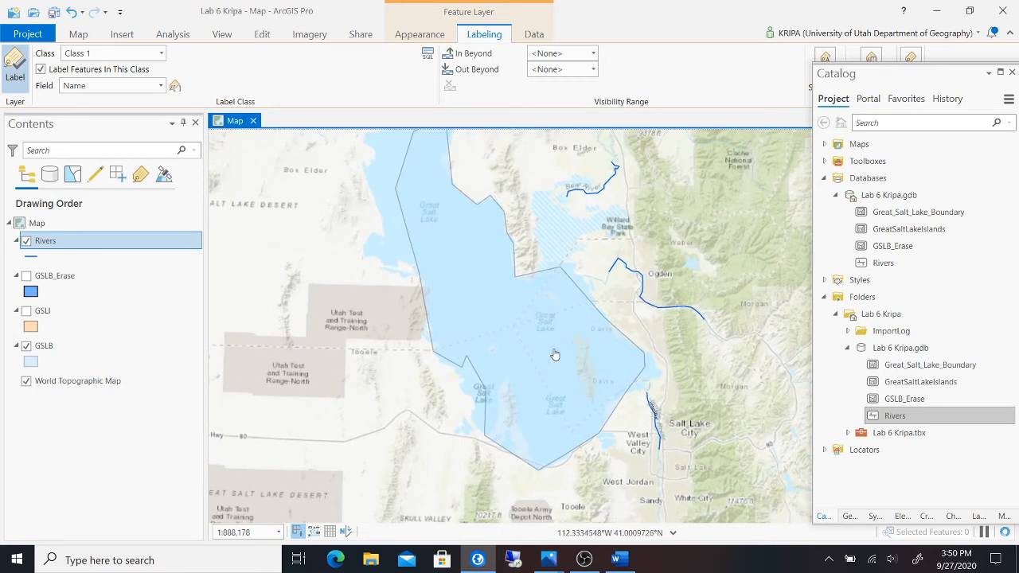
- Set the GSLB polygon's fill to No color and apply the symbol change
{"action": "left_click", "coordinate": [35, 362]}
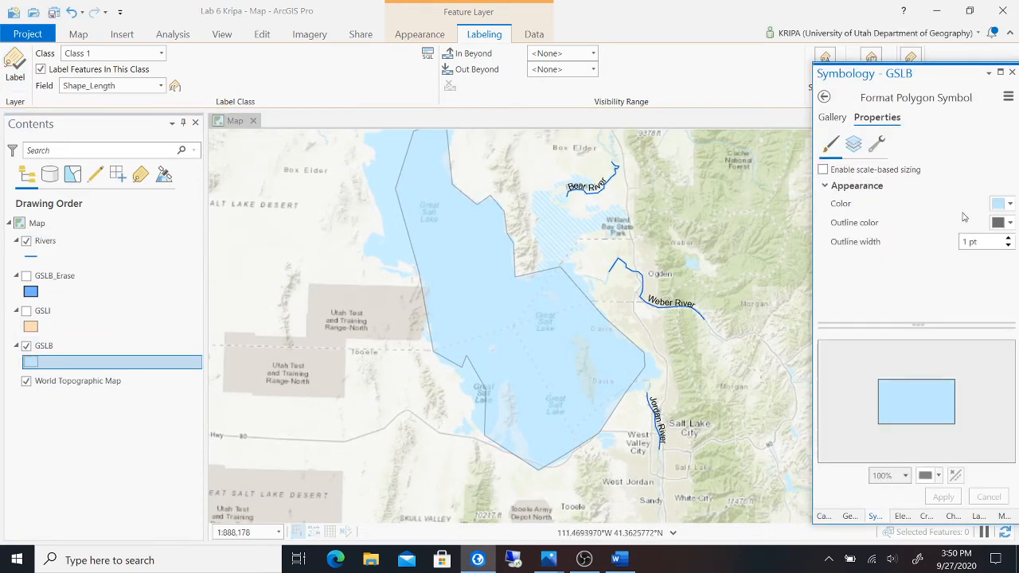
{"action": "left_click", "coordinate": [995, 204]}
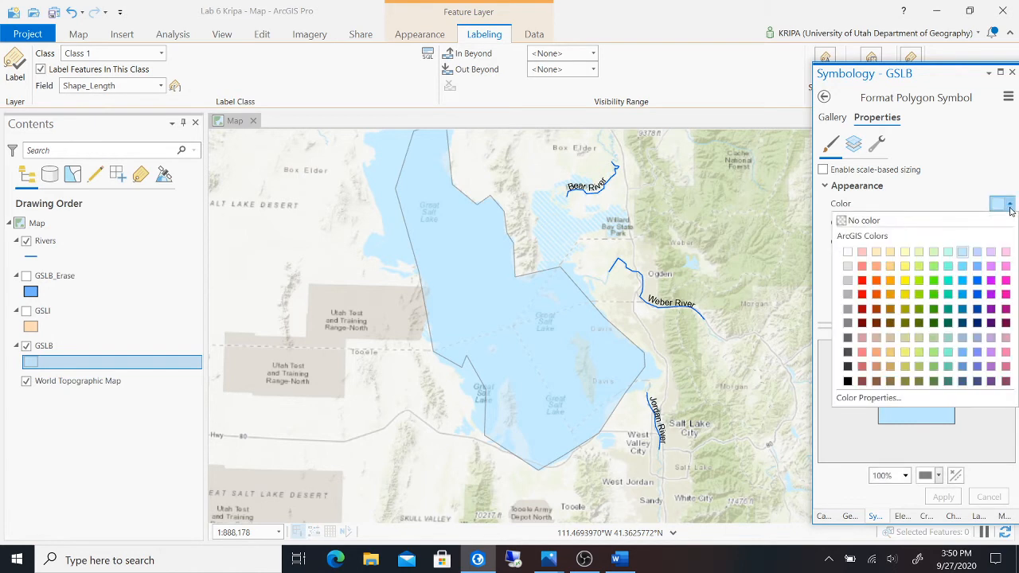
{"action": "left_click", "coordinate": [925, 222]}
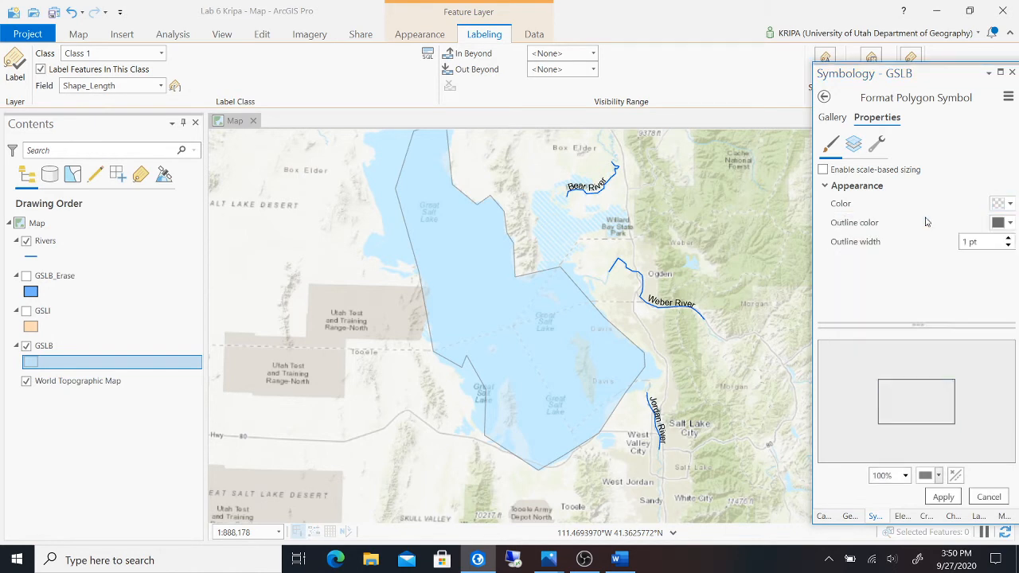
{"action": "left_click", "coordinate": [943, 497]}
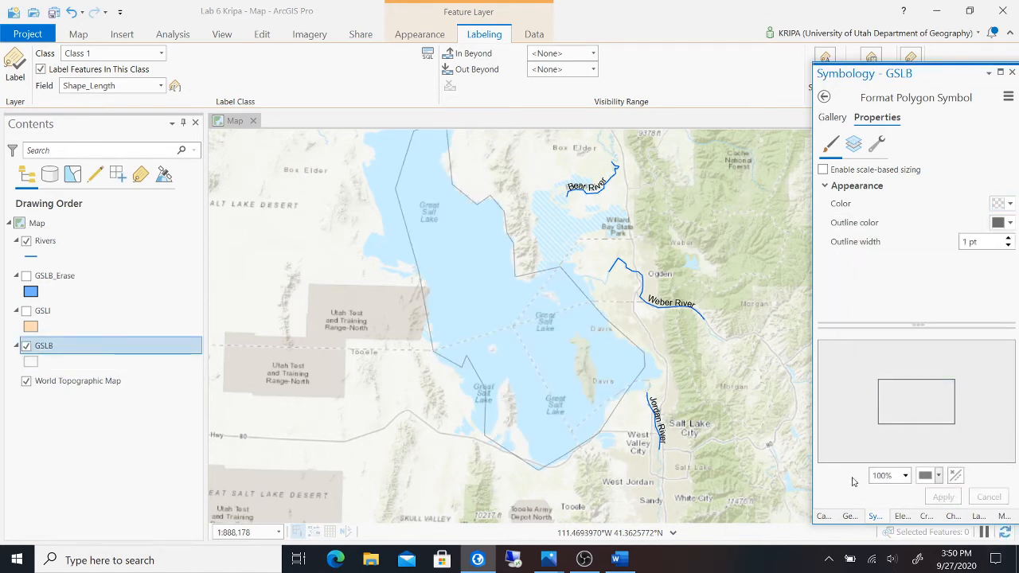
- Examine the contours and elevation labels along Antelope Island's ridge at 1:25,000 to find its highest point
{"action": "scroll", "coordinate": [611, 378], "scroll_direction": "up", "scroll_amount": 4}
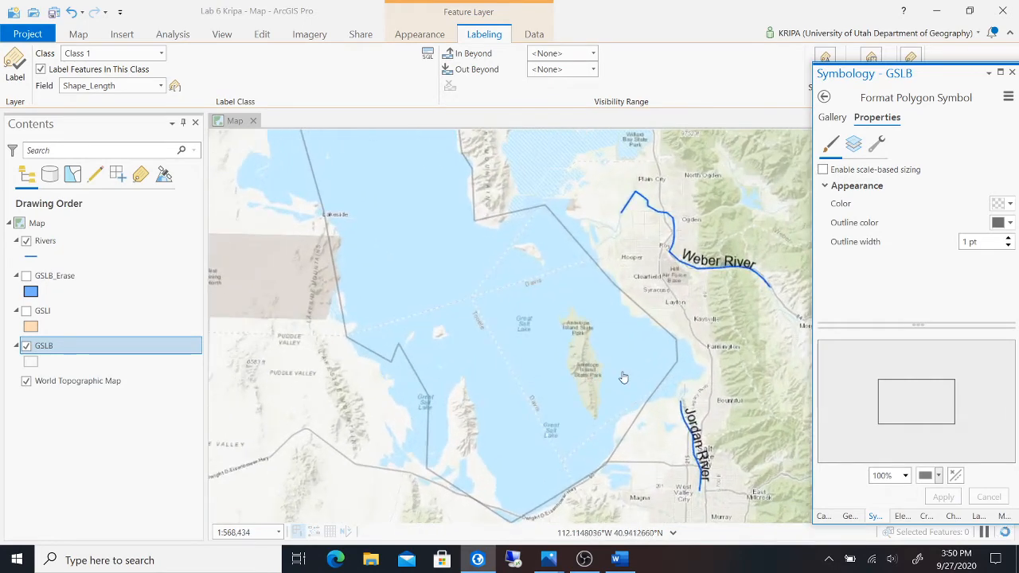
{"action": "left_click_drag", "start_coordinate": [622, 366], "coordinate": [659, 319]}
{"action": "scroll", "coordinate": [647, 319], "scroll_direction": "up", "scroll_amount": 3}
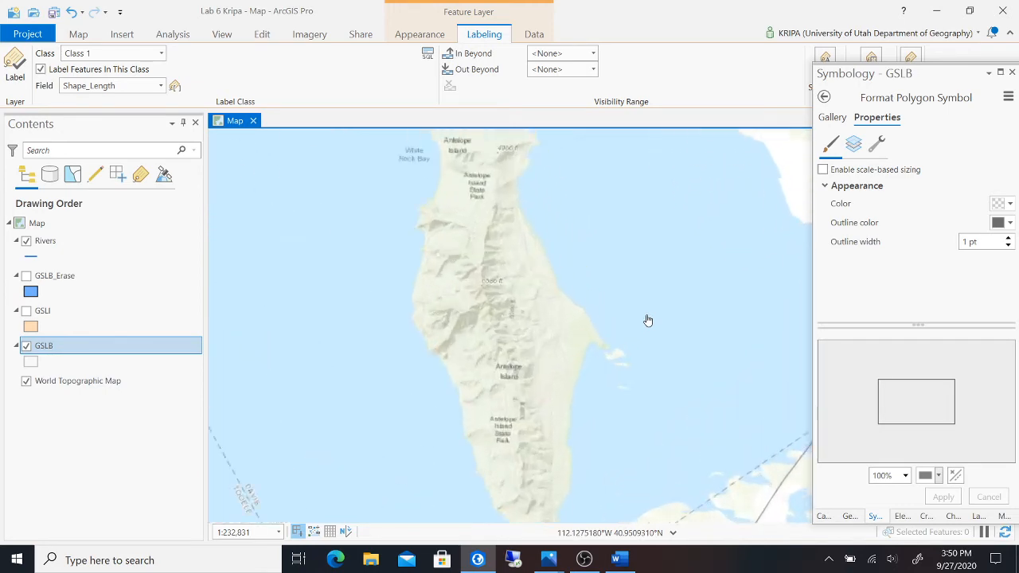
{"action": "scroll", "coordinate": [526, 323], "scroll_direction": "up", "scroll_amount": 2}
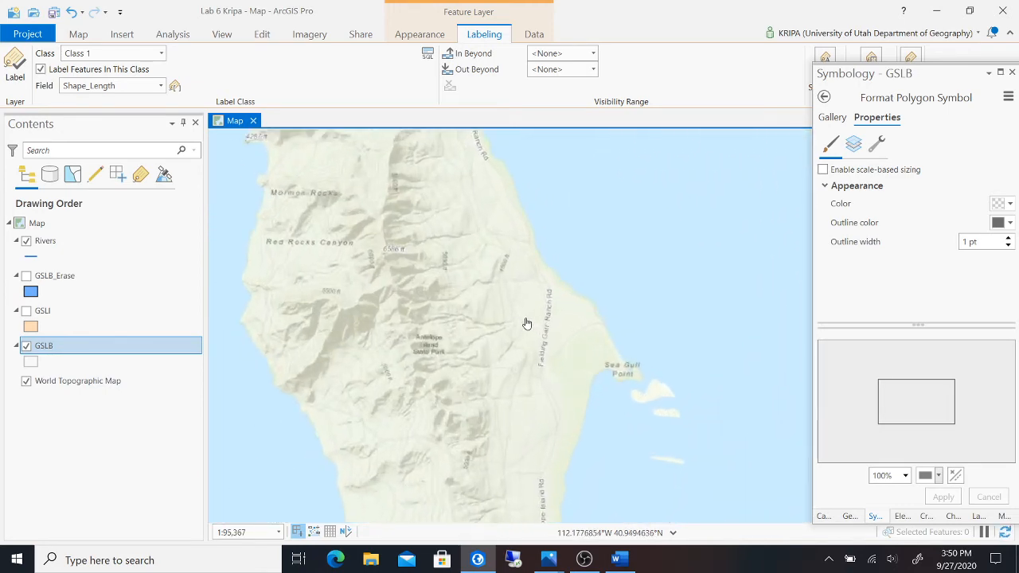
{"action": "scroll", "coordinate": [490, 324], "scroll_direction": "up", "scroll_amount": 3}
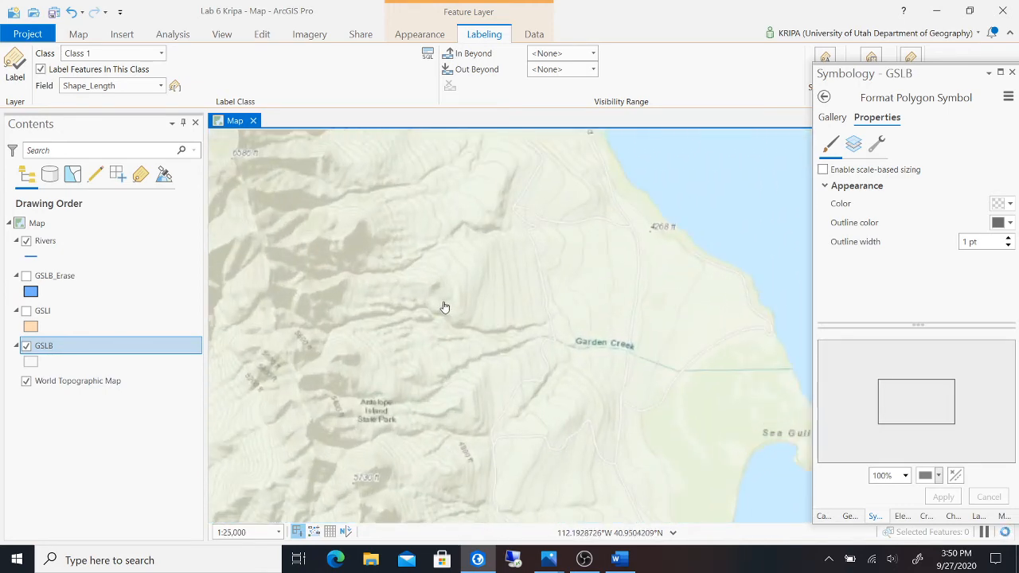
{"action": "left_click_drag", "start_coordinate": [446, 307], "coordinate": [597, 405]}
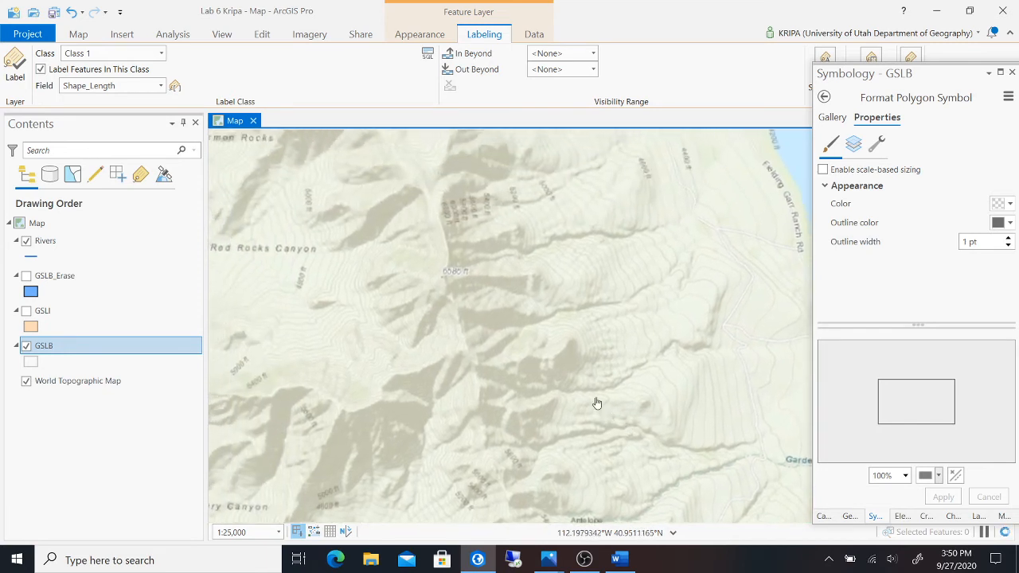
{"action": "left_click_drag", "start_coordinate": [535, 308], "coordinate": [621, 413]}
{"action": "left_click_drag", "start_coordinate": [609, 362], "coordinate": [602, 382]}
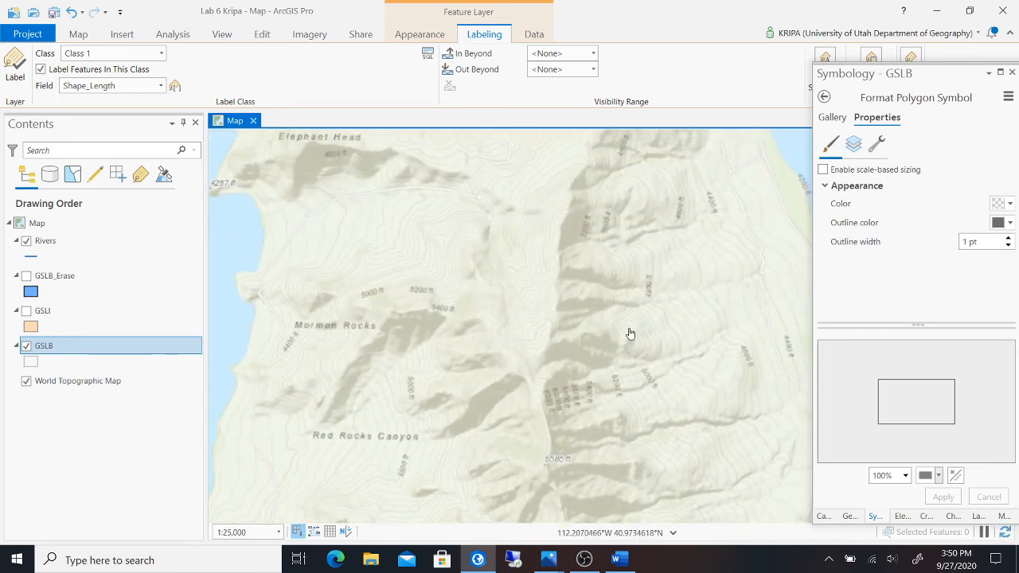
{"action": "left_click_drag", "start_coordinate": [645, 371], "coordinate": [619, 303]}
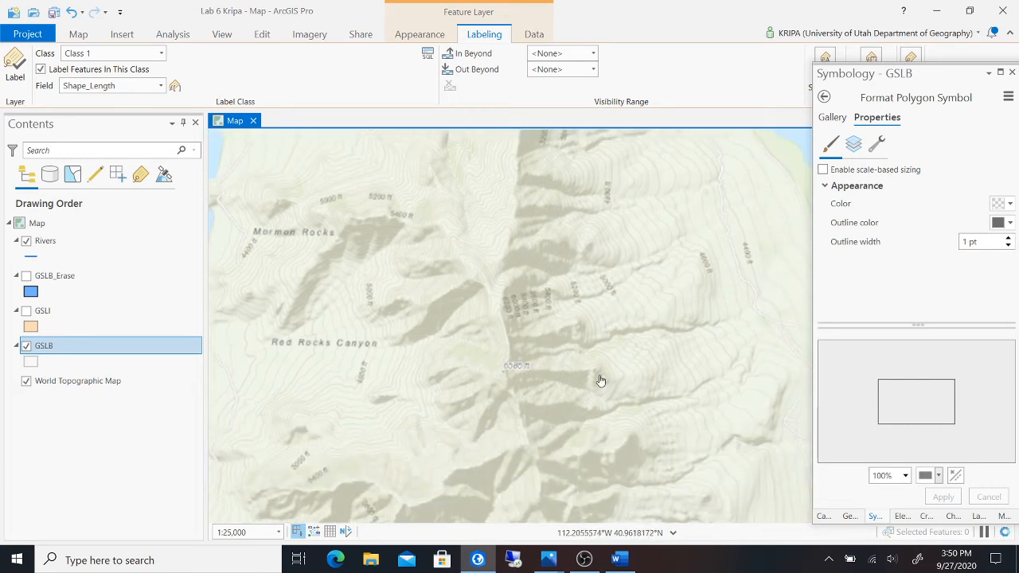
{"action": "left_click_drag", "start_coordinate": [597, 380], "coordinate": [596, 314]}
{"action": "left_click_drag", "start_coordinate": [617, 422], "coordinate": [573, 359]}
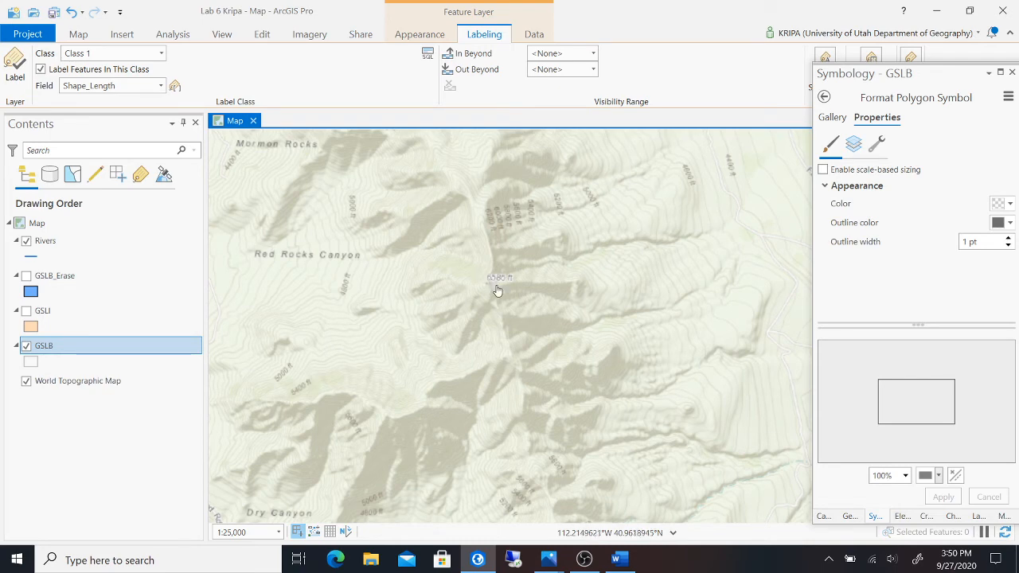
- Examine Antelope Island's summit elevation label up close and read the highest-point instructions in the Word document GEOG_3100_Lab_06, then return to ArcGIS Pro
{"action": "scroll", "coordinate": [494, 286], "scroll_direction": "up", "scroll_amount": 4}
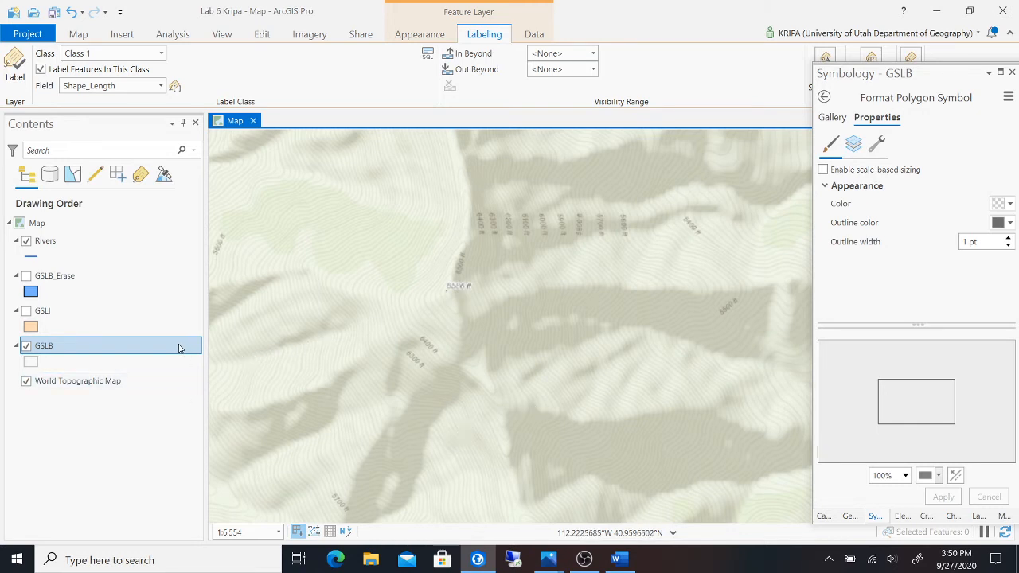
{"action": "left_click", "coordinate": [625, 560]}
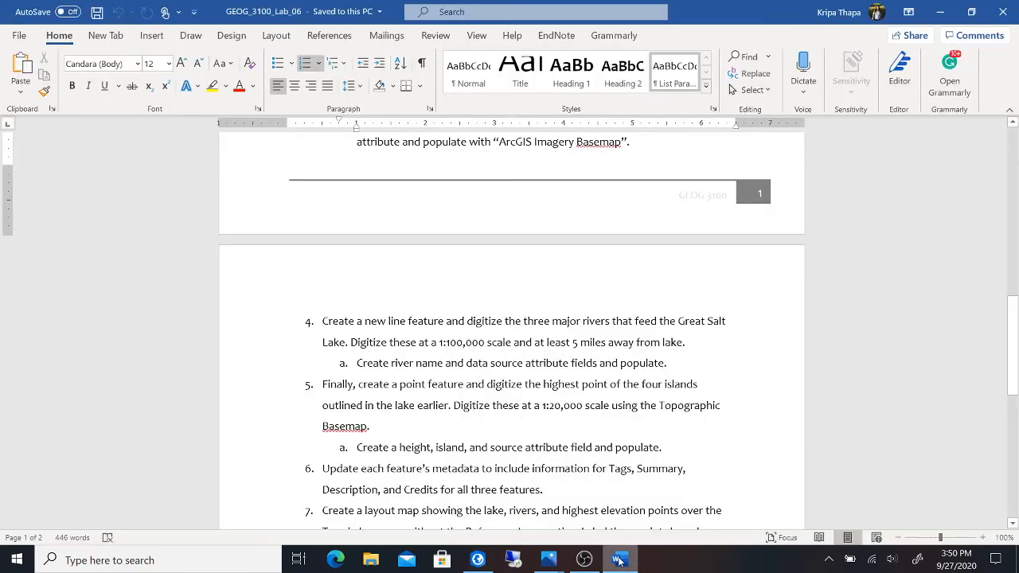
{"action": "scroll", "coordinate": [564, 480], "scroll_direction": "down", "scroll_amount": 1}
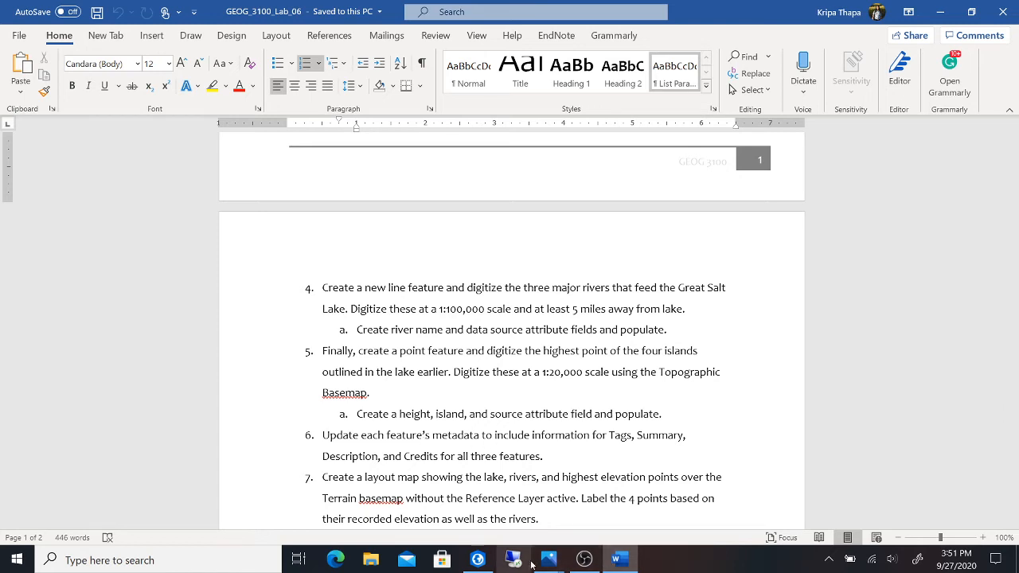
{"action": "left_click", "coordinate": [477, 559]}
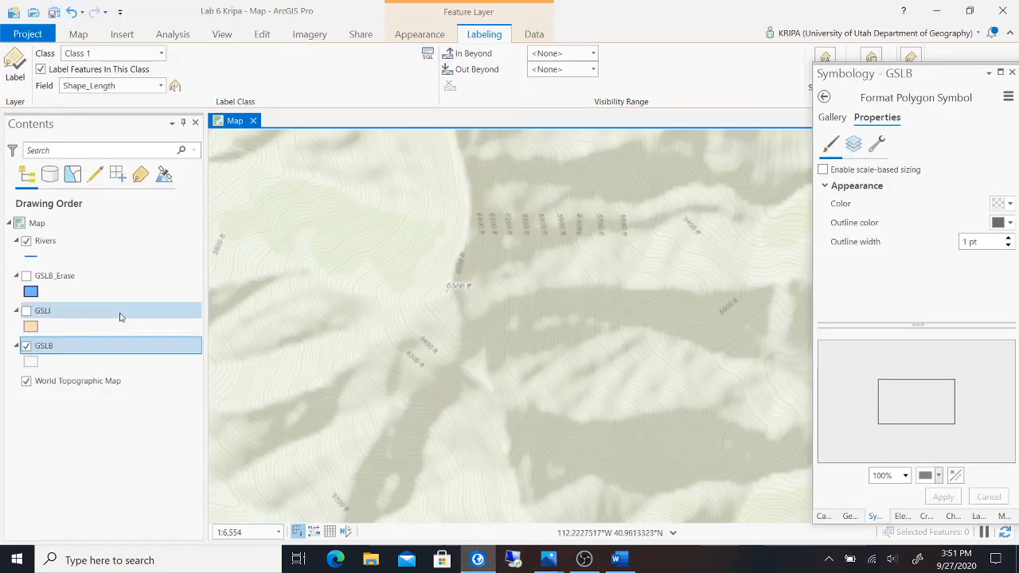
- View the attribute table of the GSLB layer and close it
{"action": "left_click", "coordinate": [121, 345]}
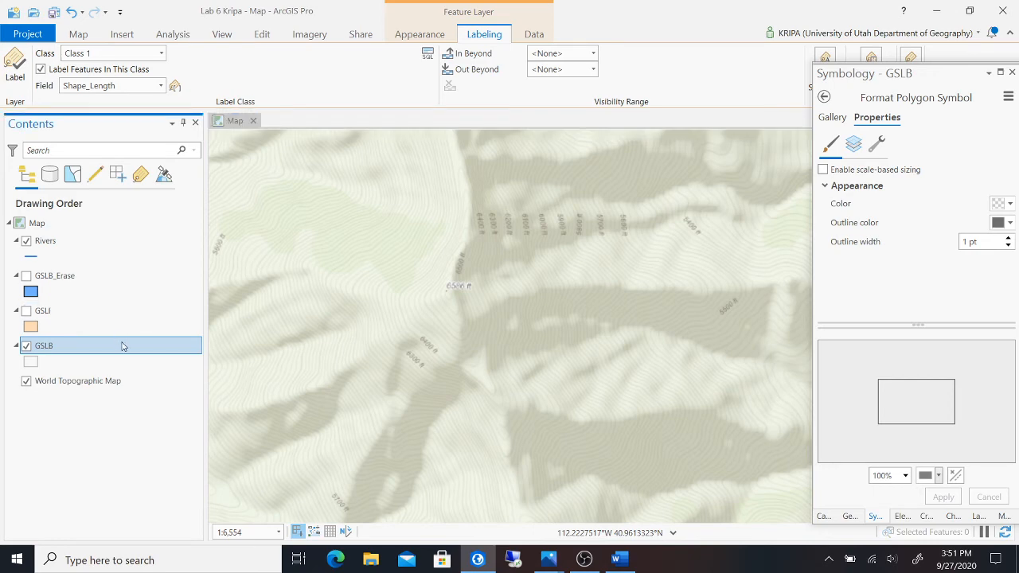
{"action": "right_click", "coordinate": [124, 346]}
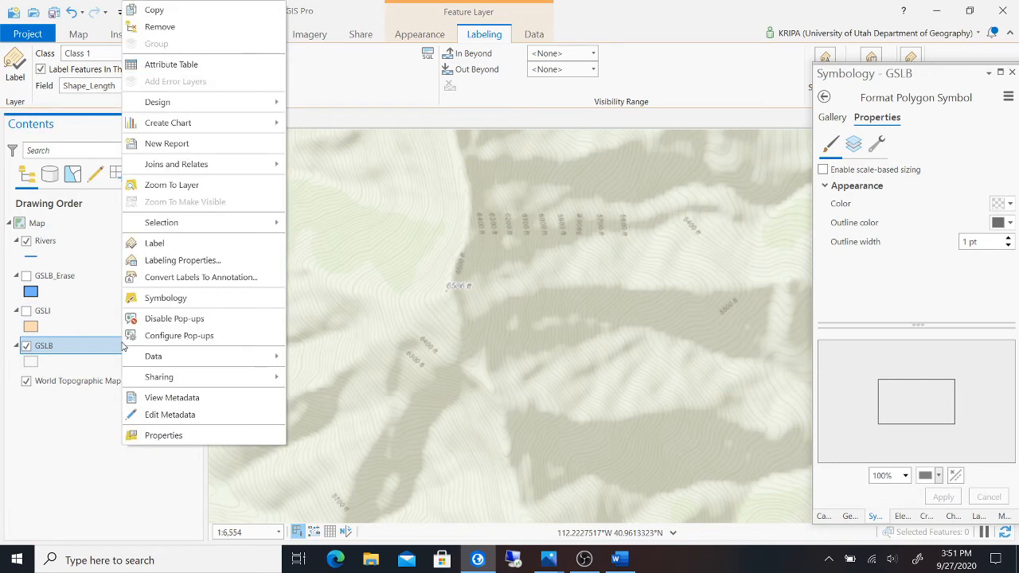
{"action": "left_click", "coordinate": [228, 62]}
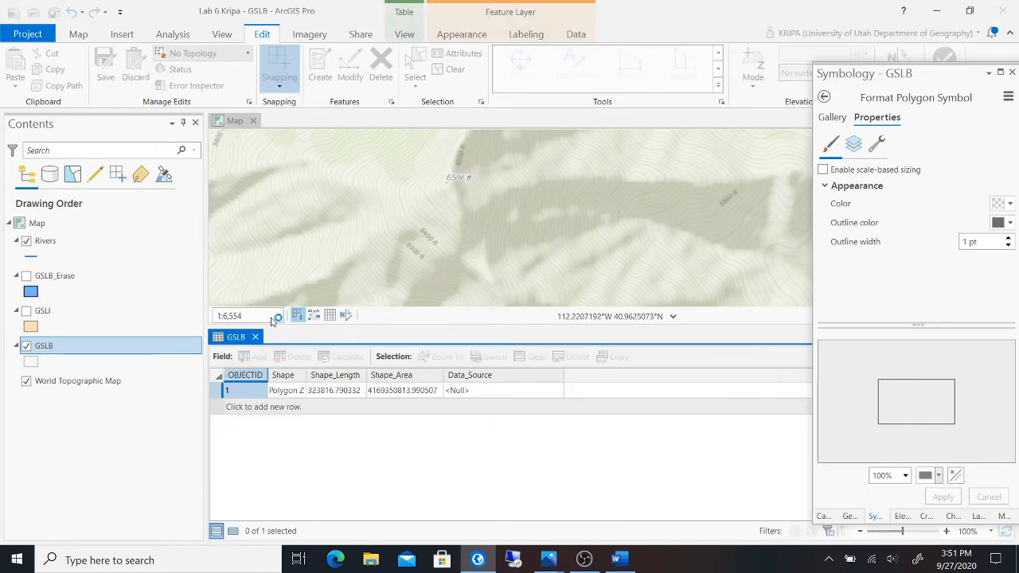
{"action": "left_click", "coordinate": [254, 337]}
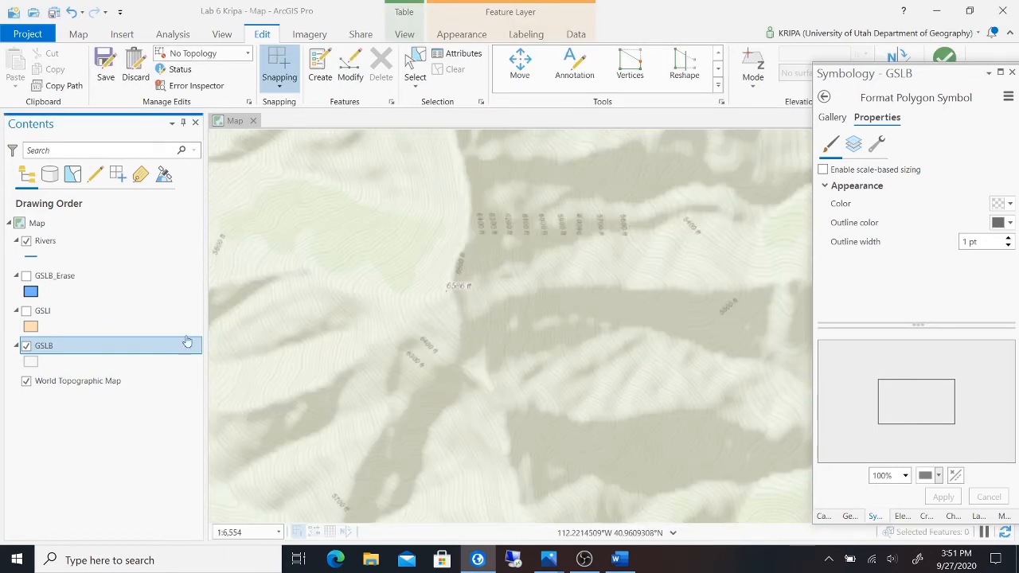
- Turn on the GSLI layer so the island polygons display across the Great Salt Lake
{"action": "left_click", "coordinate": [99, 313]}
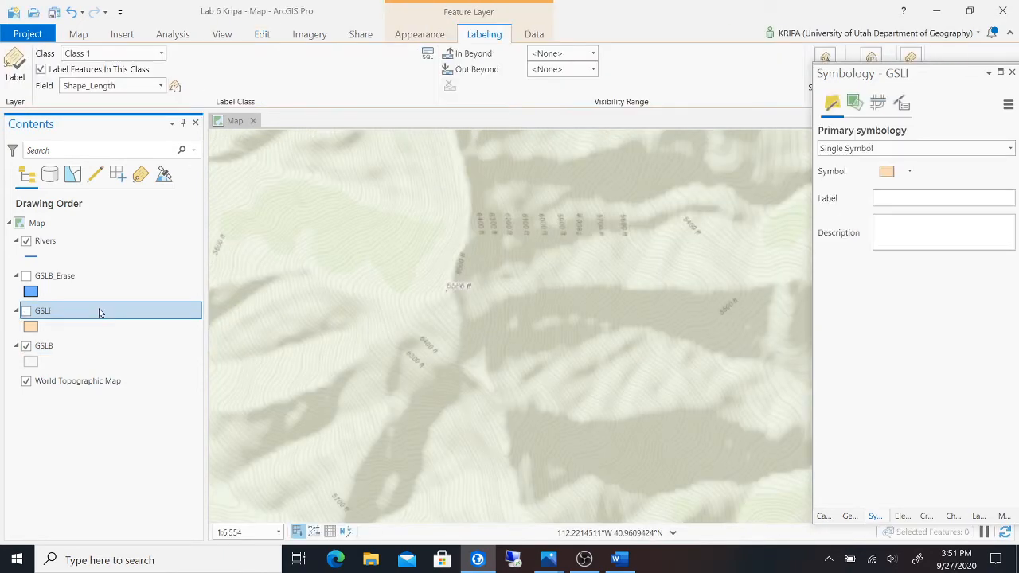
{"action": "scroll", "coordinate": [541, 297], "scroll_direction": "down", "scroll_amount": 5}
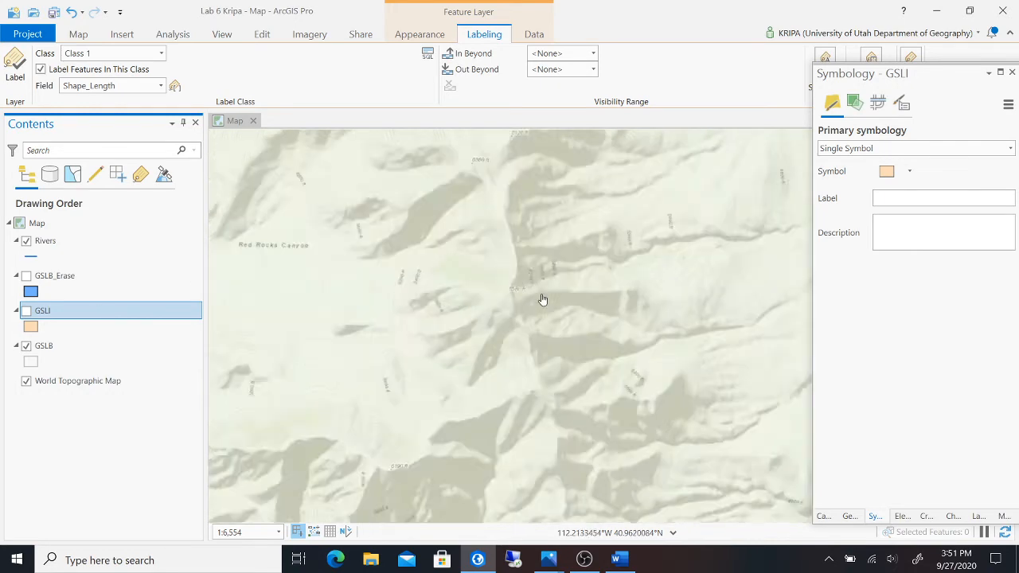
{"action": "scroll", "coordinate": [645, 282], "scroll_direction": "down", "scroll_amount": 3}
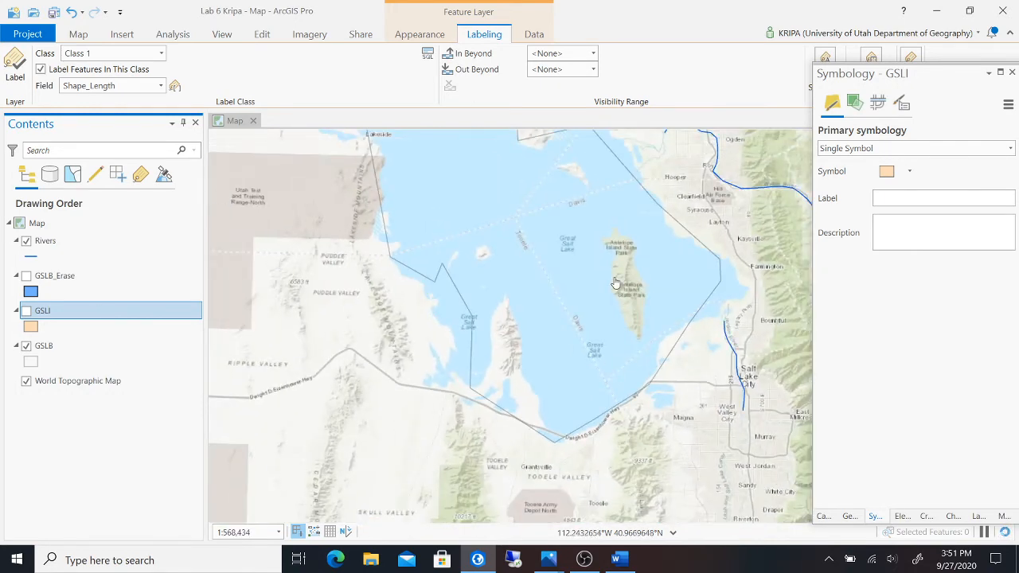
{"action": "scroll", "coordinate": [629, 279], "scroll_direction": "down", "scroll_amount": 2}
{"action": "left_click", "coordinate": [26, 310]}
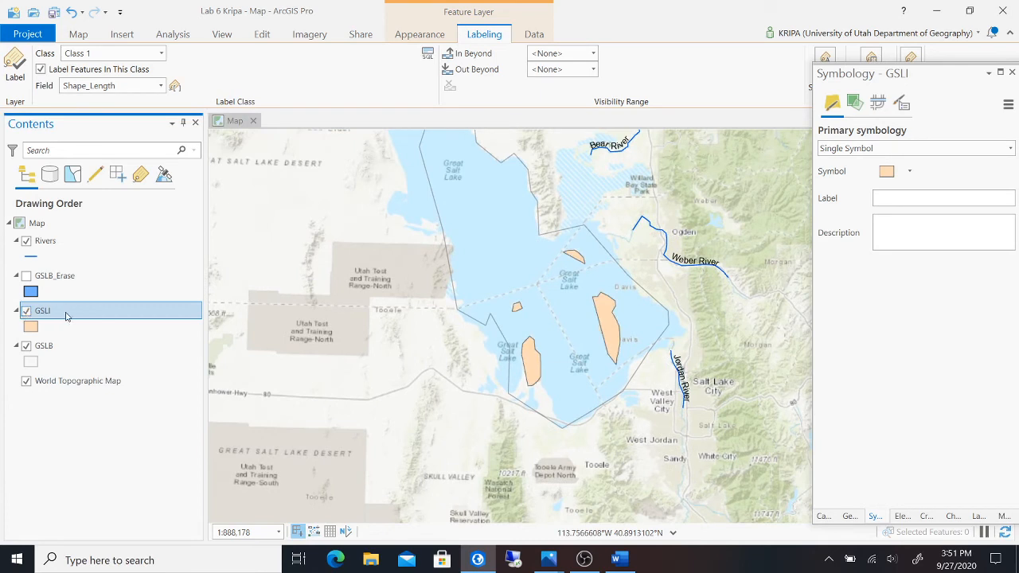
- Set the GSLI polygon symbol to No color fill with a 1 pt dark red outline and apply it
{"action": "left_click", "coordinate": [30, 326]}
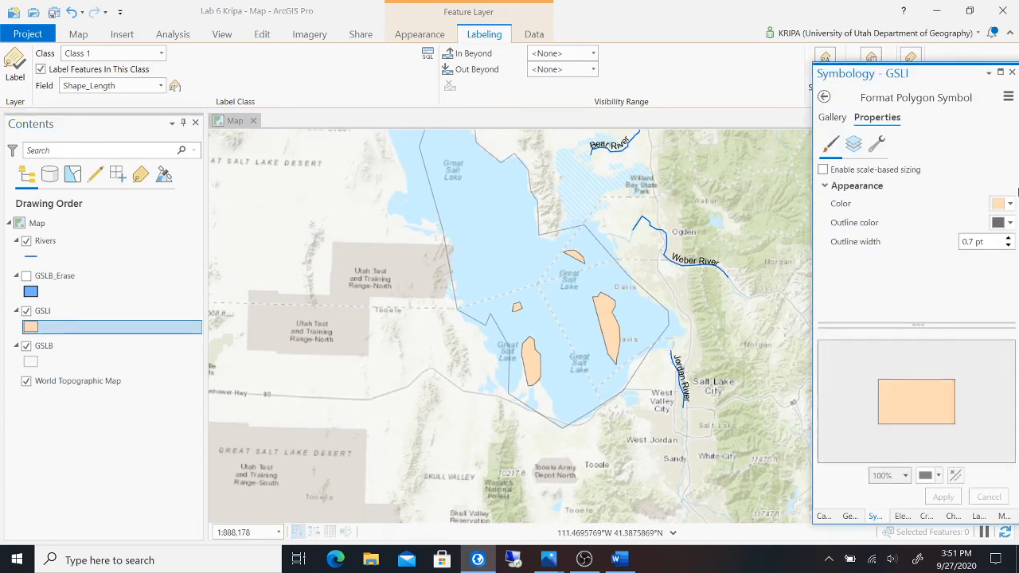
{"action": "left_click", "coordinate": [1004, 203]}
{"action": "left_click", "coordinate": [917, 220]}
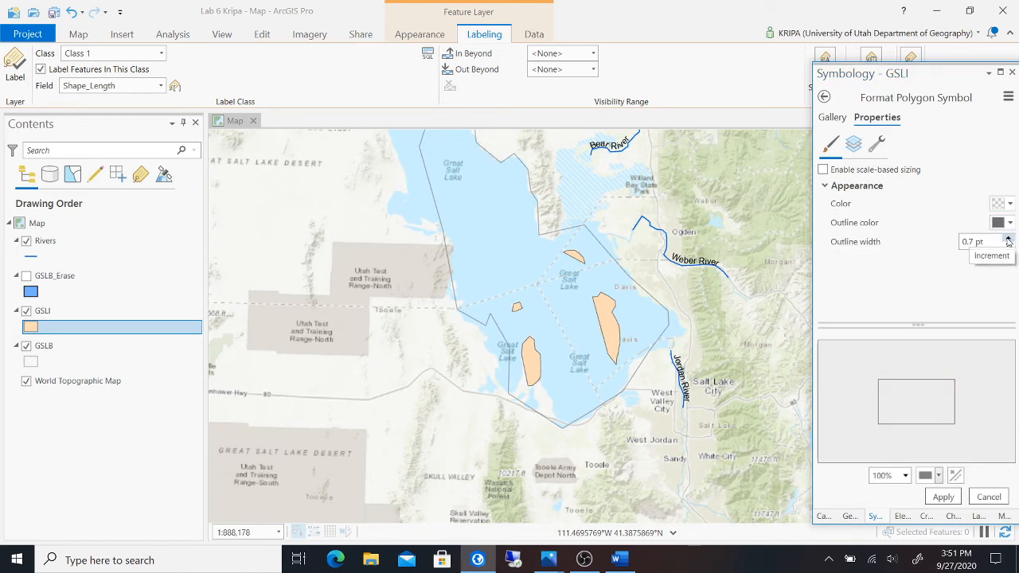
{"action": "left_click", "coordinate": [1008, 239]}
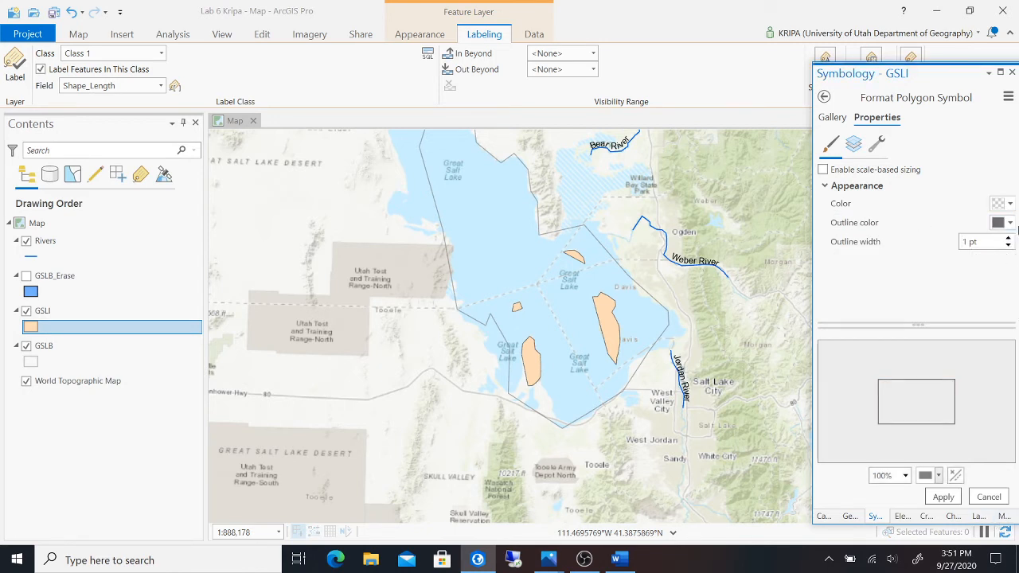
{"action": "left_click", "coordinate": [1010, 224]}
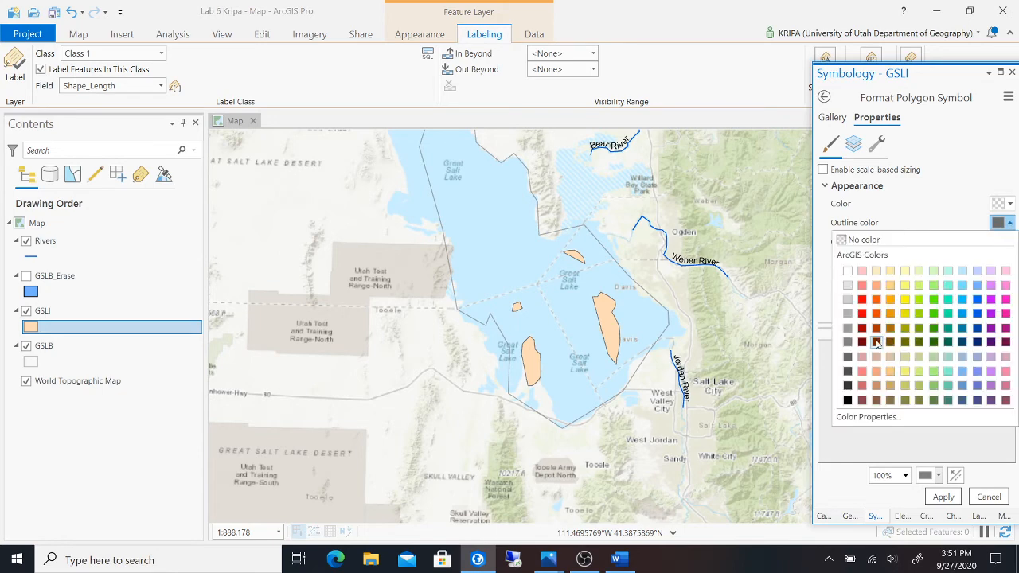
{"action": "left_click", "coordinate": [864, 327]}
{"action": "left_click", "coordinate": [943, 497]}
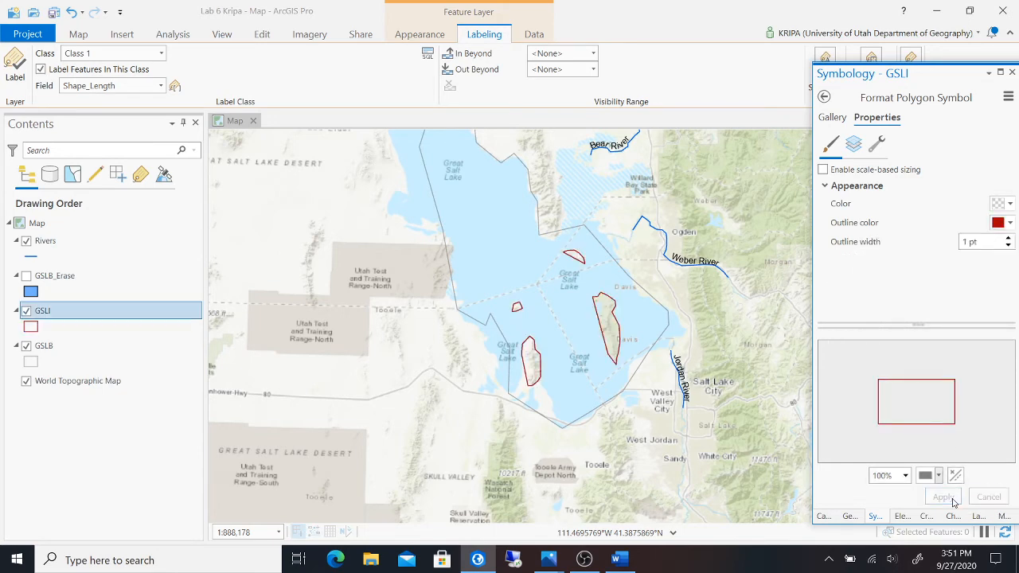
- Examine the terrain, contours and elevation labels along Antelope Island's ridge within the GSLI outline
{"action": "scroll", "coordinate": [557, 363], "scroll_direction": "up", "scroll_amount": 5}
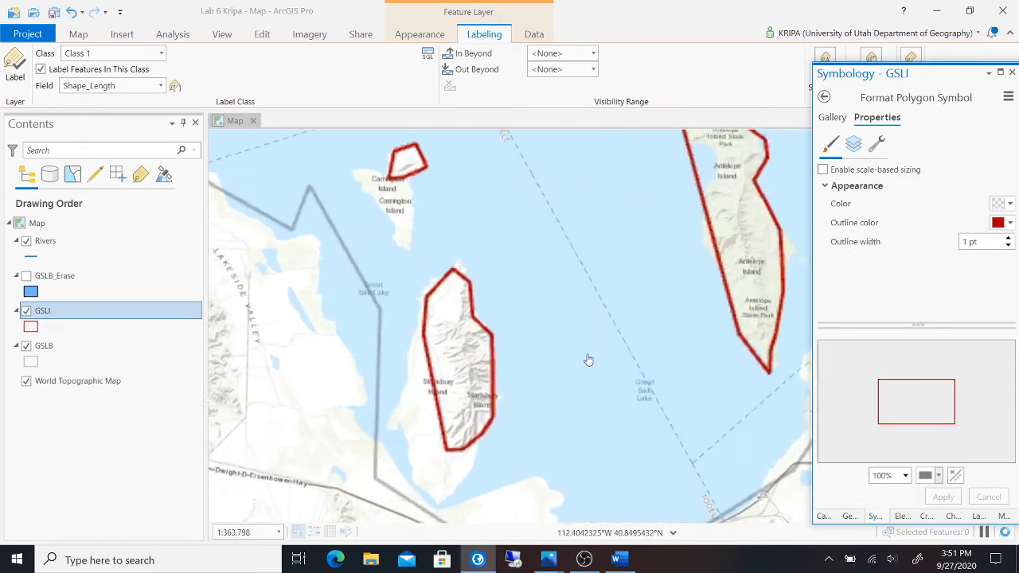
{"action": "scroll", "coordinate": [650, 297], "scroll_direction": "up", "scroll_amount": 8}
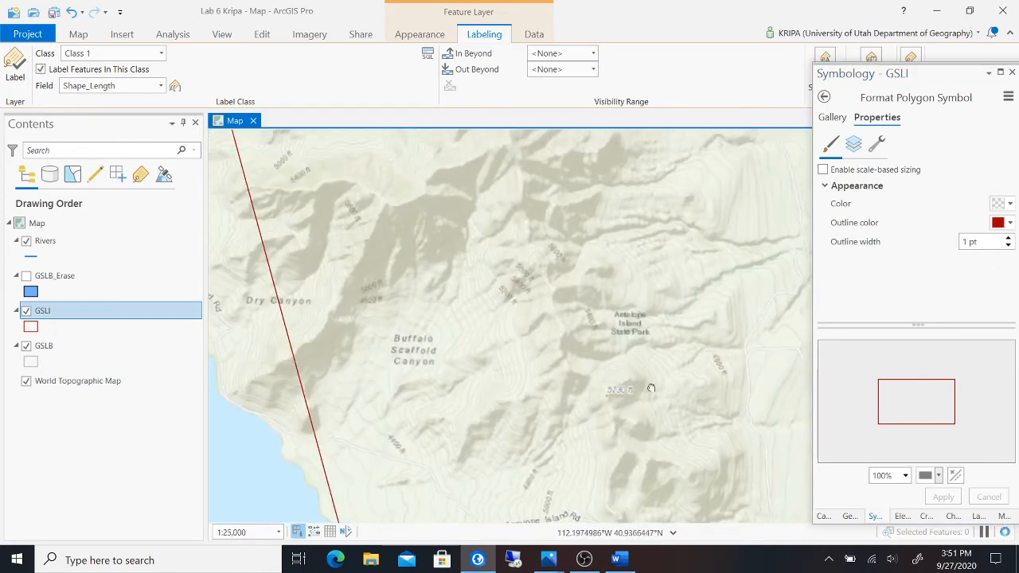
{"action": "scroll", "coordinate": [555, 218], "scroll_direction": "up", "scroll_amount": 3}
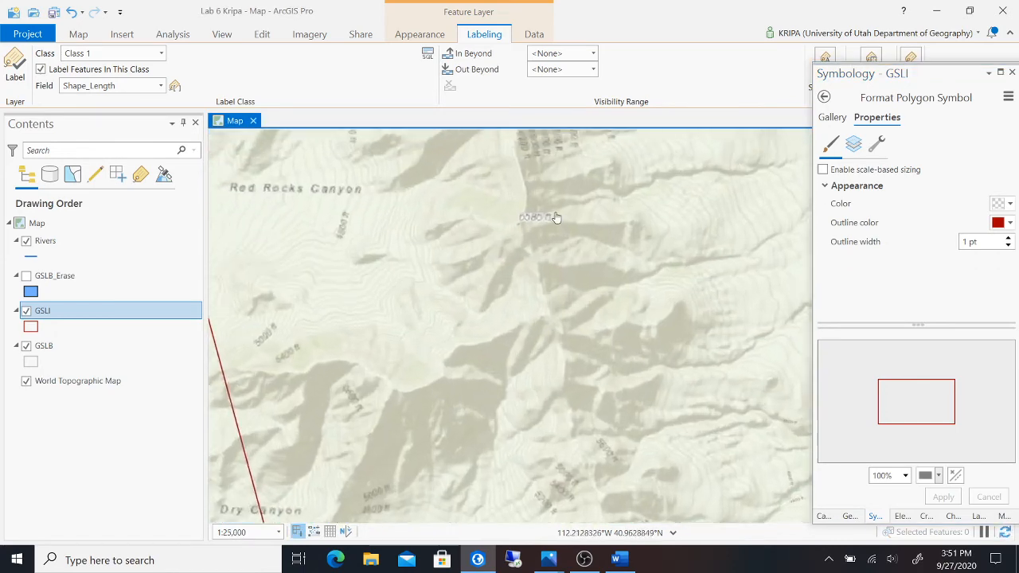
{"action": "scroll", "coordinate": [549, 244], "scroll_direction": "up", "scroll_amount": 4}
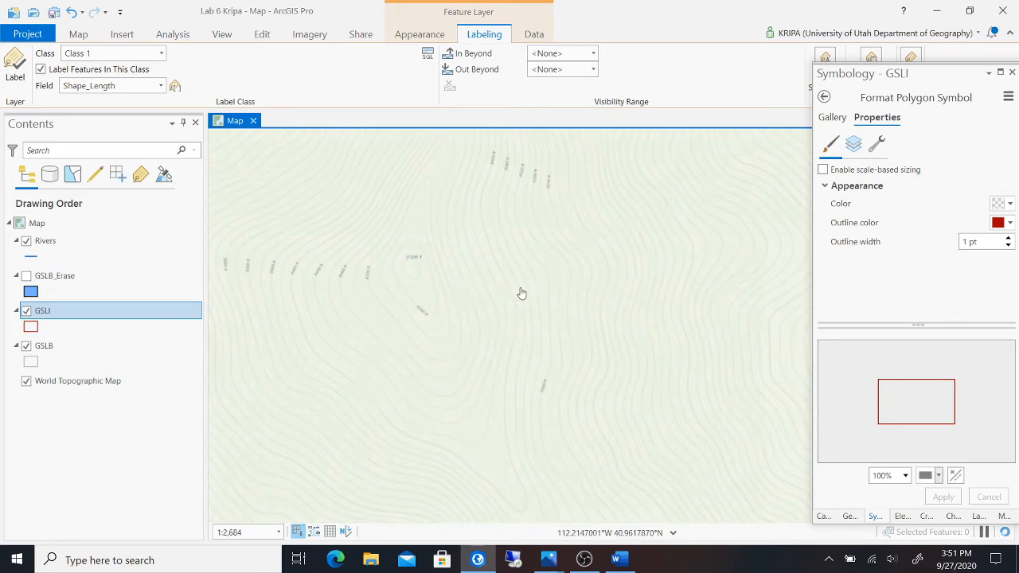
{"action": "scroll", "coordinate": [575, 262], "scroll_direction": "down", "scroll_amount": 8}
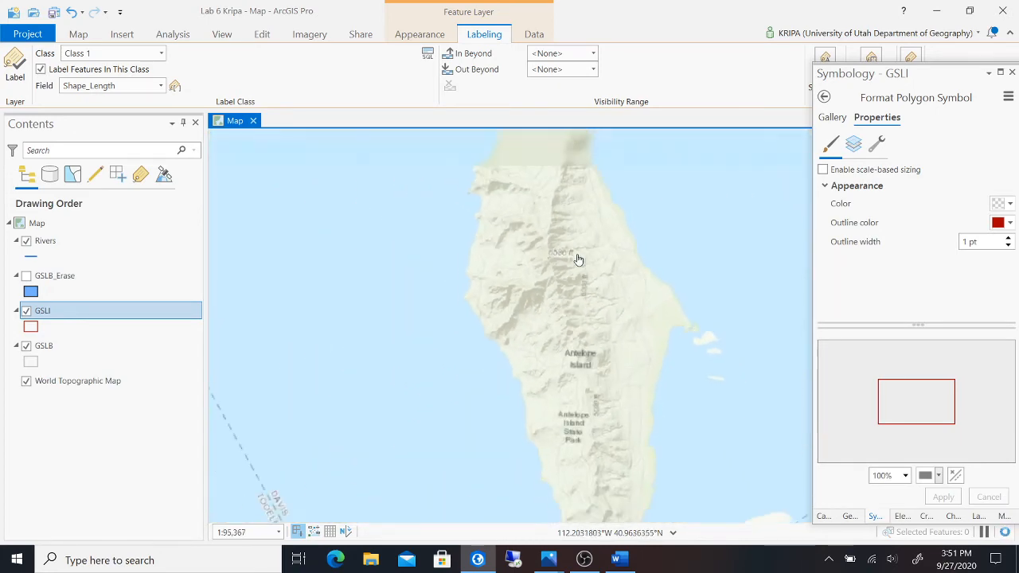
{"action": "scroll", "coordinate": [649, 254], "scroll_direction": "down", "scroll_amount": 3}
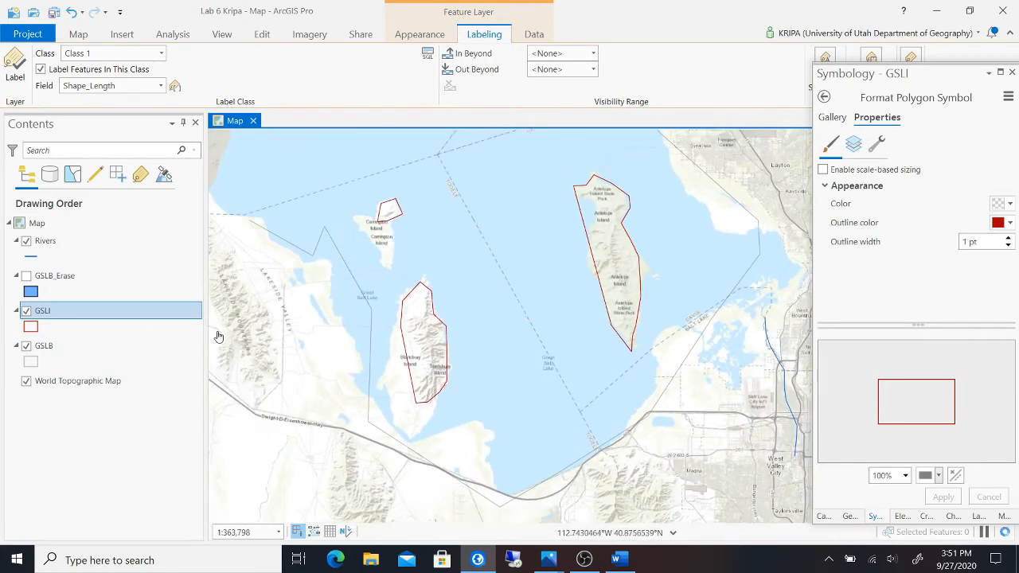
- Open the GSLI layer's attribute table and save all pending edits
{"action": "right_click", "coordinate": [122, 311]}
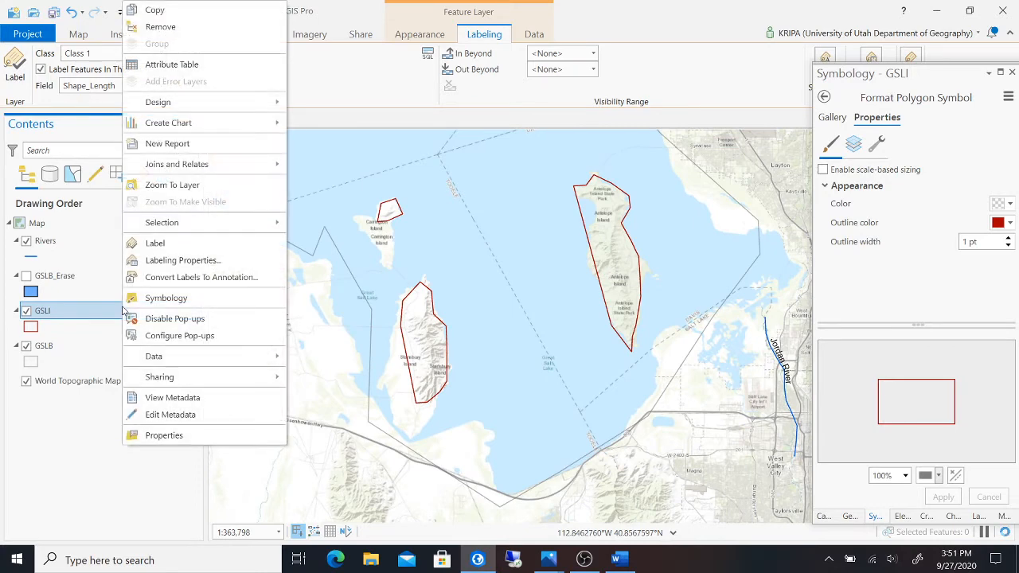
{"action": "left_click", "coordinate": [240, 65]}
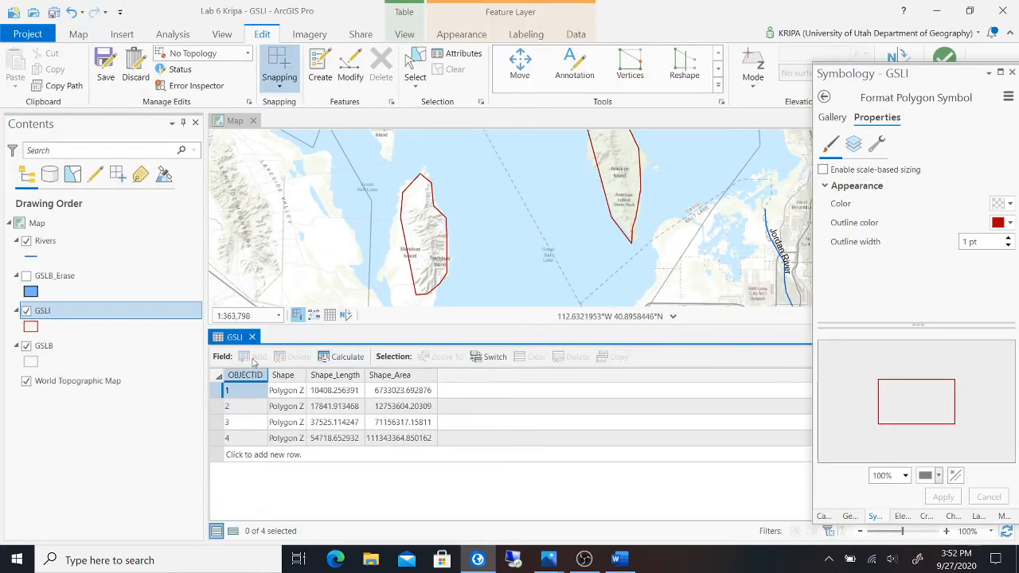
{"action": "left_click", "coordinate": [100, 70]}
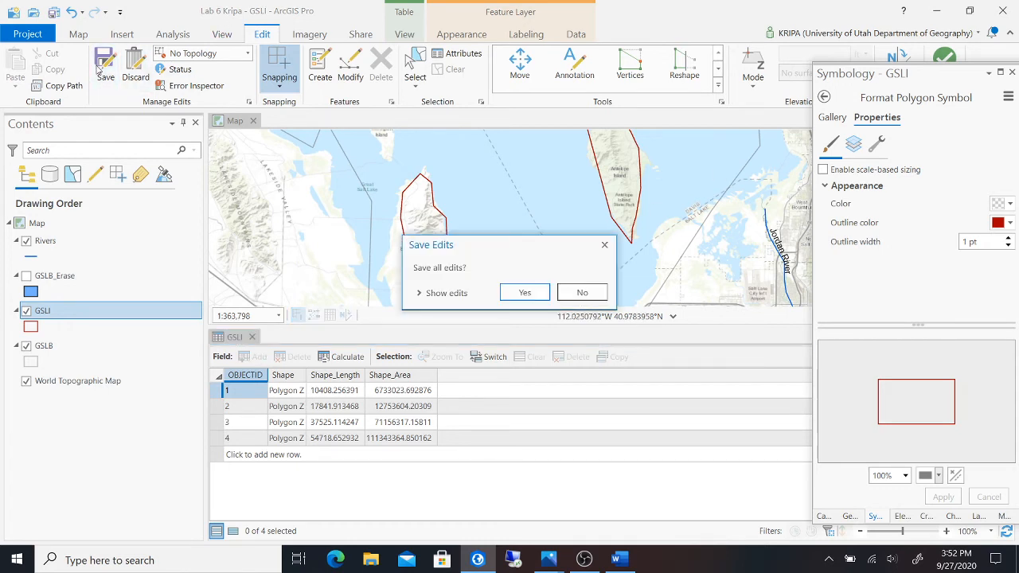
{"action": "left_click", "coordinate": [527, 293]}
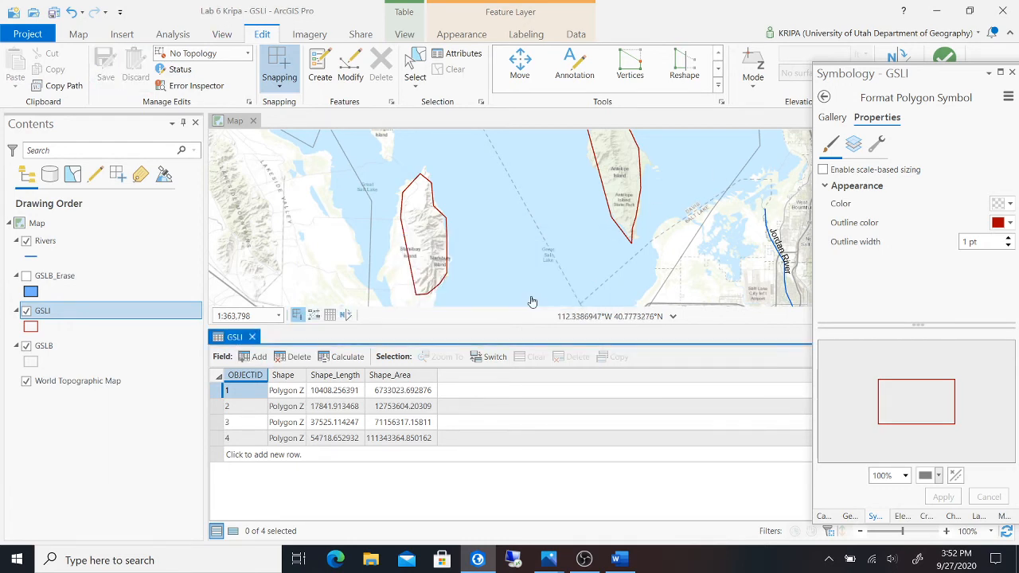
- Add a field to GSLI with field name NAME, alias NAME and data type Text
{"action": "left_click", "coordinate": [256, 357]}
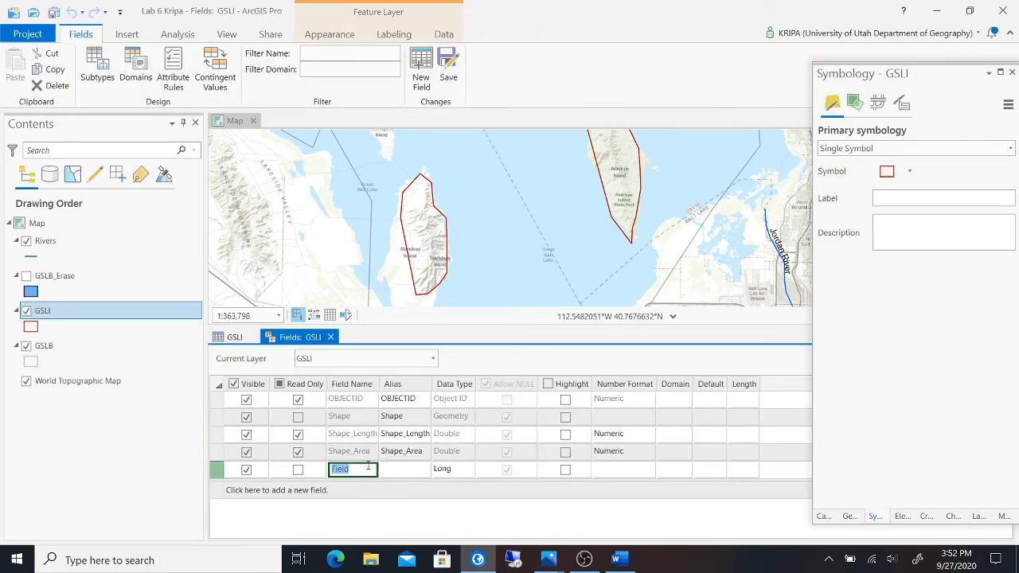
{"action": "type", "text": "NAME"}
{"action": "left_click", "coordinate": [399, 469]}
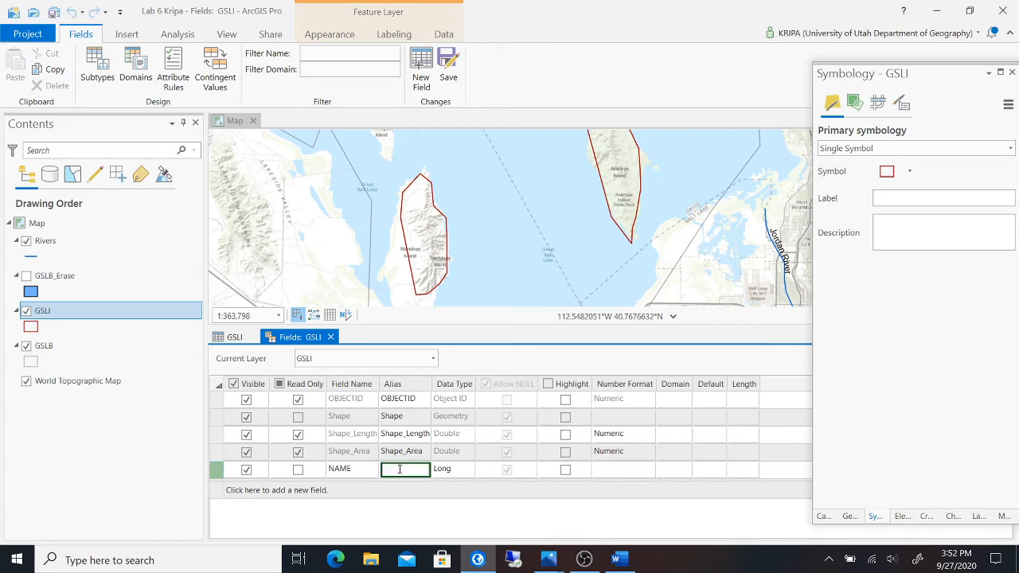
{"action": "type", "text": "NAME"}
{"action": "left_click", "coordinate": [447, 469]}
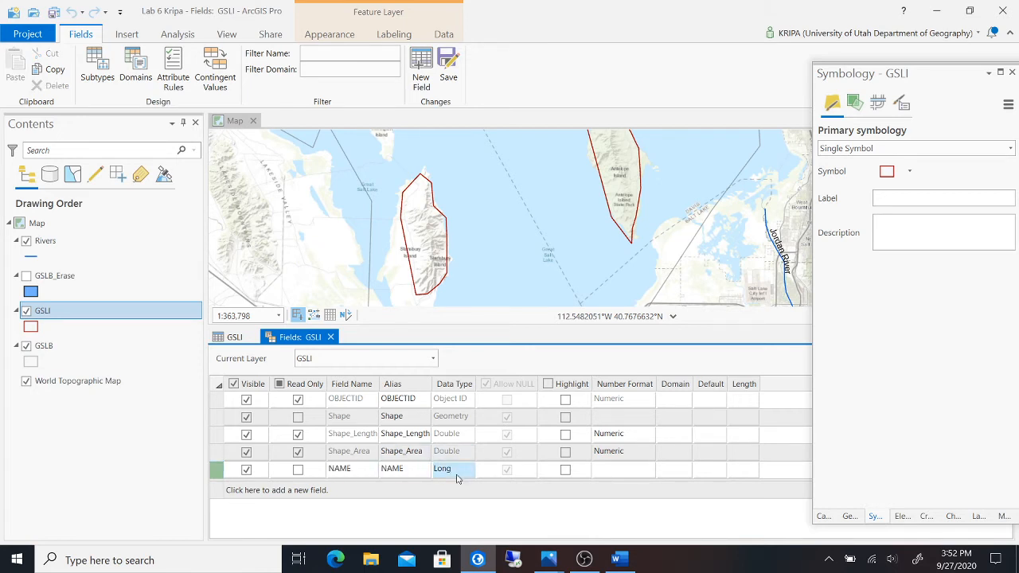
{"action": "left_click", "coordinate": [466, 469]}
{"action": "left_click", "coordinate": [446, 416]}
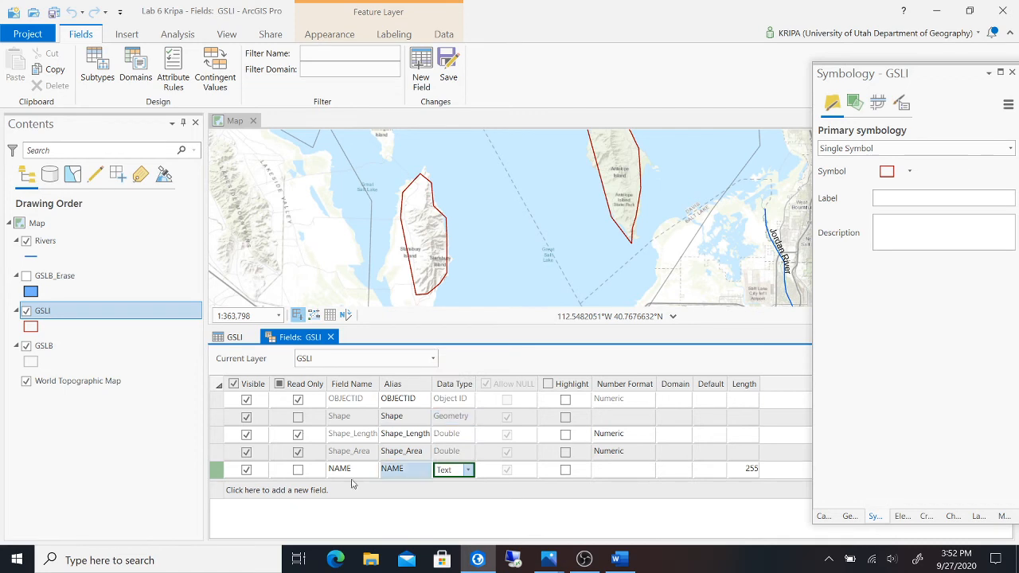
- Start another new field in GSLI and check the lab instructions for the required attribute fields
{"action": "left_click", "coordinate": [275, 491]}
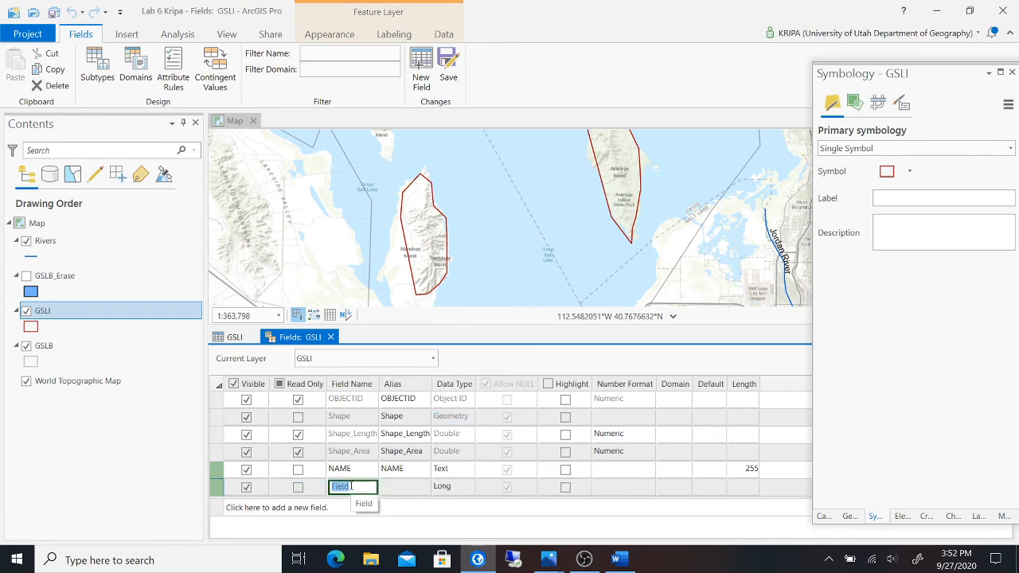
{"action": "type", "text": "h"}
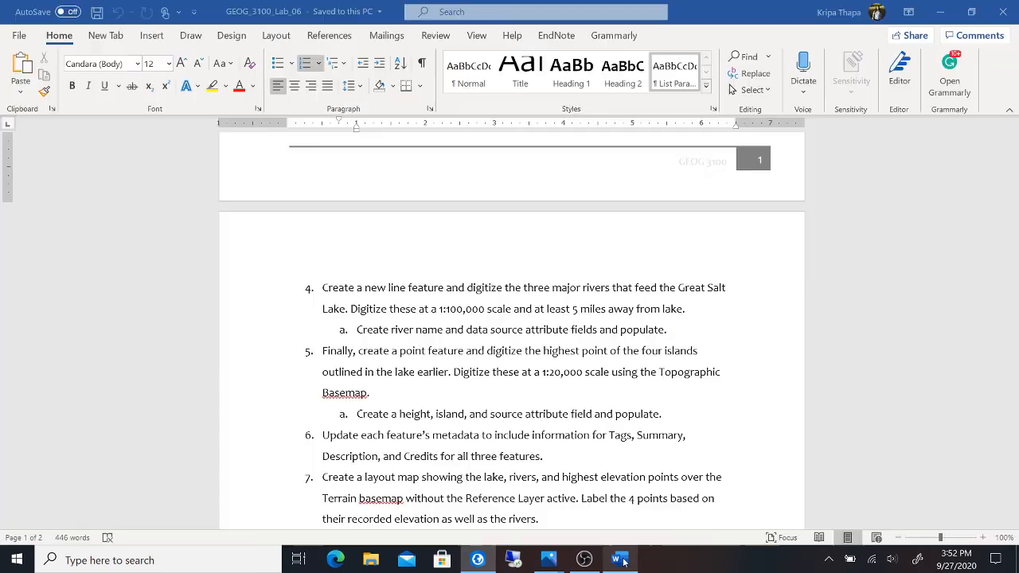
{"action": "left_click", "coordinate": [621, 560]}
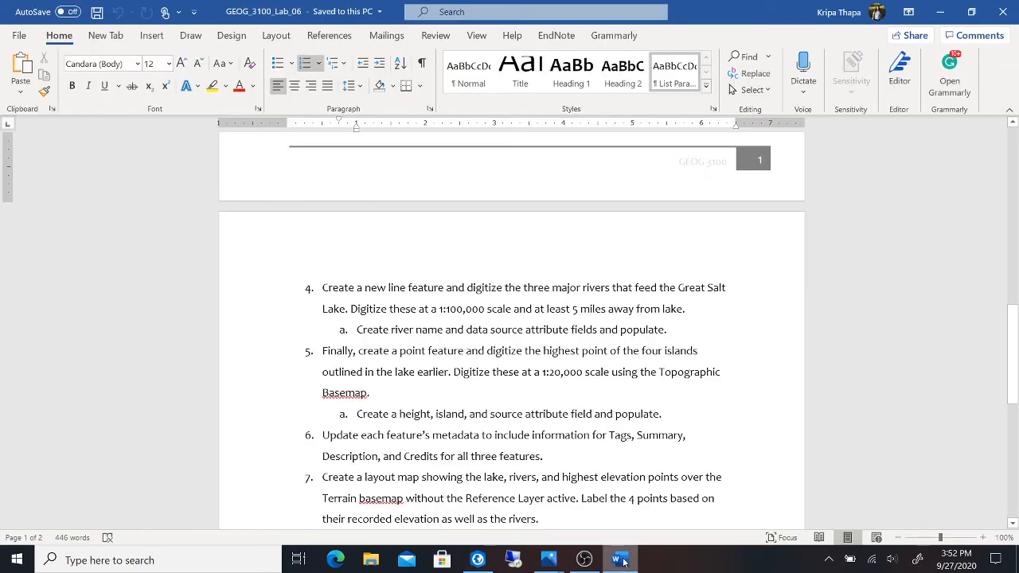
{"action": "left_click", "coordinate": [620, 560]}
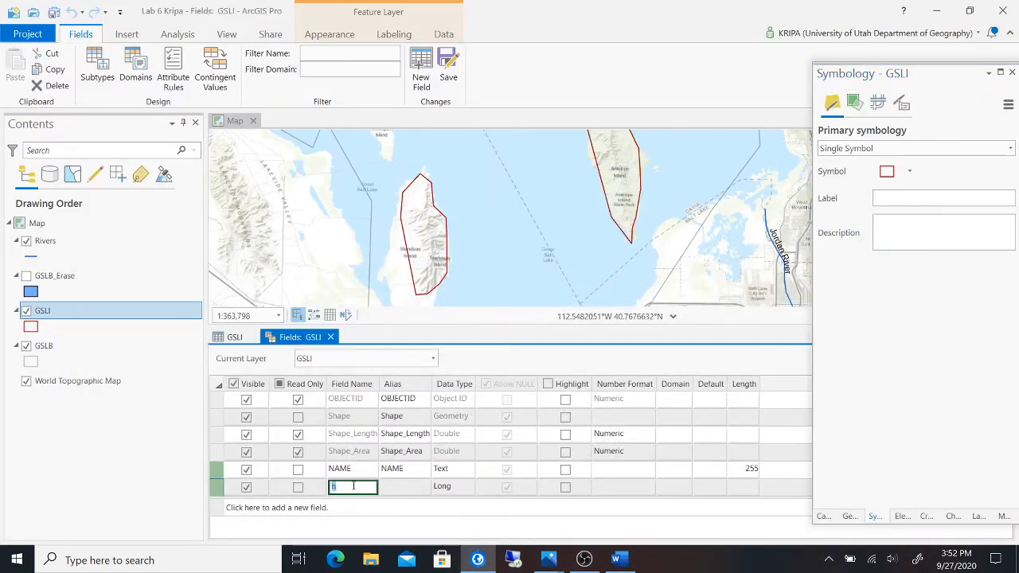
{"action": "key", "text": "BackSpace"}
{"action": "type", "text": "eLEVAT"}
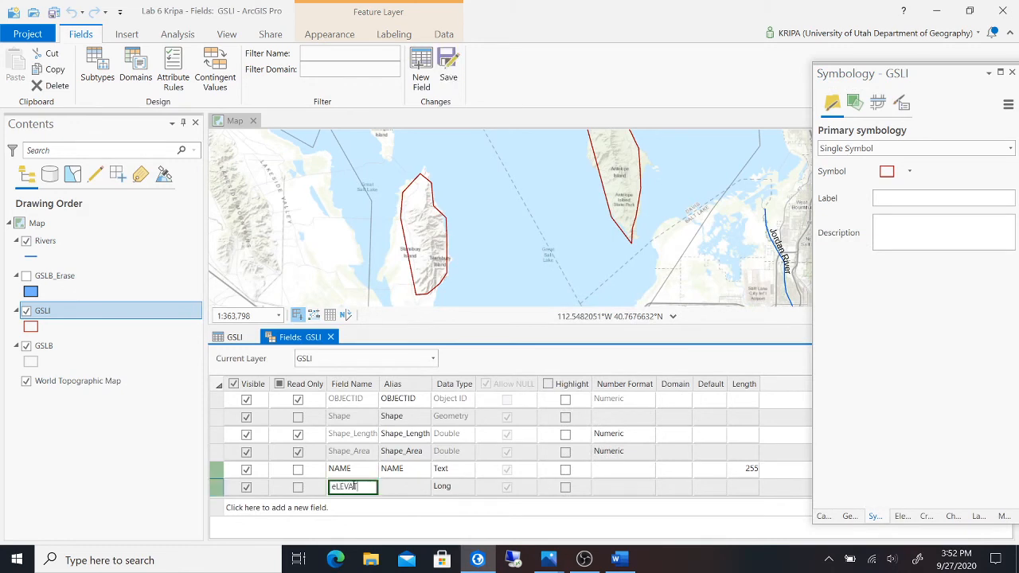
{"action": "key", "text": "BackSpace"}
{"action": "key", "text": "BackSpace"}
{"action": "key", "text": "BackSpace"}
{"action": "key", "text": "BackSpace"}
{"action": "type", "text": "e"}
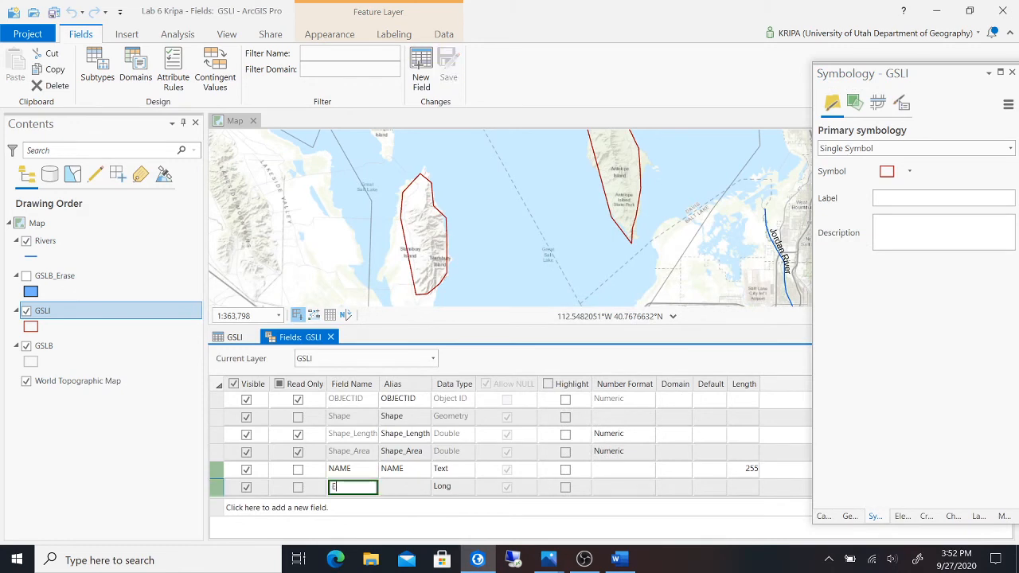
{"action": "key", "text": "BackSpace"}
- Name the new GSLI field Height, with alias Height and data type Double
{"action": "type", "text": "Heig"}
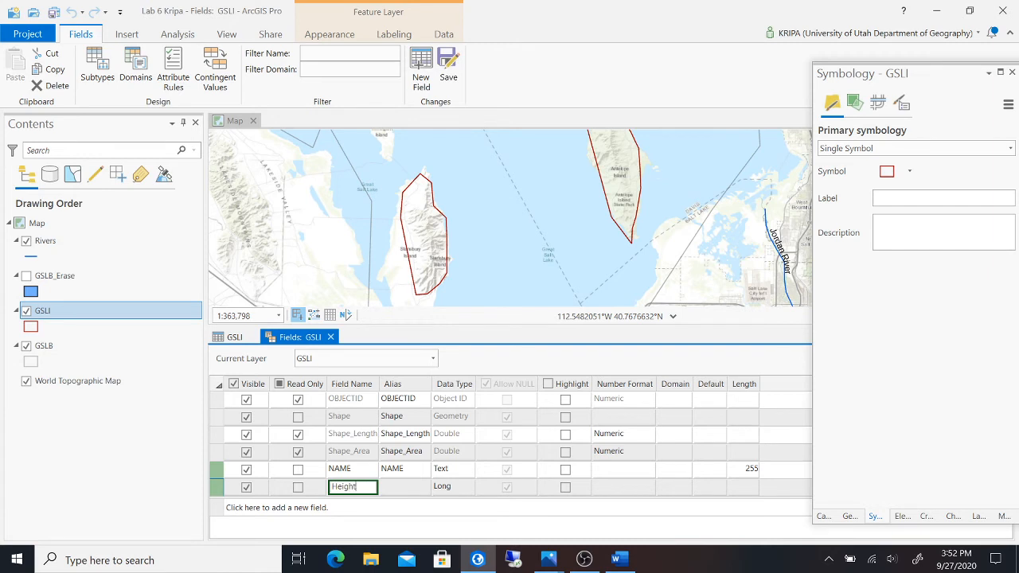
{"action": "type", "text": "ht"}
{"action": "left_click", "coordinate": [400, 488]}
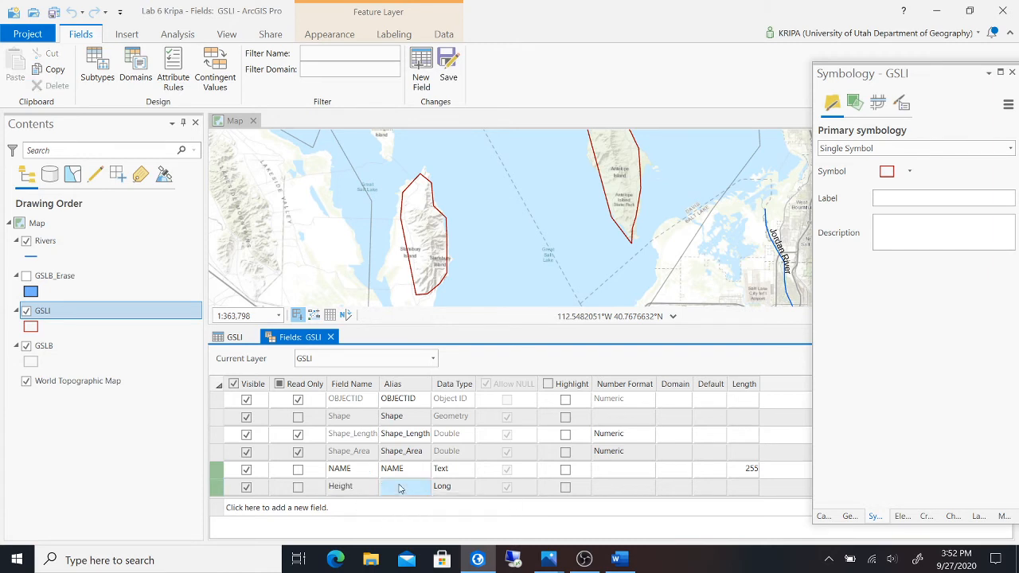
{"action": "left_click", "coordinate": [399, 488]}
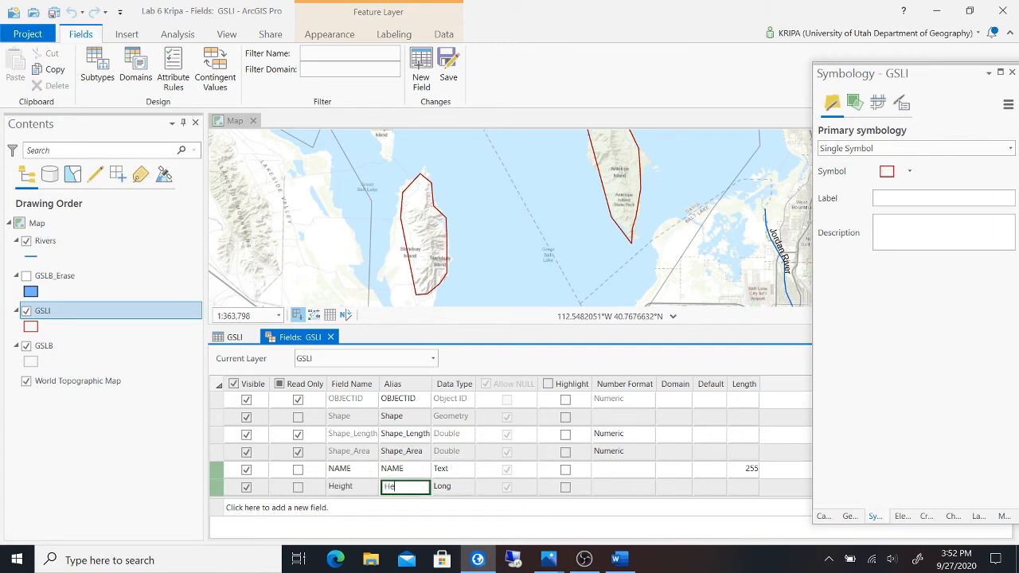
{"action": "left_click", "coordinate": [446, 487]}
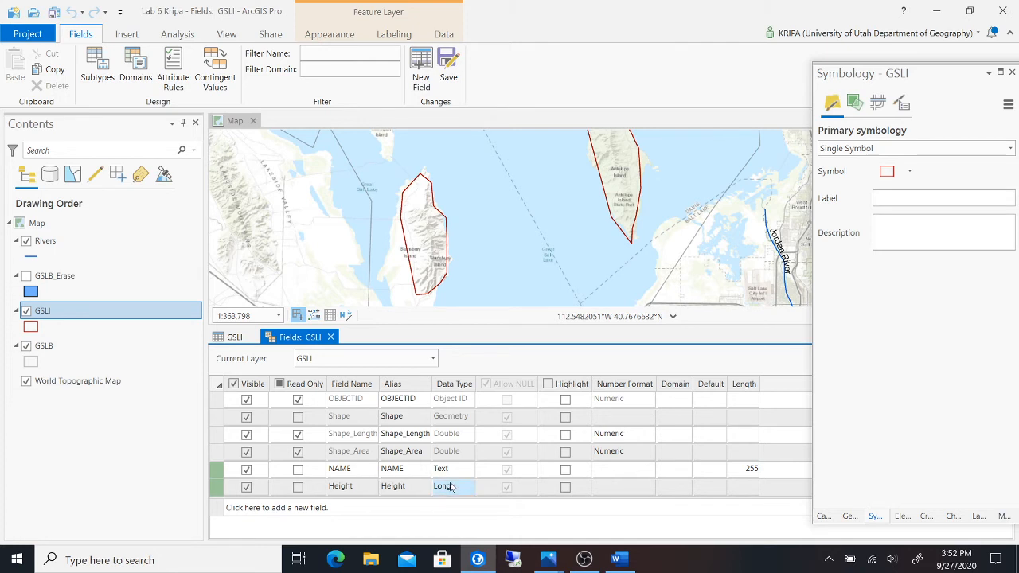
{"action": "left_click", "coordinate": [449, 487]}
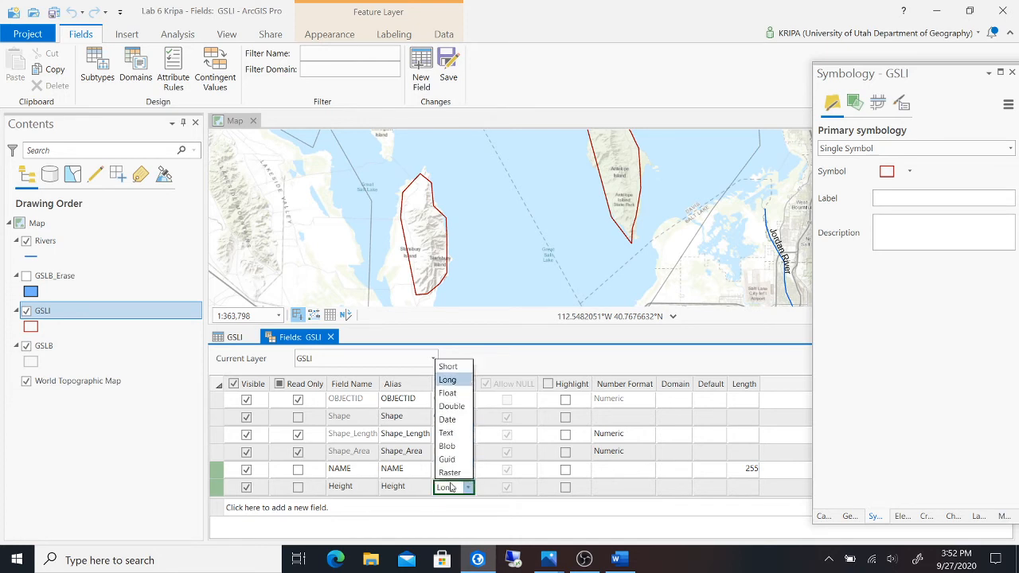
{"action": "left_click", "coordinate": [467, 408]}
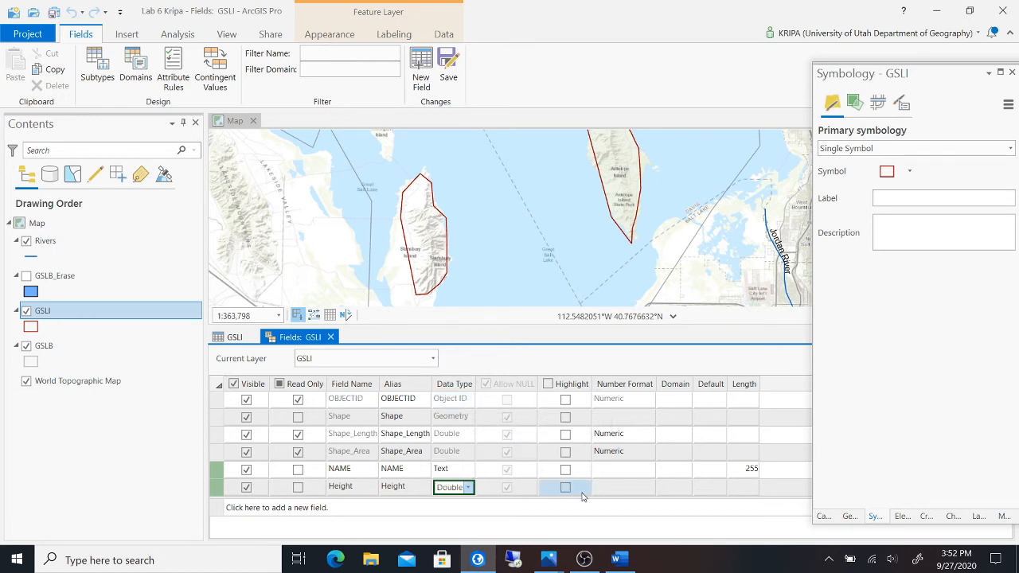
- Add a field to GSLI with field name Data_Source, alias Data_Source and data type Double
{"action": "left_click", "coordinate": [318, 508]}
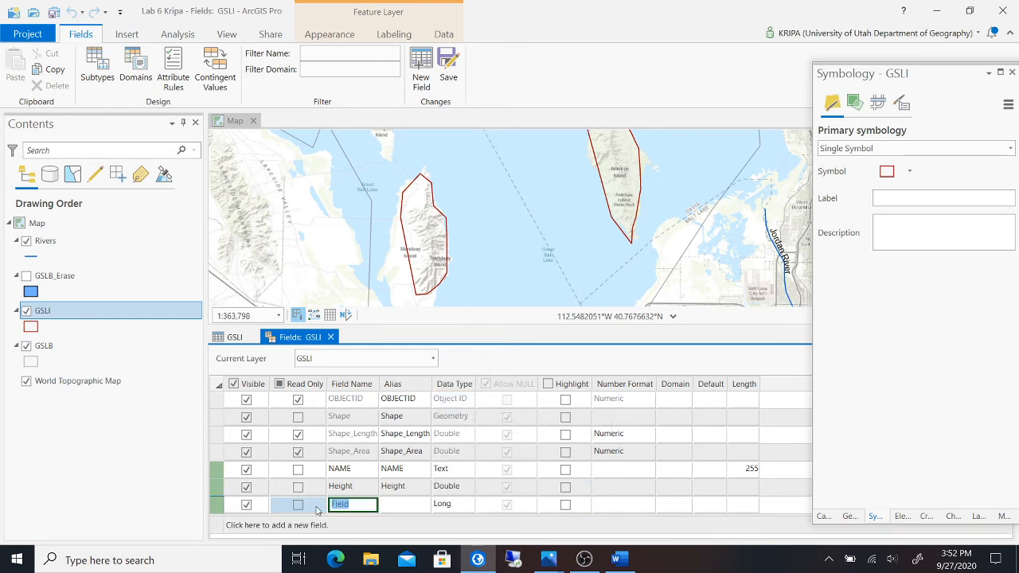
{"action": "type", "text": "Data_Source"}
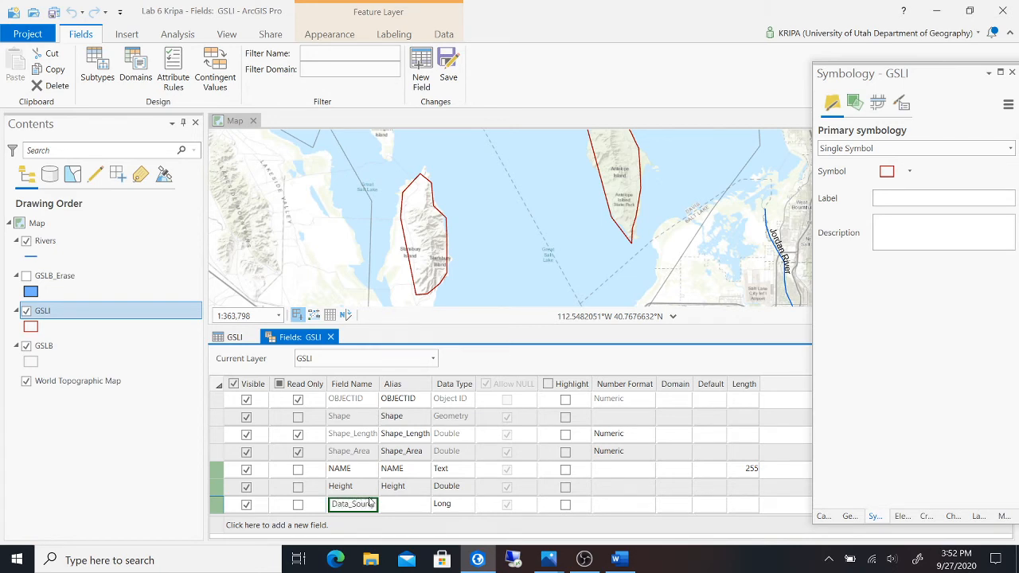
{"action": "left_click", "coordinate": [423, 510]}
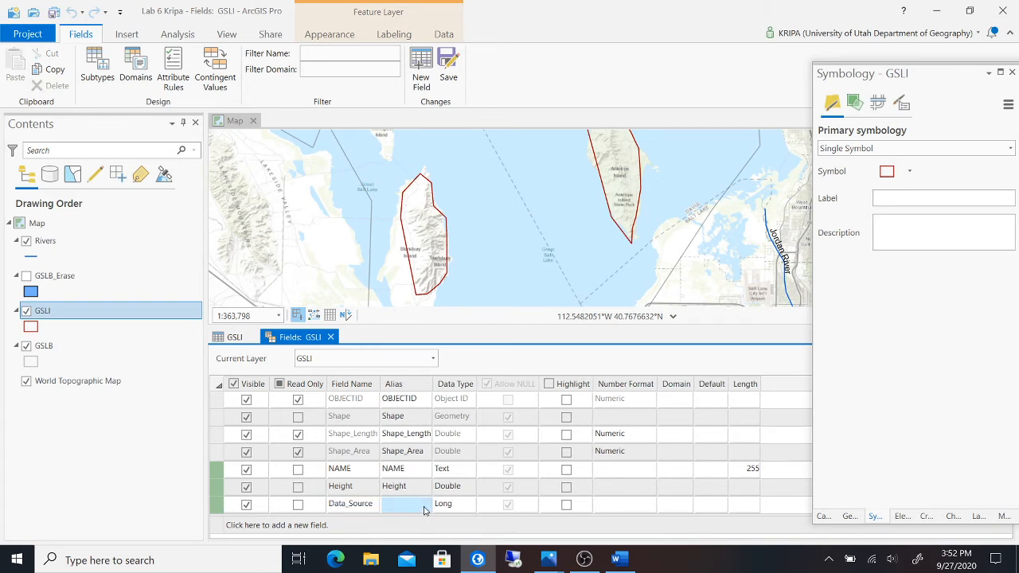
{"action": "left_click", "coordinate": [422, 506]}
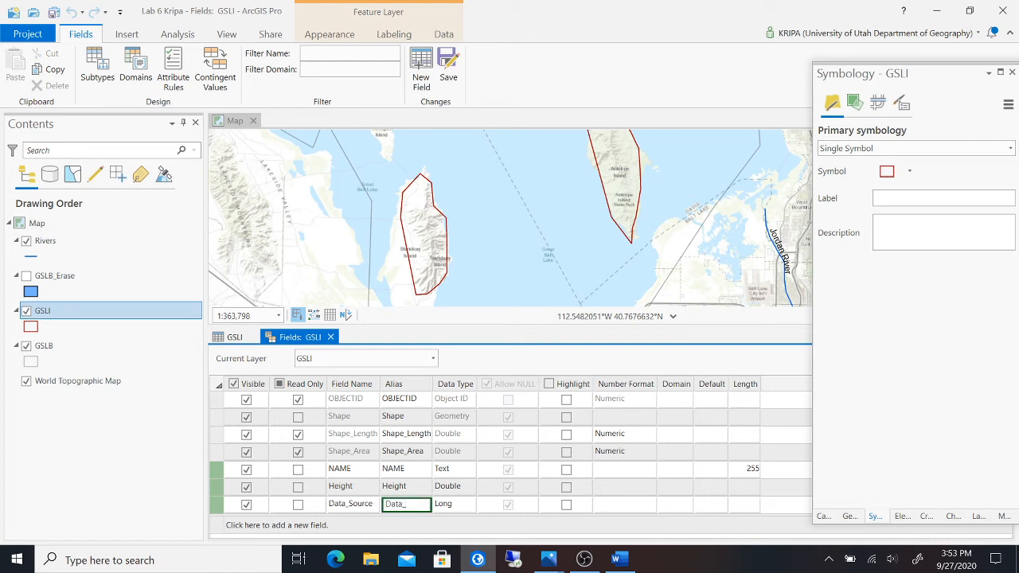
{"action": "type", "text": "Data_Source"}
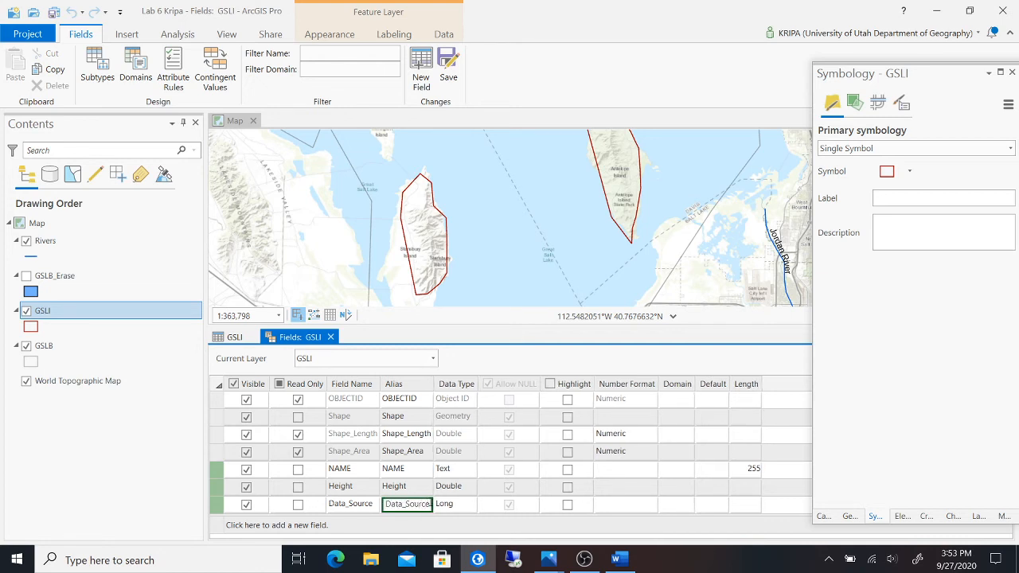
{"action": "left_click", "coordinate": [454, 504]}
{"action": "left_click", "coordinate": [470, 505]}
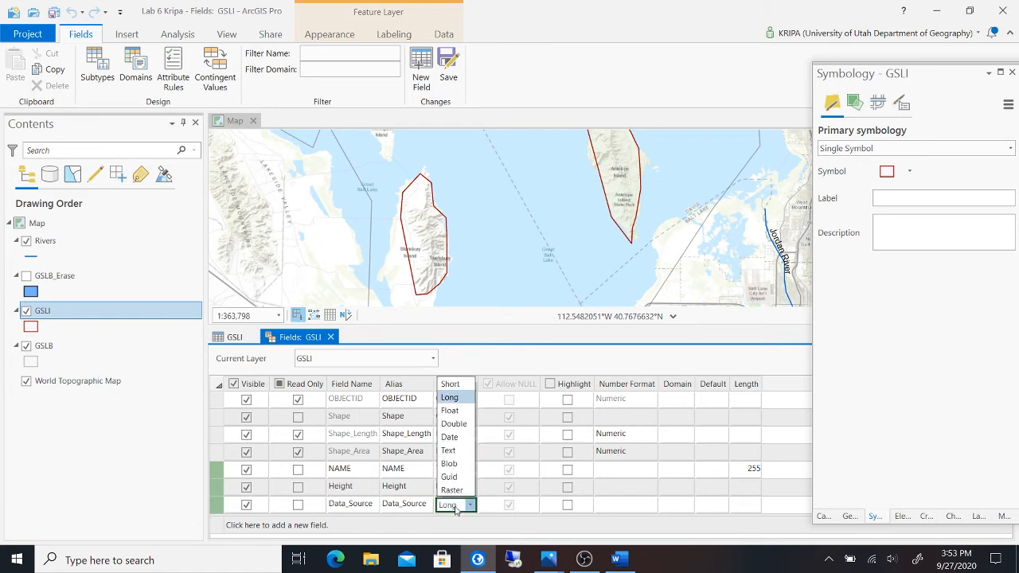
{"action": "left_click", "coordinate": [454, 423]}
{"action": "left_click", "coordinate": [582, 527]}
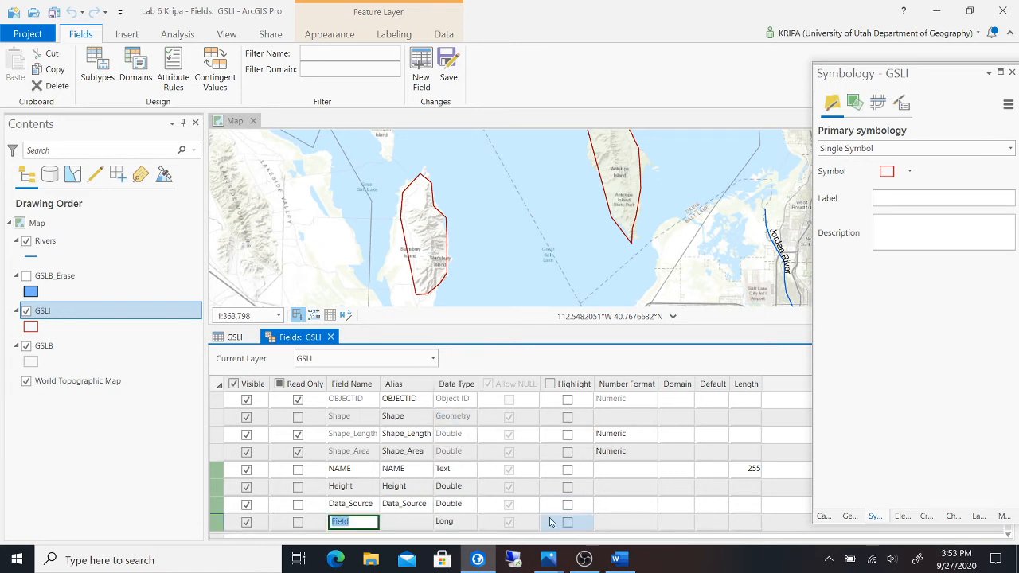
{"action": "scroll", "coordinate": [574, 390], "scroll_direction": "down", "scroll_amount": 1}
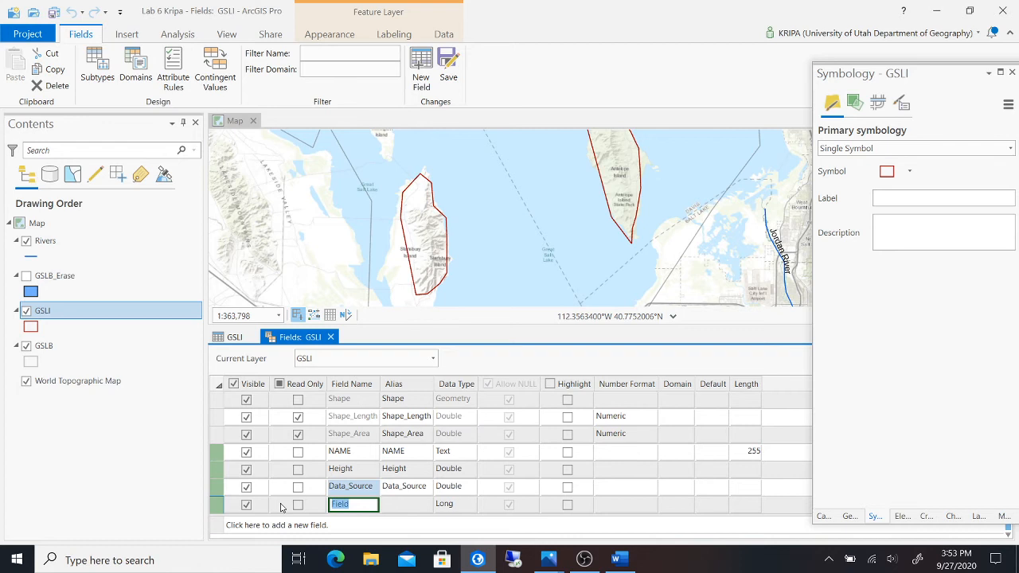
{"action": "left_click", "coordinate": [214, 507]}
{"action": "right_click", "coordinate": [214, 507]}
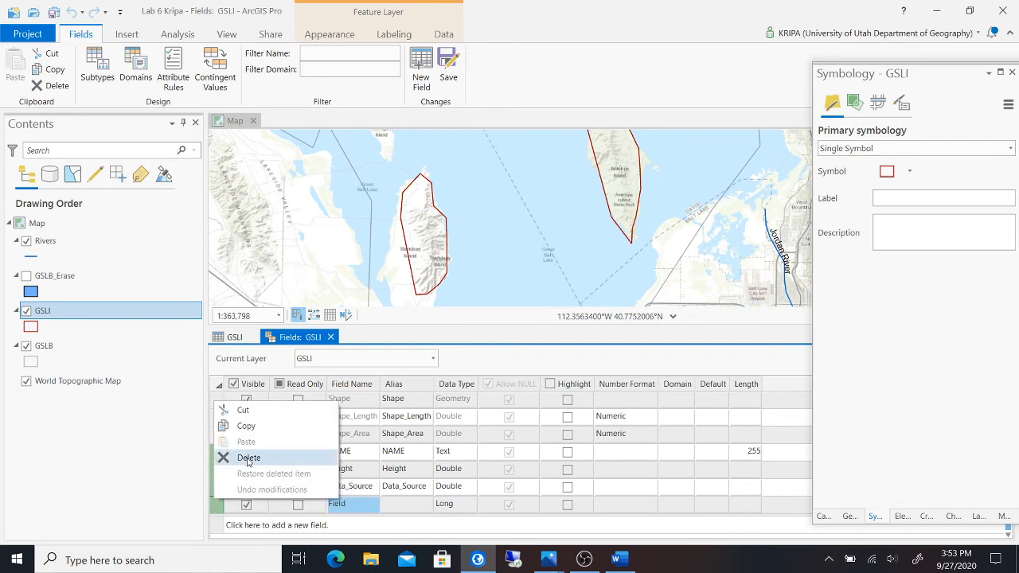
{"action": "left_click", "coordinate": [237, 454]}
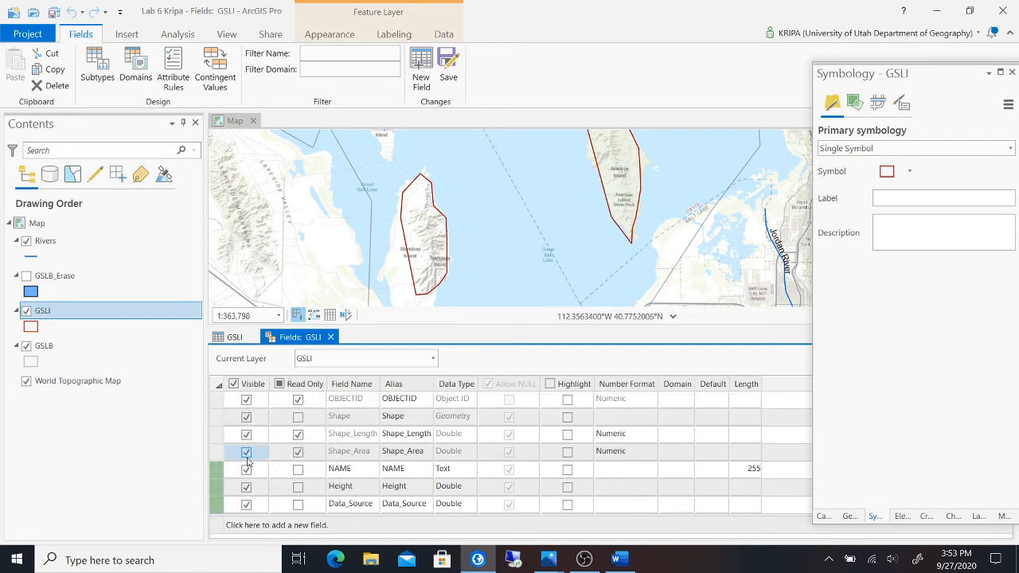
- Save the GSLI field changes and close the field design view
{"action": "left_click", "coordinate": [448, 70]}
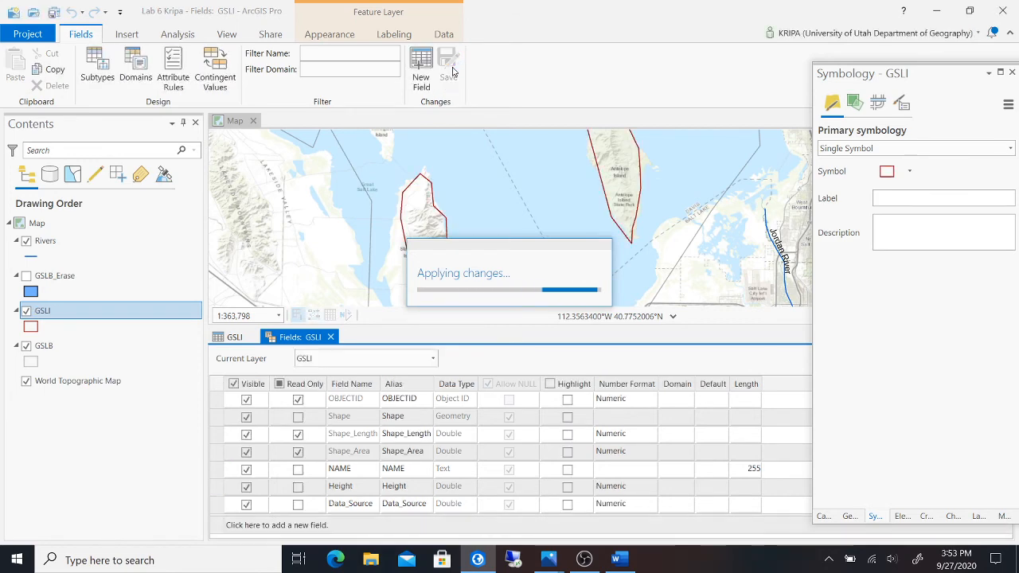
{"action": "left_click", "coordinate": [331, 337]}
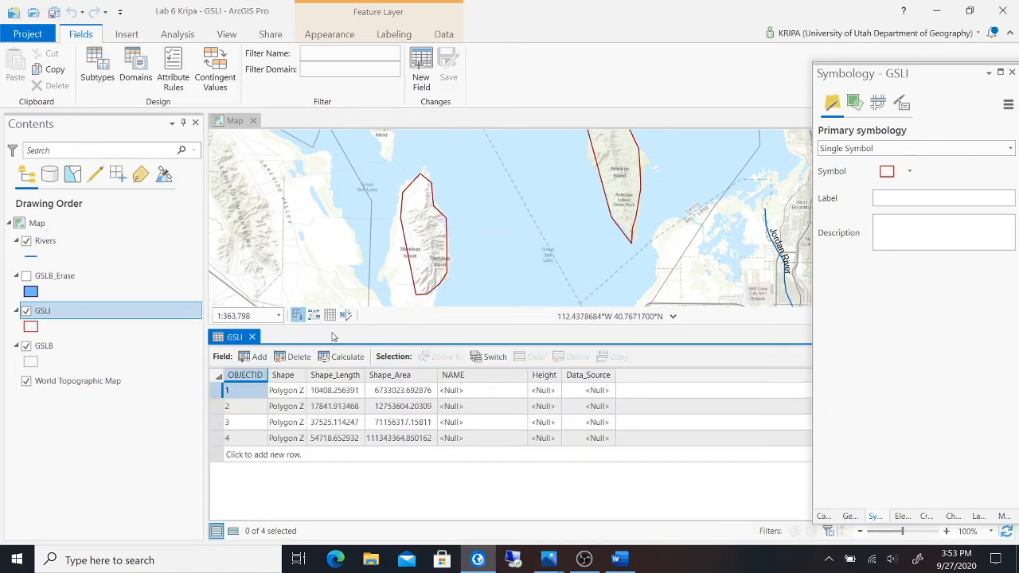
- Locate the OBJECTID 1 polygon on the map and set its NAME to Carrington Island
{"action": "left_click", "coordinate": [497, 396]}
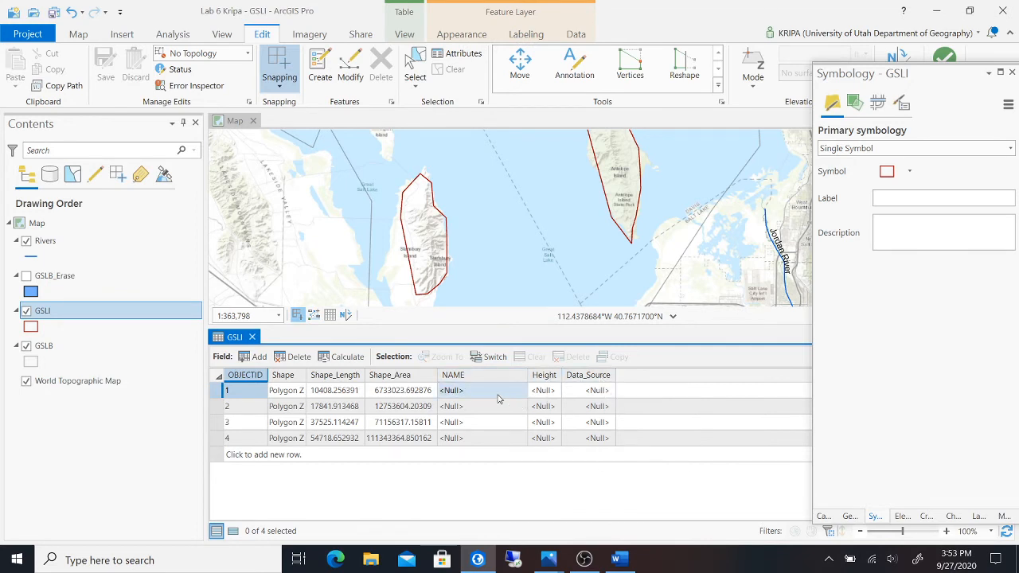
{"action": "left_click", "coordinate": [213, 390]}
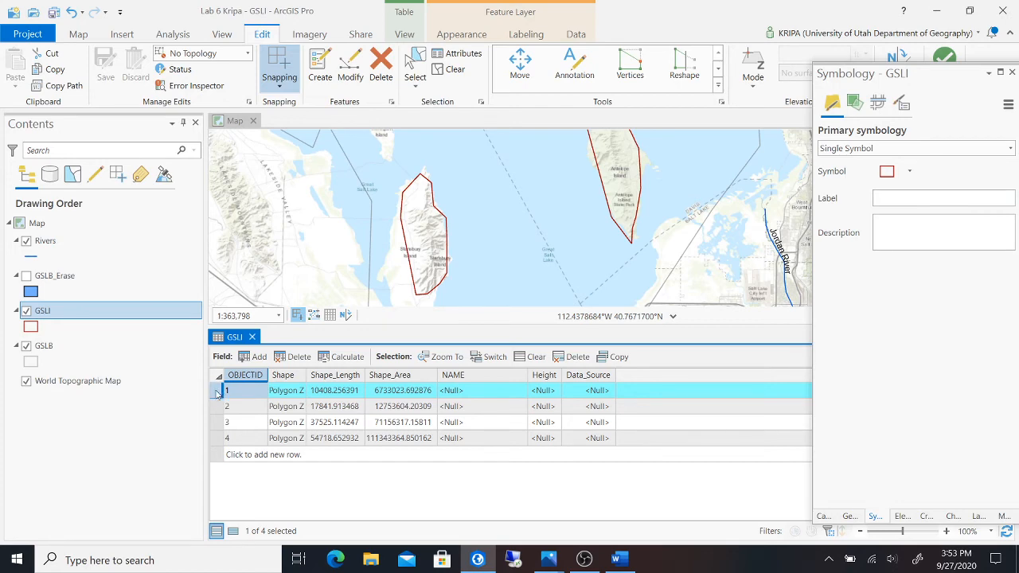
{"action": "scroll", "coordinate": [575, 268], "scroll_direction": "down", "scroll_amount": 3}
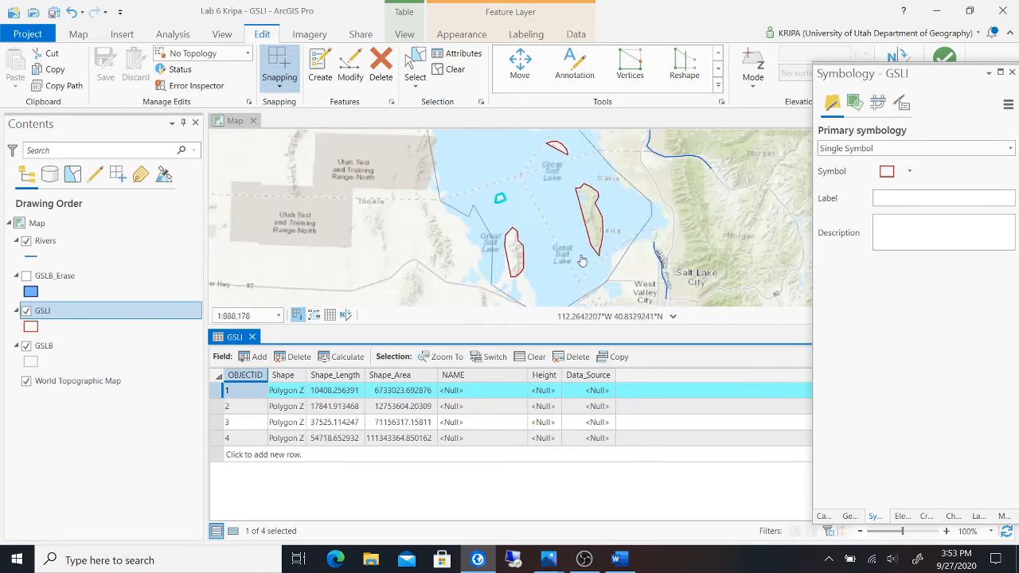
{"action": "scroll", "coordinate": [514, 209], "scroll_direction": "up", "scroll_amount": 4}
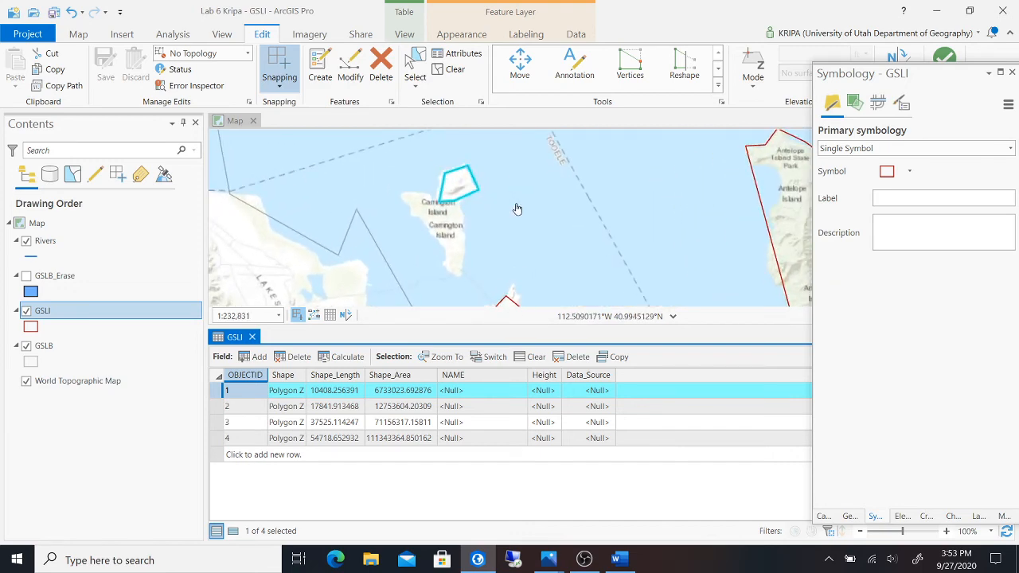
{"action": "double_click", "coordinate": [470, 391]}
{"action": "type", "text": "C"}
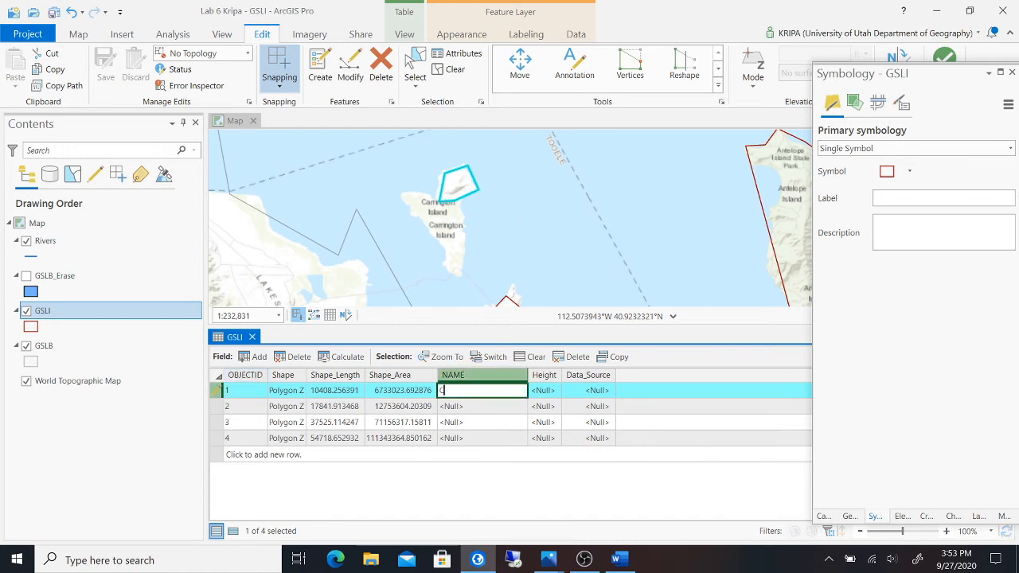
{"action": "type", "text": "arrington Island"}
- Set the Carrington Island record's Height to 4726, taken from the peak elevation label on the topographic basemap
{"action": "scroll", "coordinate": [443, 213], "scroll_direction": "up", "scroll_amount": 3}
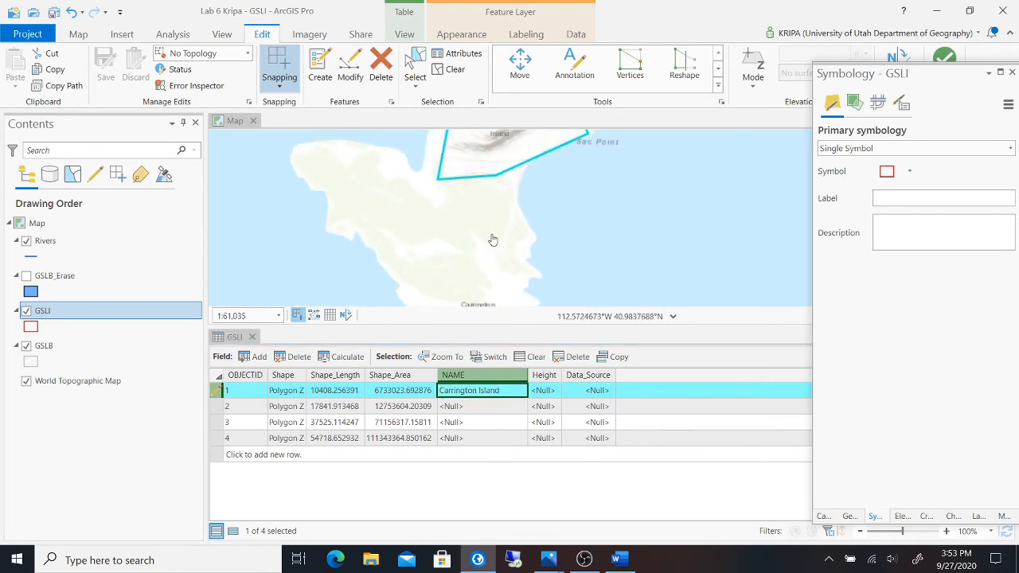
{"action": "left_click_drag", "start_coordinate": [585, 176], "coordinate": [530, 277]}
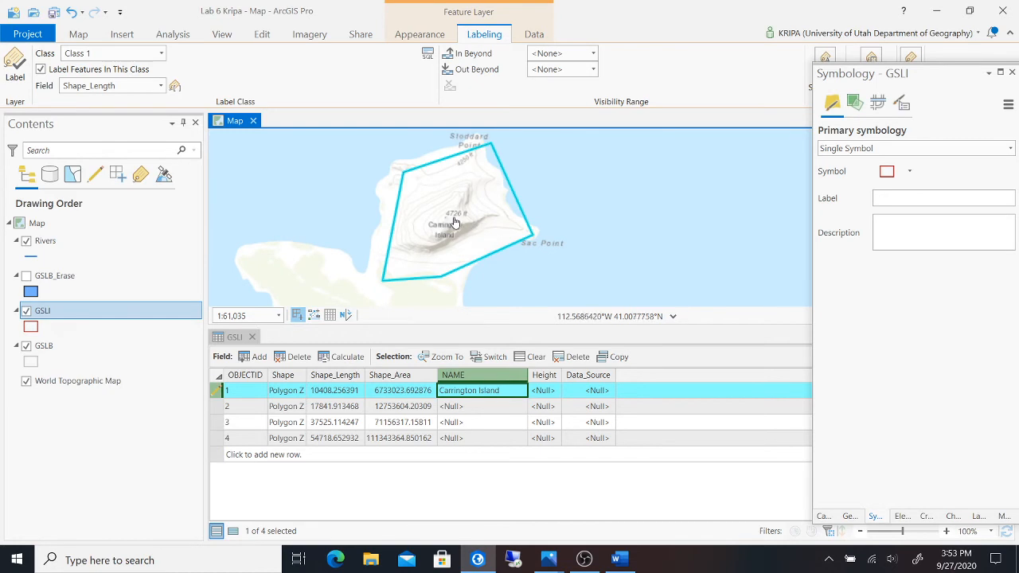
{"action": "double_click", "coordinate": [549, 391]}
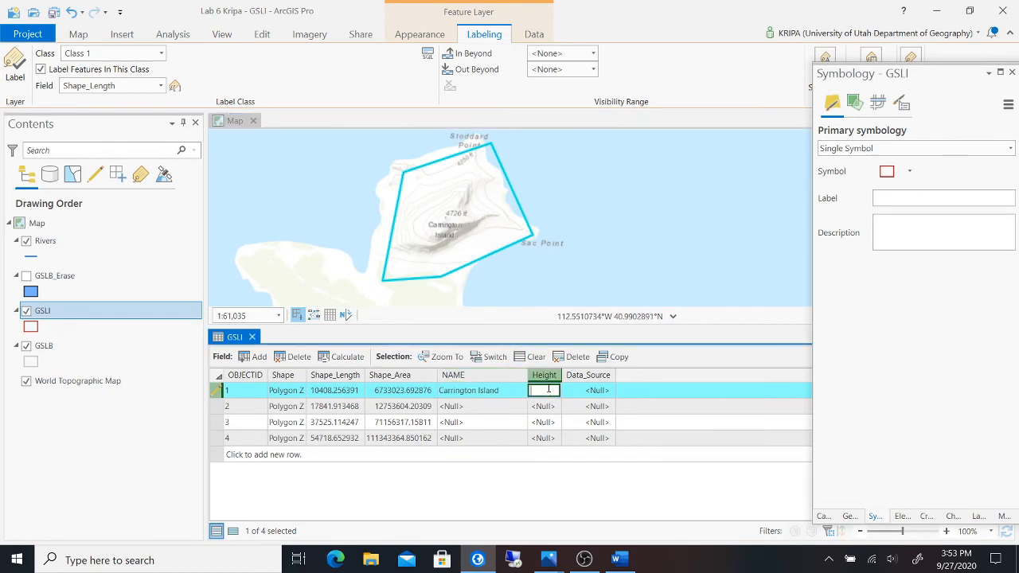
{"action": "type", "text": "4726"}
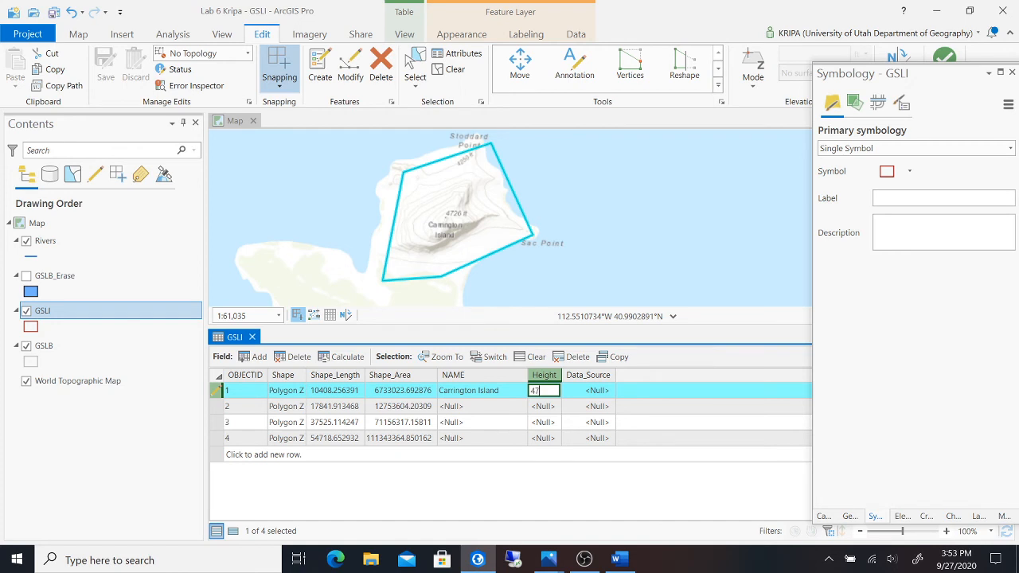
{"action": "left_click", "coordinate": [599, 390]}
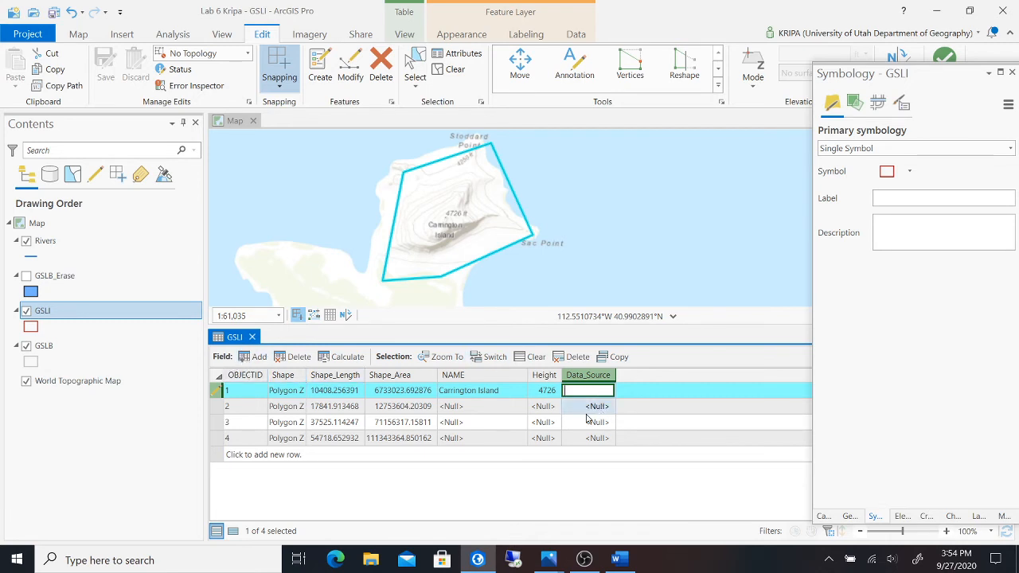
{"action": "left_click", "coordinate": [549, 407]}
{"action": "left_click", "coordinate": [586, 389]}
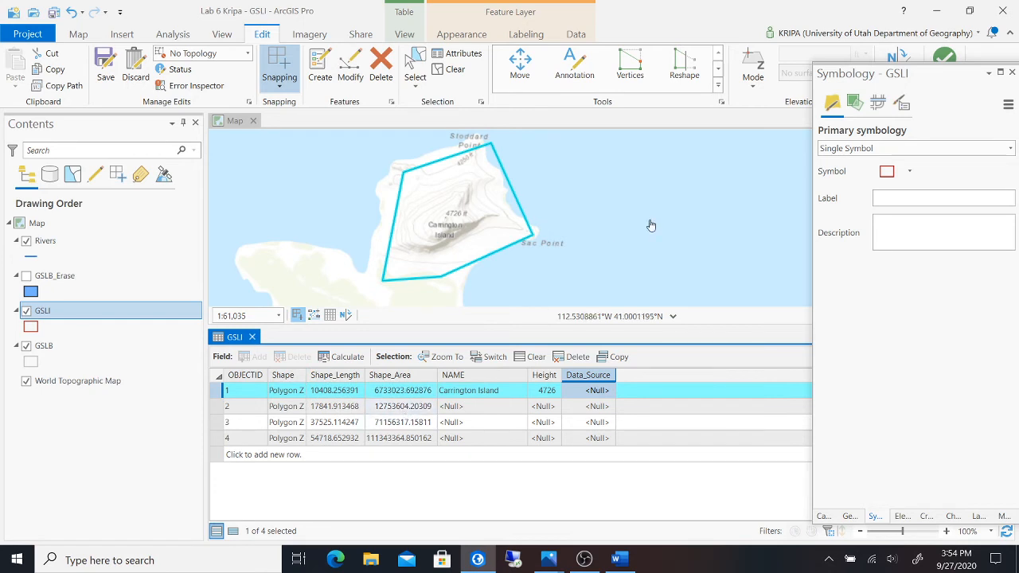
- Save all pending attribute edits and open the GSLI layer's field design view
{"action": "left_click", "coordinate": [117, 73]}
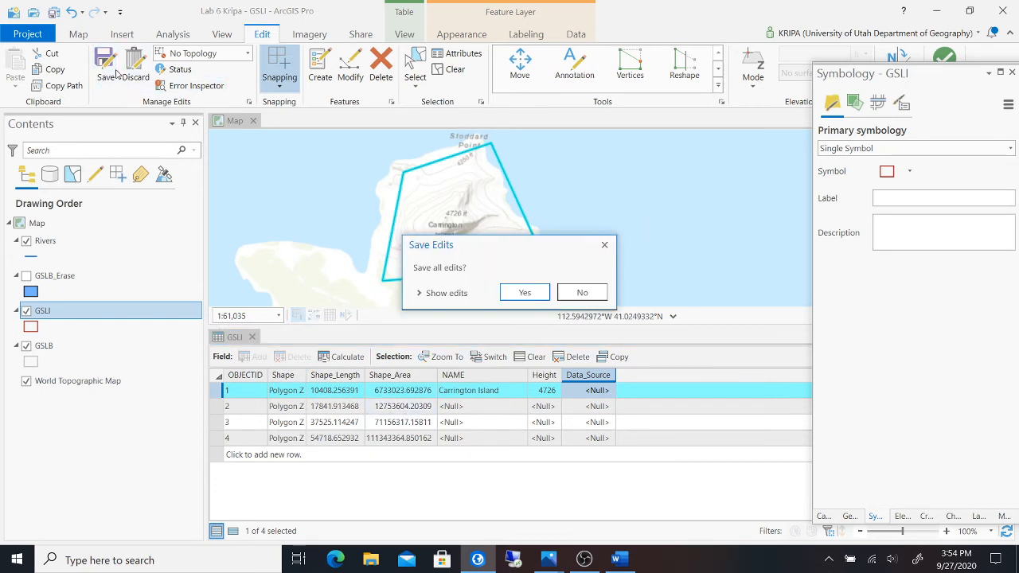
{"action": "left_click", "coordinate": [523, 292]}
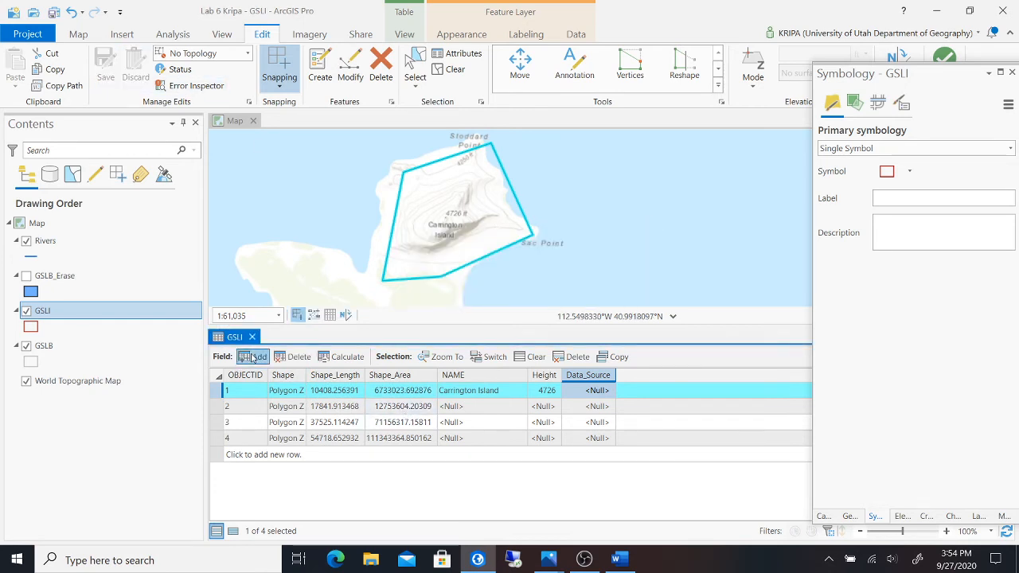
{"action": "left_click", "coordinate": [253, 357]}
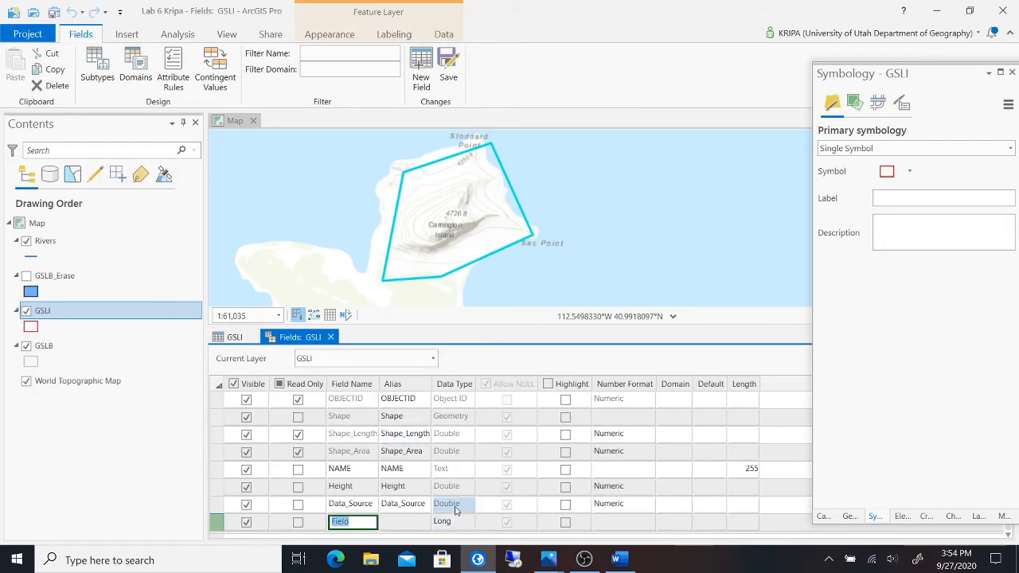
- Remove the unneeded blank field row from the end of the GSLI field list
{"action": "left_click", "coordinate": [455, 506]}
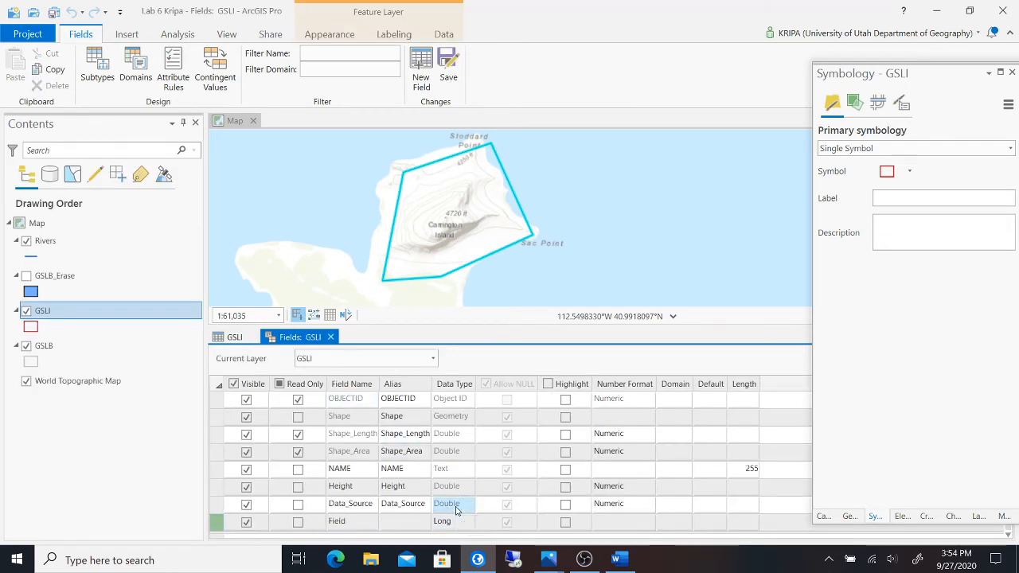
{"action": "right_click", "coordinate": [218, 526]}
{"action": "left_click", "coordinate": [253, 478]}
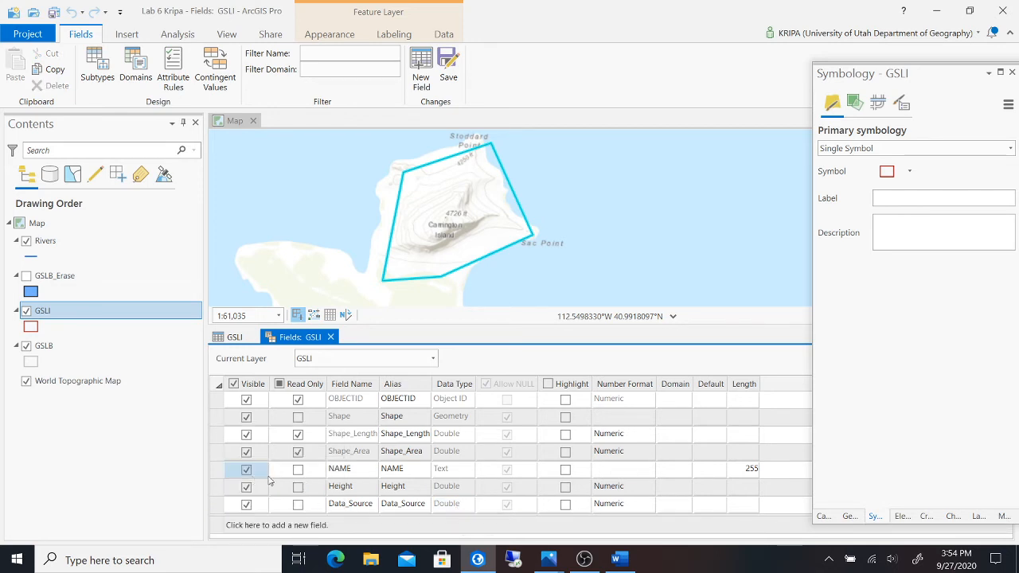
- Try to change the data type of the existing Data_Source field
{"action": "right_click", "coordinate": [450, 509]}
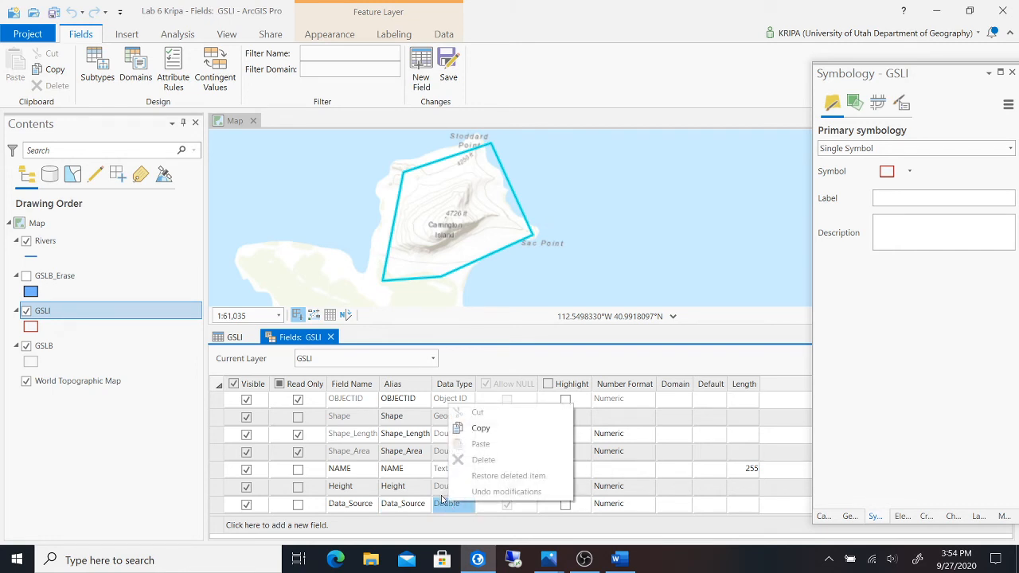
{"action": "left_click", "coordinate": [445, 508]}
{"action": "double_click", "coordinate": [417, 509]}
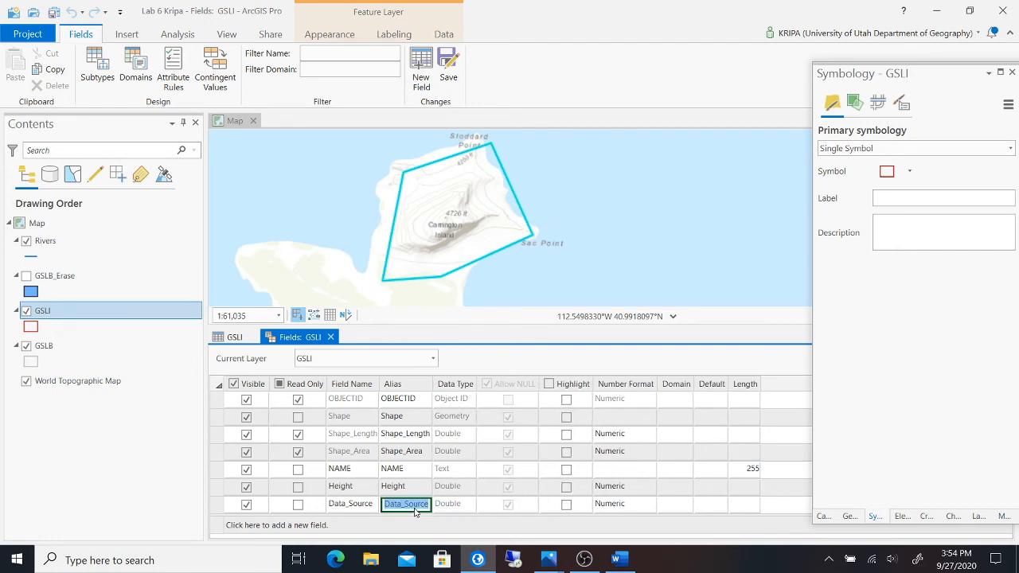
{"action": "left_click", "coordinate": [447, 510]}
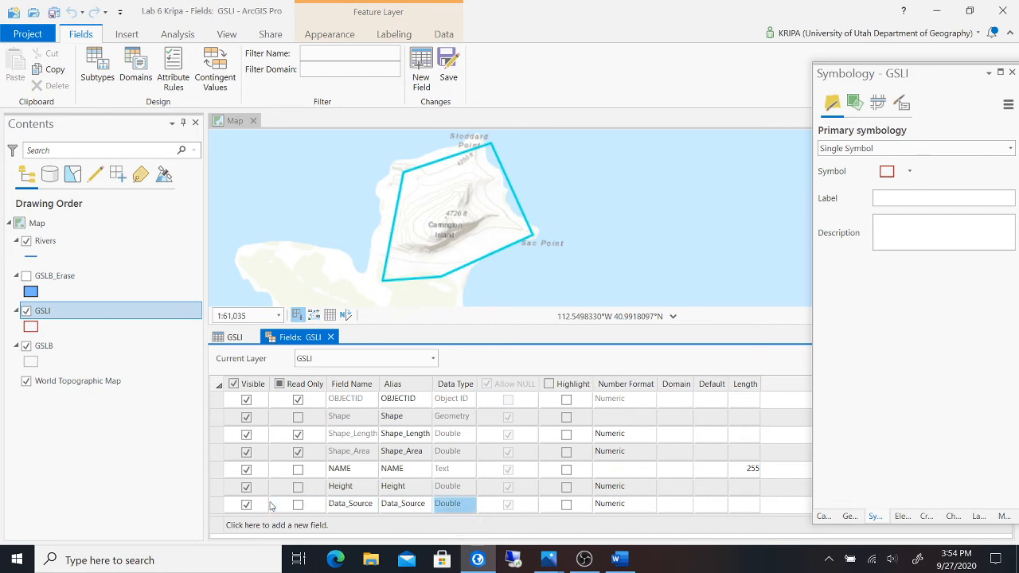
- Delete the Double-type Data_Source field and add a replacement with field name Dat_Source and alias Data_Source
{"action": "right_click", "coordinate": [220, 504]}
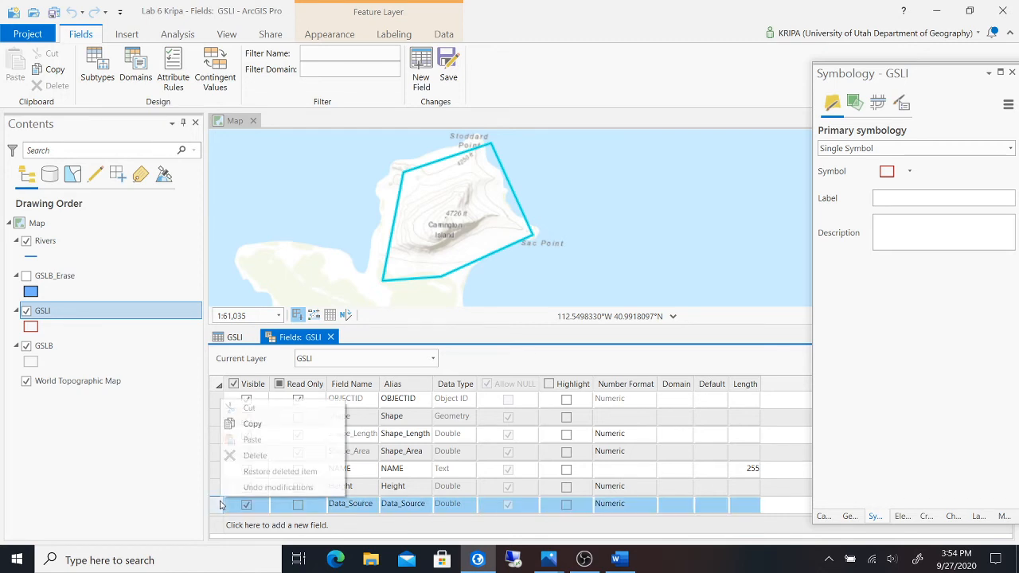
{"action": "left_click", "coordinate": [254, 460]}
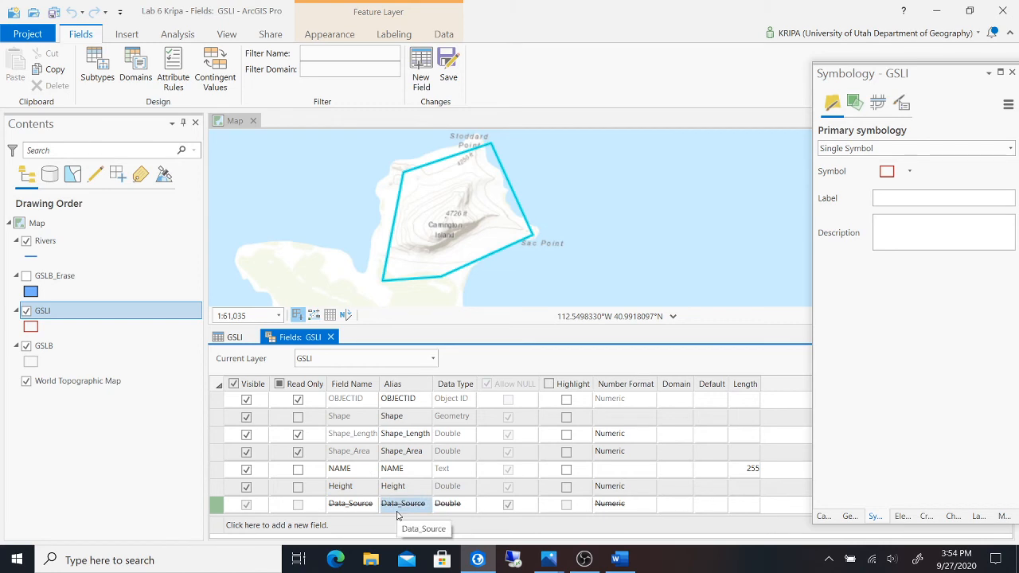
{"action": "left_click", "coordinate": [290, 525]}
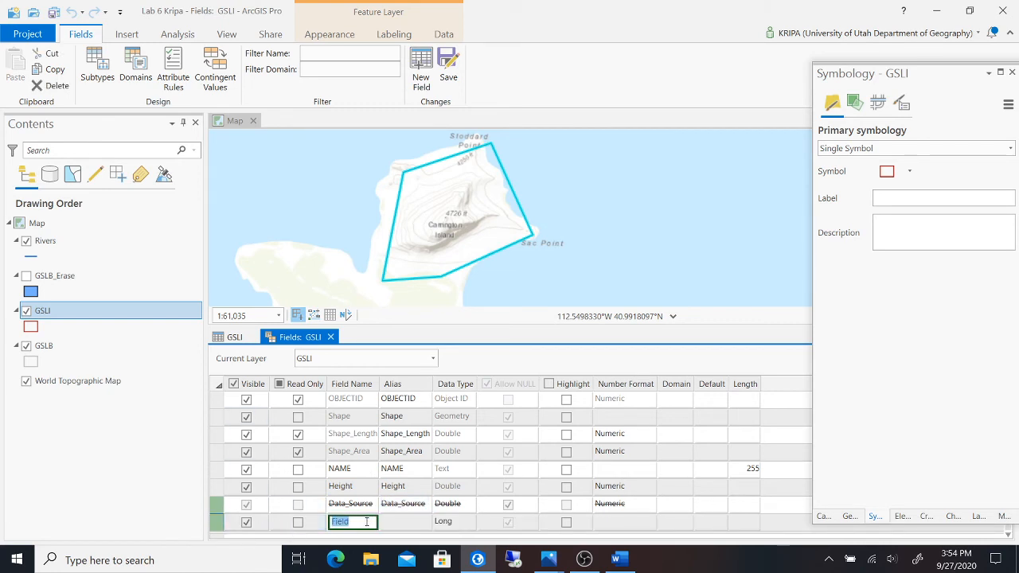
{"action": "type", "text": "Data"}
{"action": "key", "text": "BackSpace"}
{"action": "type", "text": "_Source"}
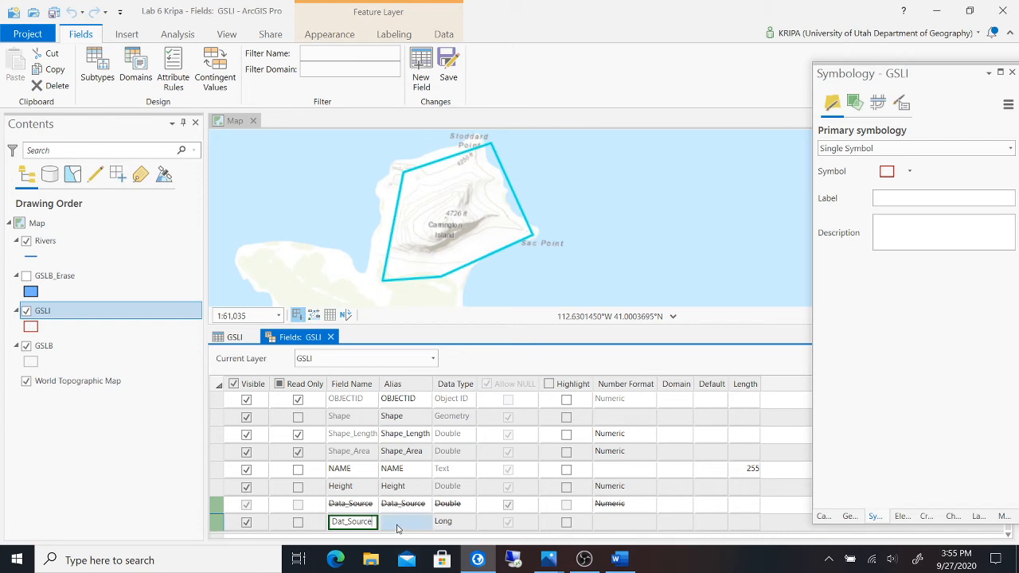
{"action": "left_click", "coordinate": [397, 528]}
{"action": "left_click", "coordinate": [397, 526]}
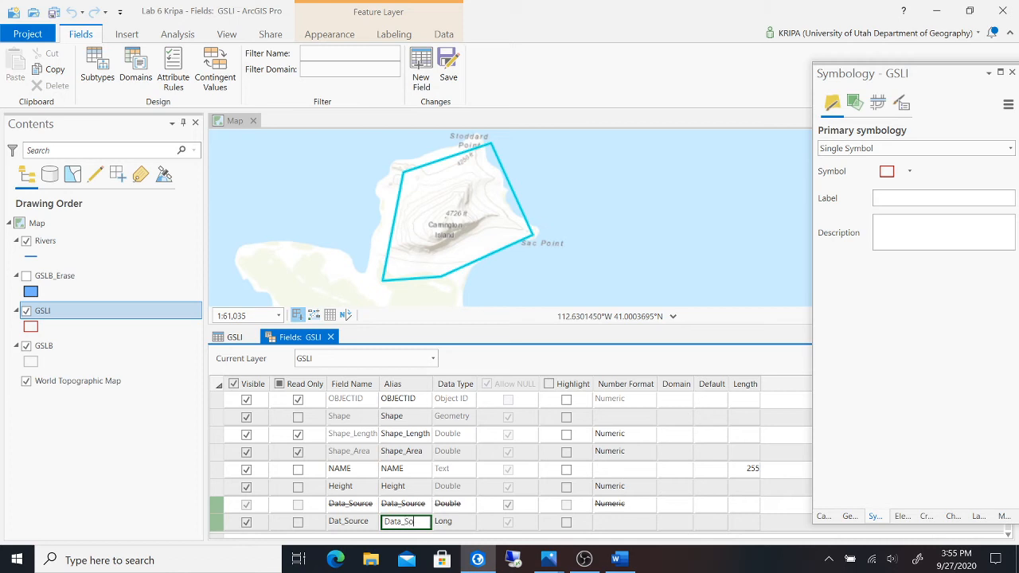
- Set the Dat_Source field's data type to Text and save the GSLI field changes
{"action": "left_click", "coordinate": [442, 525]}
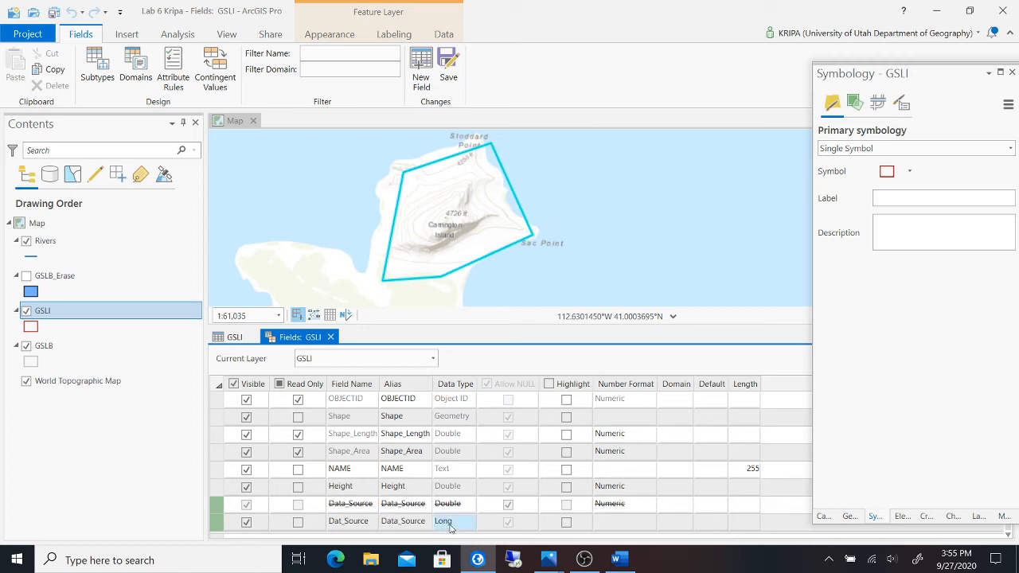
{"action": "left_click", "coordinate": [461, 527]}
{"action": "left_click", "coordinate": [470, 523]}
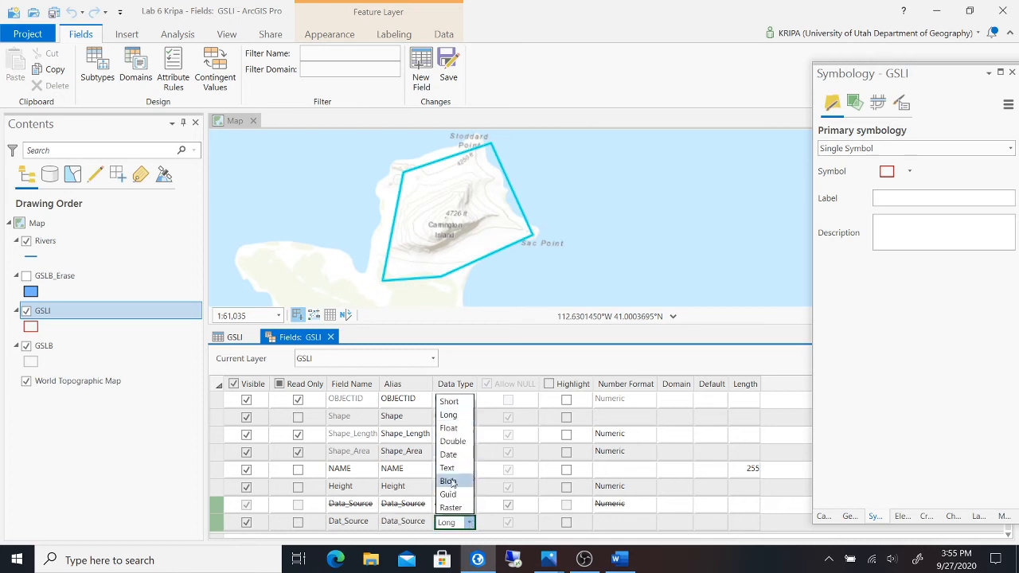
{"action": "left_click", "coordinate": [448, 508]}
{"action": "scroll", "coordinate": [692, 495], "scroll_direction": "down", "scroll_amount": 1}
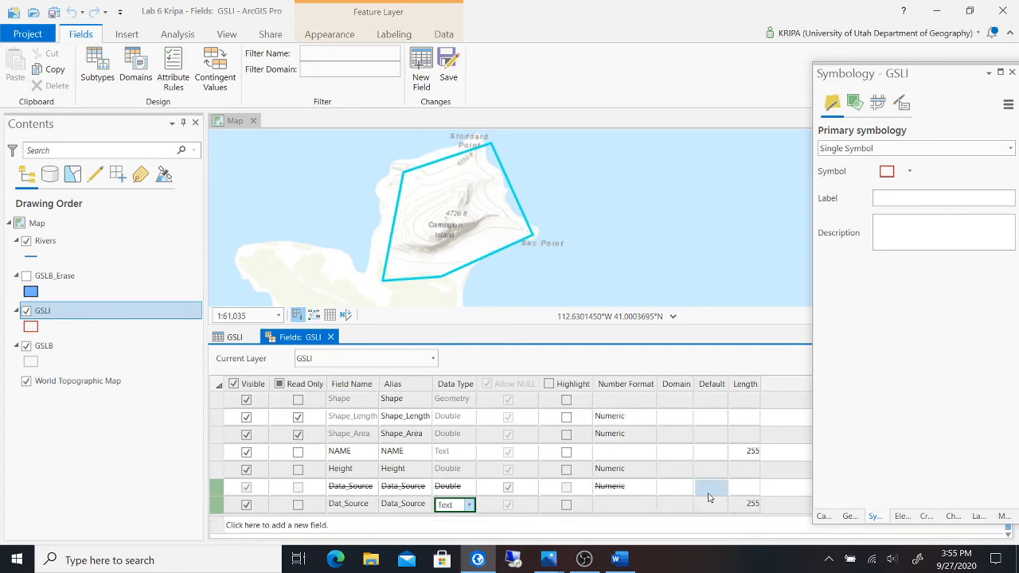
{"action": "left_click", "coordinate": [455, 61]}
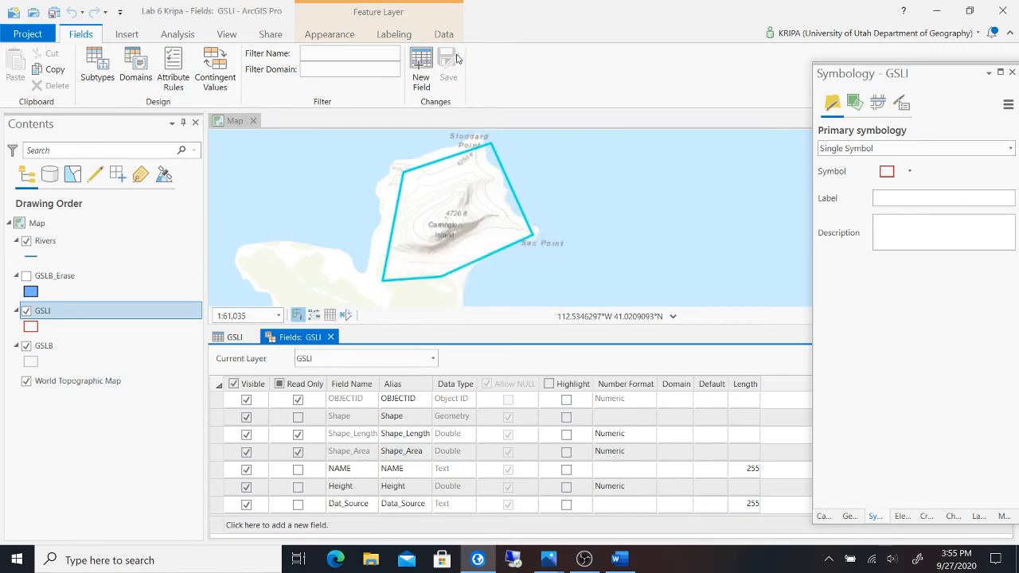
- Return to the GSLI attribute table and set the Carrington Island record's Data_Source to ArcGIS
{"action": "left_click", "coordinate": [234, 337]}
{"action": "left_click", "coordinate": [581, 391]}
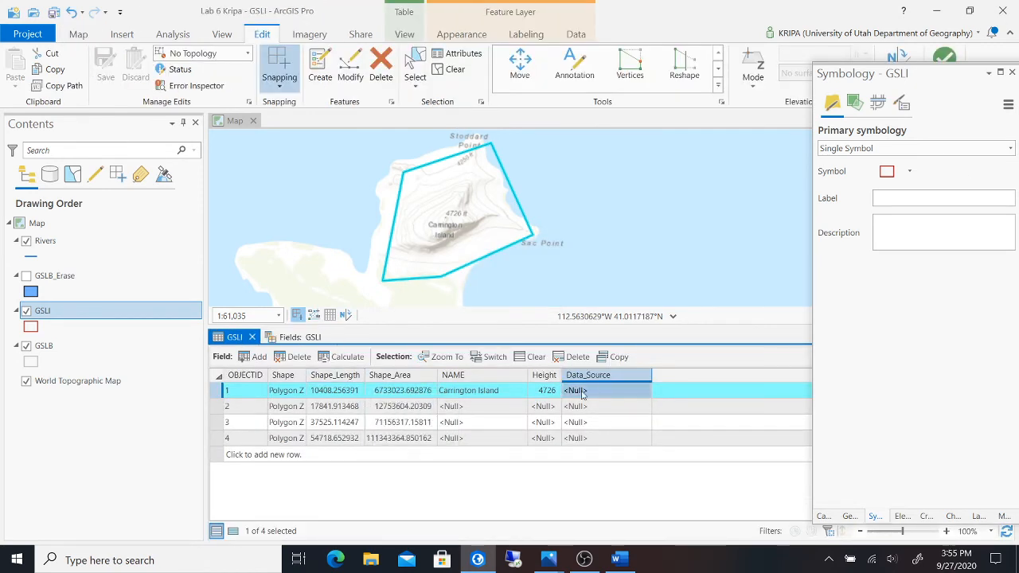
{"action": "left_click", "coordinate": [591, 390]}
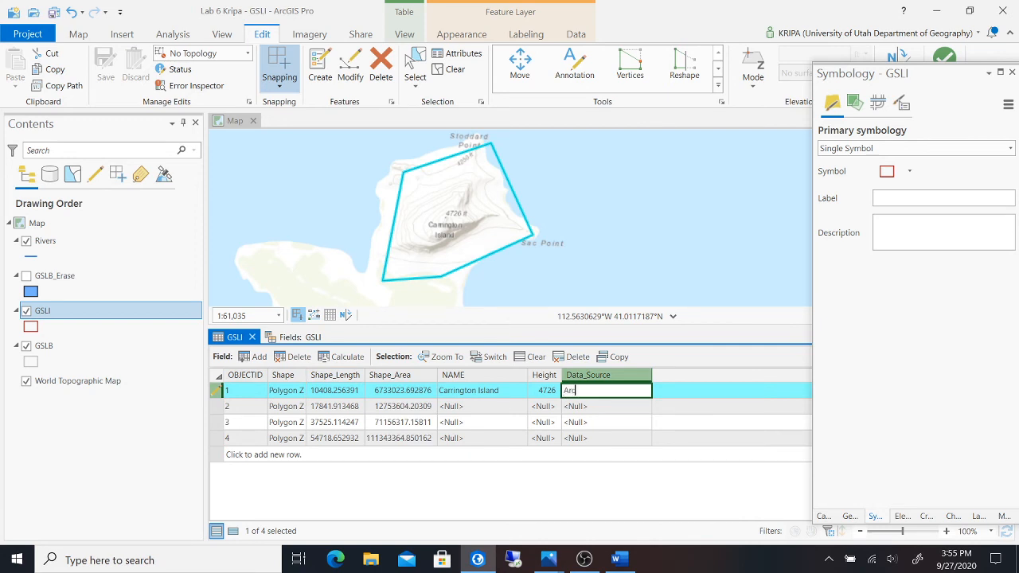
{"action": "left_click", "coordinate": [589, 406]}
{"action": "left_click", "coordinate": [589, 406]}
- Copy the Data_Source value ArcGIS from the first record into the records with OBJECTID 2, 3 and 4
{"action": "left_click", "coordinate": [594, 391]}
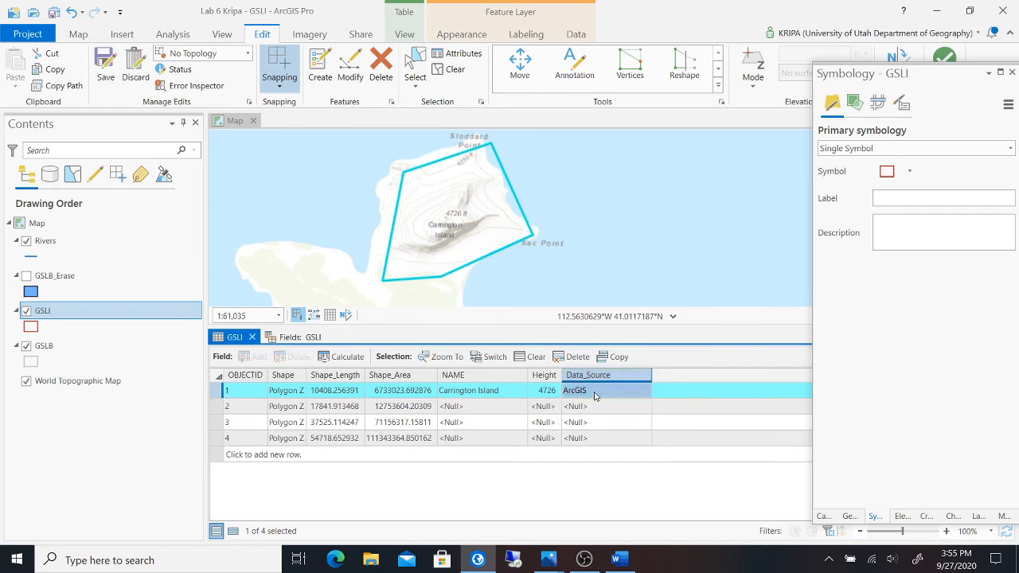
{"action": "left_click", "coordinate": [594, 391]}
{"action": "key", "text": "ctrl+c"}
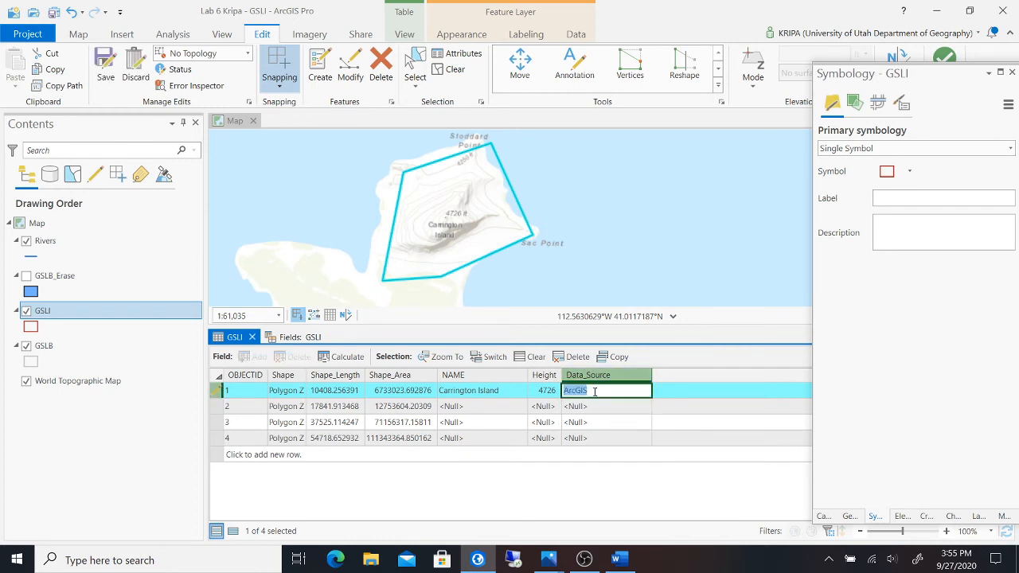
{"action": "left_click", "coordinate": [598, 402]}
{"action": "left_click", "coordinate": [599, 403]}
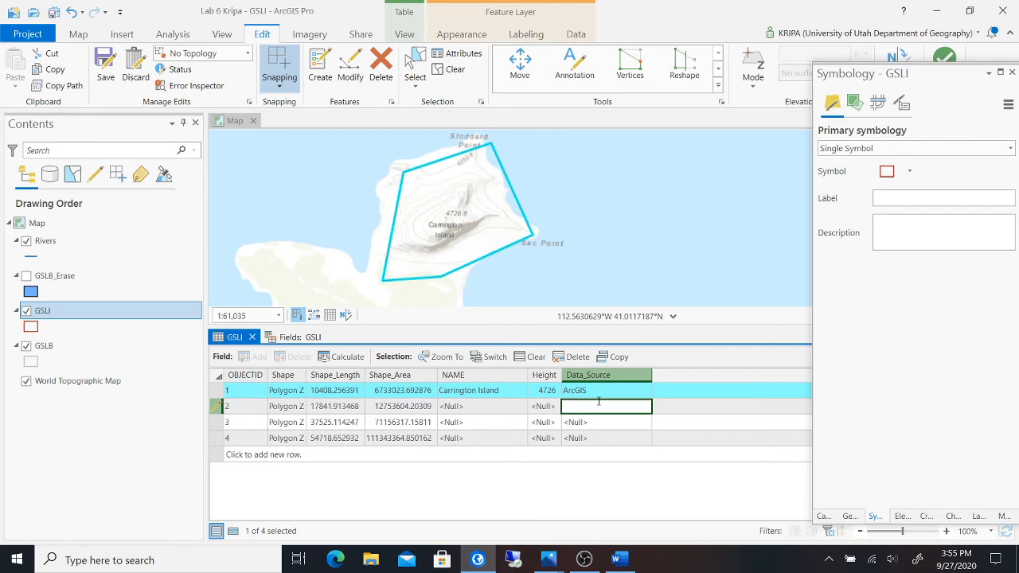
{"action": "key", "text": "ctrl+v"}
{"action": "left_click", "coordinate": [596, 423]}
{"action": "left_click", "coordinate": [596, 423]}
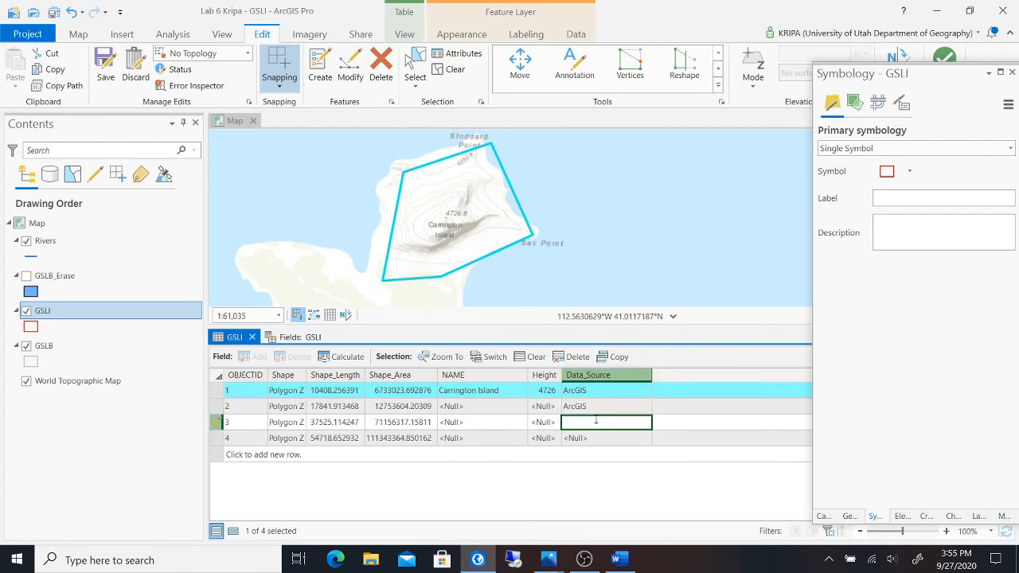
{"action": "key", "text": "ctrl+v"}
{"action": "left_click", "coordinate": [591, 434]}
{"action": "left_click", "coordinate": [591, 433]}
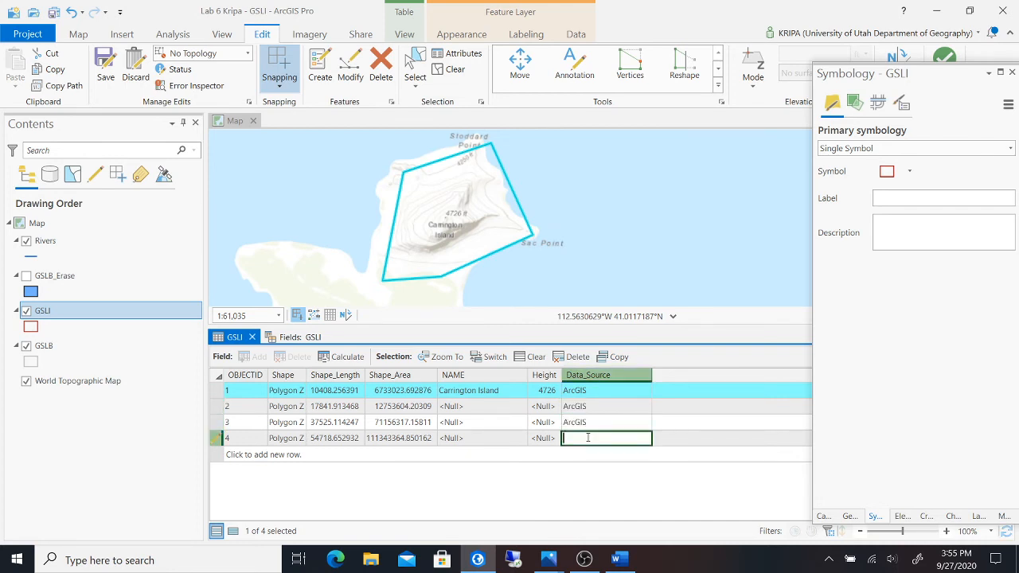
{"action": "key", "text": "ctrl+v"}
{"action": "left_click", "coordinate": [513, 408]}
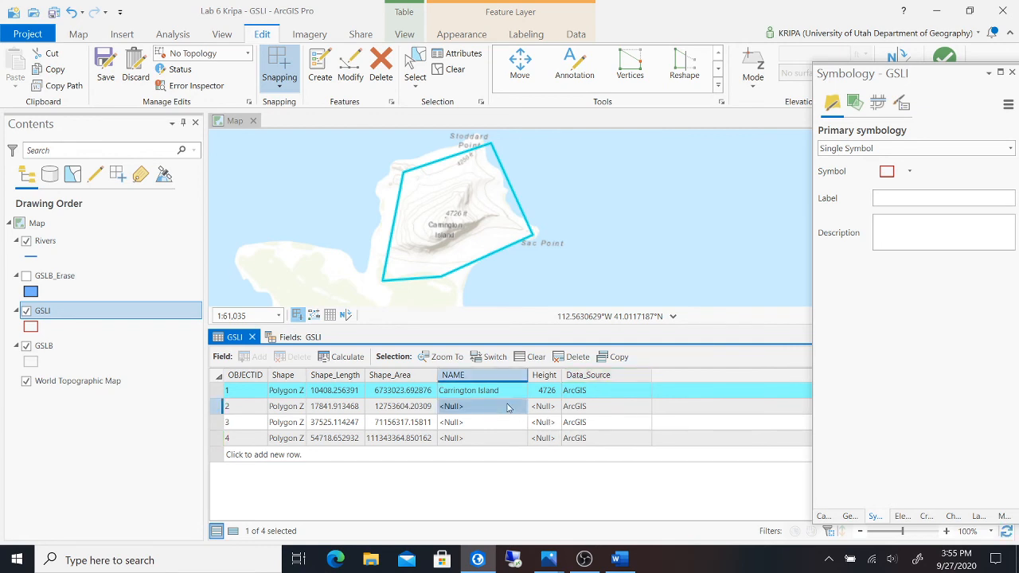
- Clear the selection, locate the OBJECTID 4 polygon on the map and set its NAME to Antelope Island
{"action": "left_click", "coordinate": [450, 69]}
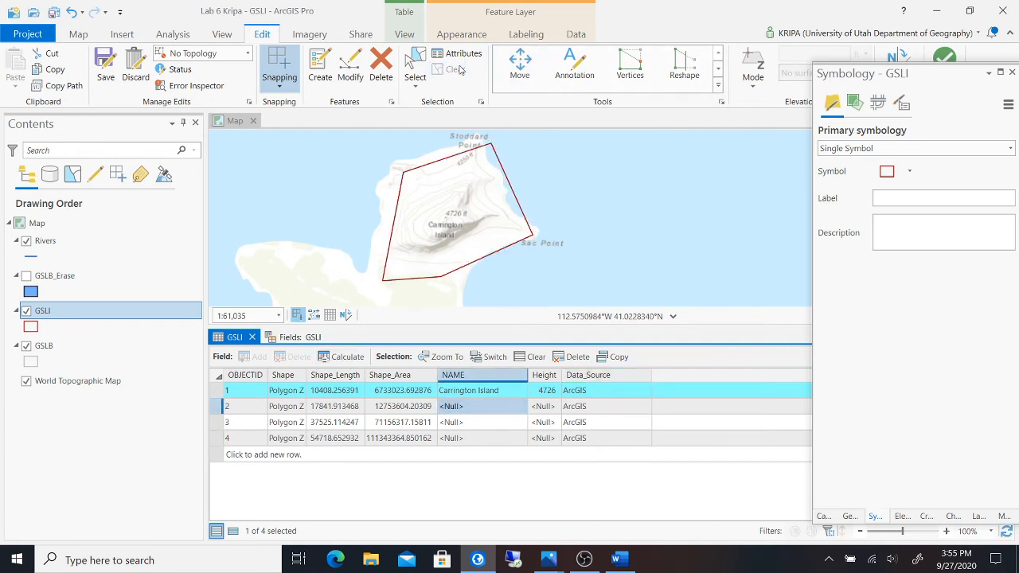
{"action": "double_click", "coordinate": [226, 437]}
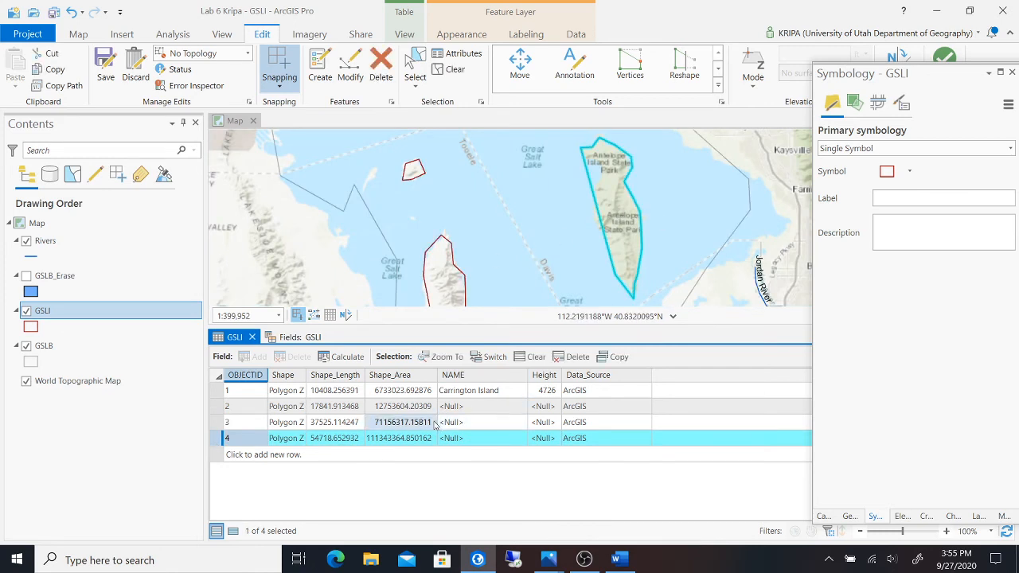
{"action": "double_click", "coordinate": [471, 440]}
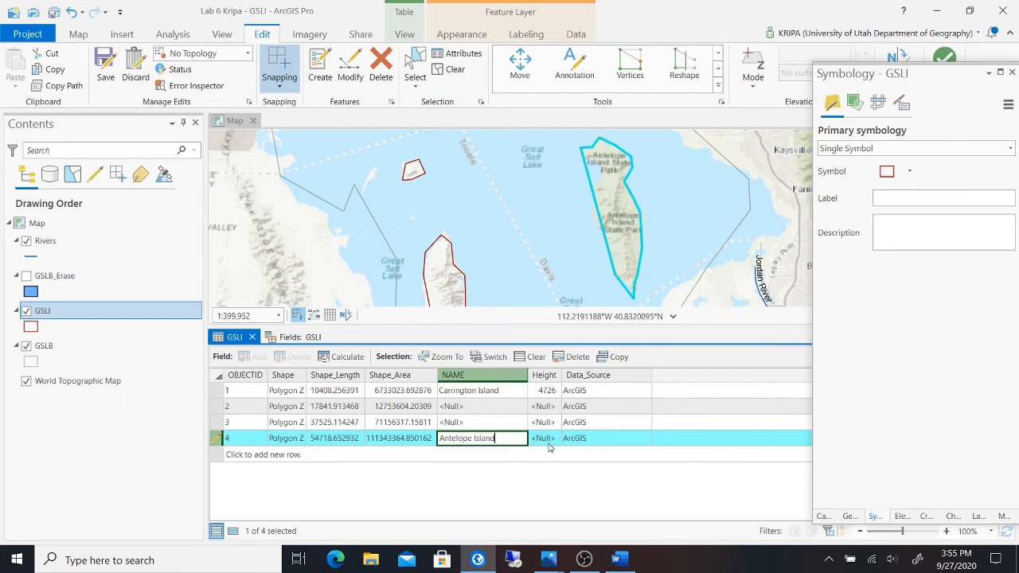
- Set the Antelope Island record's Height to 6586 and save all edits
{"action": "double_click", "coordinate": [551, 437]}
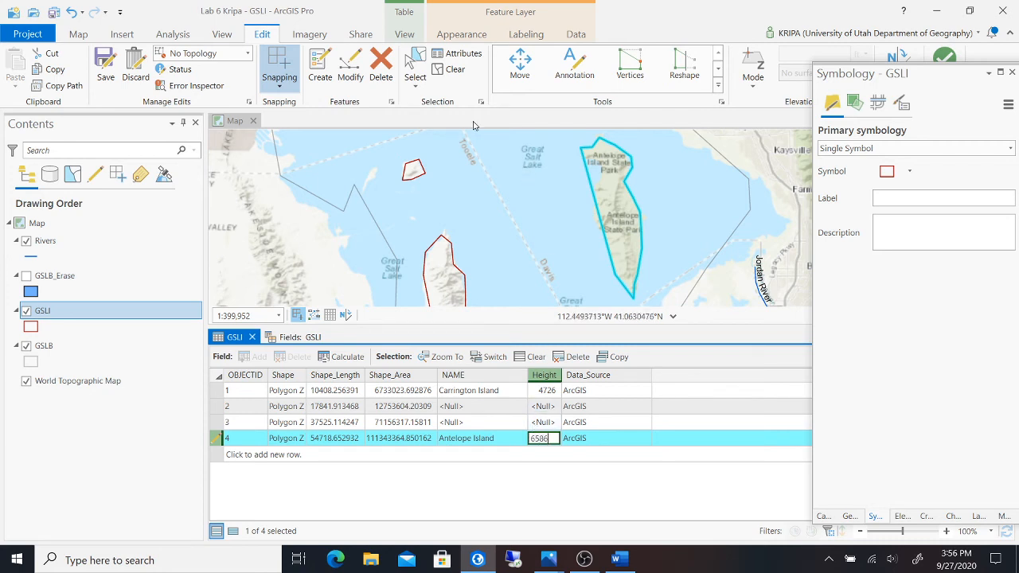
{"action": "left_click", "coordinate": [106, 72]}
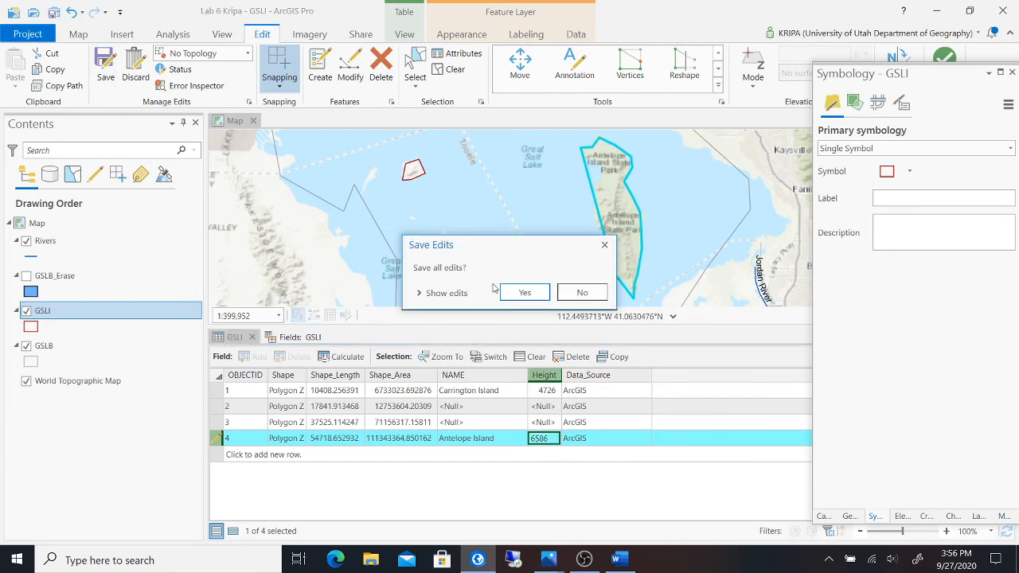
{"action": "left_click", "coordinate": [524, 293]}
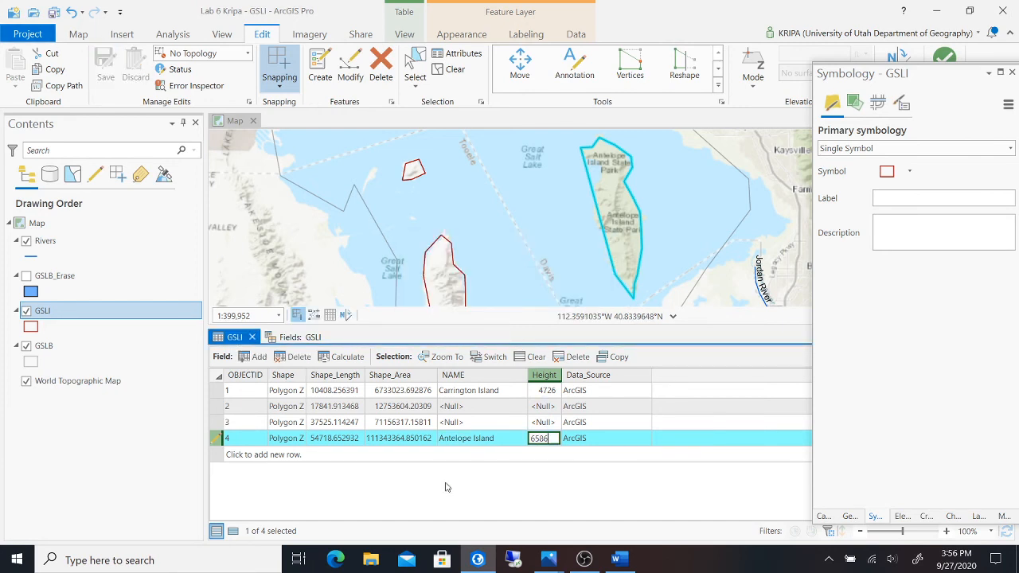
- Zoom the map to the OBJECTID 3 polygon and make it the only selected record in the GSLI table
{"action": "double_click", "coordinate": [217, 427]}
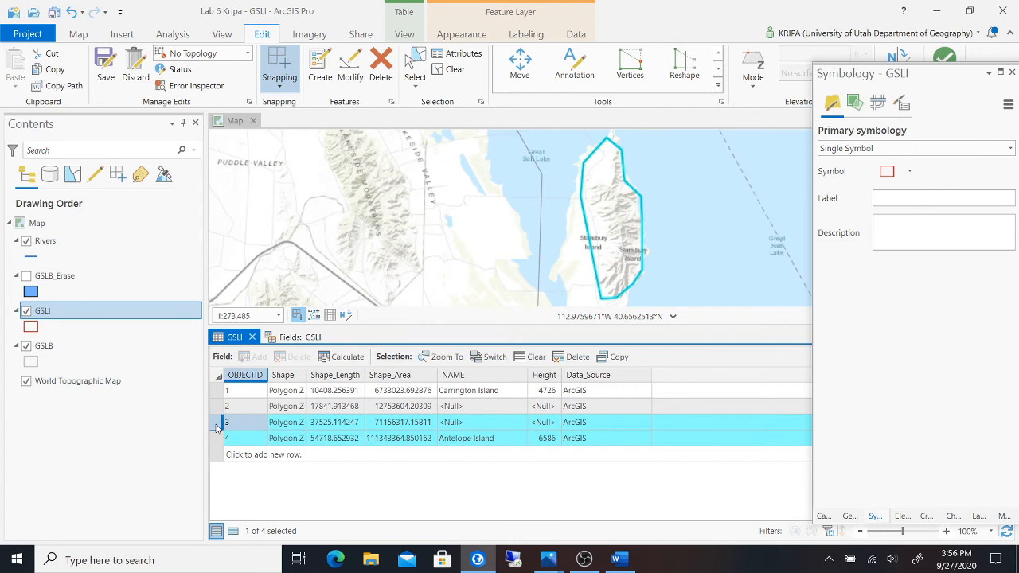
{"action": "left_click", "coordinate": [217, 440]}
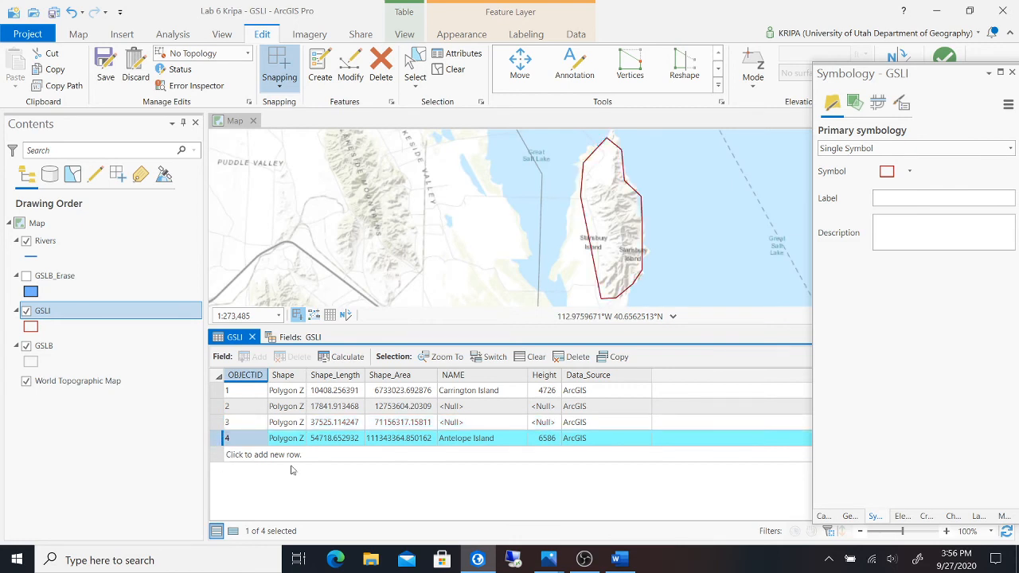
{"action": "left_click", "coordinate": [452, 69]}
{"action": "left_click", "coordinate": [217, 423]}
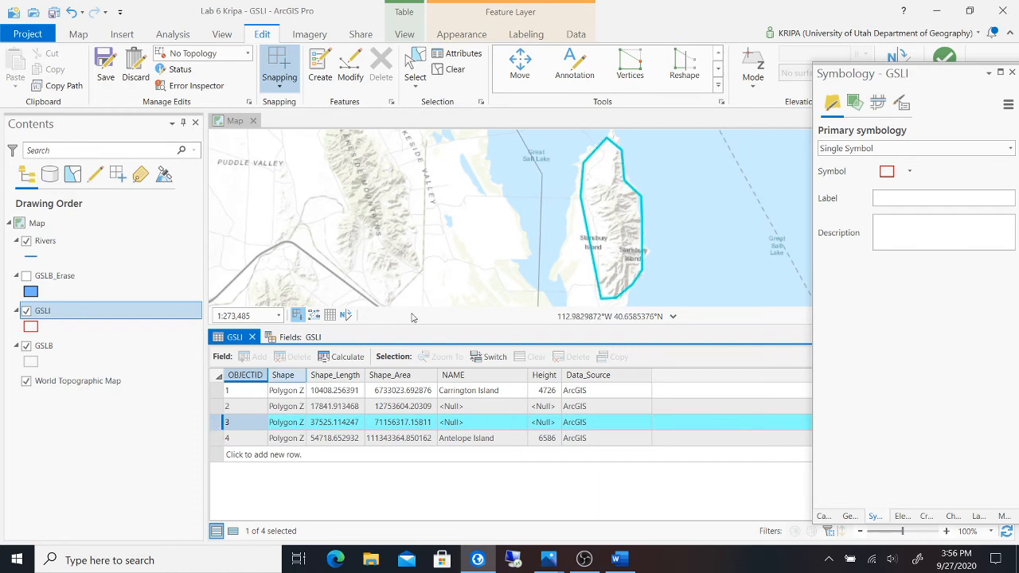
- Identify the selected island from the basemap labels and set the OBJECTID 3 record's NAME to Stansbury Island
{"action": "scroll", "coordinate": [573, 253], "scroll_direction": "down", "scroll_amount": 3}
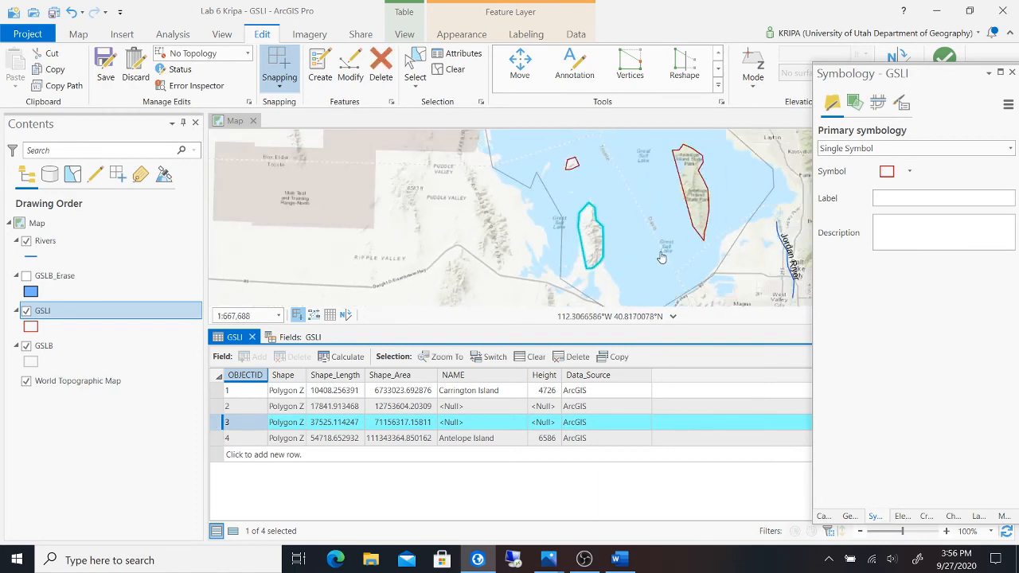
{"action": "scroll", "coordinate": [637, 247], "scroll_direction": "up", "scroll_amount": 4}
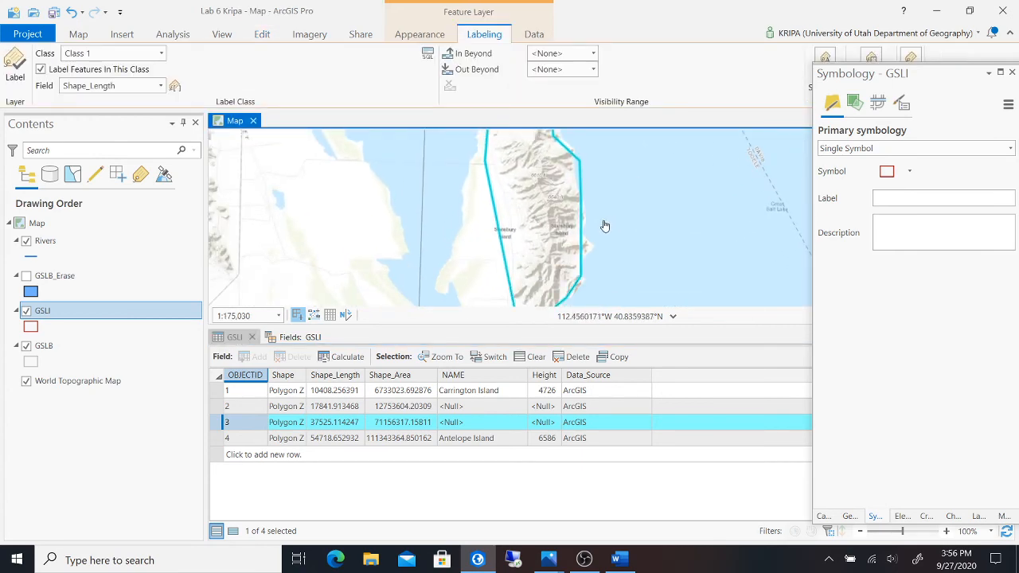
{"action": "scroll", "coordinate": [529, 250], "scroll_direction": "up", "scroll_amount": 3}
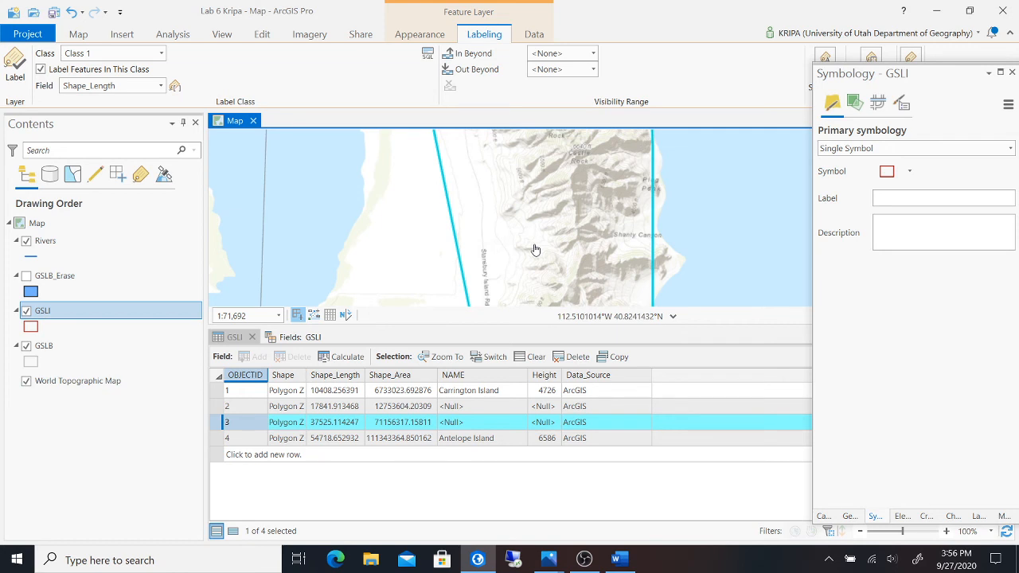
{"action": "scroll", "coordinate": [538, 252], "scroll_direction": "up", "scroll_amount": 1}
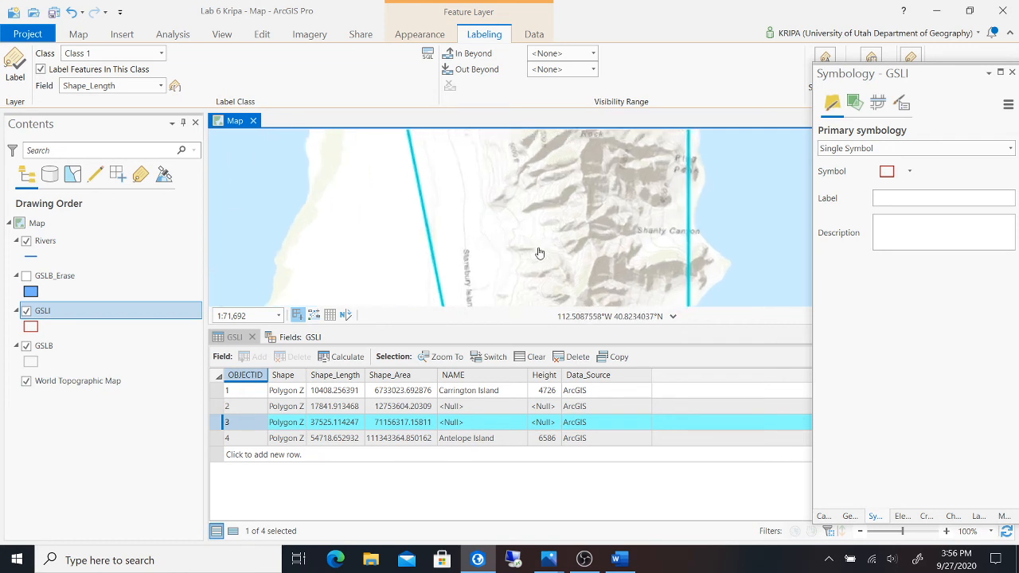
{"action": "scroll", "coordinate": [521, 247], "scroll_direction": "up", "scroll_amount": 1}
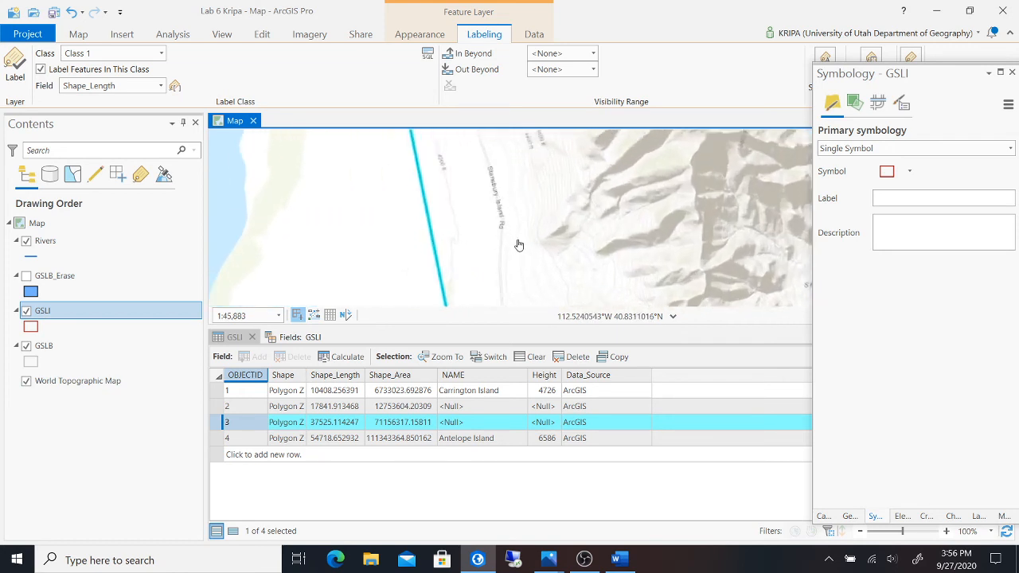
{"action": "scroll", "coordinate": [516, 231], "scroll_direction": "up", "scroll_amount": 2}
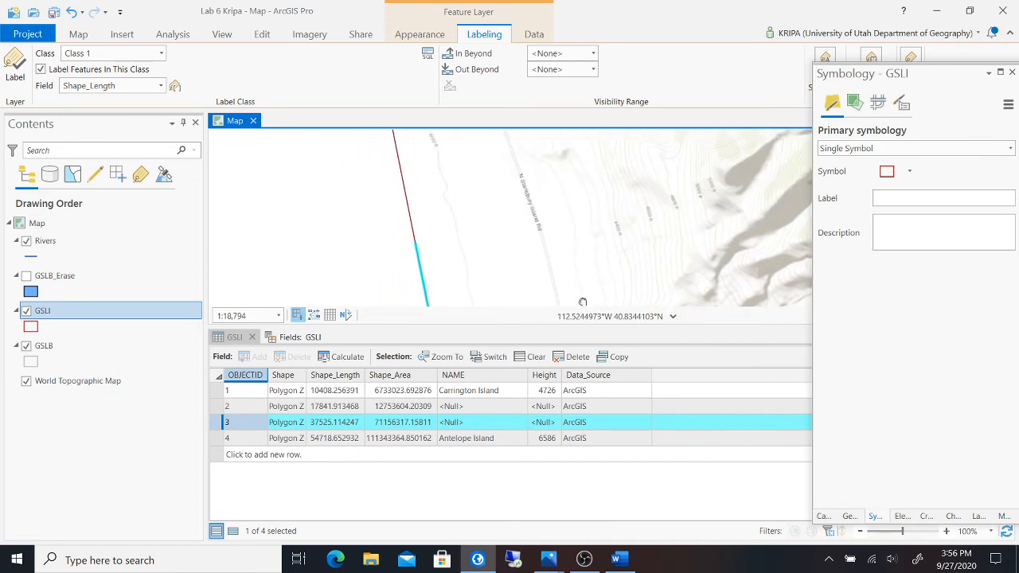
{"action": "left_click_drag", "start_coordinate": [583, 302], "coordinate": [579, 288]}
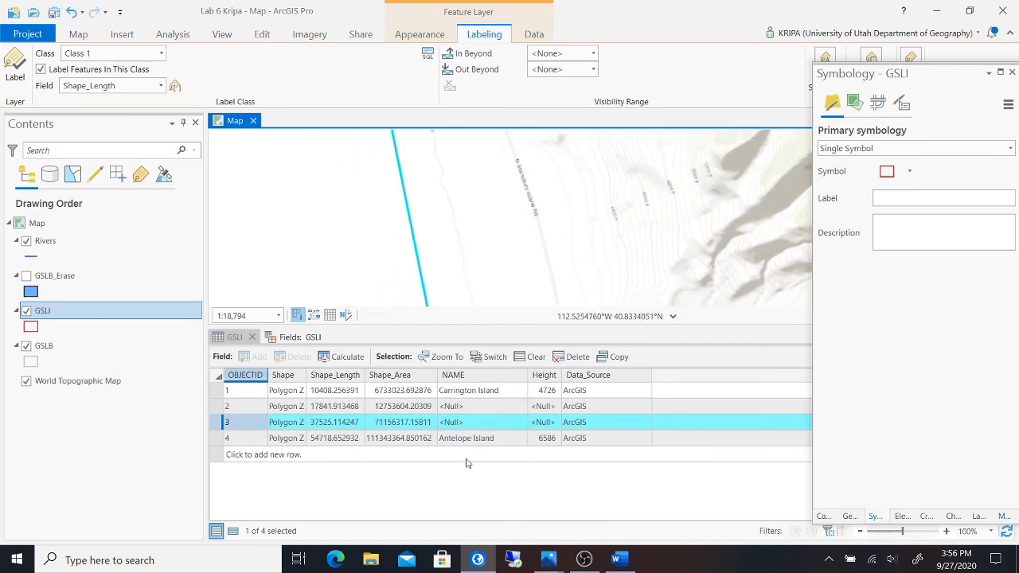
{"action": "left_click", "coordinate": [463, 422]}
{"action": "type", "text": "Stansbury Island"}
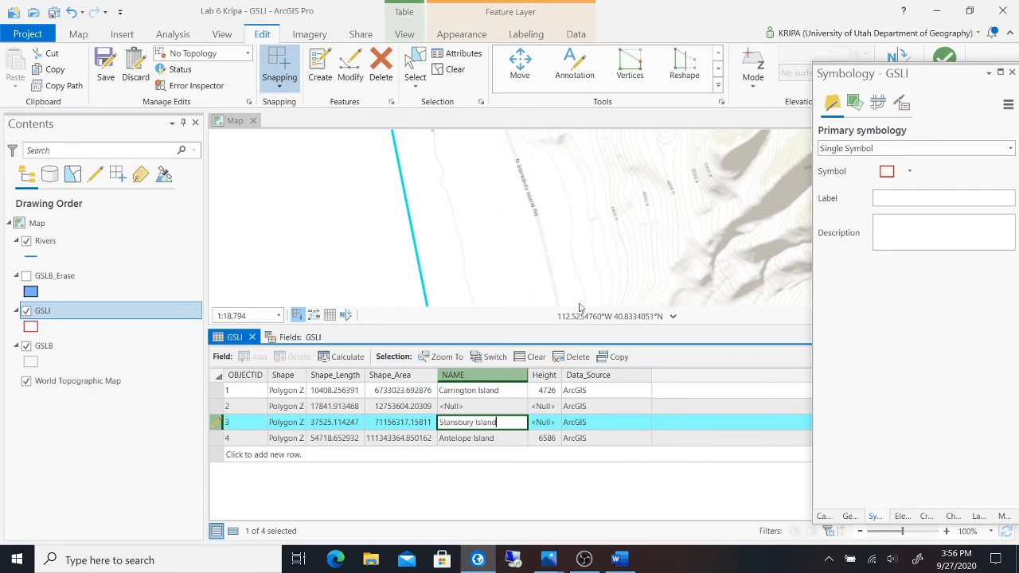
- Find Stansbury Island's highest spot elevation near Castle Rock on the basemap and set its Height to 6640
{"action": "scroll", "coordinate": [794, 253], "scroll_direction": "down", "scroll_amount": 2}
{"action": "left_click", "coordinate": [760, 203]}
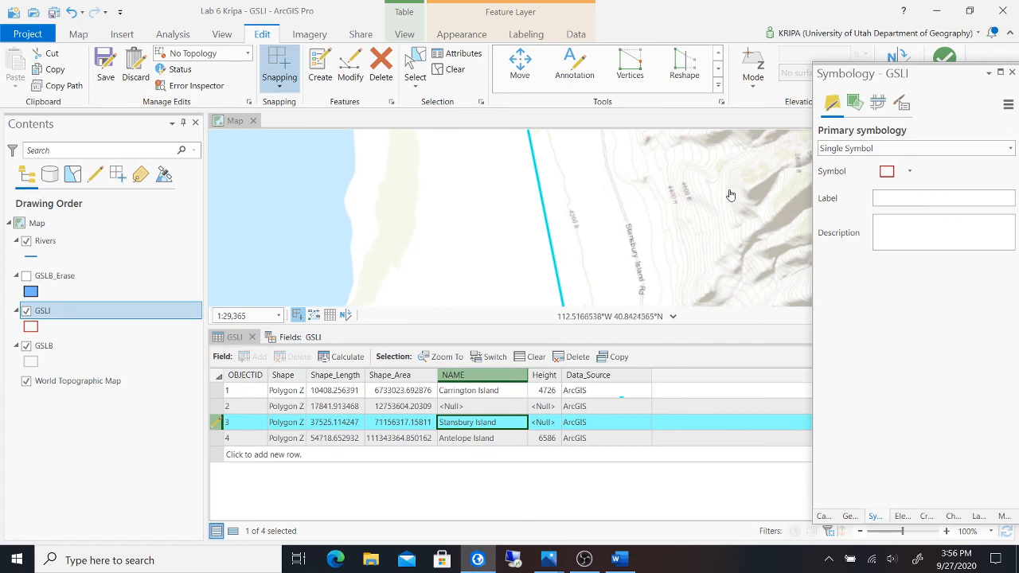
{"action": "left_click_drag", "start_coordinate": [731, 195], "coordinate": [425, 253]}
{"action": "left_click_drag", "start_coordinate": [680, 227], "coordinate": [434, 257]}
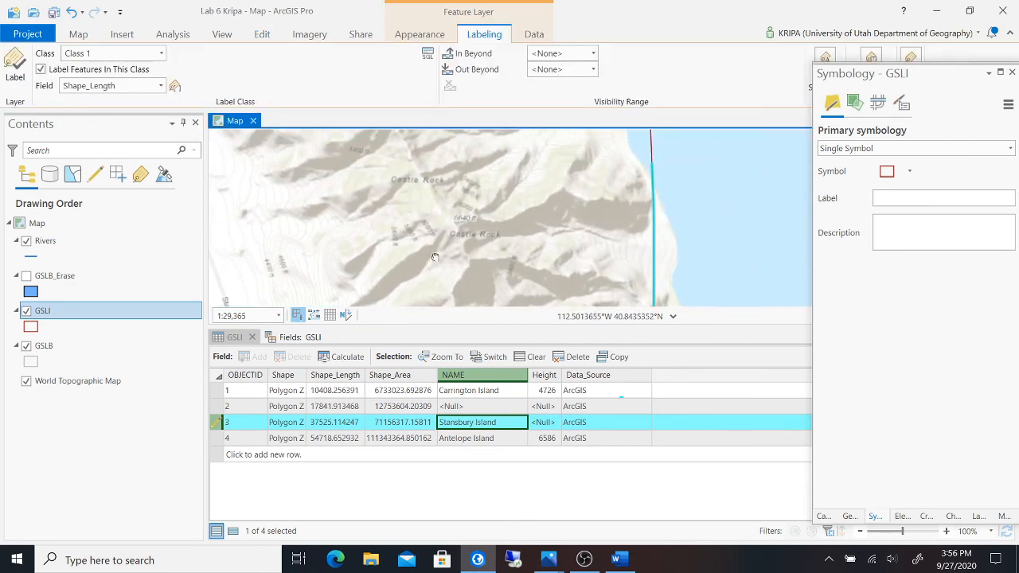
{"action": "double_click", "coordinate": [538, 423]}
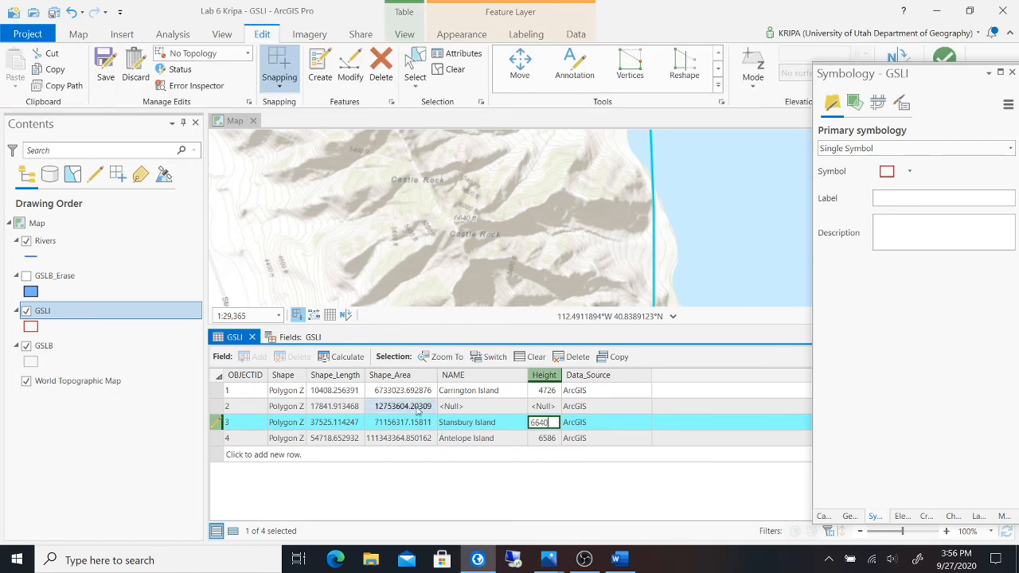
- Clear the selection, locate the OBJECTID 2 polygon on the map and set its NAME to Fremond Island
{"action": "double_click", "coordinate": [463, 406]}
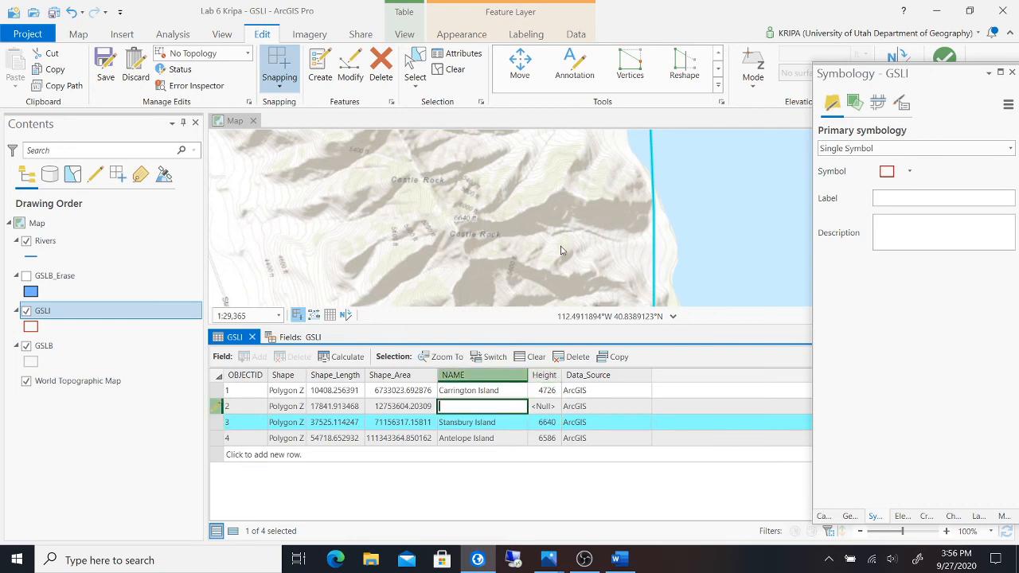
{"action": "left_click", "coordinate": [451, 69]}
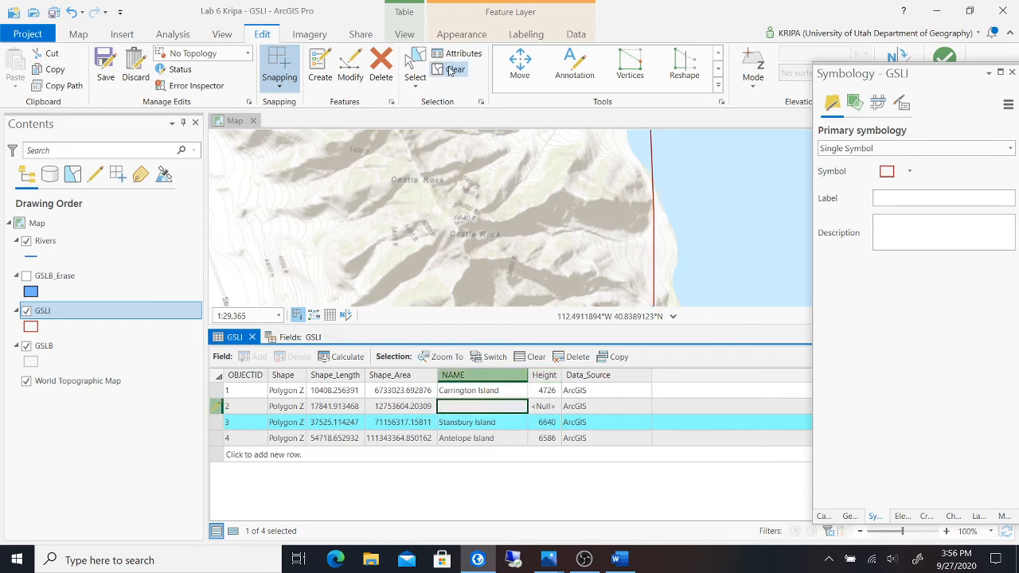
{"action": "scroll", "coordinate": [606, 175], "scroll_direction": "down", "scroll_amount": 5}
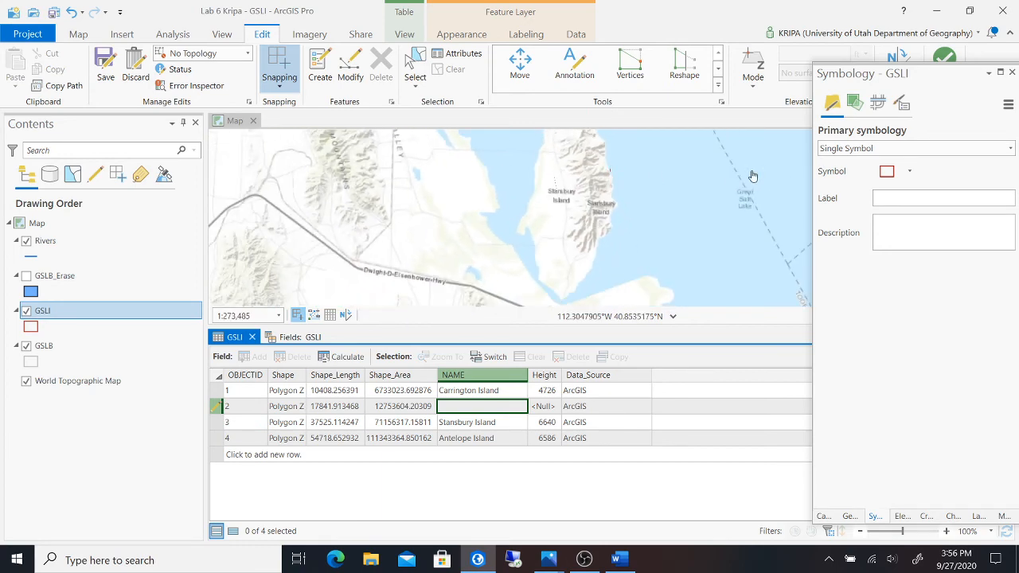
{"action": "scroll", "coordinate": [489, 251], "scroll_direction": "down", "scroll_amount": 3}
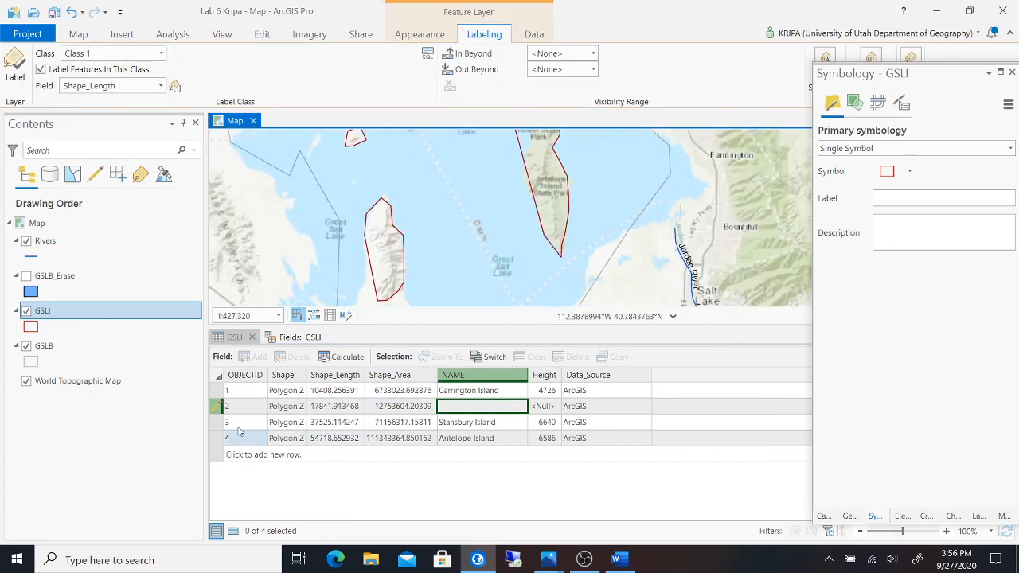
{"action": "double_click", "coordinate": [215, 407]}
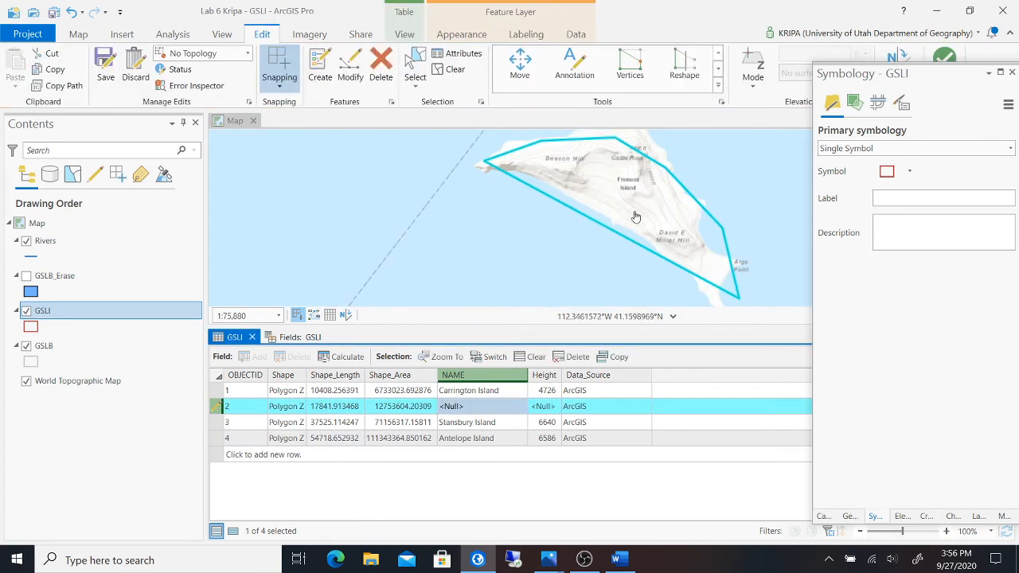
{"action": "double_click", "coordinate": [467, 405]}
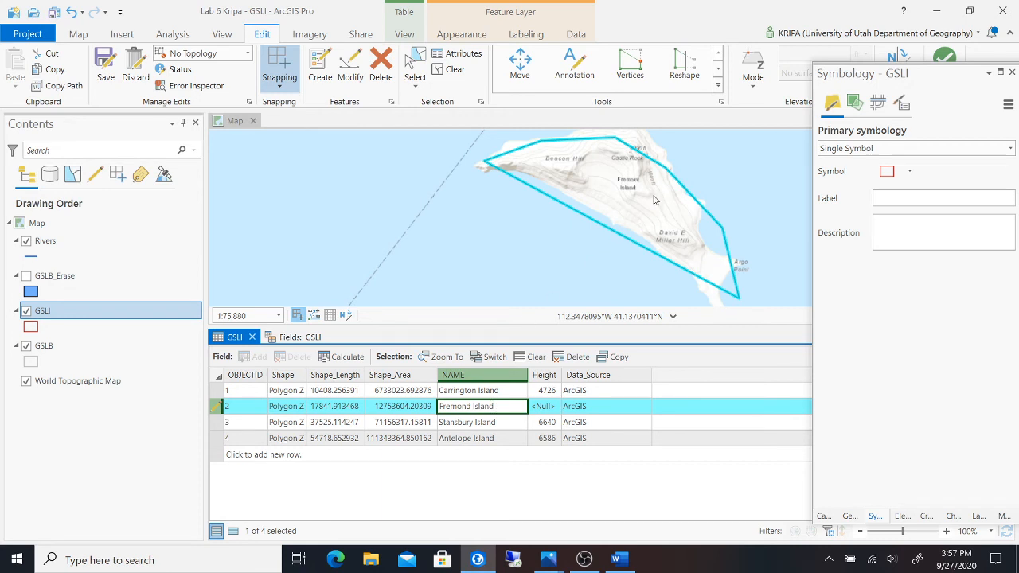
- Find the highest spot elevation near Castle Rock on the OBJECTID 2 island and set its Height to 4996
{"action": "scroll", "coordinate": [621, 223], "scroll_direction": "up", "scroll_amount": 2}
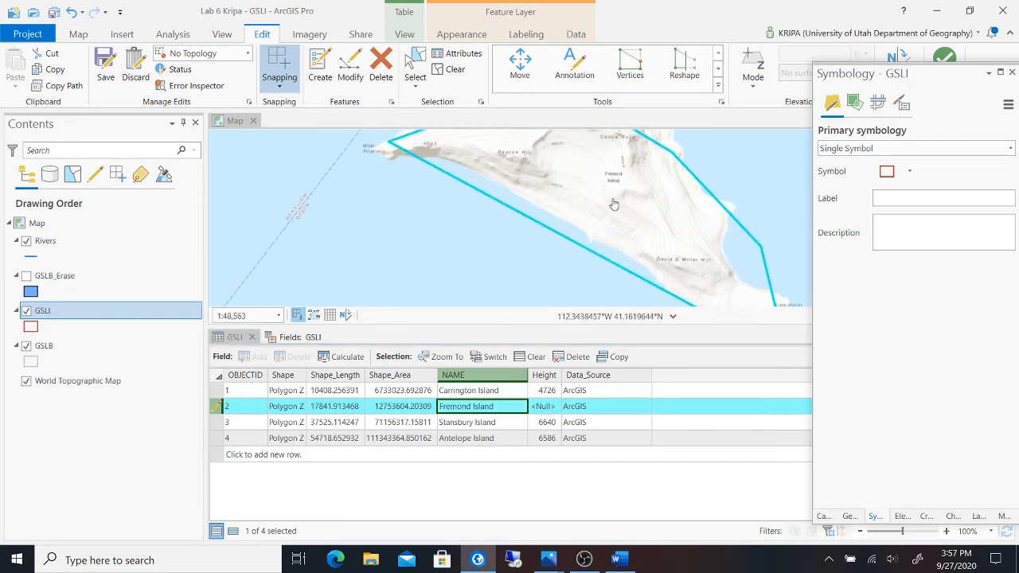
{"action": "scroll", "coordinate": [628, 235], "scroll_direction": "up", "scroll_amount": 2}
{"action": "scroll", "coordinate": [624, 230], "scroll_direction": "up", "scroll_amount": 3}
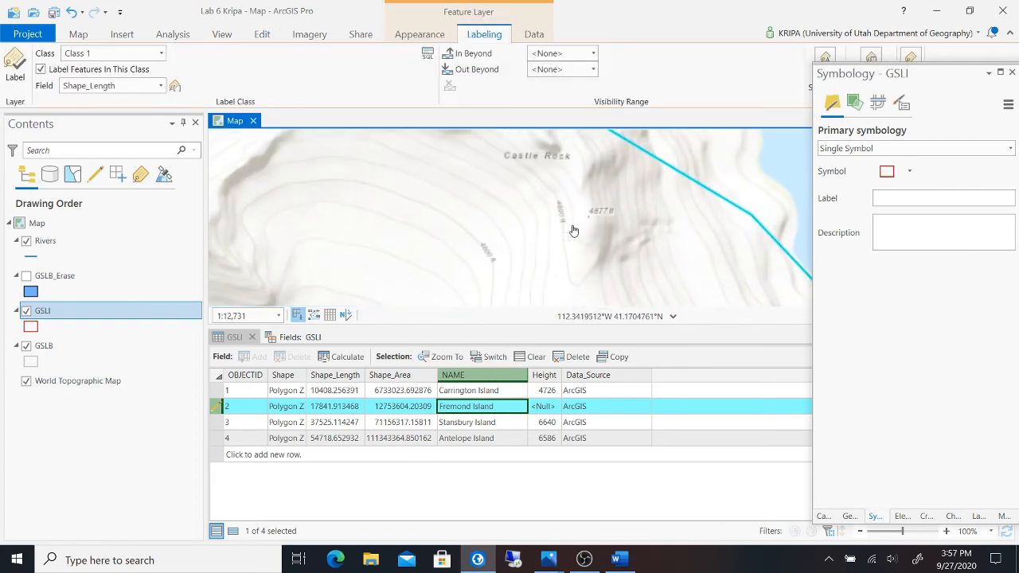
{"action": "left_click_drag", "start_coordinate": [573, 231], "coordinate": [573, 271]}
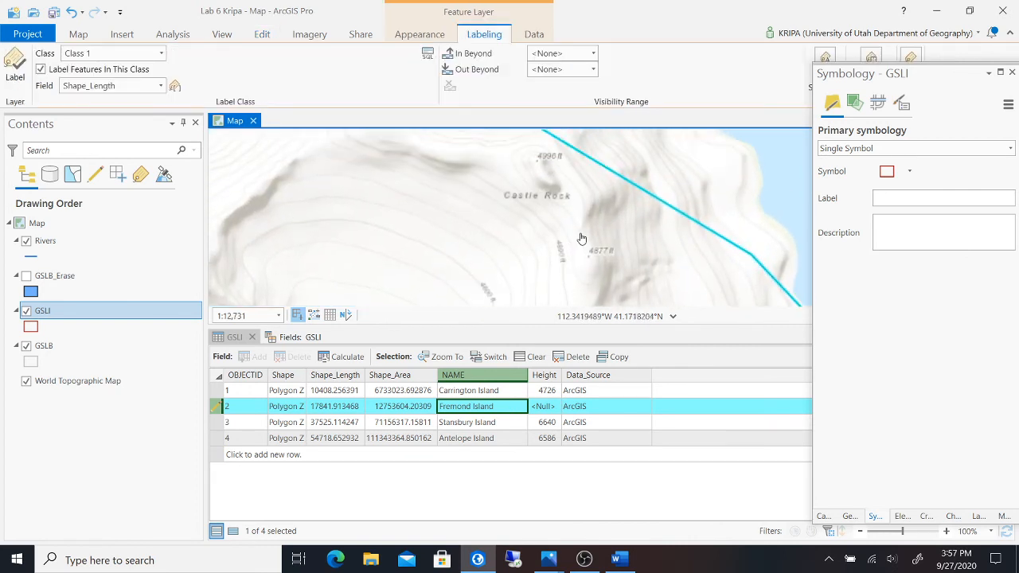
{"action": "mouse_move", "coordinate": [580, 236]}
{"action": "left_mouse_down"}
{"action": "mouse_move", "coordinate": [588, 291]}
{"action": "mouse_move", "coordinate": [593, 210]}
{"action": "left_mouse_up"}
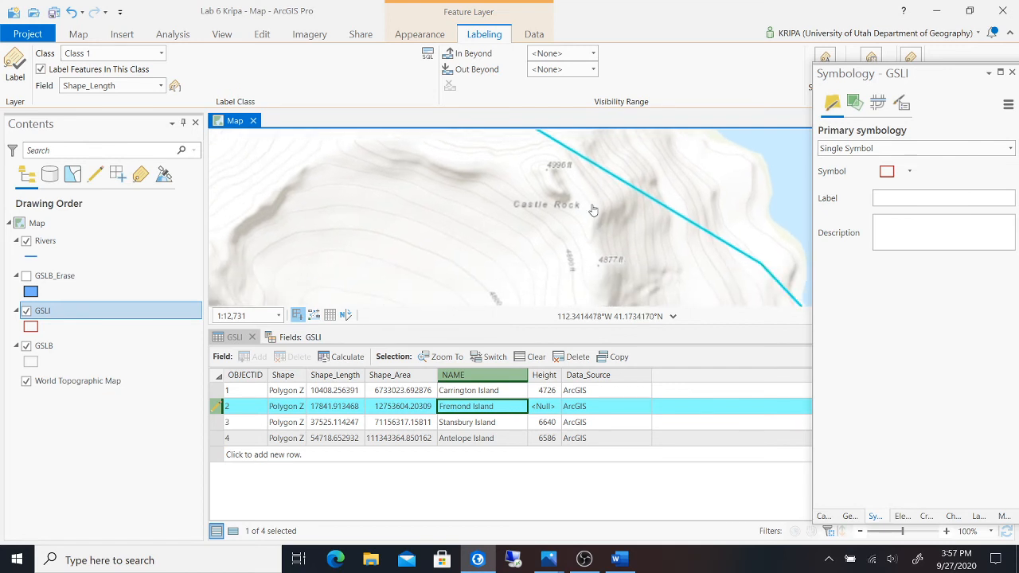
{"action": "double_click", "coordinate": [545, 406]}
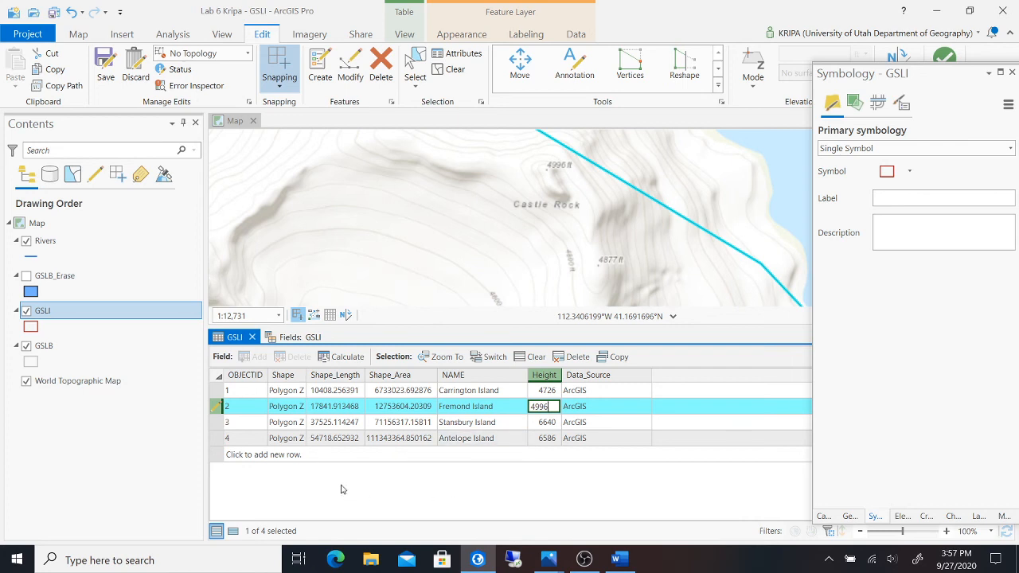
- Clear the feature selection and save all edits to the GSLI layer
{"action": "left_click", "coordinate": [455, 70]}
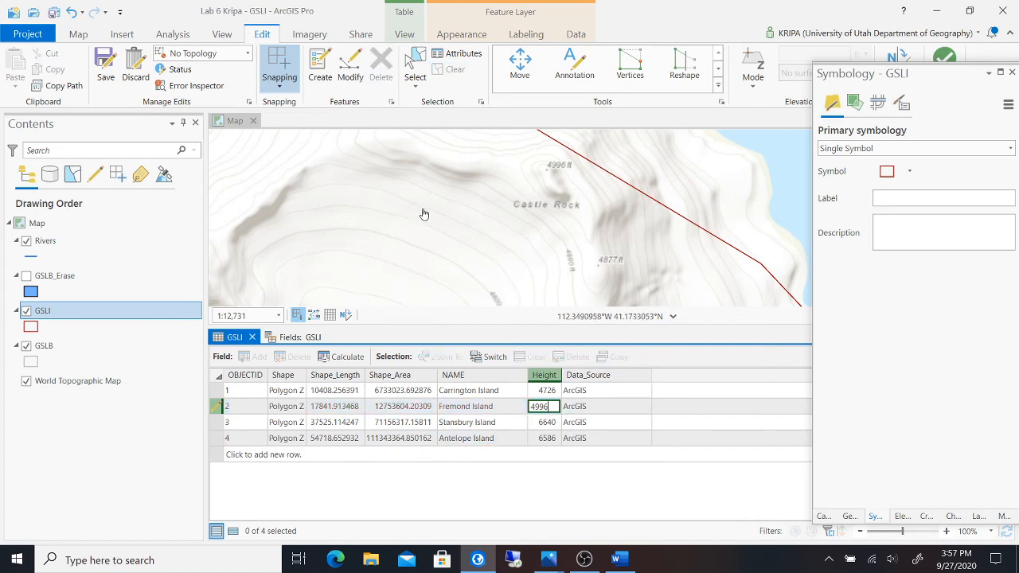
{"action": "left_click", "coordinate": [117, 77]}
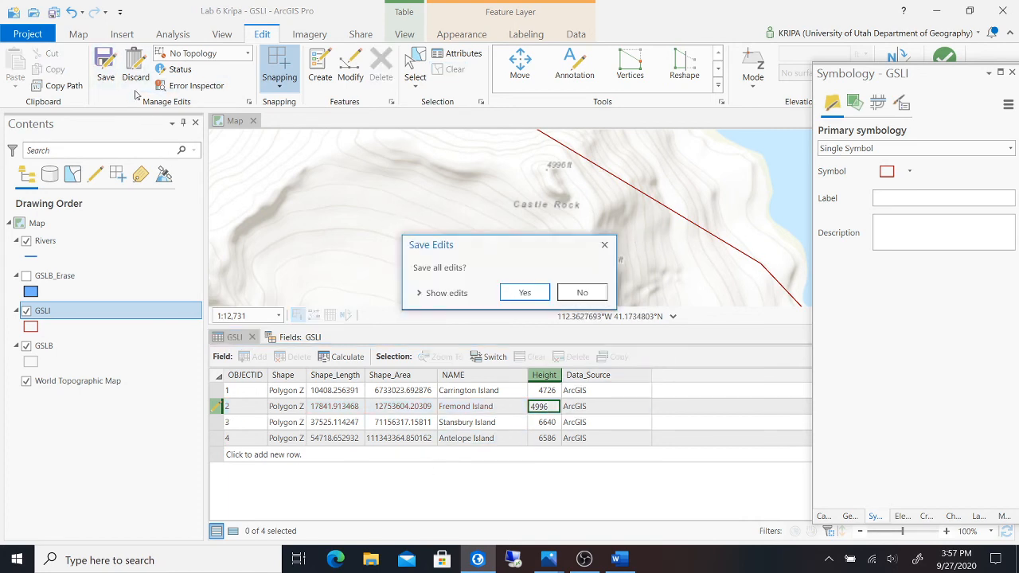
{"action": "left_click", "coordinate": [515, 292]}
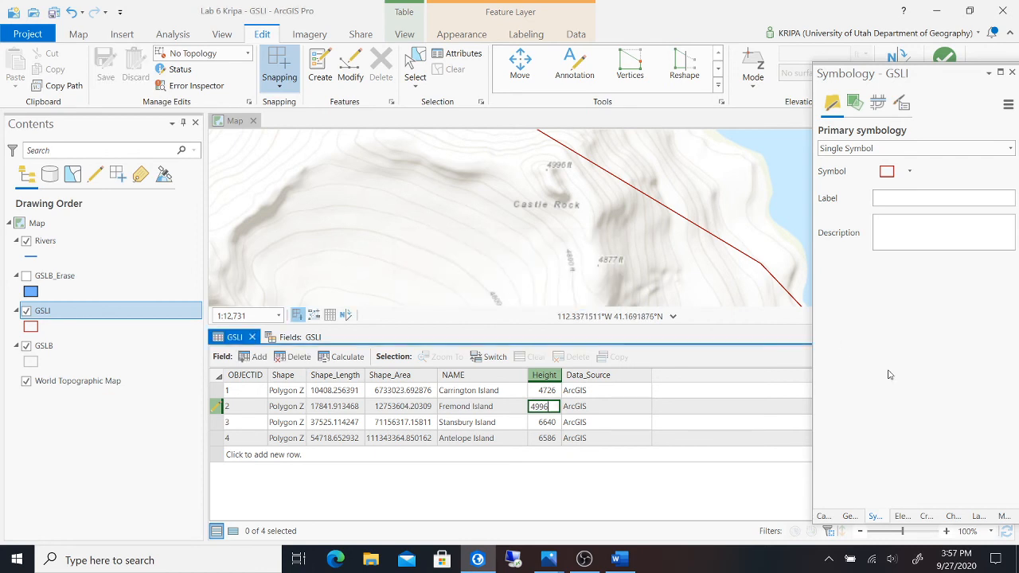
- Close the GSLI fields view and the GSLI attribute table
{"action": "scroll", "coordinate": [762, 295], "scroll_direction": "down", "scroll_amount": 2}
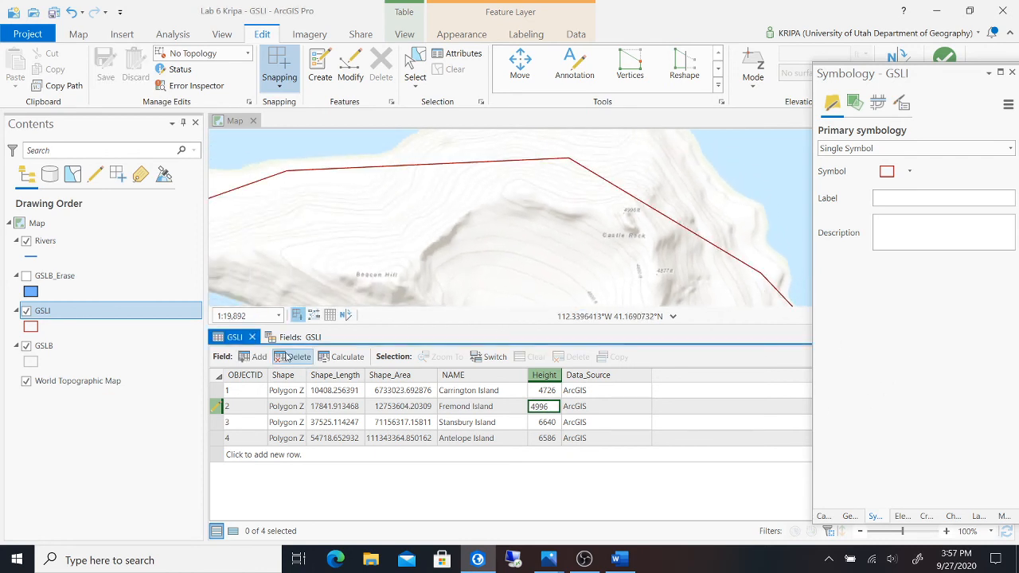
{"action": "left_click", "coordinate": [310, 338]}
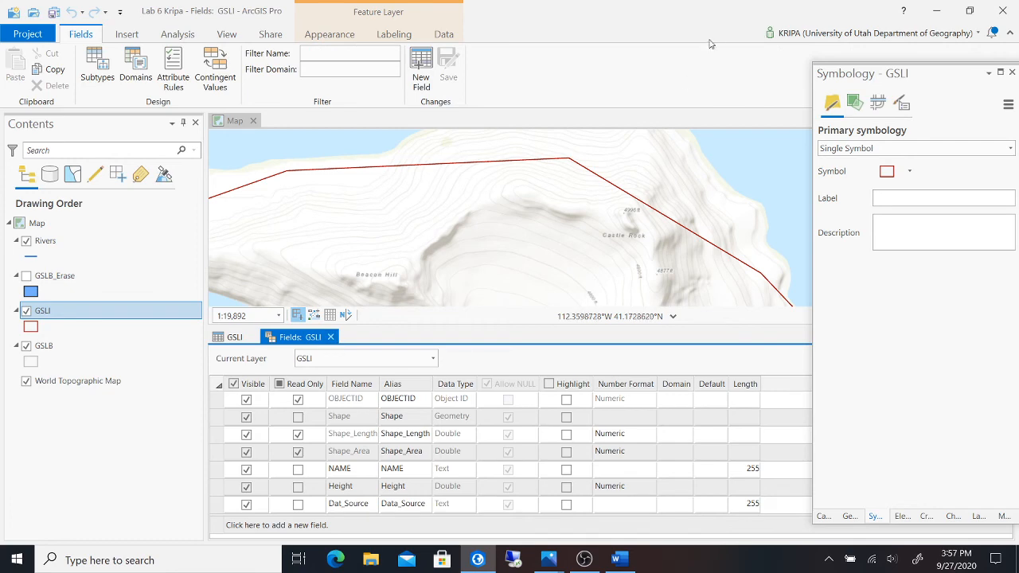
{"action": "left_click", "coordinate": [331, 338]}
{"action": "left_click", "coordinate": [252, 337]}
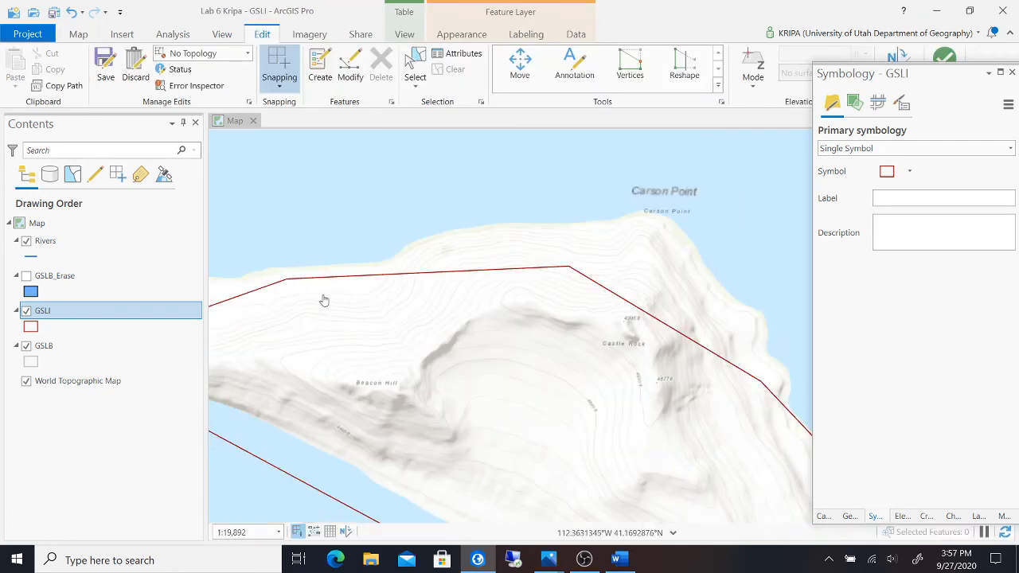
- Review the digitized islands, lake outline and rivers on the map, and switch to the GEOG_3100_Lab_06 instructions in Word
{"action": "scroll", "coordinate": [536, 200], "scroll_direction": "down", "scroll_amount": 5}
{"action": "scroll", "coordinate": [598, 221], "scroll_direction": "down", "scroll_amount": 3}
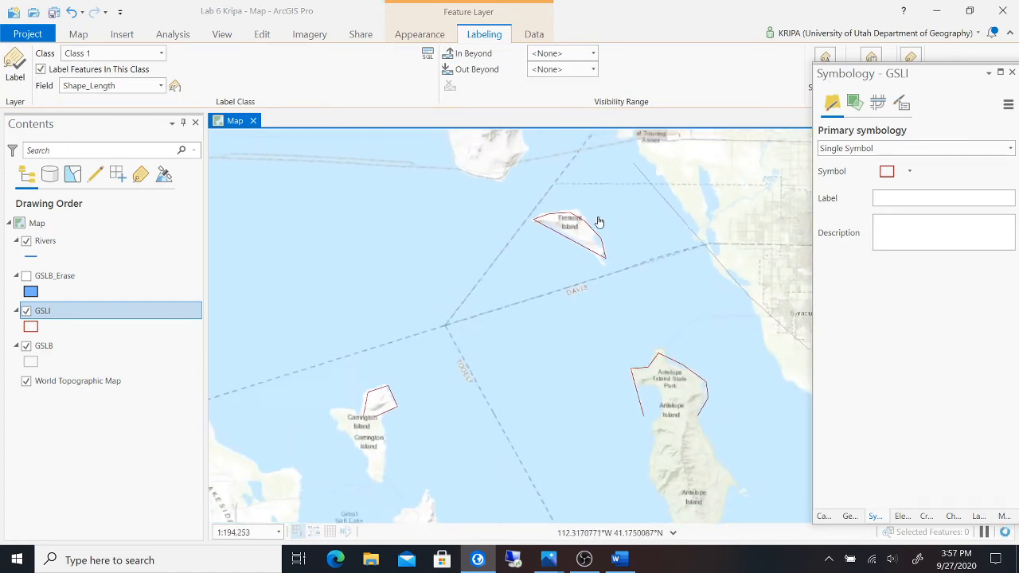
{"action": "scroll", "coordinate": [651, 216], "scroll_direction": "down", "scroll_amount": 2}
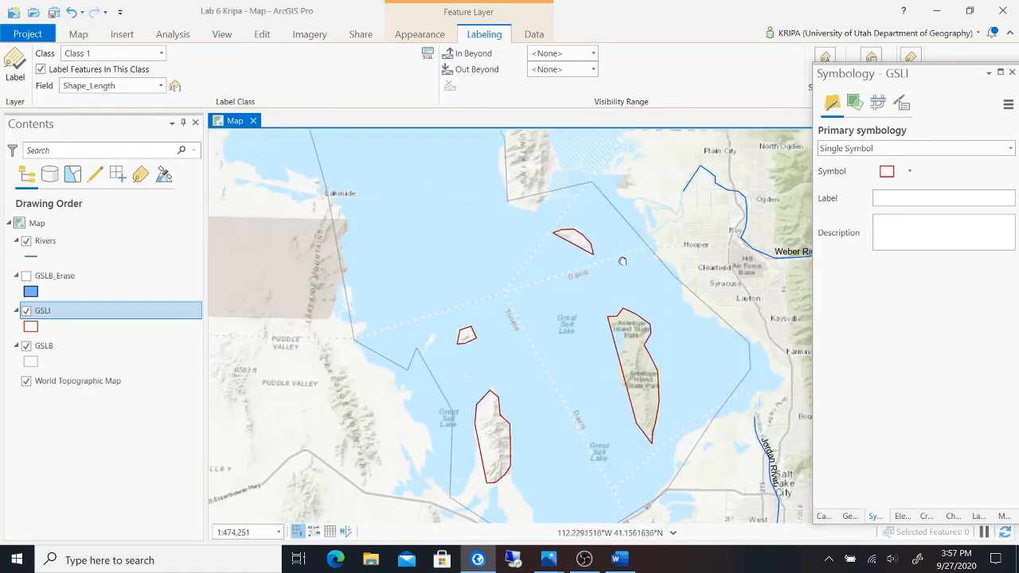
{"action": "left_click_drag", "start_coordinate": [645, 259], "coordinate": [534, 287]}
{"action": "scroll", "coordinate": [535, 282], "scroll_direction": "down", "scroll_amount": 2}
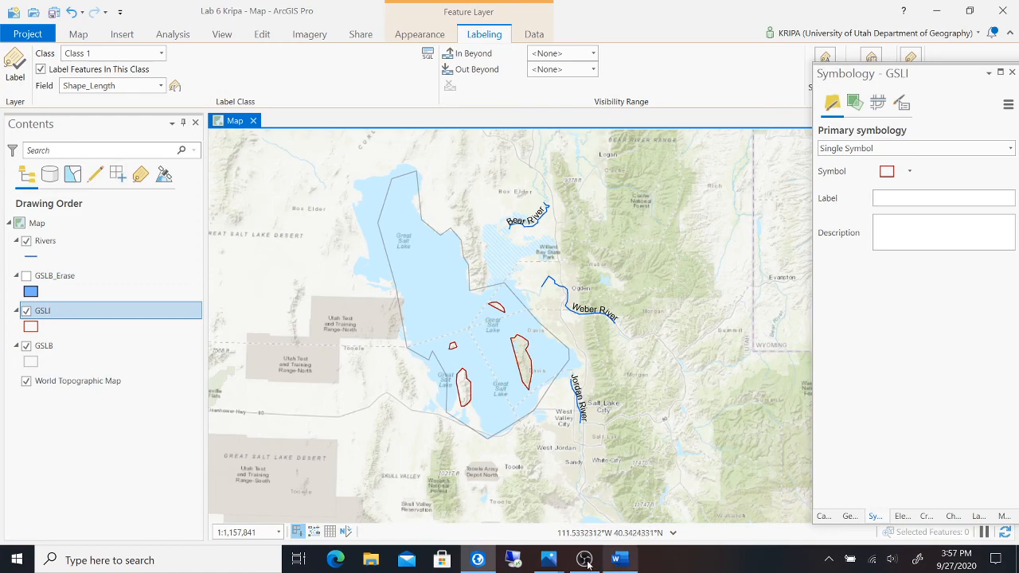
{"action": "left_click", "coordinate": [618, 560]}
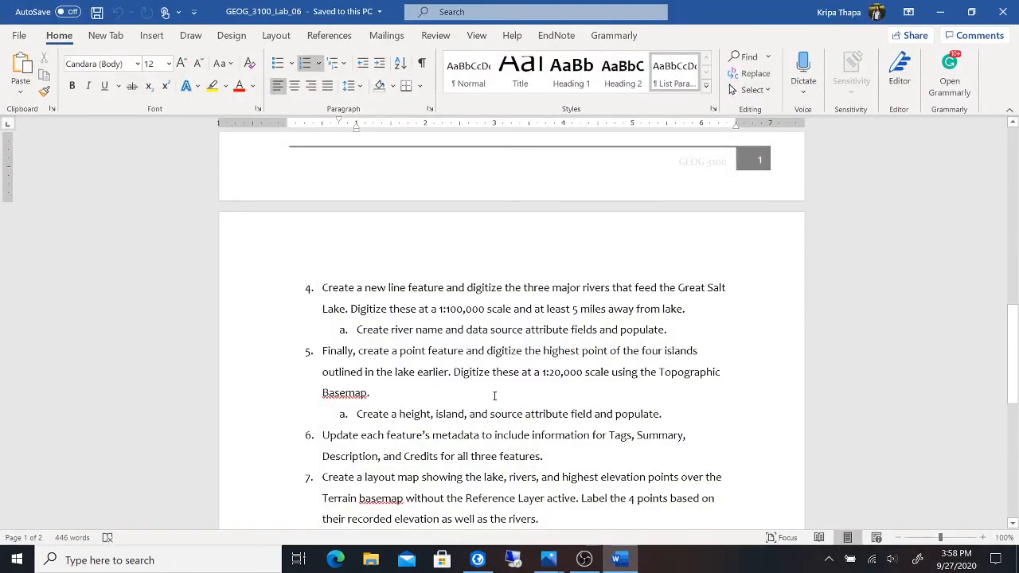
- Review lab tasks 4 to 7, switch to ArcGIS Pro and try to edit the Rivers layer's metadata
{"action": "scroll", "coordinate": [495, 396], "scroll_direction": "down", "scroll_amount": 1}
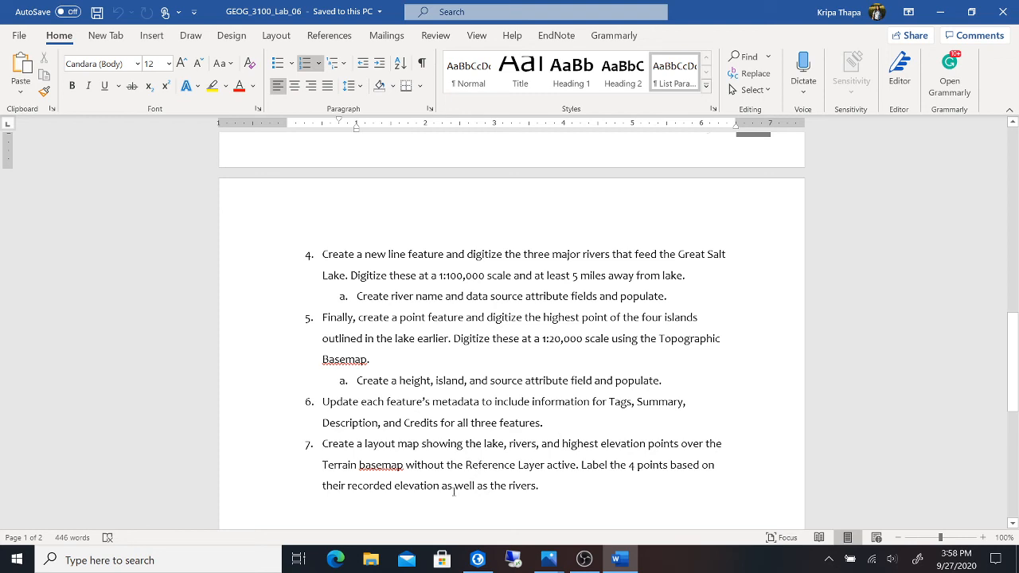
{"action": "left_click", "coordinate": [477, 560]}
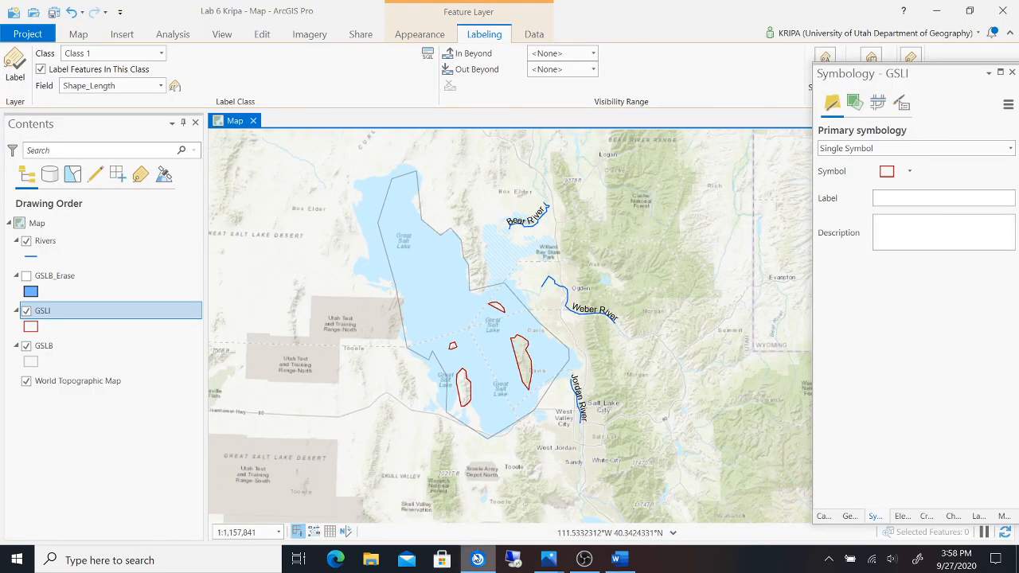
{"action": "left_click", "coordinate": [86, 242]}
{"action": "right_click", "coordinate": [96, 241]}
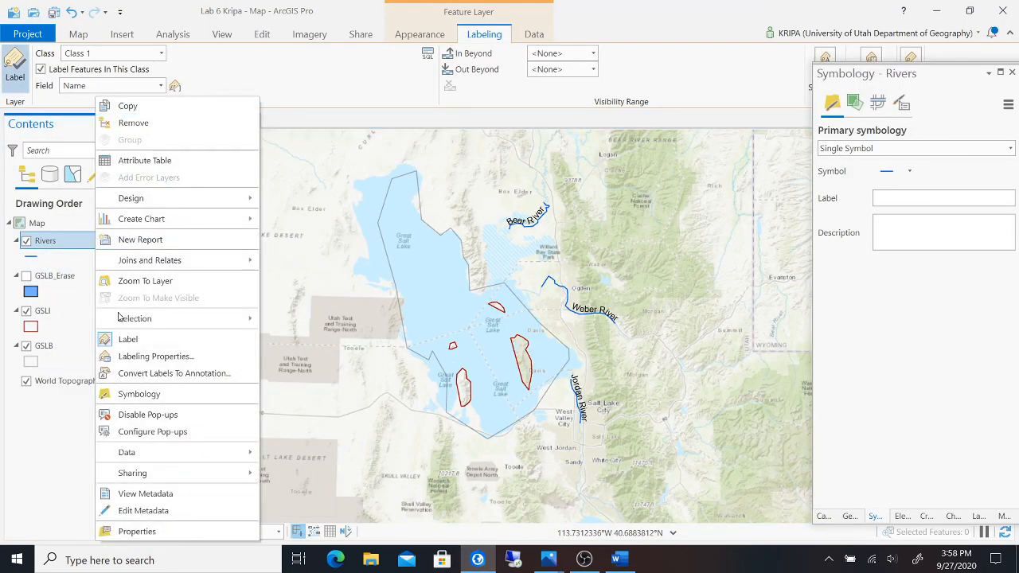
{"action": "left_click", "coordinate": [147, 513]}
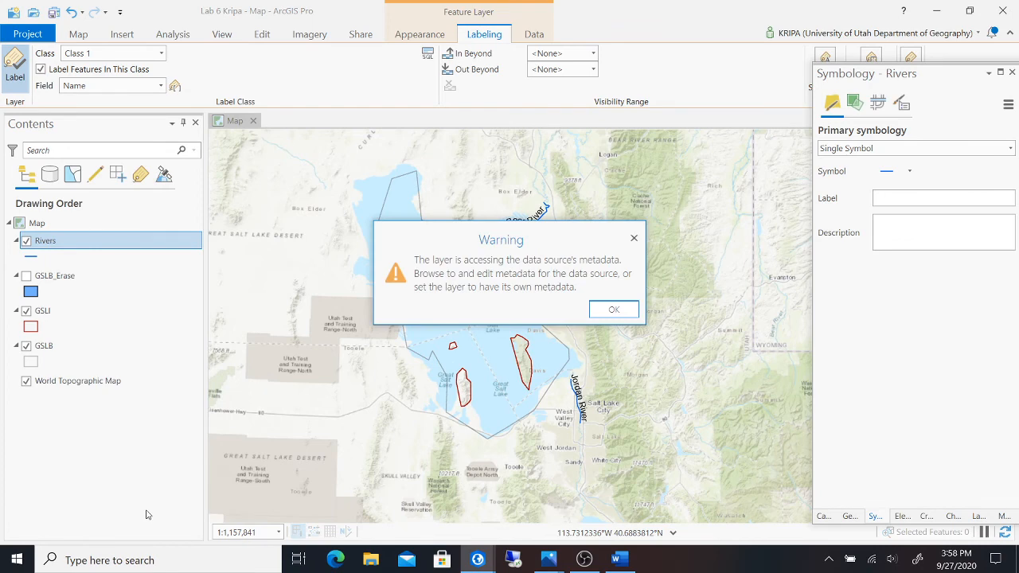
{"action": "left_click", "coordinate": [613, 311]}
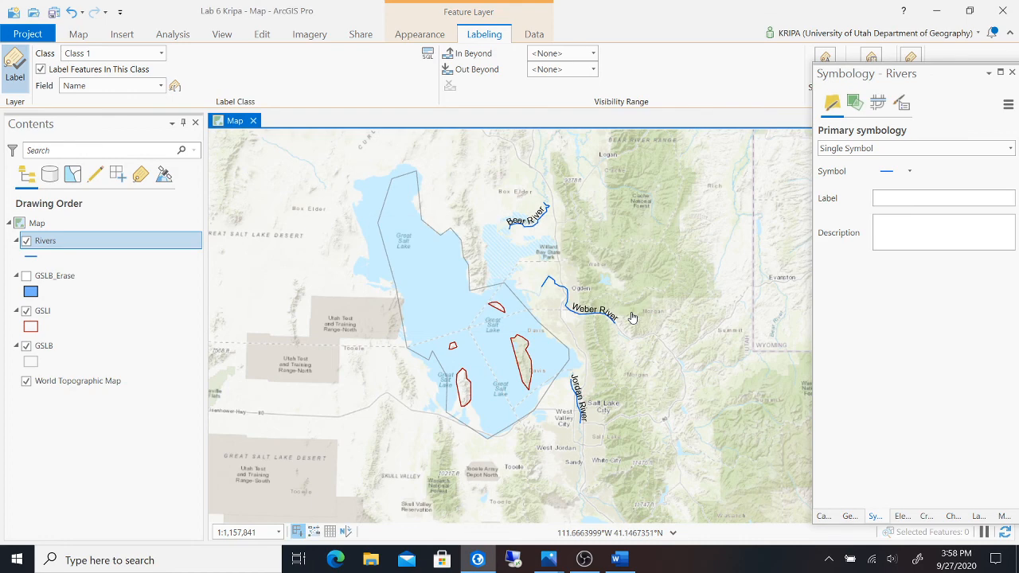
- Save the project and display the metadata of the GSLI layer in the catalog view
{"action": "left_click", "coordinate": [88, 35]}
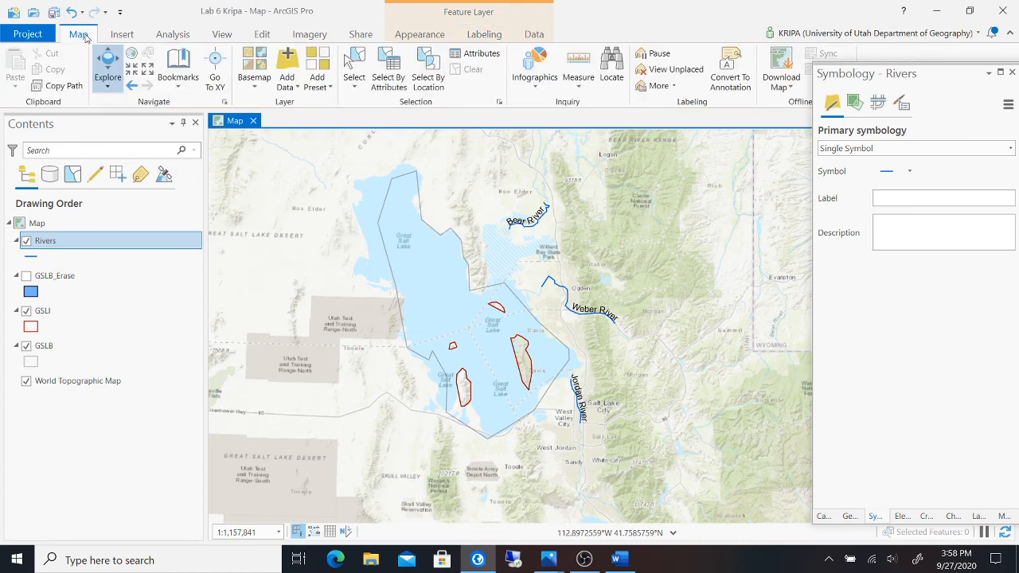
{"action": "left_click", "coordinate": [54, 12]}
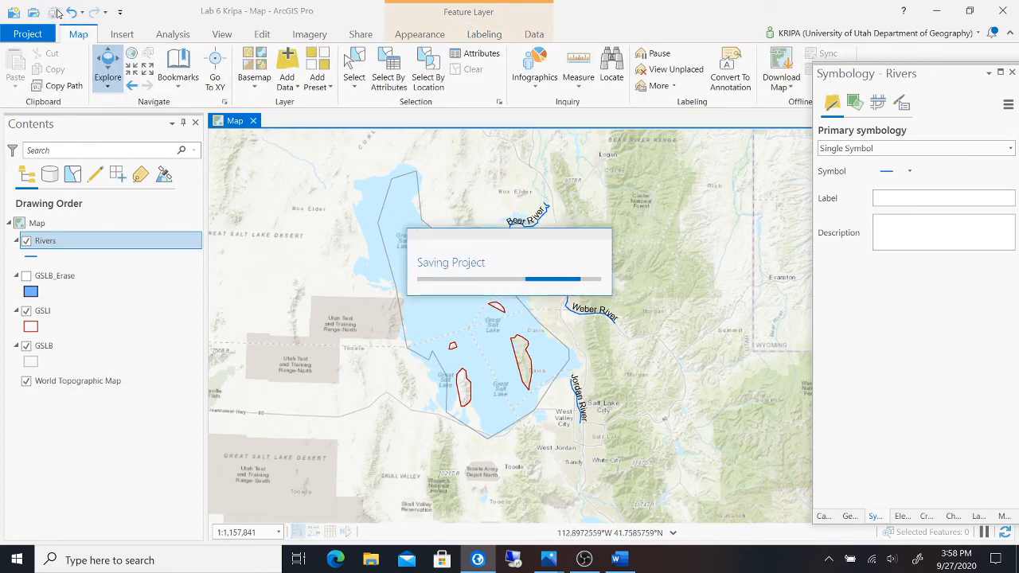
{"action": "right_click", "coordinate": [83, 312]}
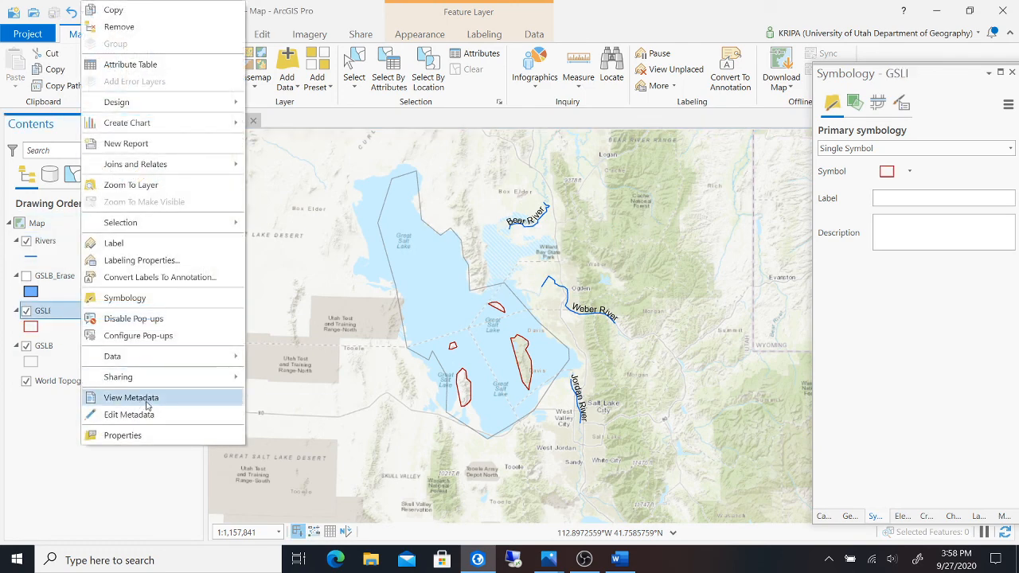
{"action": "left_click", "coordinate": [154, 399]}
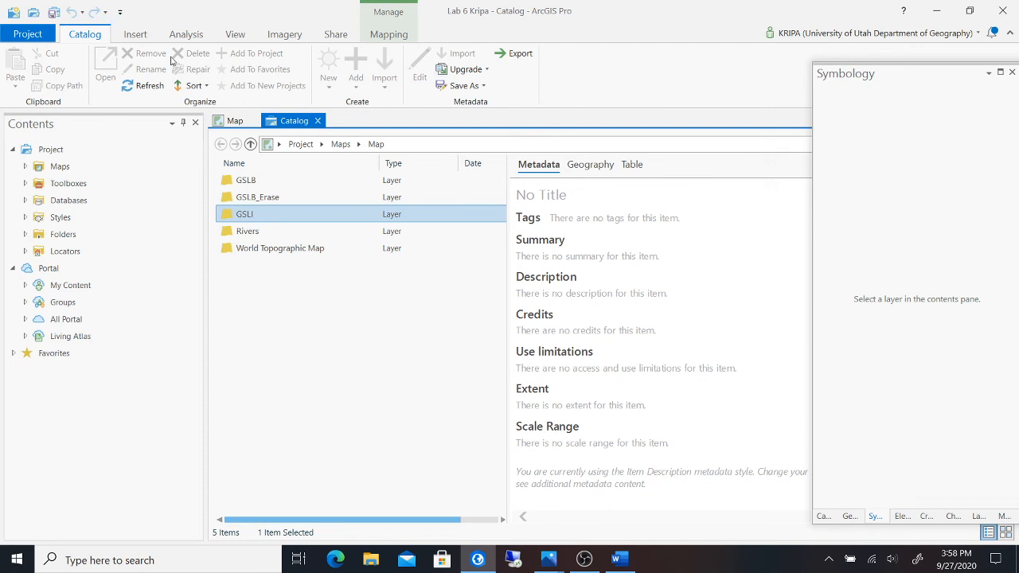
- Look for a way to edit the GSLI metadata in the catalog view, and close the view
{"action": "left_click", "coordinate": [141, 40]}
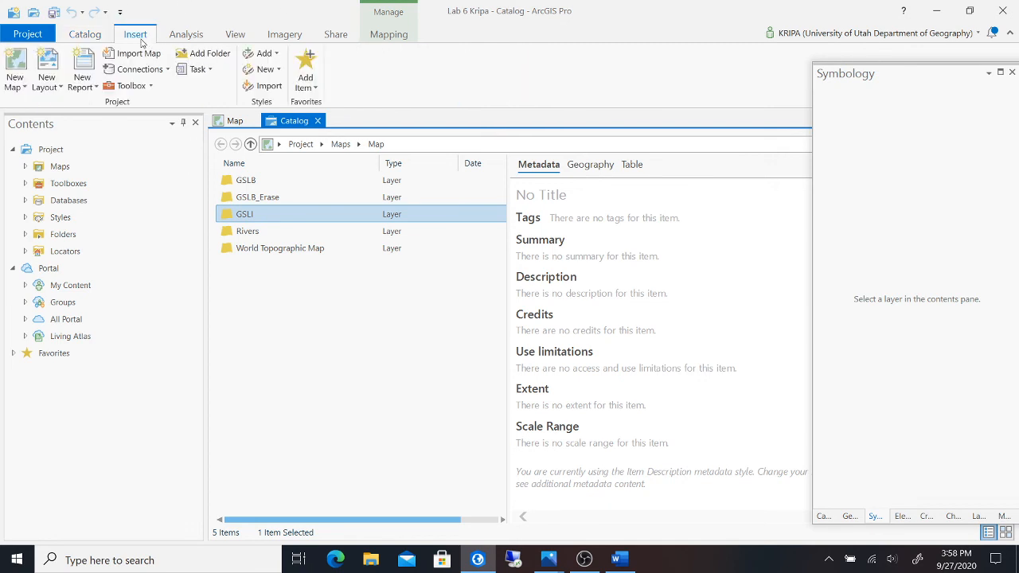
{"action": "left_click", "coordinate": [191, 35]}
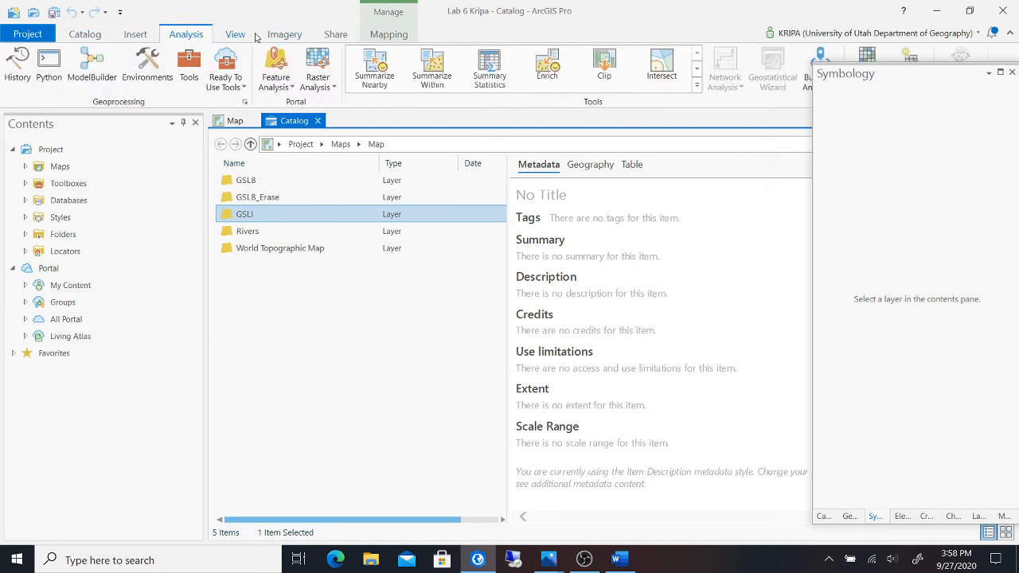
{"action": "left_click", "coordinate": [238, 35]}
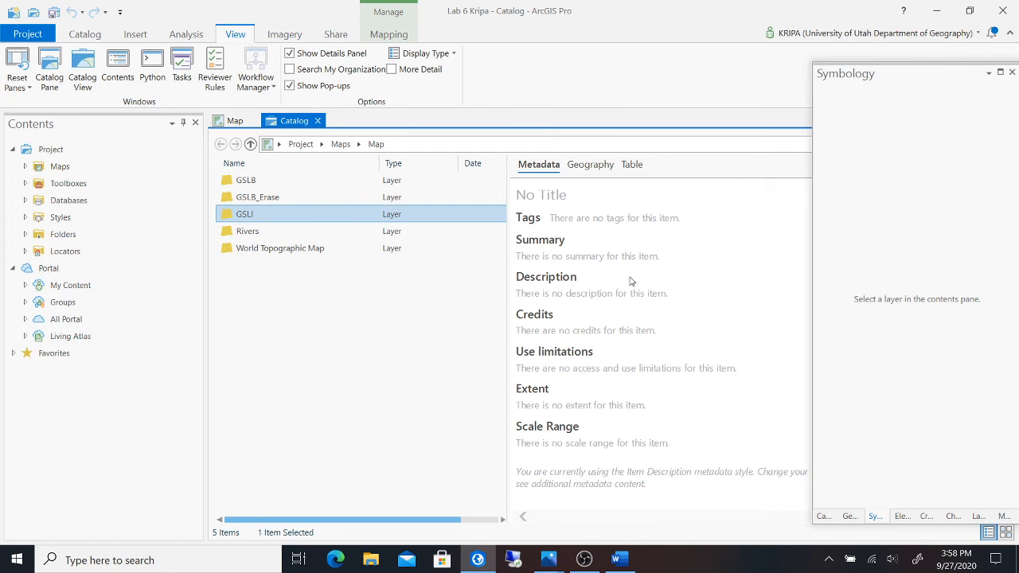
{"action": "left_click", "coordinate": [95, 36]}
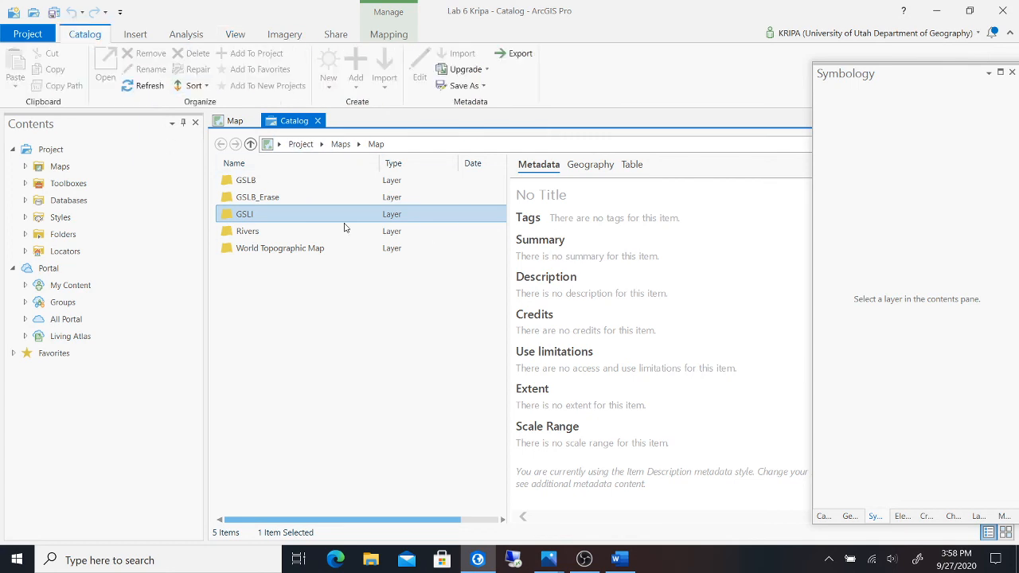
{"action": "double_click", "coordinate": [573, 218]}
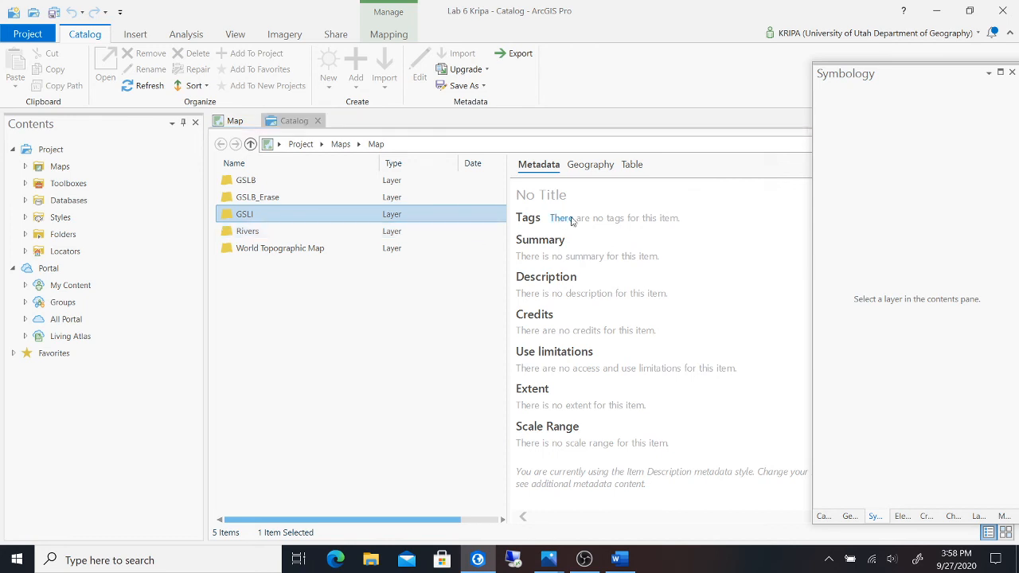
{"action": "left_click", "coordinate": [557, 200]}
{"action": "left_click", "coordinate": [316, 120]}
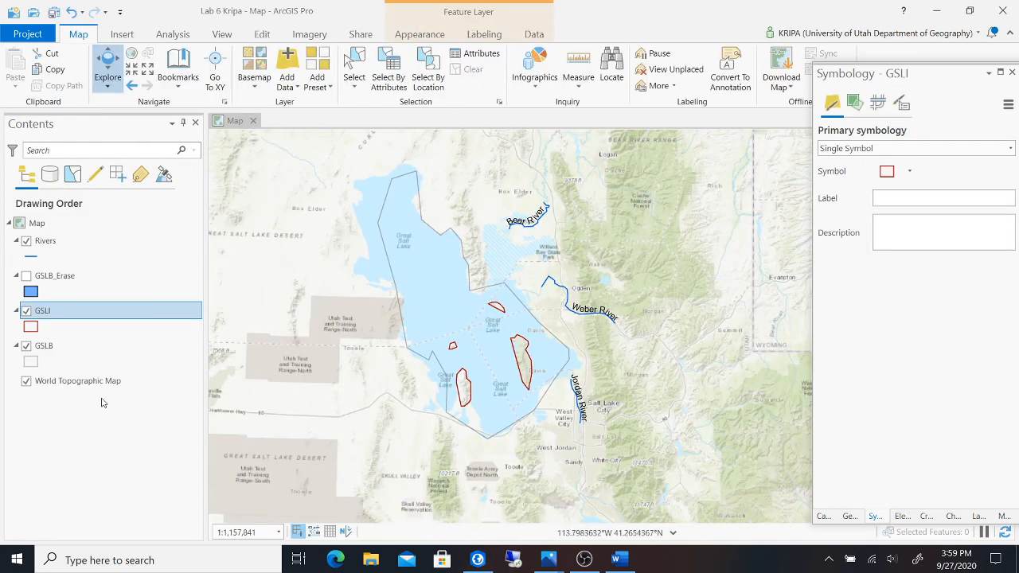
- Try to edit the metadata of the GSLB_Erase and GSLB layers, dismissing each warning, and reselect the GSLI layer
{"action": "left_click", "coordinate": [88, 279]}
{"action": "right_click", "coordinate": [105, 278]}
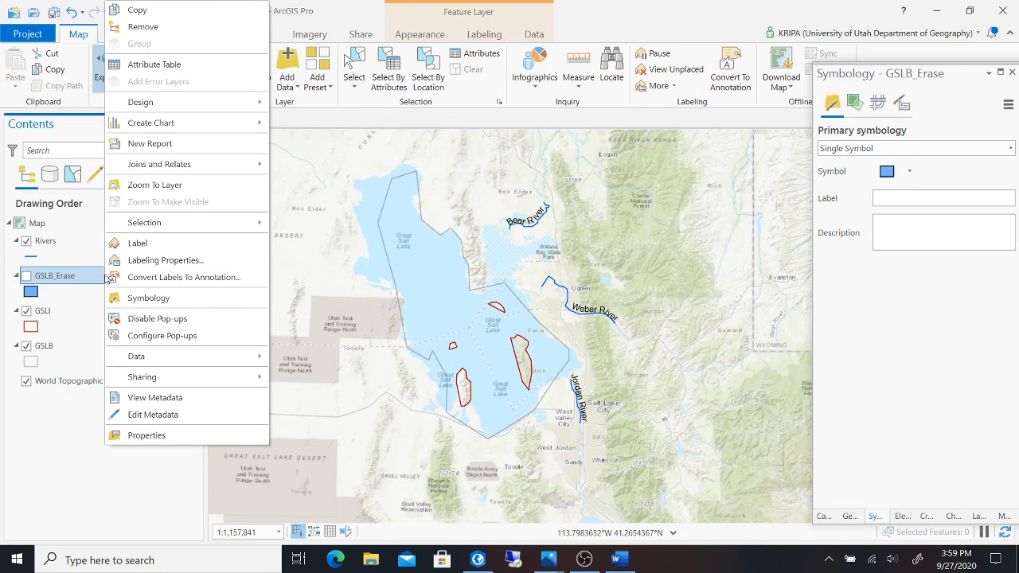
{"action": "left_click", "coordinate": [173, 417]}
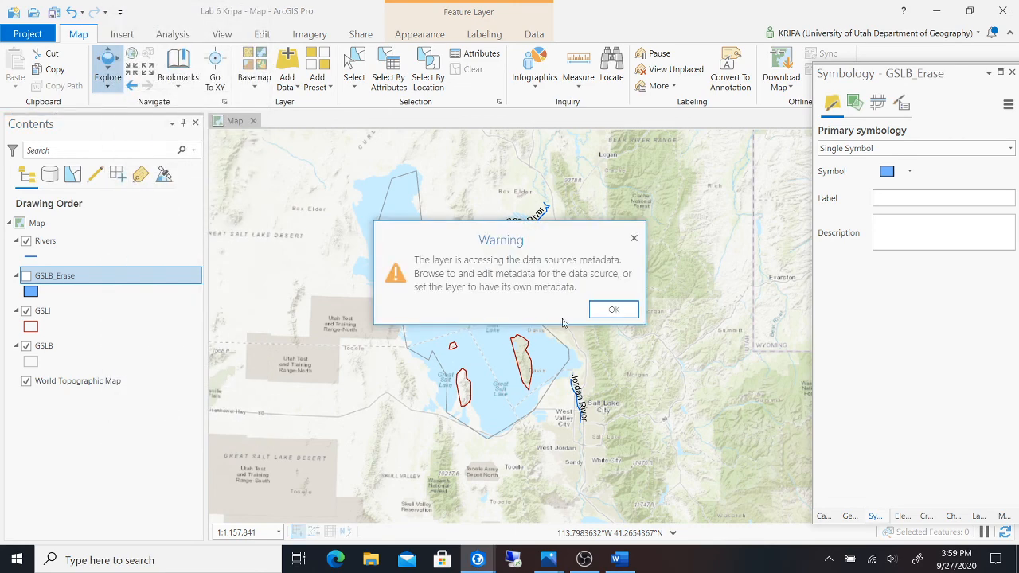
{"action": "left_click", "coordinate": [614, 309]}
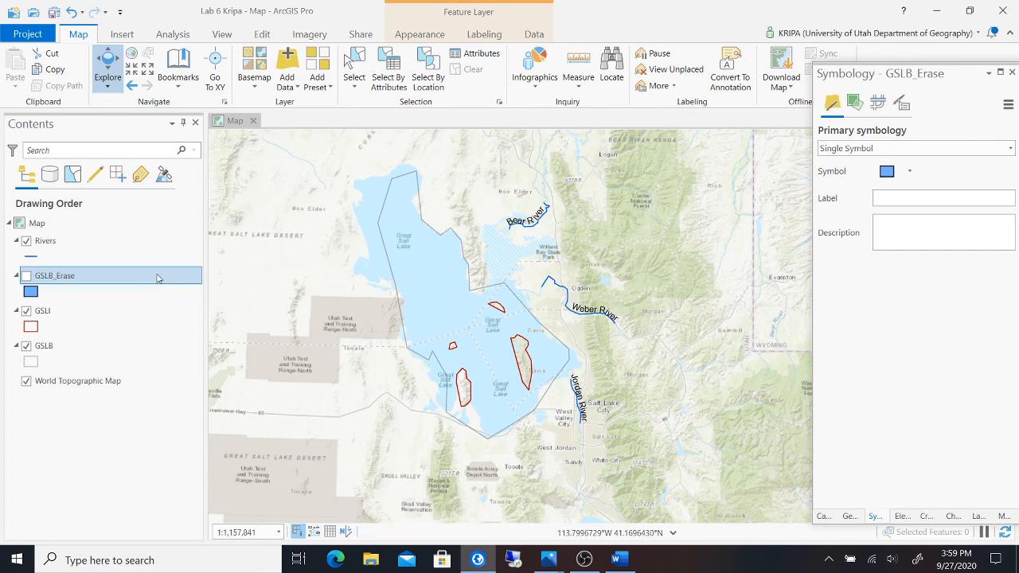
{"action": "left_click", "coordinate": [133, 348]}
{"action": "right_click", "coordinate": [133, 349]}
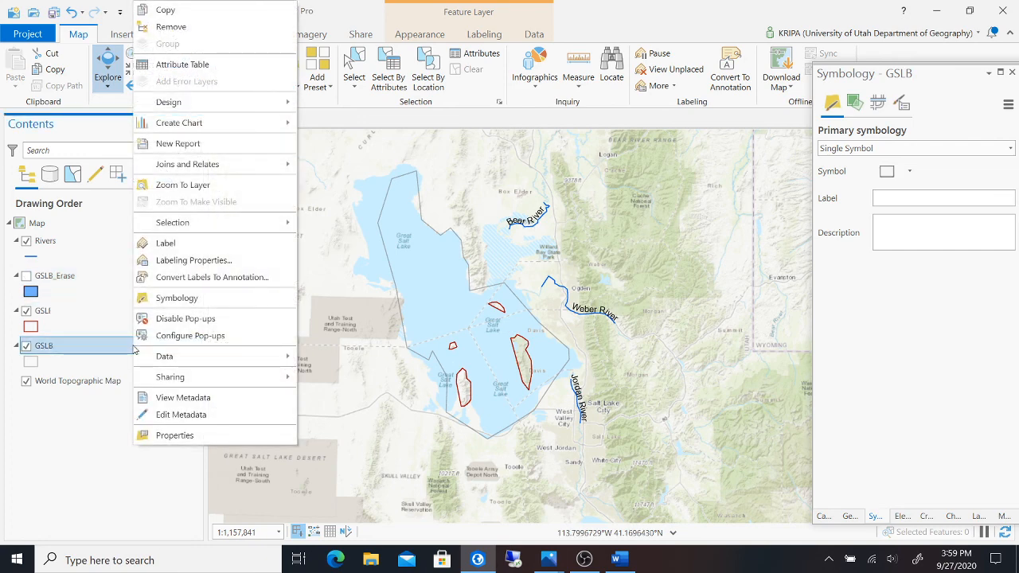
{"action": "left_click", "coordinate": [211, 414]}
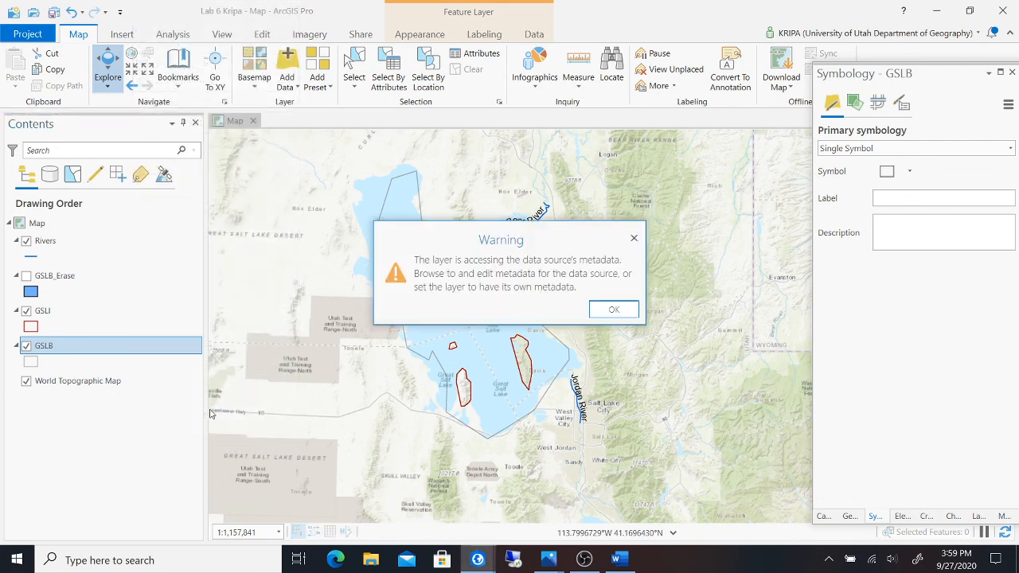
{"action": "left_click", "coordinate": [598, 311]}
{"action": "left_click", "coordinate": [147, 309]}
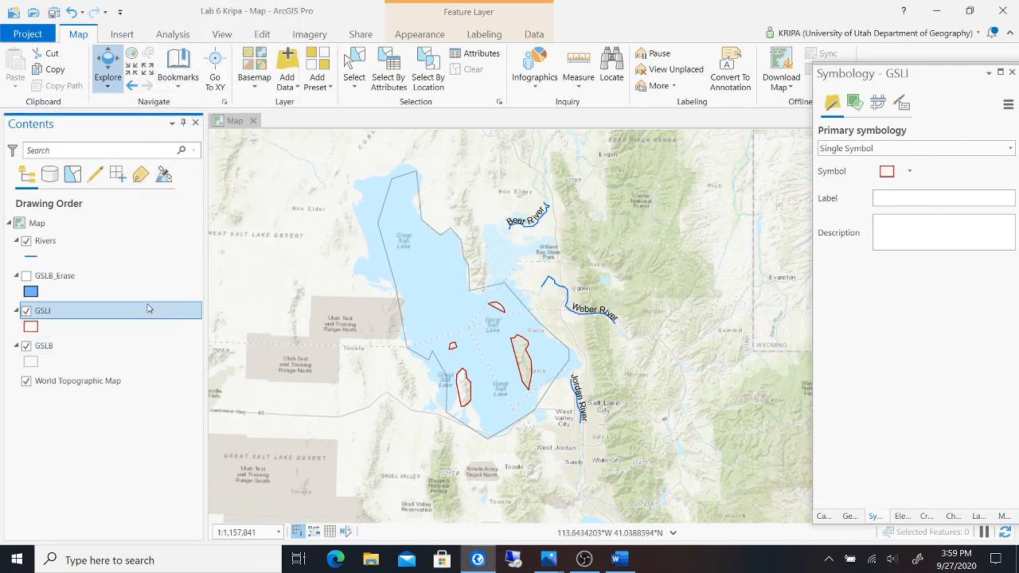
{"action": "left_click", "coordinate": [592, 566]}
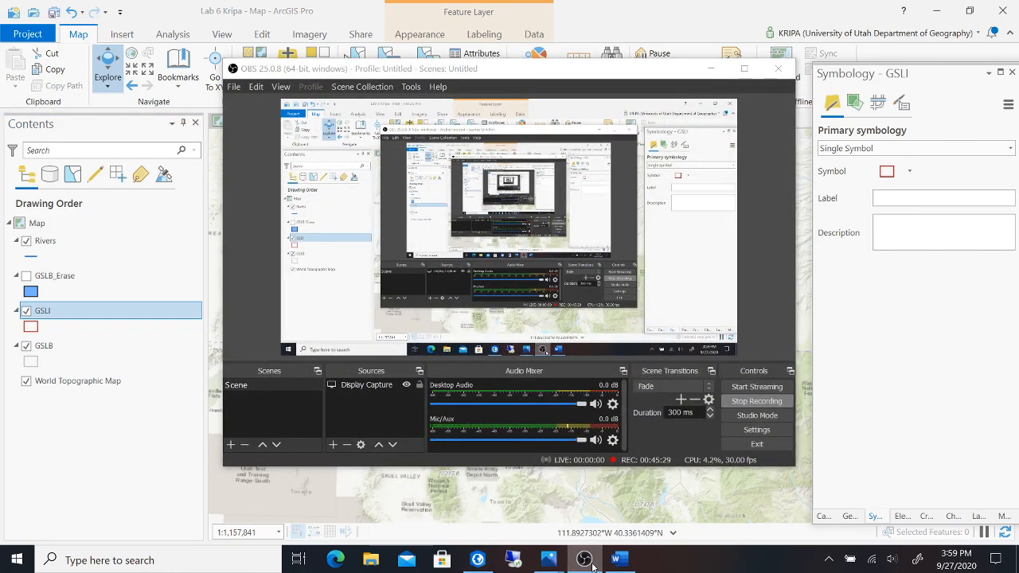
{"action": "left_click", "coordinate": [593, 566]}
- Switch to the Edge browser and search the web for "edit metadata on arcgis pro"
{"action": "left_click", "coordinate": [335, 561]}
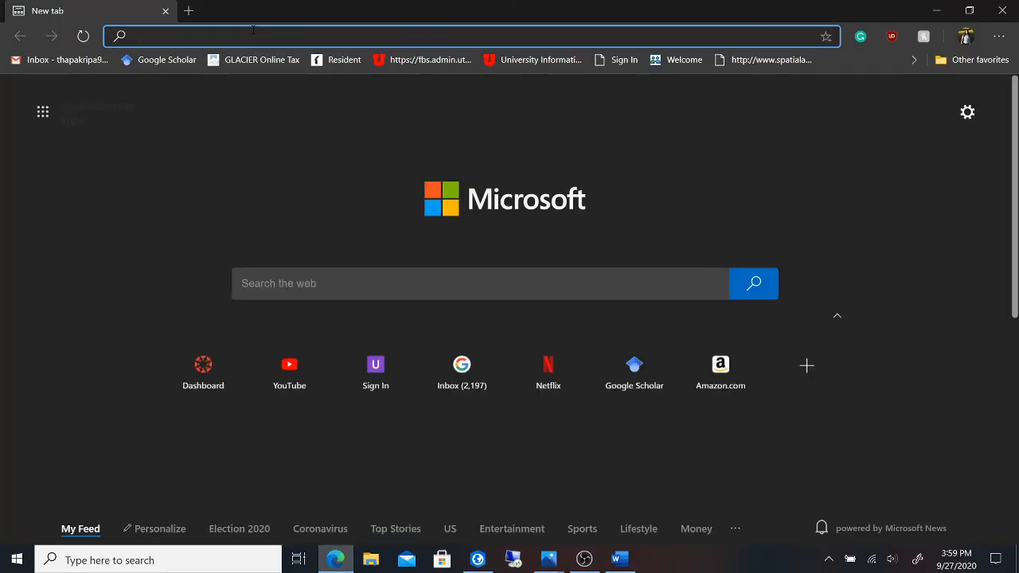
{"action": "type", "text": "edit metadata"}
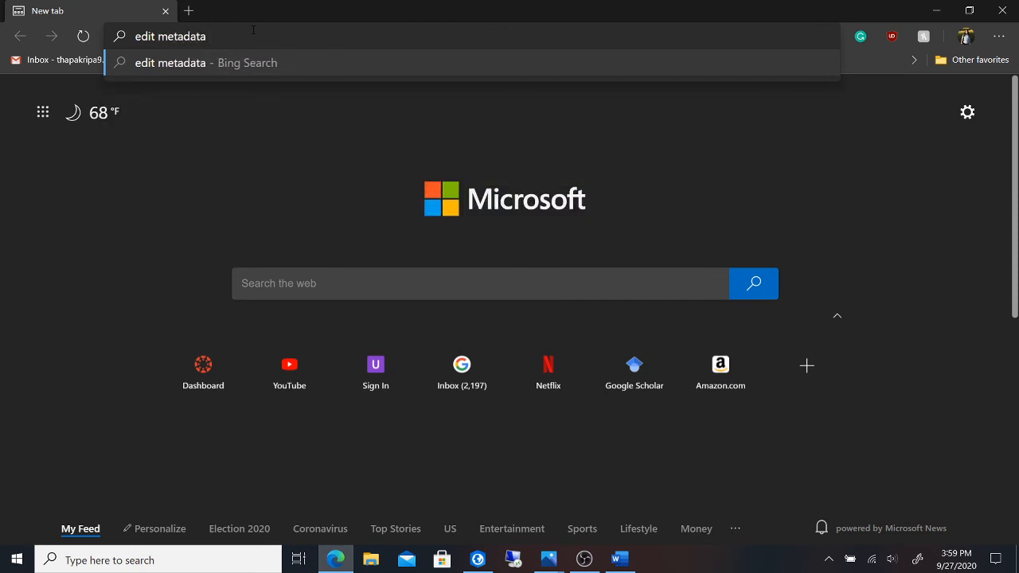
{"action": "type", "text": " on arcgis "}
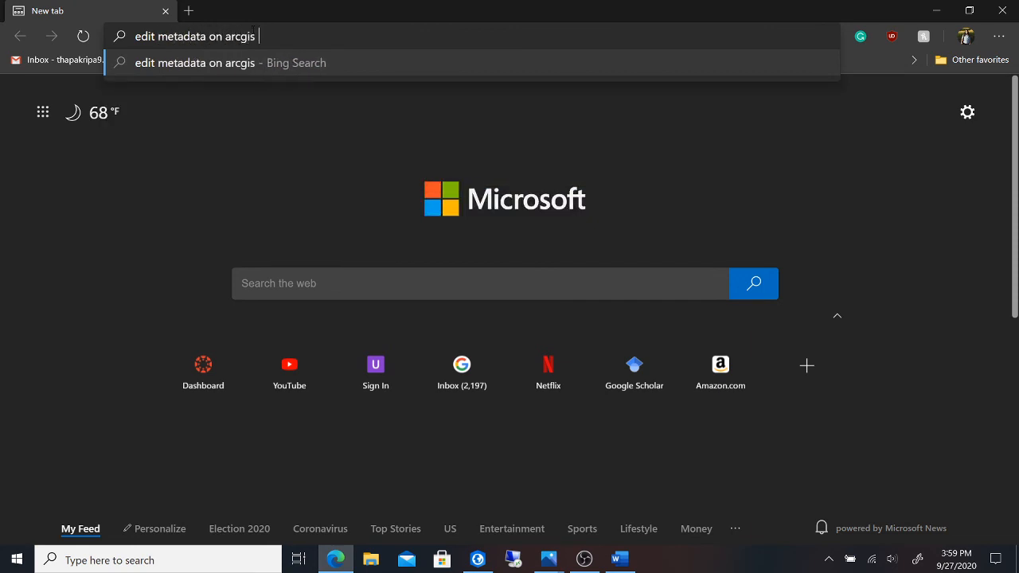
{"action": "type", "text": "pro"}
{"action": "key", "text": "Return"}
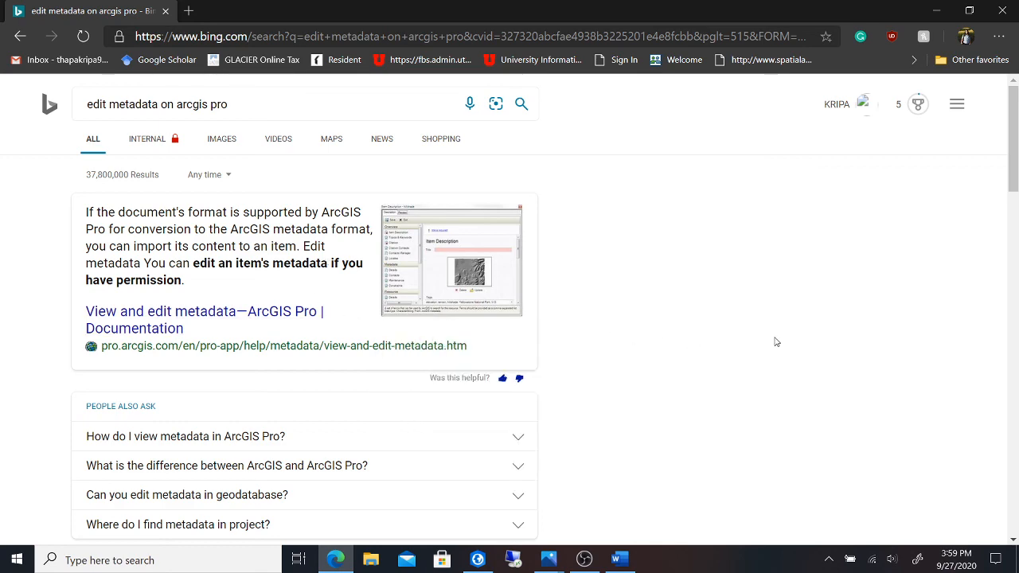
- Open the "View and edit metadata" ArcGIS Pro documentation result in a new tab and show that tab
{"action": "scroll", "coordinate": [776, 342], "scroll_direction": "down", "scroll_amount": 3}
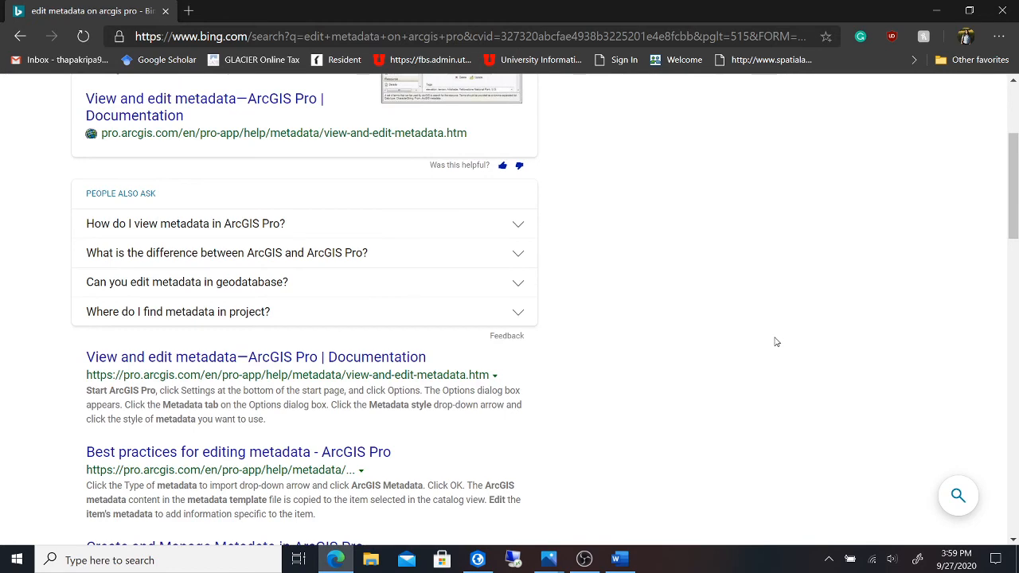
{"action": "scroll", "coordinate": [626, 376], "scroll_direction": "down", "scroll_amount": 1}
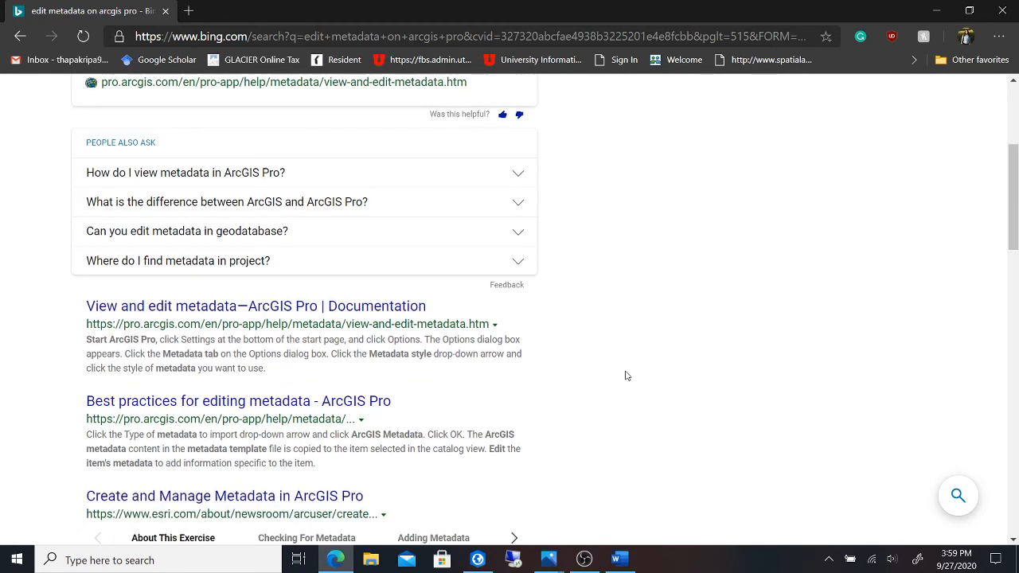
{"action": "right_click", "coordinate": [312, 286]}
{"action": "left_click", "coordinate": [356, 299]}
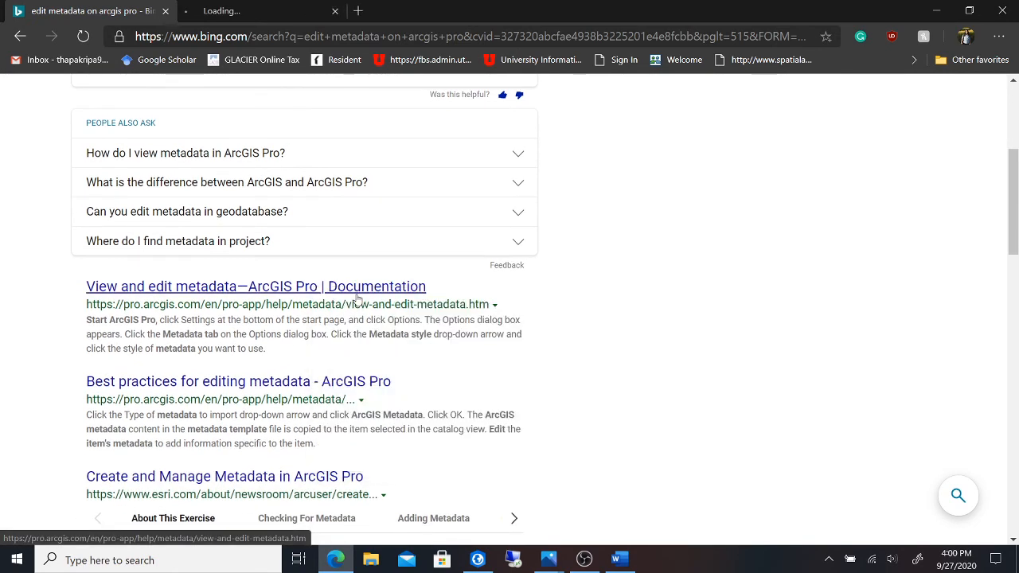
{"action": "left_click", "coordinate": [259, 7]}
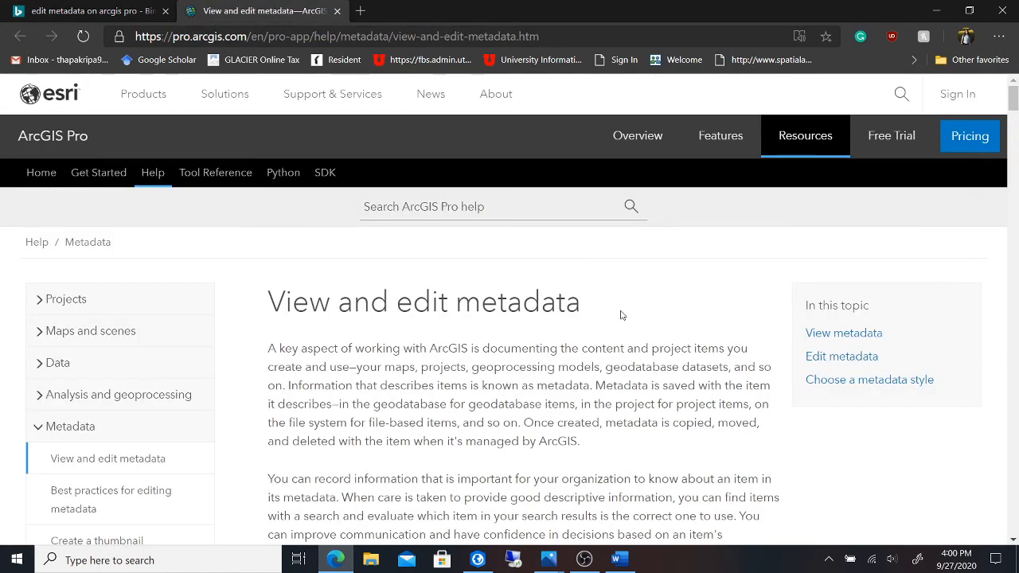
- Look through the "View and edit metadata" help page for how to view and edit an item's metadata
{"action": "scroll", "coordinate": [621, 315], "scroll_direction": "down", "scroll_amount": 3}
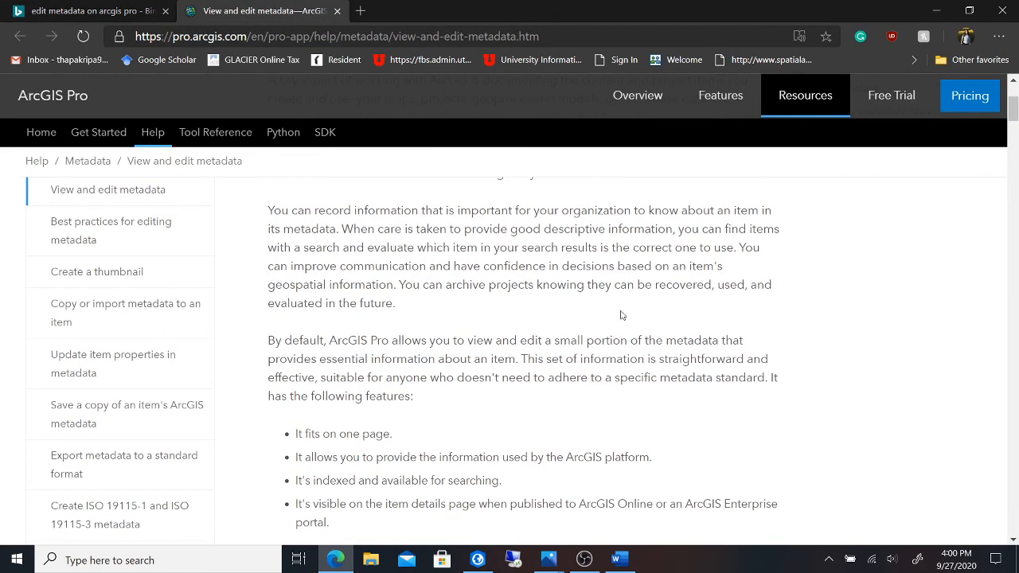
{"action": "scroll", "coordinate": [621, 315], "scroll_direction": "down", "scroll_amount": 1}
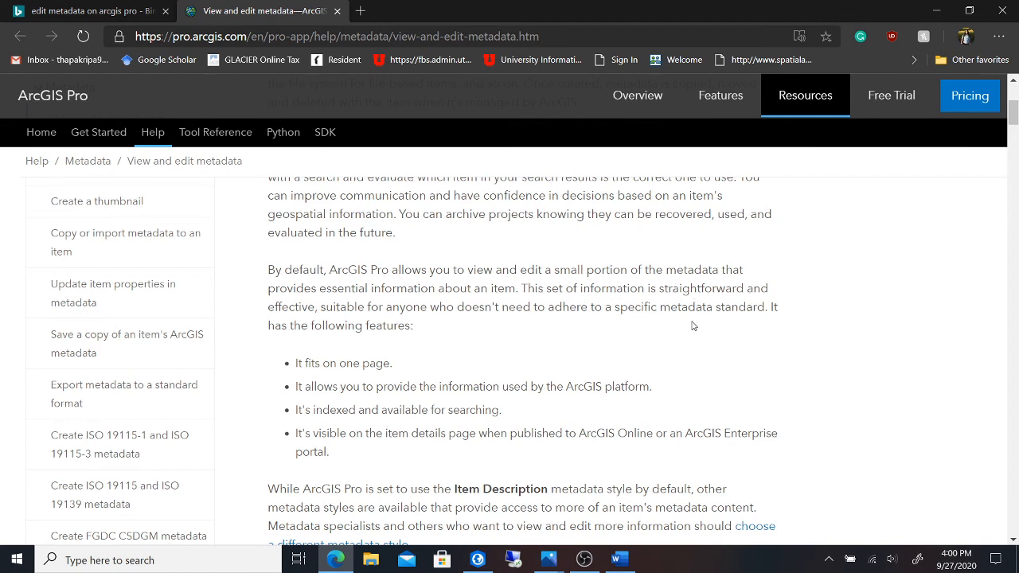
{"action": "scroll", "coordinate": [669, 345], "scroll_direction": "down", "scroll_amount": 2}
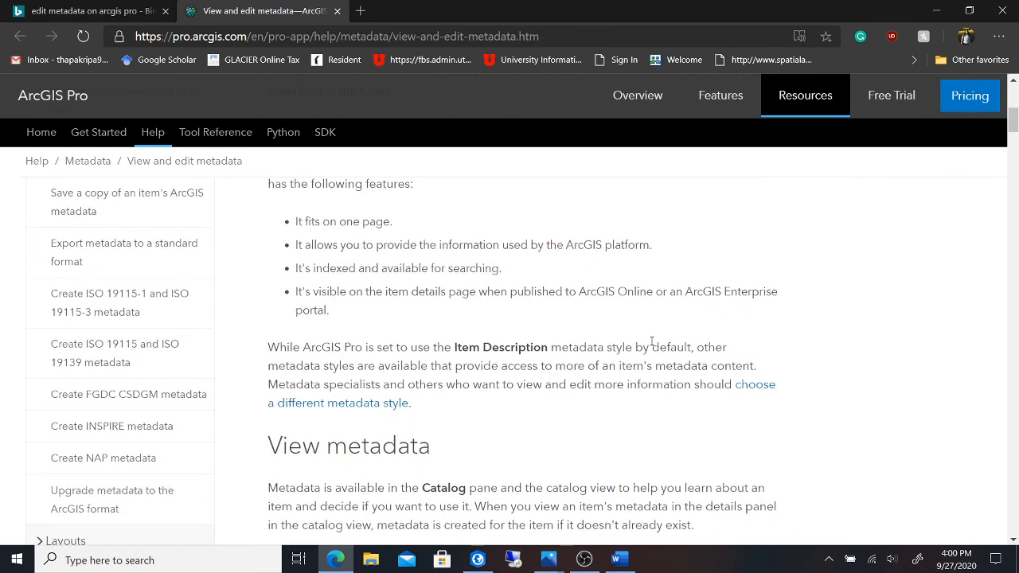
{"action": "scroll", "coordinate": [651, 340], "scroll_direction": "down", "scroll_amount": 2}
{"action": "scroll", "coordinate": [651, 341], "scroll_direction": "down", "scroll_amount": 10}
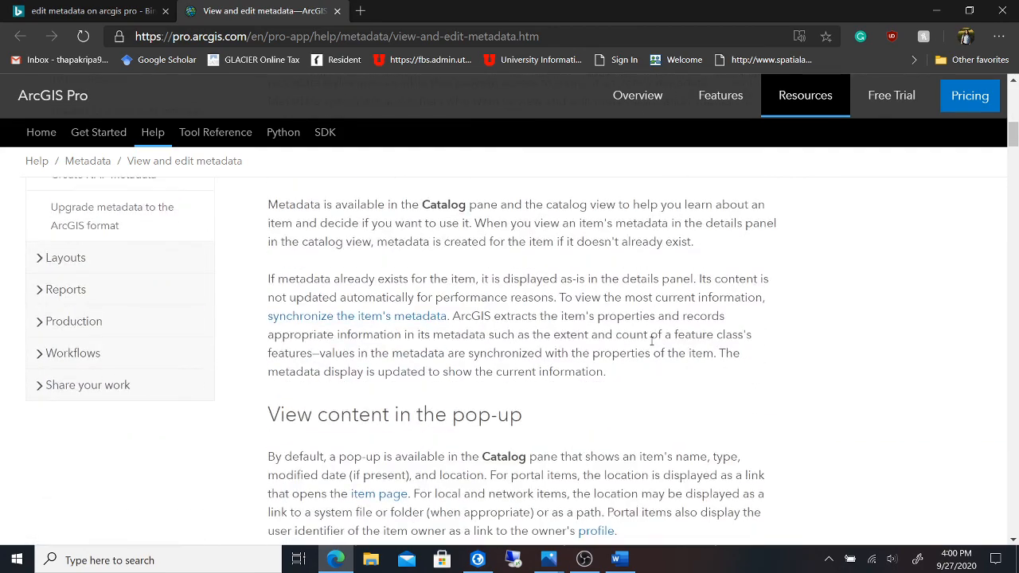
{"action": "scroll", "coordinate": [651, 344], "scroll_direction": "down", "scroll_amount": 10}
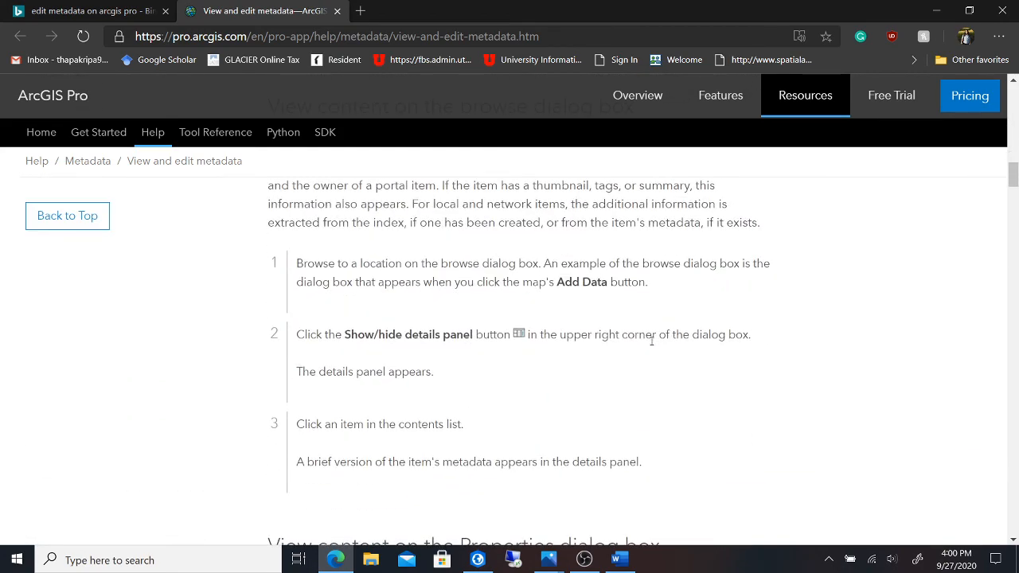
{"action": "scroll", "coordinate": [651, 344], "scroll_direction": "down", "scroll_amount": 10}
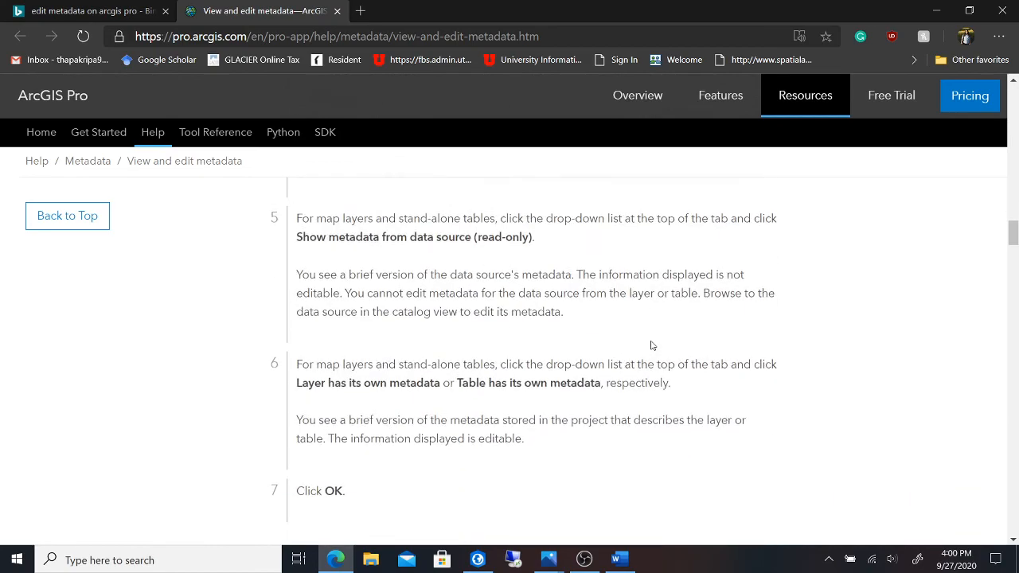
{"action": "scroll", "coordinate": [652, 345], "scroll_direction": "down", "scroll_amount": 10}
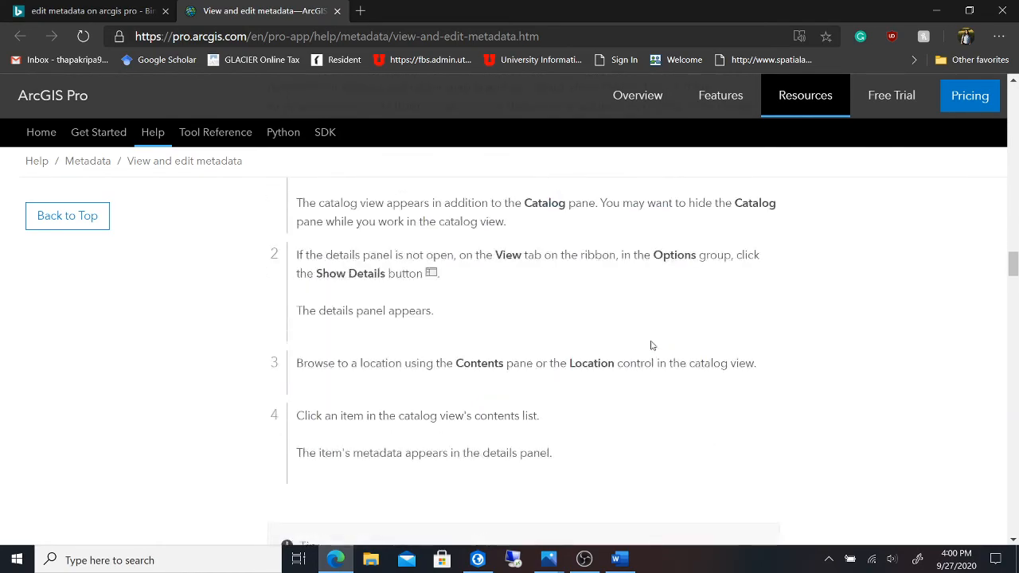
{"action": "scroll", "coordinate": [651, 344], "scroll_direction": "down", "scroll_amount": 1}
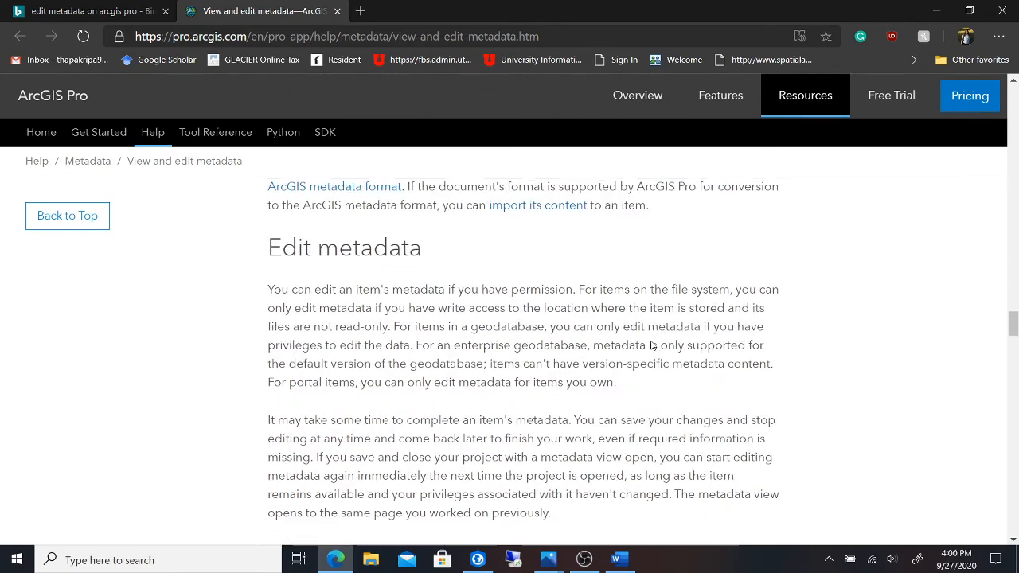
{"action": "scroll", "coordinate": [651, 340], "scroll_direction": "down", "scroll_amount": 3}
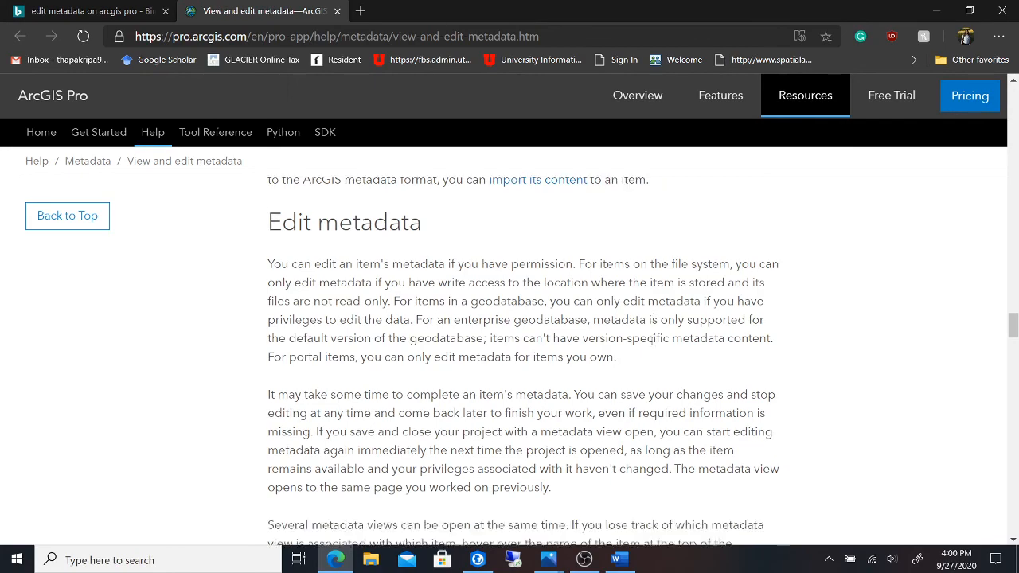
{"action": "scroll", "coordinate": [651, 341], "scroll_direction": "down", "scroll_amount": 5}
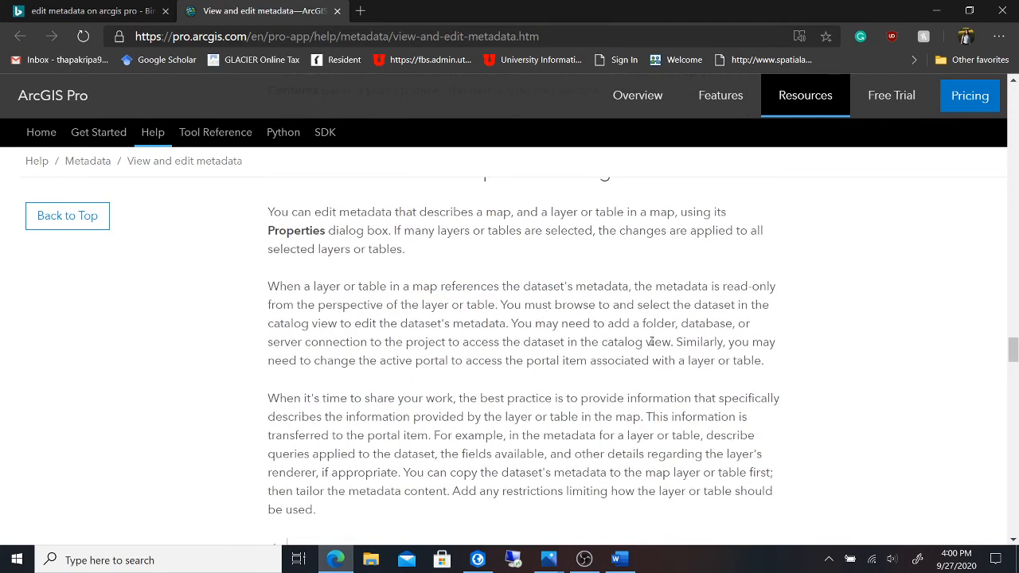
- Go back to the "Edit metadata" section and read the permission requirements for editing metadata of geodatabase items
{"action": "scroll", "coordinate": [651, 340], "scroll_direction": "up", "scroll_amount": 4}
{"action": "scroll", "coordinate": [651, 340], "scroll_direction": "up", "scroll_amount": 2}
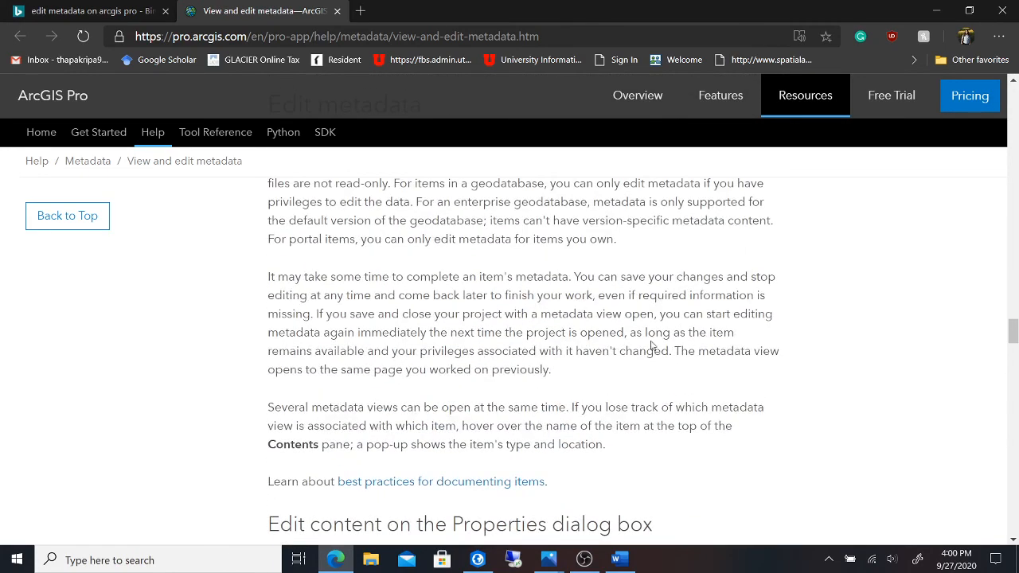
{"action": "scroll", "coordinate": [651, 345], "scroll_direction": "up", "scroll_amount": 1}
{"action": "scroll", "coordinate": [651, 341], "scroll_direction": "up", "scroll_amount": 1}
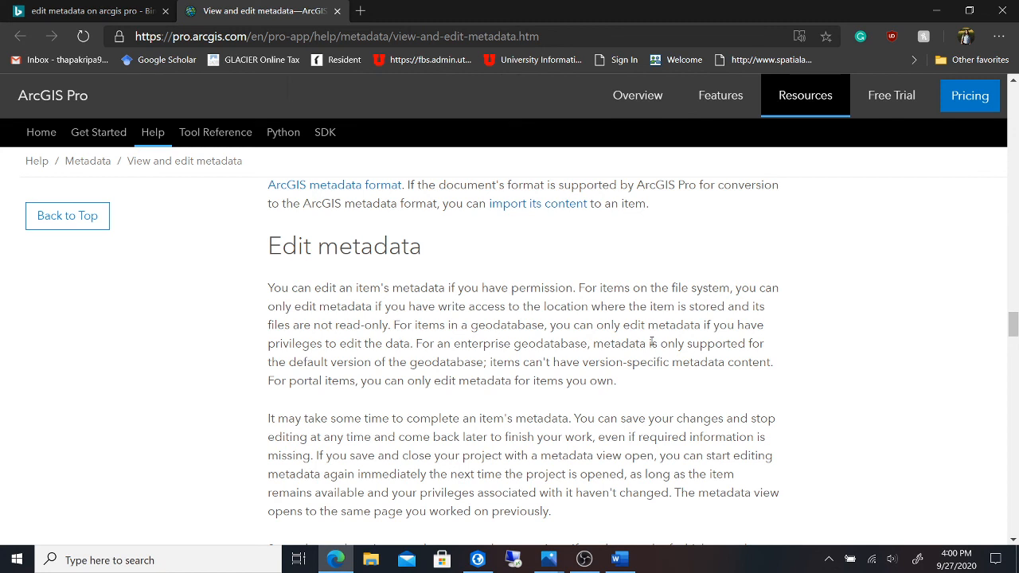
{"action": "left_click_drag", "start_coordinate": [550, 325], "coordinate": [411, 343]}
{"action": "left_click", "coordinate": [483, 363]}
{"action": "scroll", "coordinate": [638, 376], "scroll_direction": "down", "scroll_amount": 3}
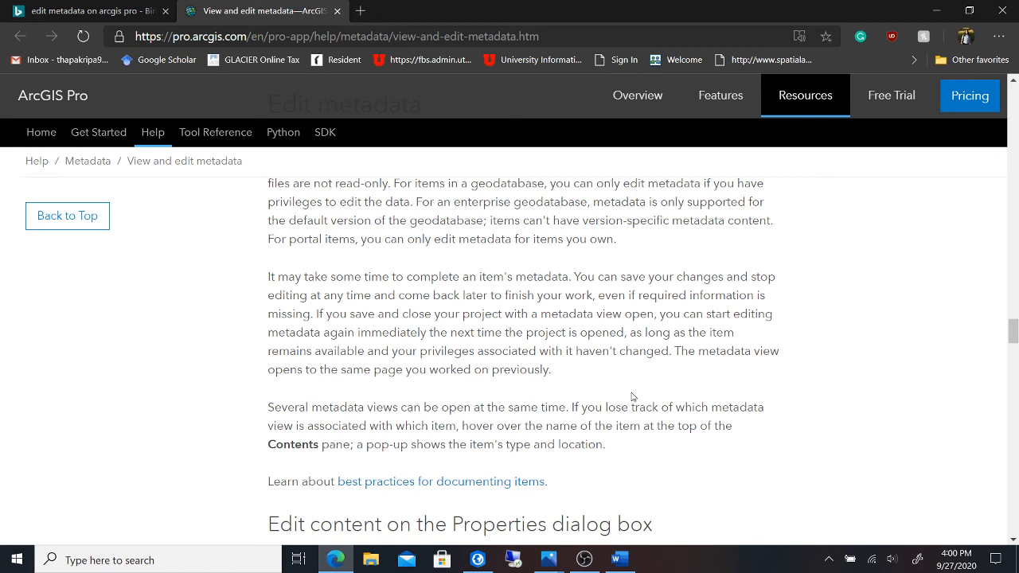
{"action": "mouse_move", "coordinate": [586, 564]}
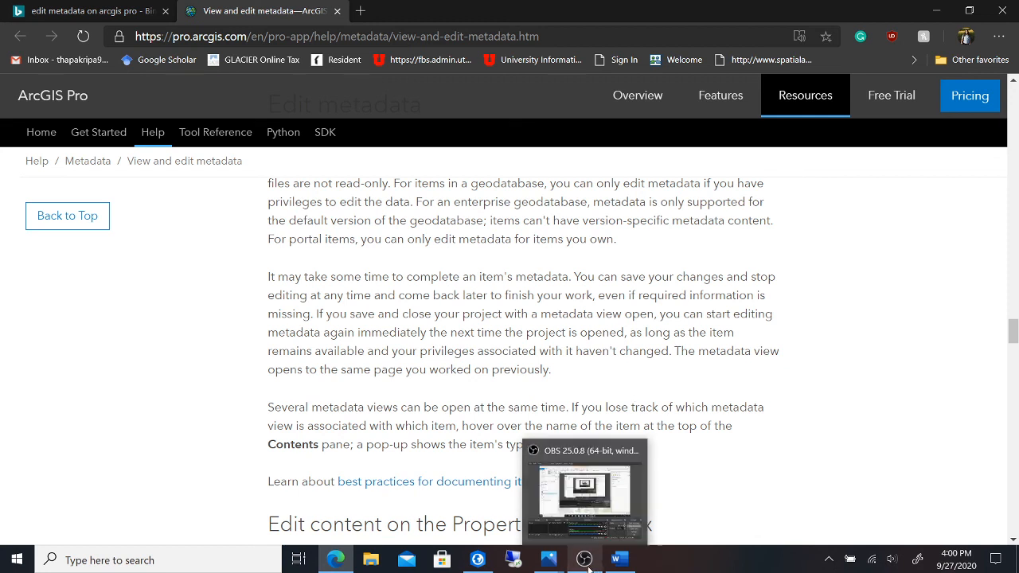
{"action": "left_click", "coordinate": [587, 544]}
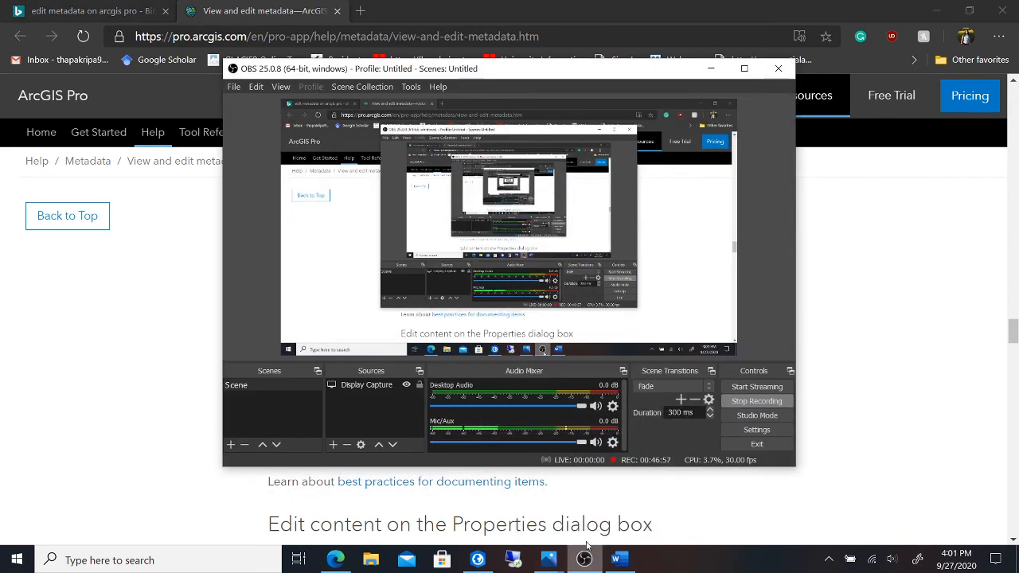